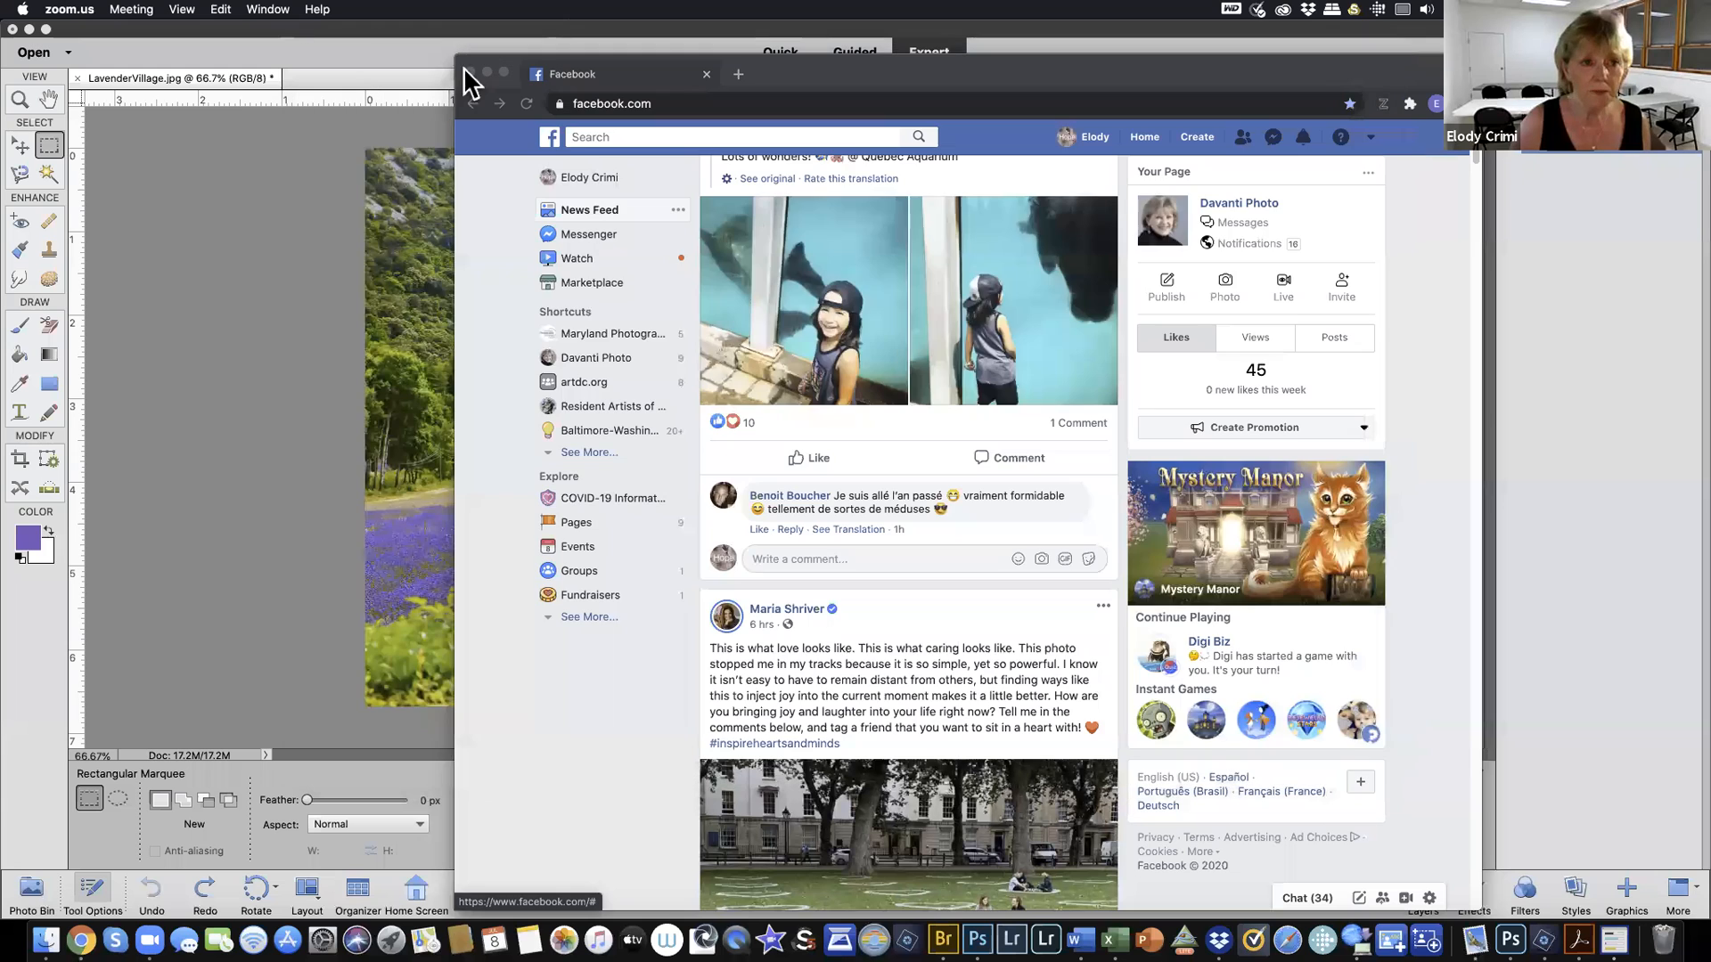
Put away the Facebook browser window and switch to LavenderVillage.jpg in Photoshop Elements
{"action": "left_click", "coordinate": [466, 72]}
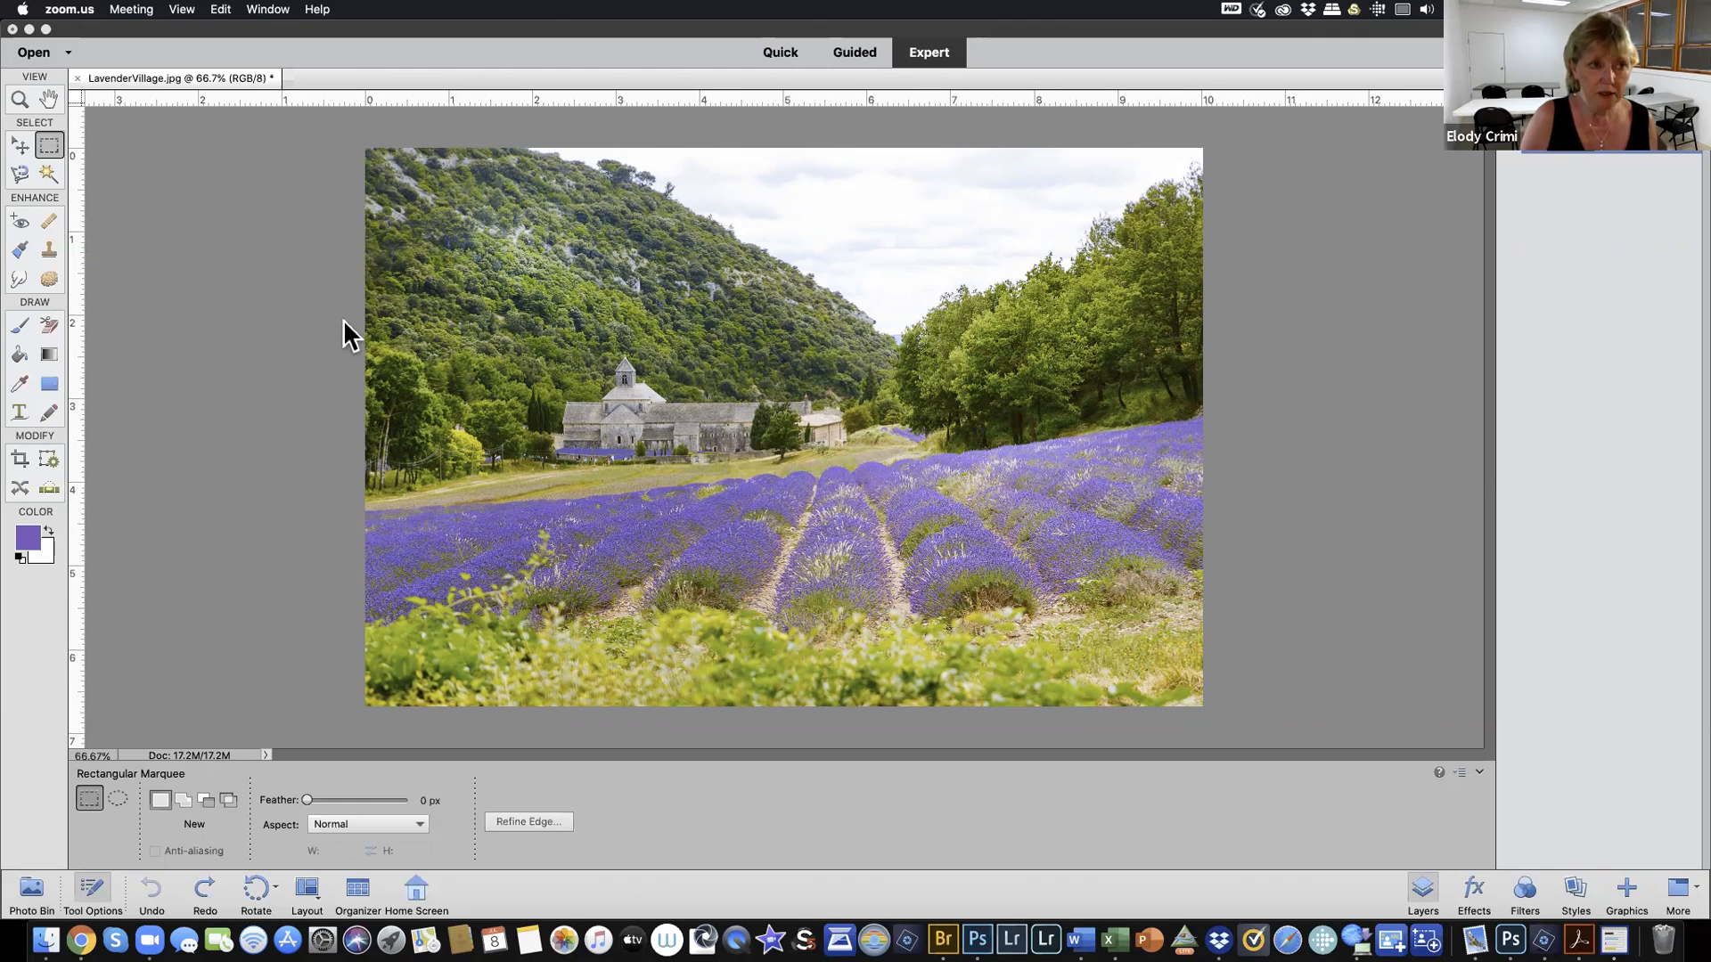
{"action": "left_click", "coordinate": [385, 78]}
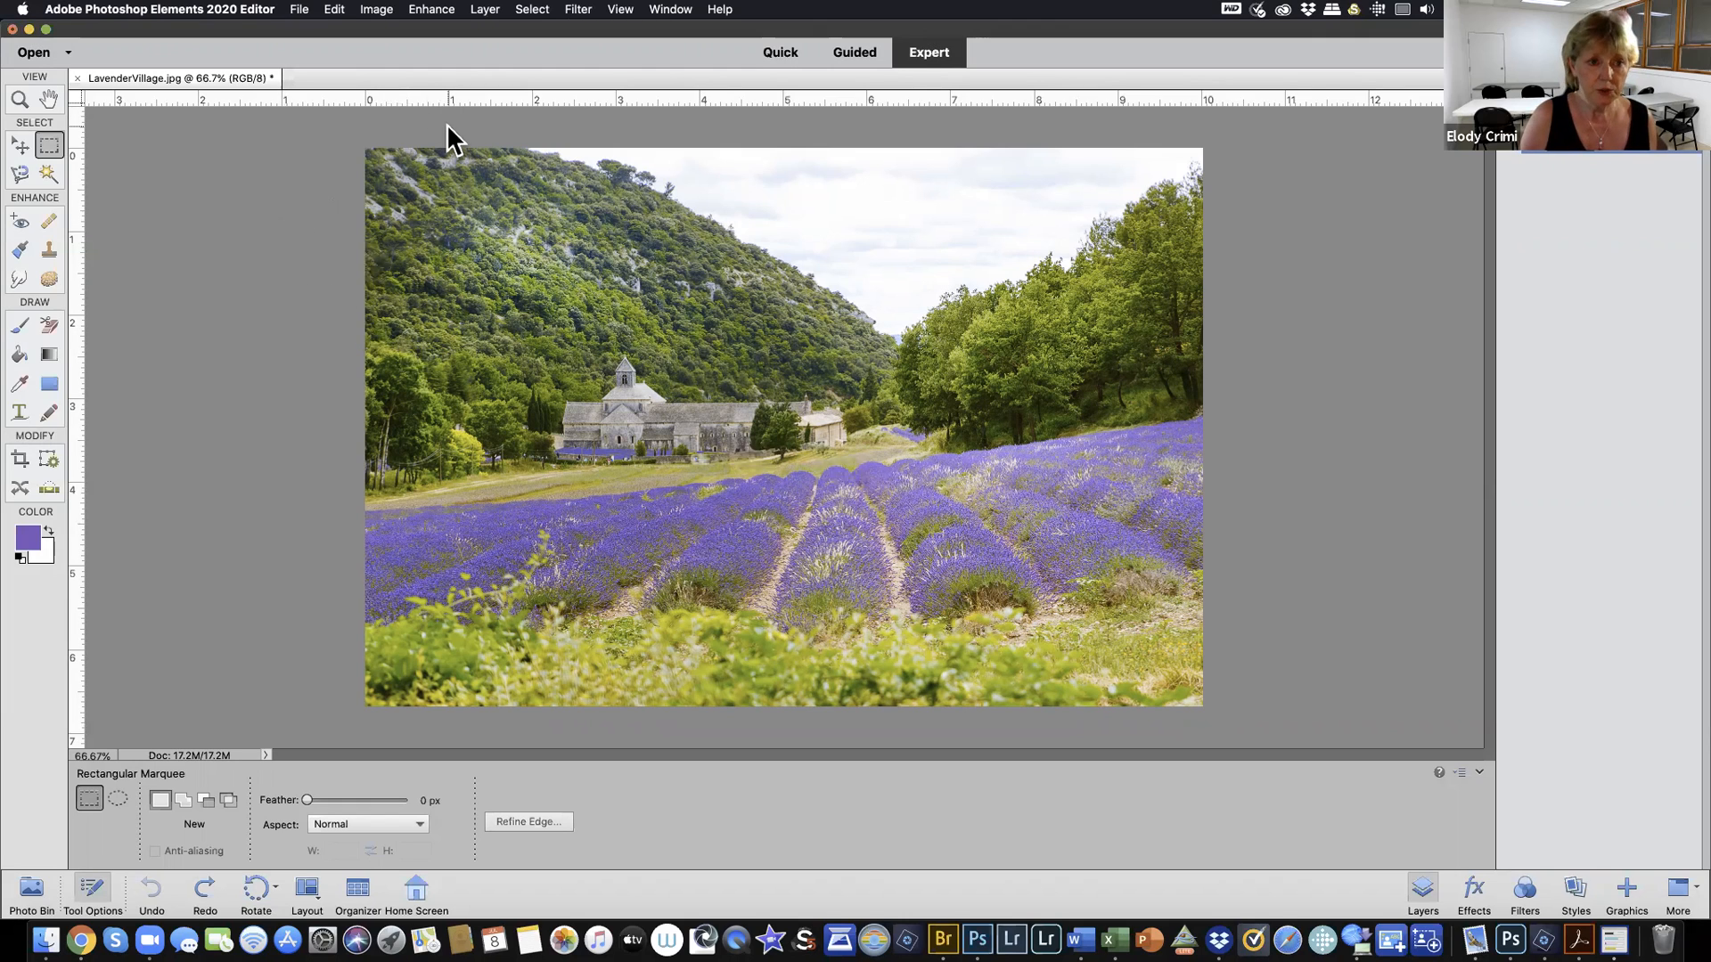
Extend the canvas to 12 inches wide, anchoring the photo at the middle right and using gray 969696 as the extension color
{"action": "left_click", "coordinate": [388, 13]}
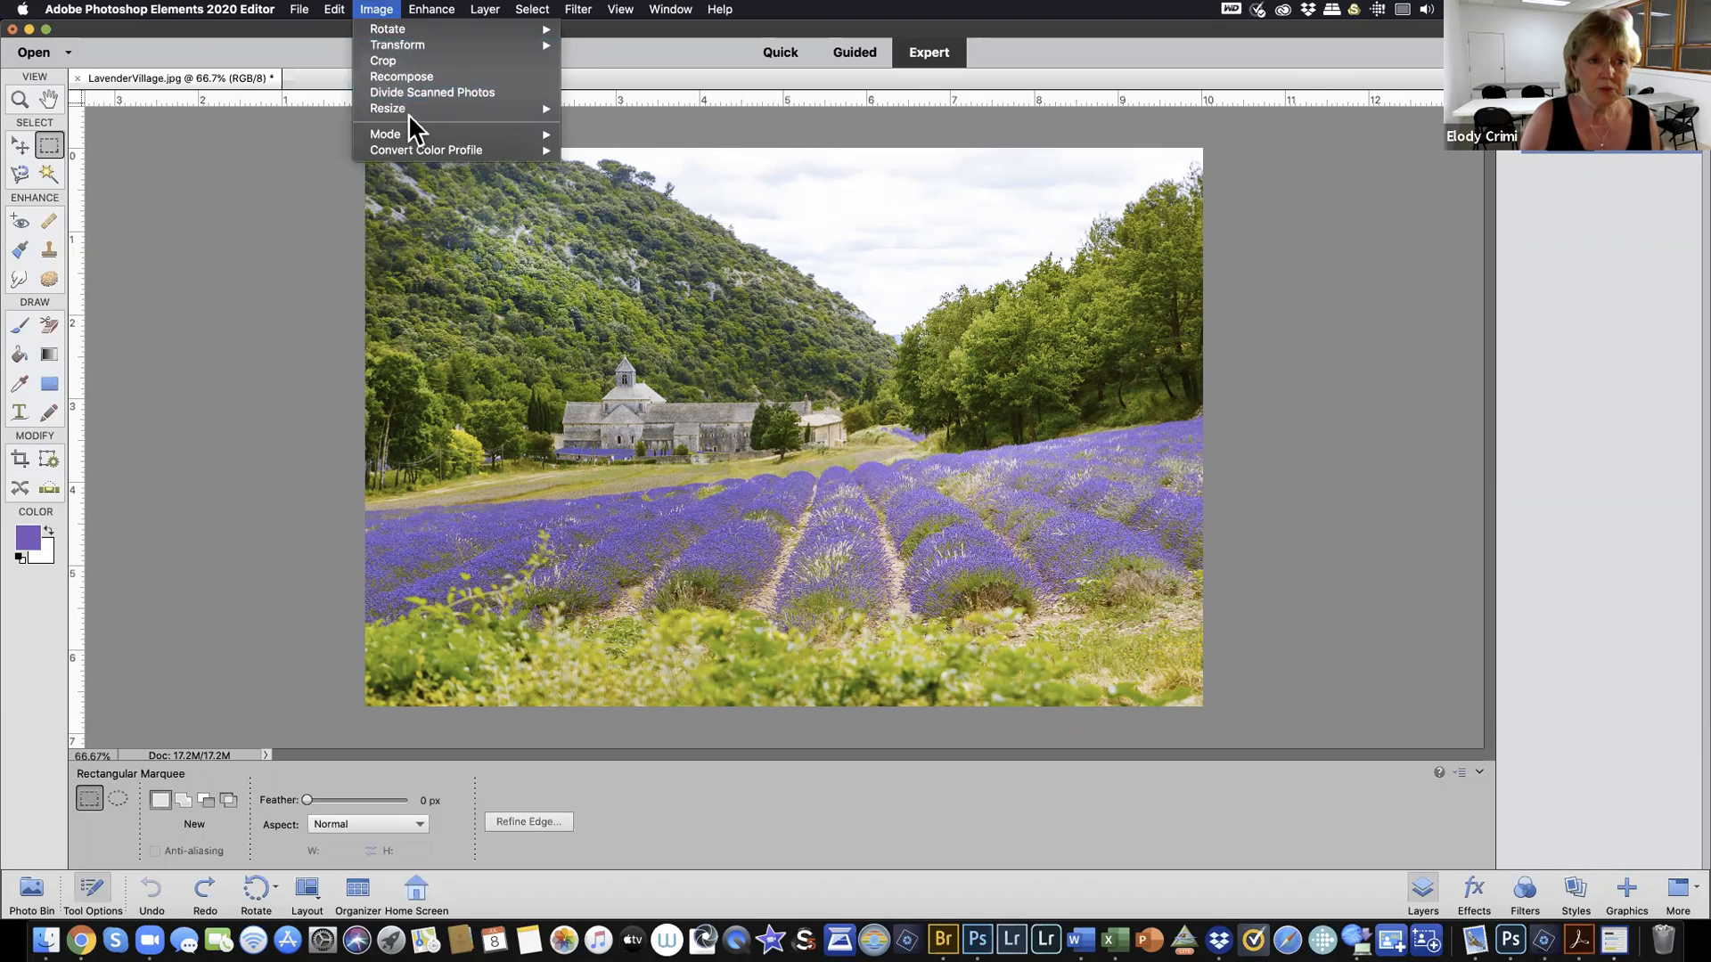
{"action": "mouse_move", "coordinate": [409, 114]}
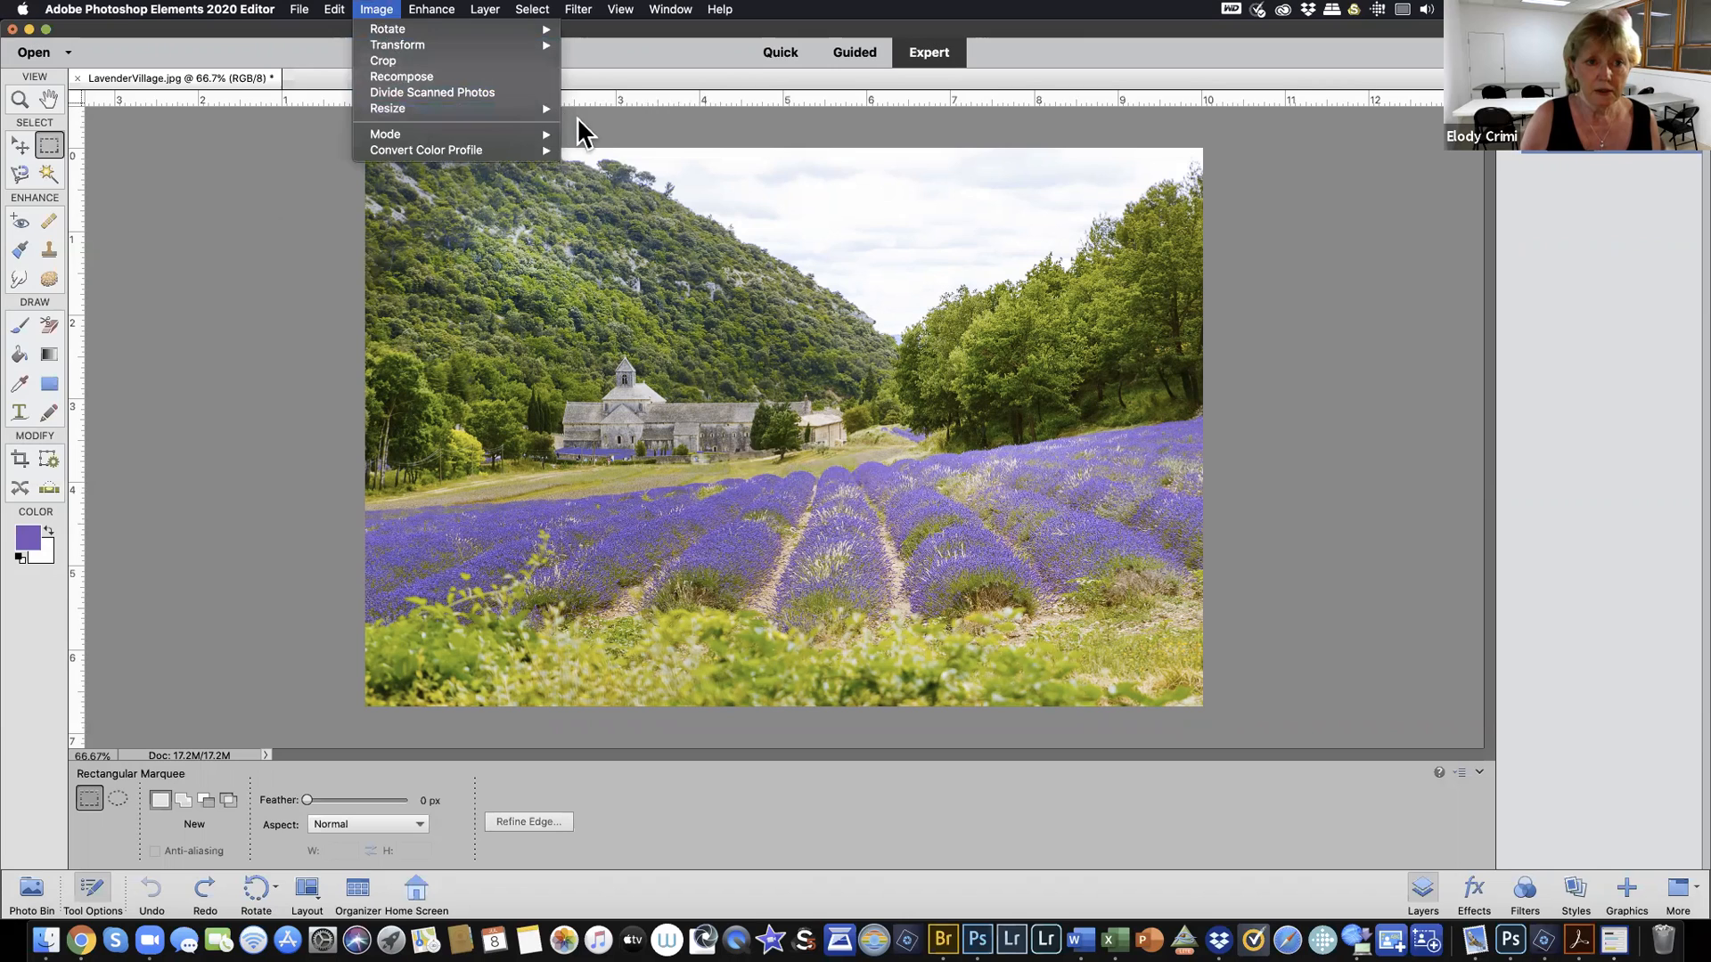
{"action": "left_click", "coordinate": [565, 121]}
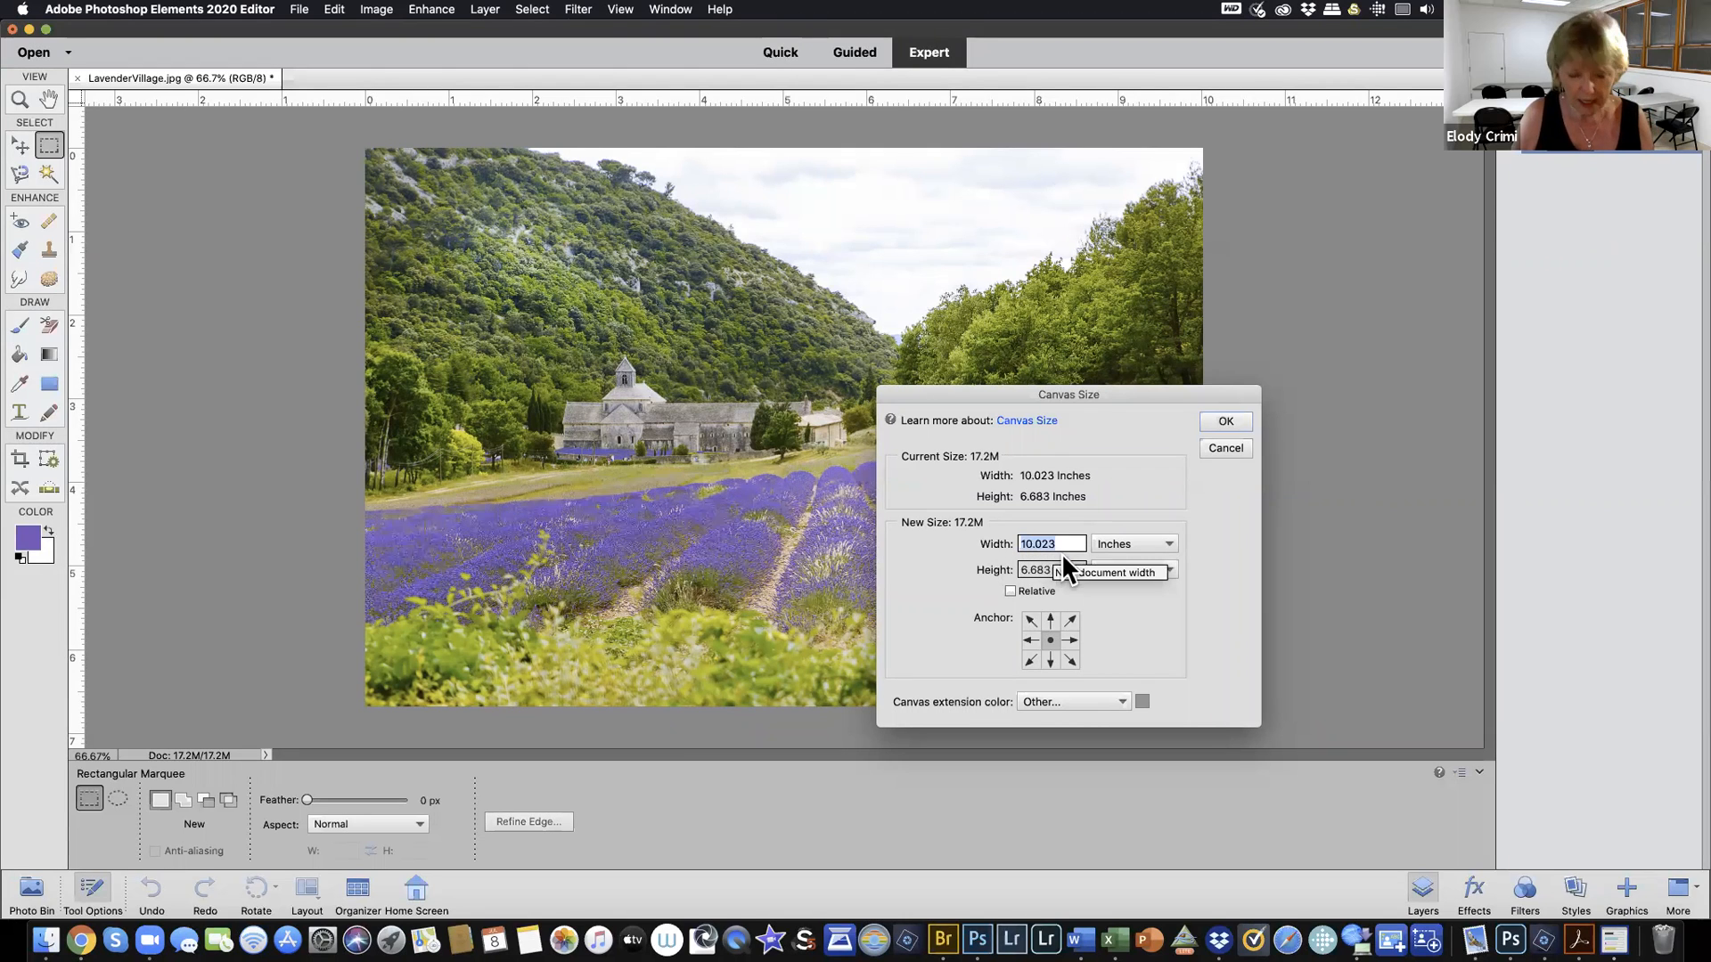
{"action": "type", "text": "12"}
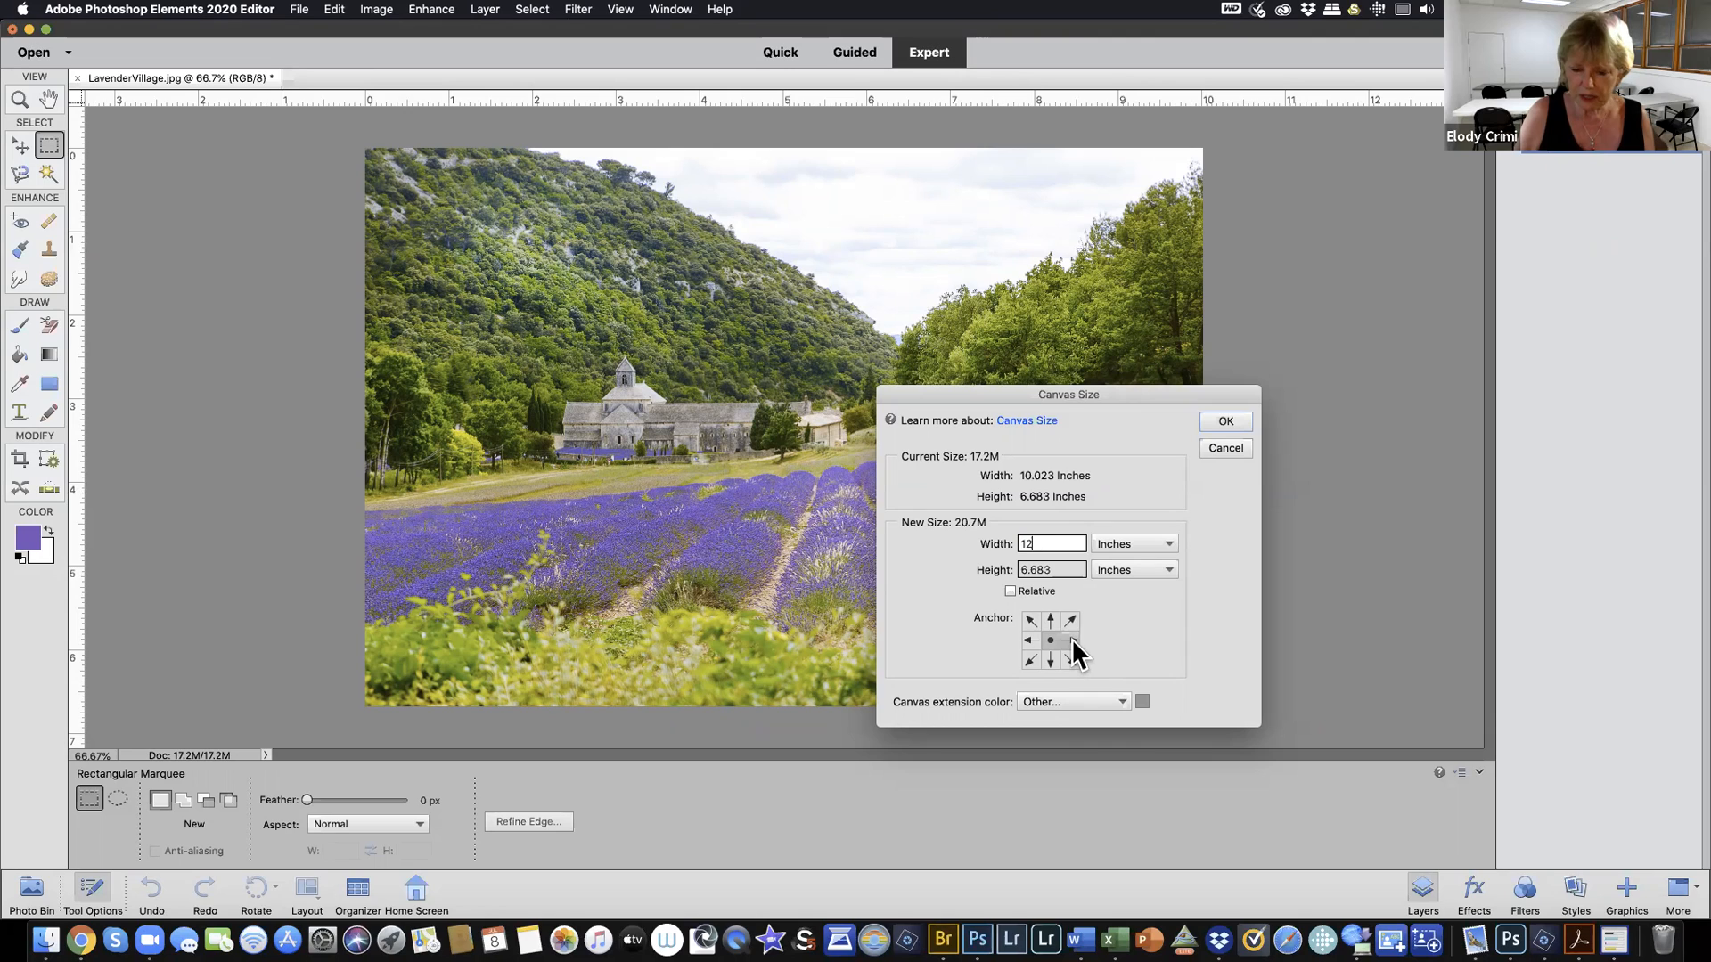
{"action": "left_click", "coordinate": [1071, 641]}
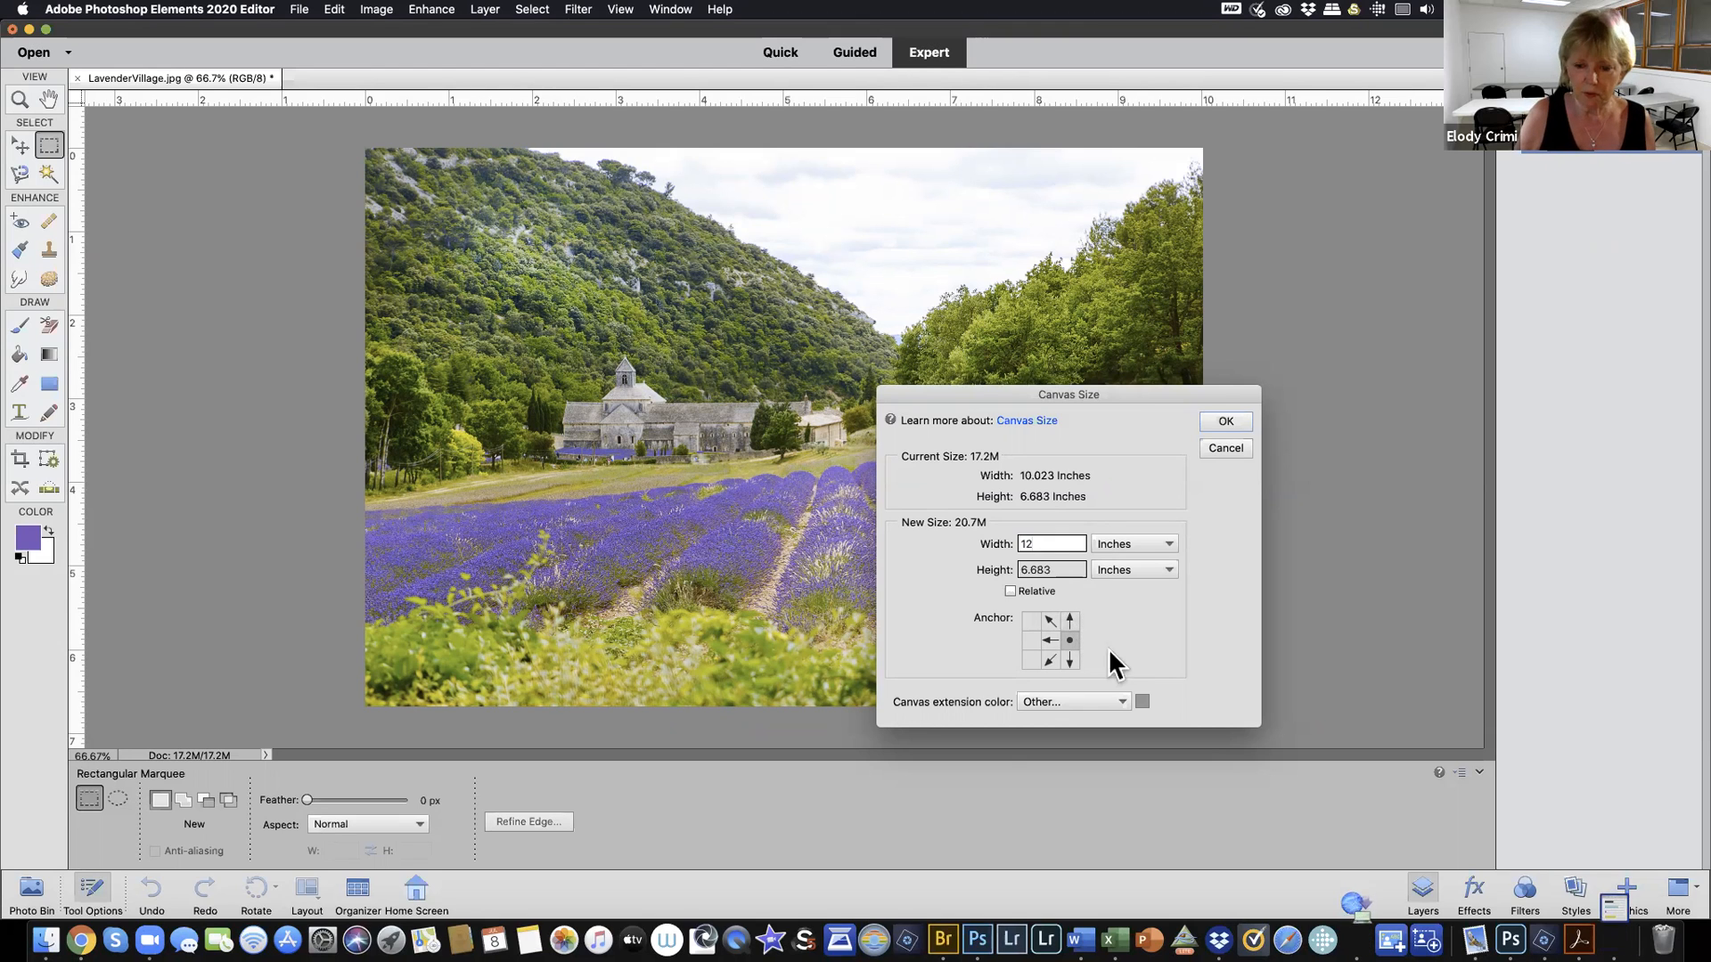
{"action": "left_click", "coordinate": [1119, 698]}
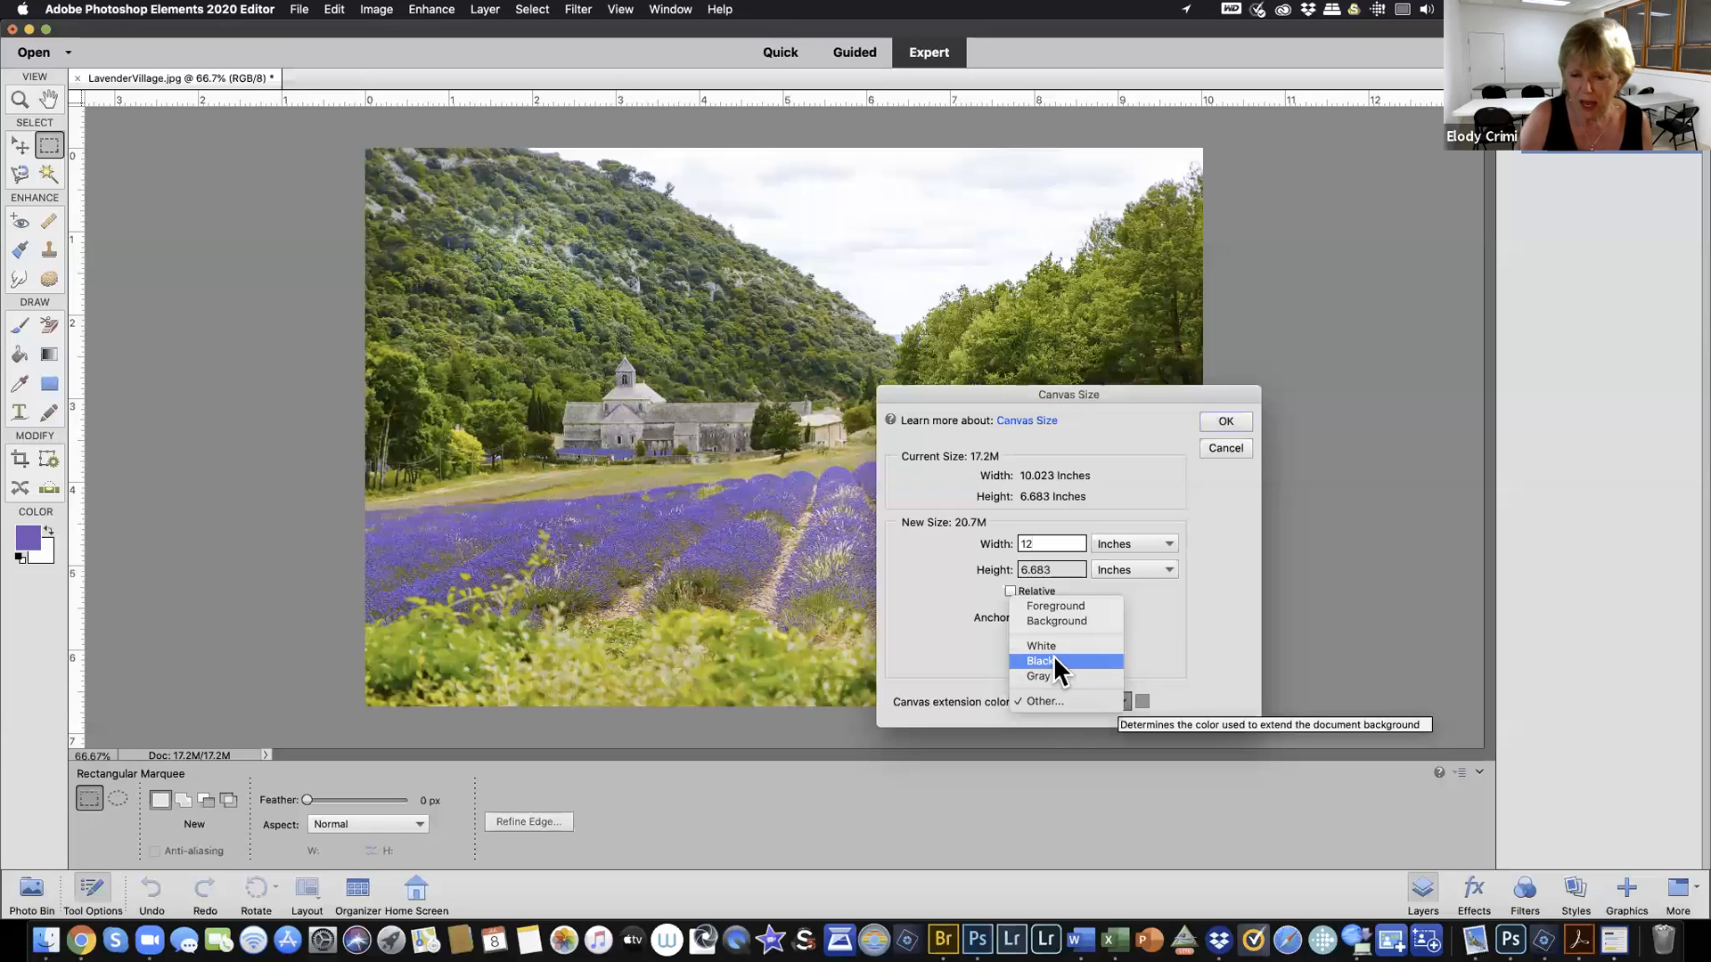
{"action": "left_click", "coordinate": [1142, 702]}
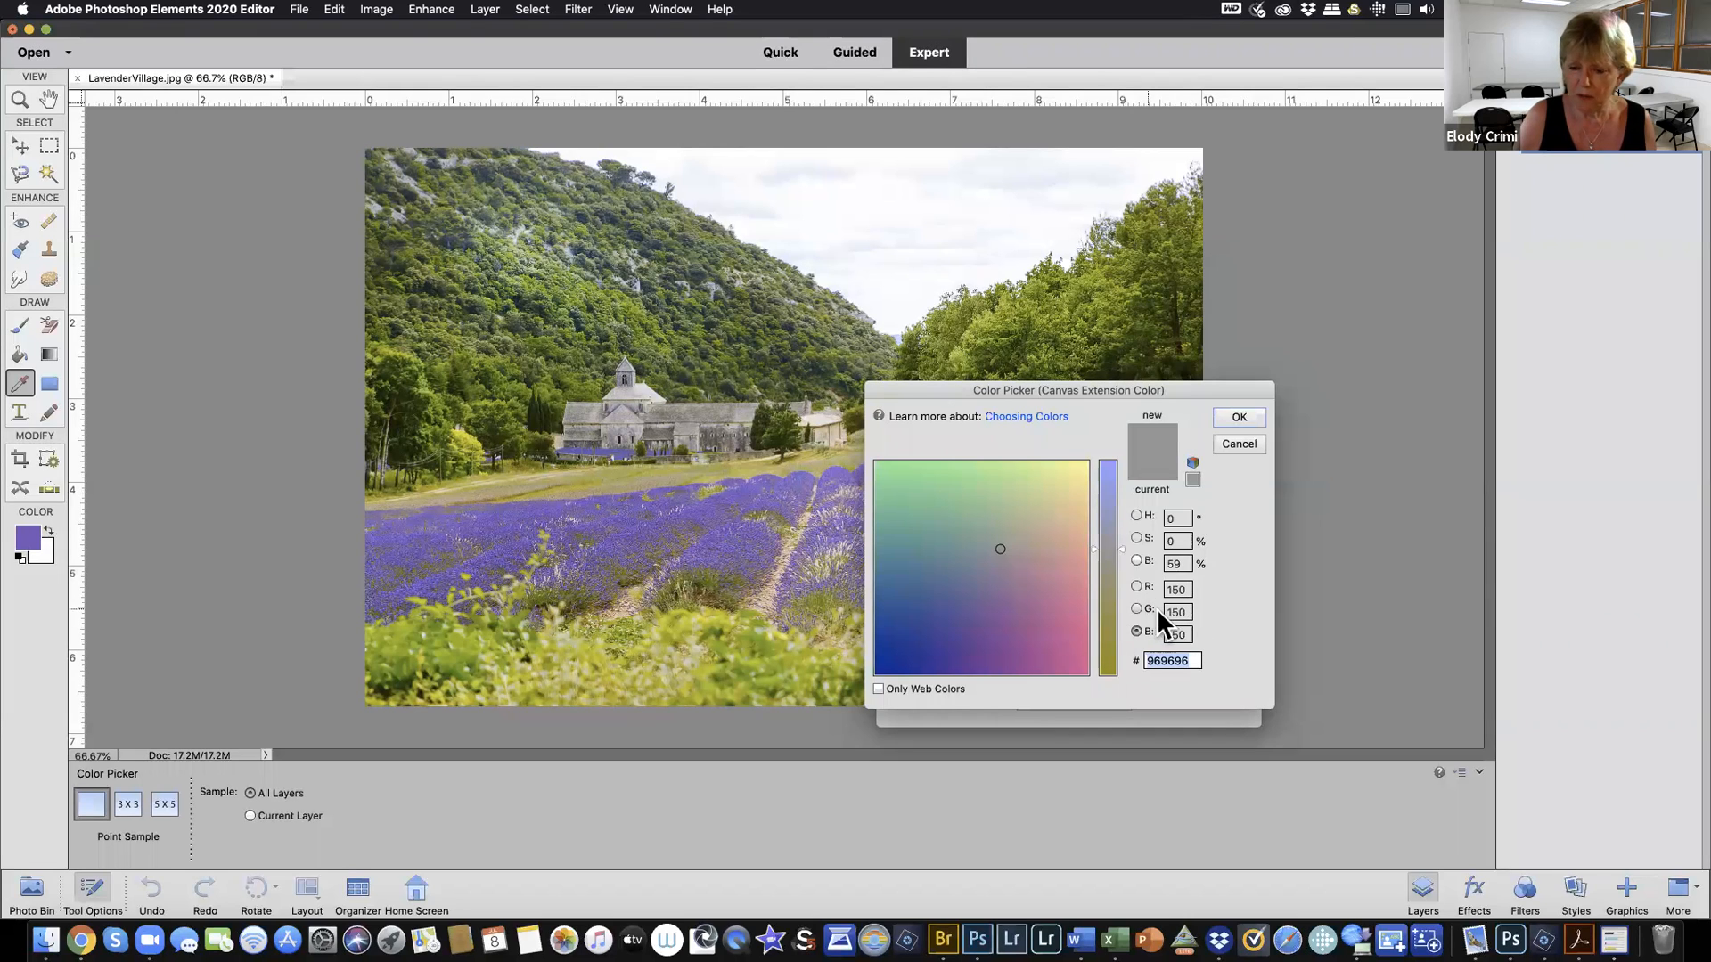
{"action": "left_click", "coordinate": [1248, 415]}
{"action": "left_click", "coordinate": [1226, 421]}
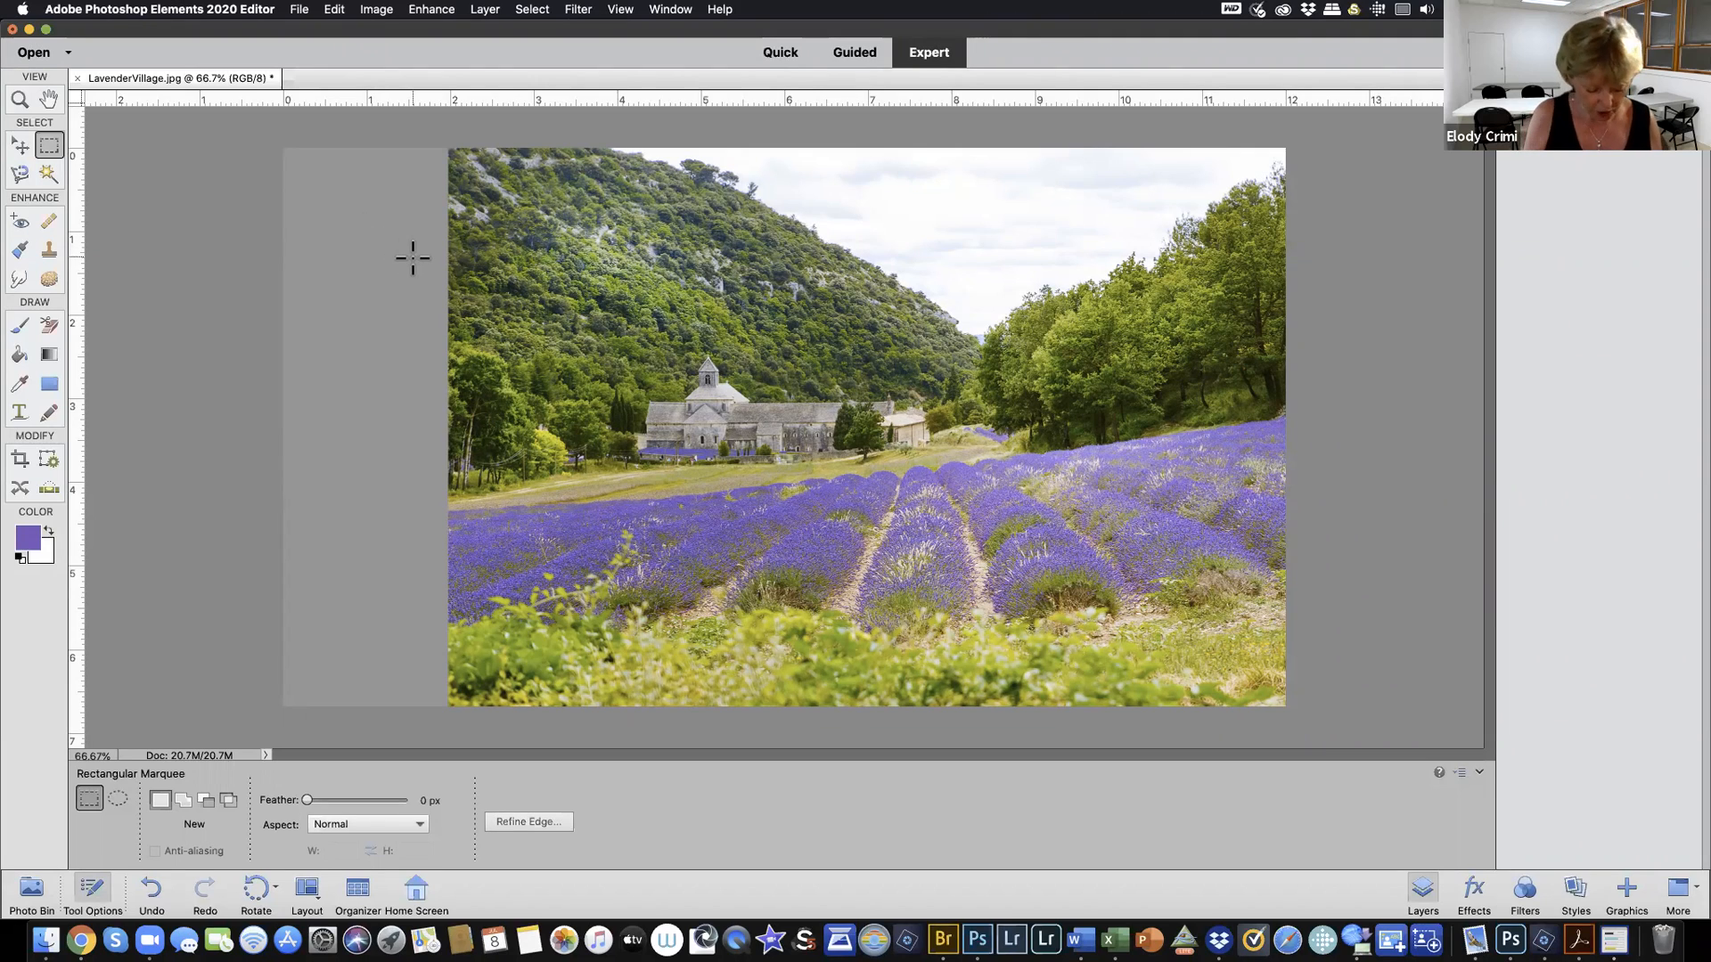
Create a new layer named Palette
{"action": "key", "text": "super+shift+n"}
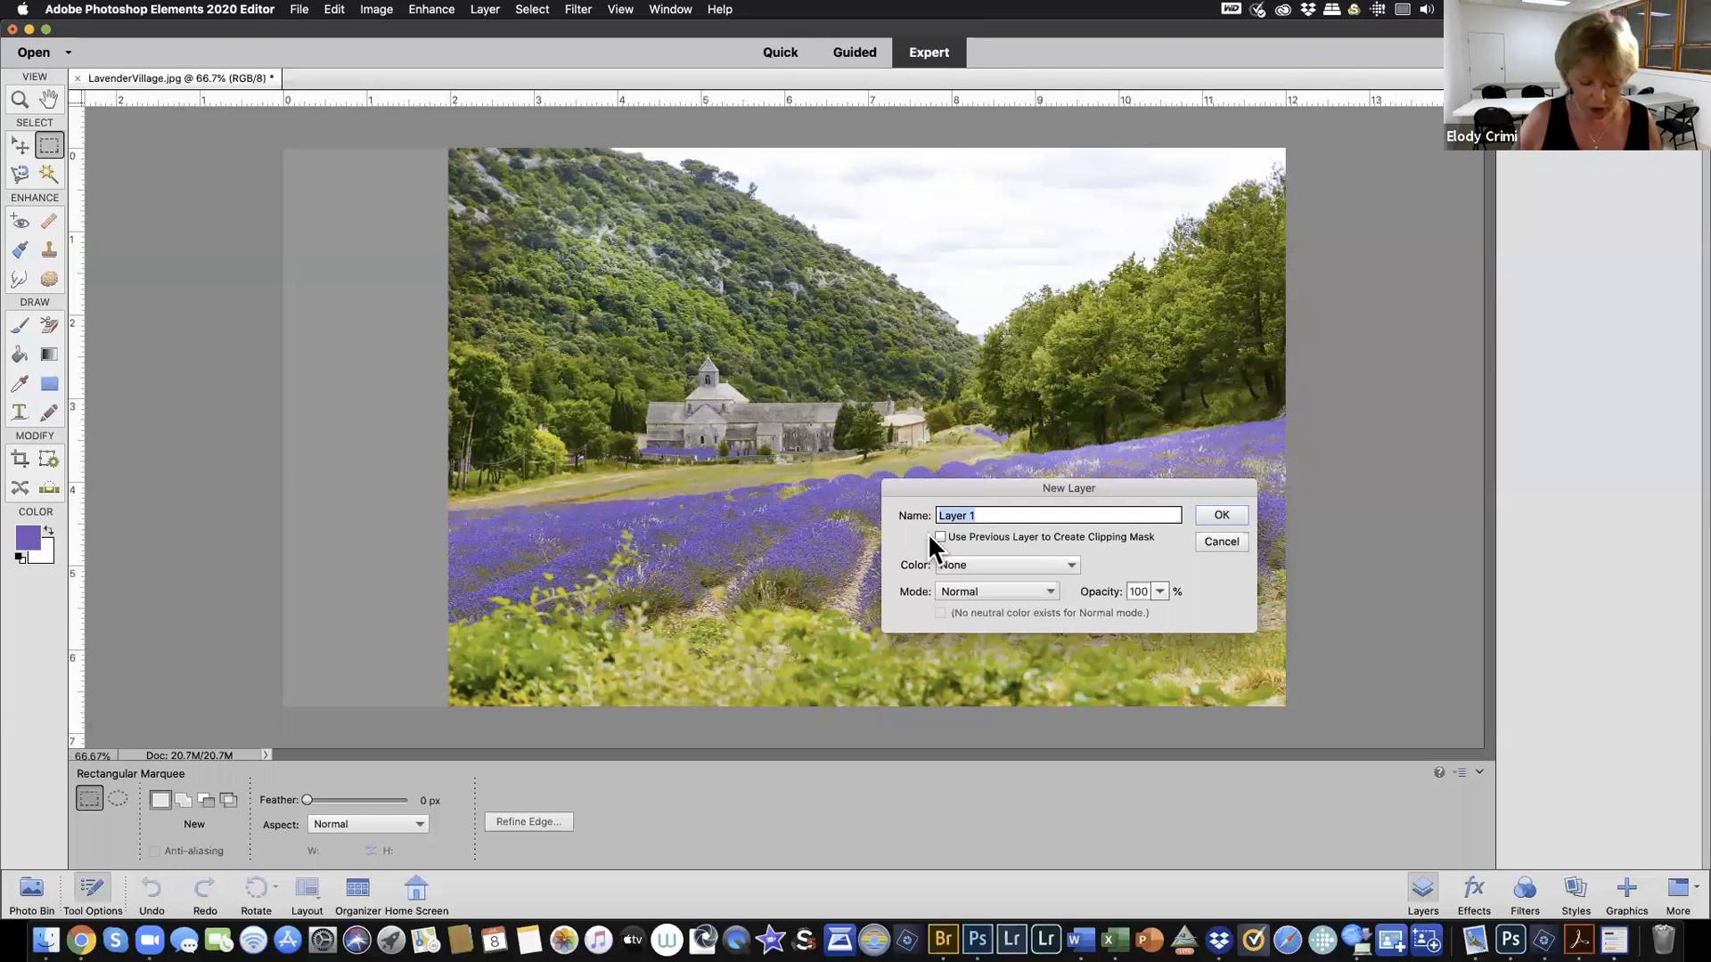
{"action": "type", "text": "Pl"}
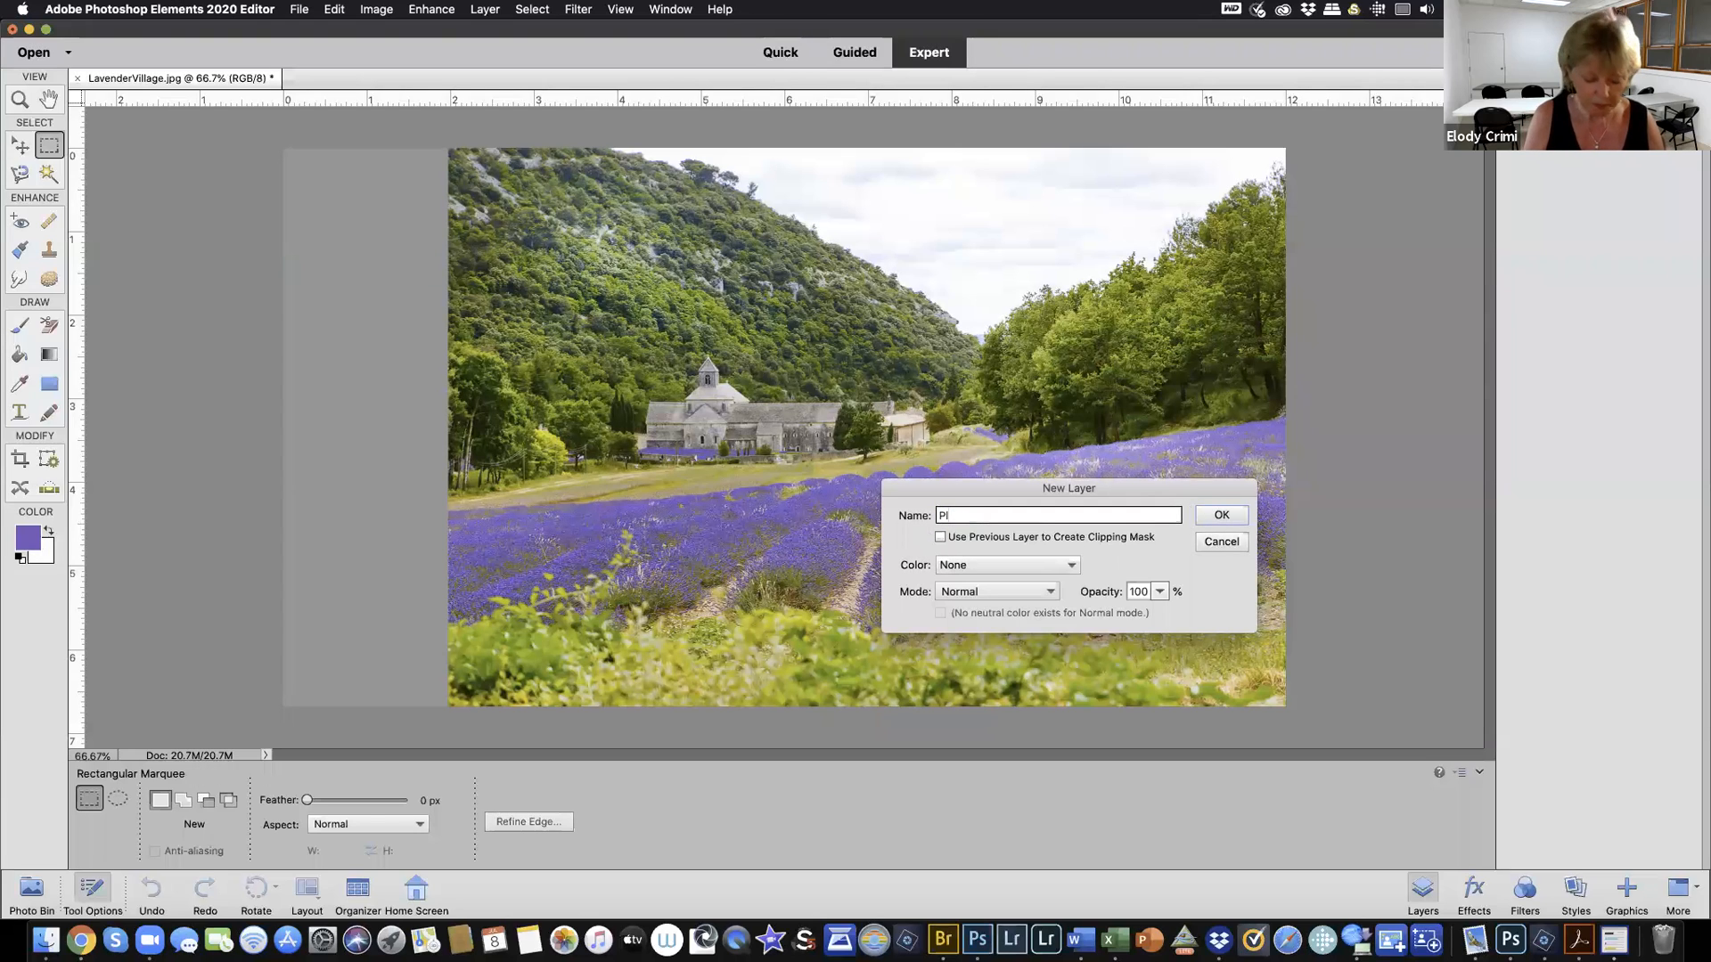
{"action": "type", "text": "lette"}
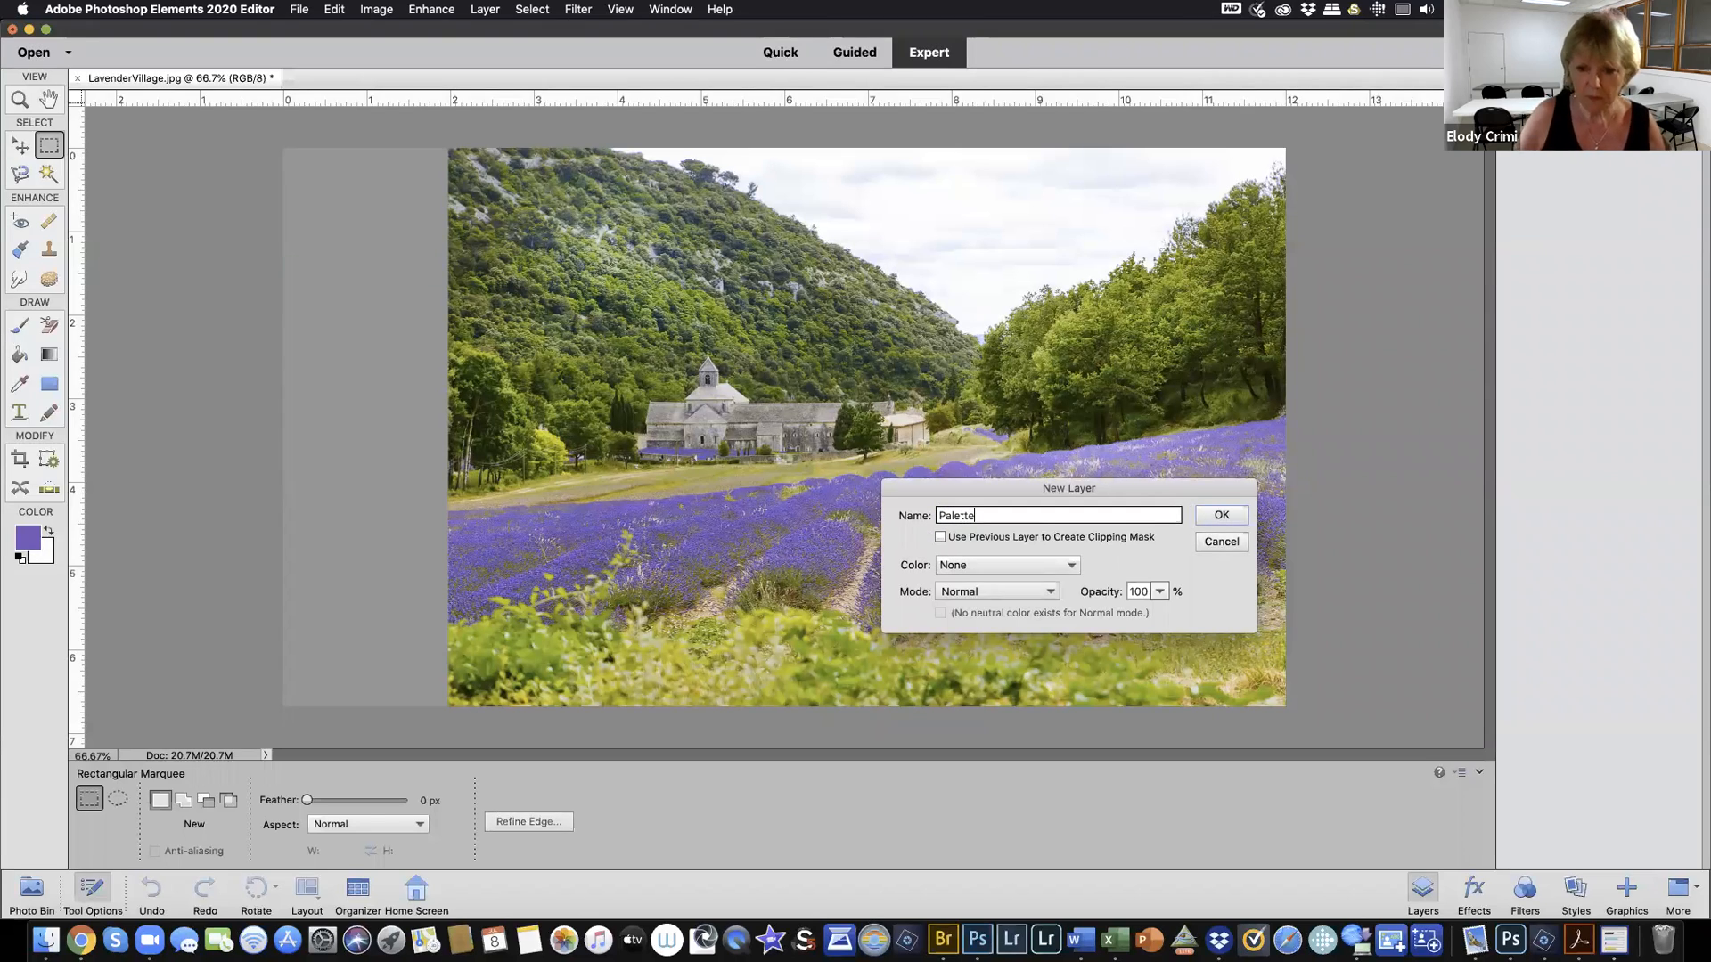
{"action": "left_click", "coordinate": [1214, 514]}
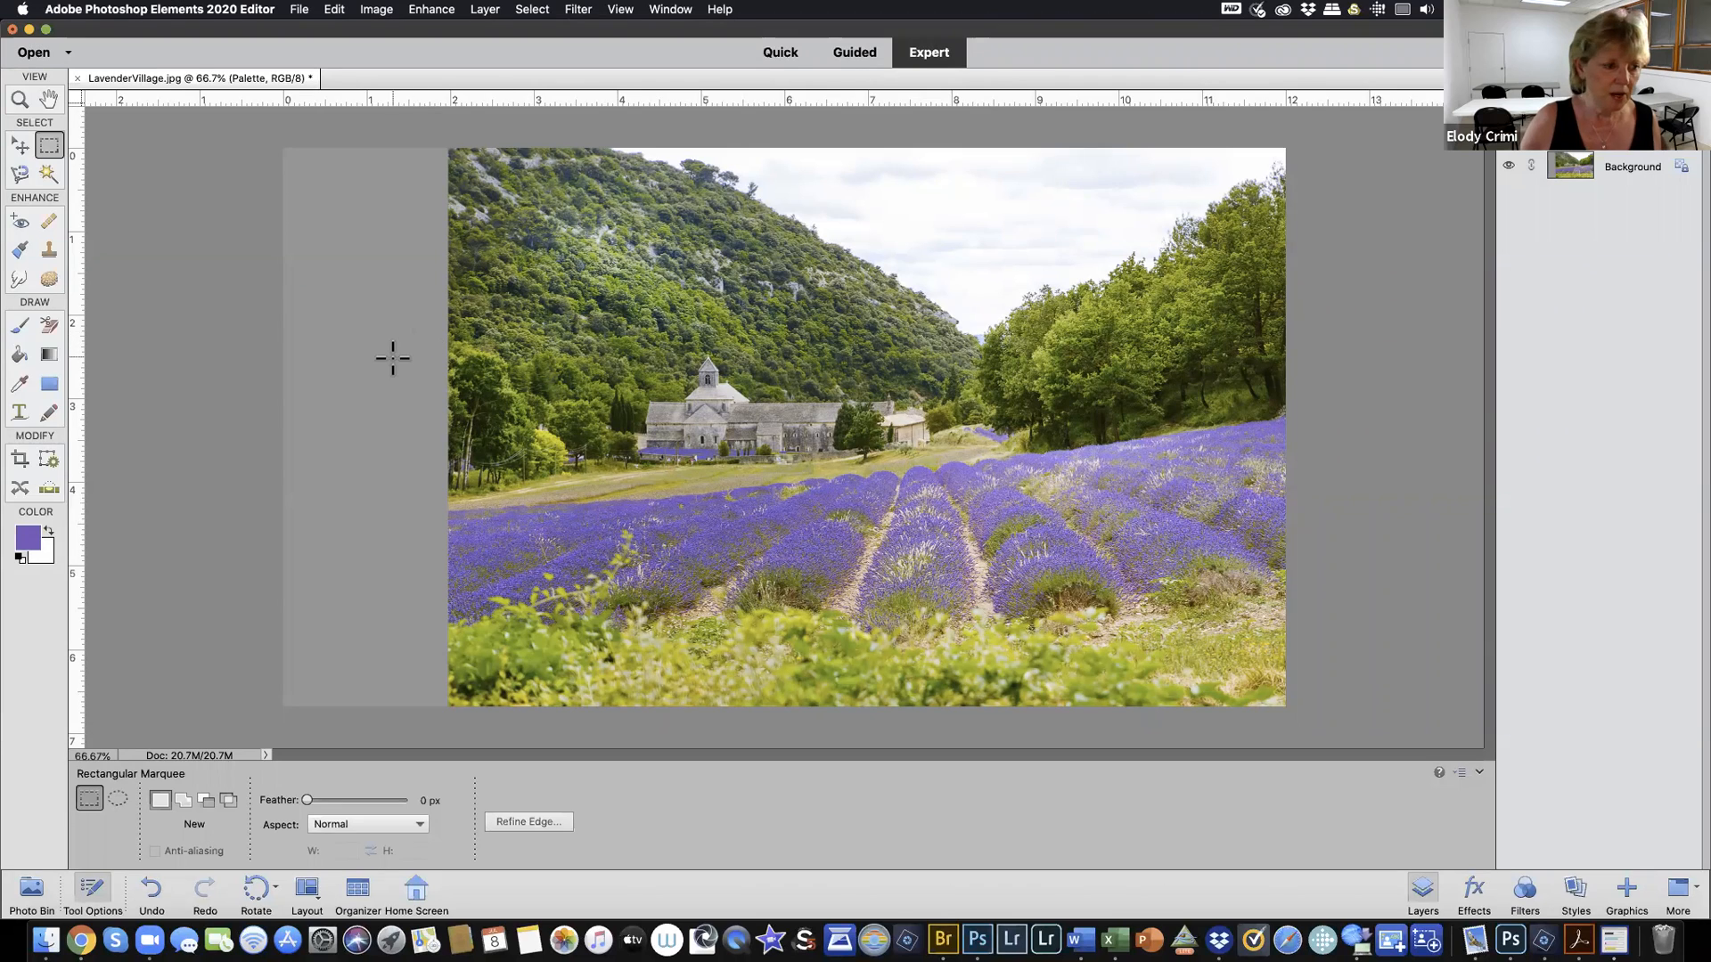
Sample a purple from the lavender field as the foreground color and switch to the Brush tool
{"action": "left_click", "coordinate": [17, 385]}
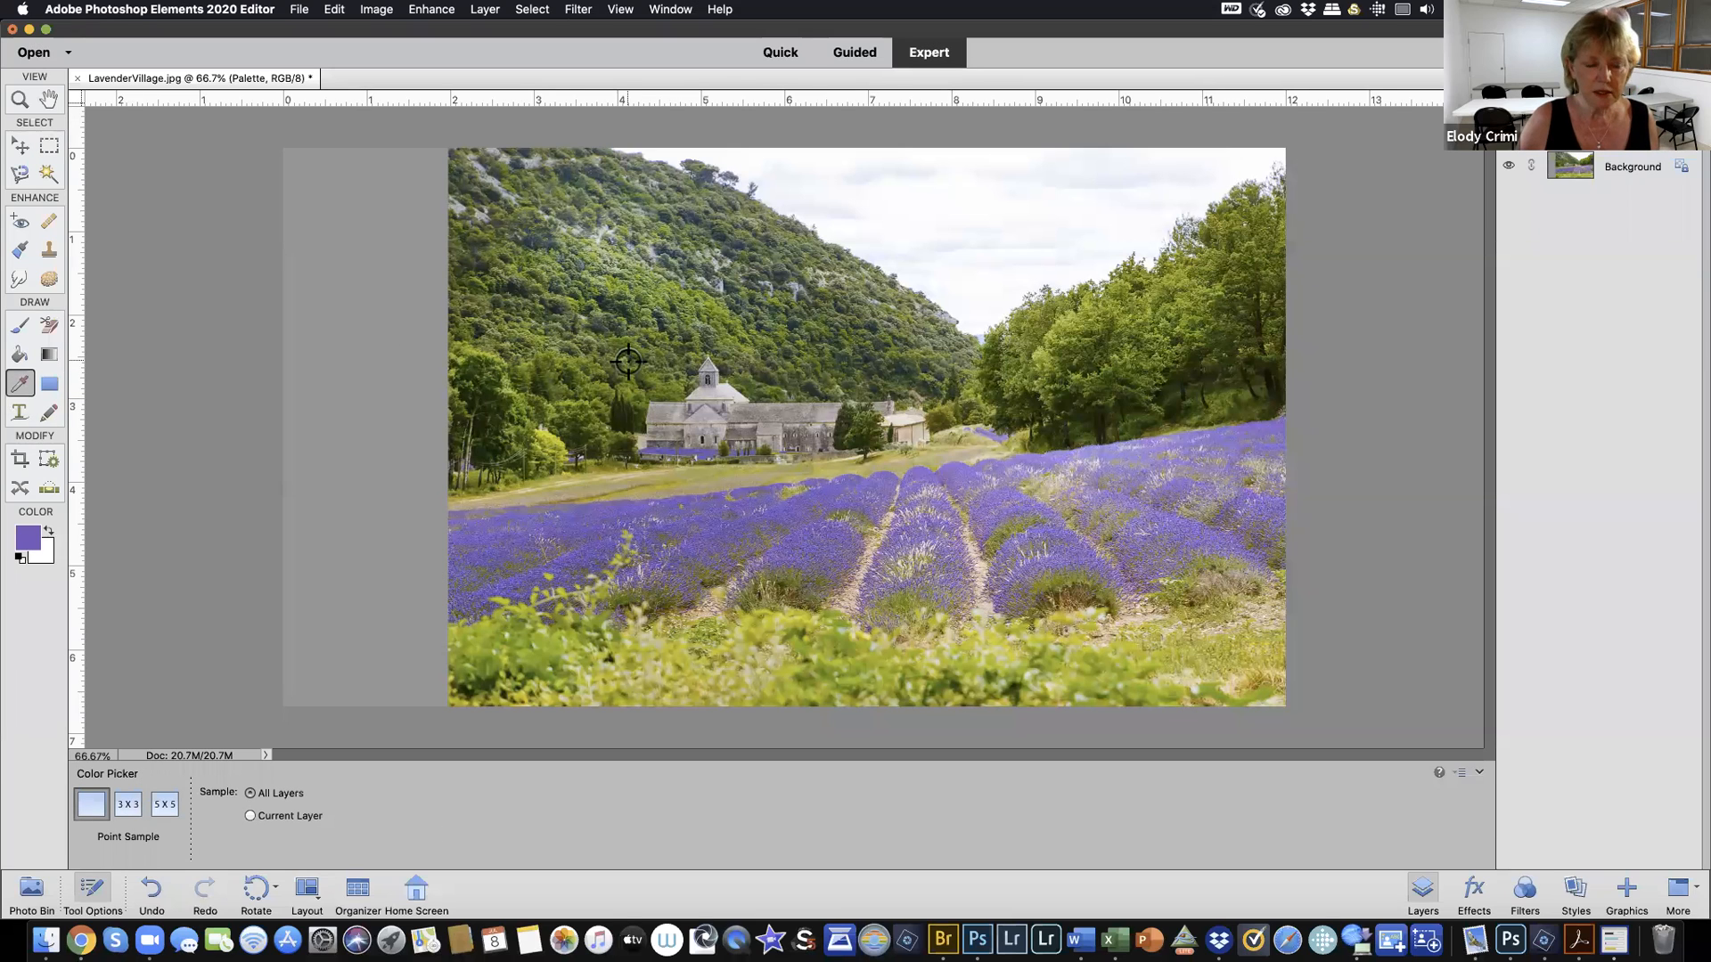
{"action": "left_click", "coordinate": [626, 512]}
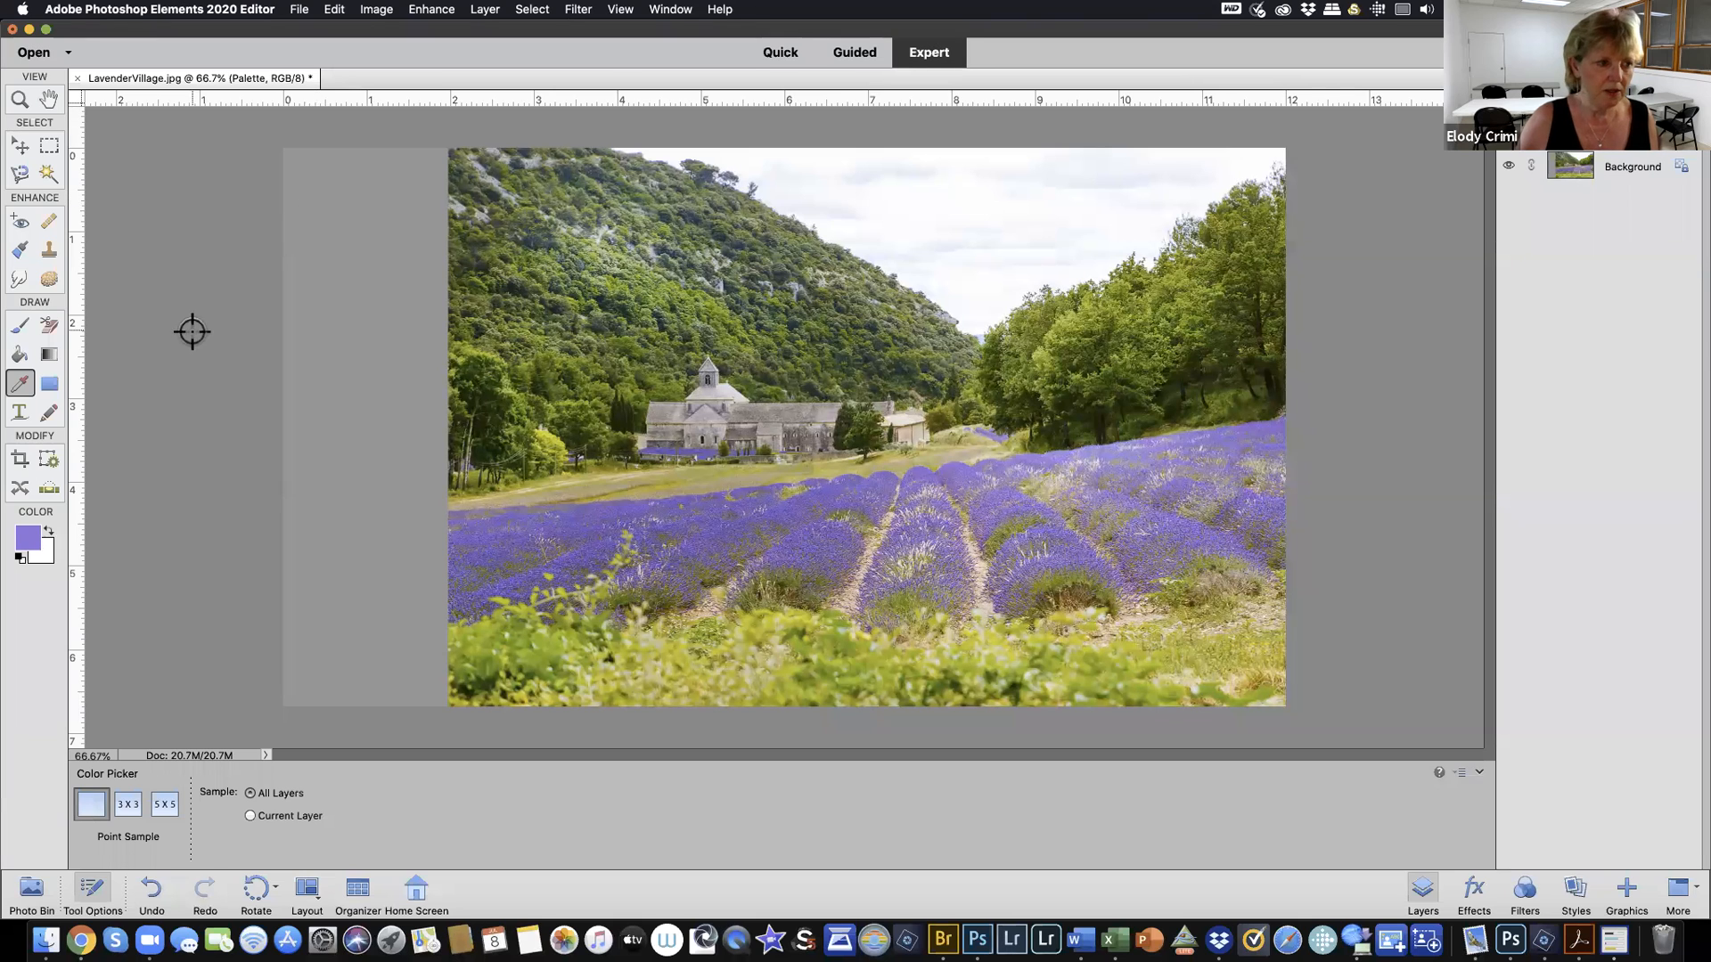
{"action": "left_click", "coordinate": [20, 330]}
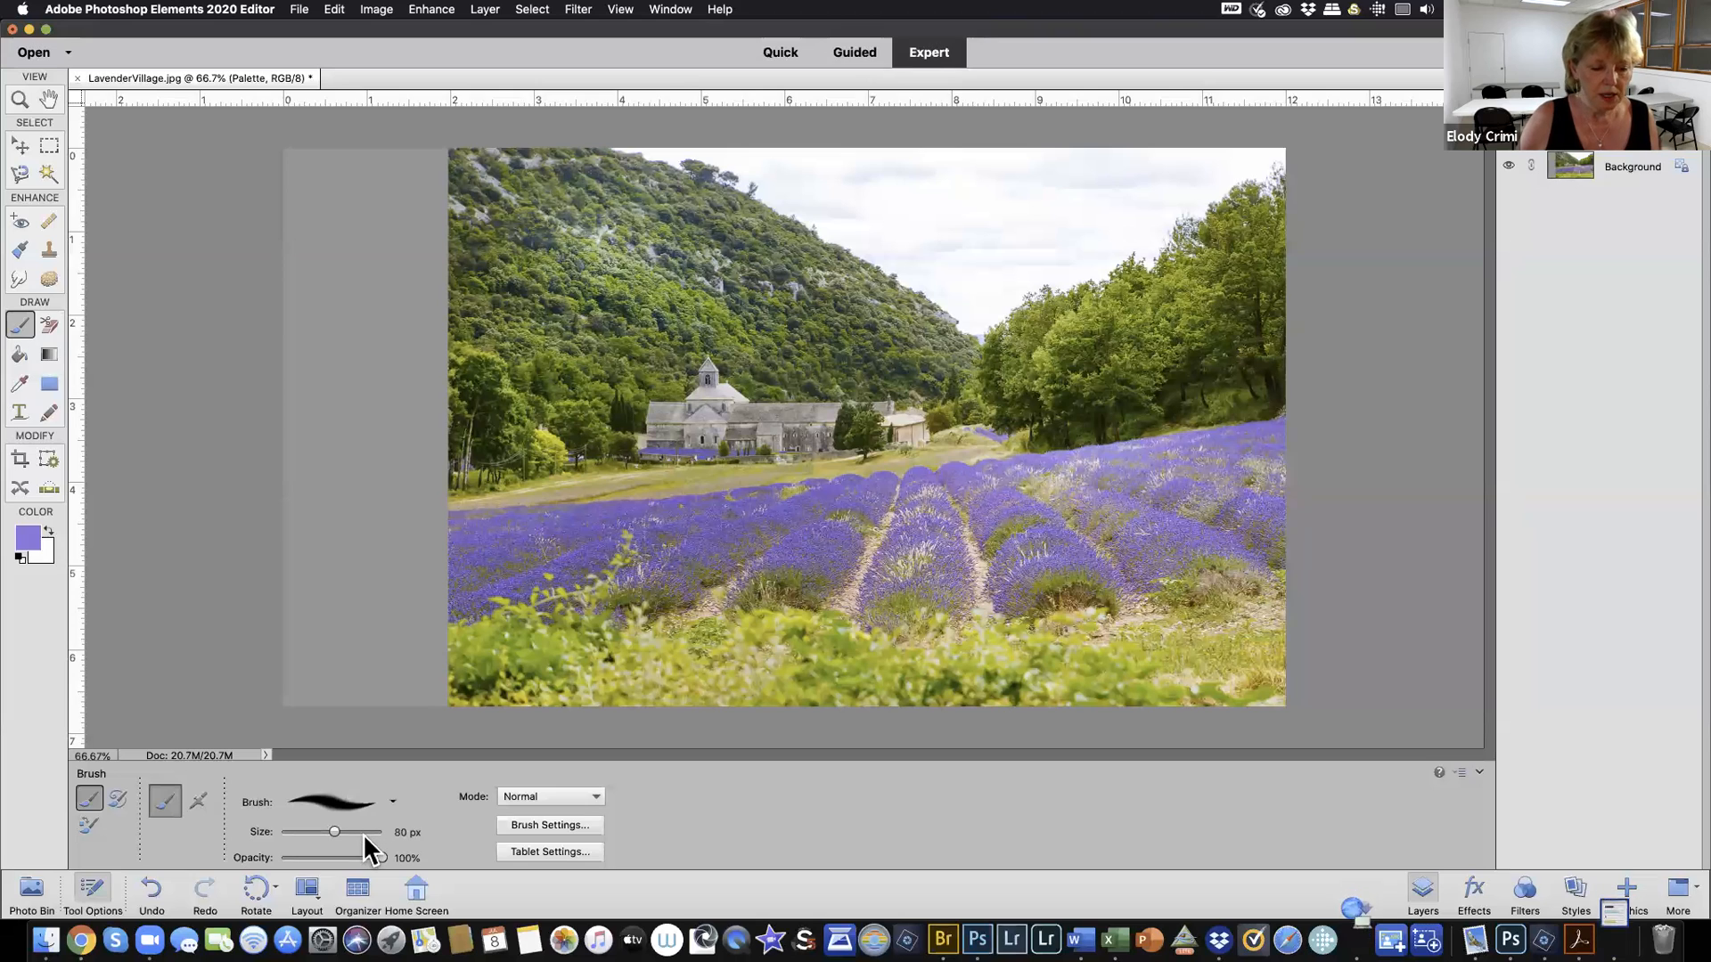
Try different brush sizes over the gray strip and set the size to 50 px
{"action": "left_click_drag", "start_coordinate": [336, 833], "coordinate": [344, 829]}
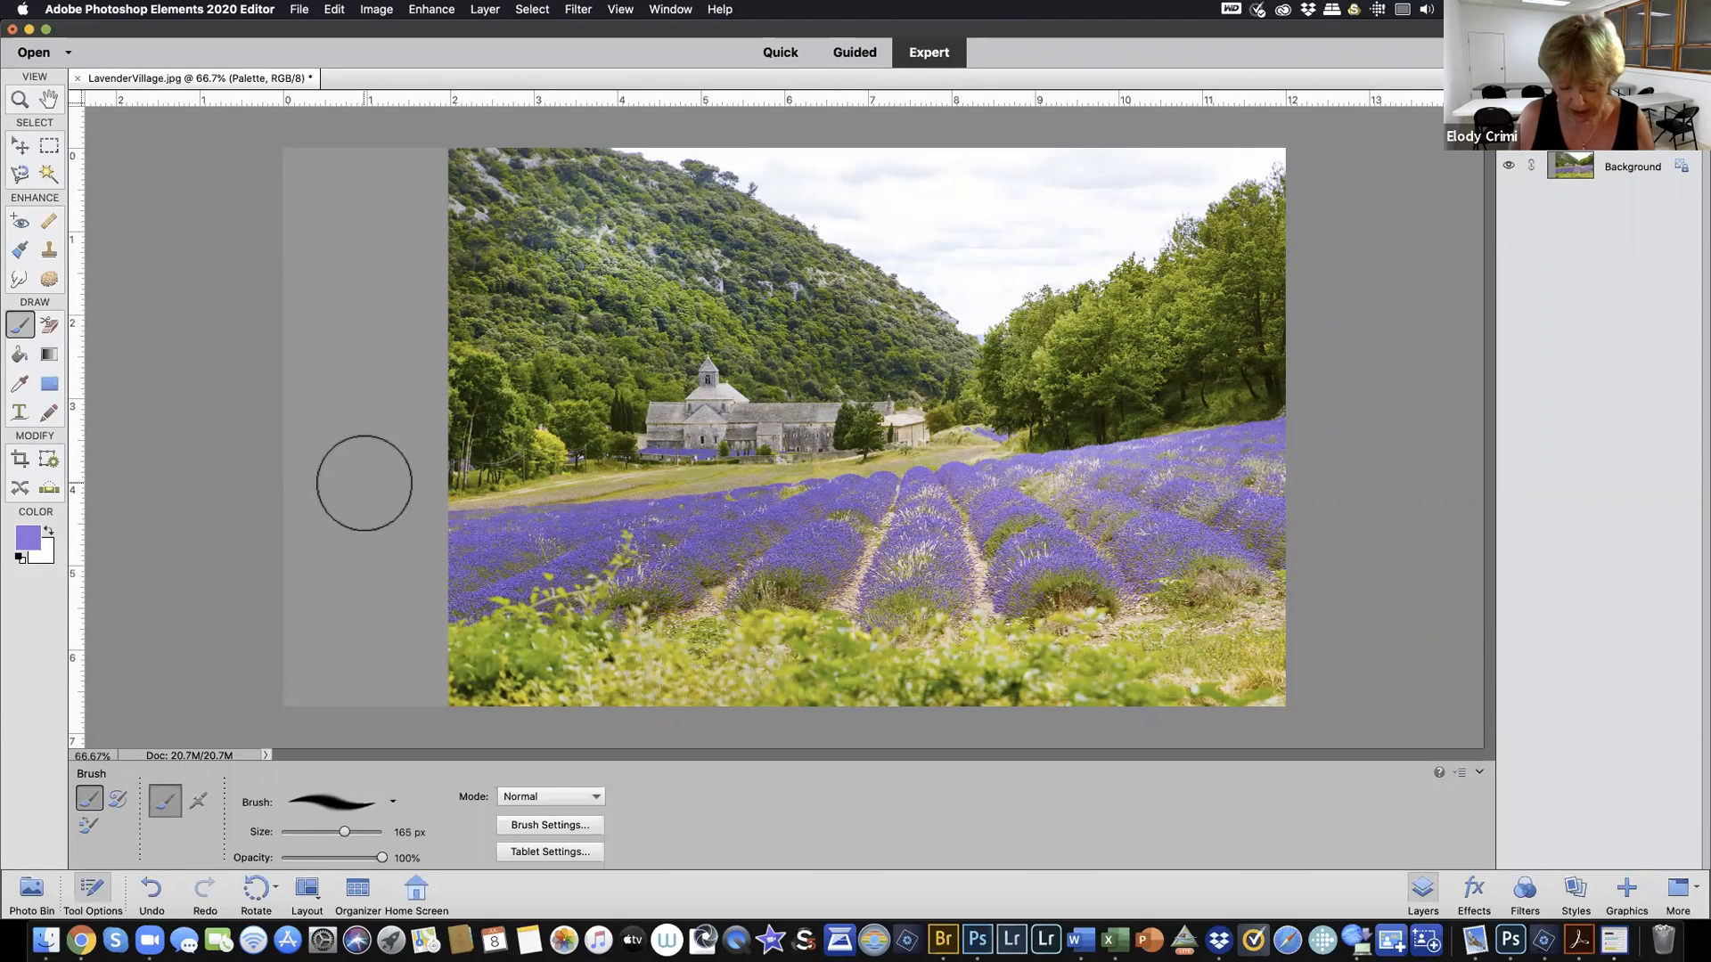
{"action": "key", "text": "bracketleft"}
{"action": "key", "text": "bracketleft"}
{"action": "key", "text": "bracketleft"}
{"action": "key", "text": "bracketleft"}
{"action": "key", "text": "bracketleft"}
{"action": "key", "text": "bracketleft"}
{"action": "key", "text": "bracketleft"}
{"action": "key", "text": "bracketleft"}
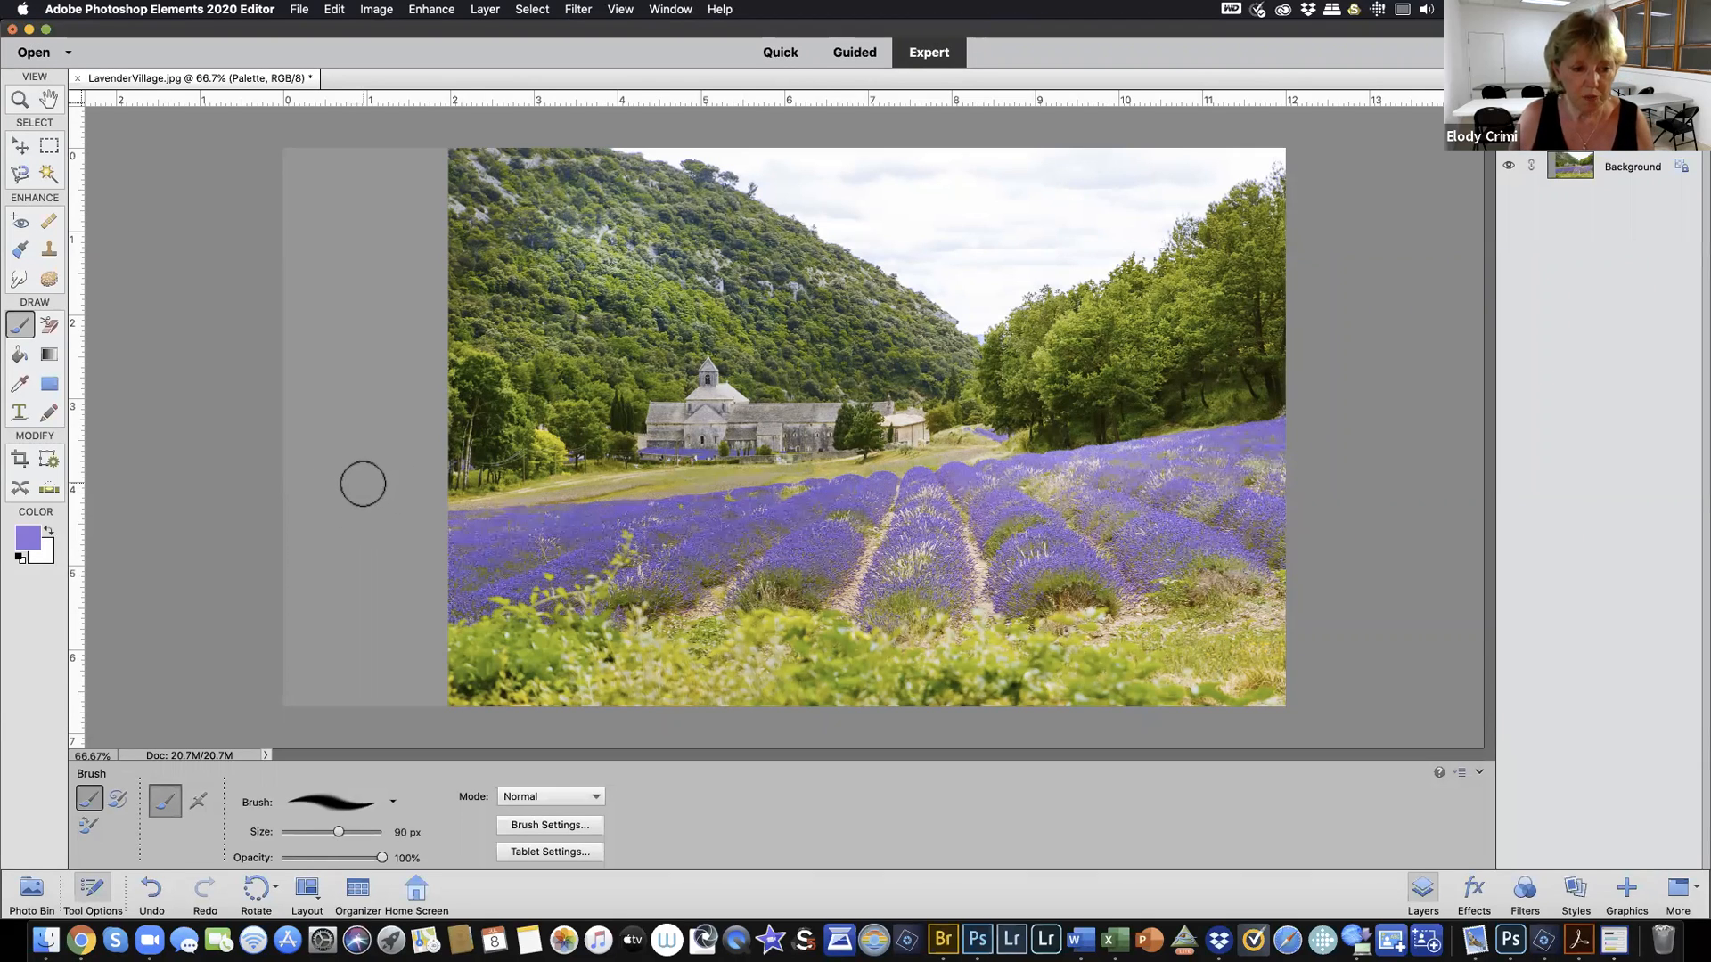
{"action": "key", "text": "bracketleft"}
{"action": "key", "text": "bracketleft"}
{"action": "key", "text": "bracketleft"}
{"action": "key", "text": "bracketleft"}
{"action": "key", "text": "bracketleft"}
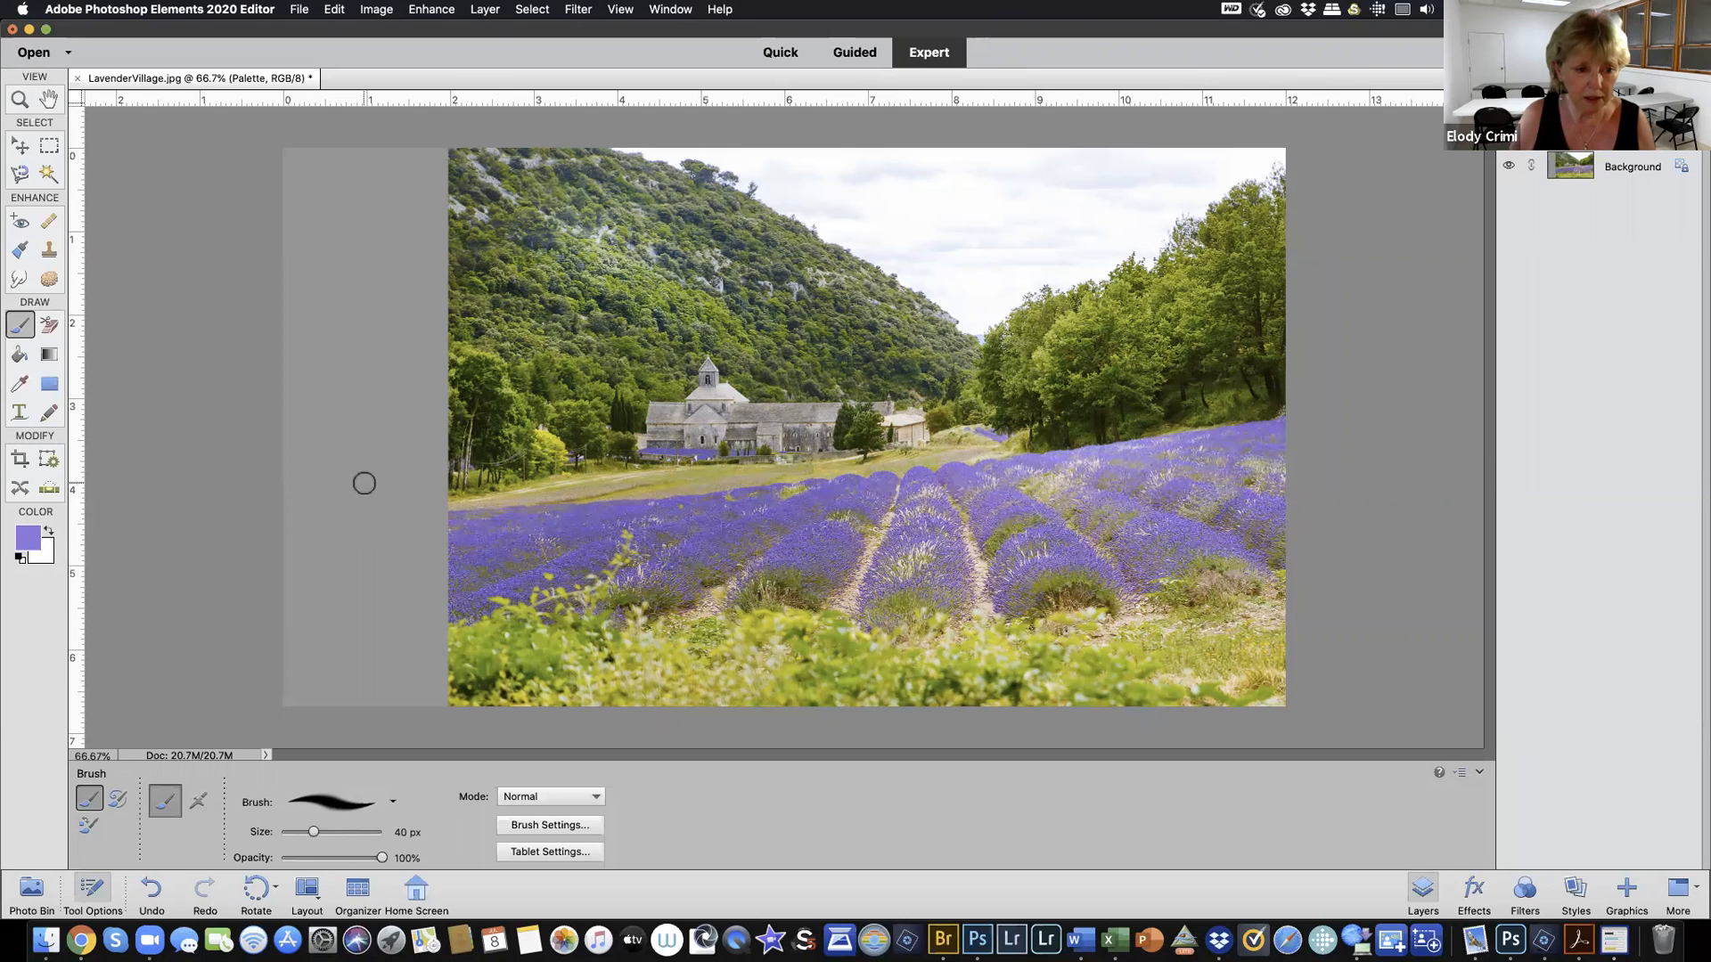
{"action": "key", "text": "bracketright"}
{"action": "key", "text": "bracketright"}
{"action": "key", "text": "bracketright"}
{"action": "key", "text": "bracketright"}
{"action": "key", "text": "bracketright"}
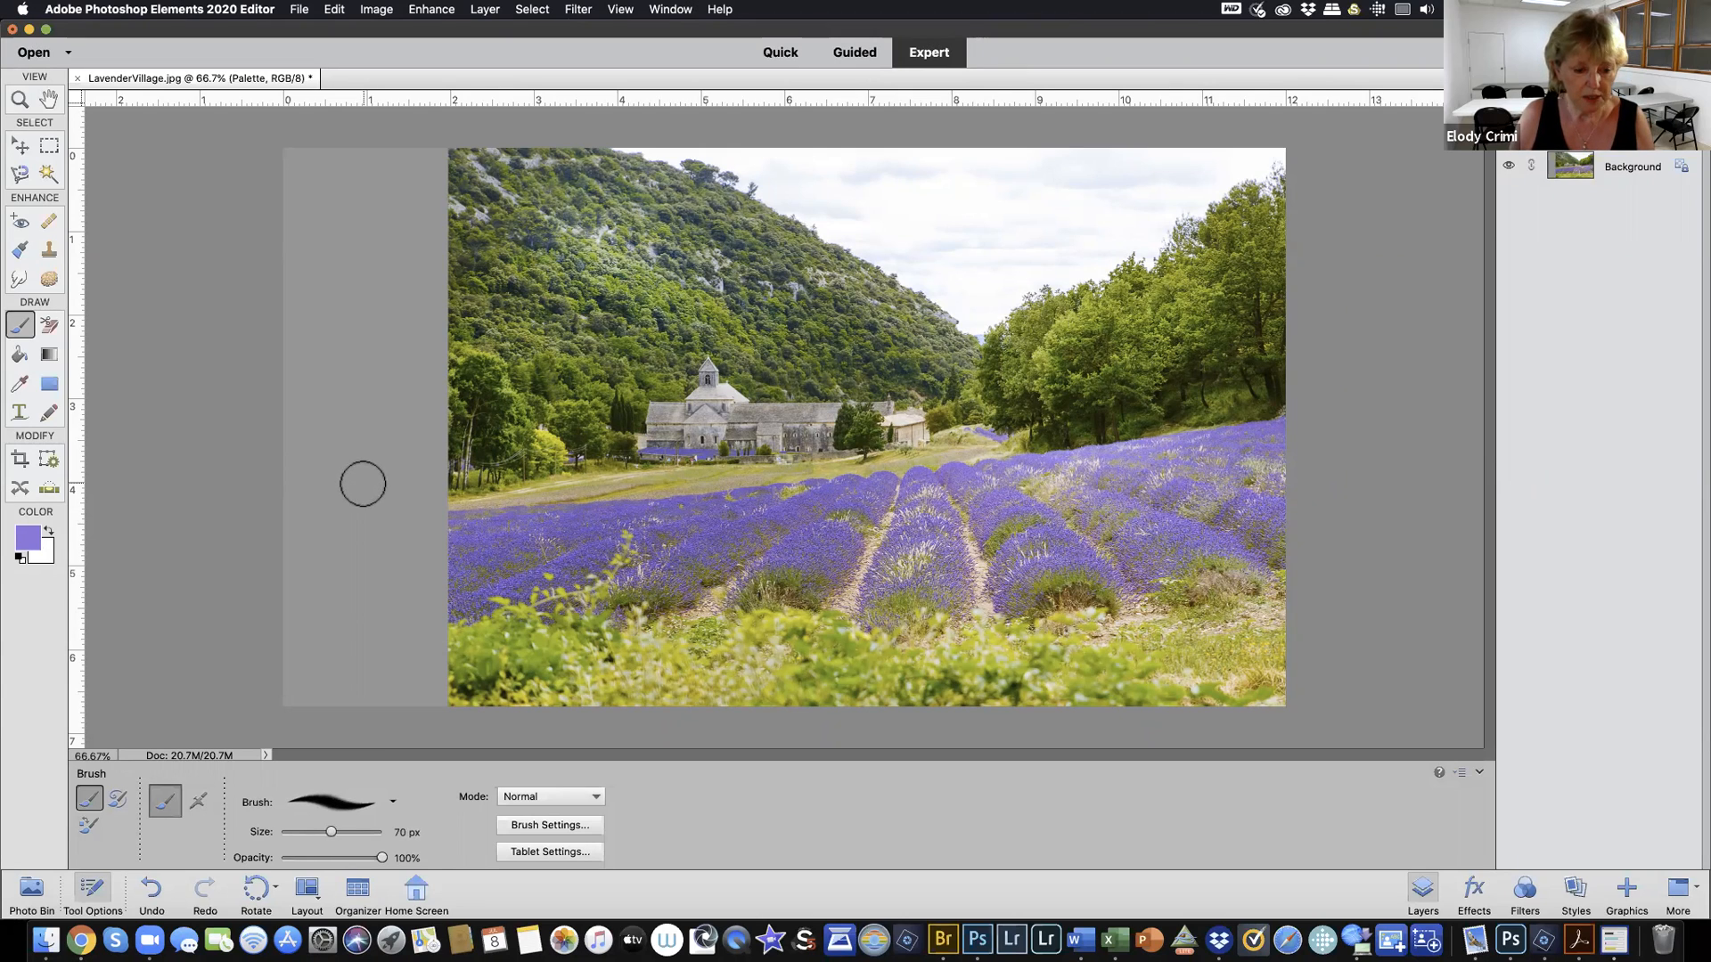
{"action": "key", "text": "bracketleft"}
{"action": "key", "text": "bracketleft"}
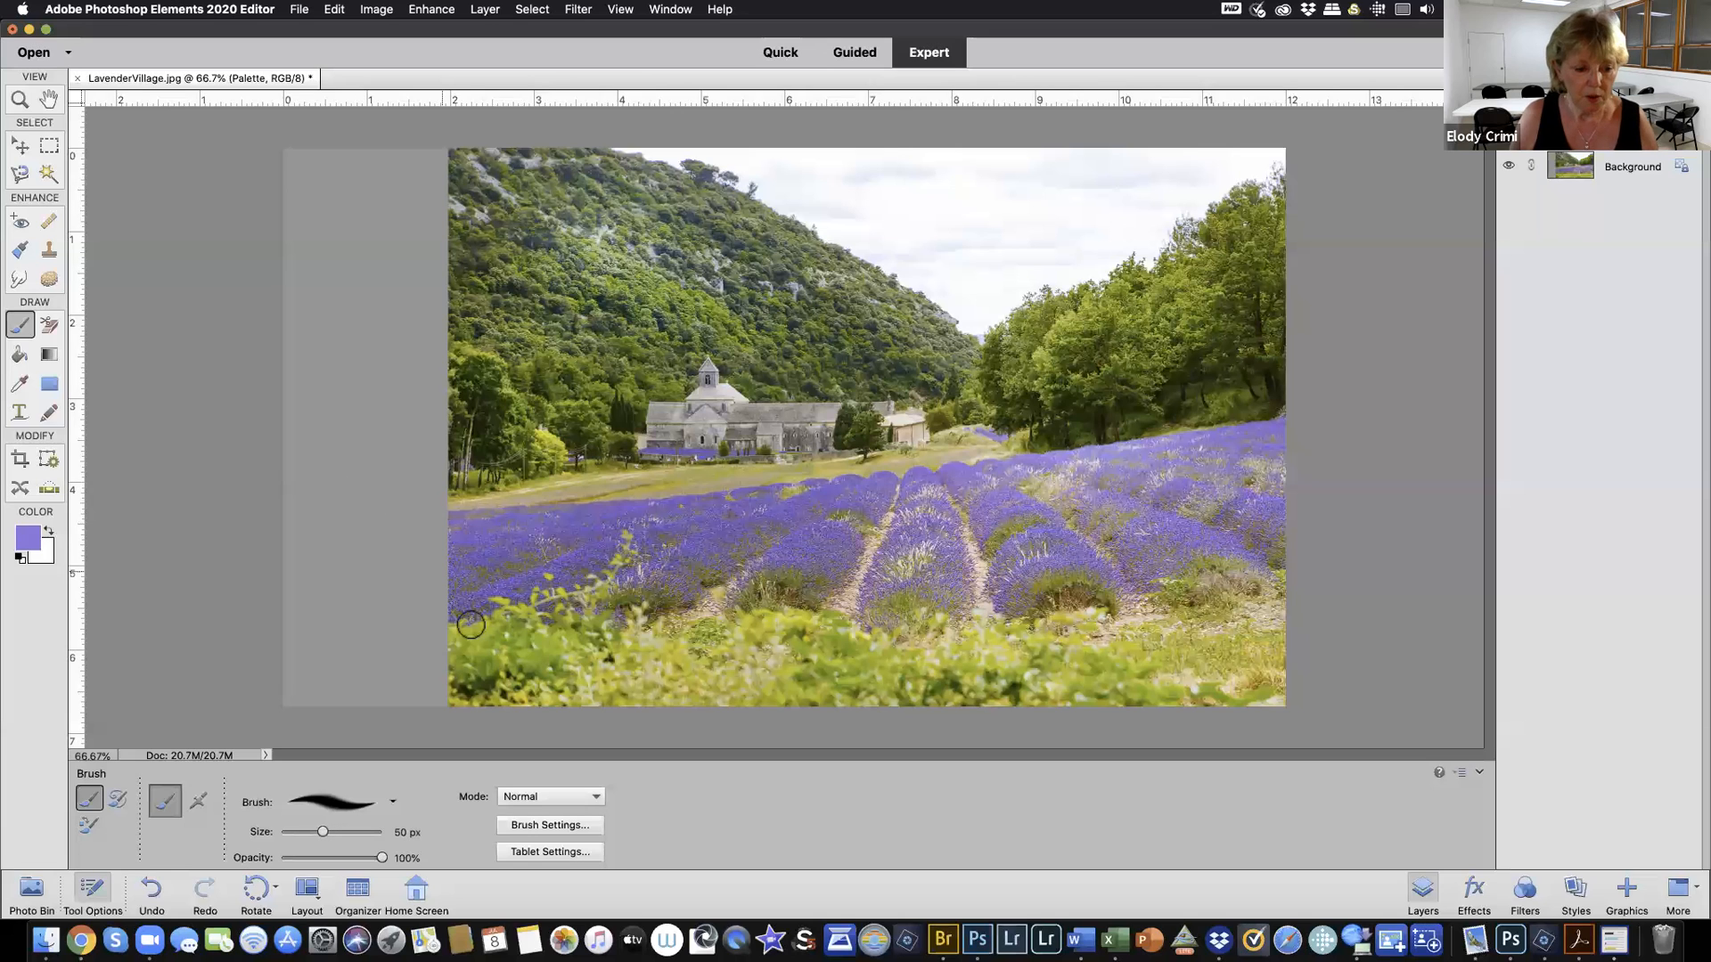
Set the brush hardness to 75%, then try a dab on the gray strip and undo it
{"action": "left_click", "coordinate": [550, 825]}
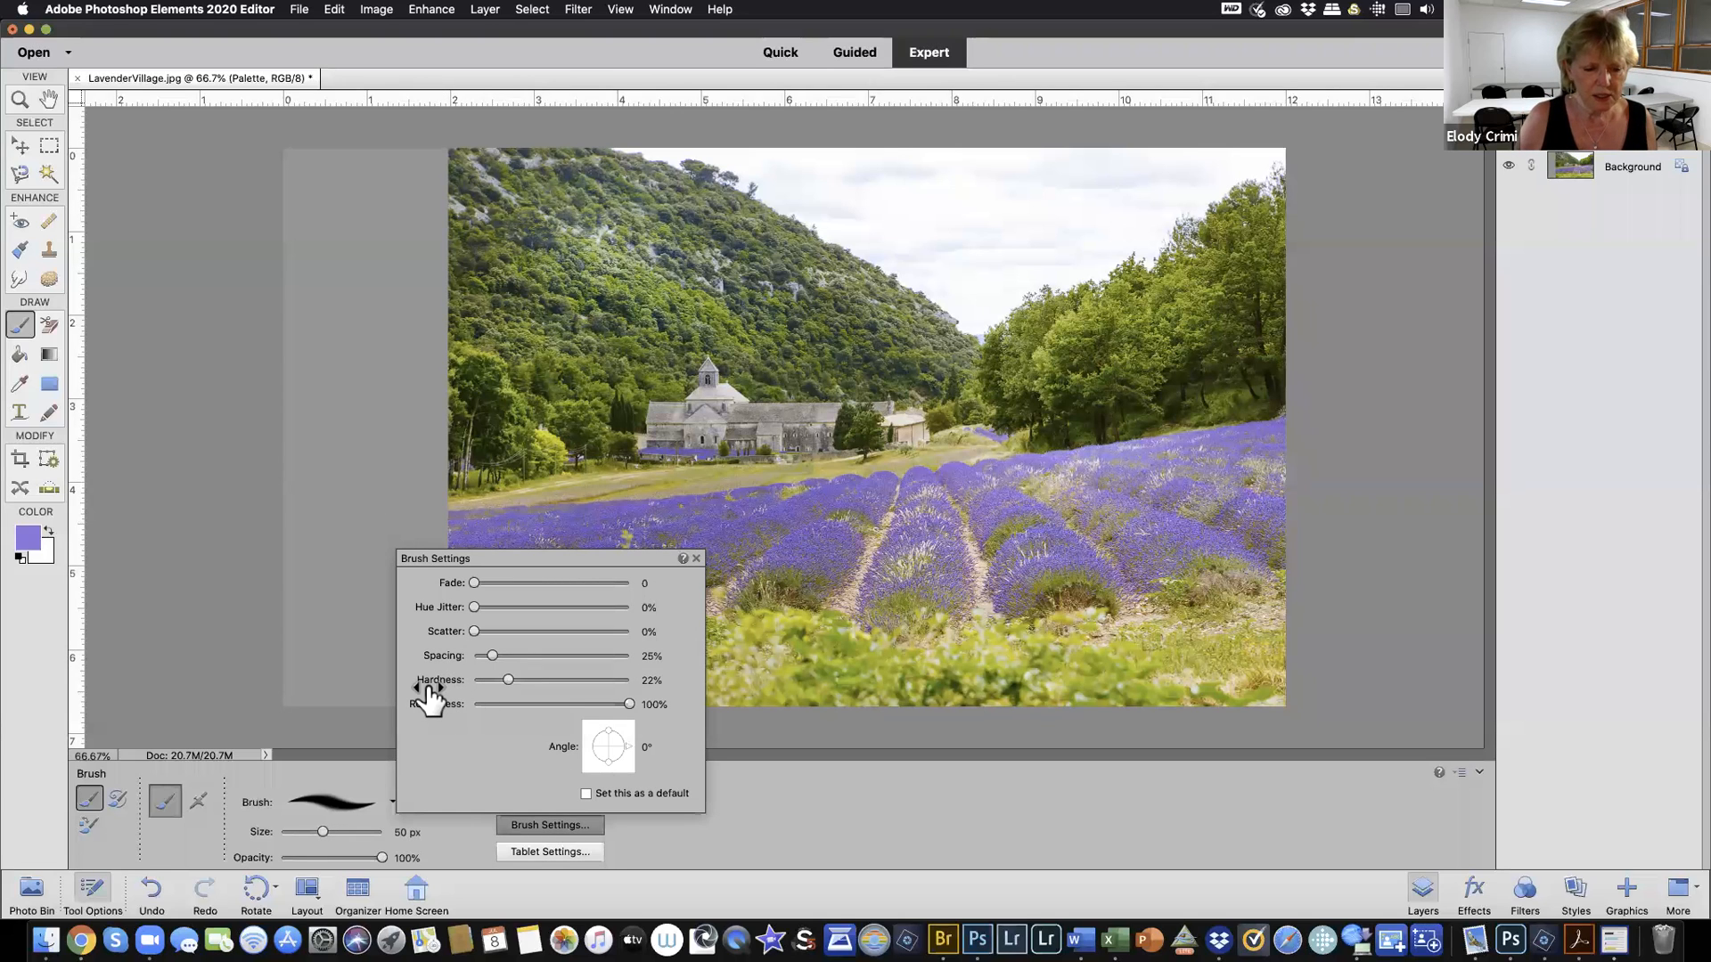
{"action": "left_click_drag", "start_coordinate": [504, 682], "coordinate": [565, 676]}
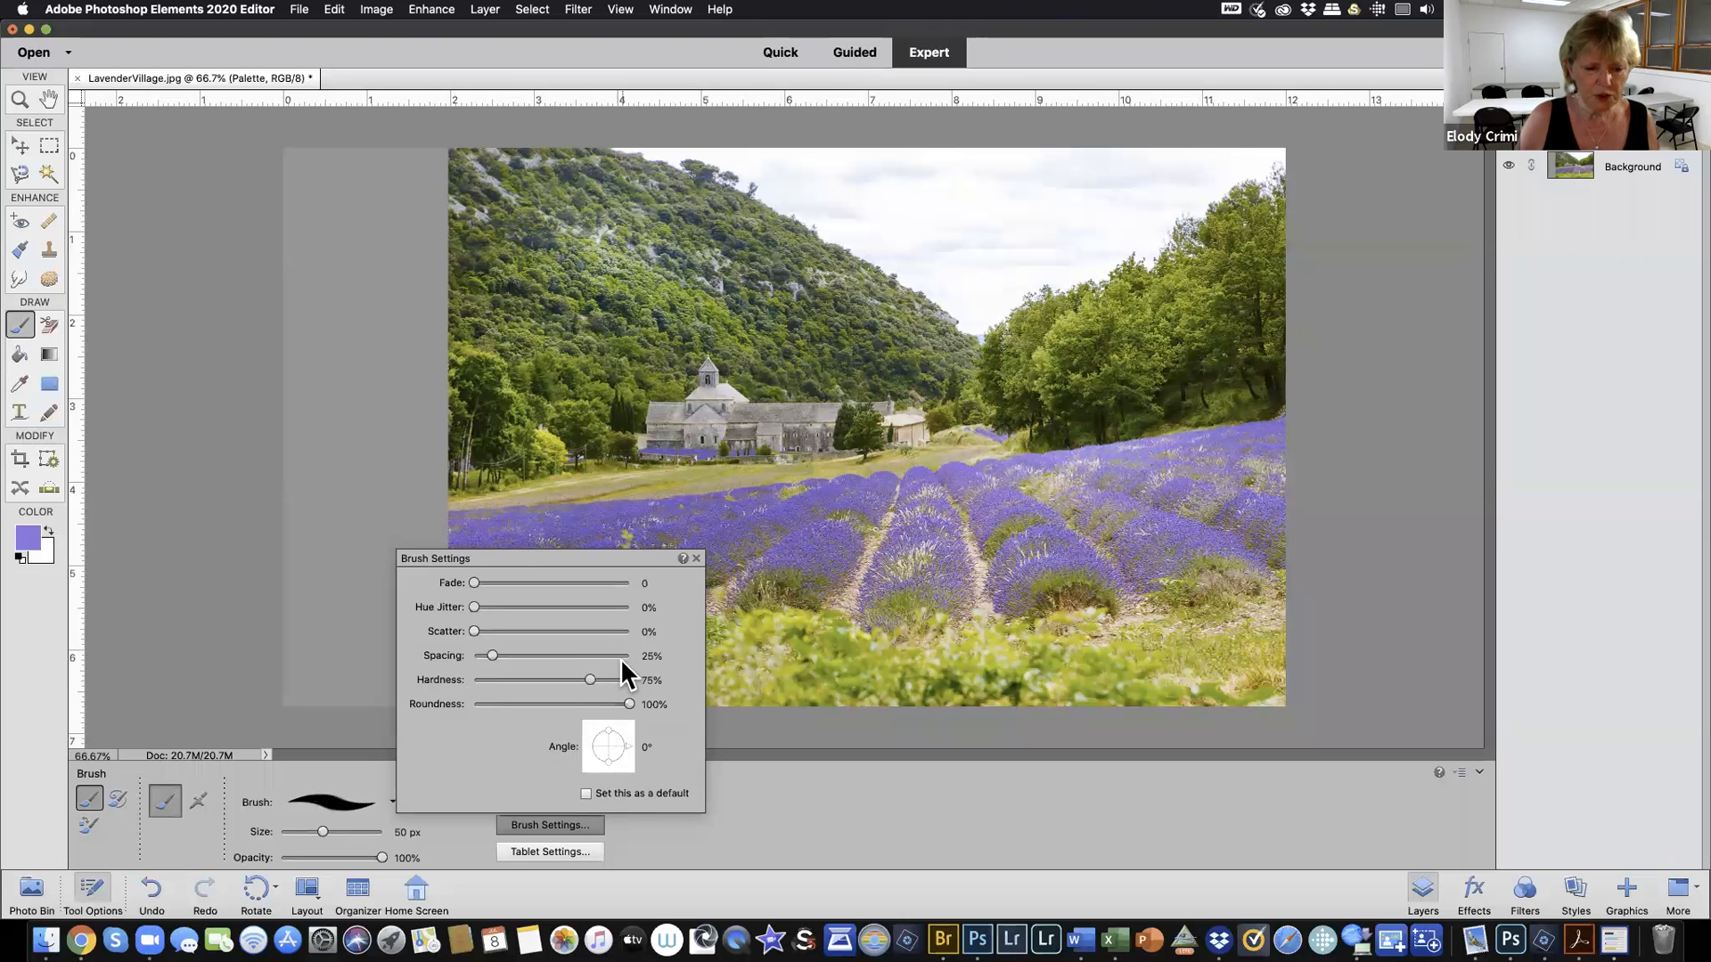
{"action": "left_click", "coordinate": [319, 203]}
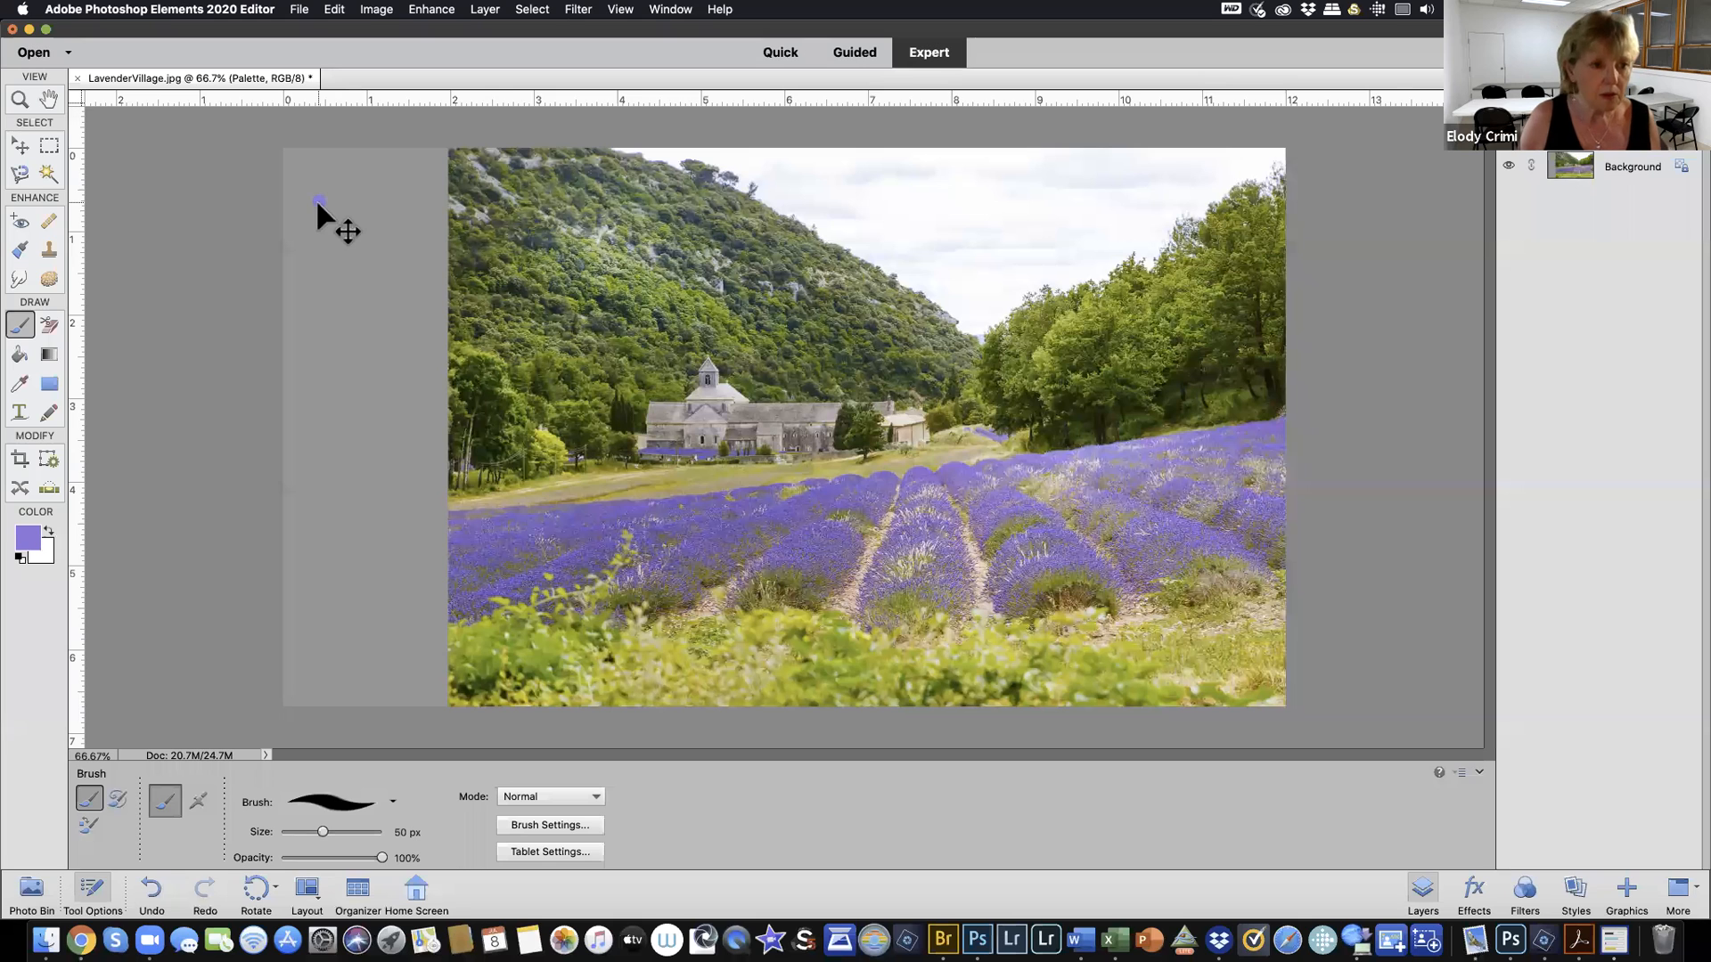
{"action": "key", "text": "super+z"}
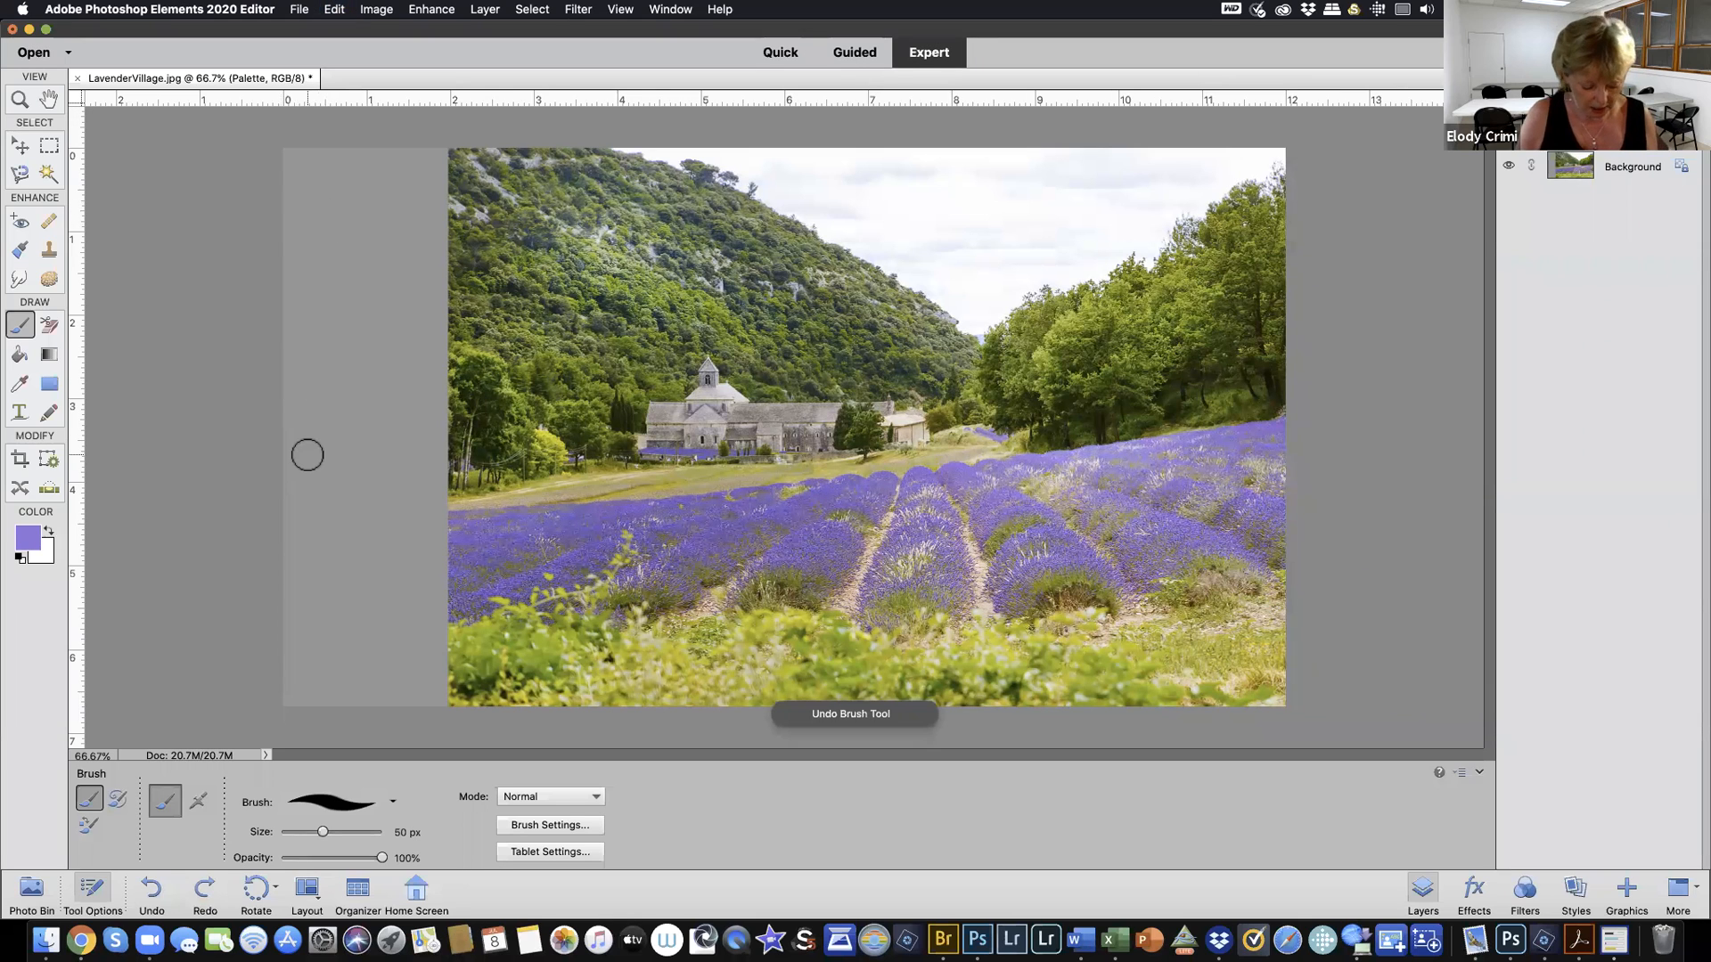
Enlarge the brush to 150 px and paint one purple dab near the top of the gray strip
{"action": "key", "text": "bracketright"}
{"action": "key", "text": "bracketright"}
{"action": "key", "text": "bracketright"}
{"action": "key", "text": "bracketright"}
{"action": "key", "text": "bracketright"}
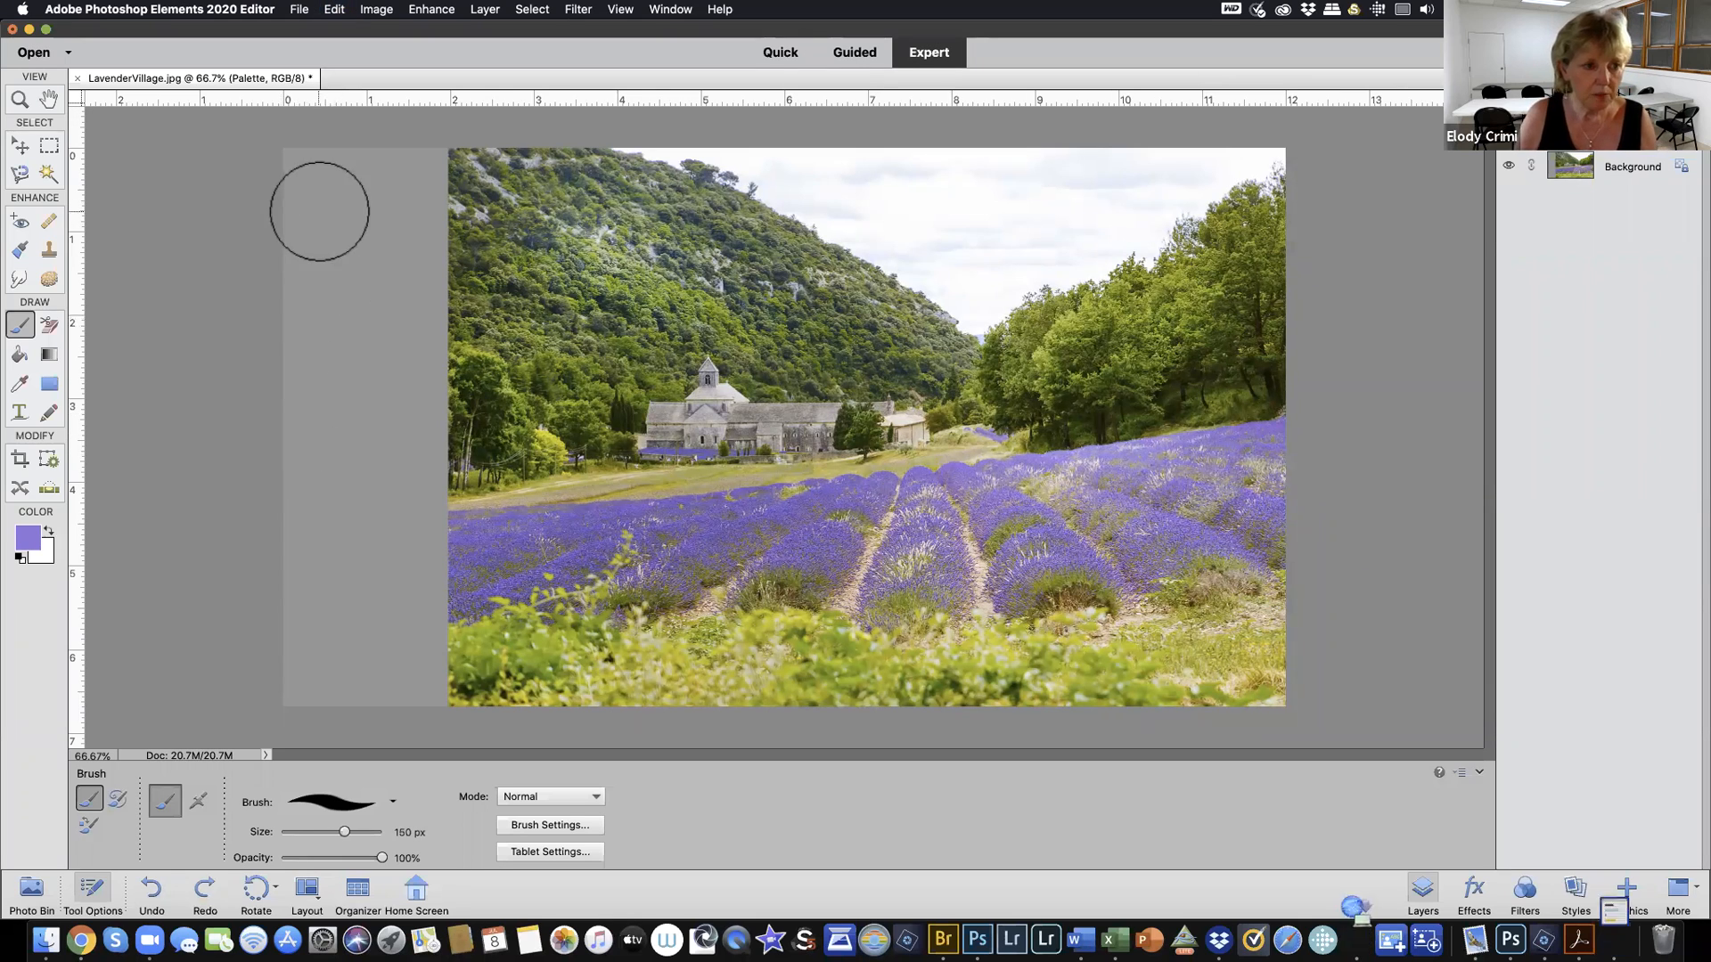
{"action": "key", "text": "bracketright"}
{"action": "key", "text": "bracketright"}
{"action": "left_click", "coordinate": [329, 211]}
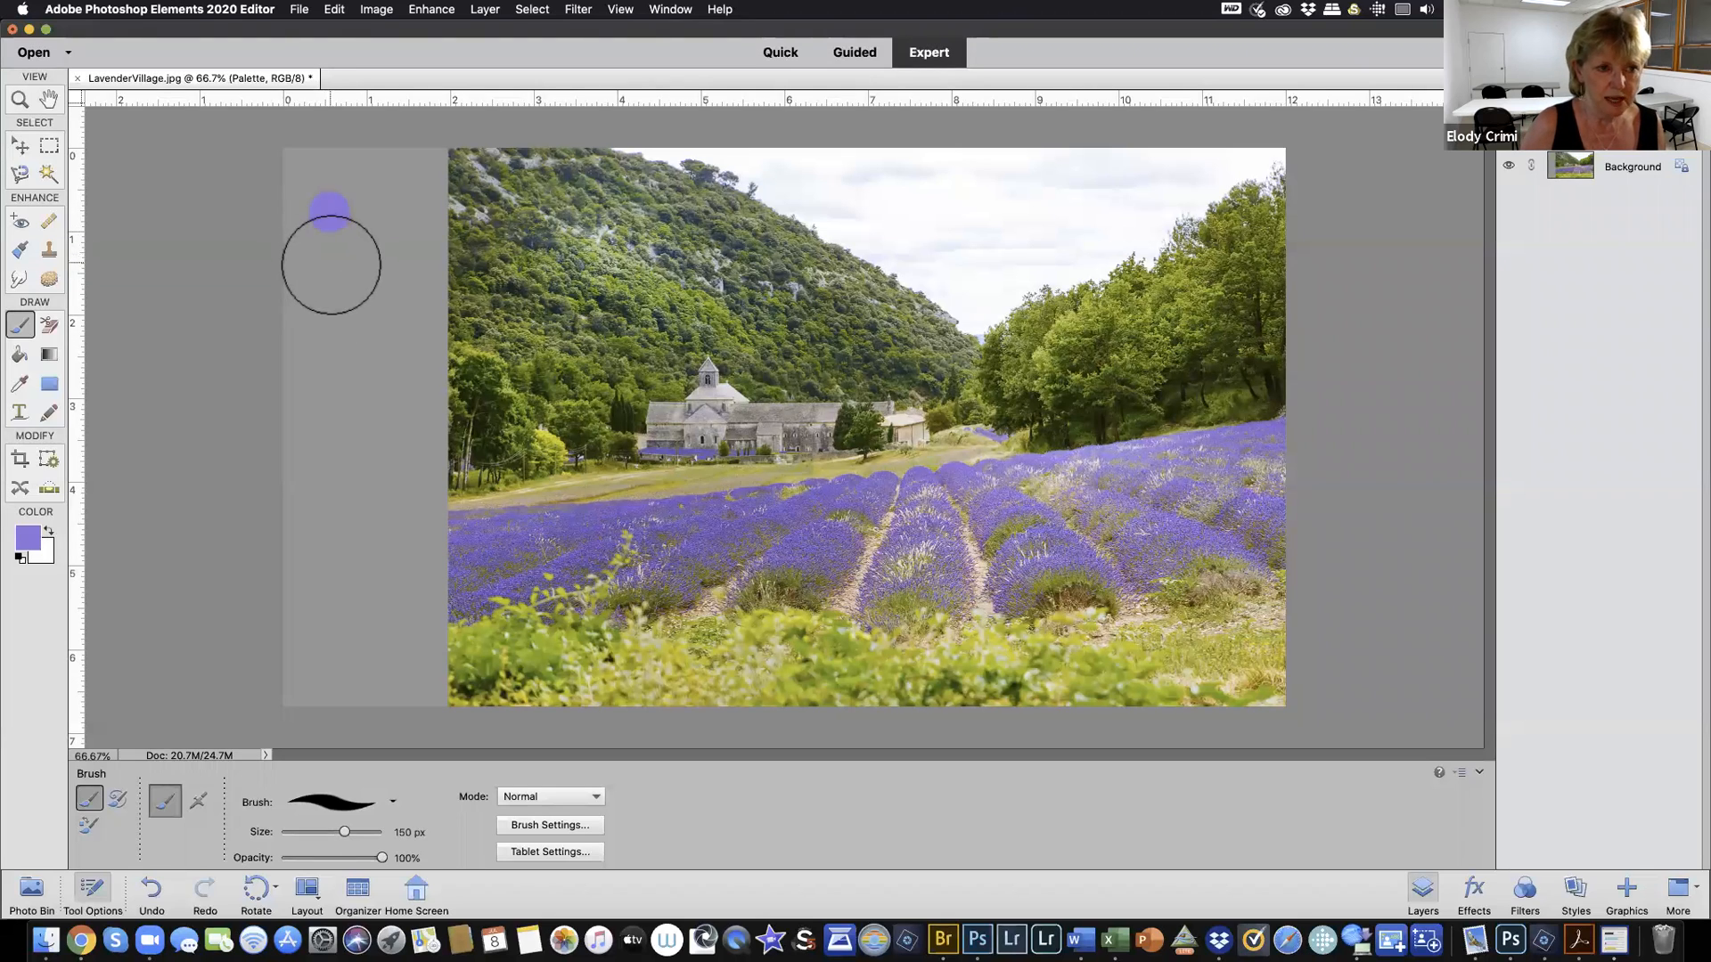
Sample a lighter lavender from the flower rows and paint a dab of it beside the purple swatch
{"action": "left_click", "coordinate": [20, 388]}
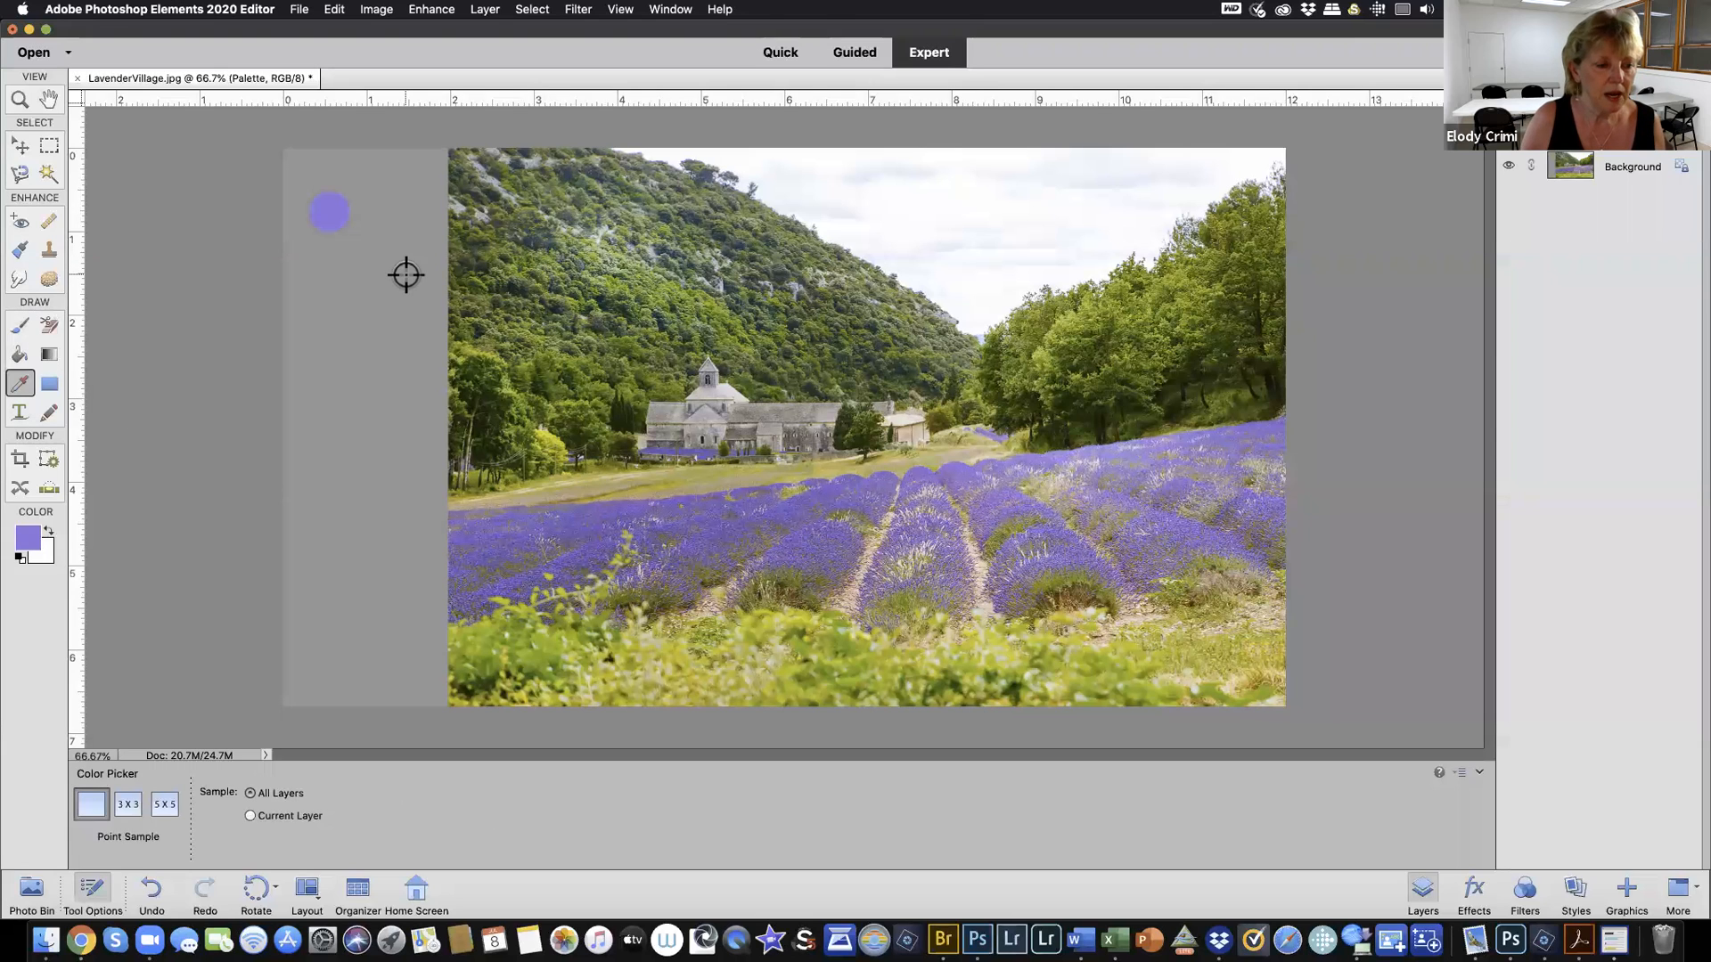
{"action": "left_click", "coordinate": [990, 509]}
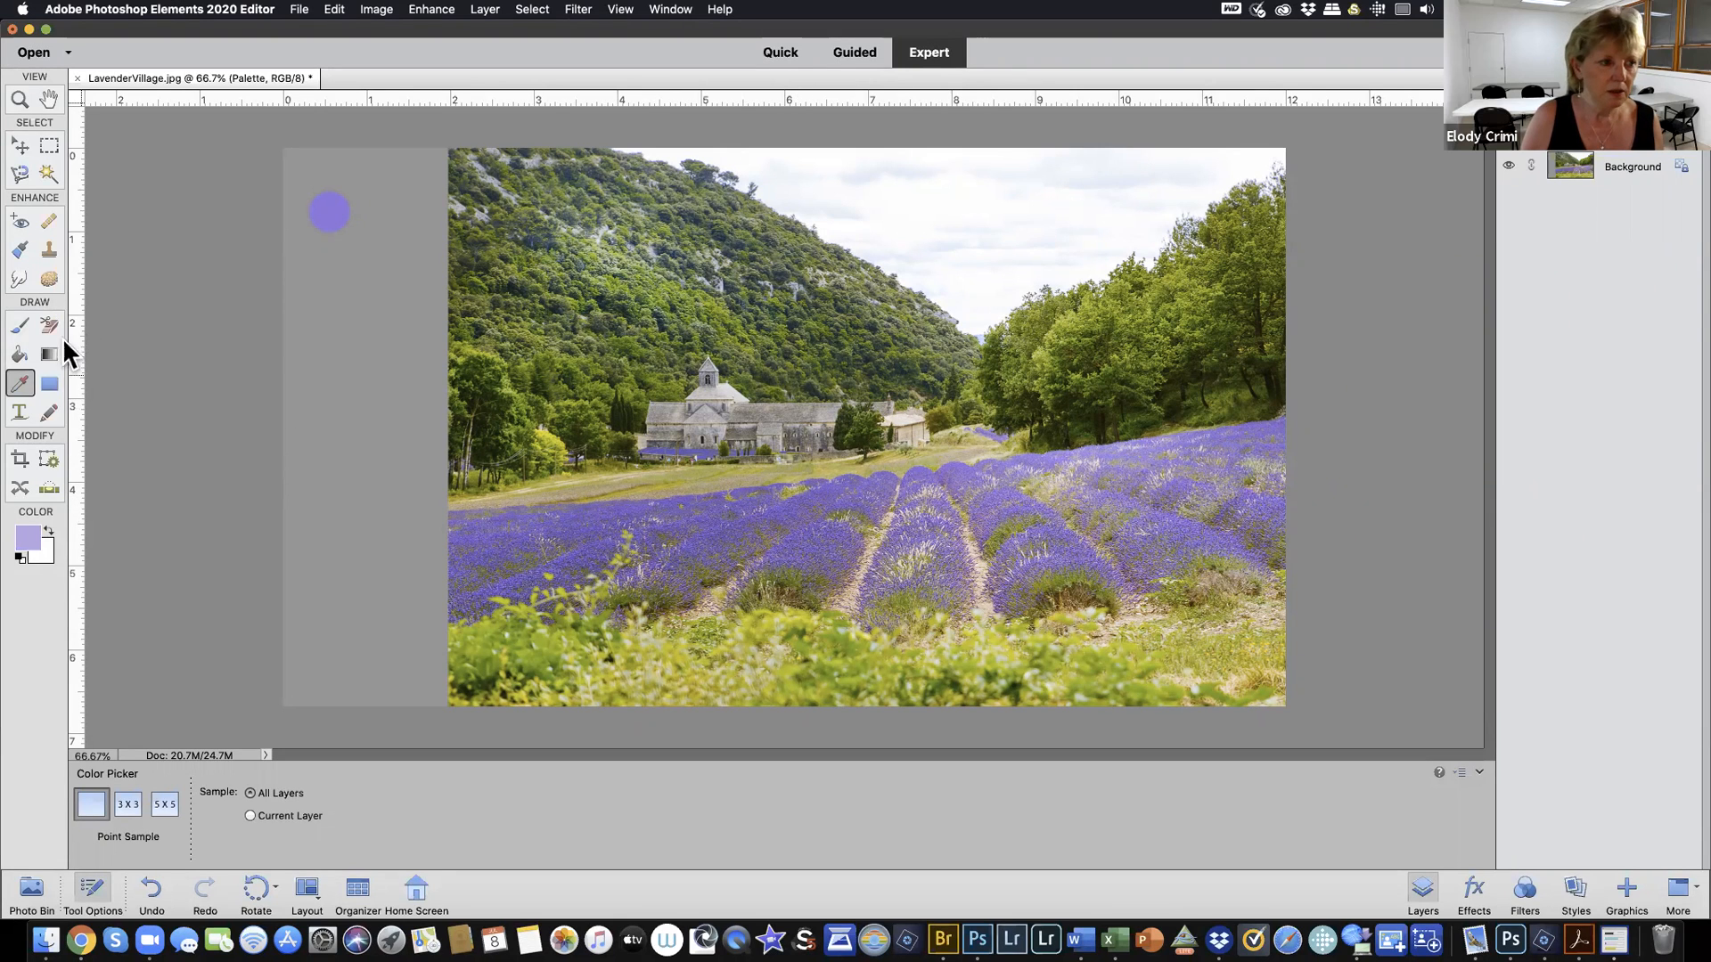
{"action": "left_click", "coordinate": [21, 326]}
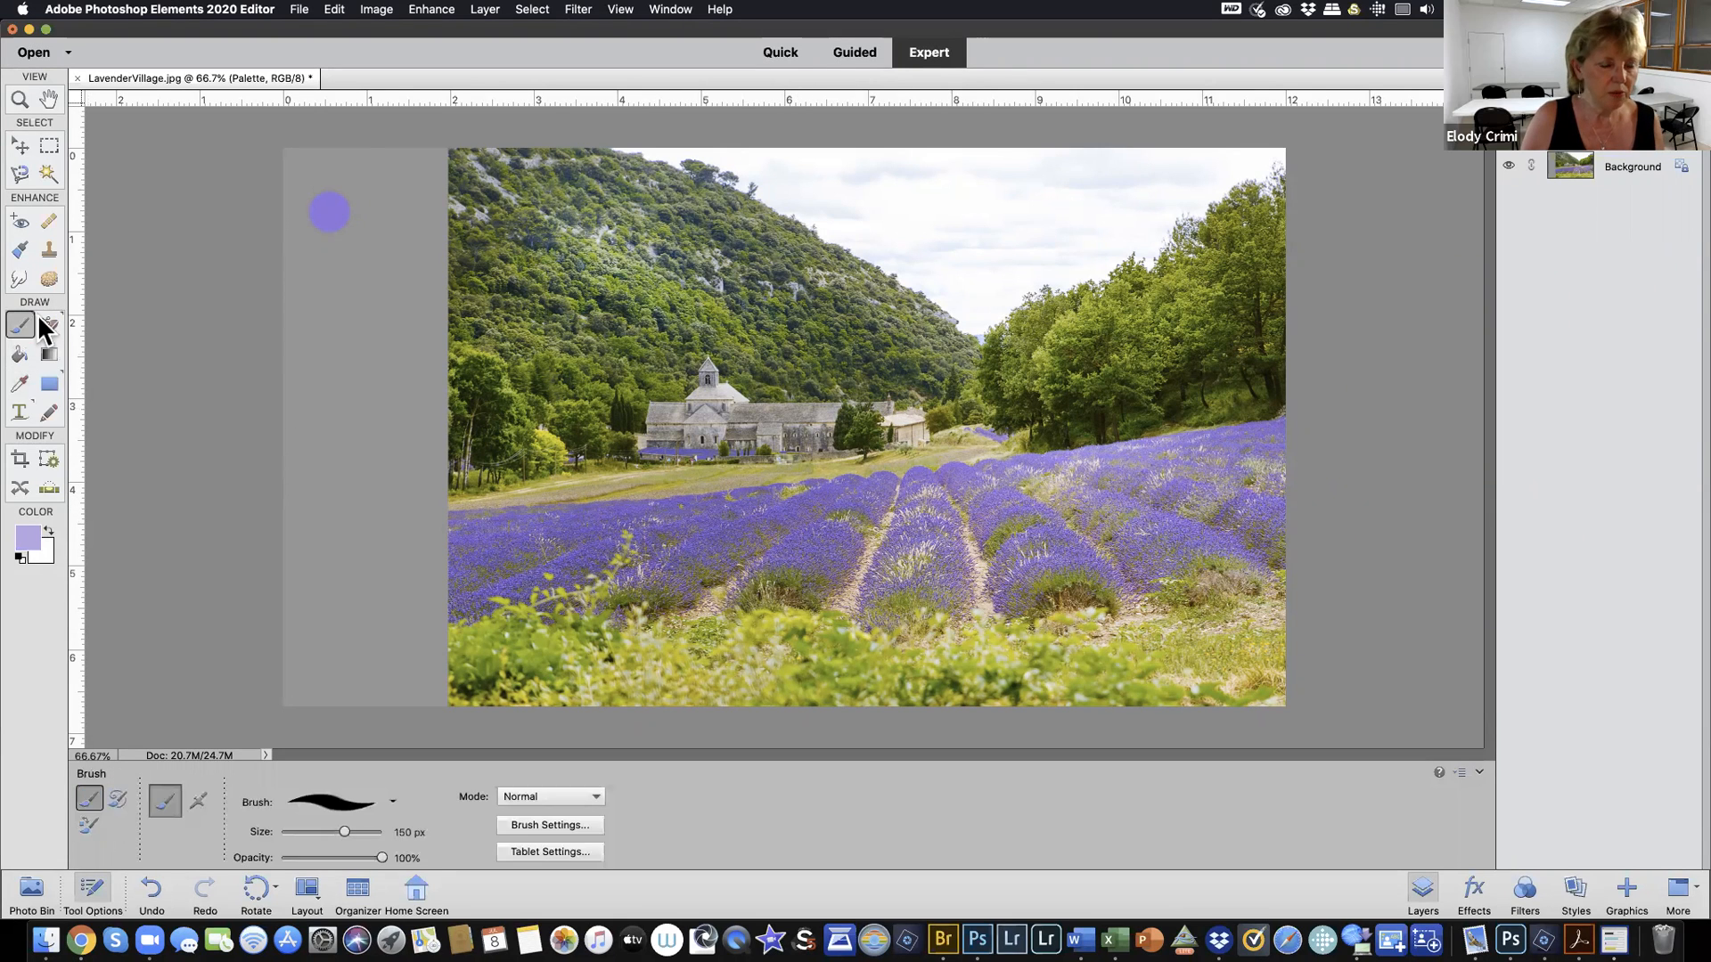
{"action": "left_click", "coordinate": [393, 217]}
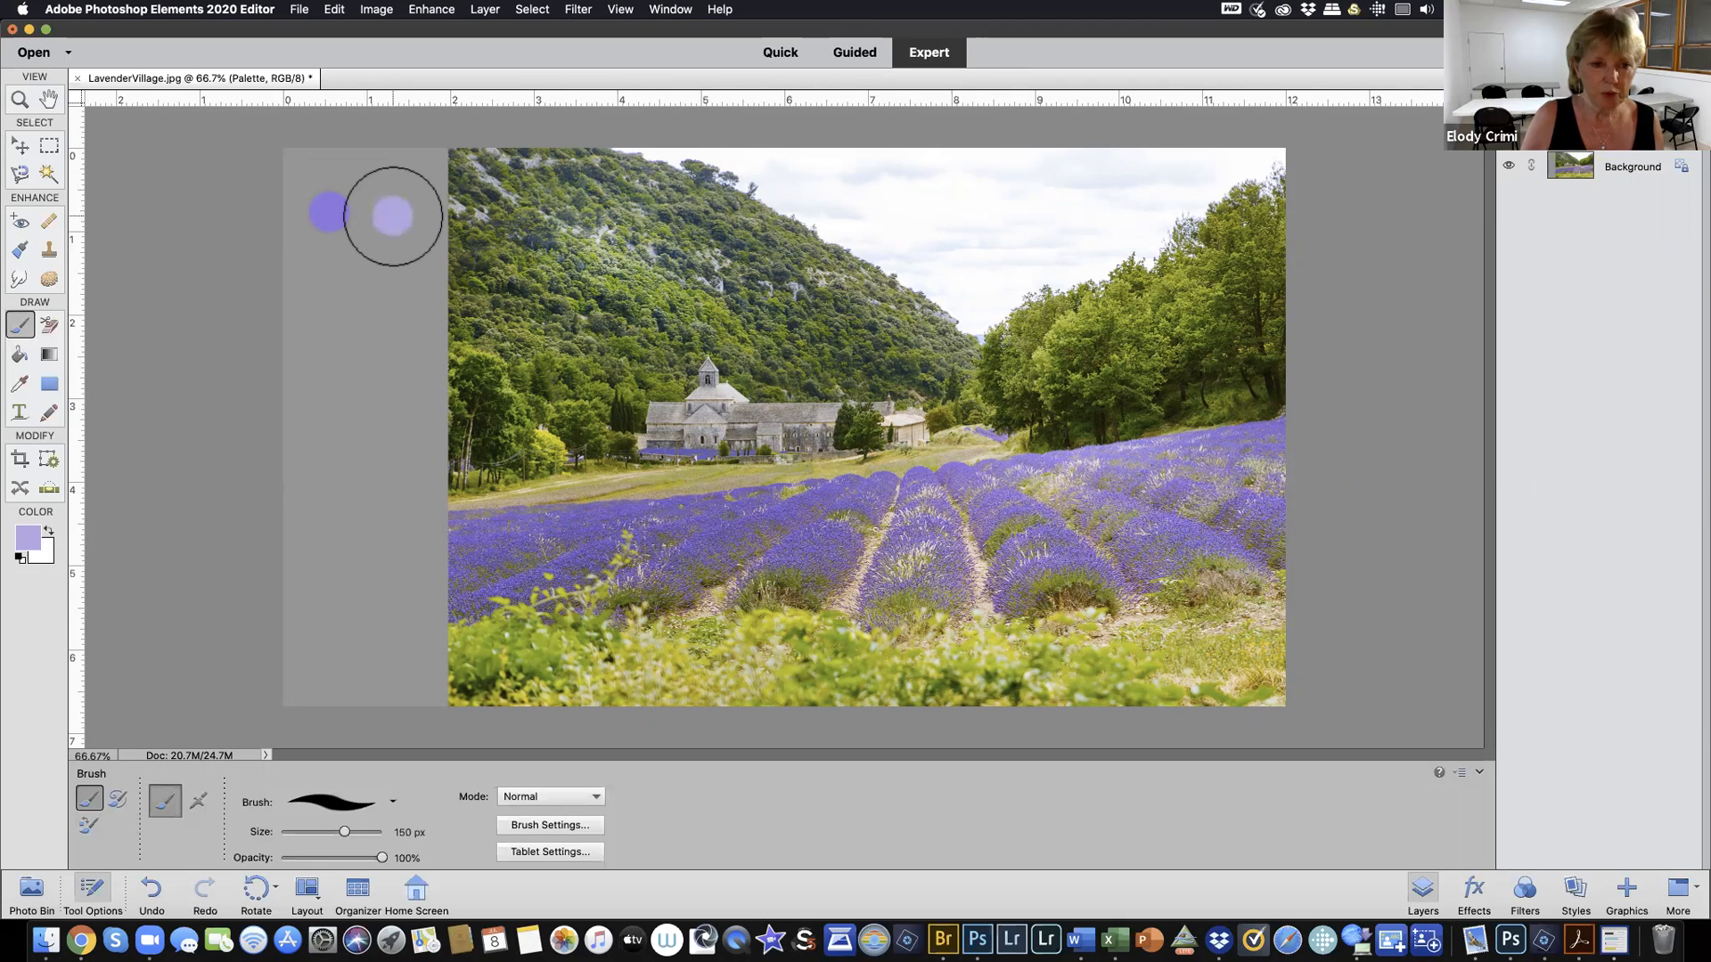
Sample a dark green from the trees beside the village and paint a dab of it below the purple swatch
{"action": "left_click", "coordinate": [20, 383]}
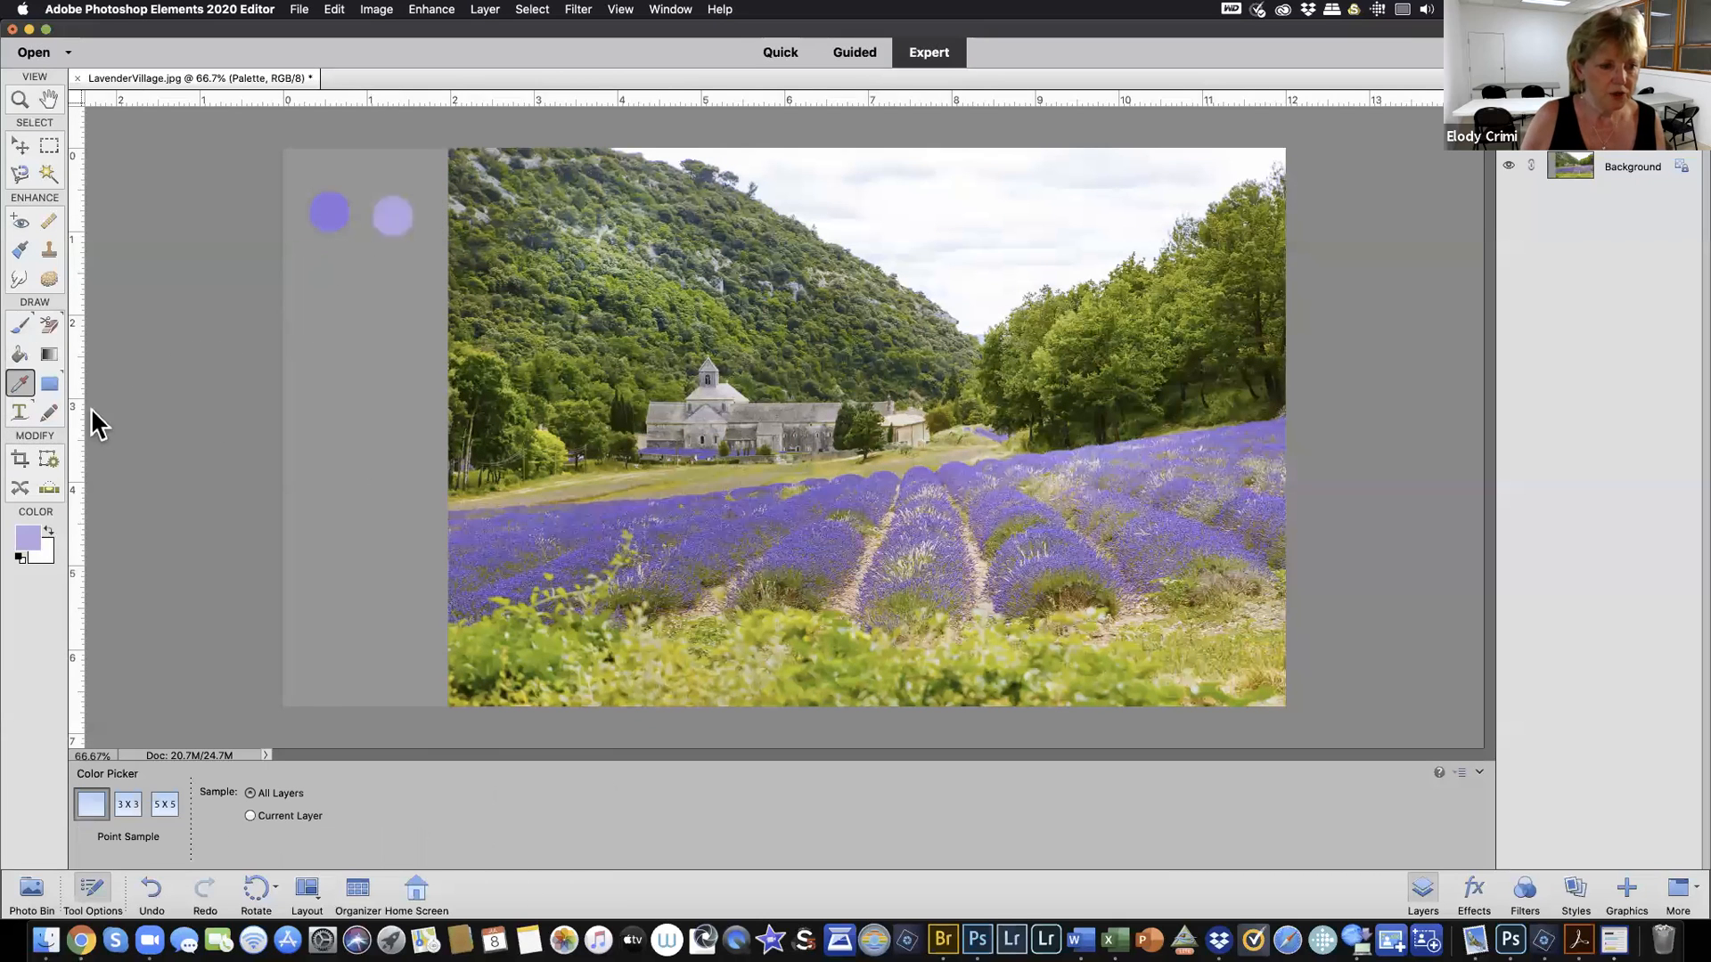
{"action": "left_click", "coordinate": [626, 405]}
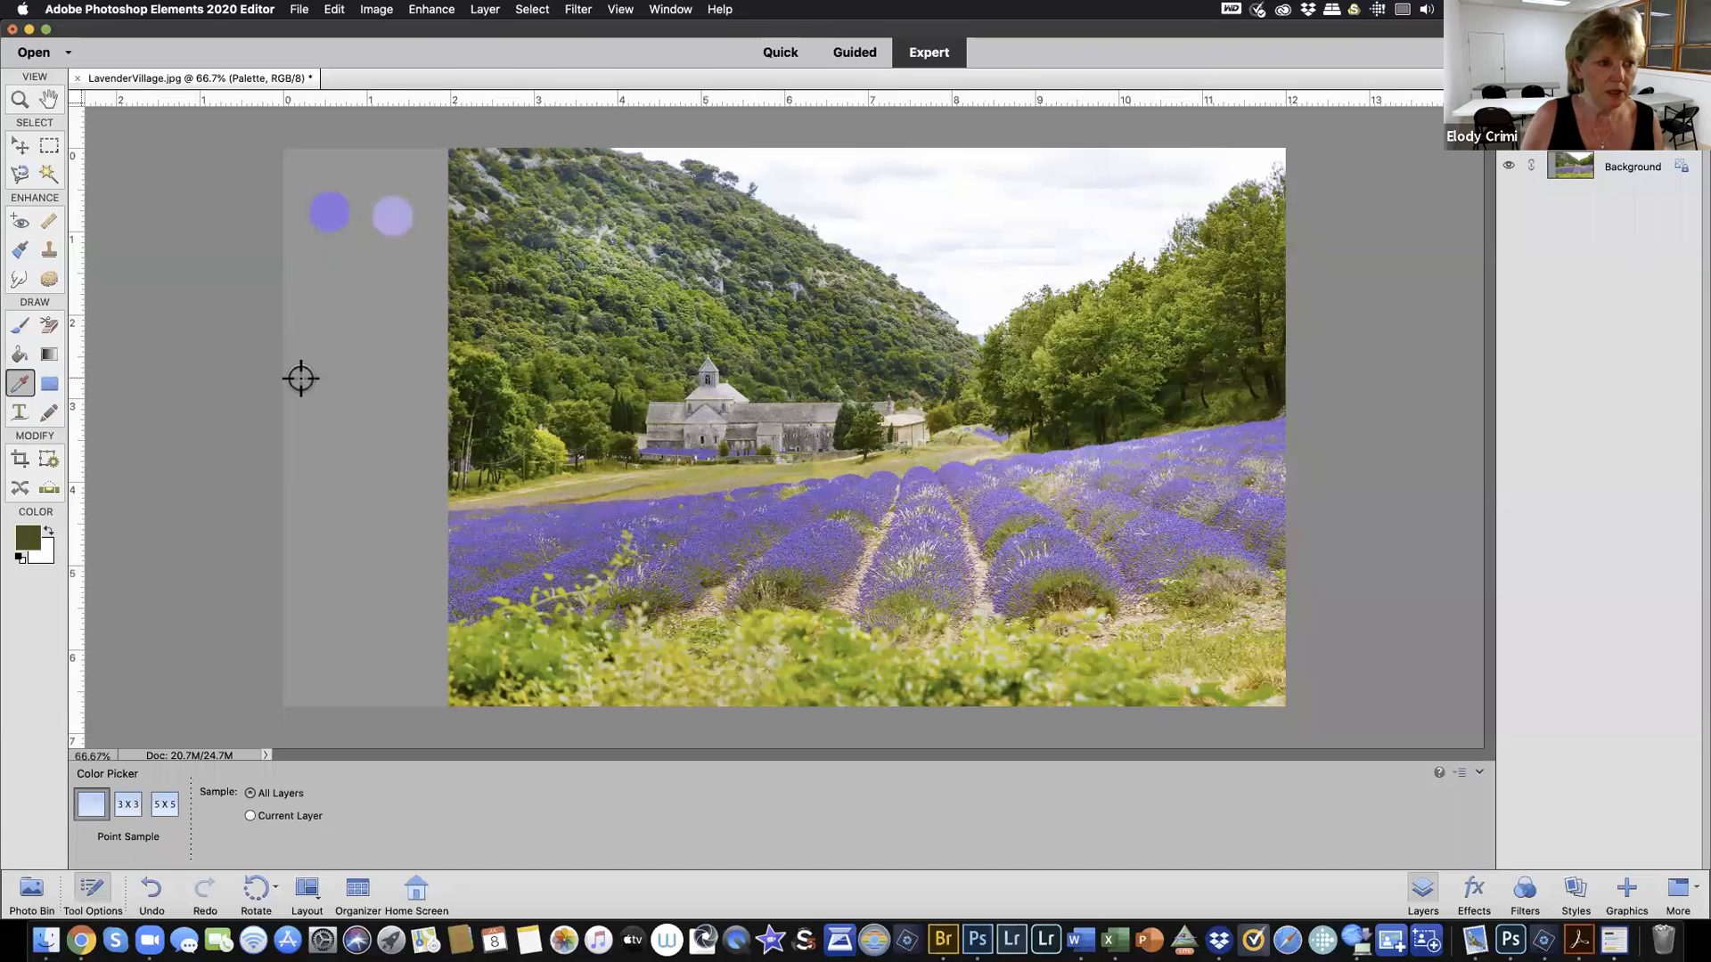
{"action": "left_click", "coordinate": [20, 330]}
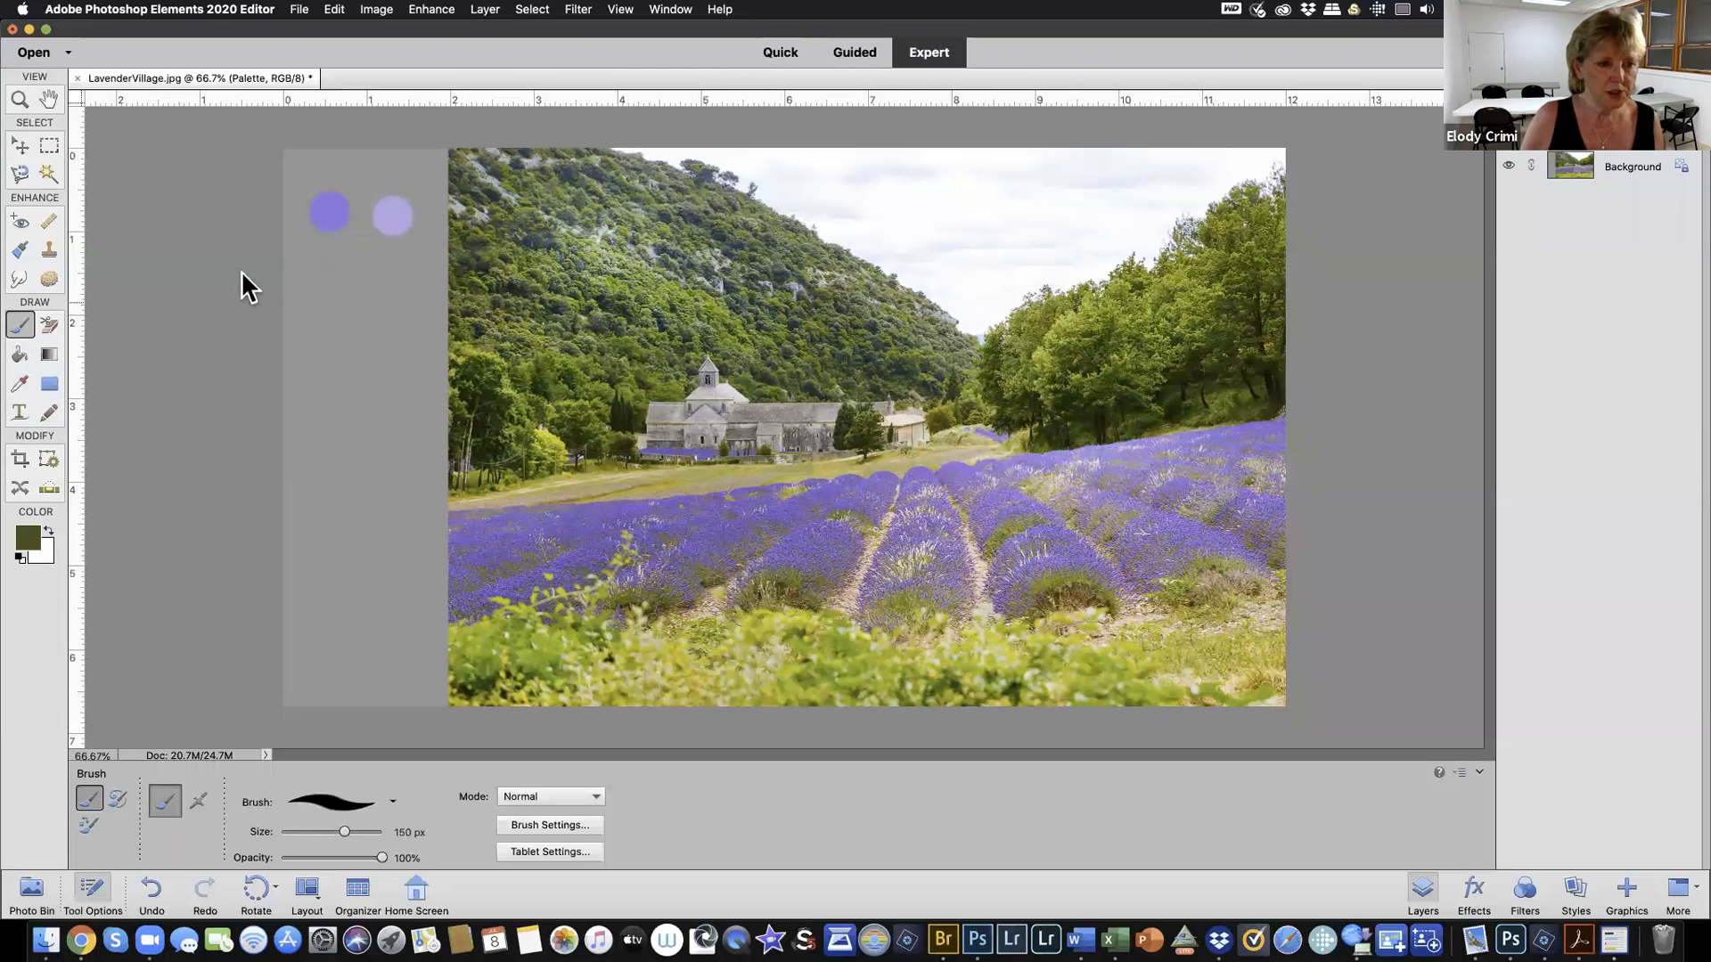
{"action": "left_click", "coordinate": [325, 301]}
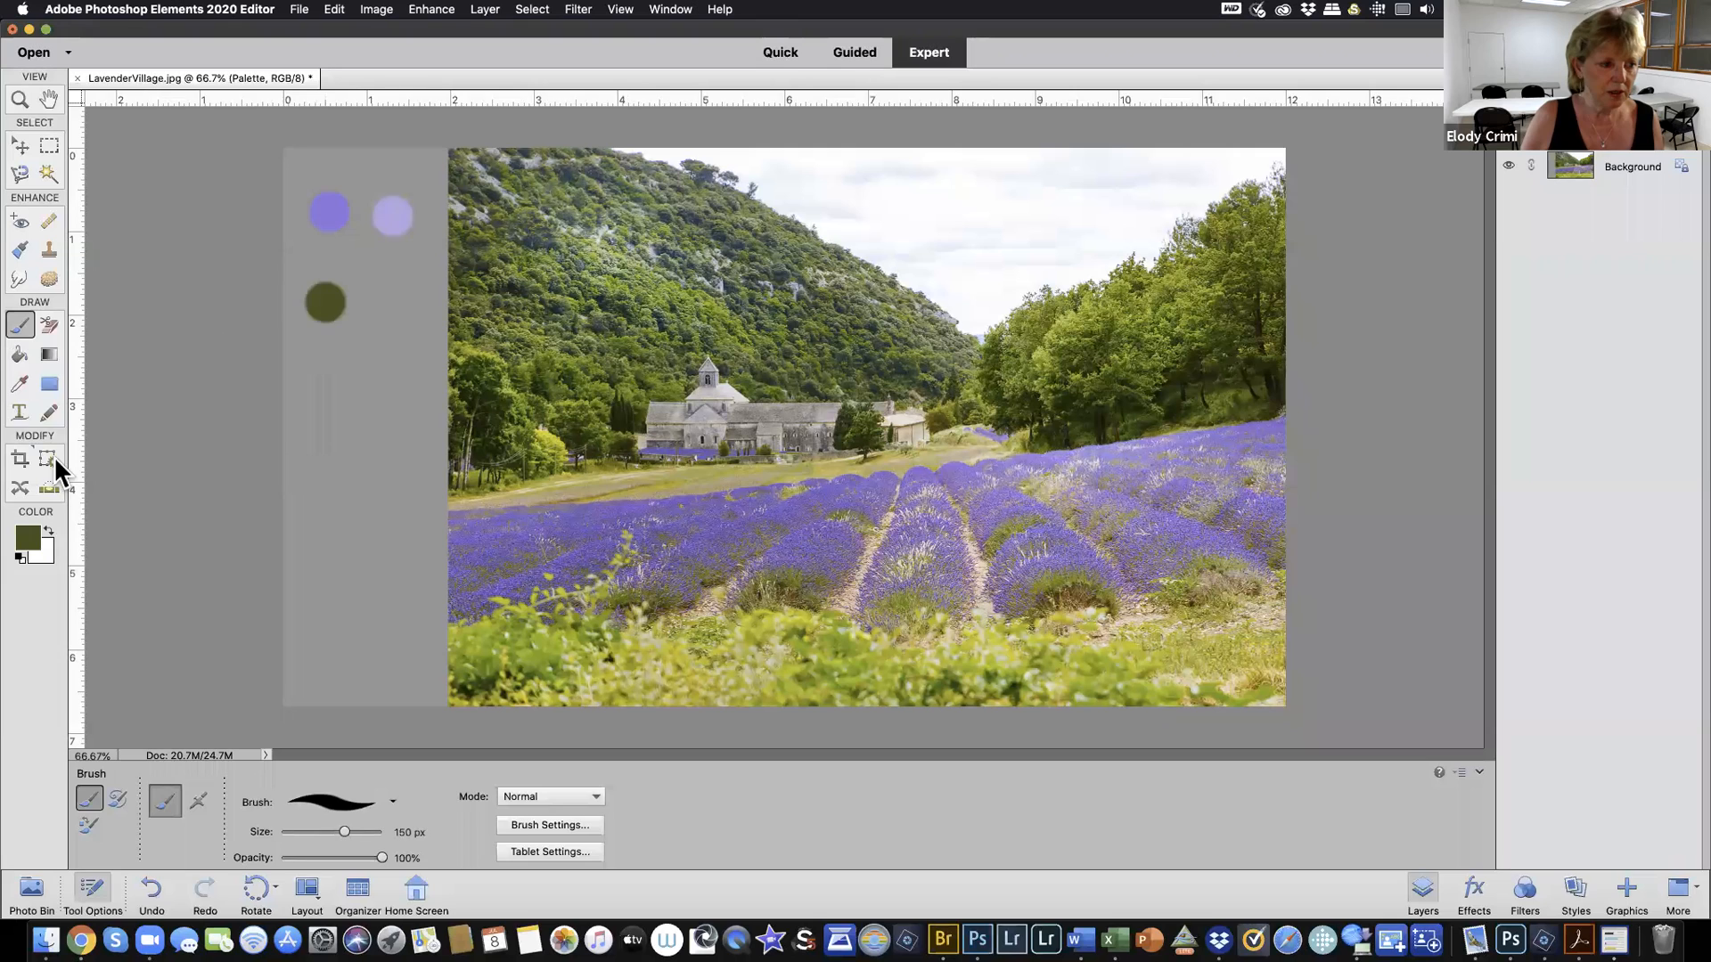
Sample a pale yellow-green from the foreground foliage and paint a dab of it beside the dark green swatch
{"action": "left_click", "coordinate": [20, 383]}
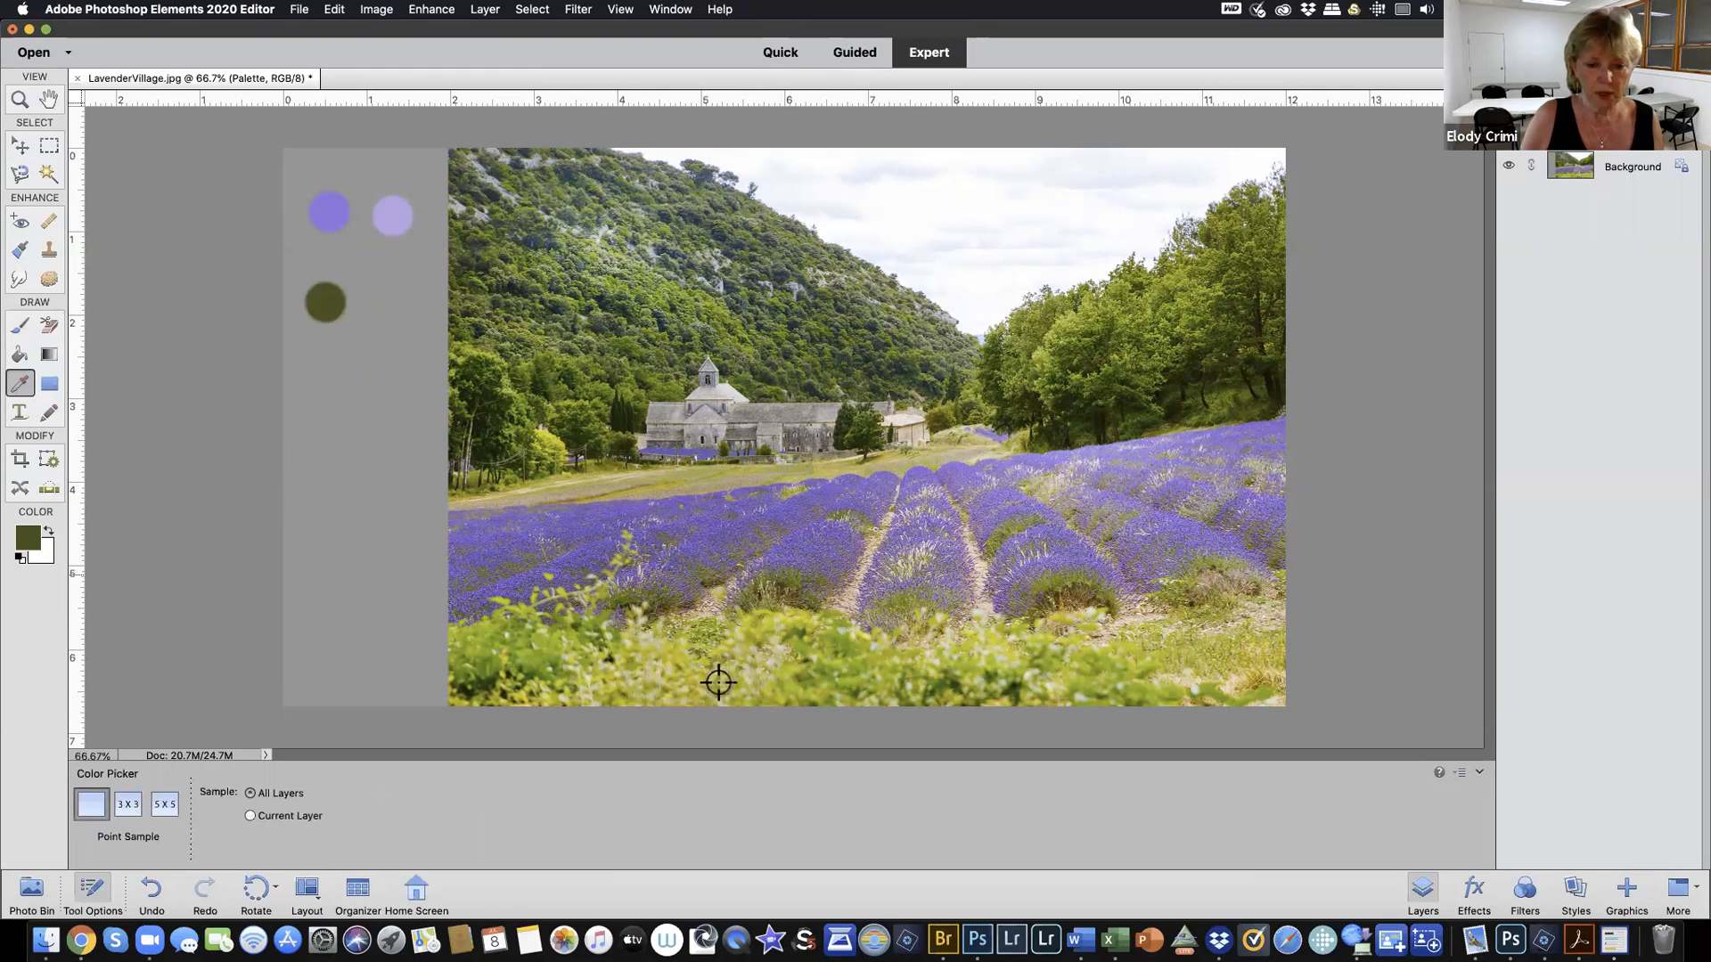
{"action": "left_click", "coordinate": [816, 625]}
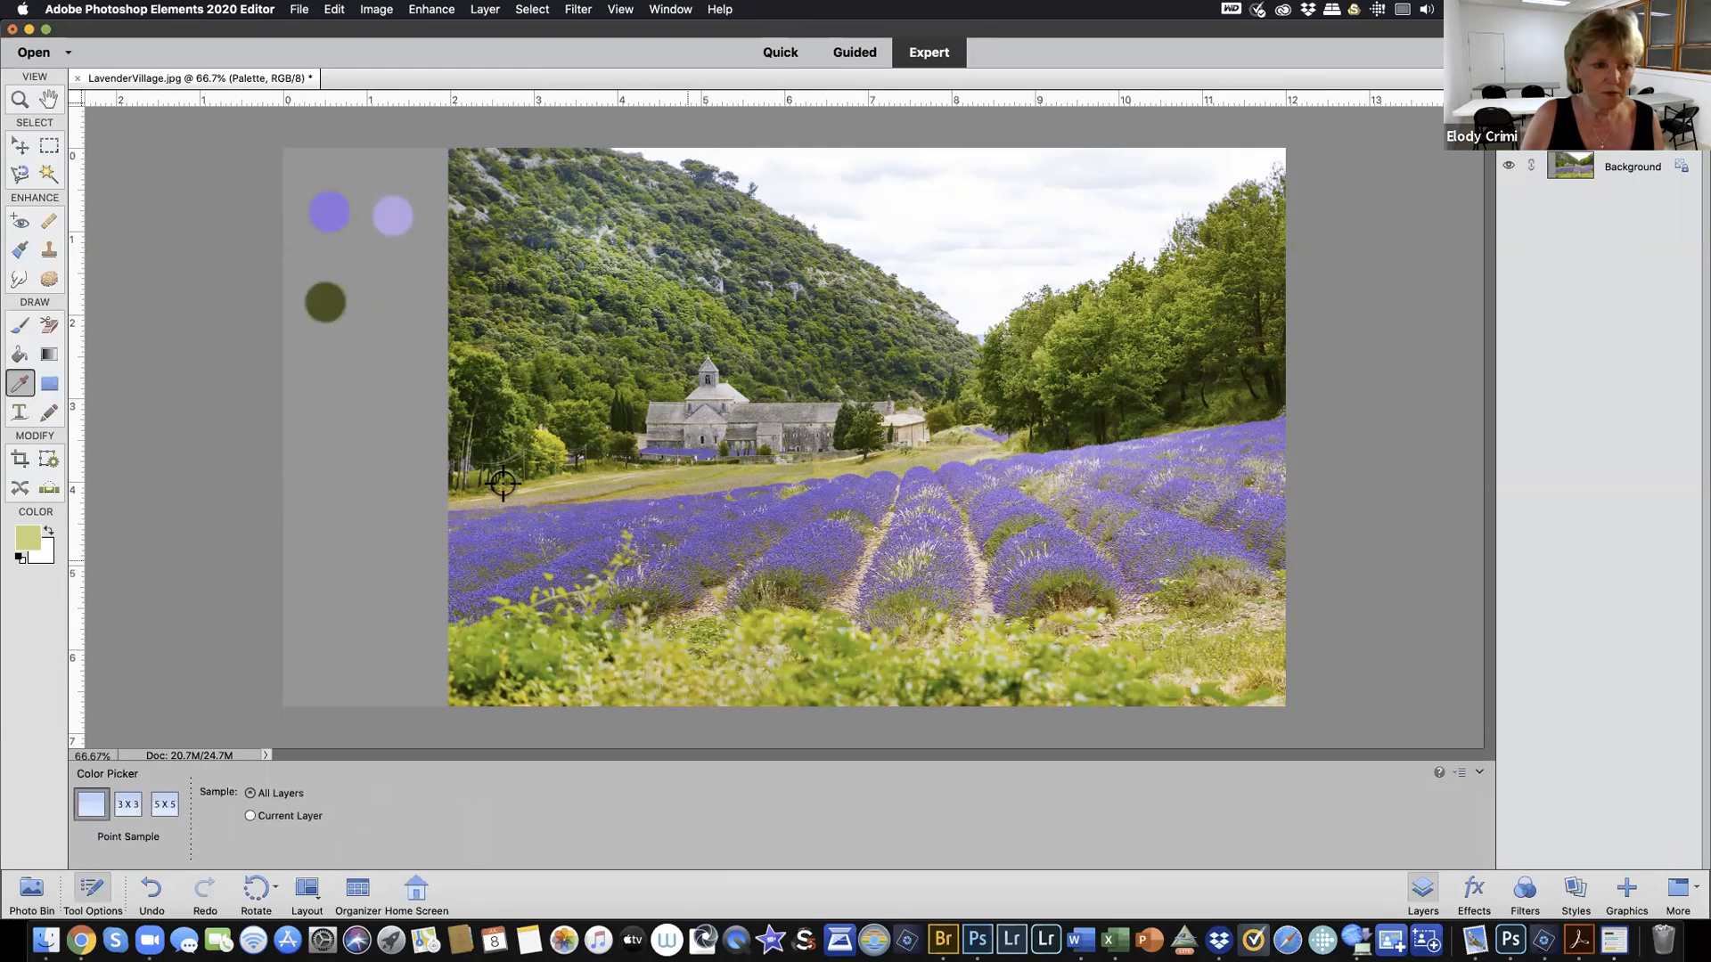
{"action": "left_click", "coordinate": [19, 325]}
{"action": "left_click", "coordinate": [395, 310]}
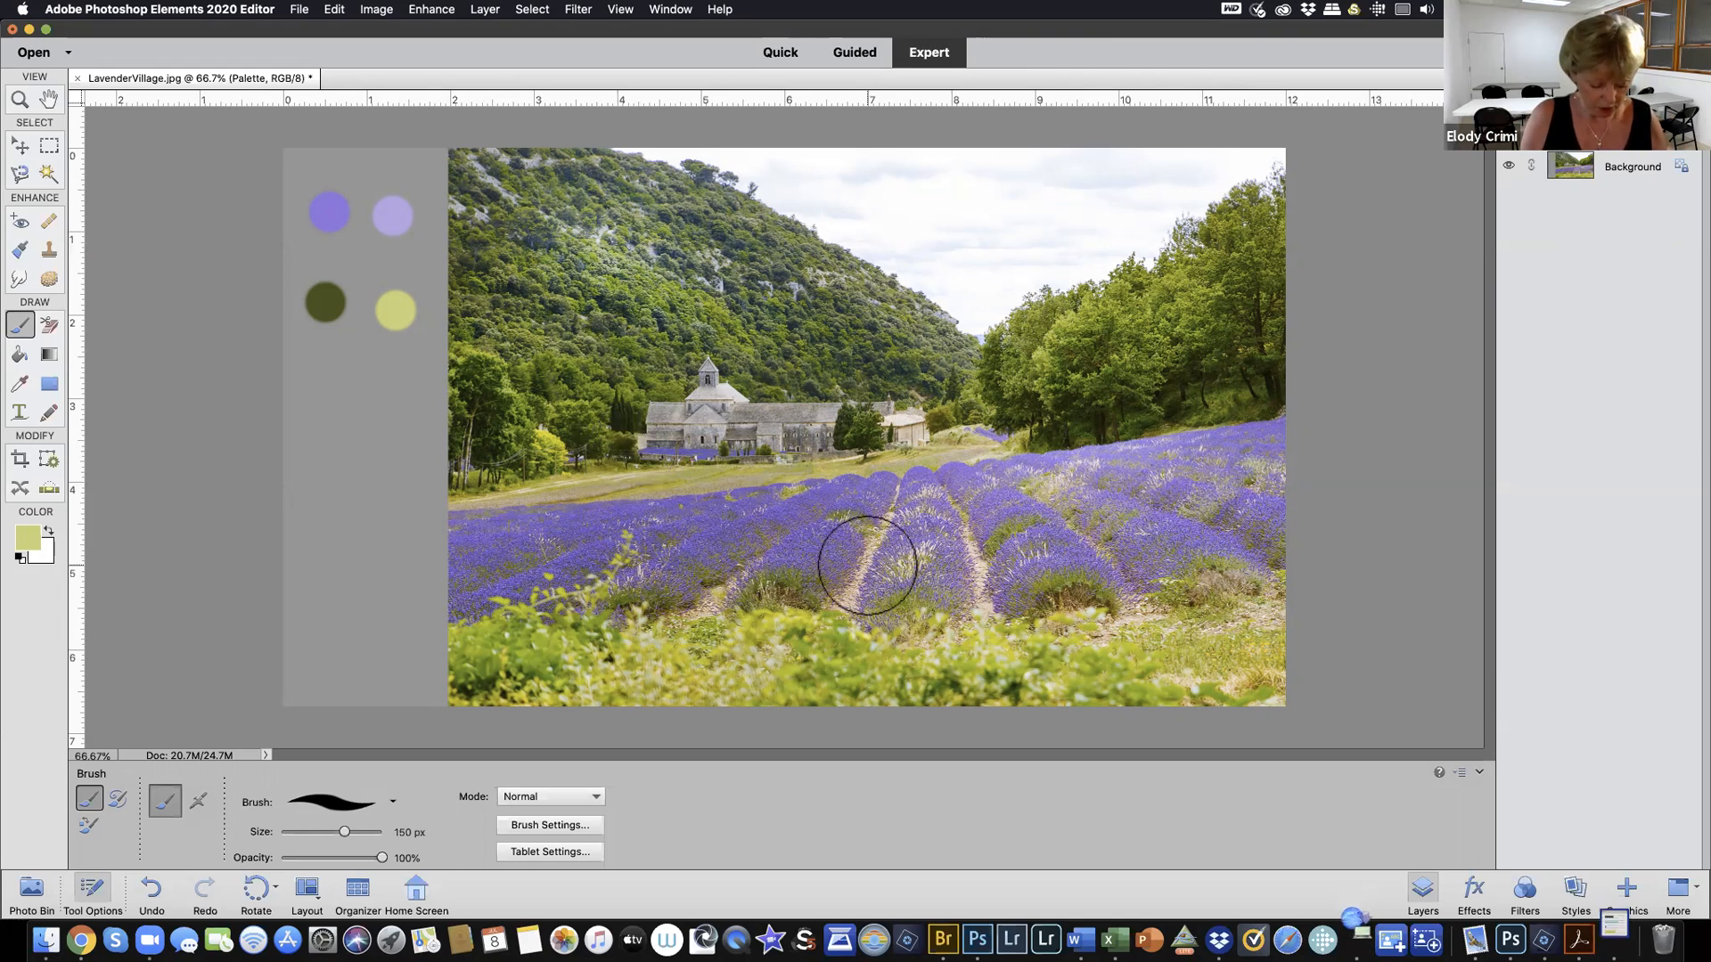
Add a new layer with the default name and paint over the village buildings with purple sampled from the first swatch
{"action": "key", "text": "super+shift+n"}
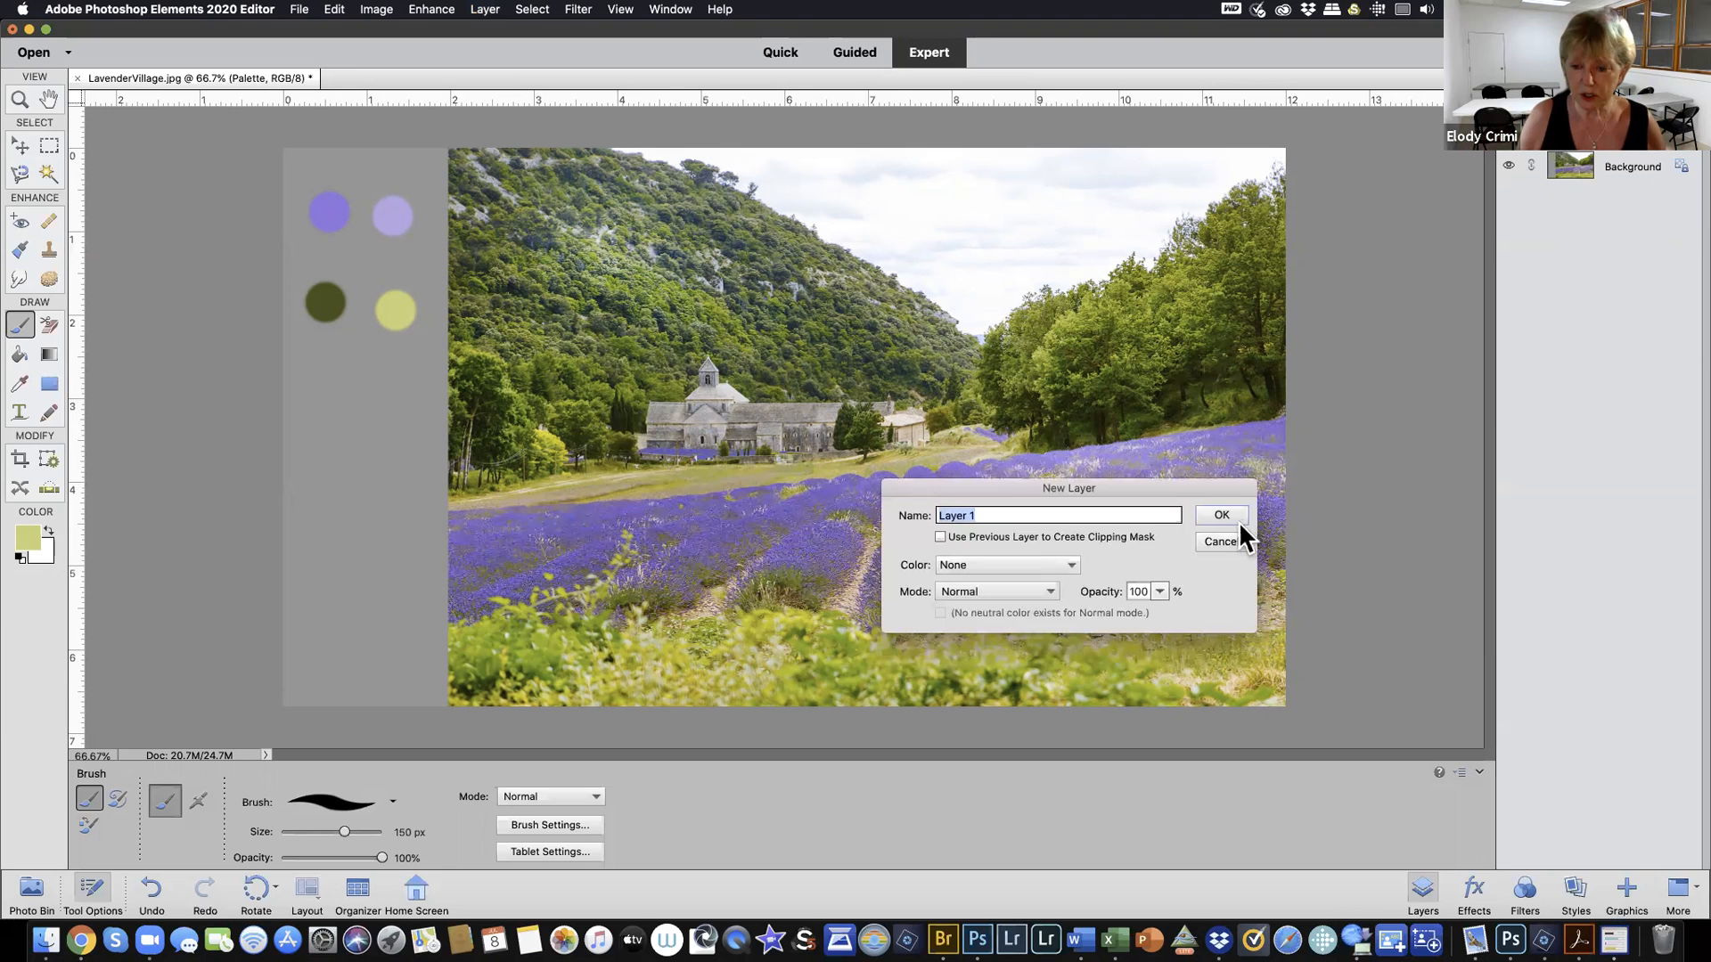
{"action": "left_click", "coordinate": [1233, 516]}
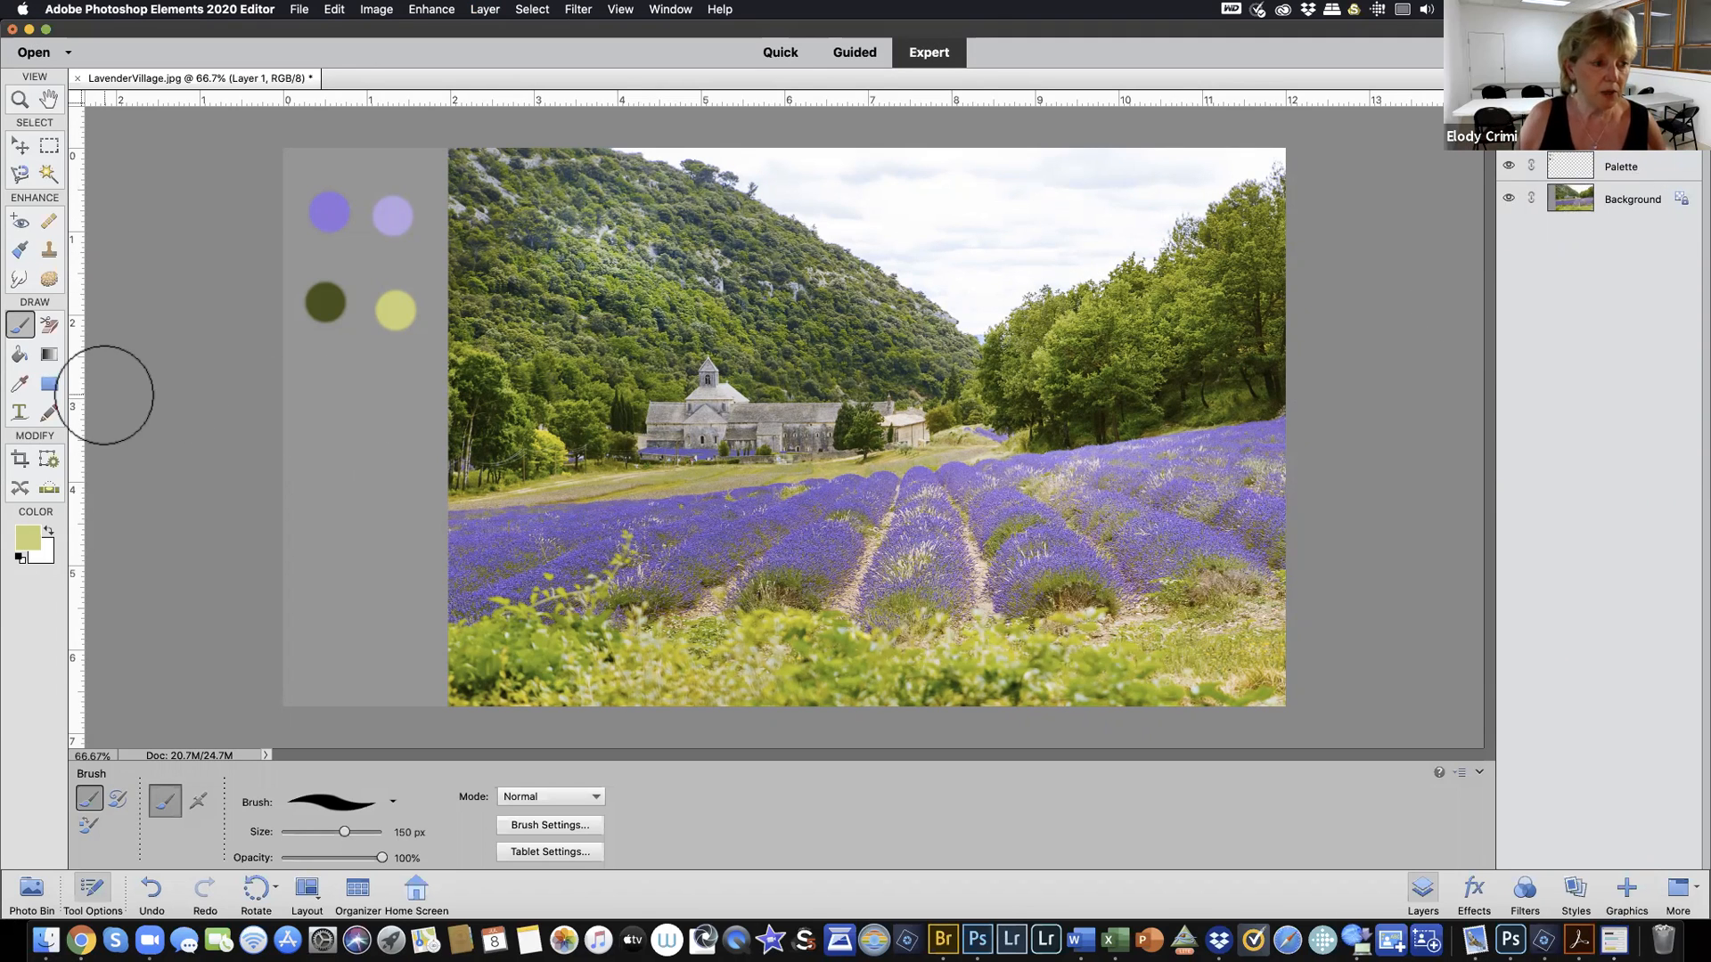
{"action": "left_click", "coordinate": [20, 385]}
{"action": "left_click", "coordinate": [329, 212]}
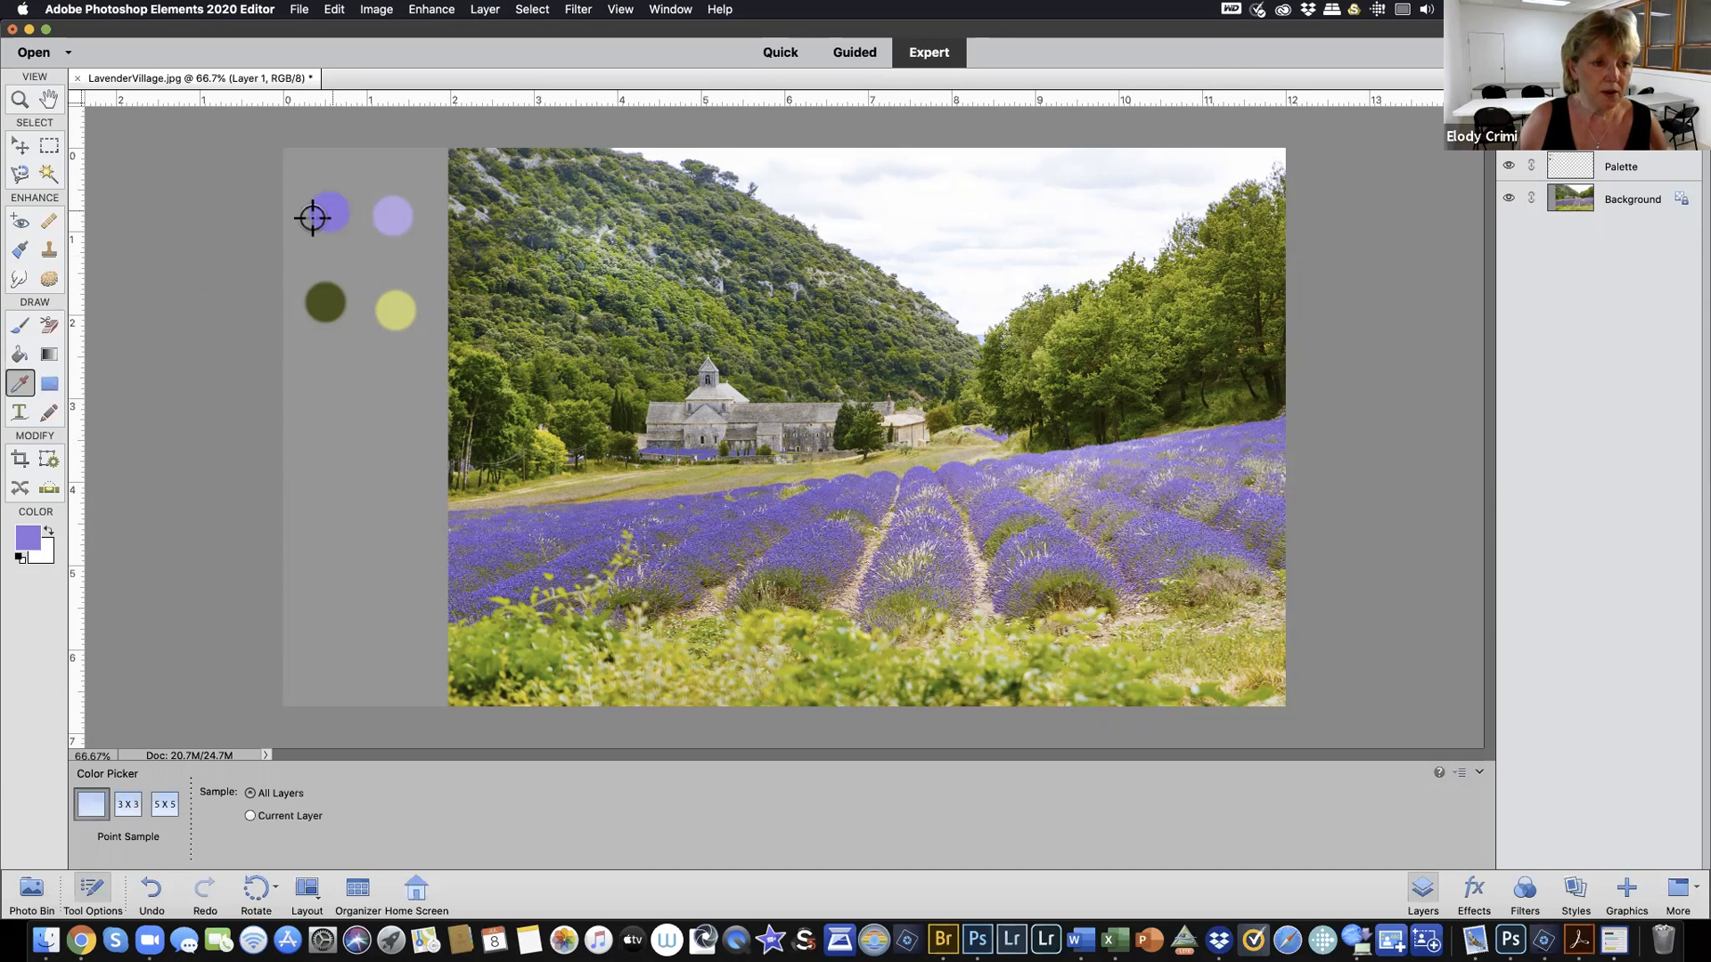
{"action": "left_click", "coordinate": [20, 325]}
{"action": "left_click", "coordinate": [721, 424]}
{"action": "mouse_move", "coordinate": [796, 424]}
{"action": "left_mouse_down"}
{"action": "mouse_move", "coordinate": [740, 425]}
{"action": "mouse_move", "coordinate": [718, 390]}
{"action": "mouse_move", "coordinate": [712, 431]}
{"action": "mouse_move", "coordinate": [654, 438]}
{"action": "mouse_move", "coordinate": [645, 406]}
{"action": "mouse_move", "coordinate": [663, 415]}
{"action": "mouse_move", "coordinate": [698, 386]}
{"action": "mouse_move", "coordinate": [700, 420]}
{"action": "mouse_move", "coordinate": [924, 413]}
{"action": "mouse_move", "coordinate": [739, 439]}
{"action": "mouse_move", "coordinate": [746, 399]}
{"action": "mouse_move", "coordinate": [725, 433]}
{"action": "mouse_move", "coordinate": [674, 437]}
{"action": "mouse_move", "coordinate": [759, 452]}
{"action": "left_mouse_up"}
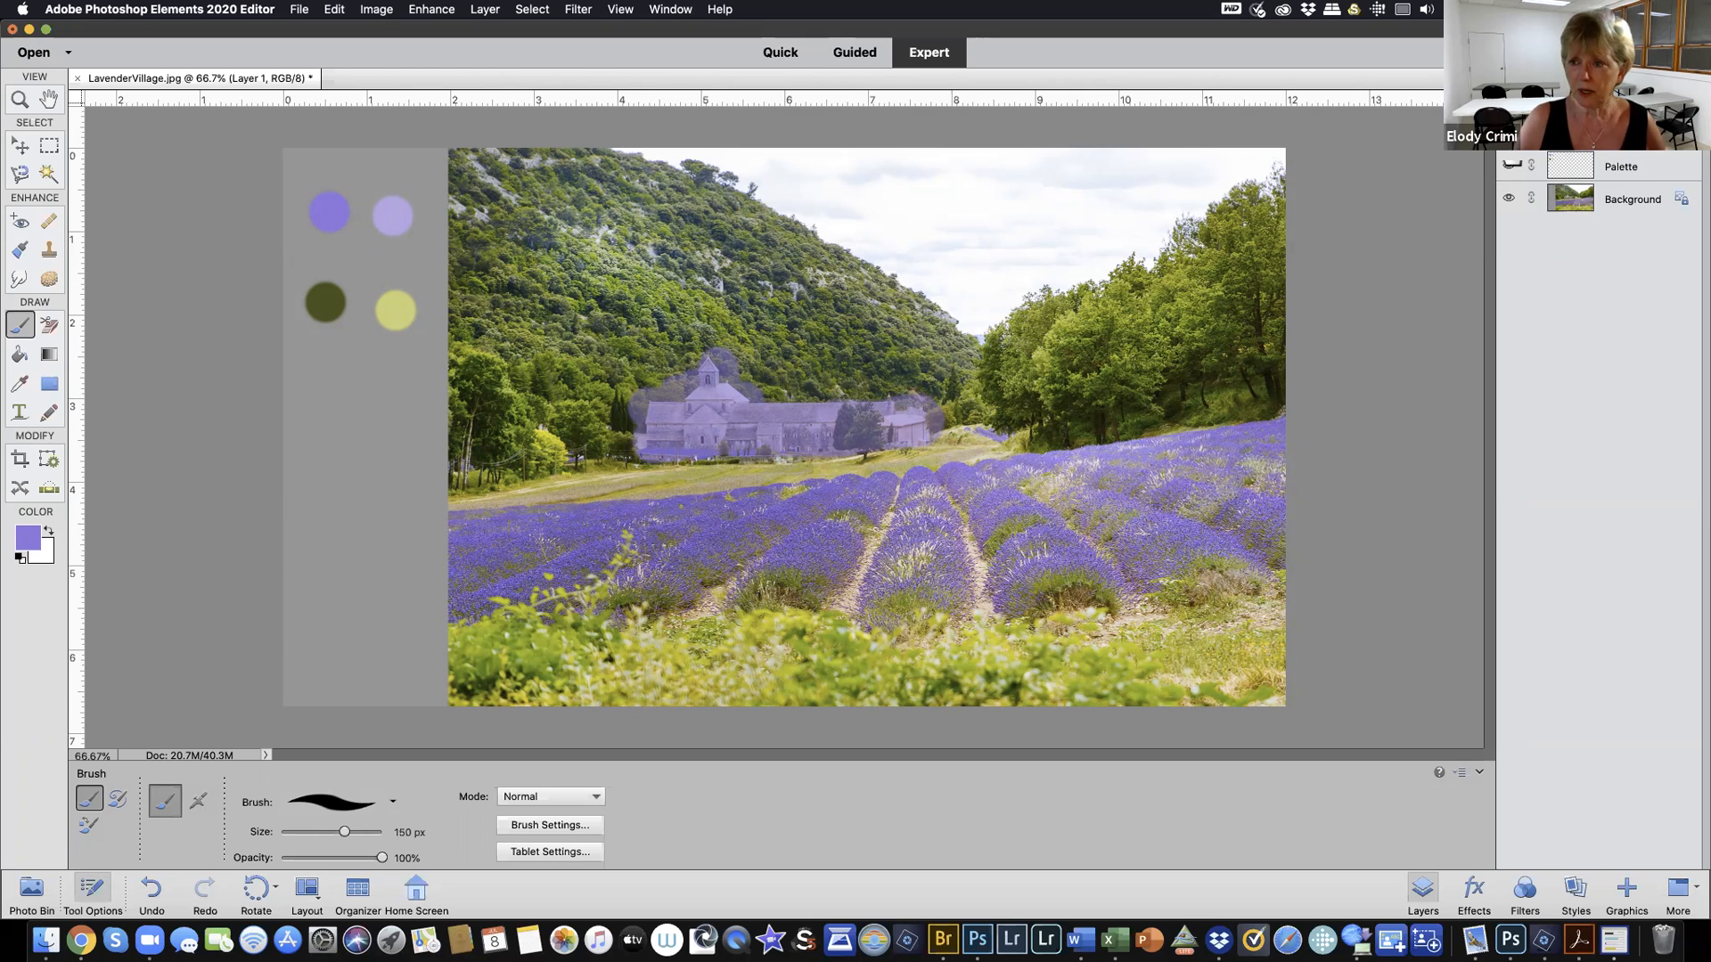
Hide the painted Layer 1 and duplicate the Background layer
{"action": "left_click", "coordinate": [1508, 134]}
{"action": "left_click", "coordinate": [1626, 201]}
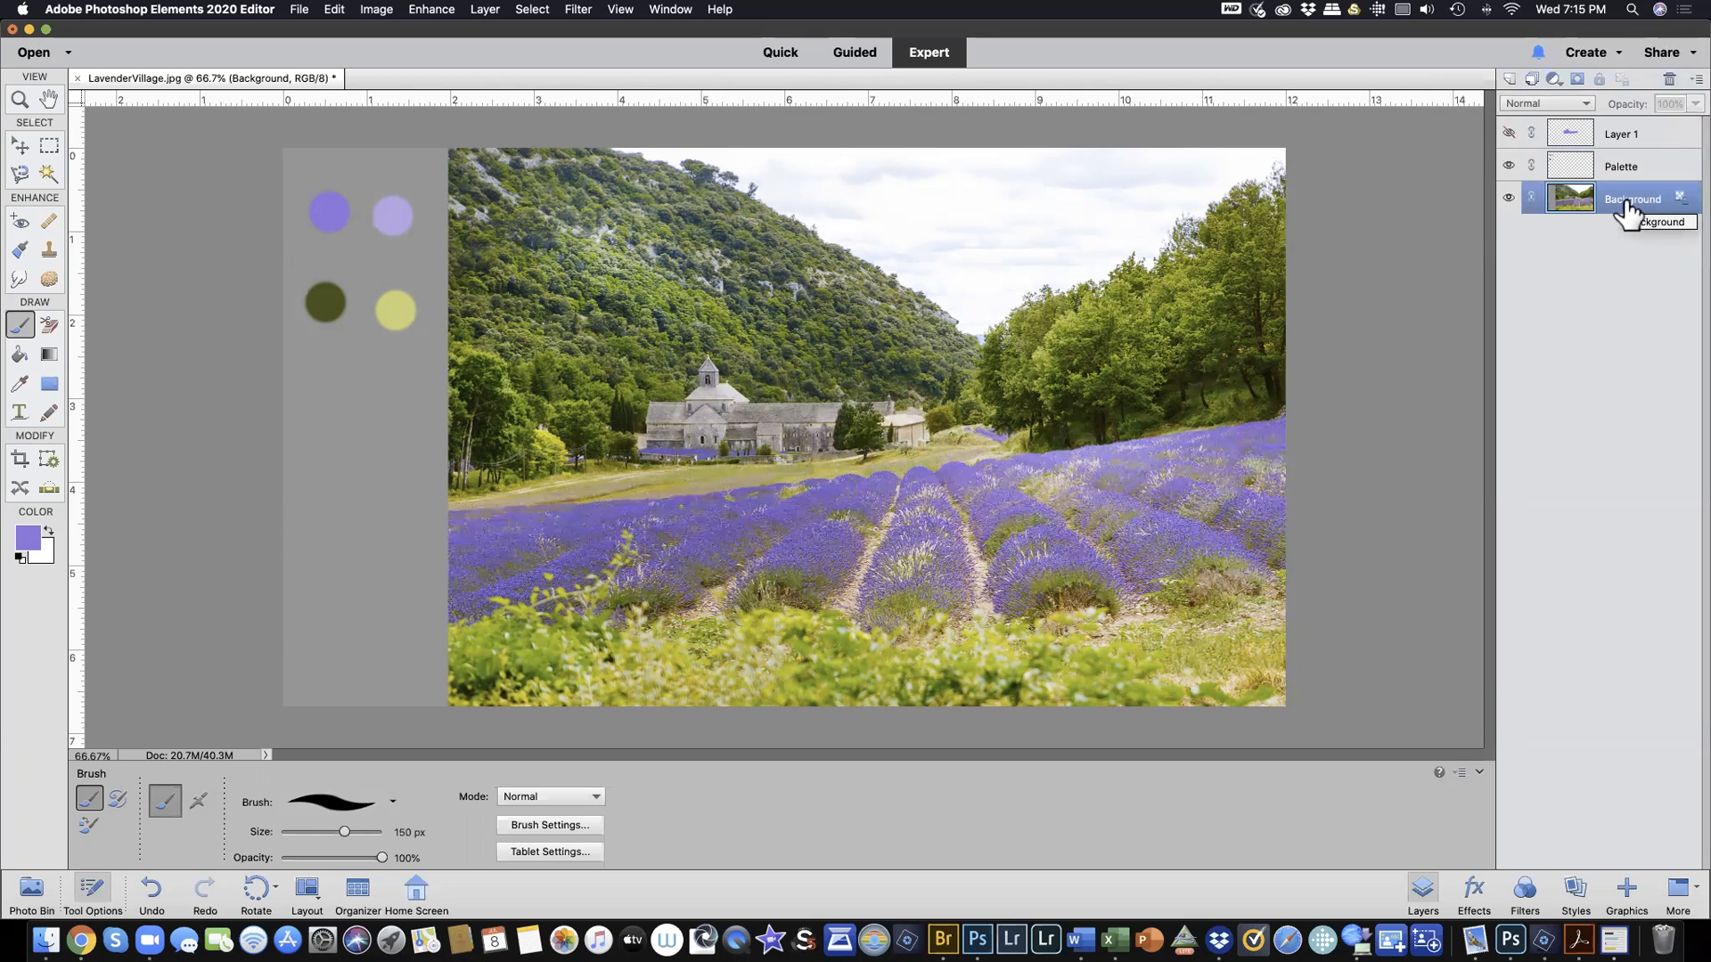
{"action": "key", "text": "super+j"}
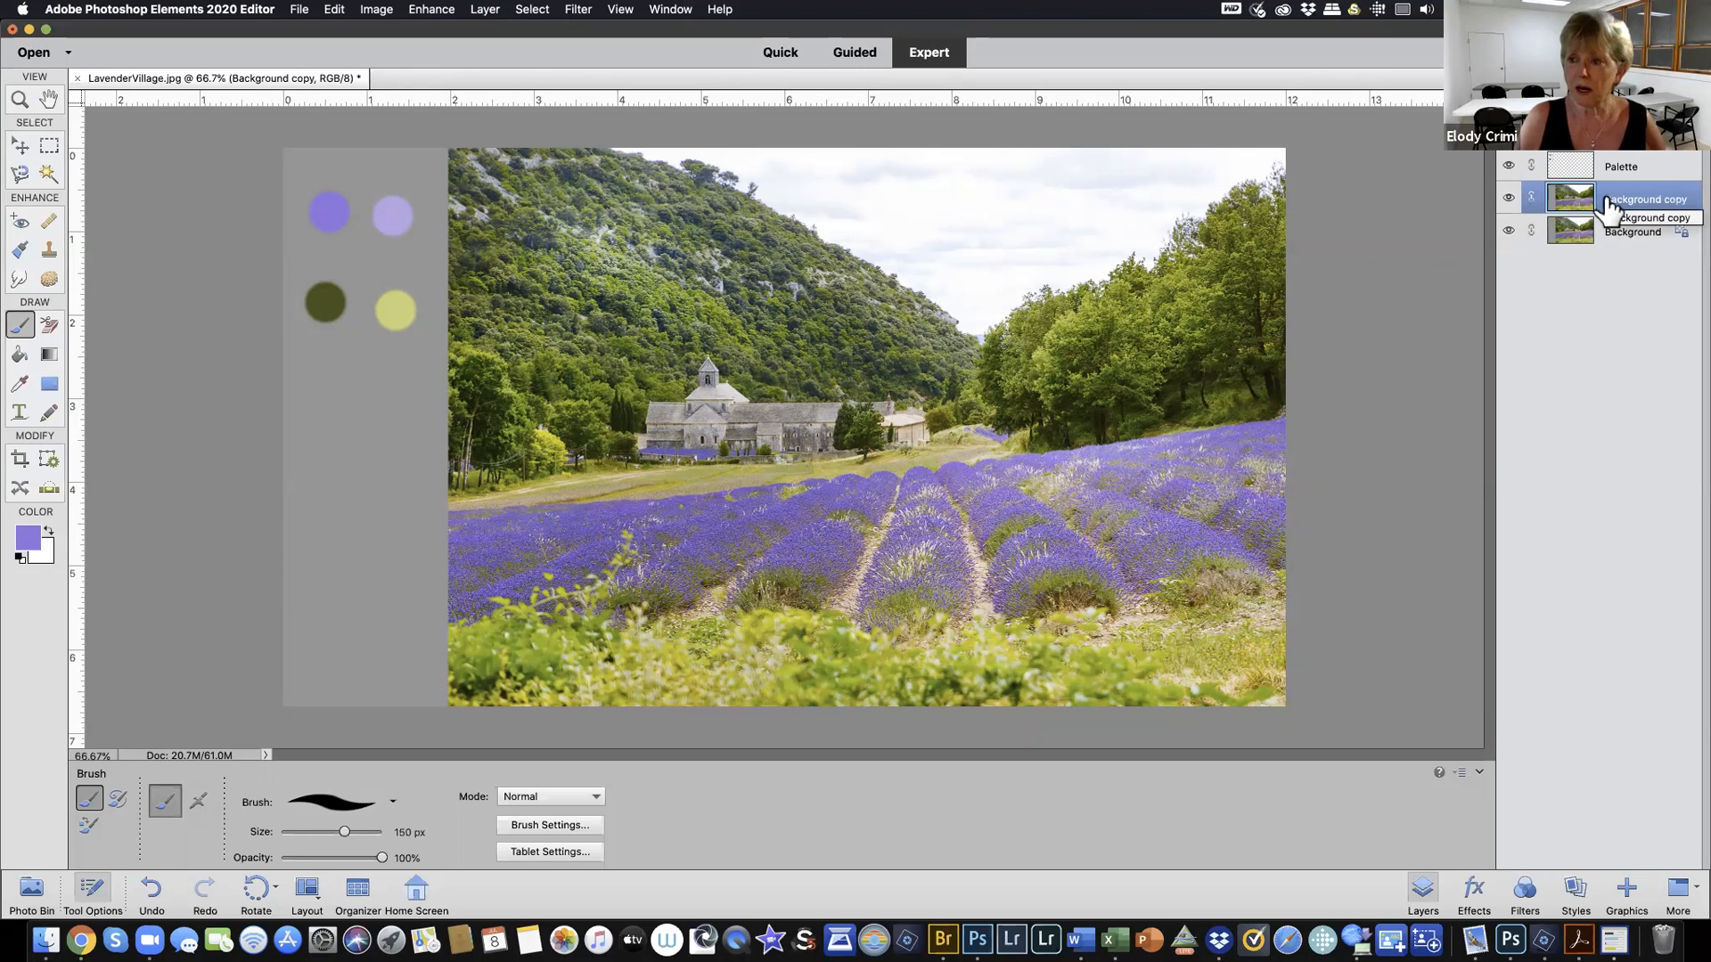
Add a Hue/Saturation adjustment layer above the Background copy and set its Saturation to -100
{"action": "left_click", "coordinate": [489, 10]}
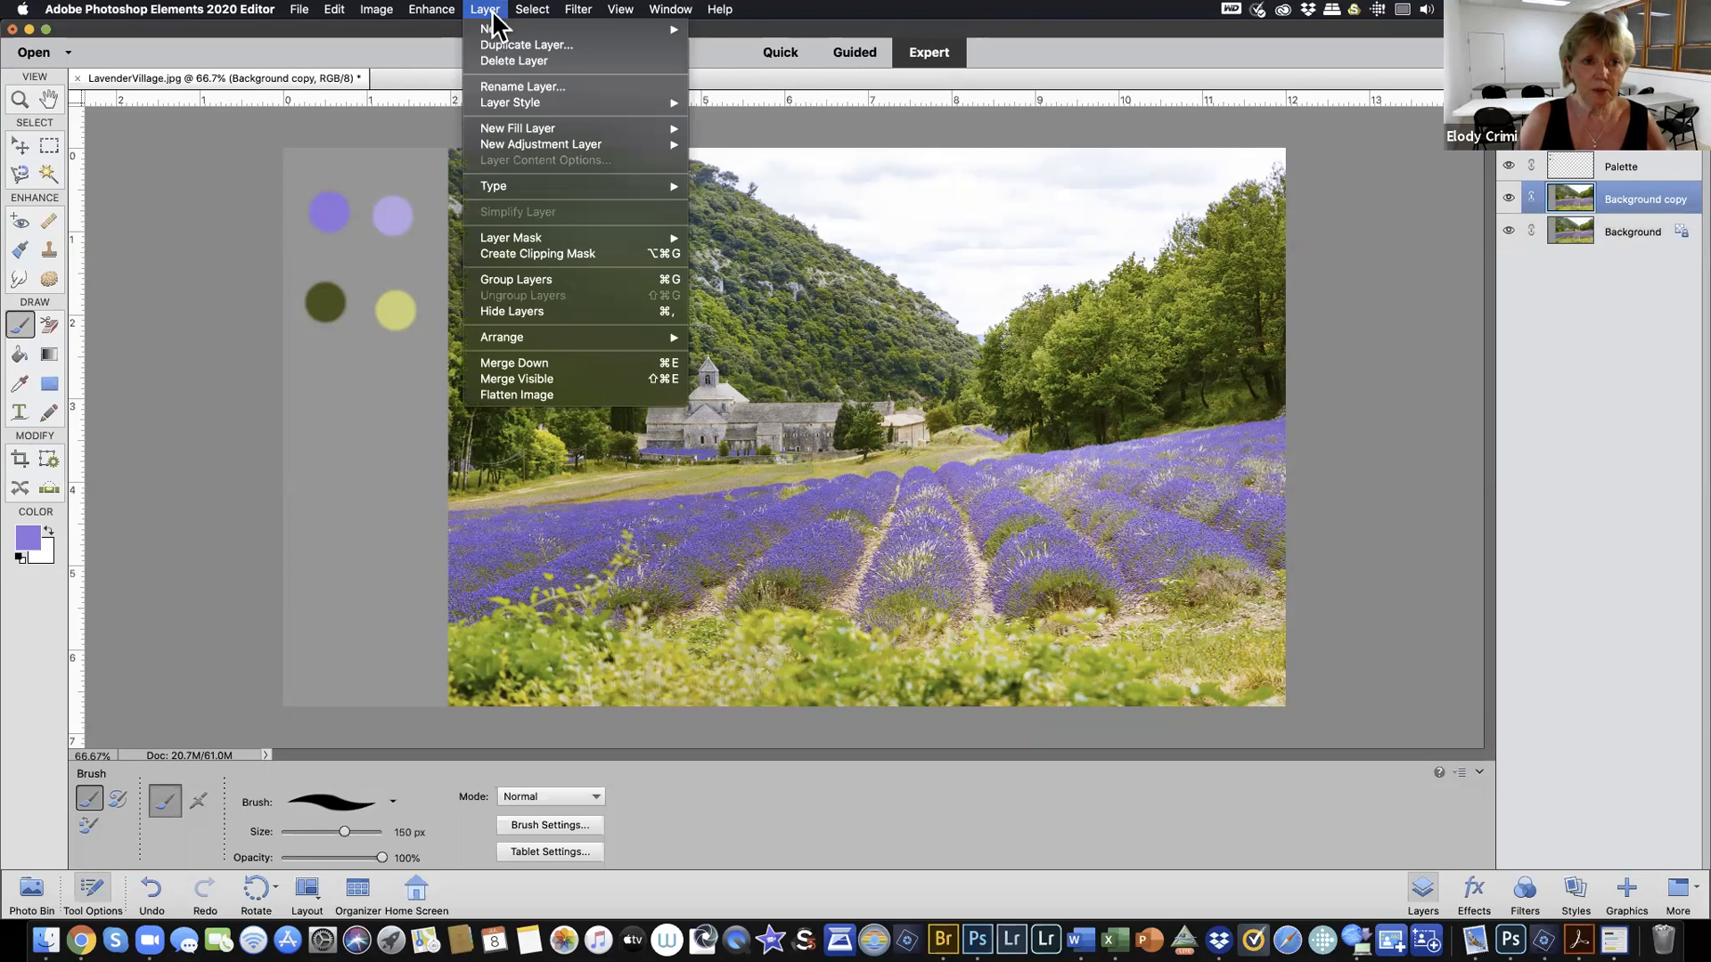
{"action": "mouse_move", "coordinate": [533, 146]}
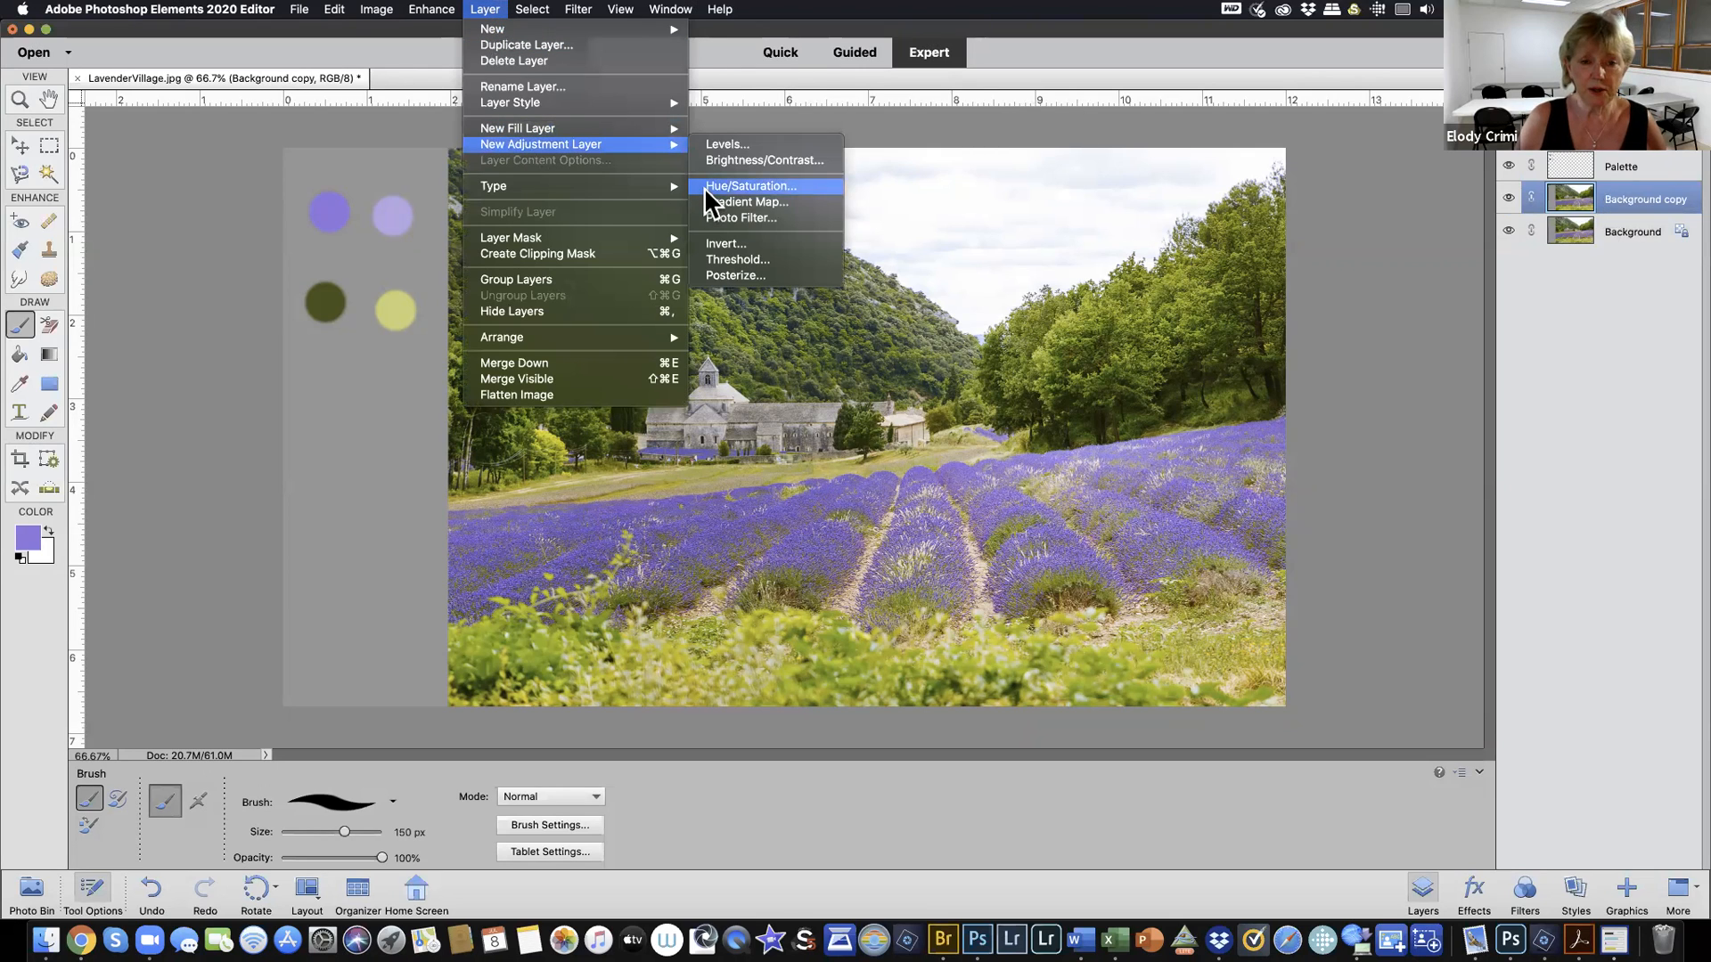
{"action": "left_click", "coordinate": [751, 186]}
{"action": "left_click", "coordinate": [1207, 516]}
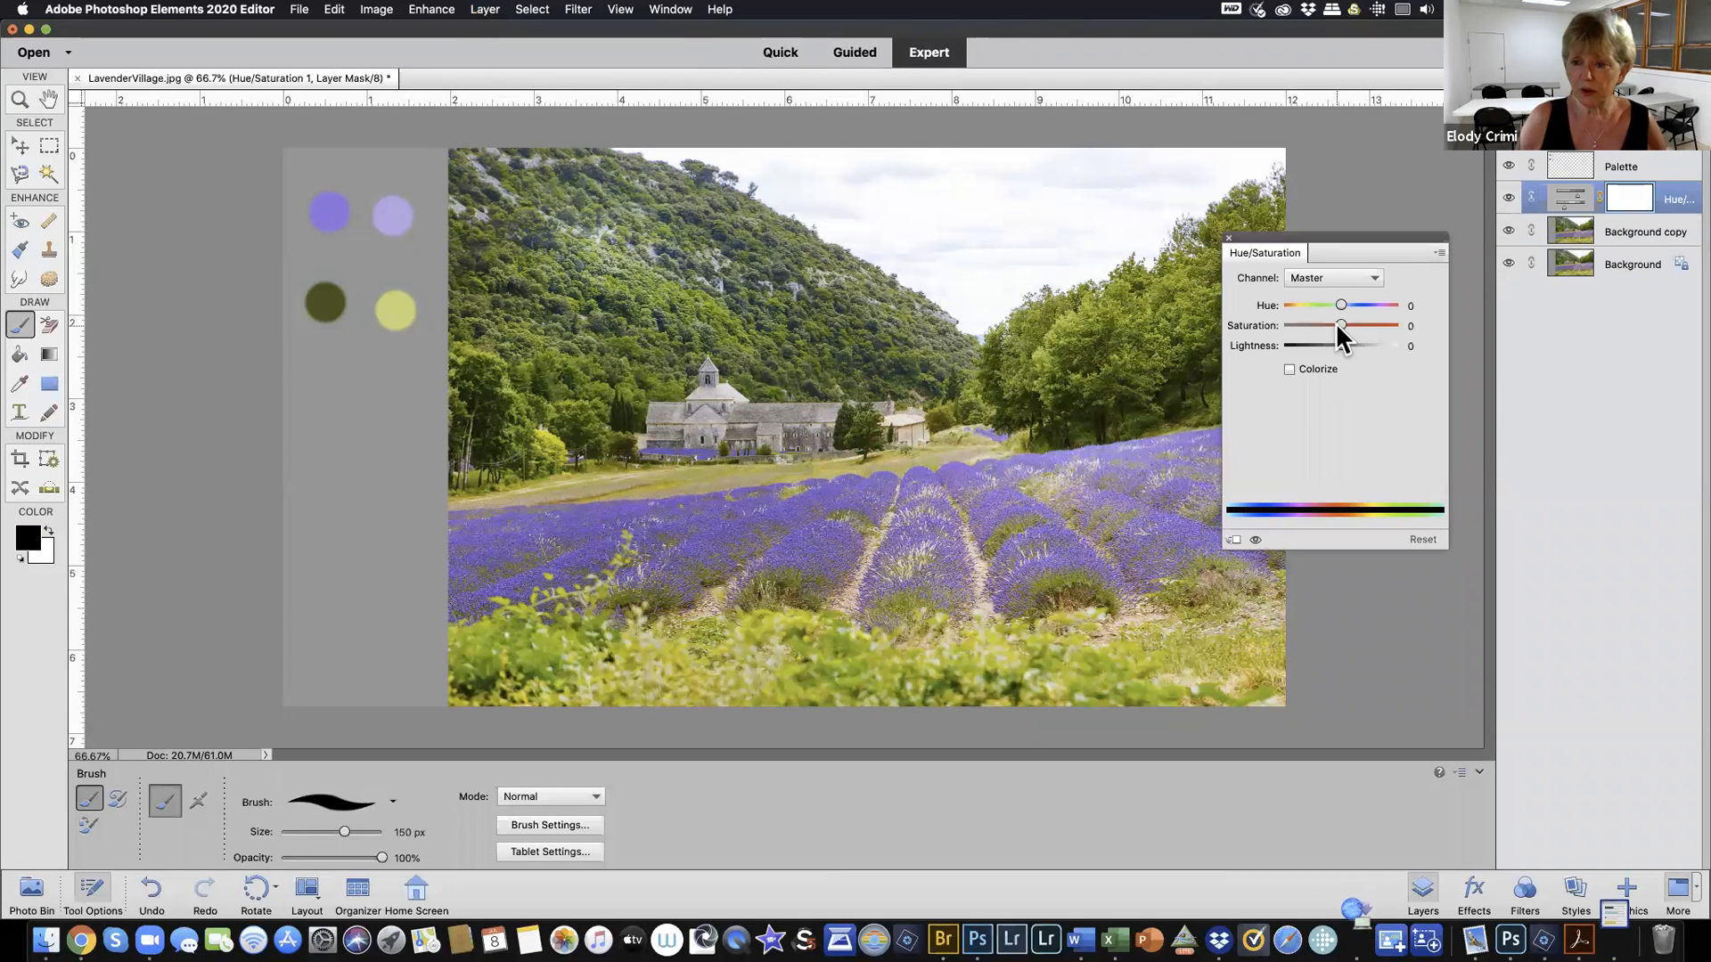
{"action": "left_click_drag", "start_coordinate": [1335, 322], "coordinate": [1194, 334]}
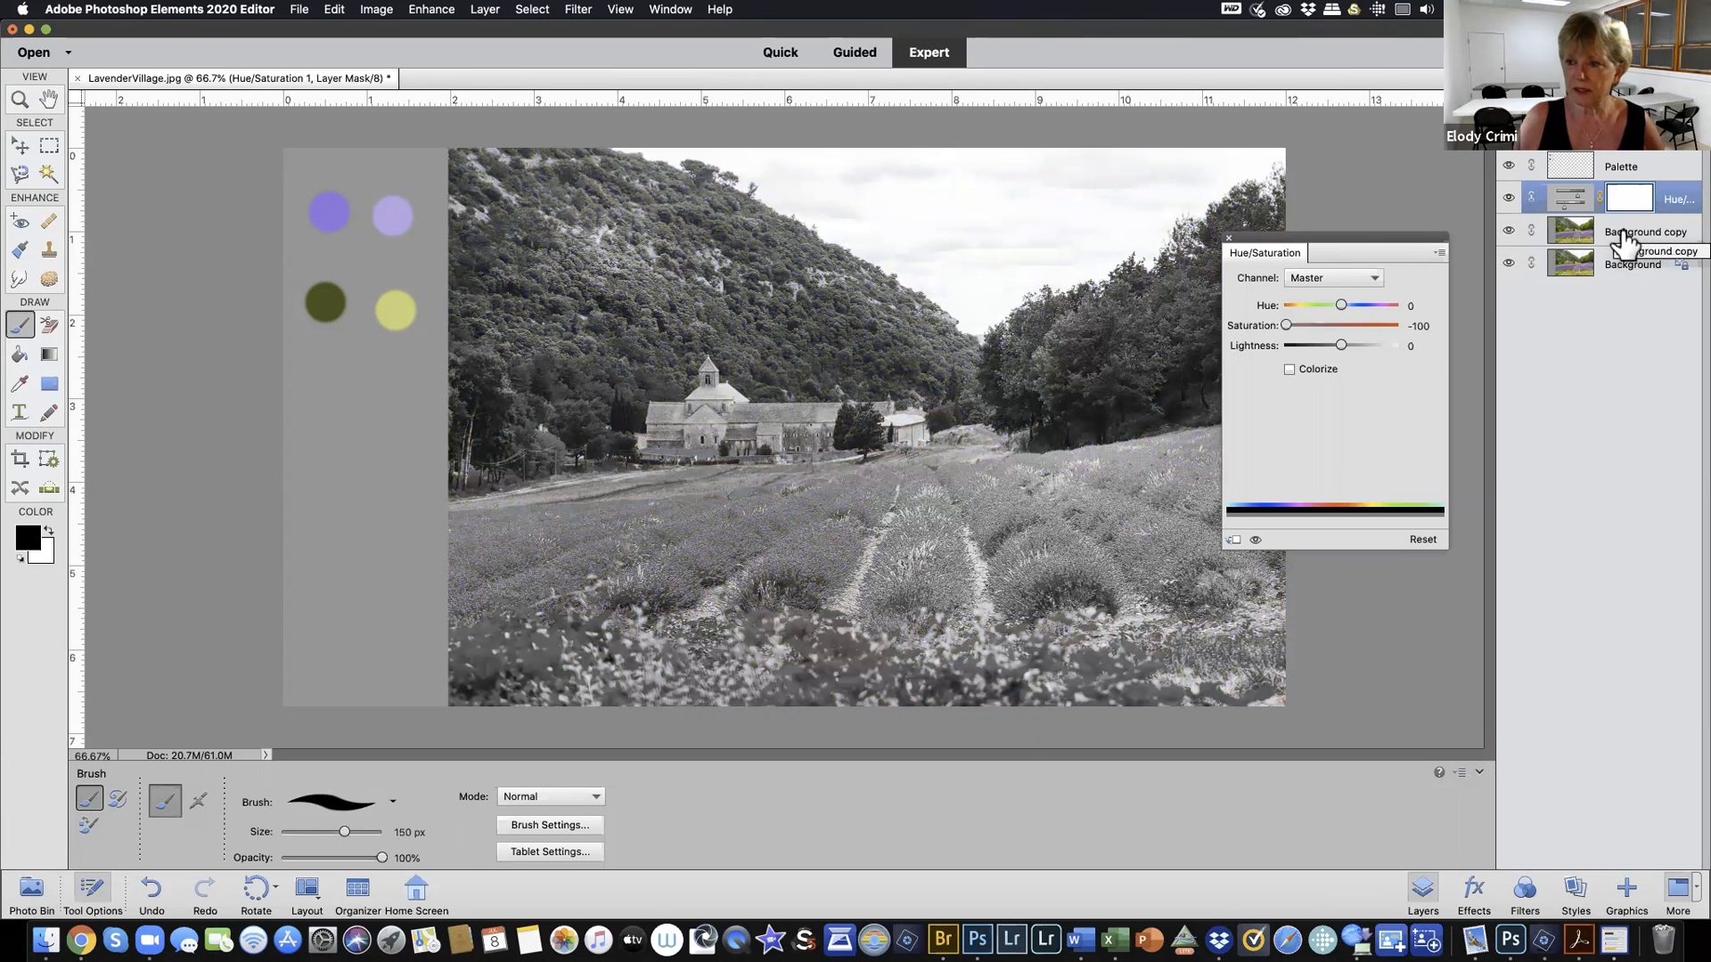
Clip the Hue/Saturation adjustment to the Background copy, and toggle the copy's visibility to compare color with black and white
{"action": "left_click", "coordinate": [485, 9]}
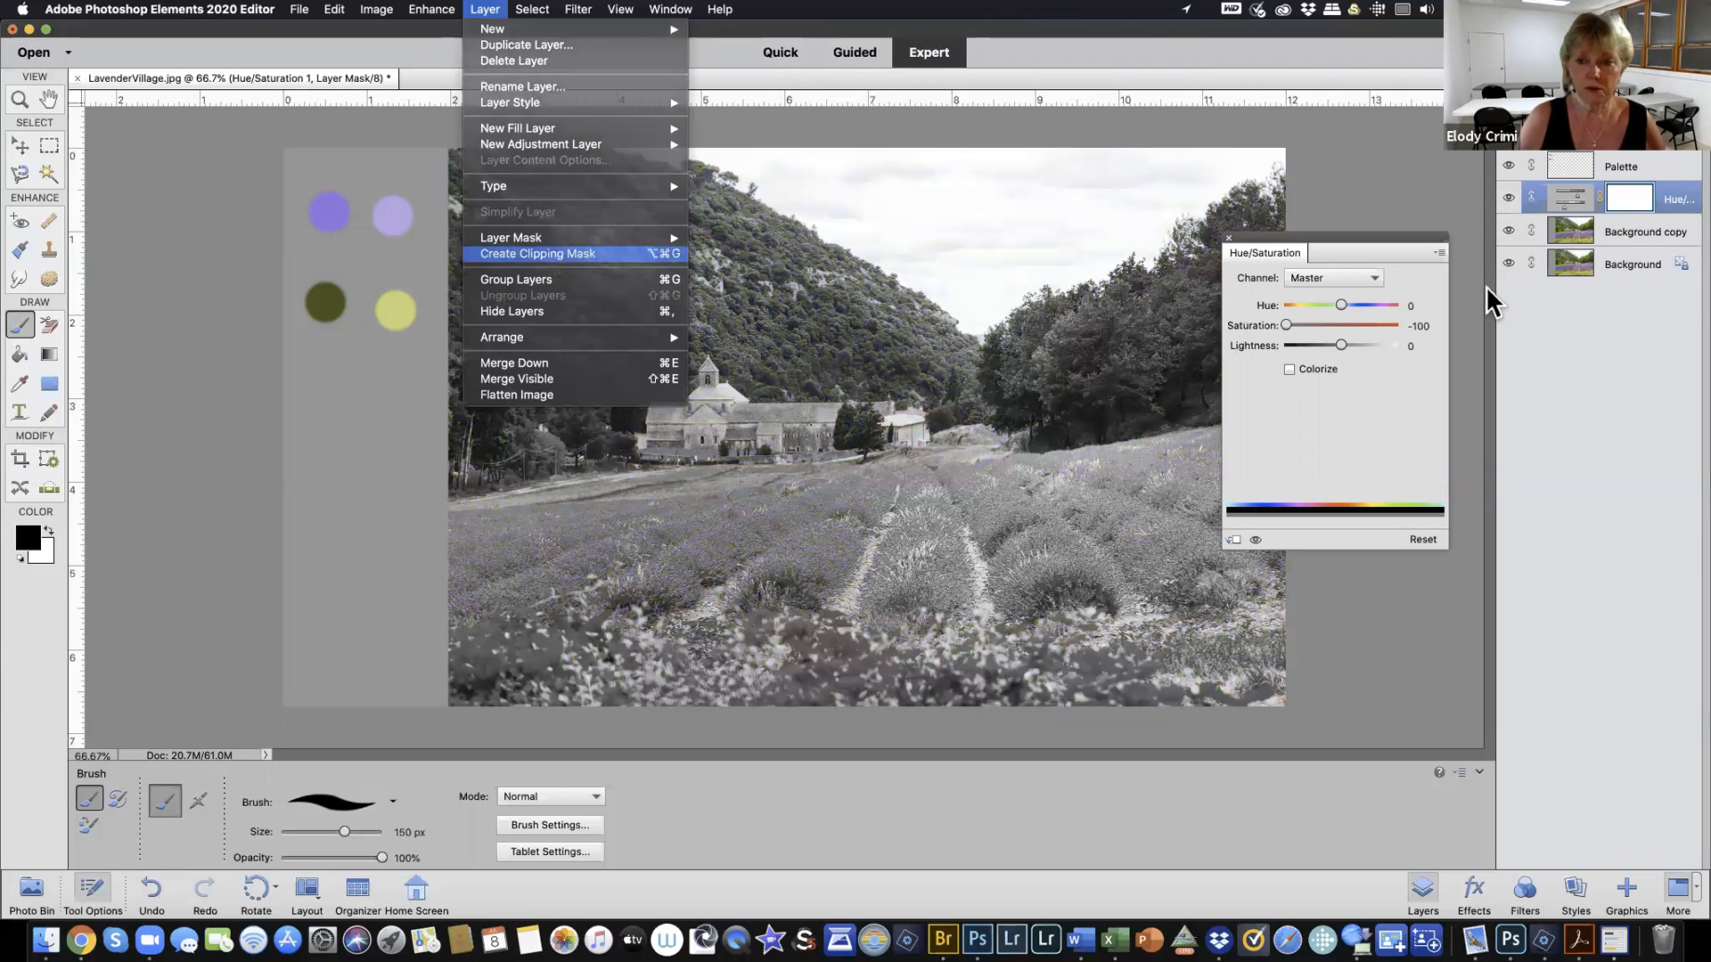
{"action": "left_click", "coordinate": [559, 248]}
{"action": "left_click", "coordinate": [1229, 237]}
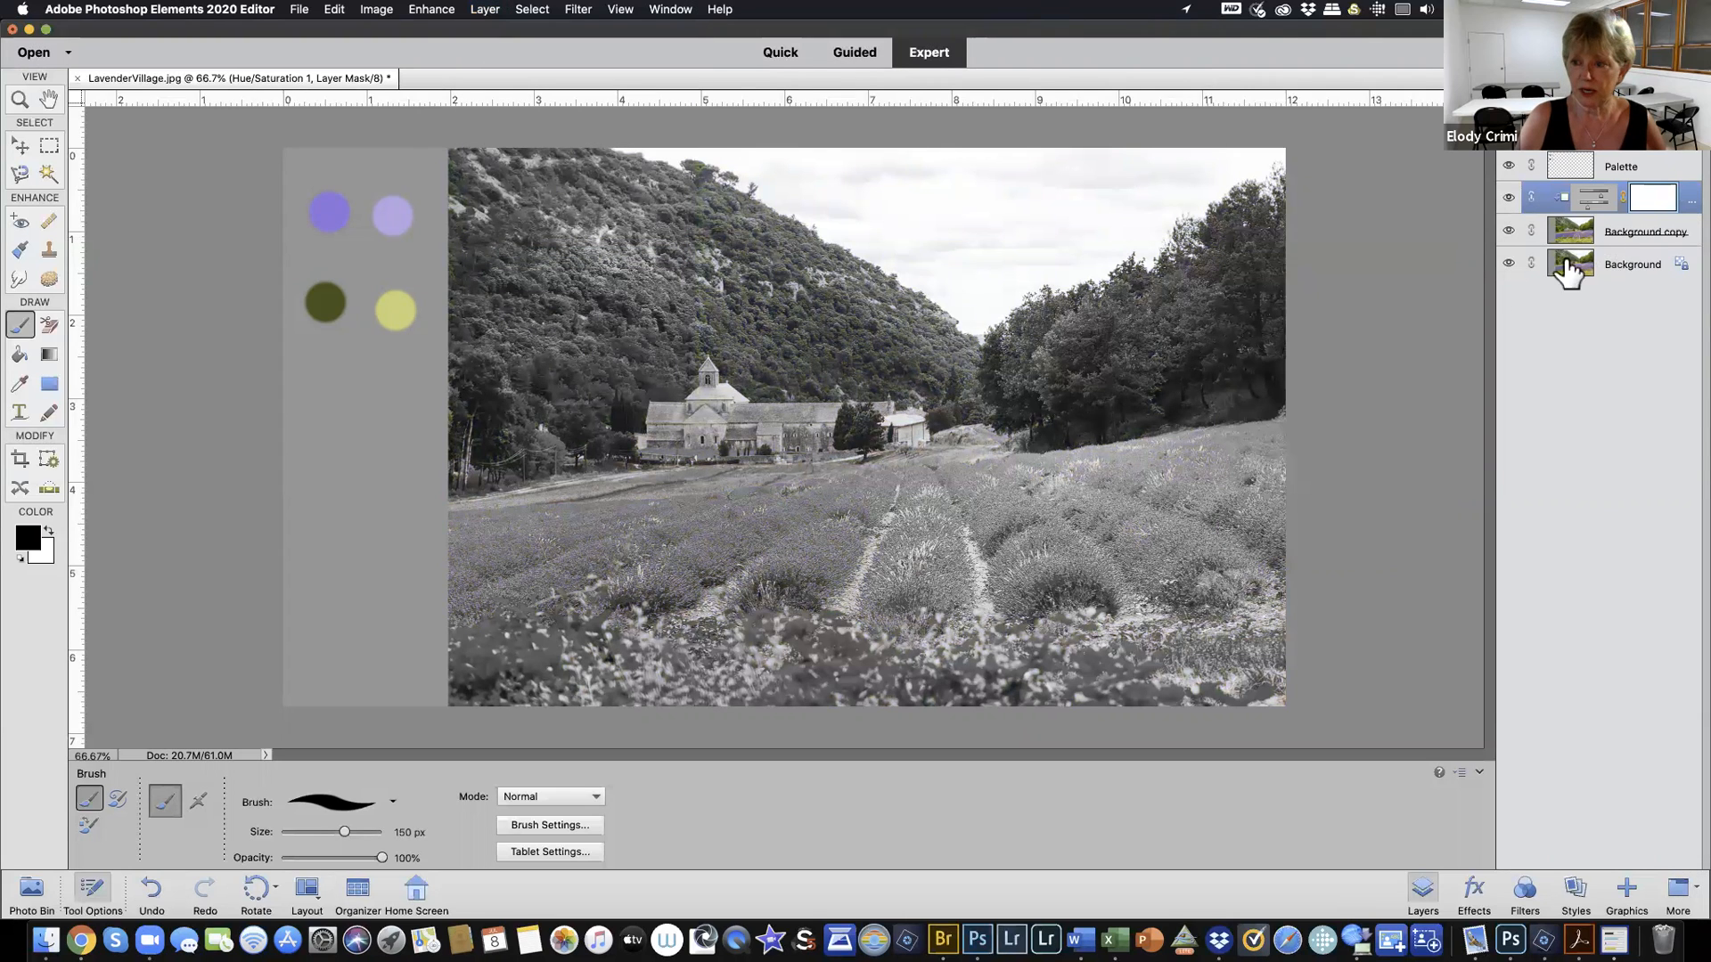
{"action": "left_click", "coordinate": [1509, 231]}
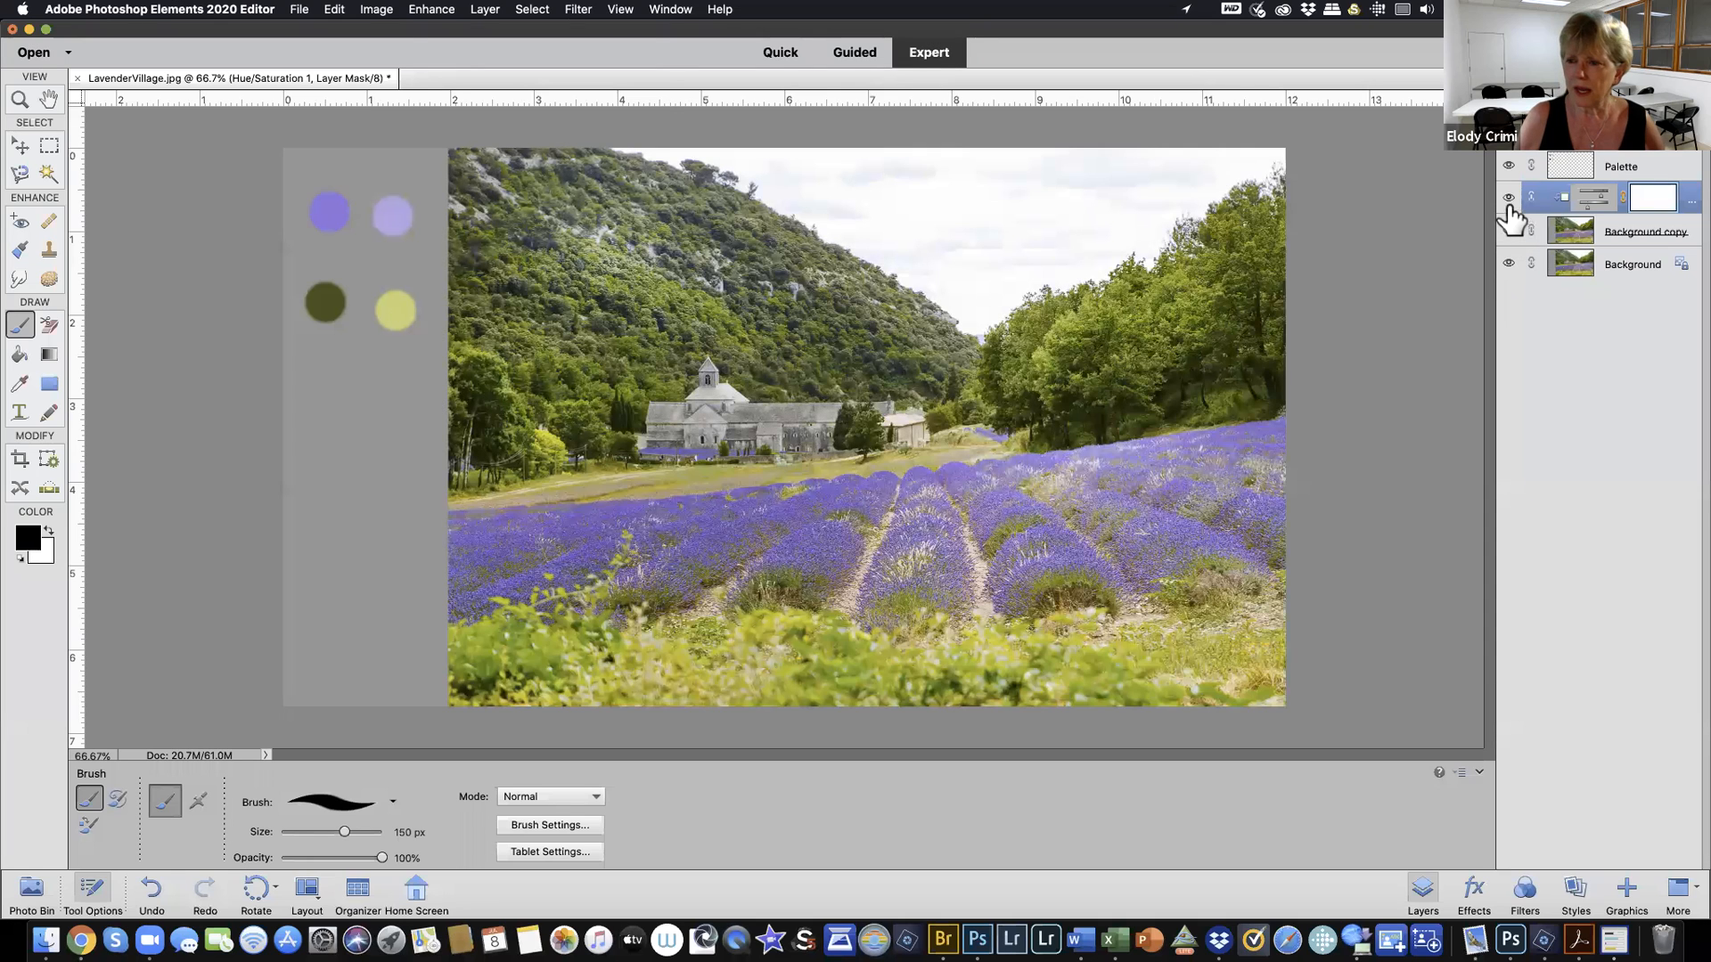
{"action": "left_click", "coordinate": [1509, 233]}
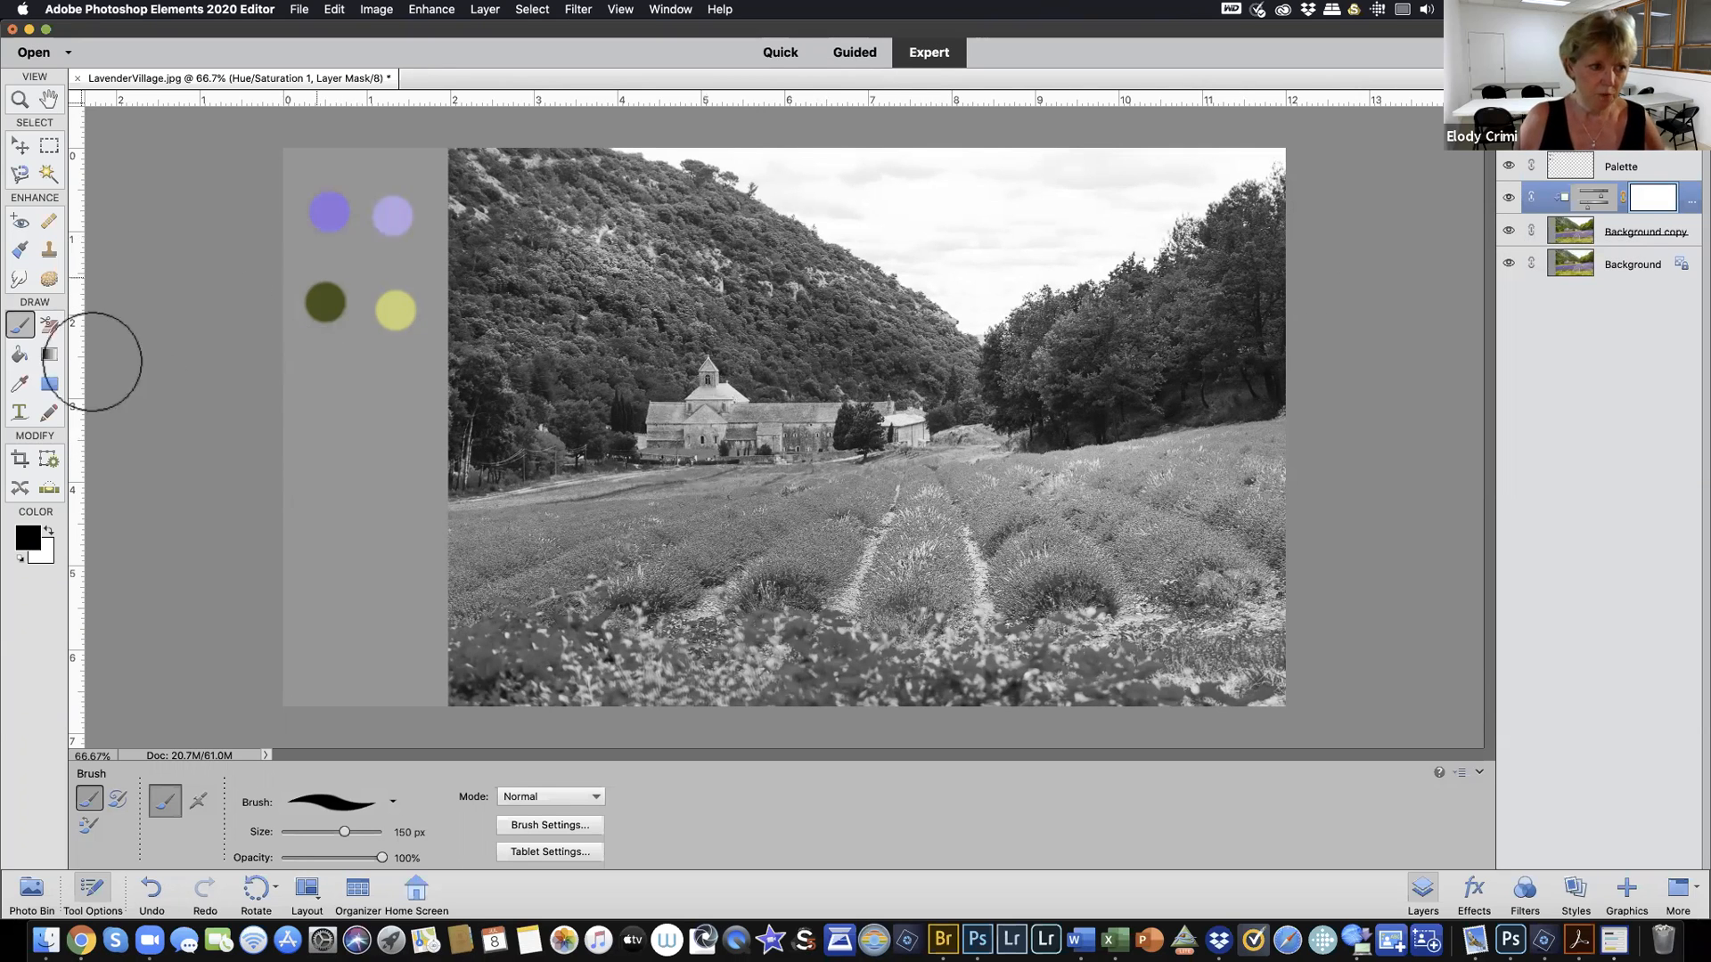
Sample the light lavender swatch, and try a brush stroke over the village buildings on the Background copy layer
{"action": "left_click", "coordinate": [19, 383]}
{"action": "left_click", "coordinate": [390, 218]}
{"action": "left_click", "coordinate": [20, 324]}
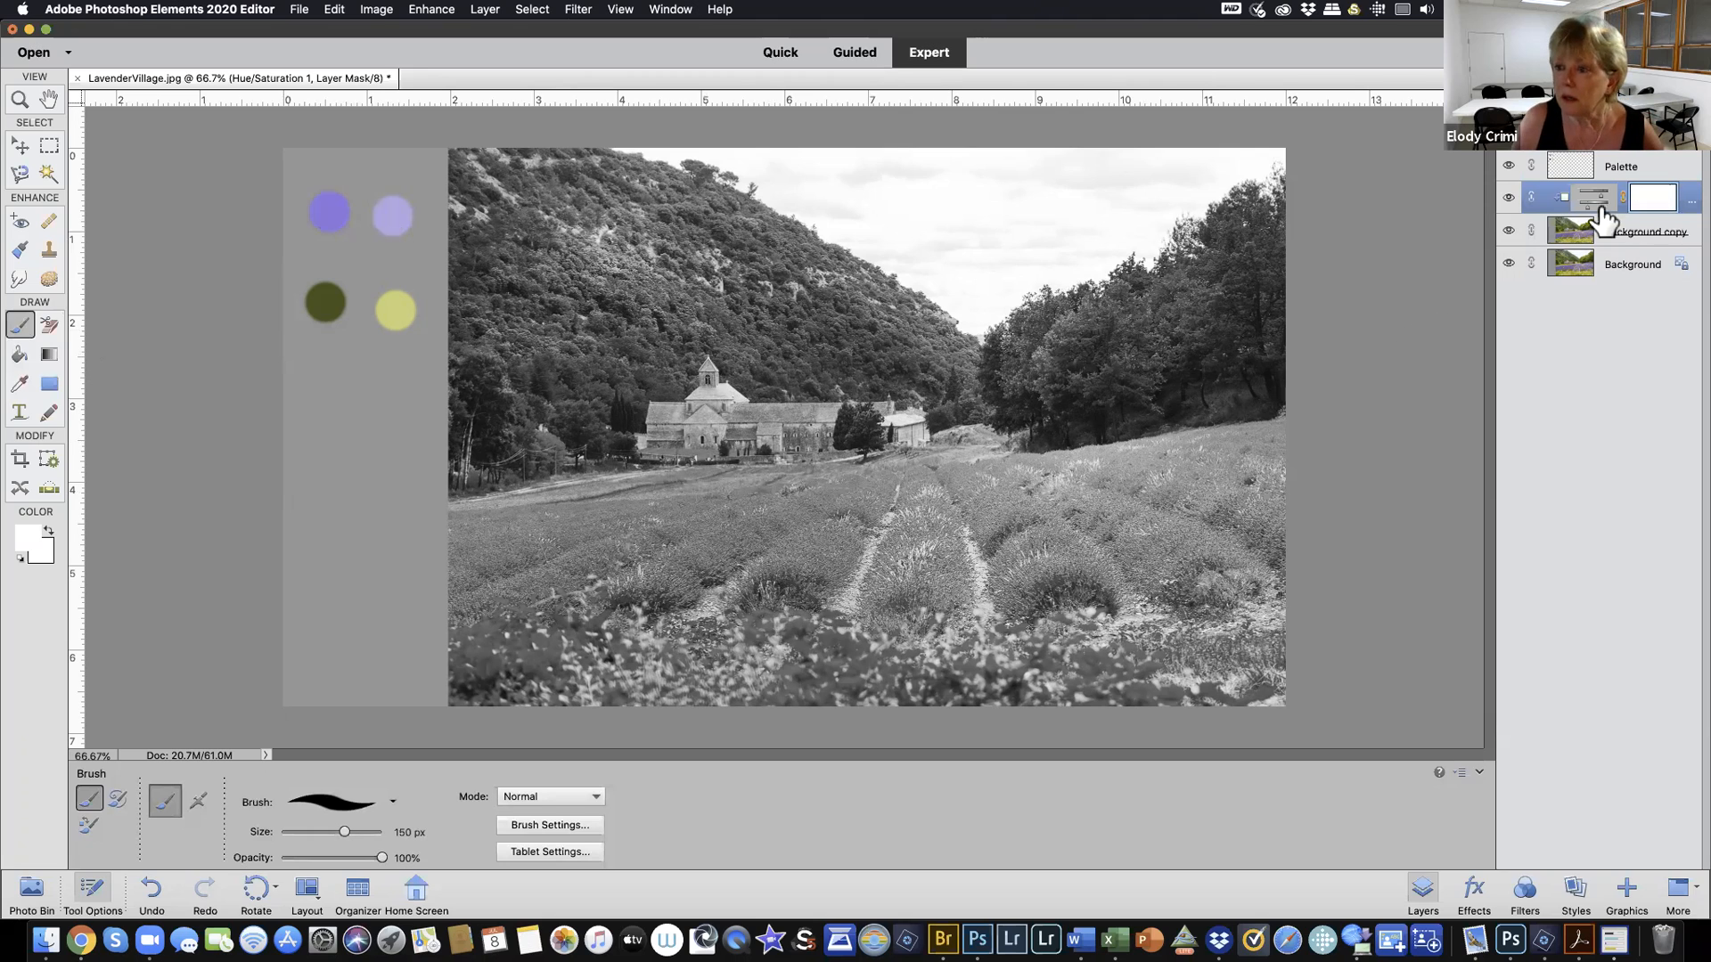
{"action": "left_click", "coordinate": [1615, 234]}
{"action": "left_click_drag", "start_coordinate": [758, 419], "coordinate": [725, 411]}
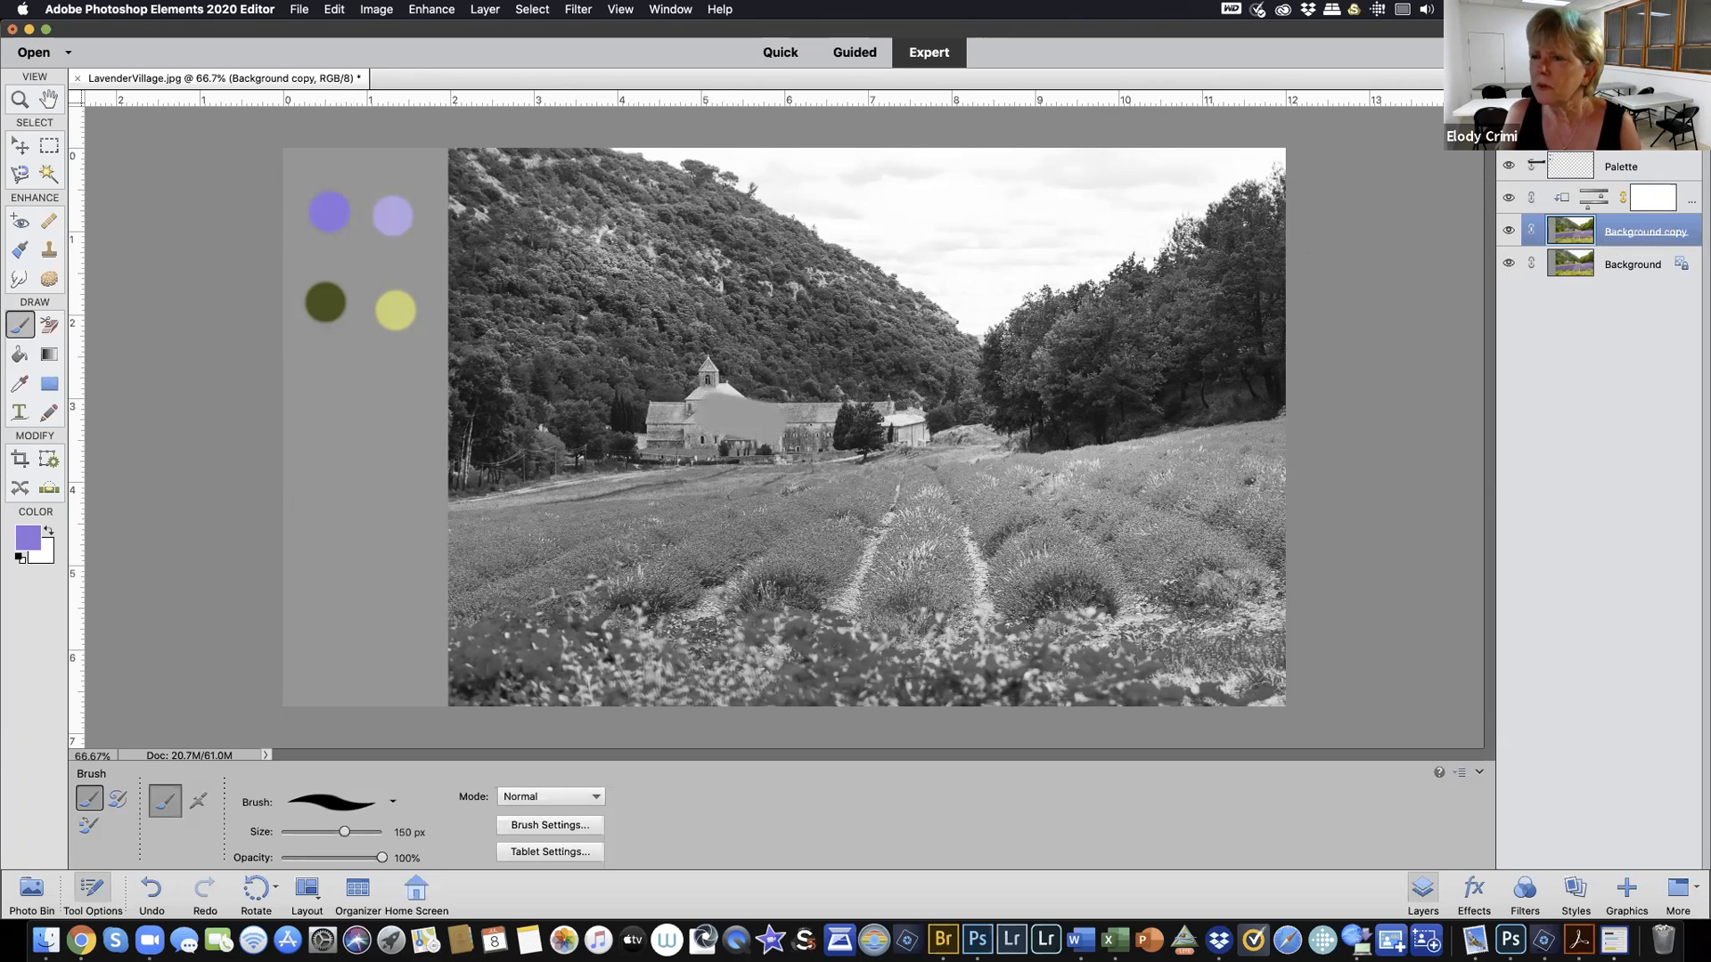
Show Layer 1 with the purple village paint again and make it the active layer
{"action": "left_click", "coordinate": [1508, 138]}
{"action": "left_click", "coordinate": [1568, 134]}
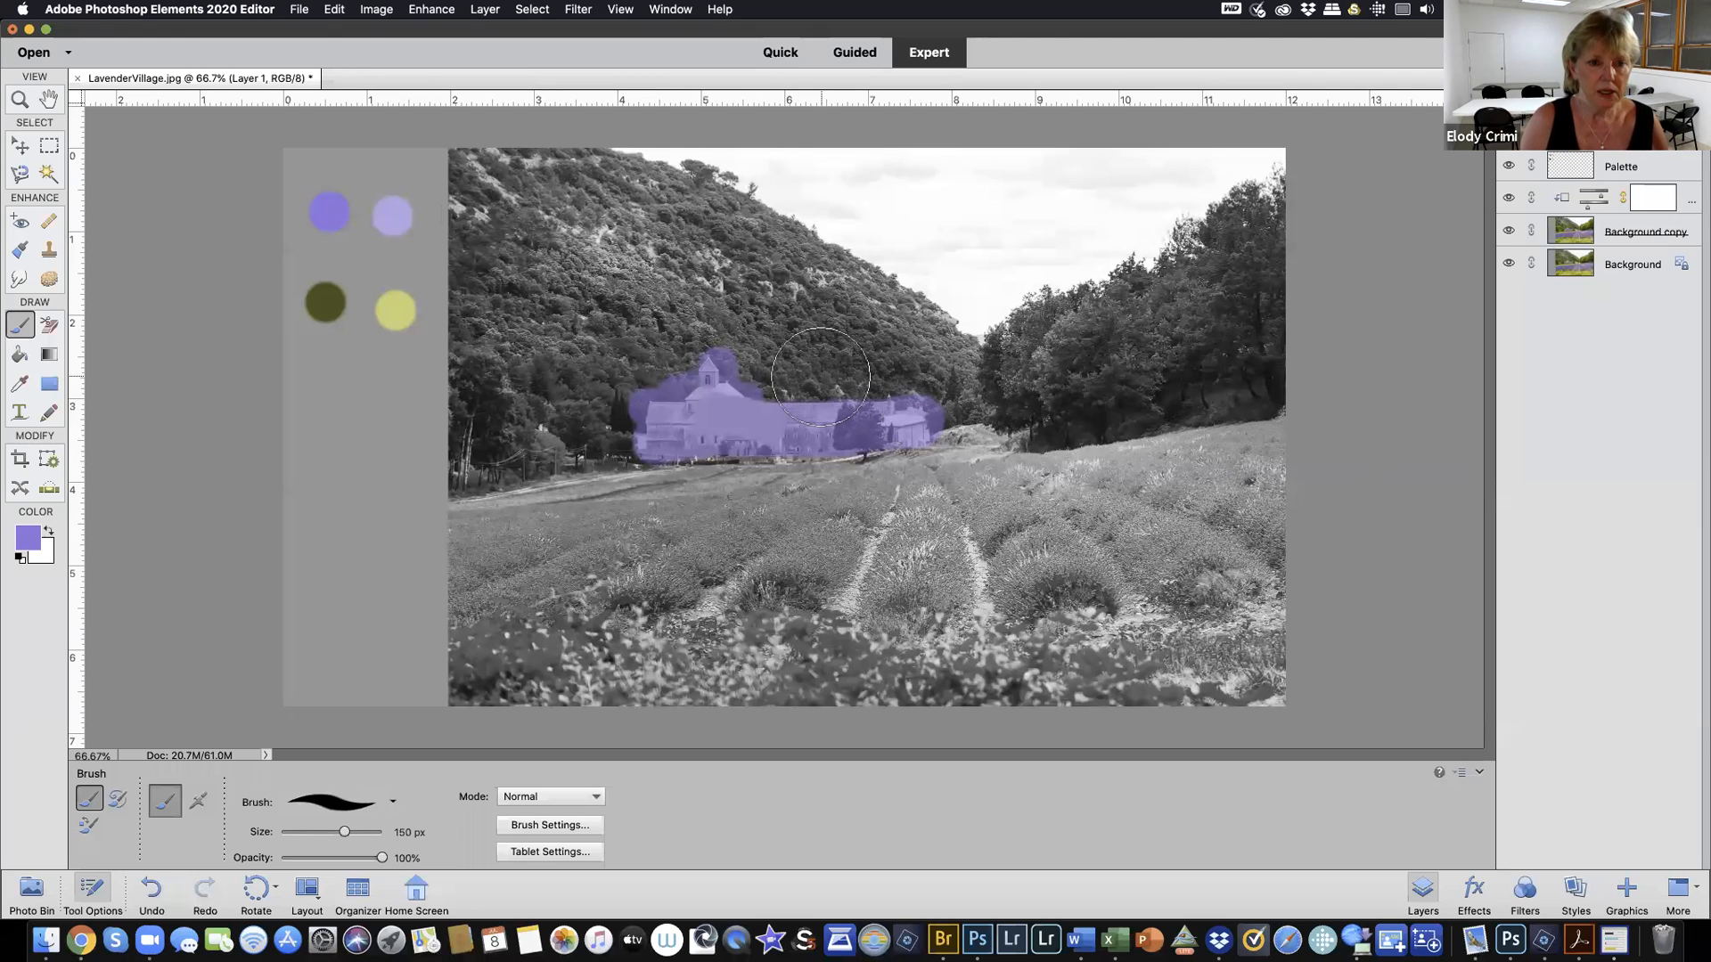
Save the layered document in Photoshop format as LavenderVillage1.psd in the MAA Zoom Session folder
{"action": "left_click", "coordinate": [303, 9]}
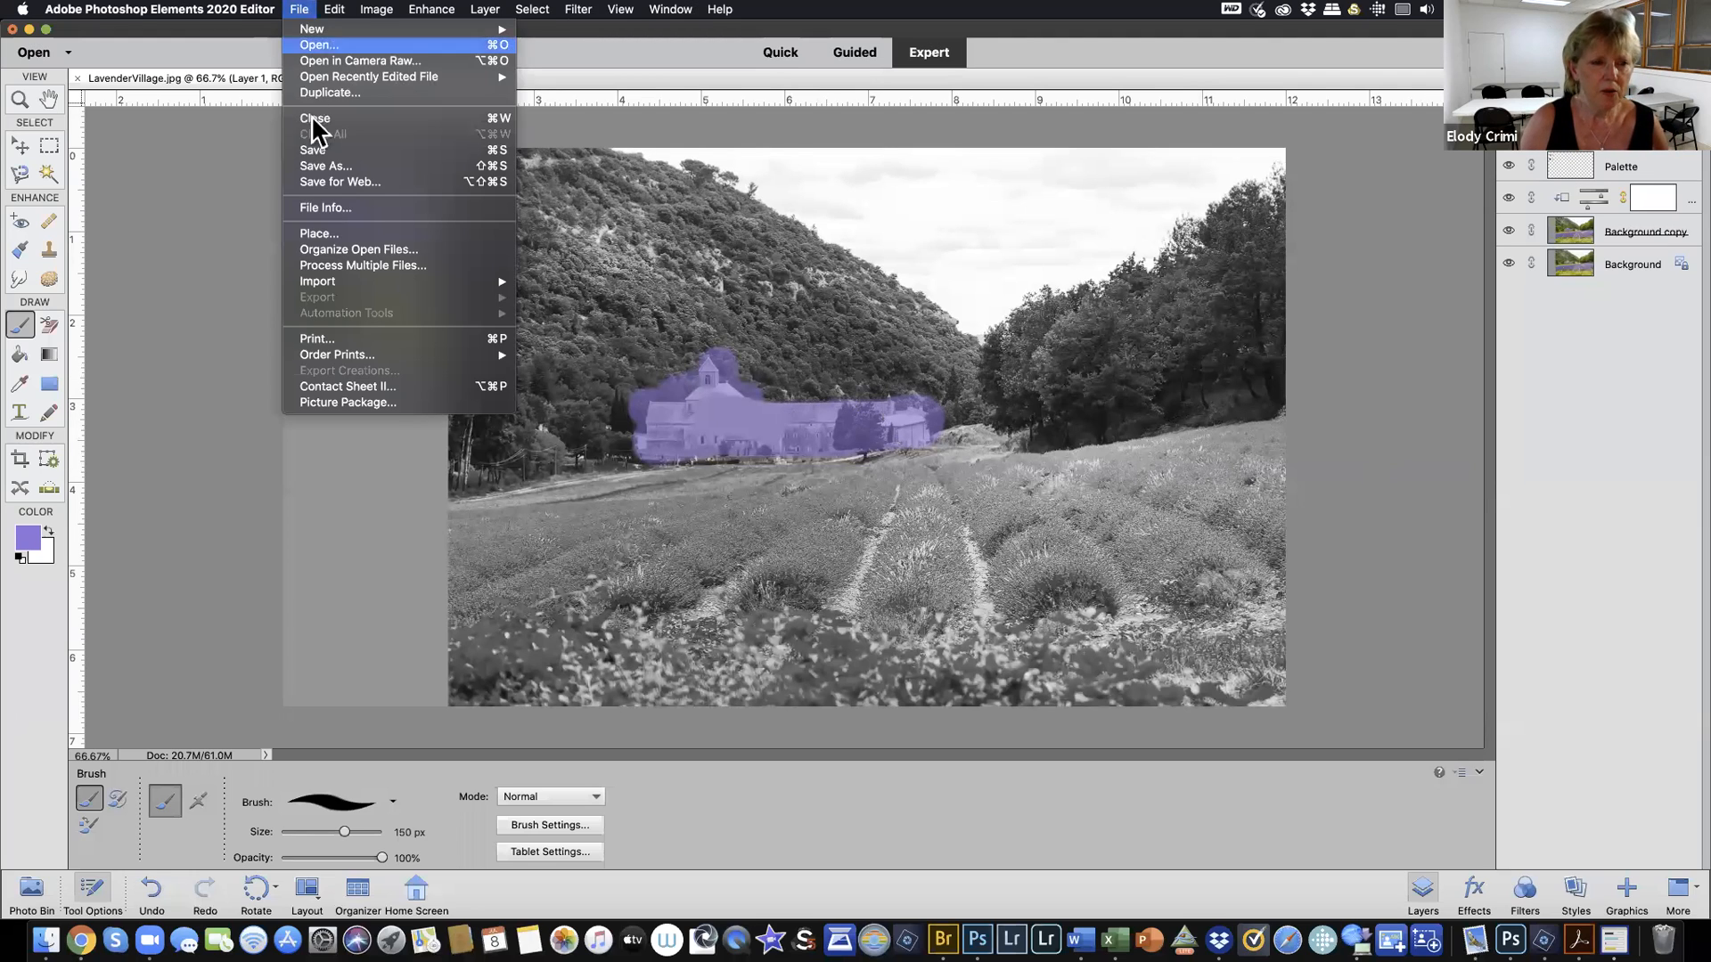
{"action": "left_click", "coordinate": [331, 164]}
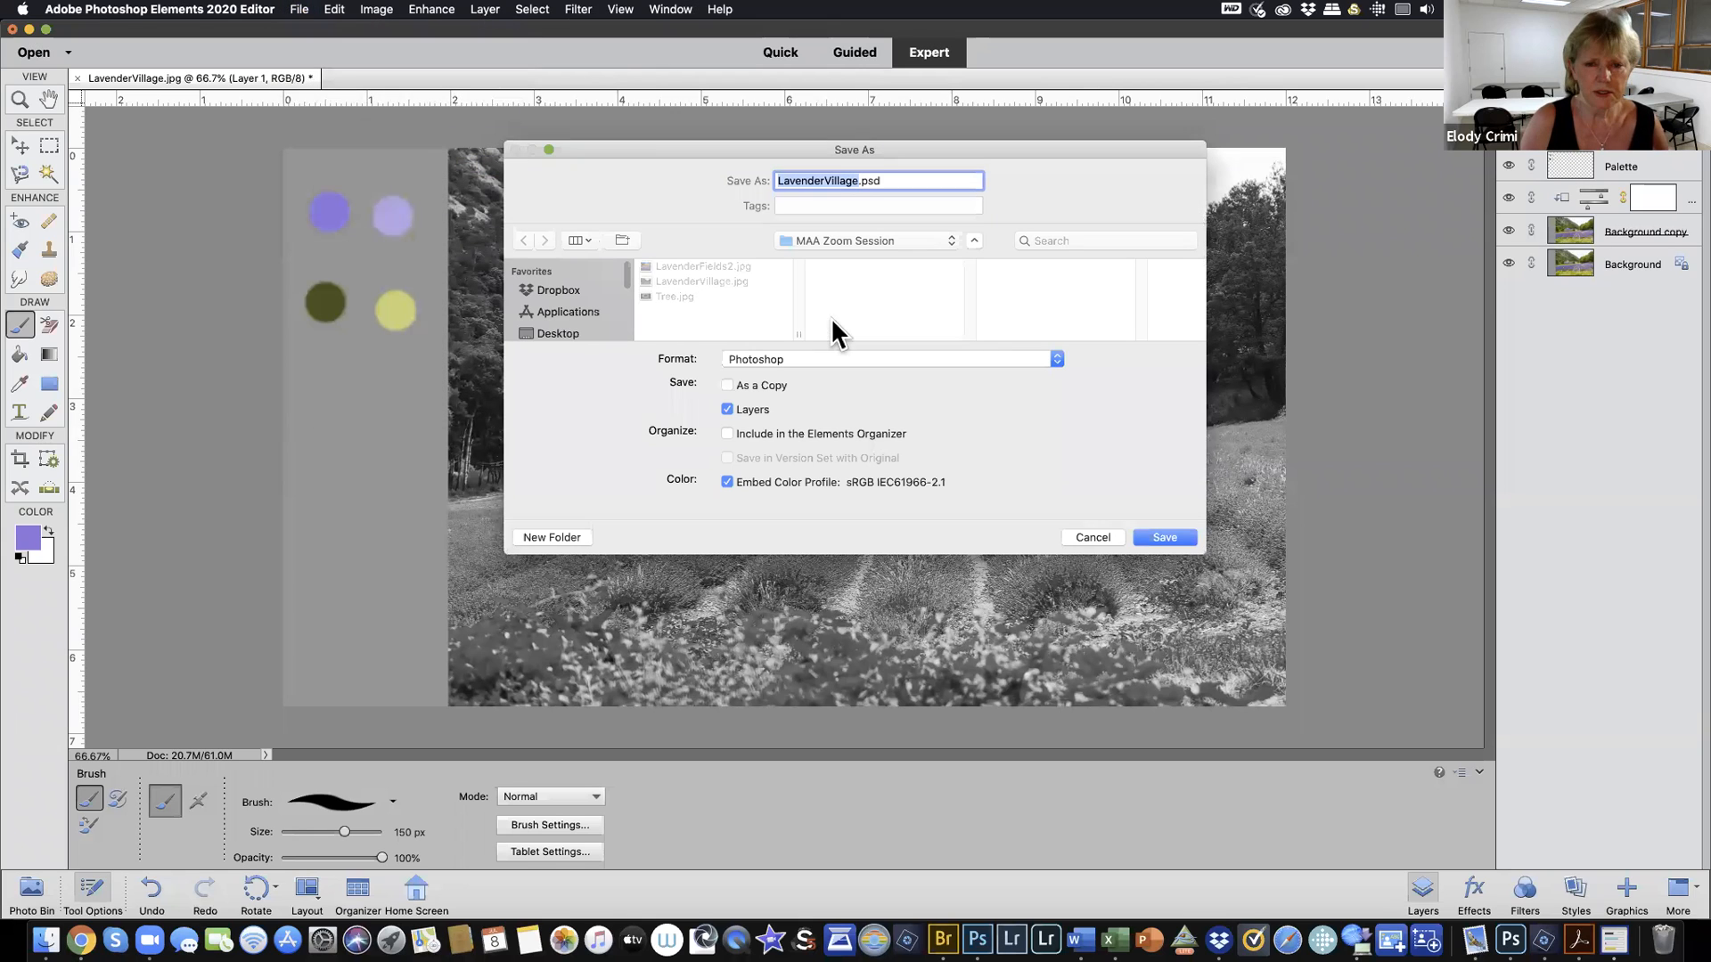
{"action": "left_click", "coordinate": [858, 181]}
{"action": "type", "text": "1"}
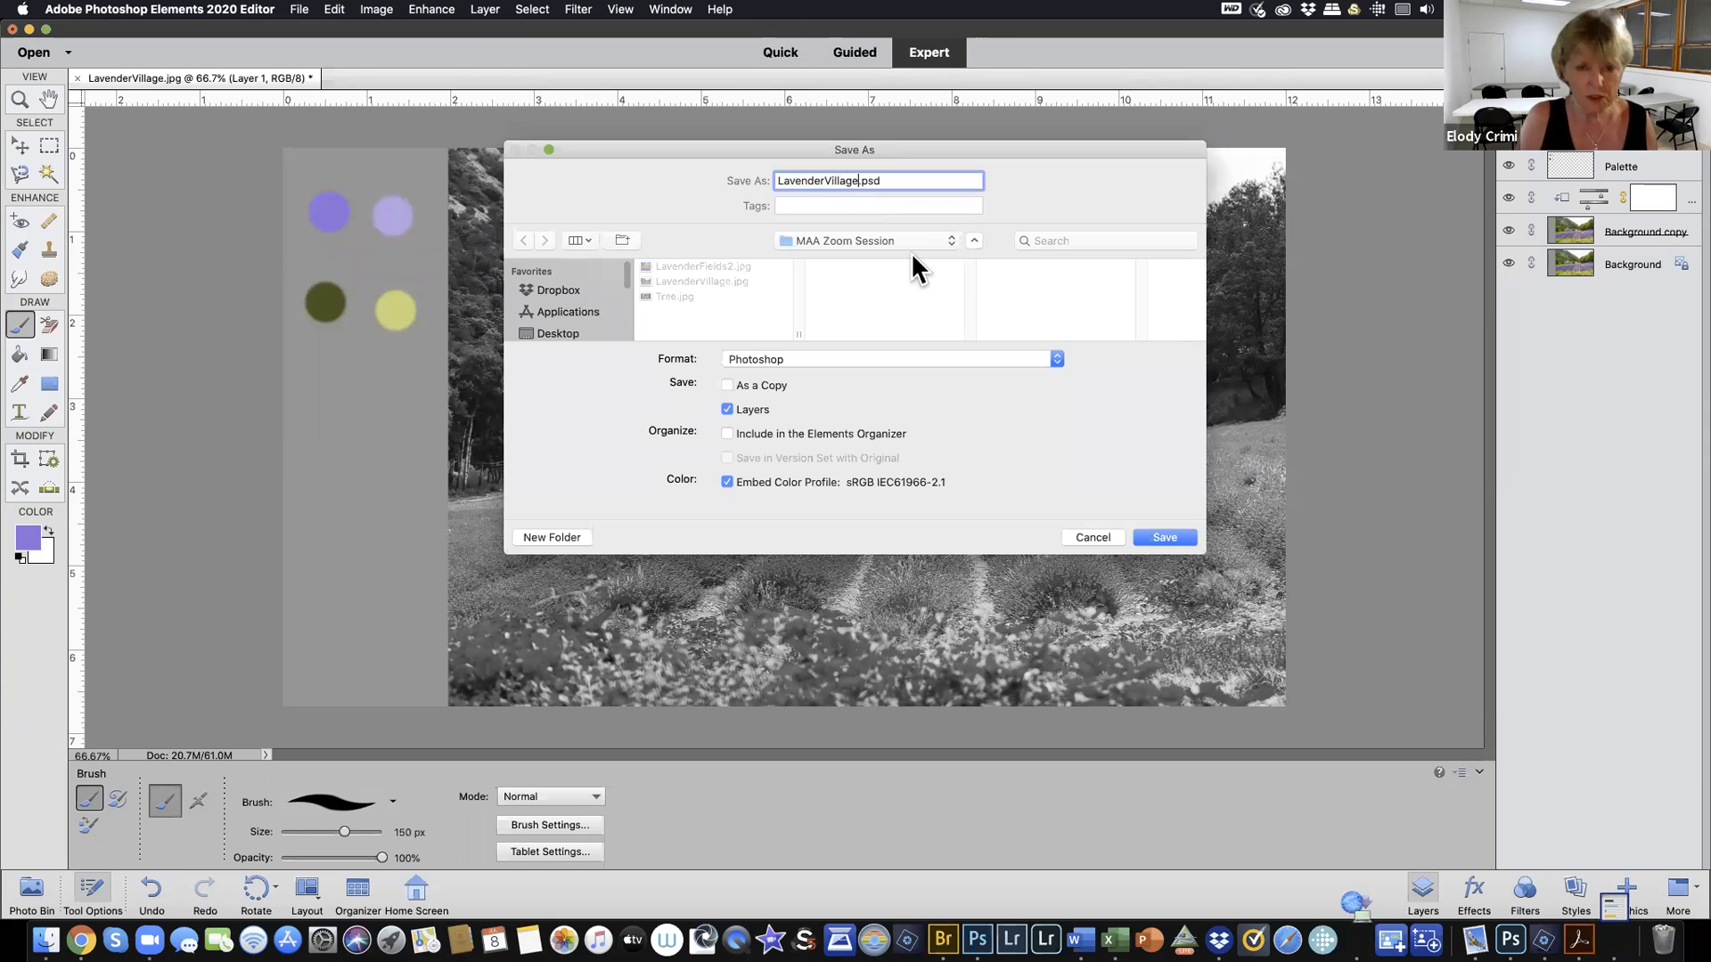
{"action": "left_click", "coordinate": [1155, 535]}
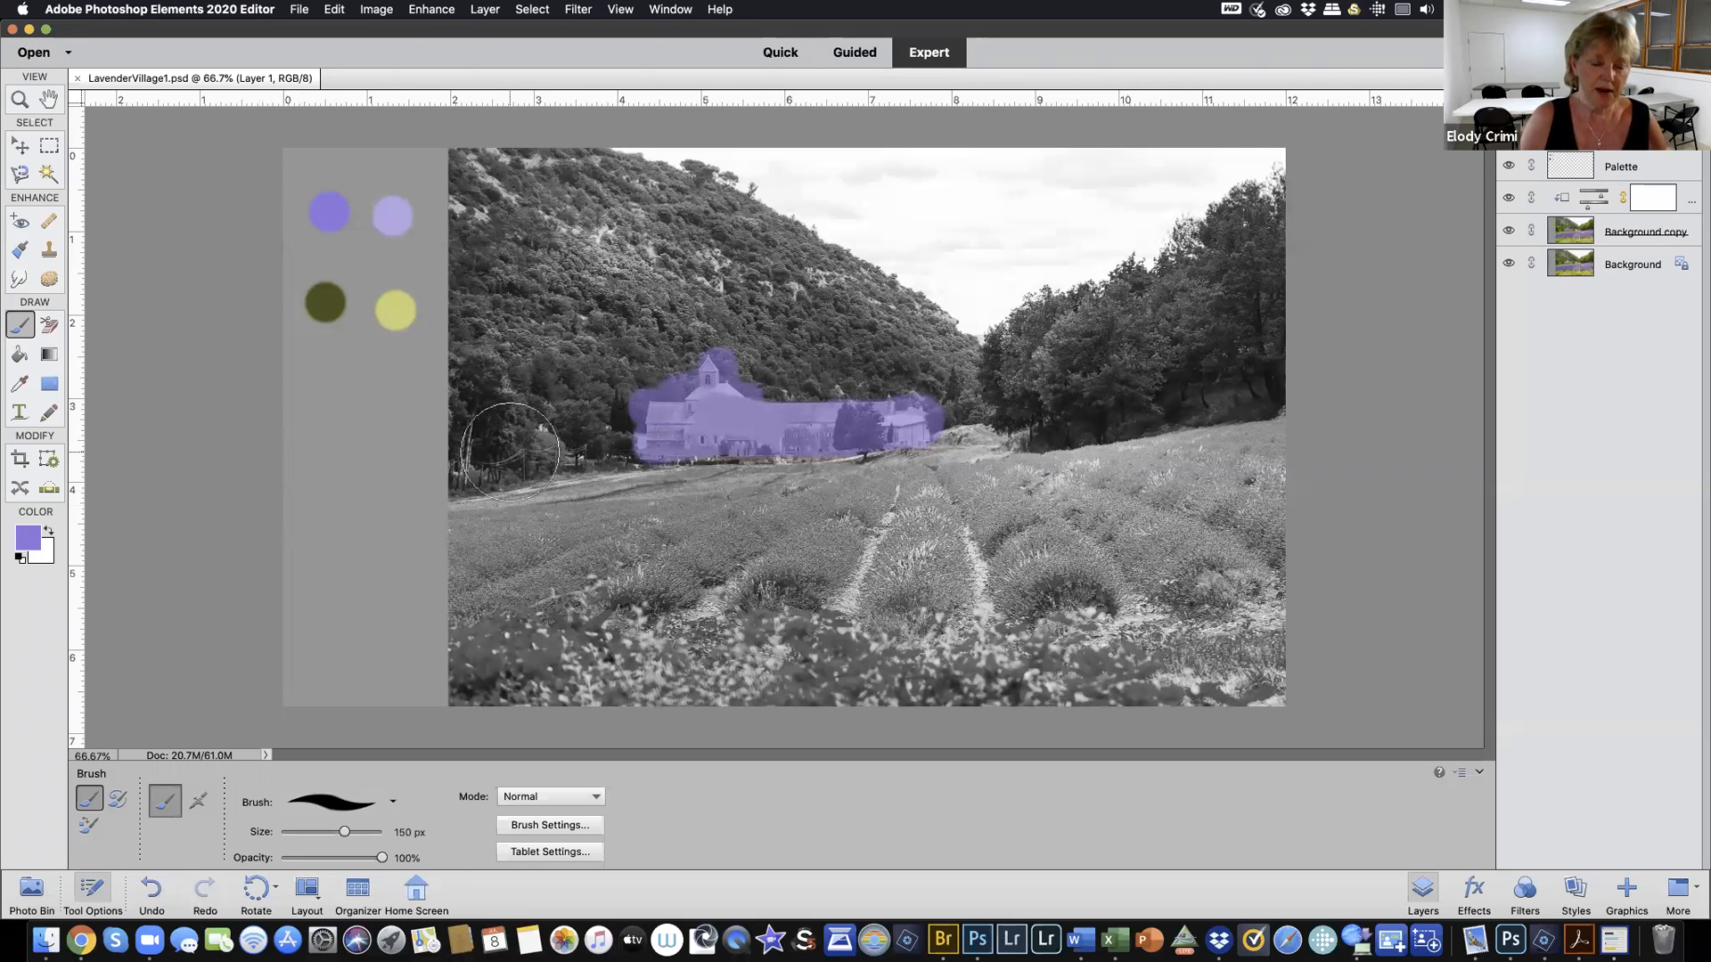
Examine the foreground purple in the Color Picker, keep it, and return to the Brush tool
{"action": "left_click", "coordinate": [25, 539]}
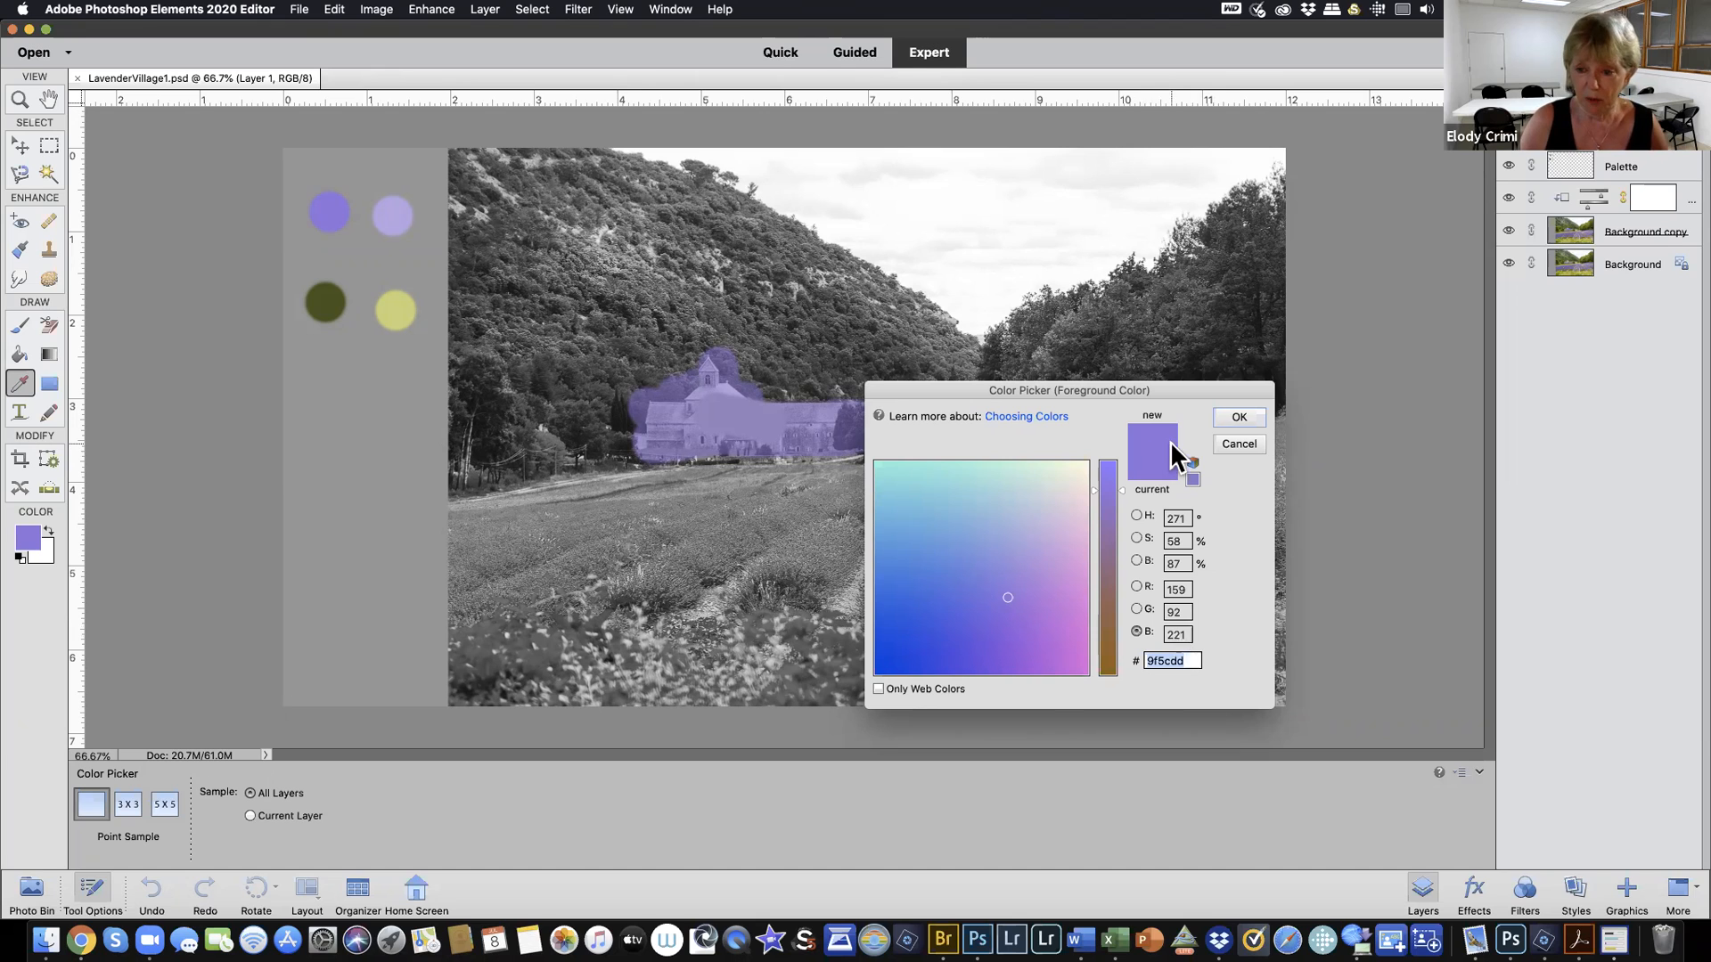
{"action": "left_click", "coordinate": [1238, 417]}
{"action": "key", "text": "b"}
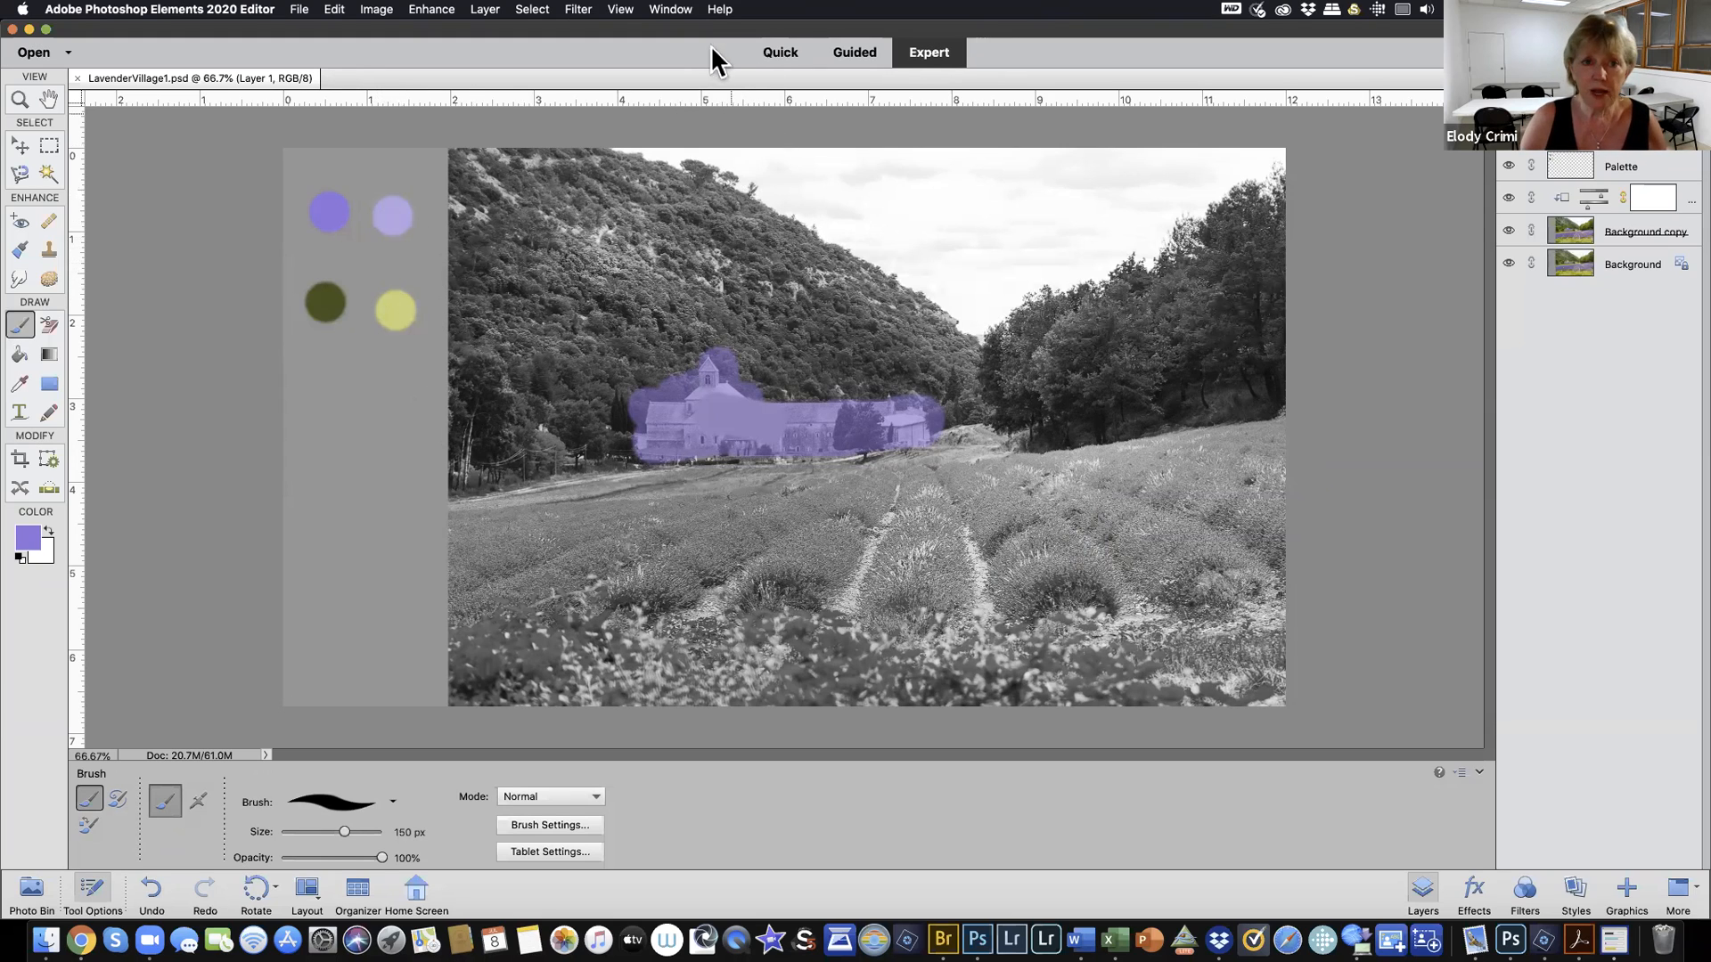
Display the Color Swatches, look through the Default set, and switch to the Web Spectrum set
{"action": "left_click", "coordinate": [680, 12]}
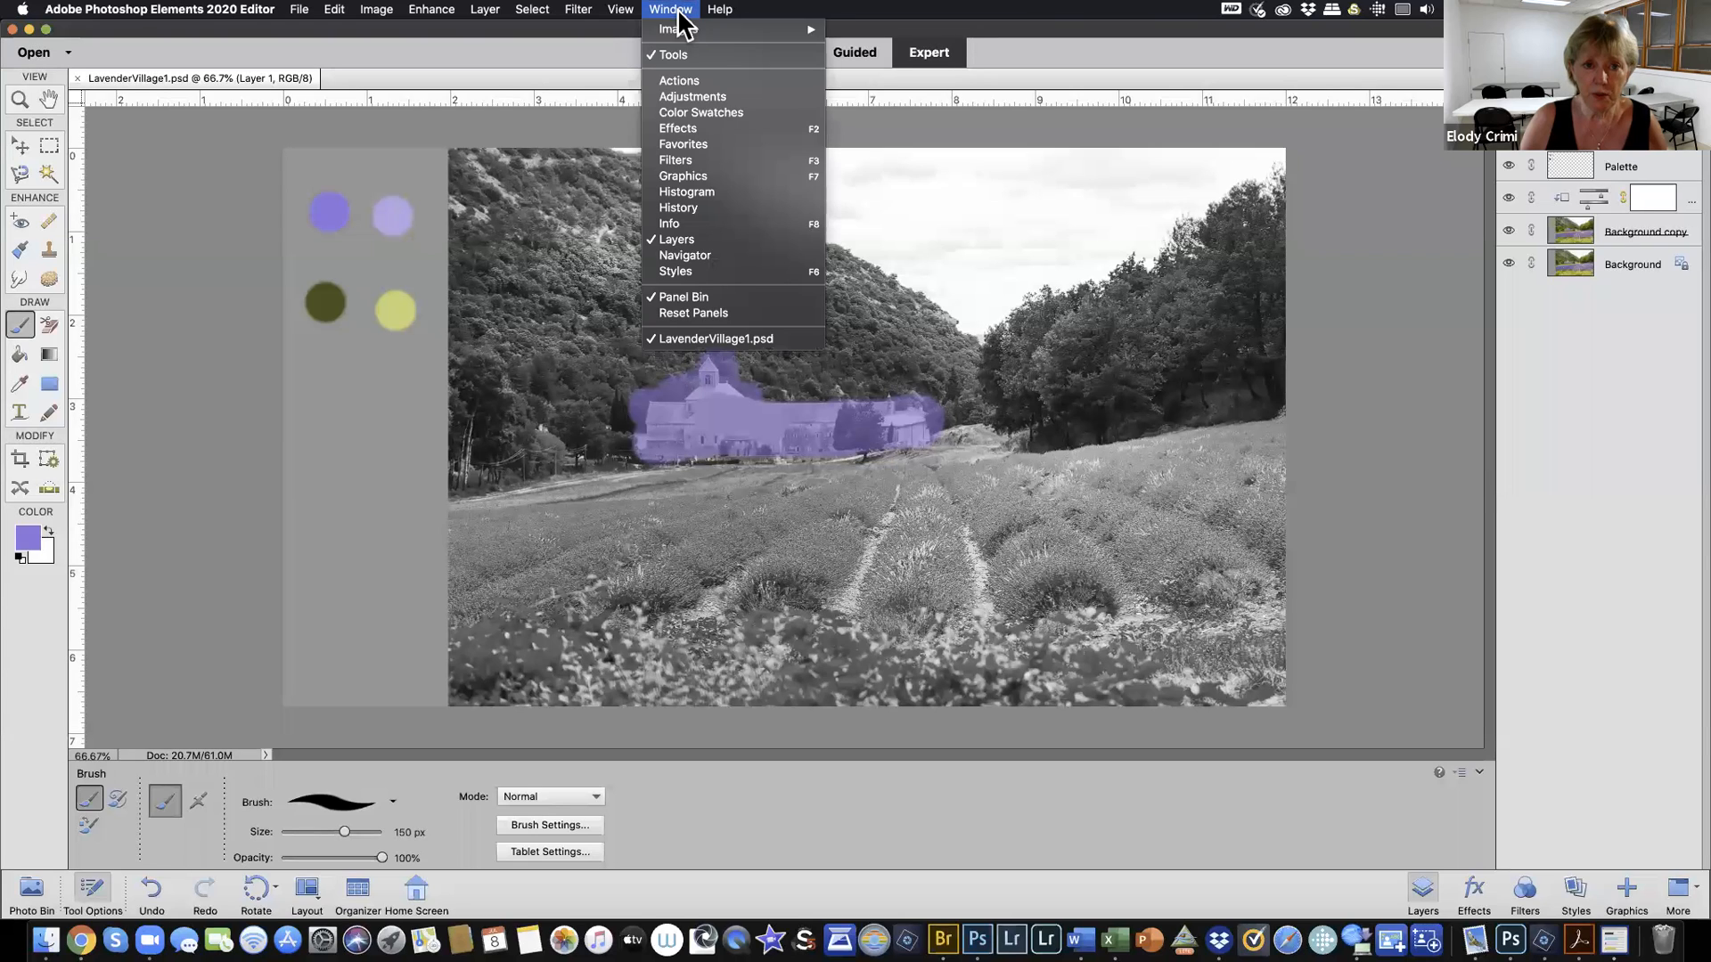
{"action": "left_click", "coordinate": [700, 113]}
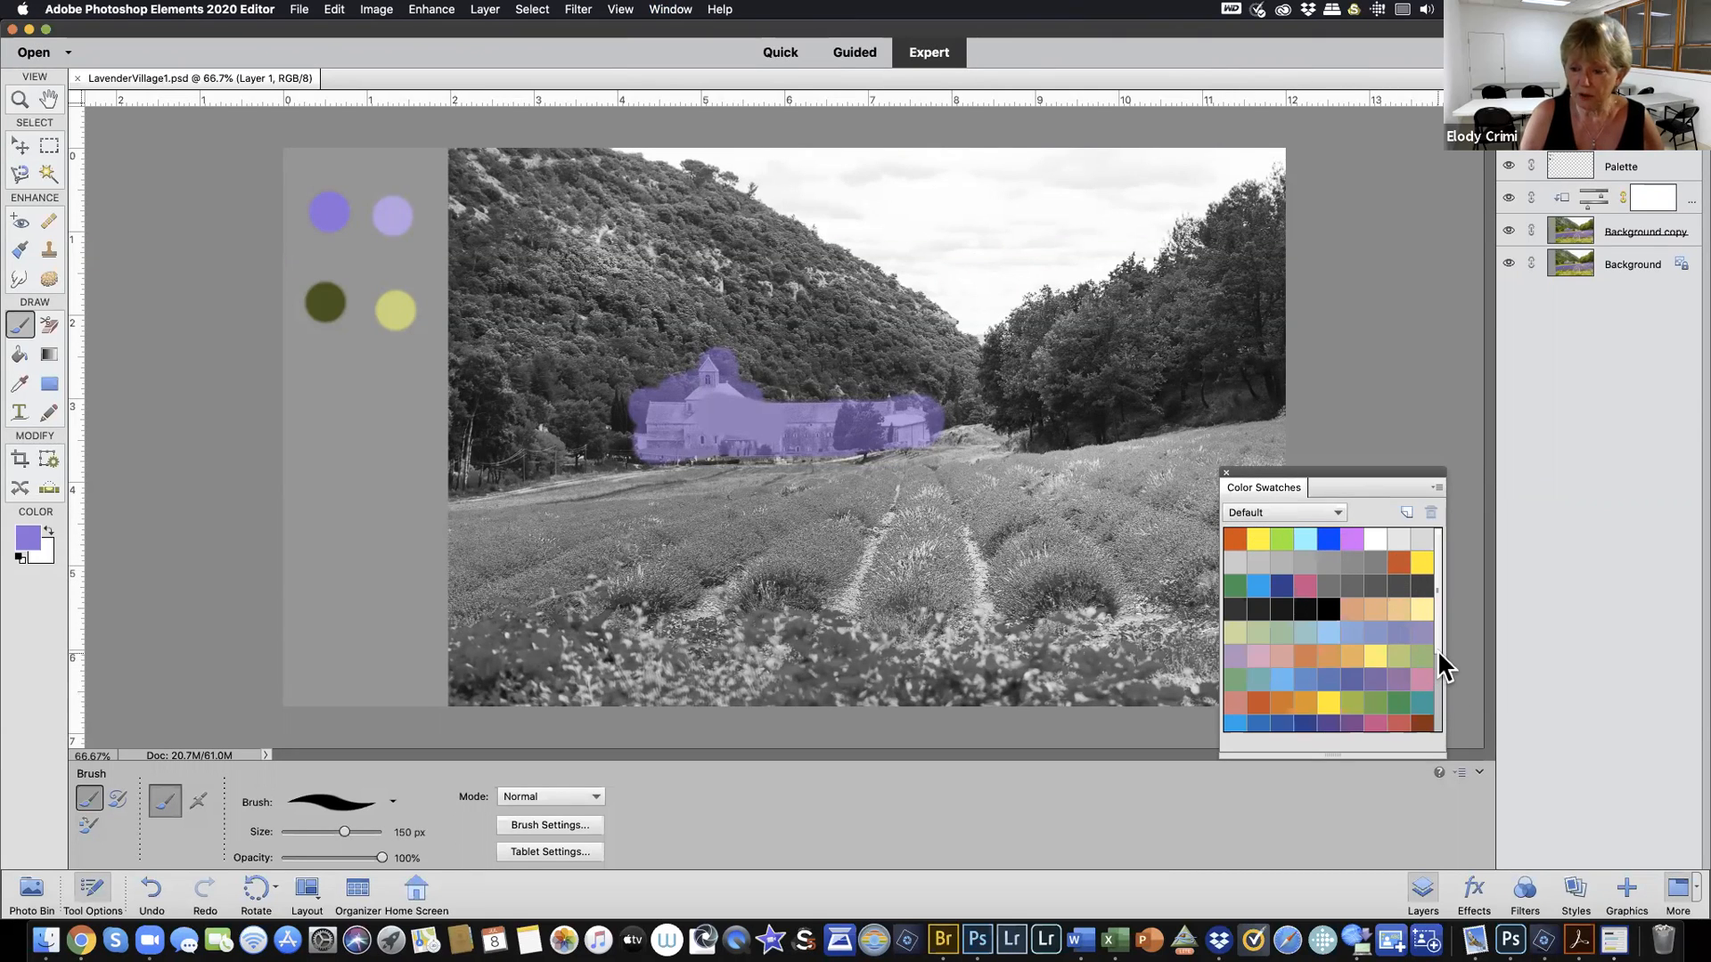
{"action": "left_click_drag", "start_coordinate": [1438, 653], "coordinate": [1435, 611]}
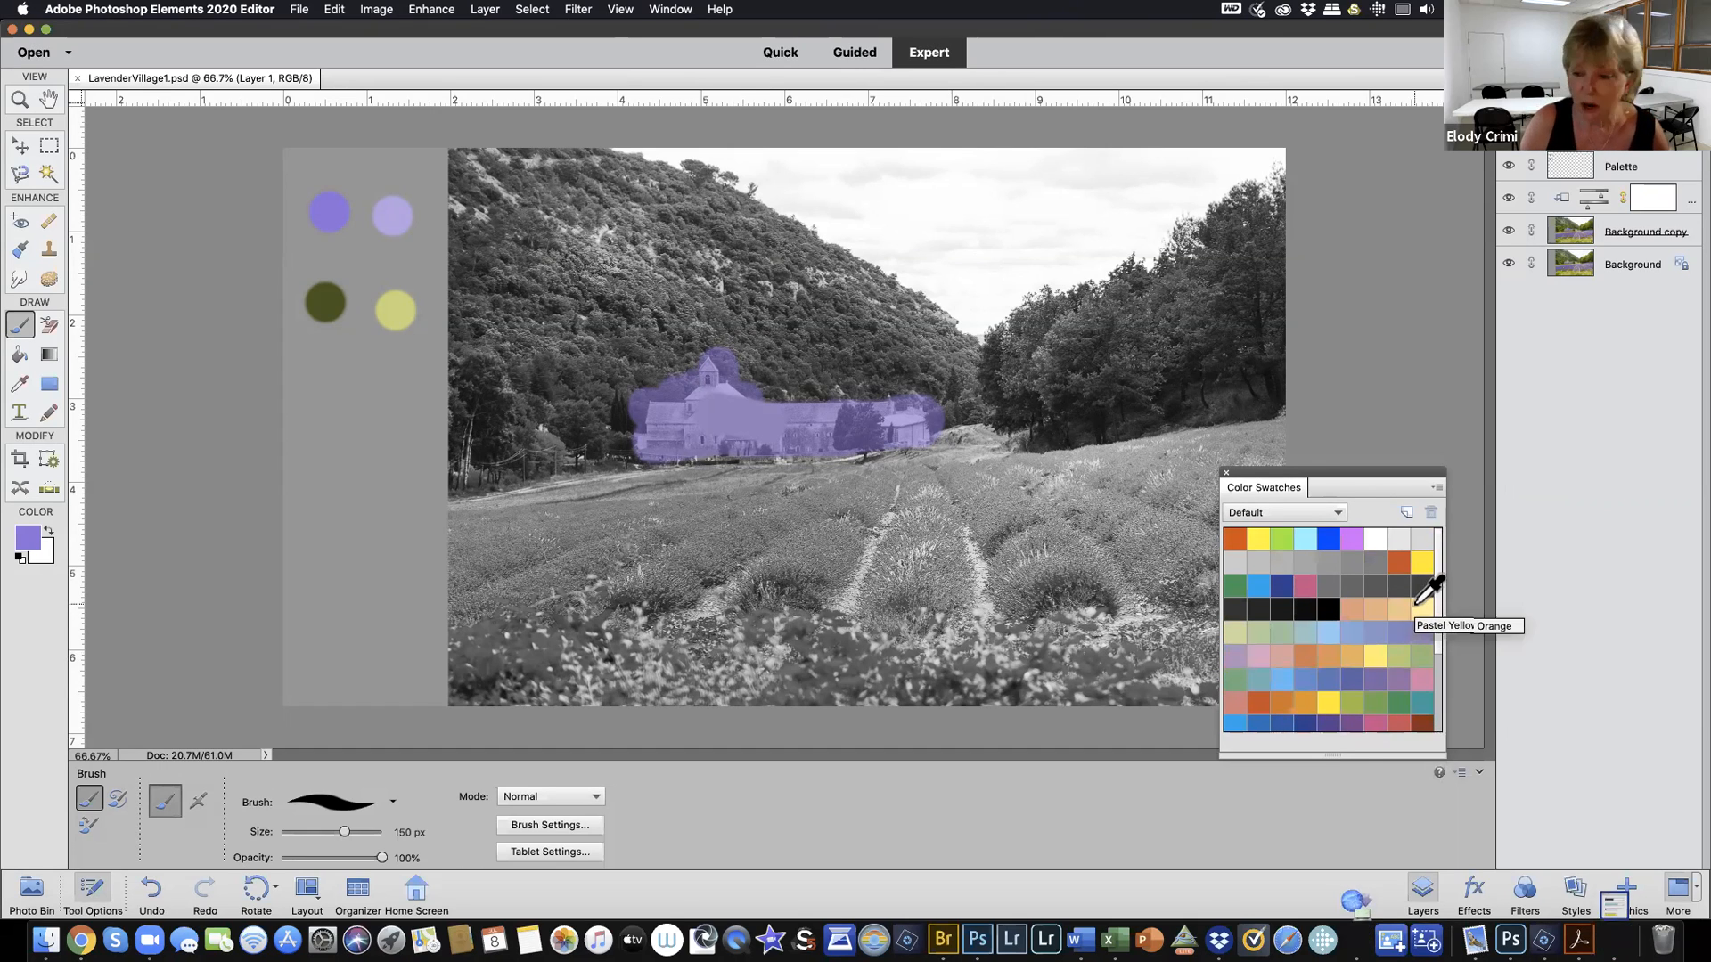
{"action": "left_click", "coordinate": [1324, 516]}
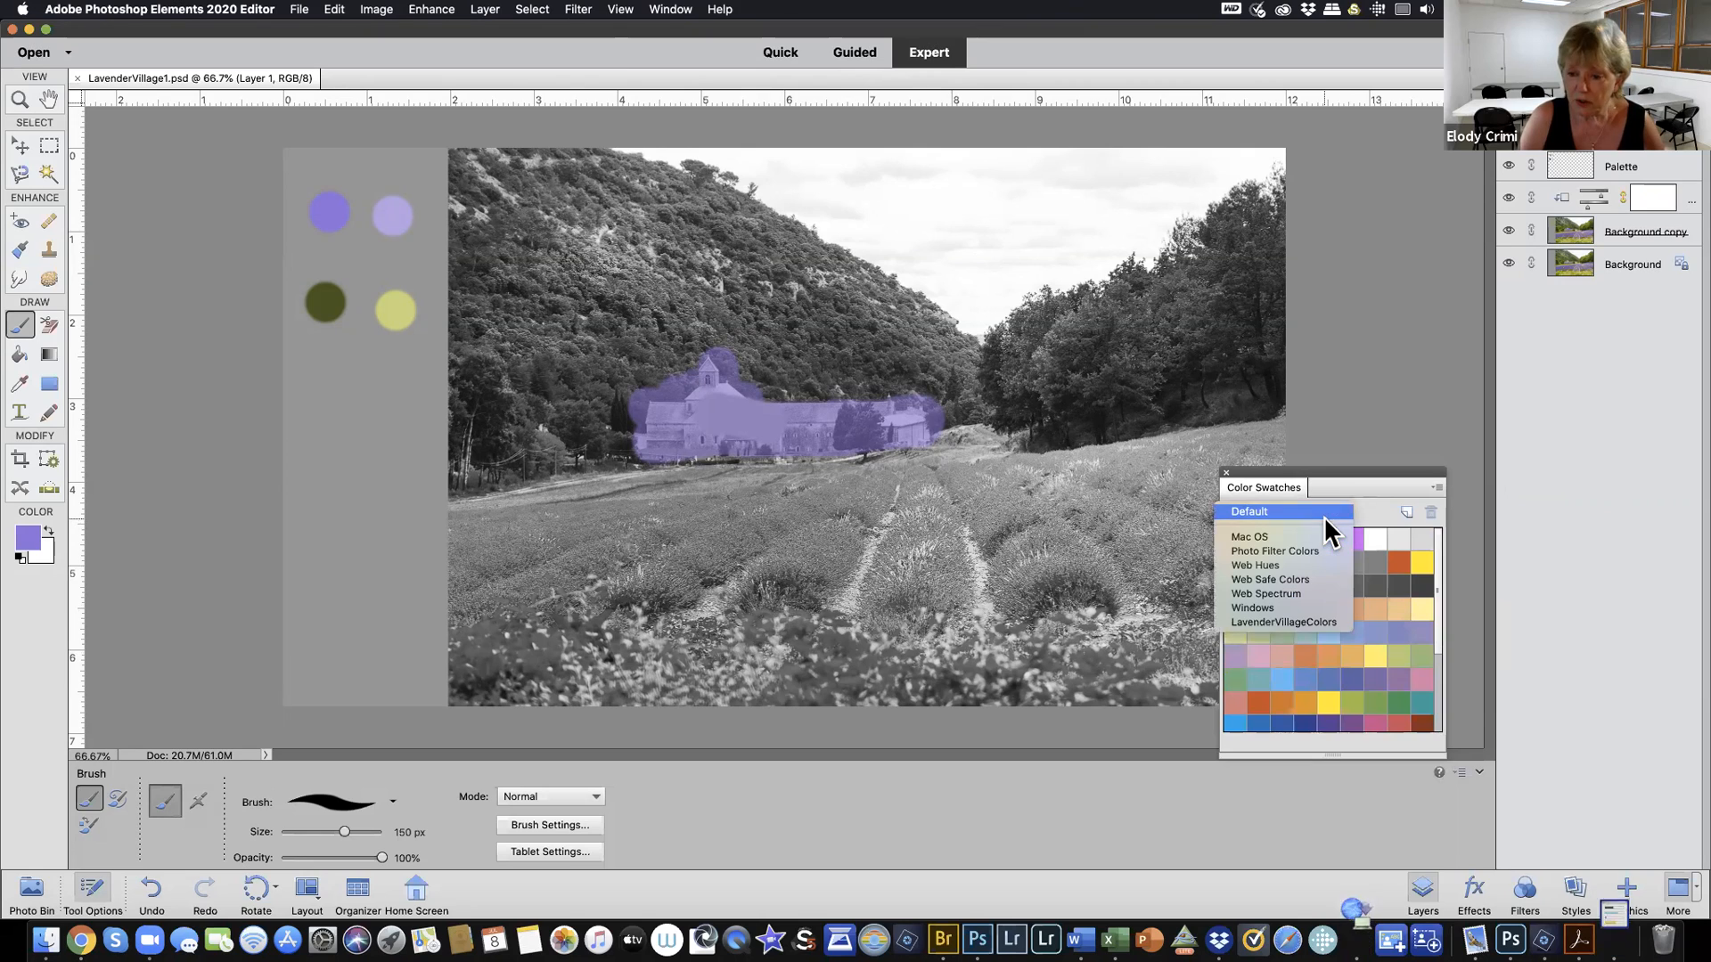
{"action": "left_click", "coordinate": [1297, 592]}
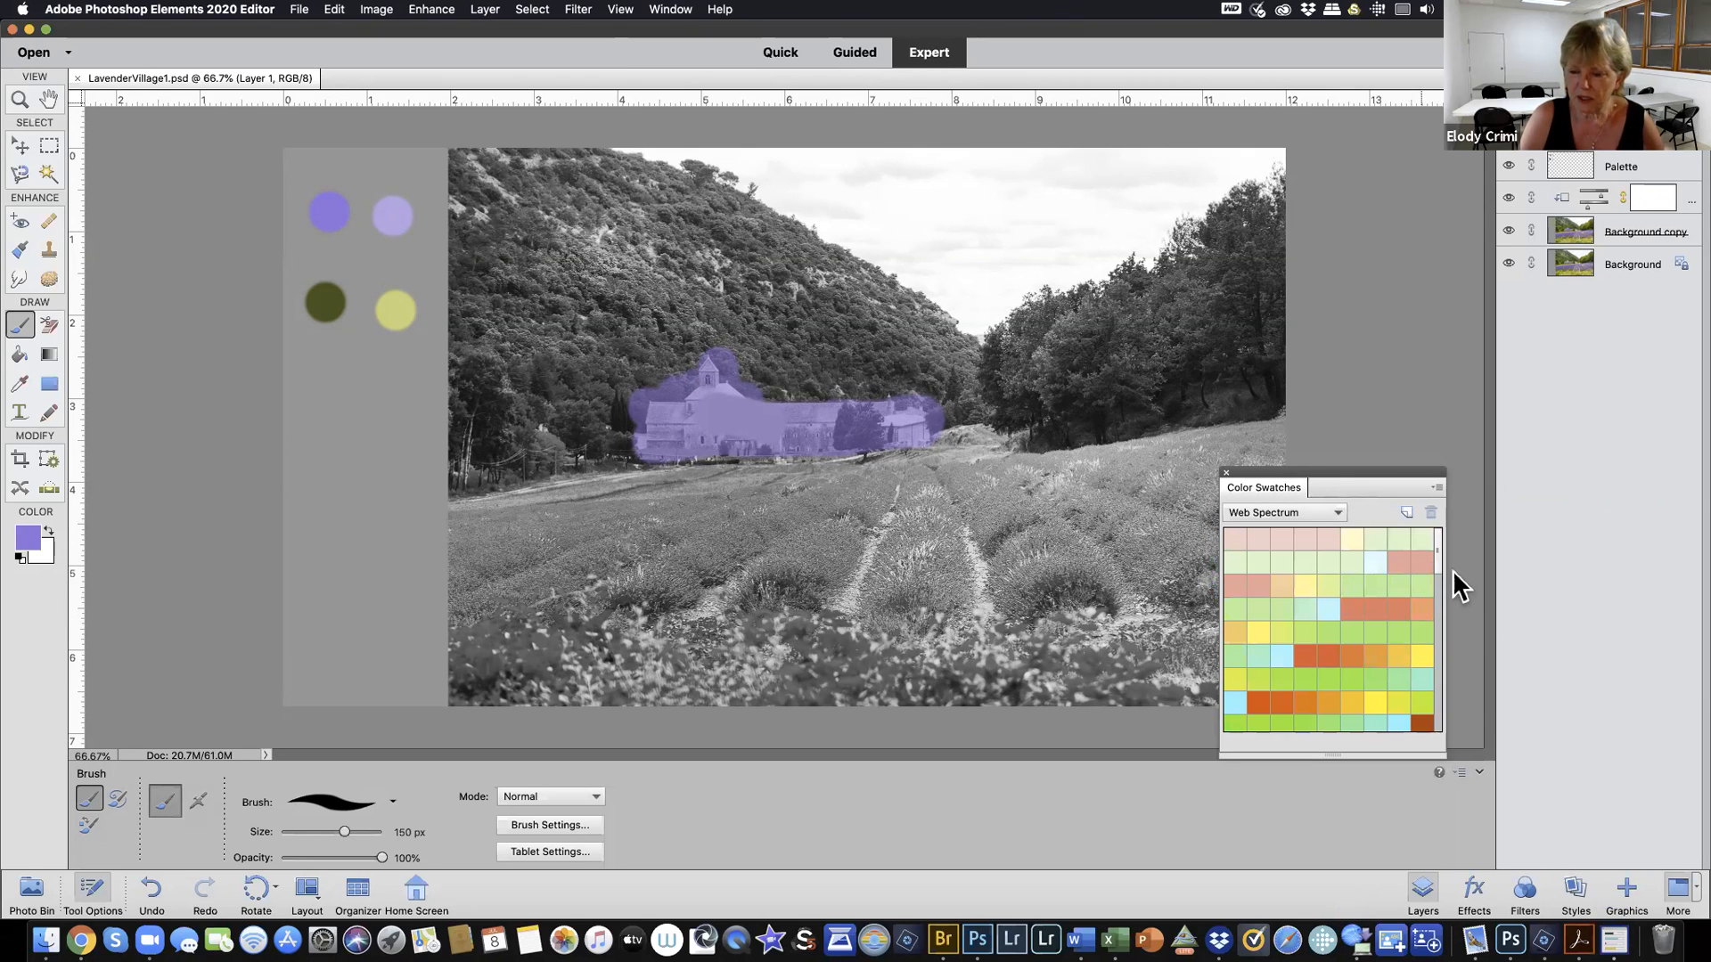
Try a salmon and a light blue Web Spectrum swatch as foreground color, and view the LavenderVillageColors set
{"action": "left_click", "coordinate": [1353, 607]}
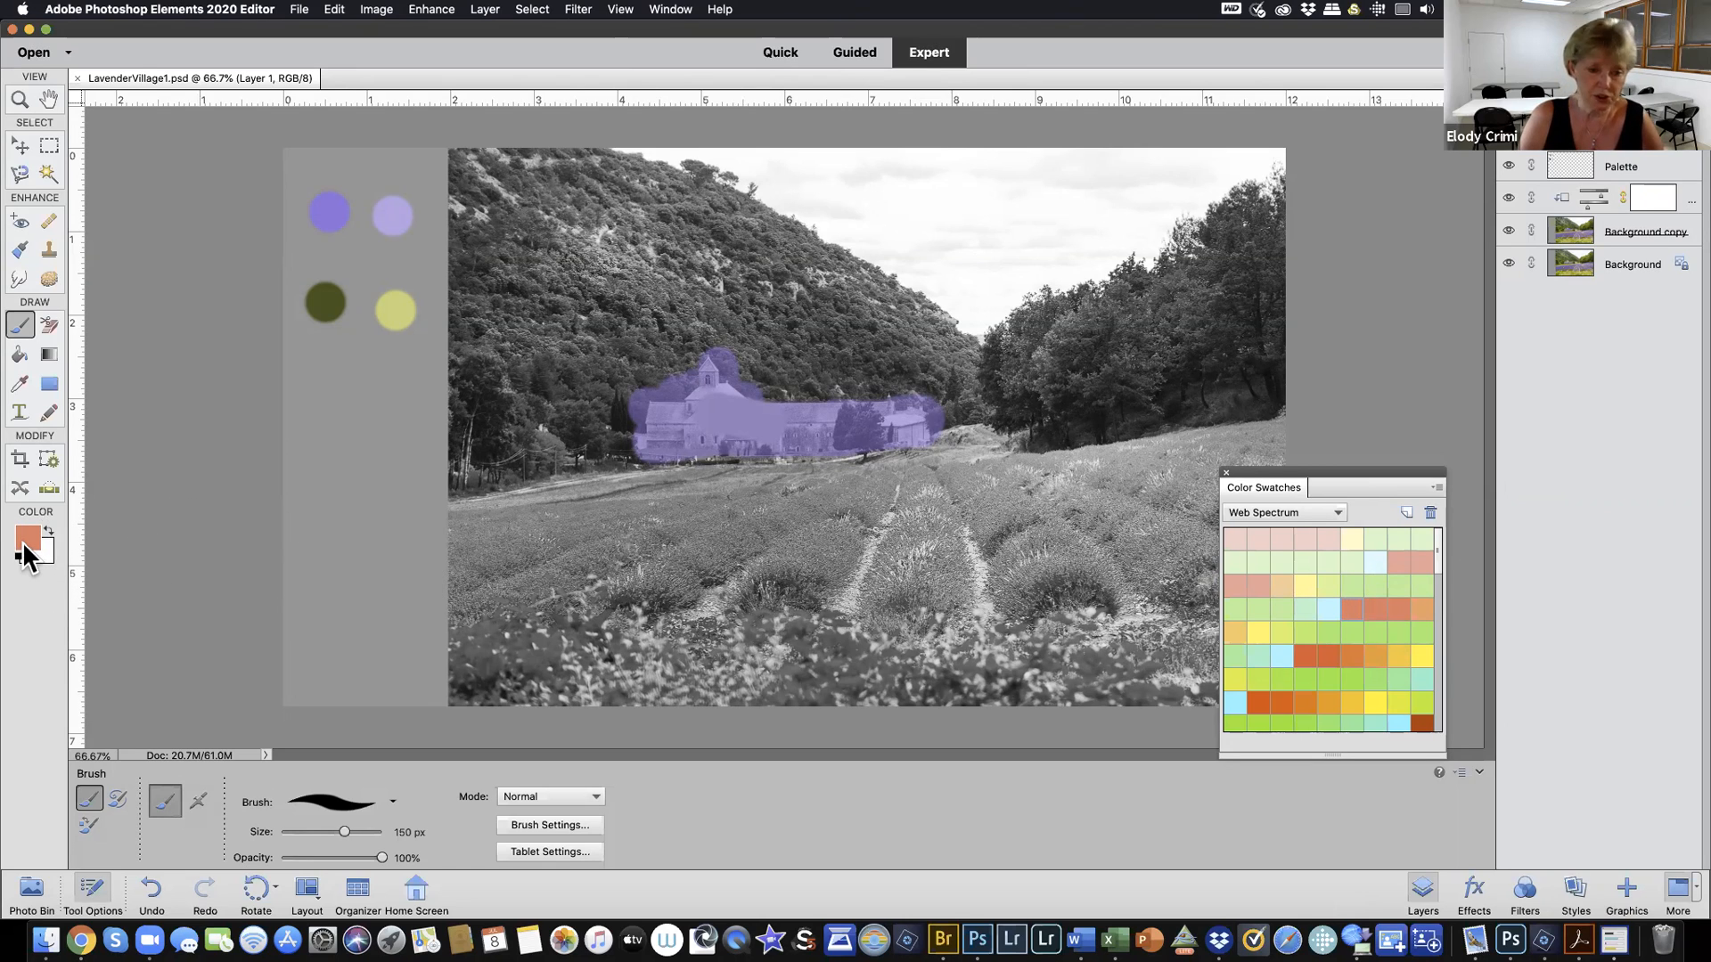
{"action": "left_click", "coordinate": [1328, 609]}
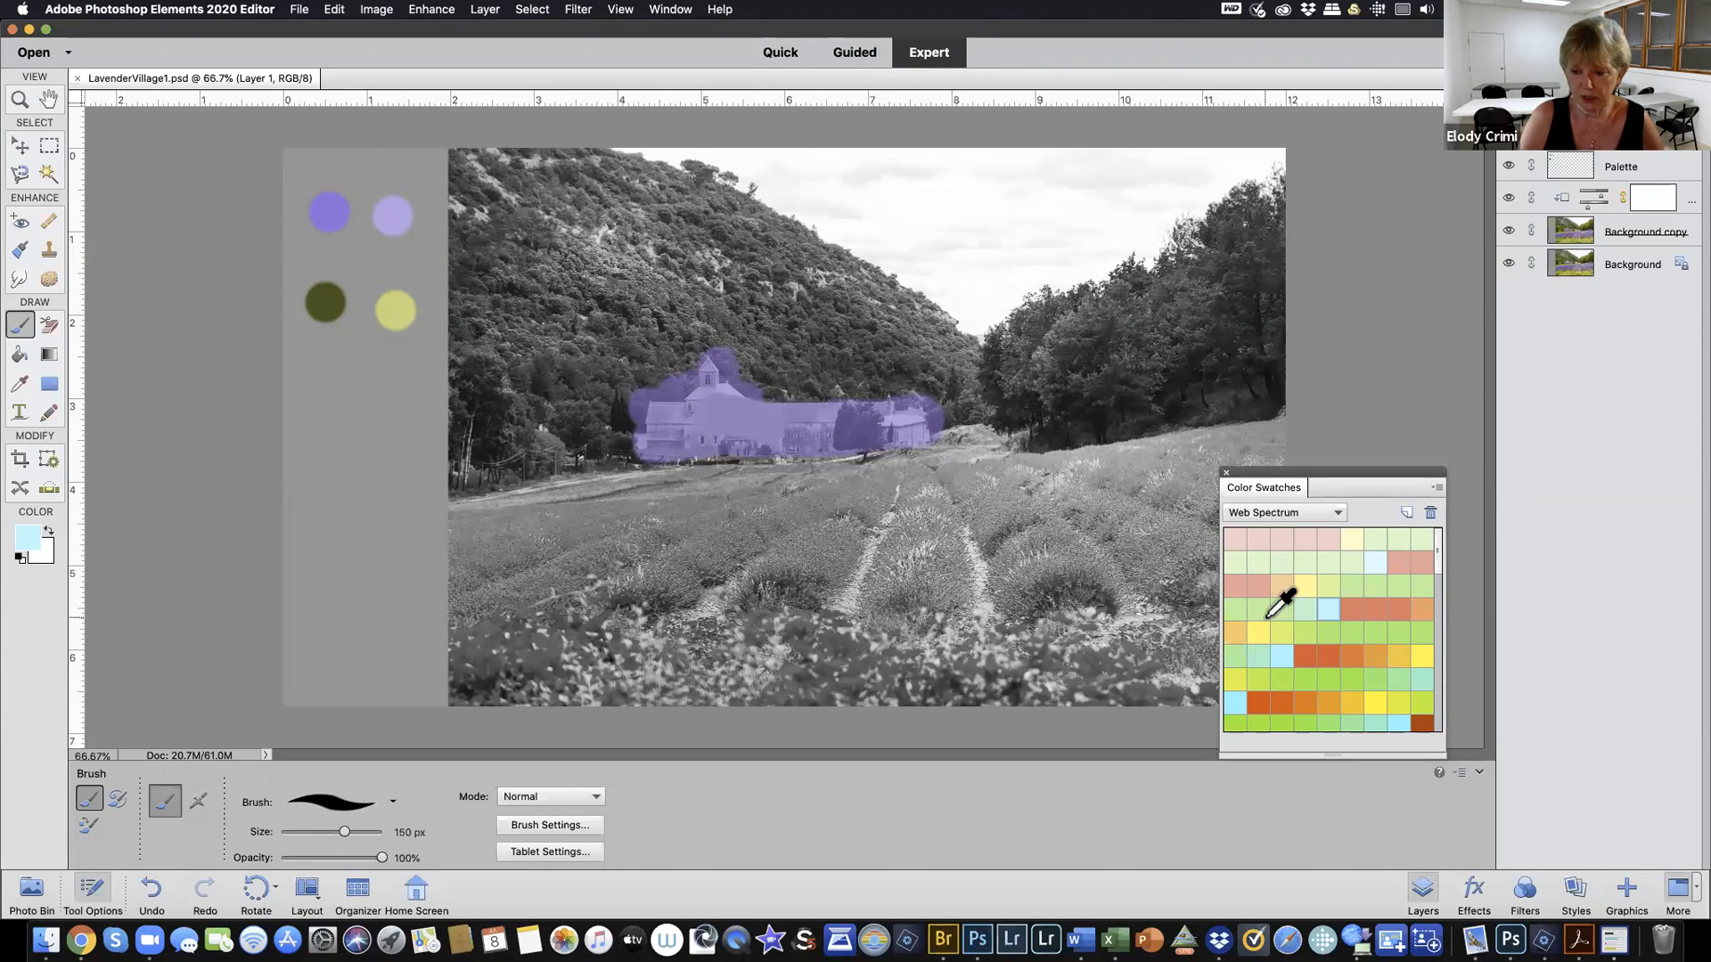
{"action": "left_click", "coordinate": [1327, 512]}
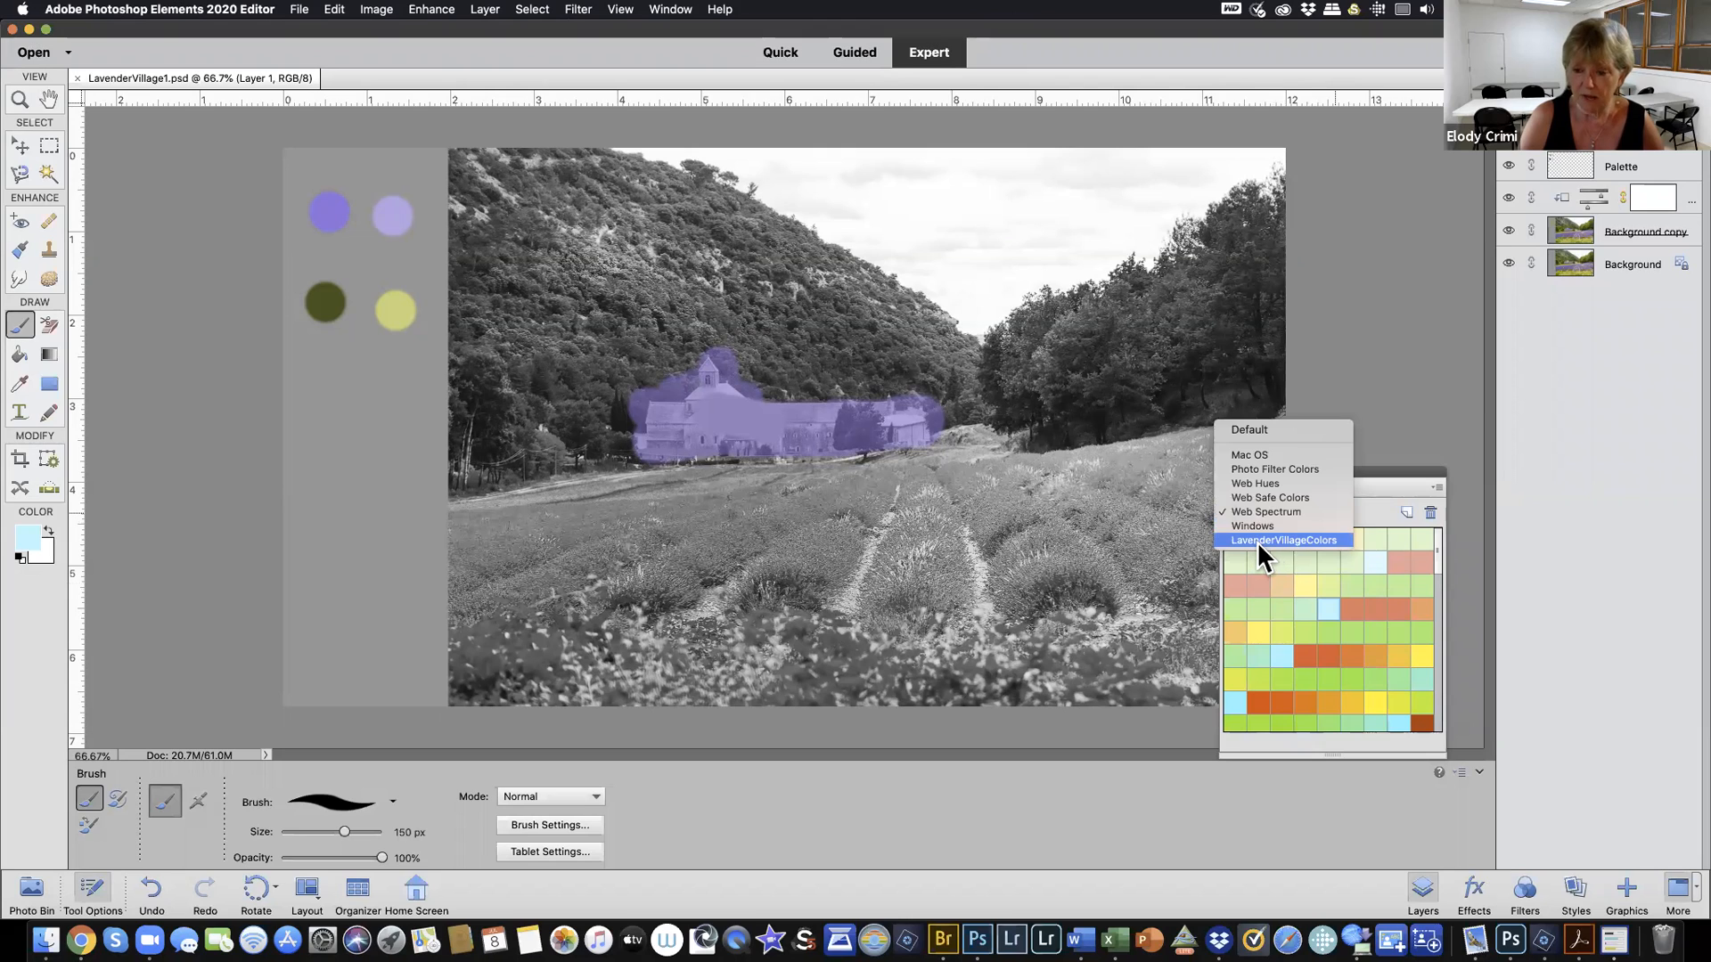
{"action": "left_click", "coordinate": [1297, 538]}
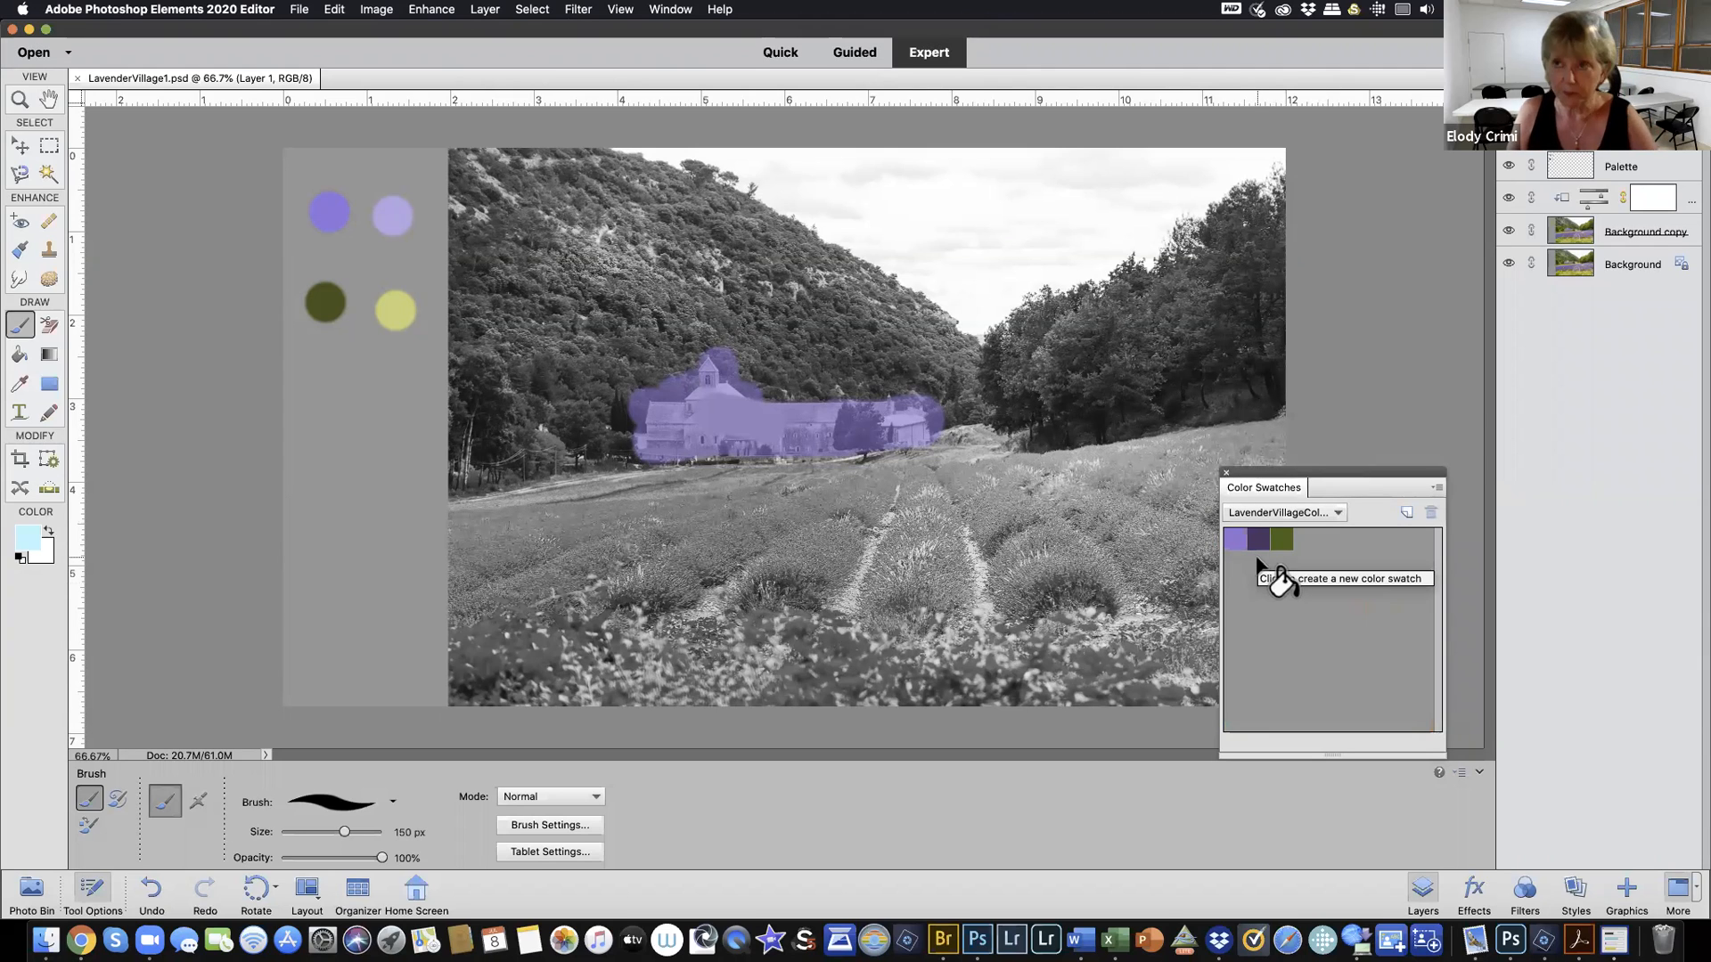
Switch the Color Swatches back to the Default set
{"action": "left_click", "coordinate": [1334, 510]}
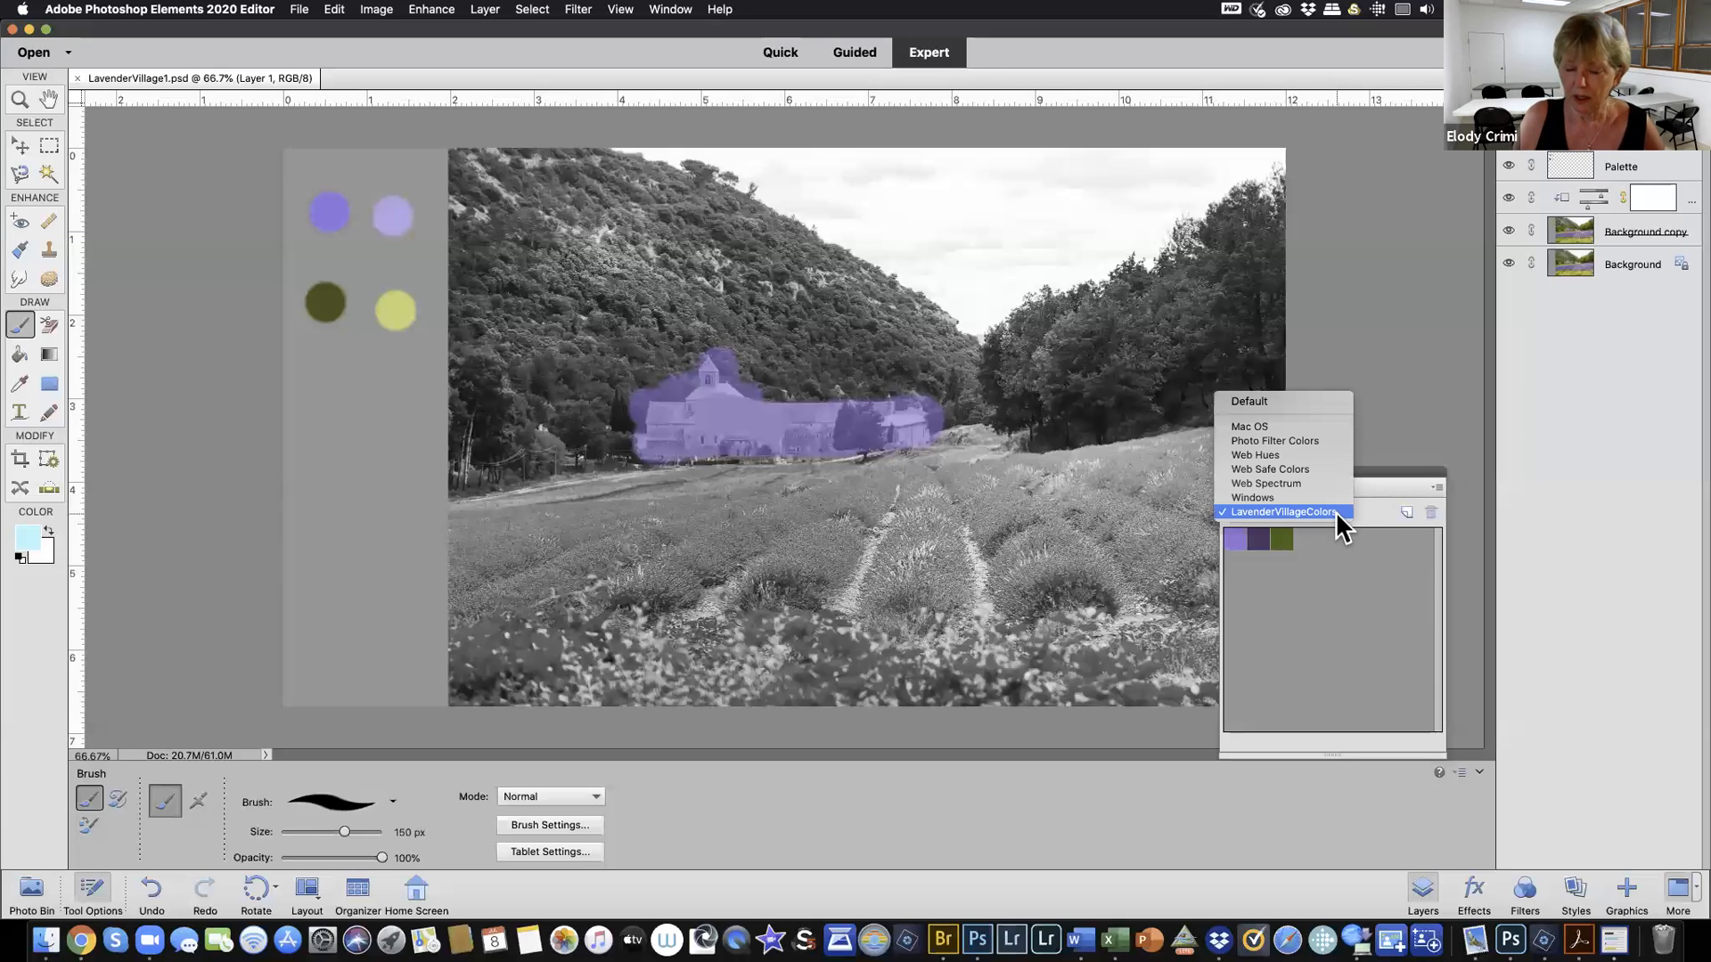
{"action": "left_click", "coordinate": [1275, 399]}
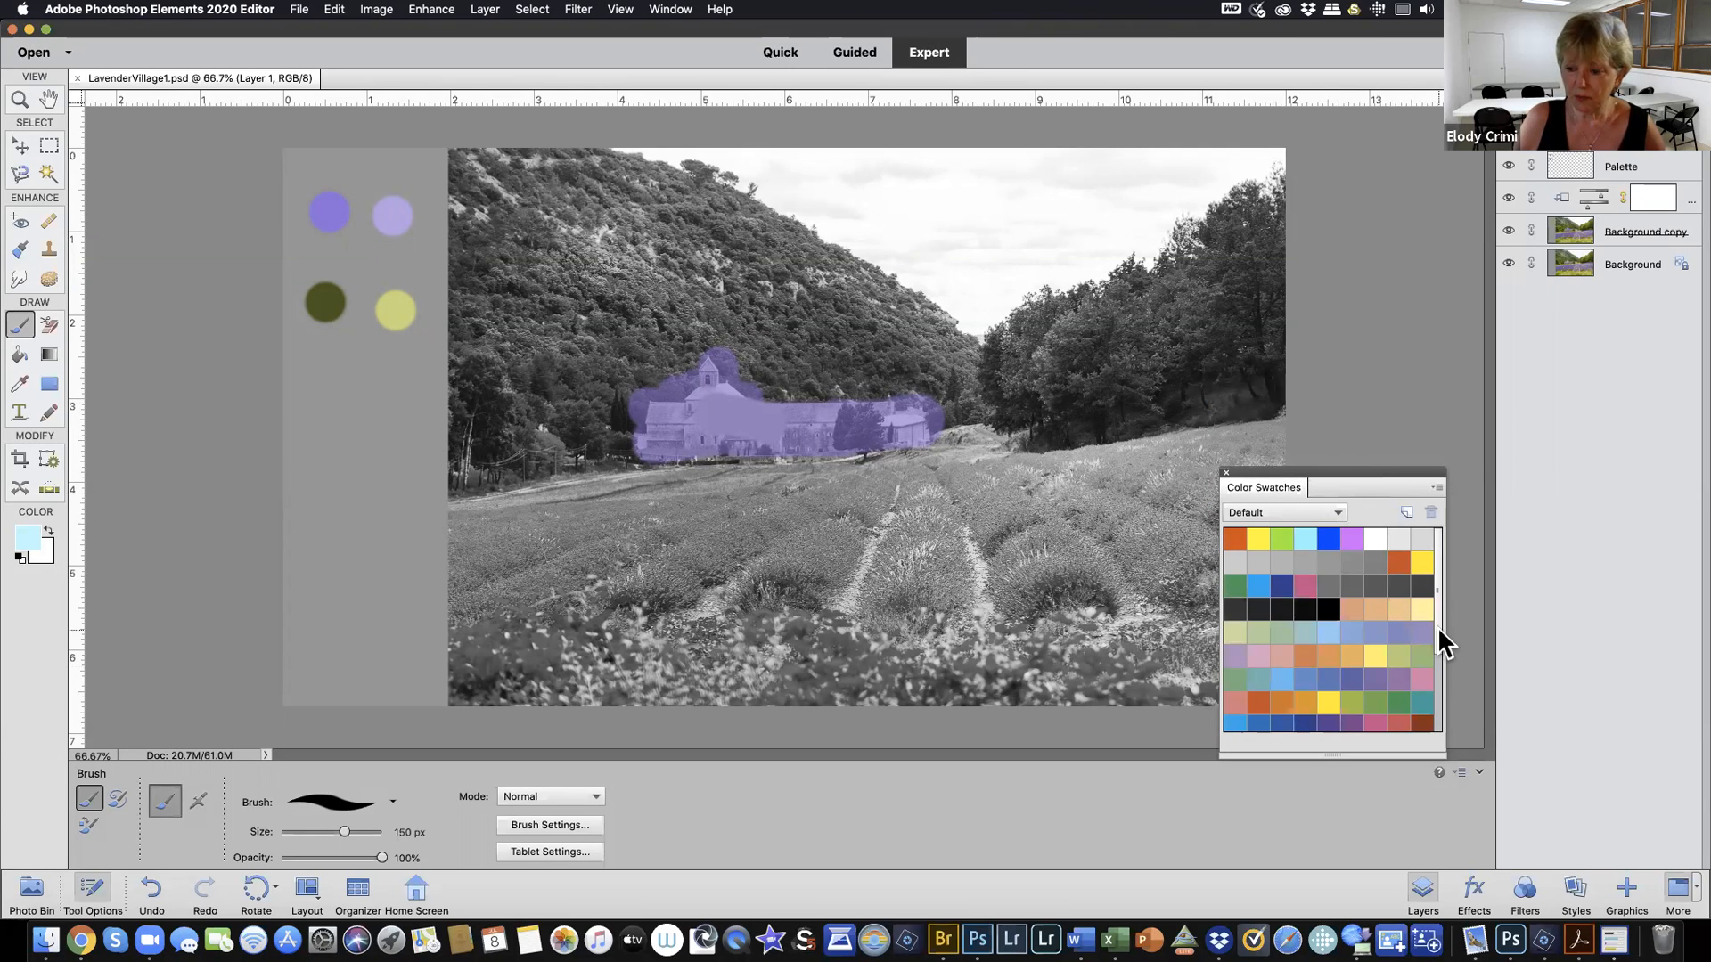
{"action": "scroll", "coordinate": [1438, 677], "scroll_direction": "down", "scroll_amount": 1}
{"action": "scroll", "coordinate": [1438, 677], "scroll_direction": "down", "scroll_amount": 4}
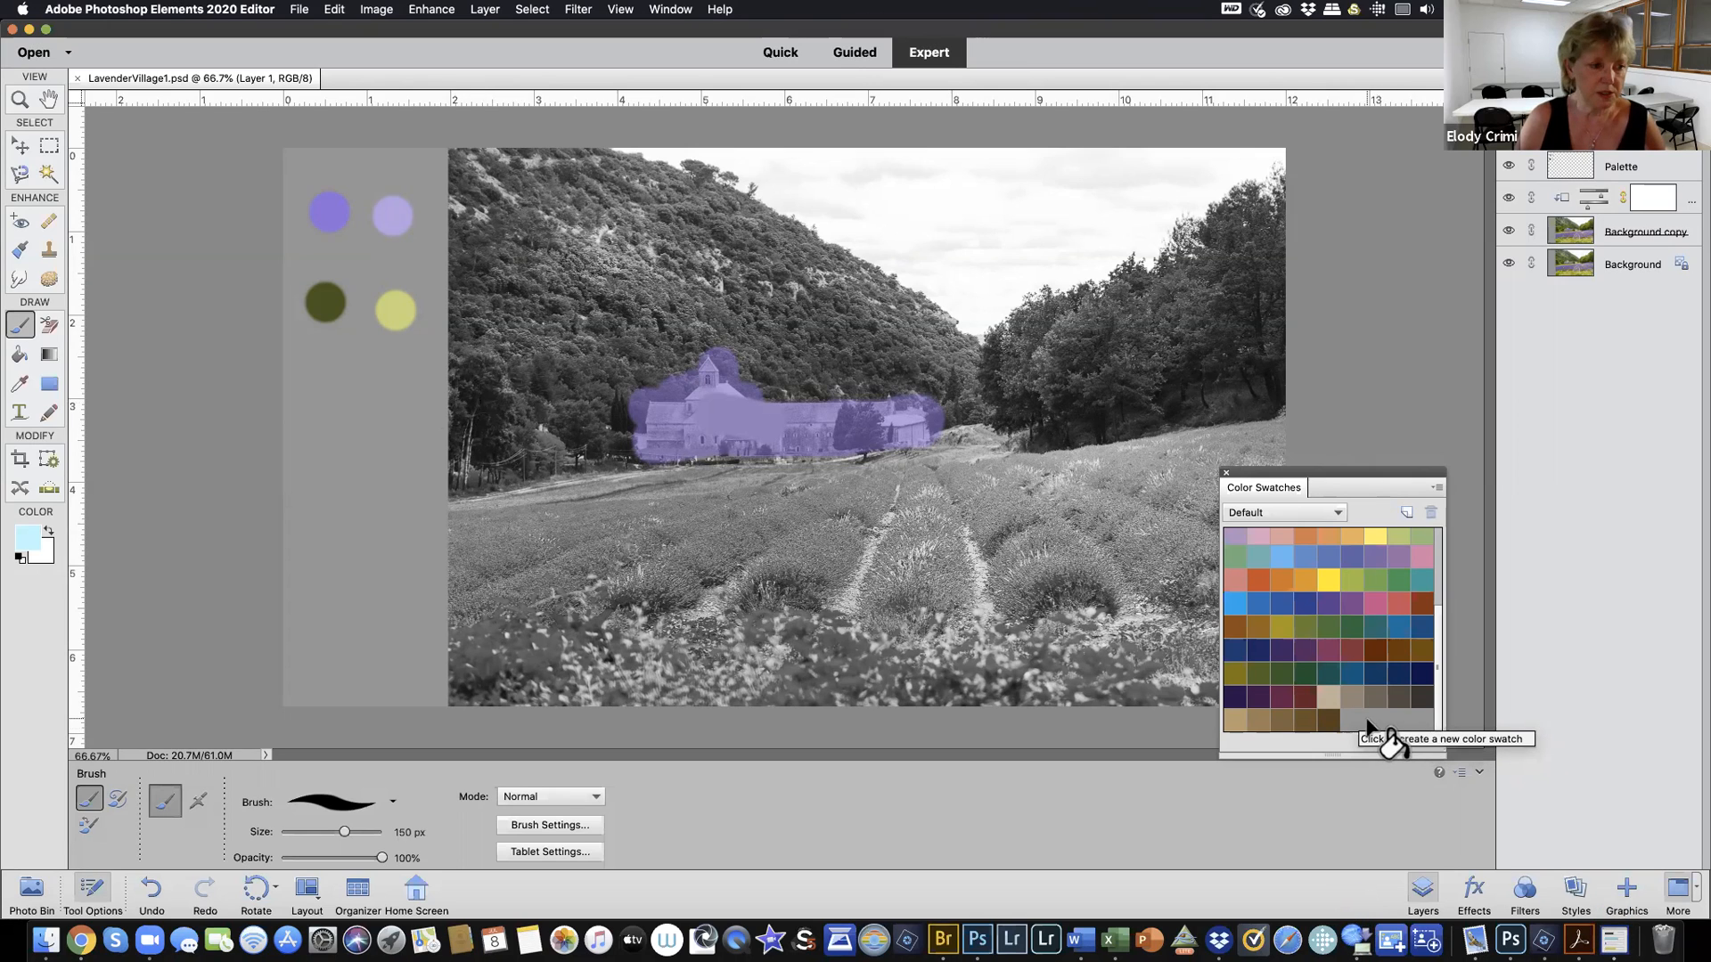
Sample the darker purple dot of the painted palette and add it to the Default swatches as Purple1
{"action": "left_click", "coordinate": [20, 384]}
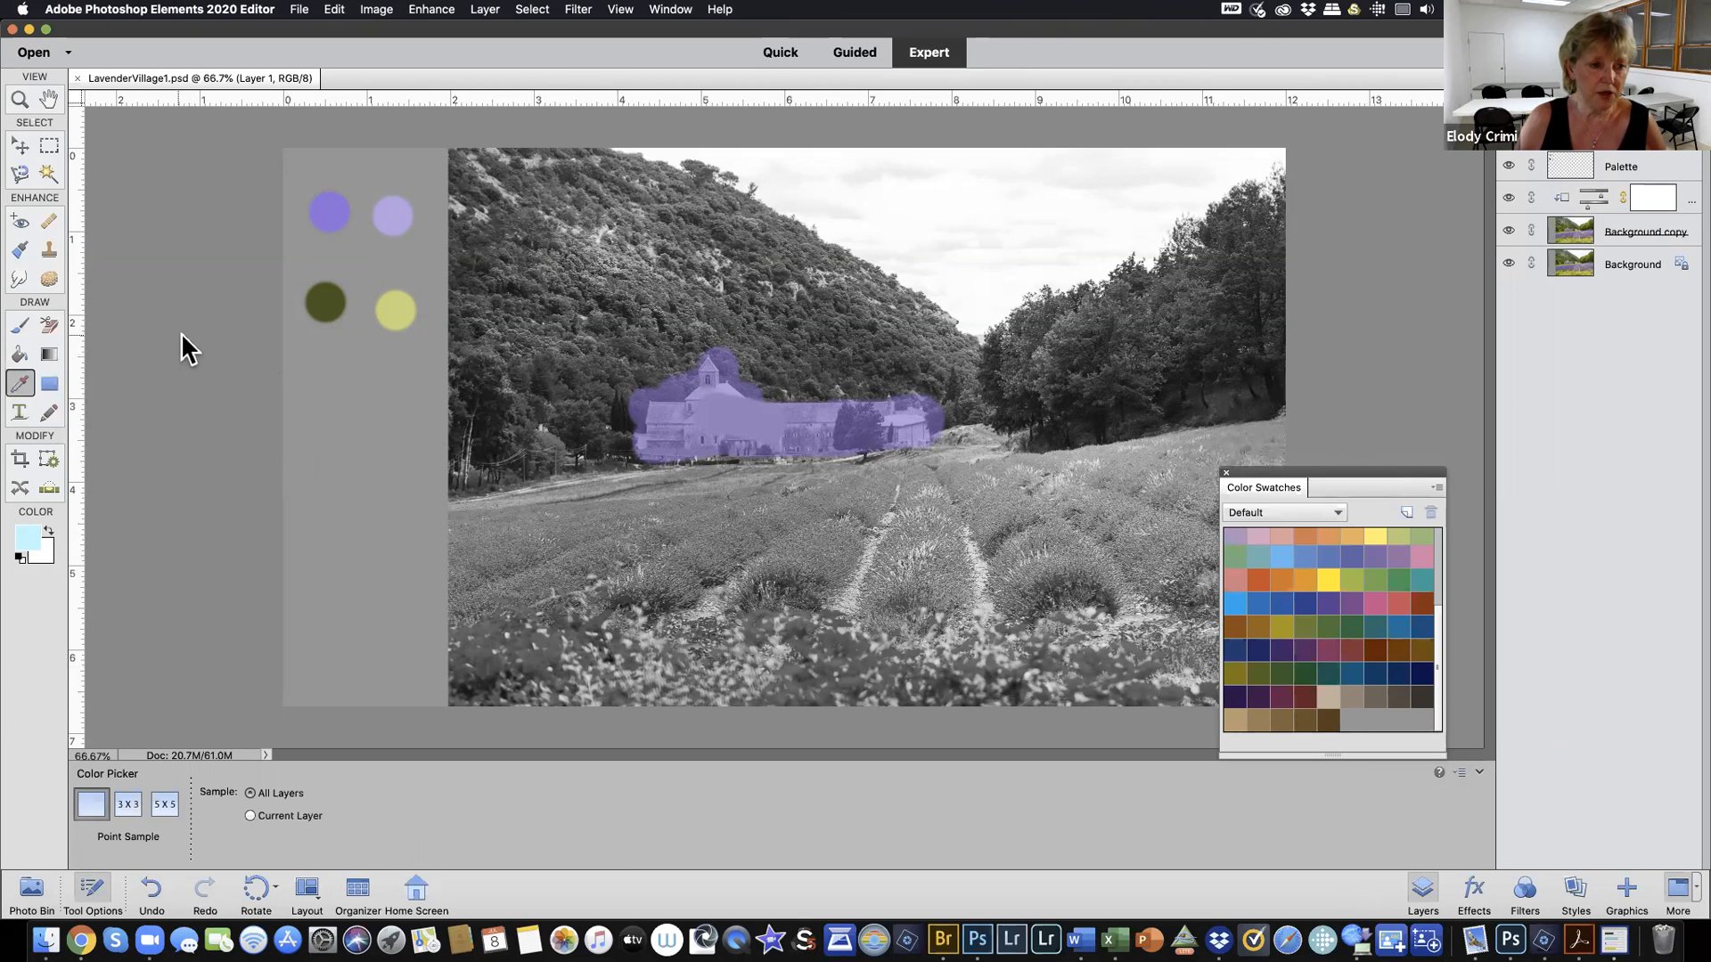
{"action": "left_click", "coordinate": [328, 211]}
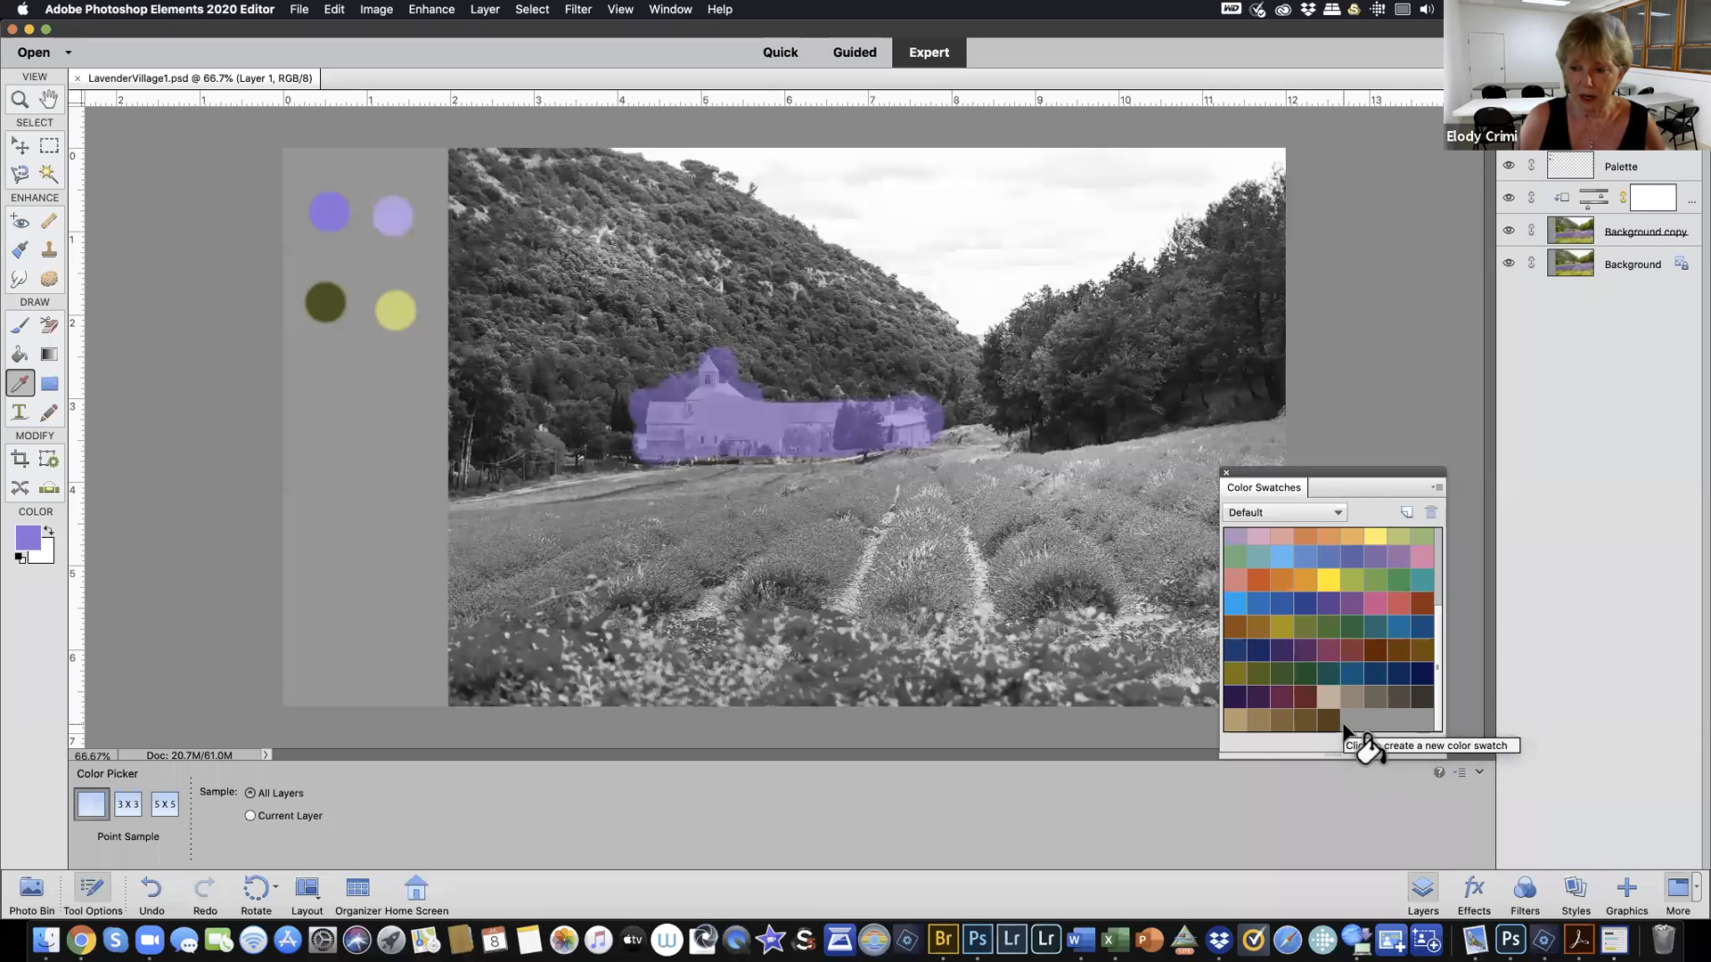
{"action": "left_click", "coordinate": [1435, 486]}
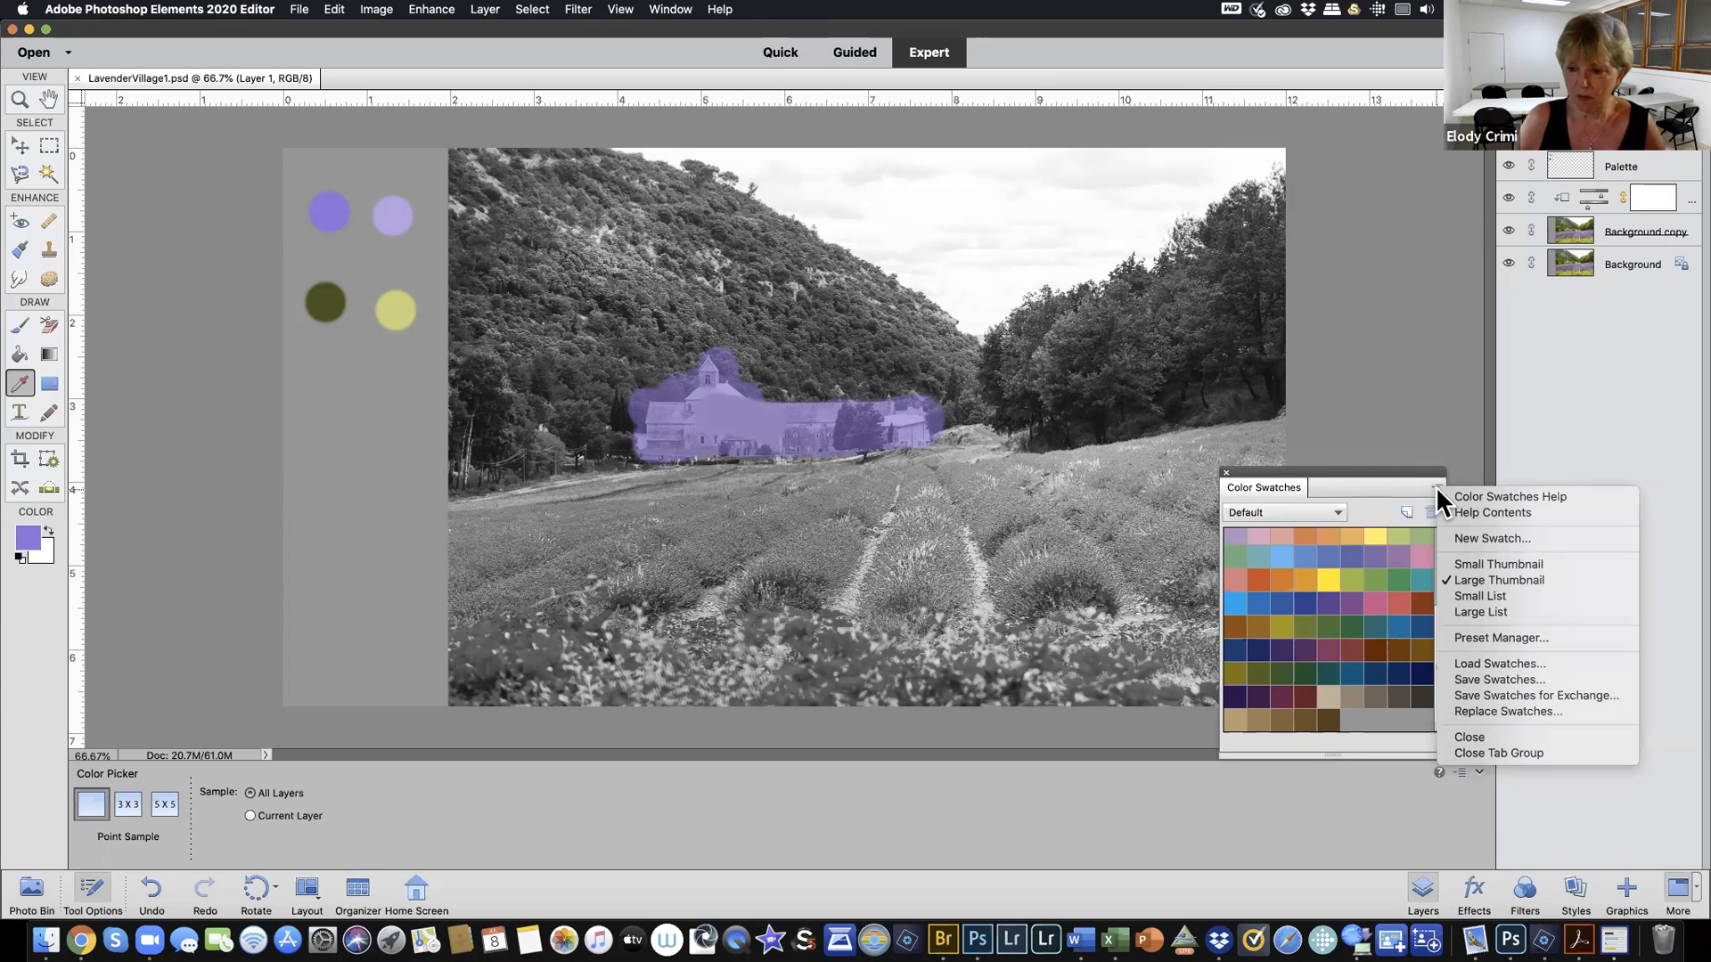
{"action": "left_click", "coordinate": [1462, 538]}
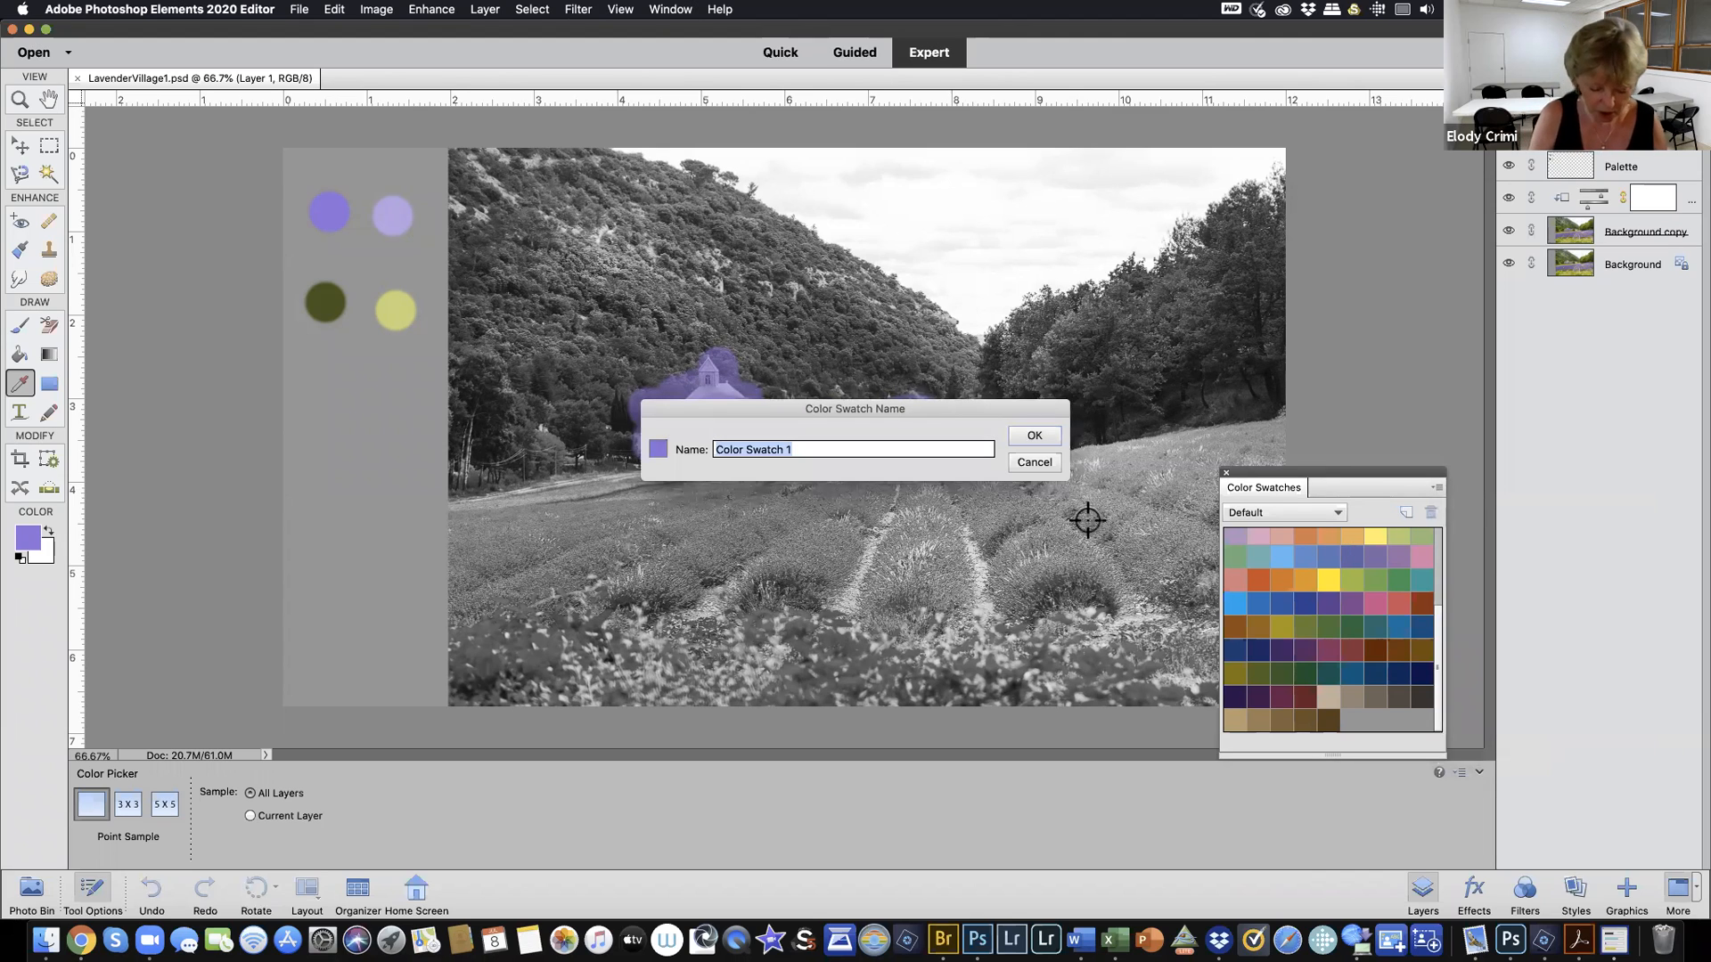
{"action": "type", "text": "Purple1"}
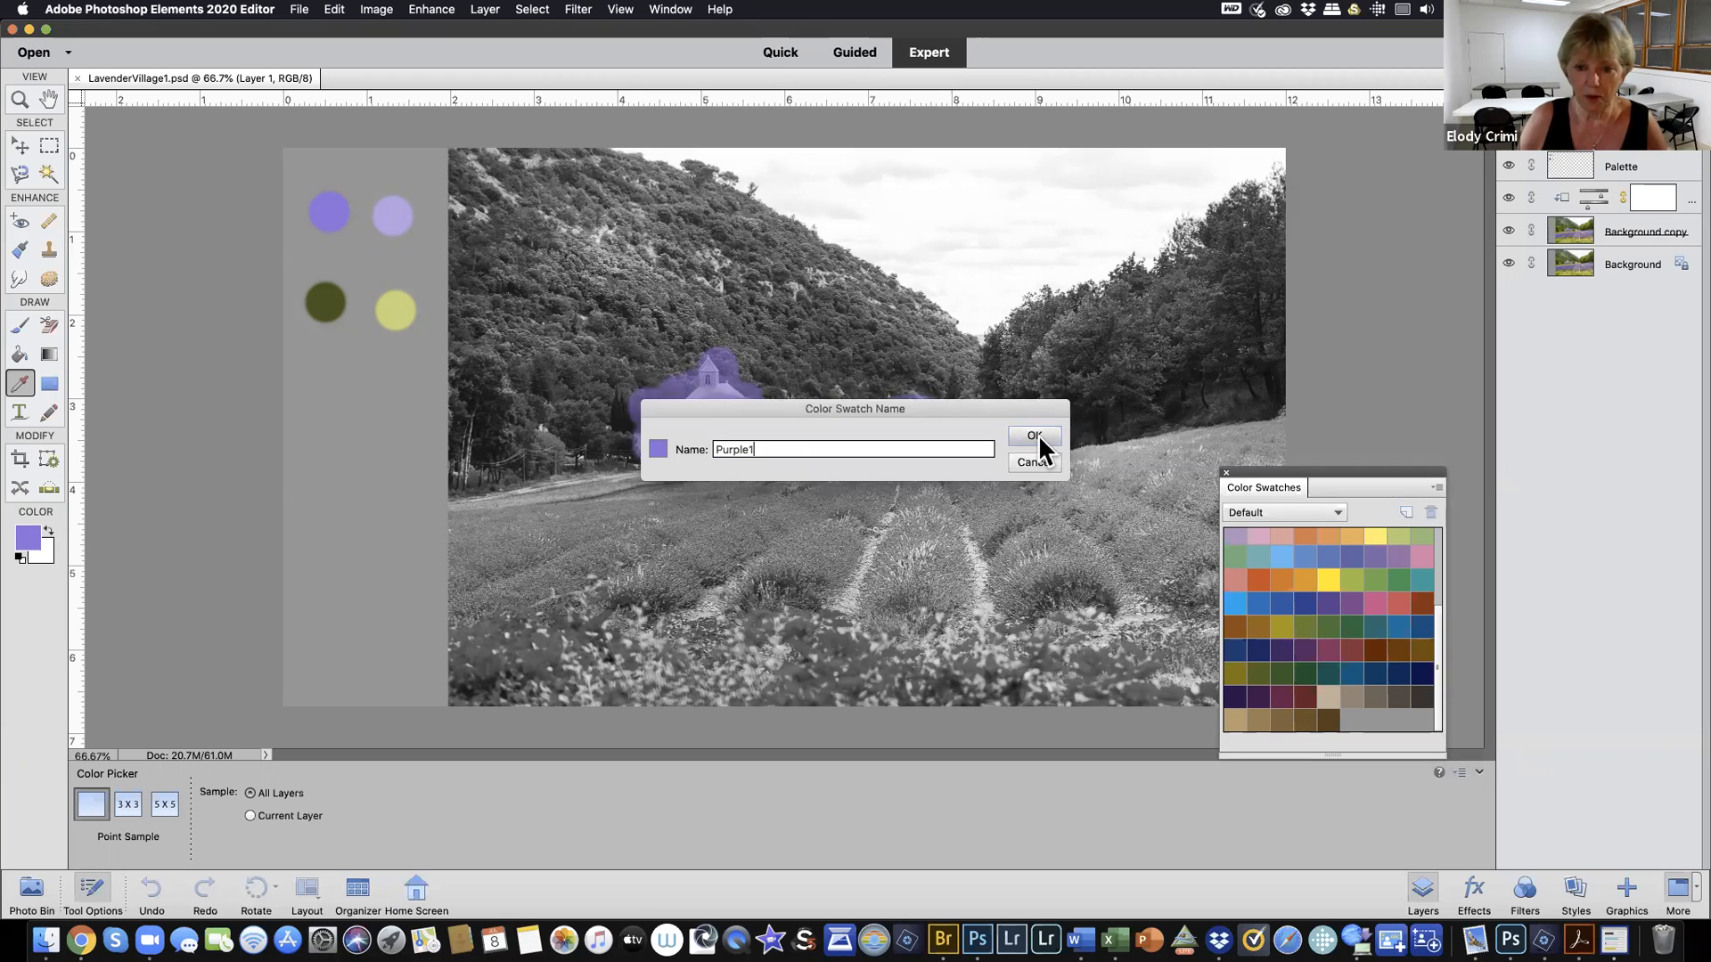
{"action": "left_click", "coordinate": [1038, 434]}
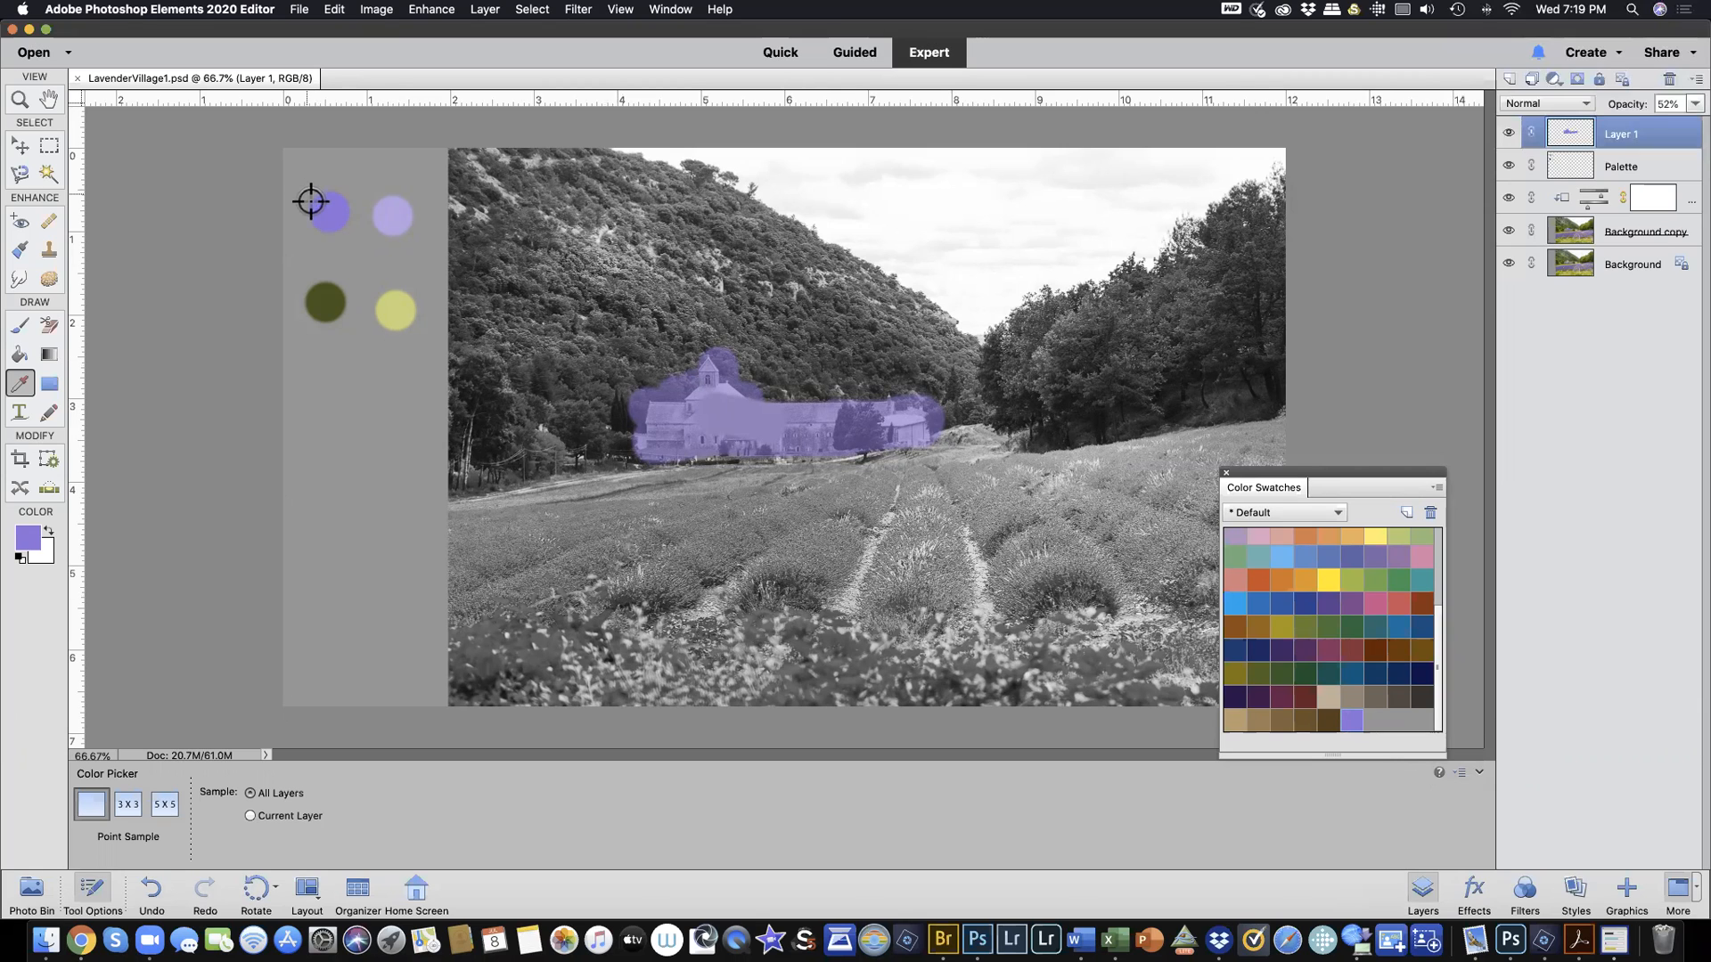
Sample the dark green palette dot and add it to the Default swatches as Green1
{"action": "left_click", "coordinate": [326, 304]}
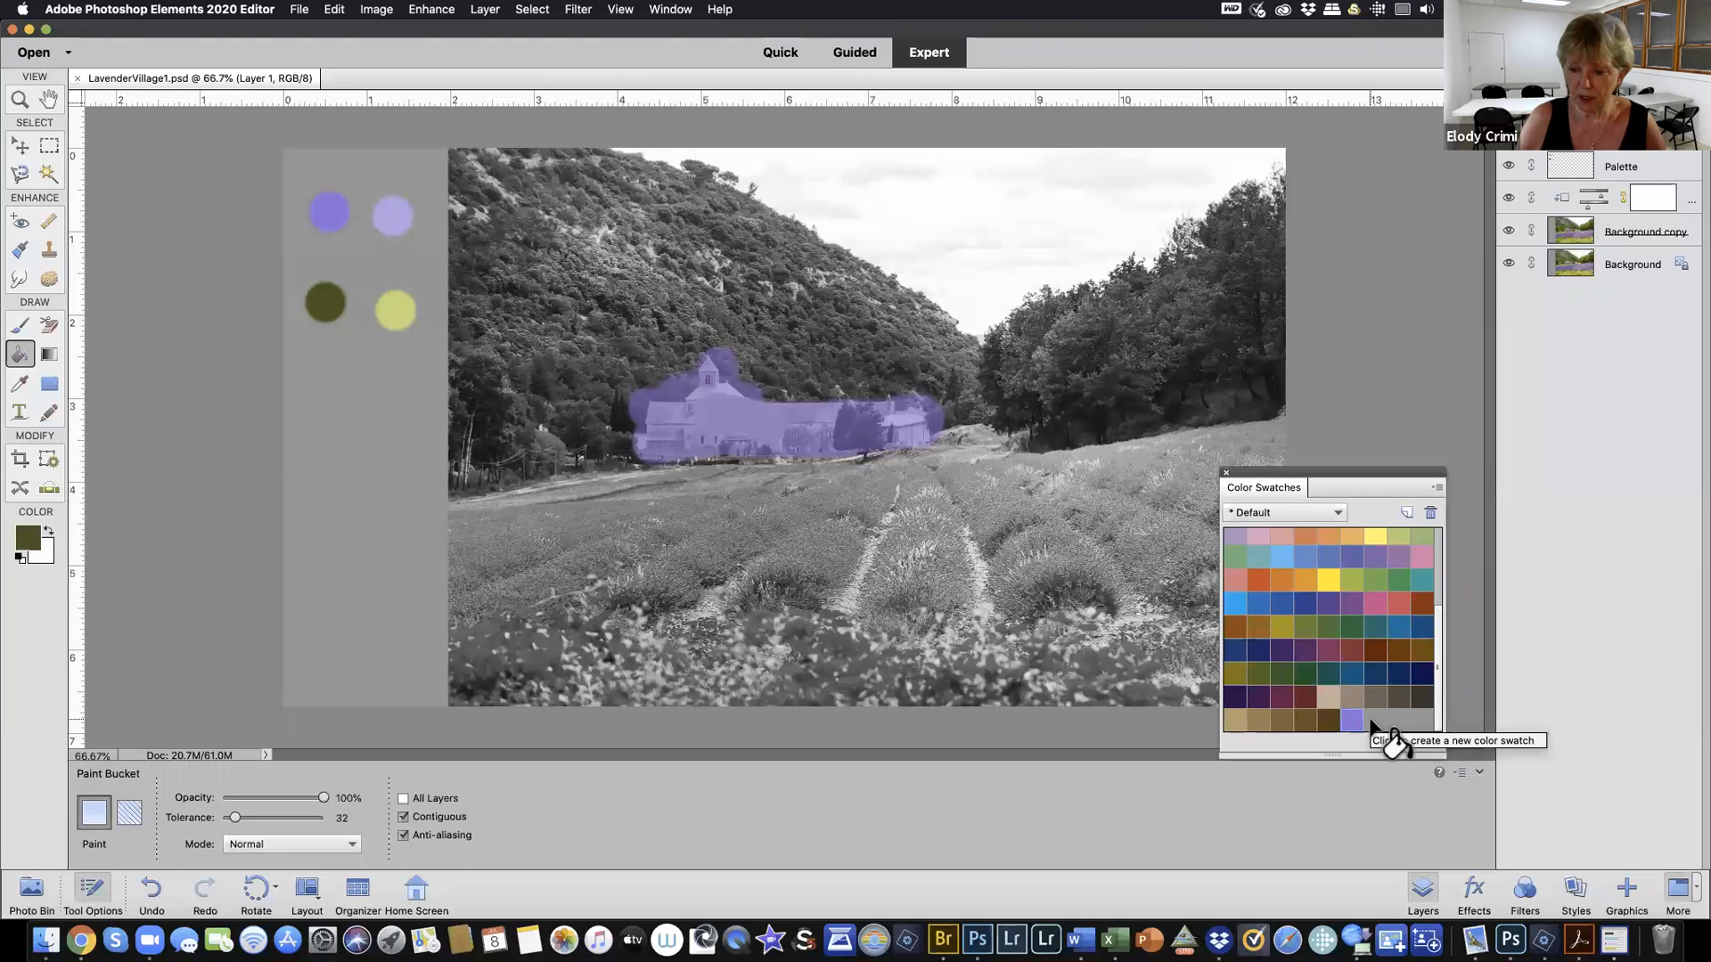
{"action": "left_click", "coordinate": [1372, 723]}
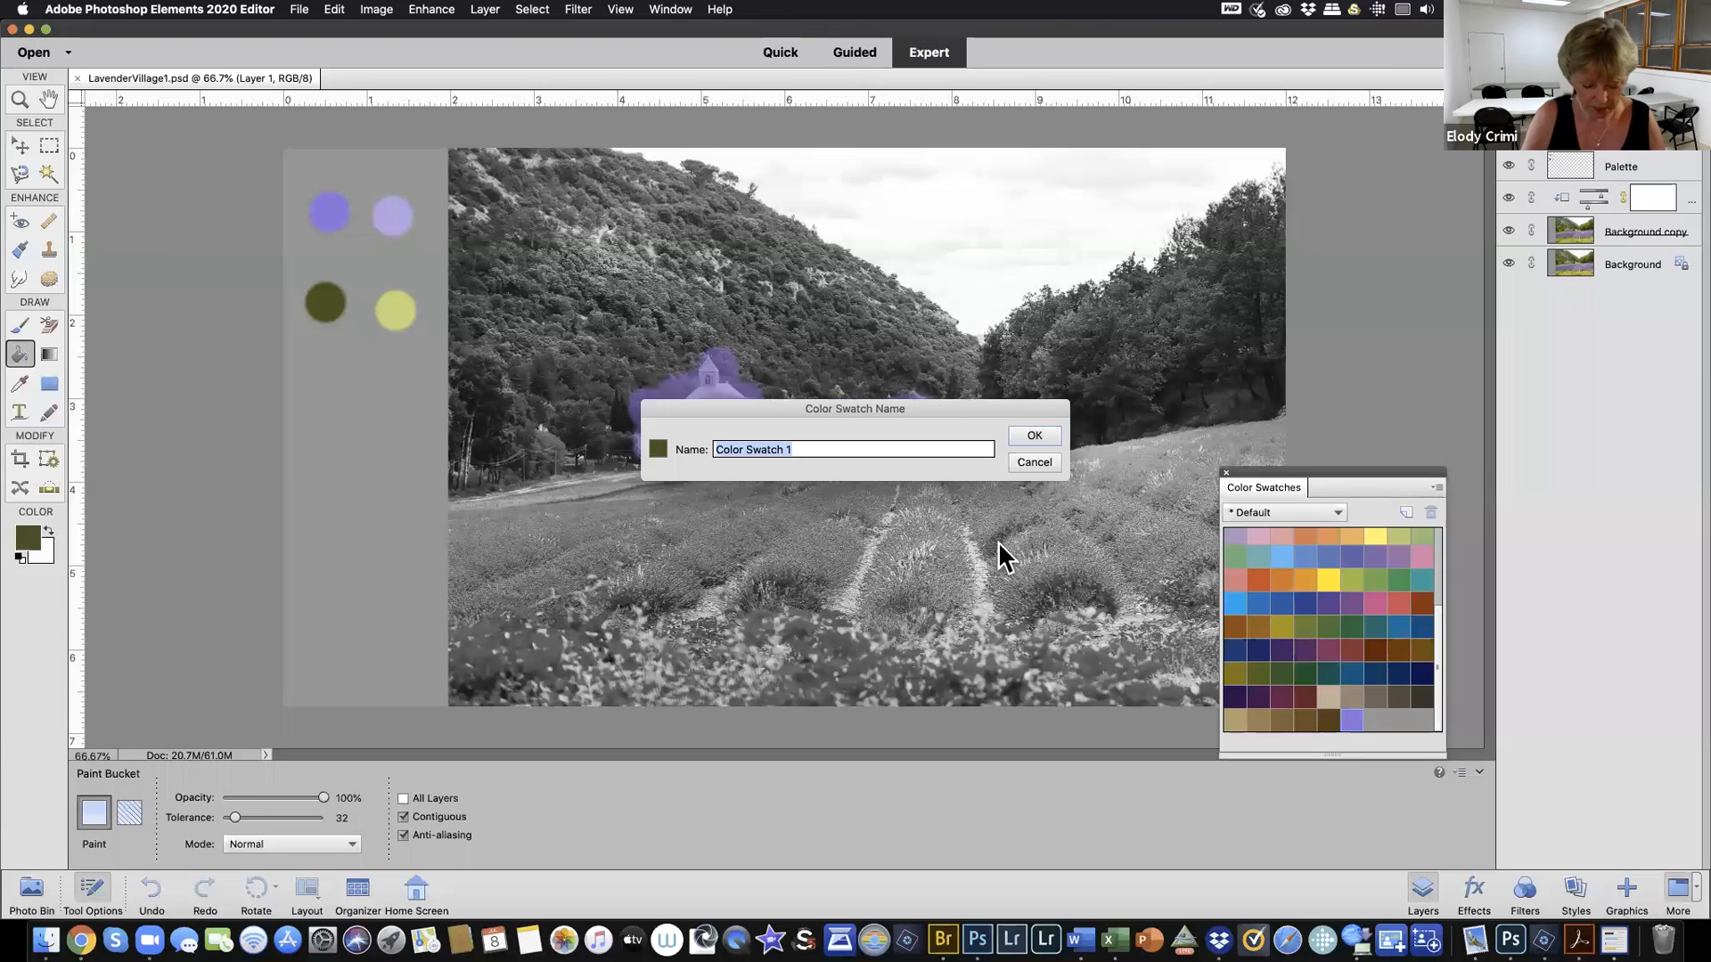
{"action": "type", "text": "Green1"}
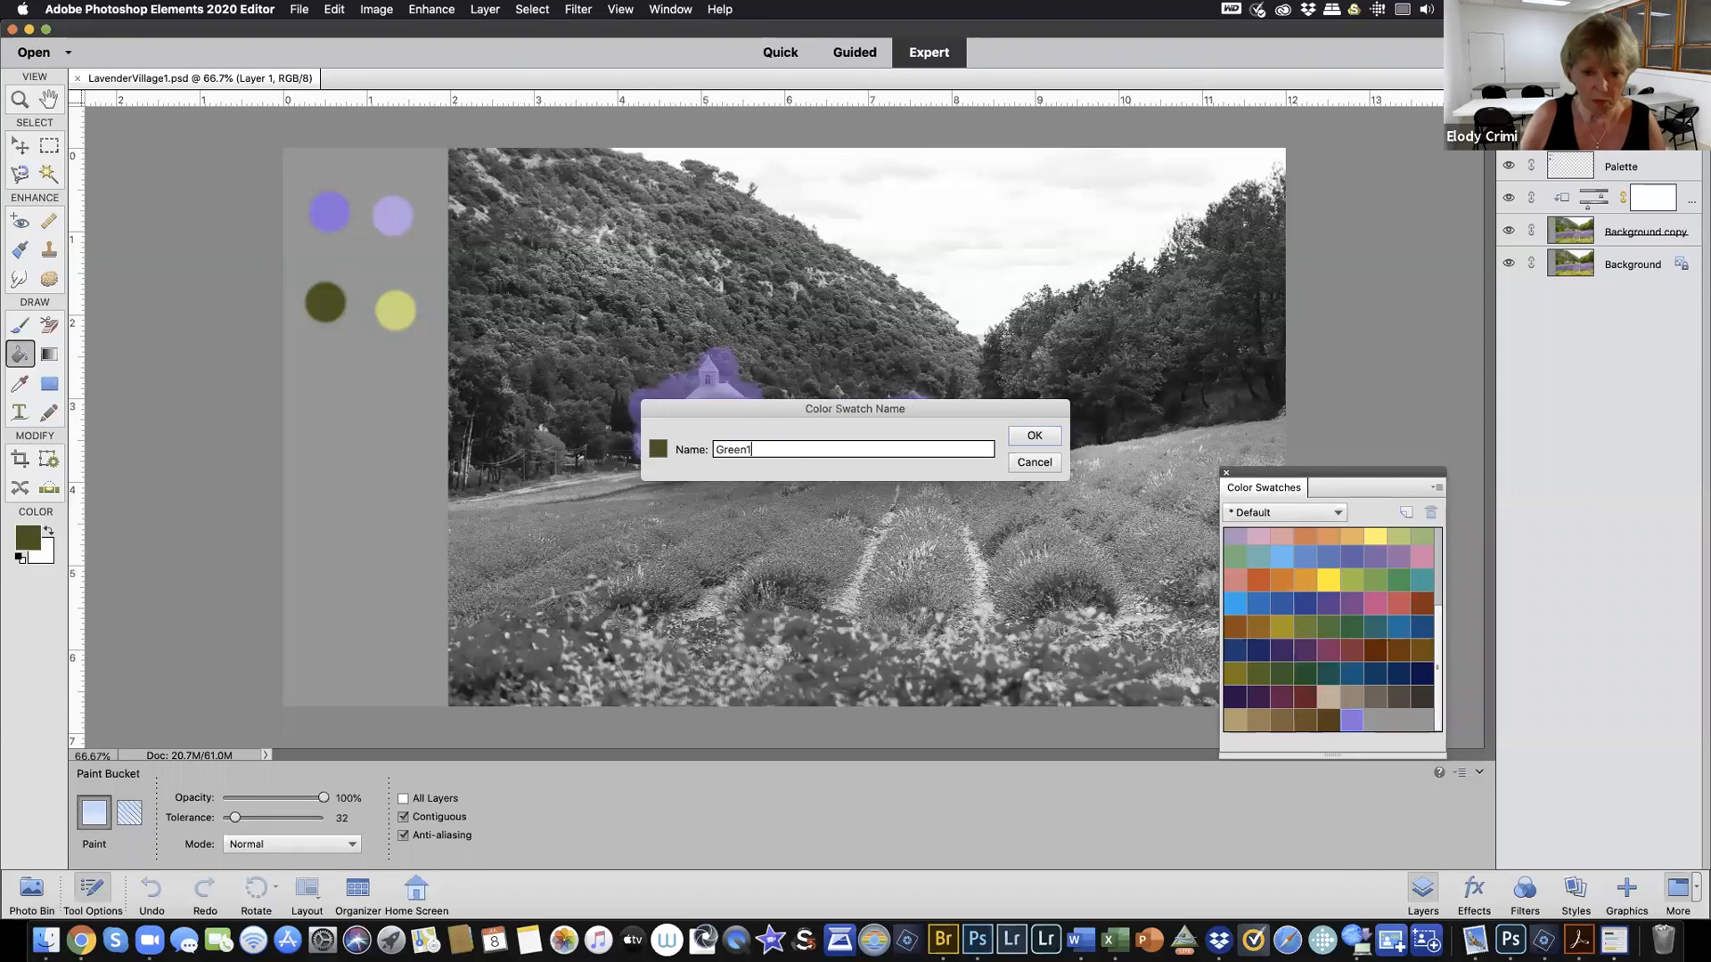
{"action": "left_click", "coordinate": [1047, 433]}
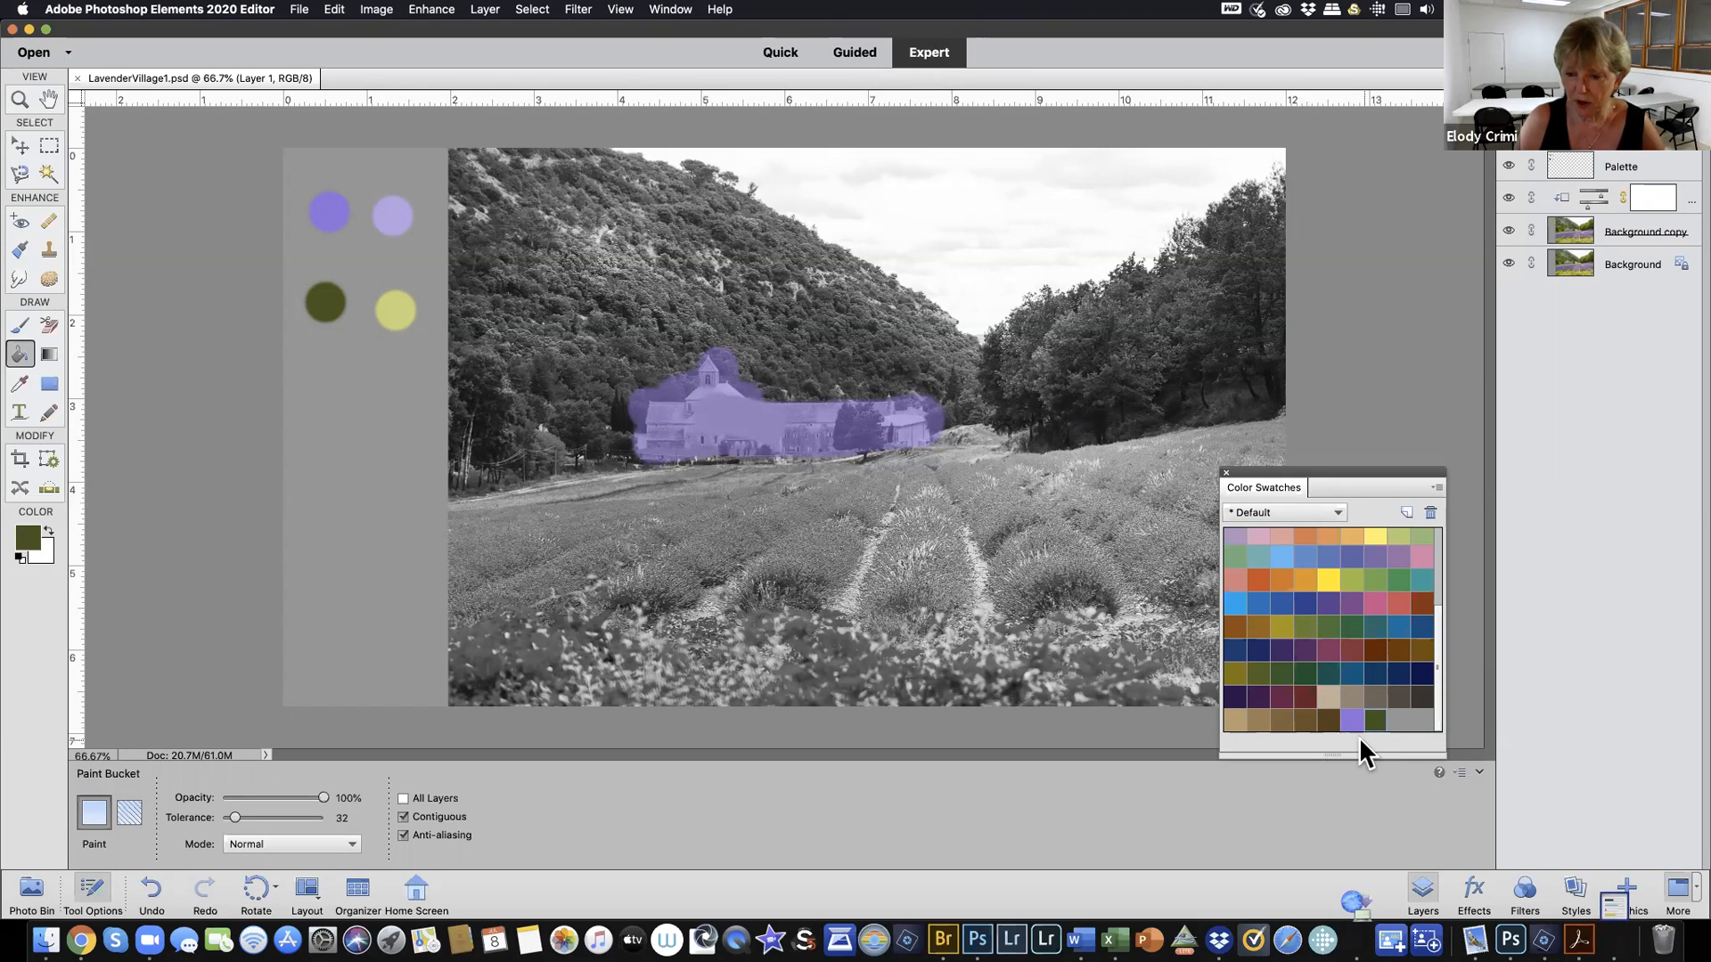
Open the Preset Manager for swatches and select the Purple1 and Green1 swatches at the end of the set
{"action": "left_click", "coordinate": [1329, 509]}
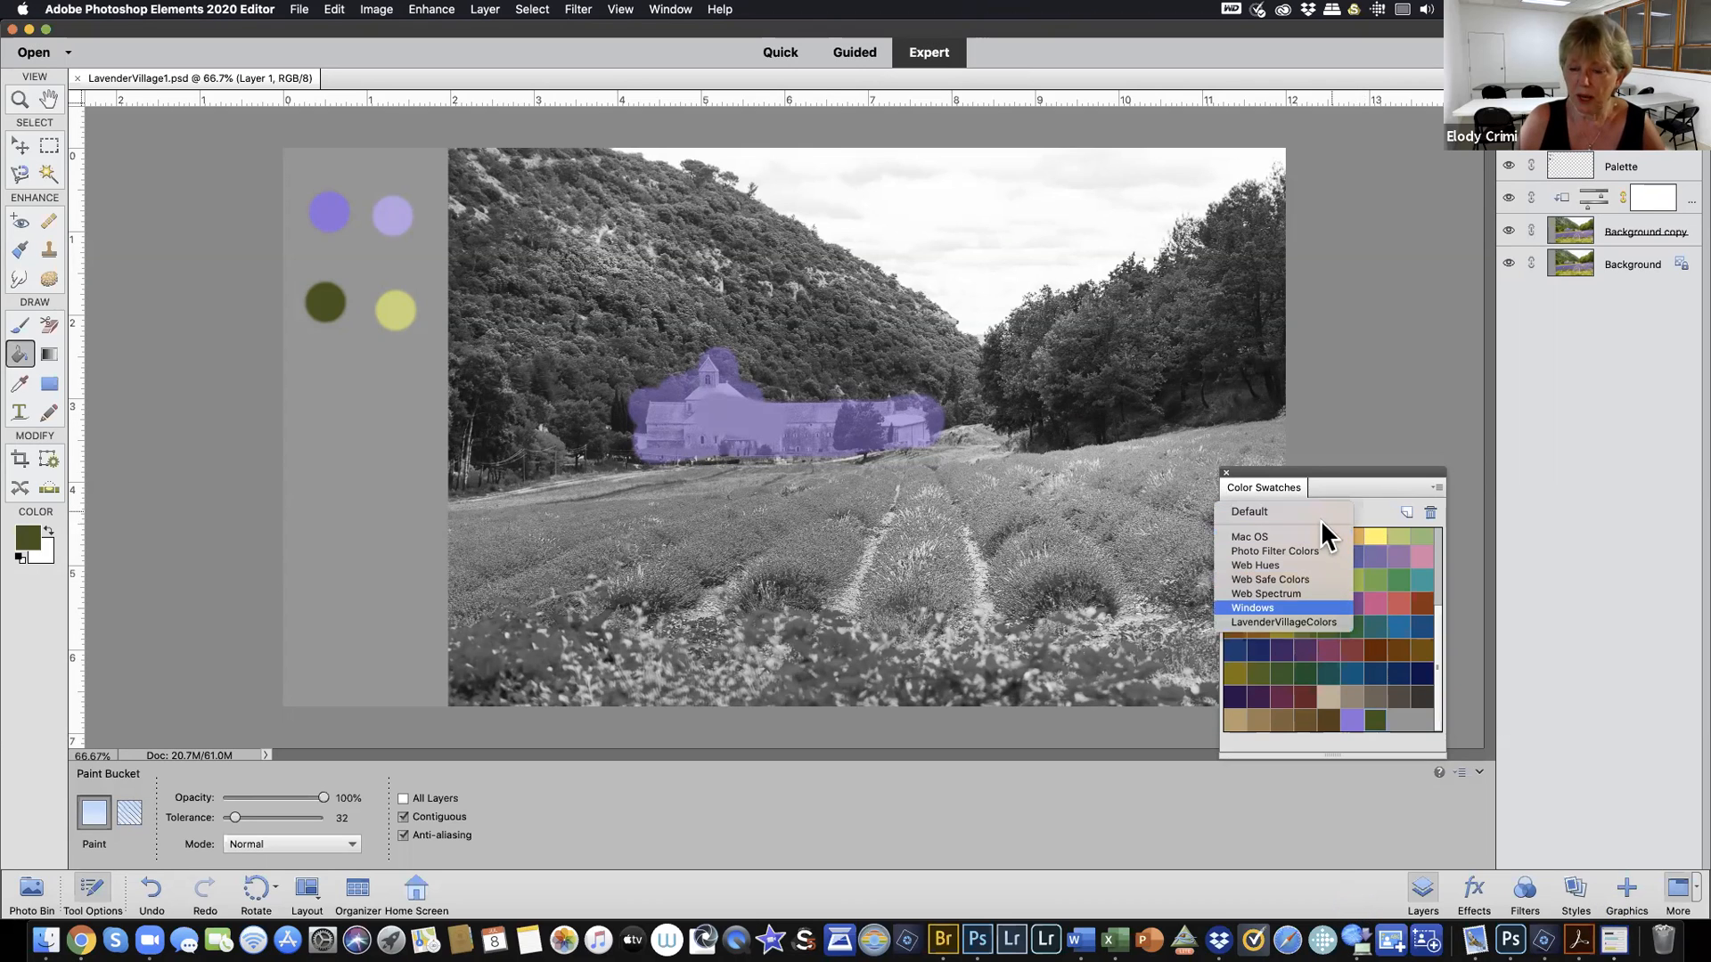
{"action": "left_click", "coordinate": [1380, 505]}
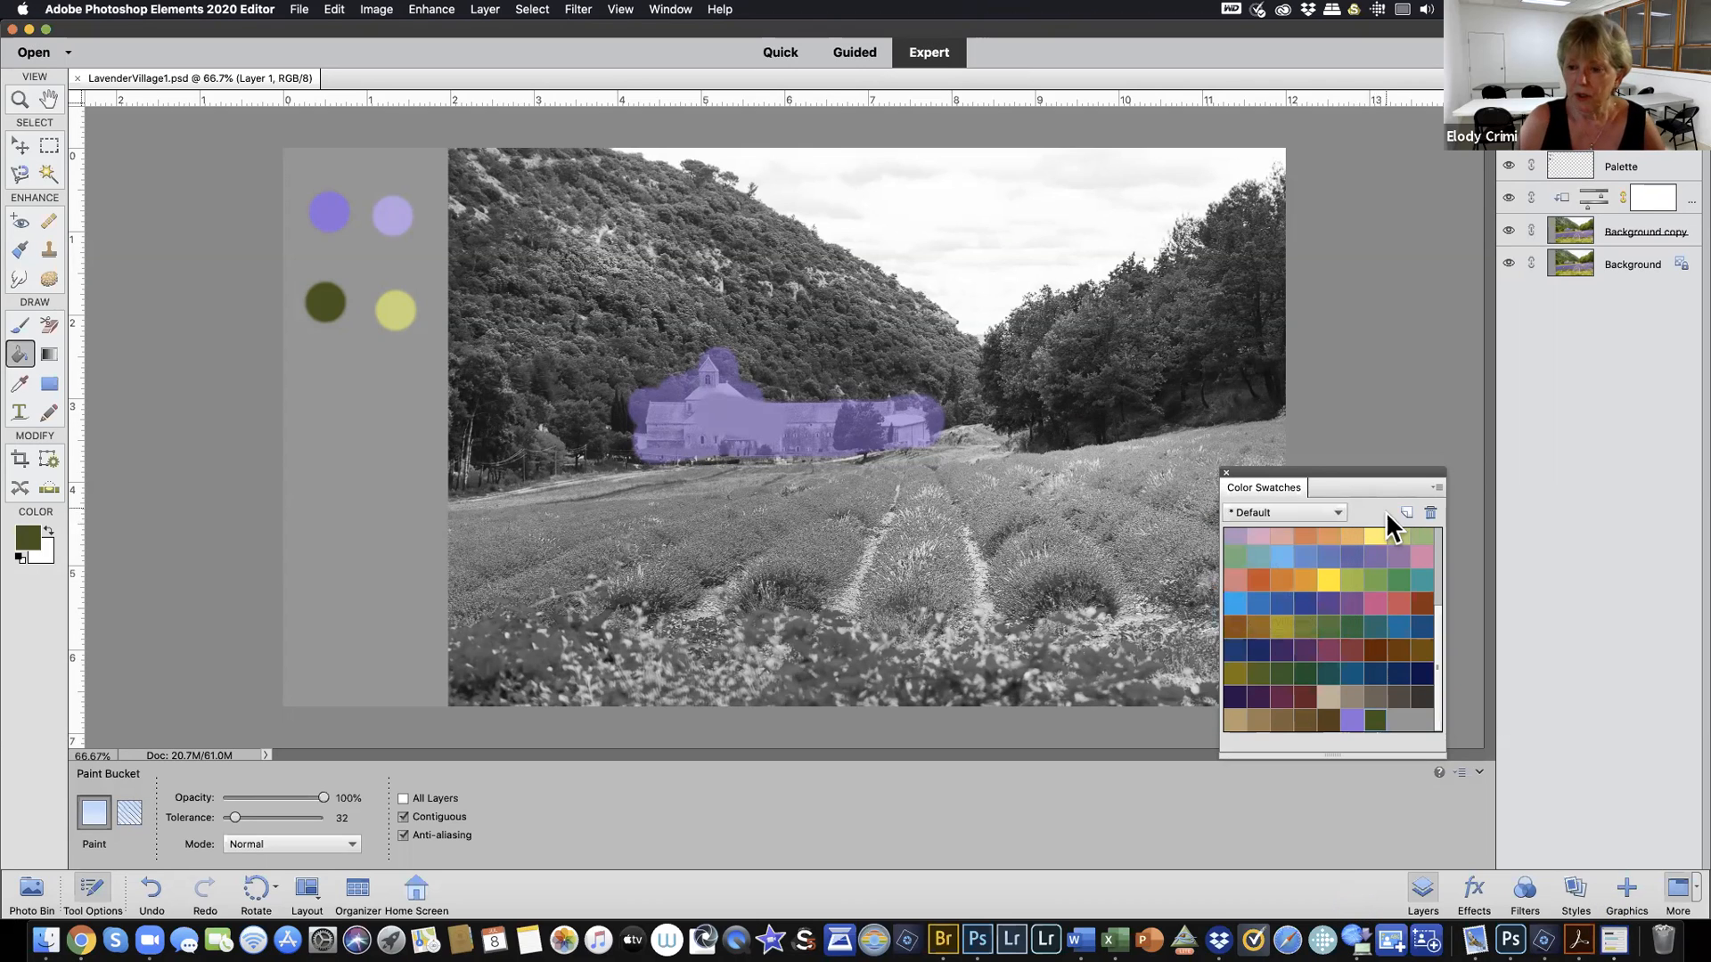
{"action": "left_click", "coordinate": [1437, 487]}
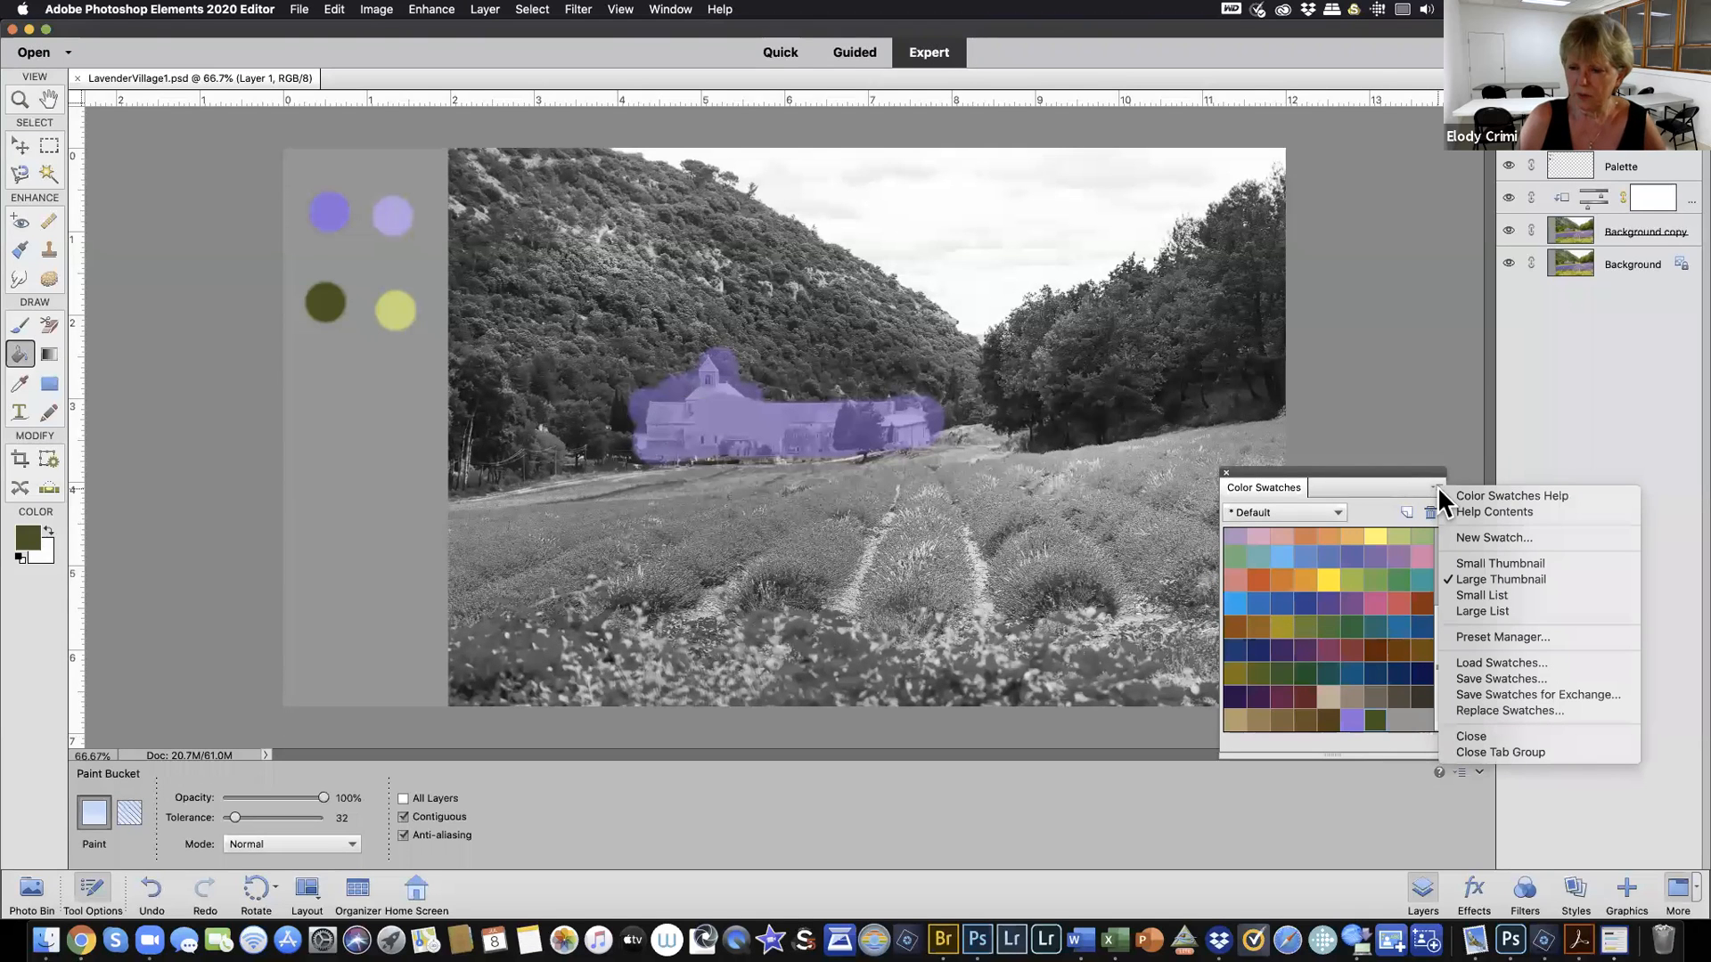
{"action": "left_click", "coordinate": [1457, 637]}
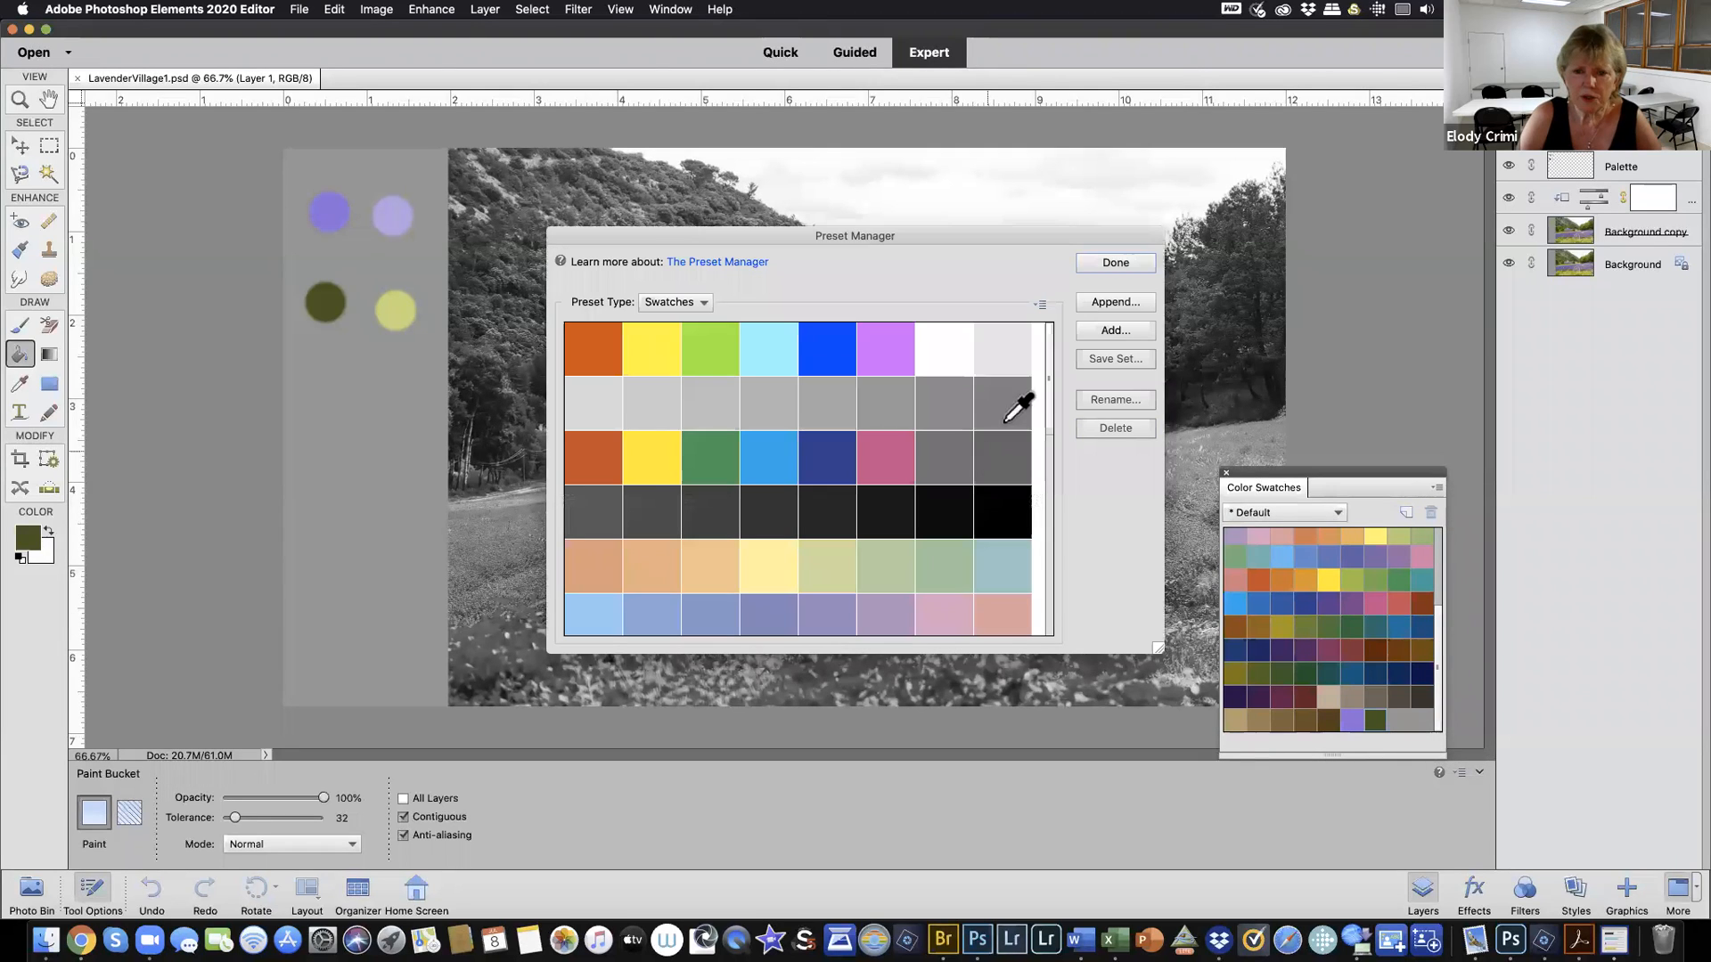
{"action": "left_click_drag", "start_coordinate": [1050, 401], "coordinate": [1041, 655]}
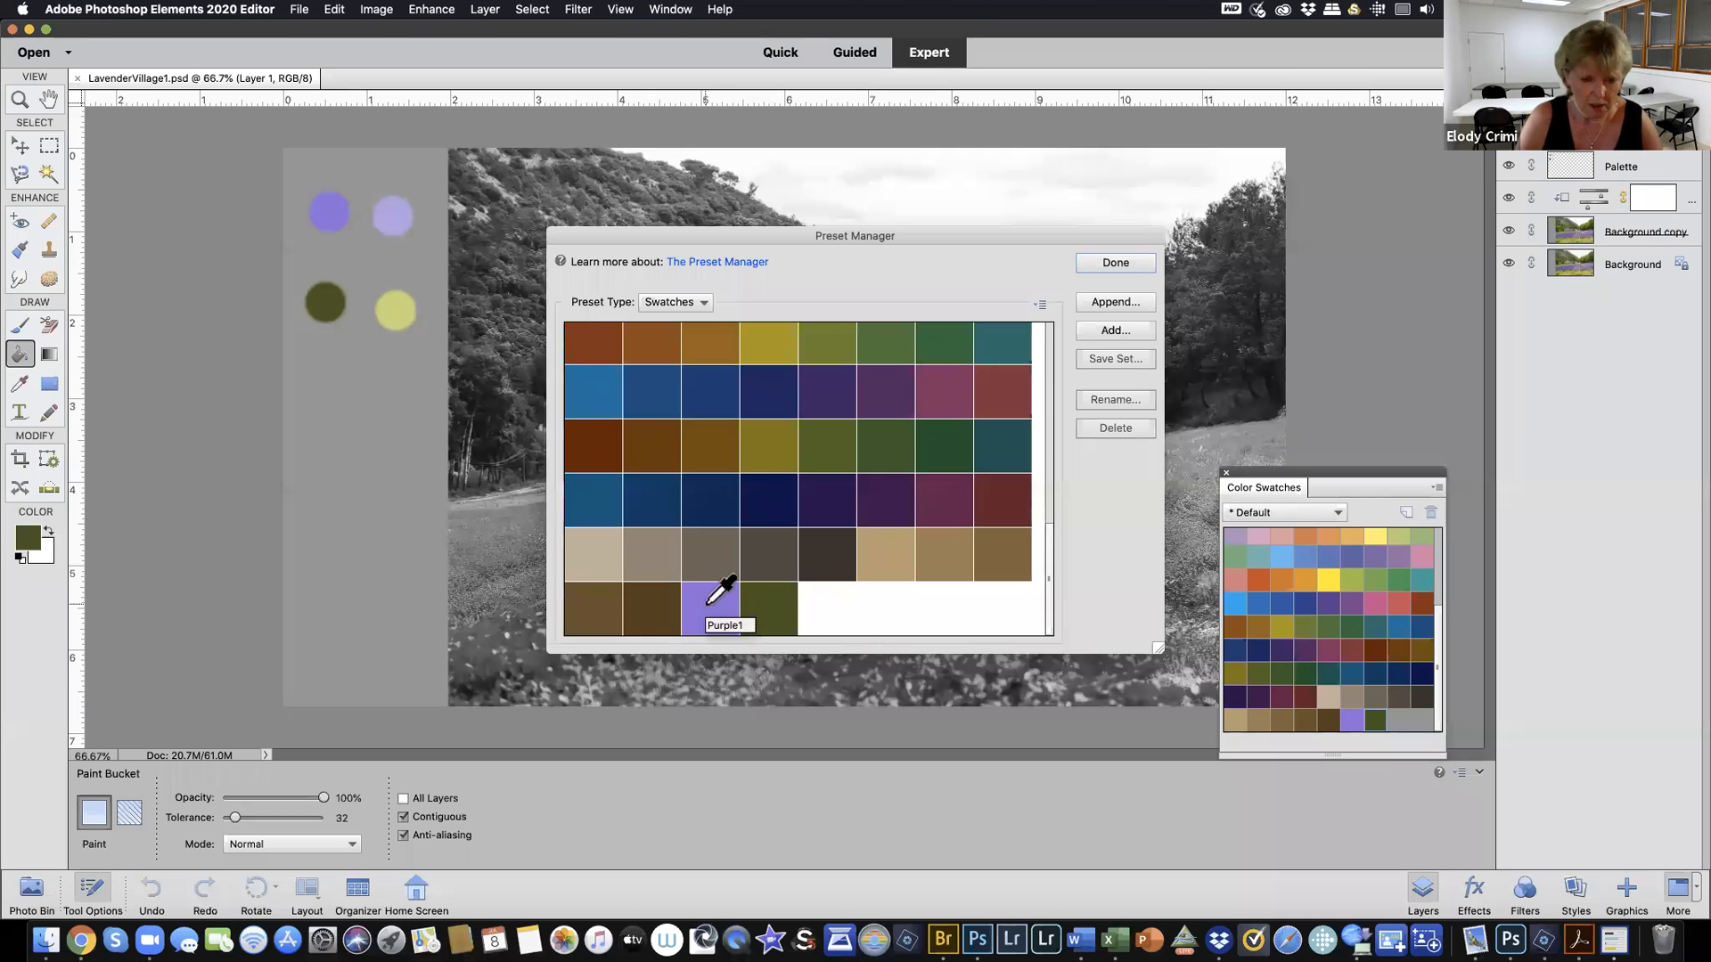
{"action": "right_click", "coordinate": [713, 599]}
{"action": "left_click", "coordinate": [762, 592]}
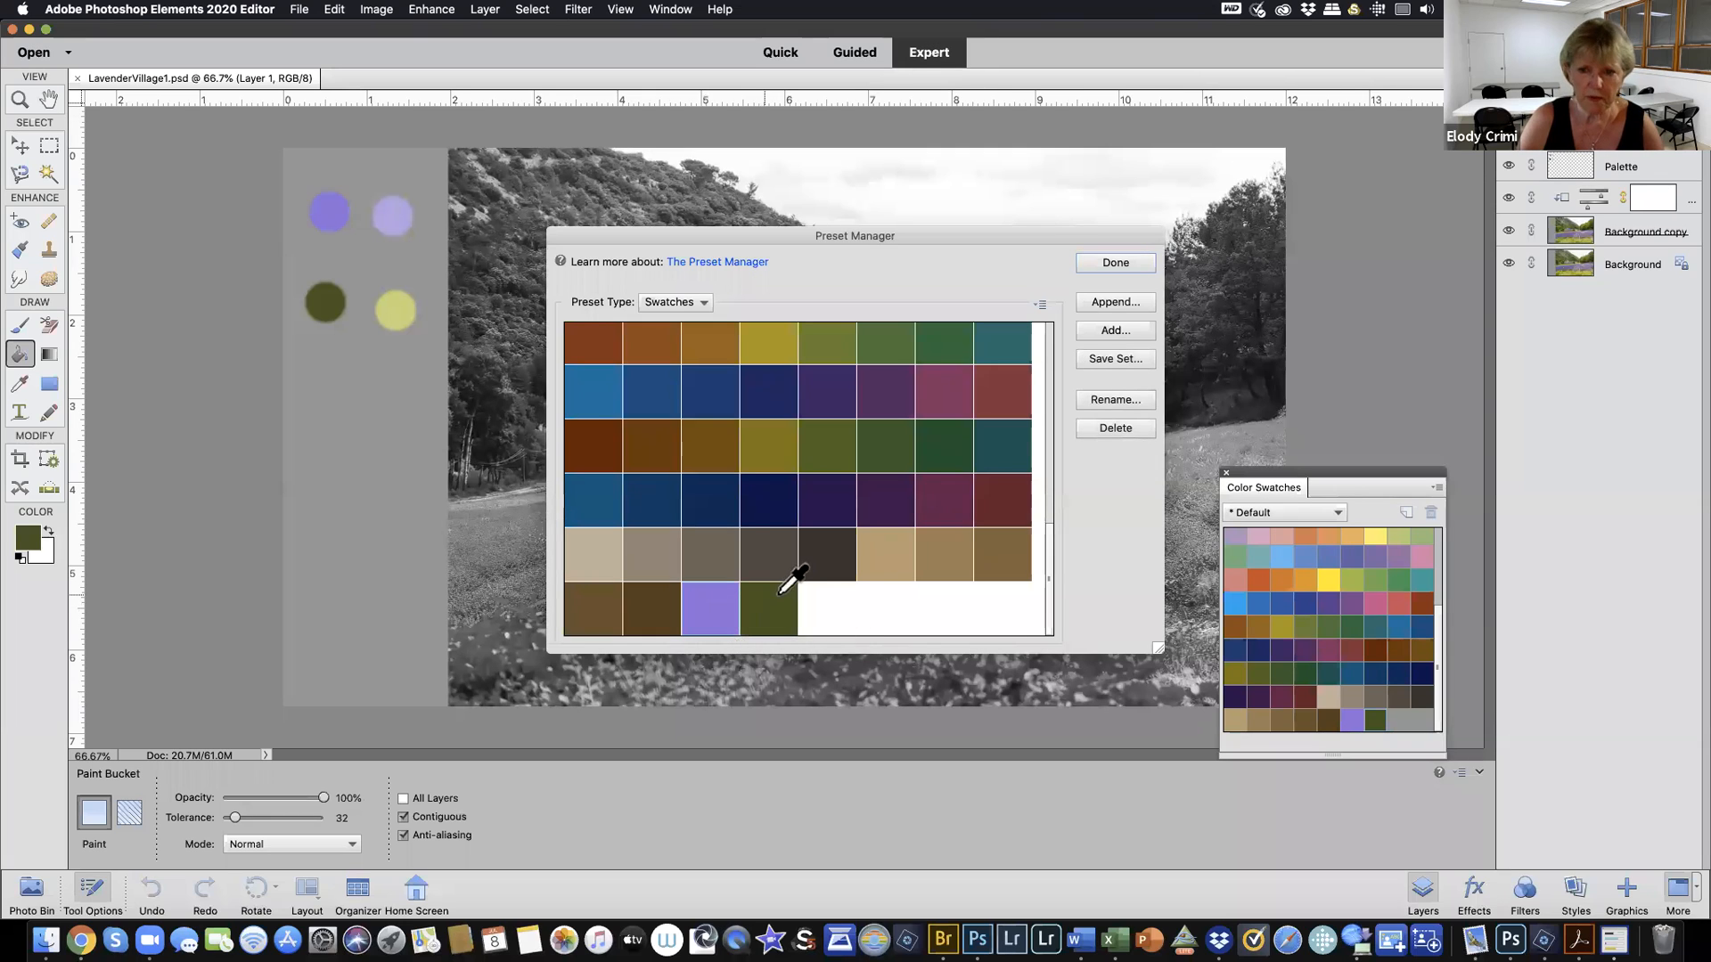
Save the selected swatches as the set LavenderVillage2.aco in the Color Swatches presets folder and close the Preset Manager
{"action": "left_click", "coordinate": [1101, 358]}
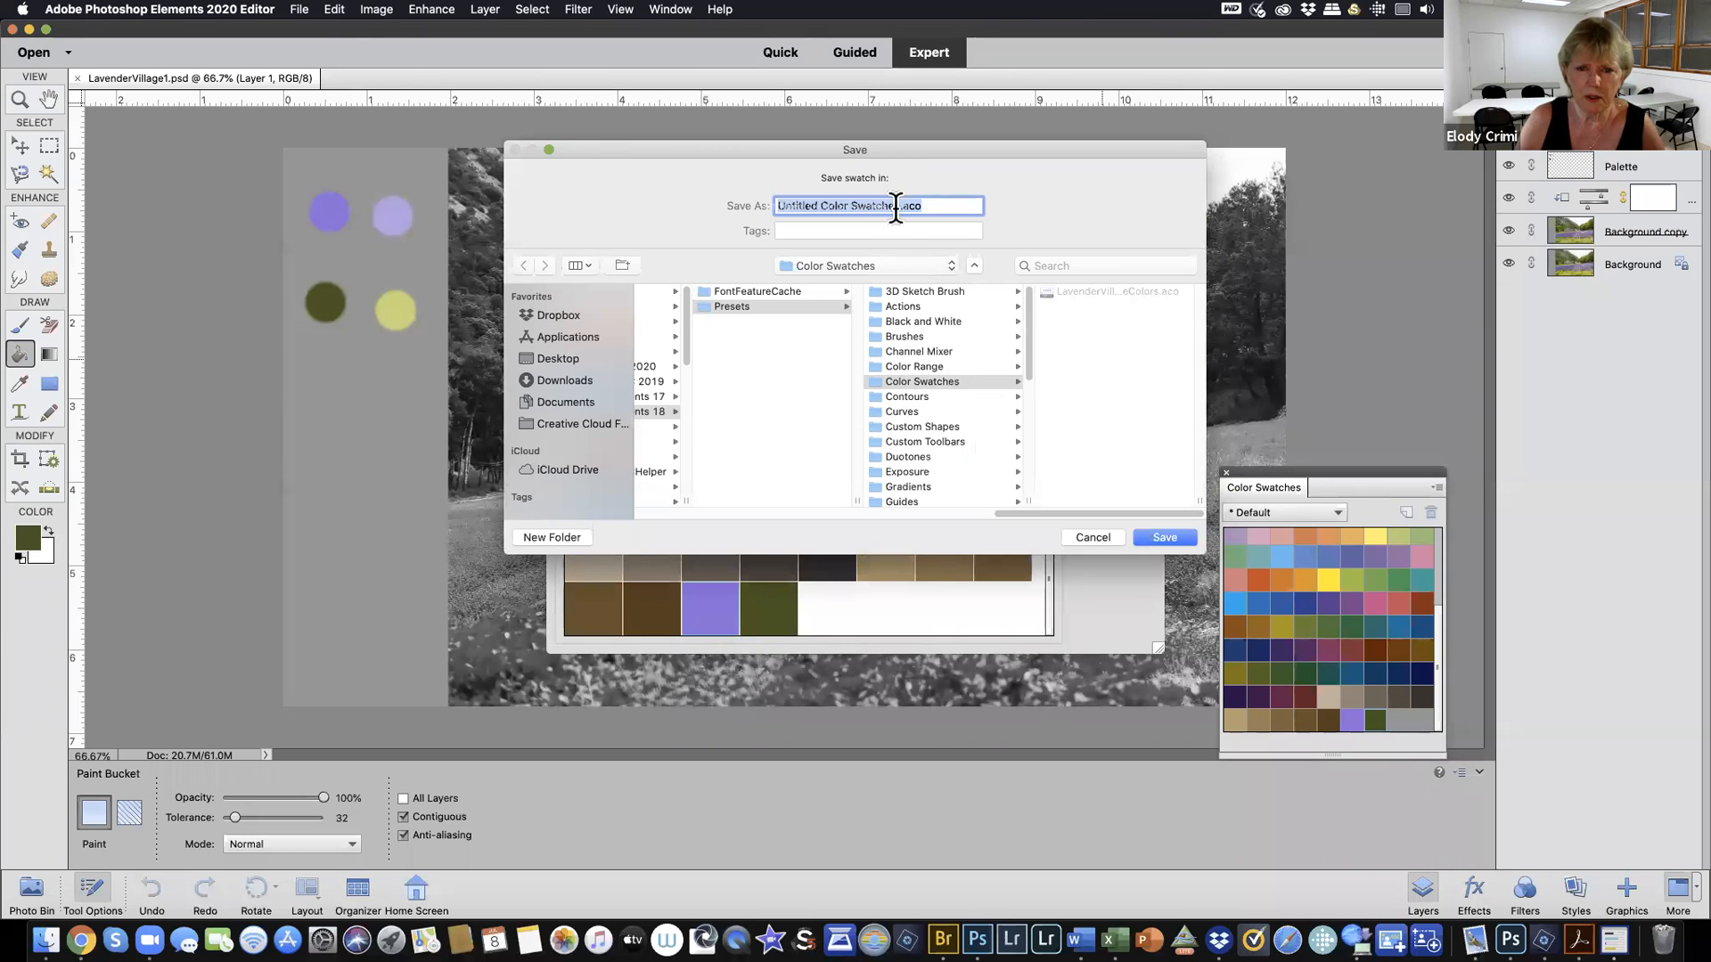
{"action": "left_click", "coordinate": [860, 206]}
{"action": "left_click_drag", "start_coordinate": [777, 205], "coordinate": [899, 205]}
{"action": "type", "text": "Lavend"}
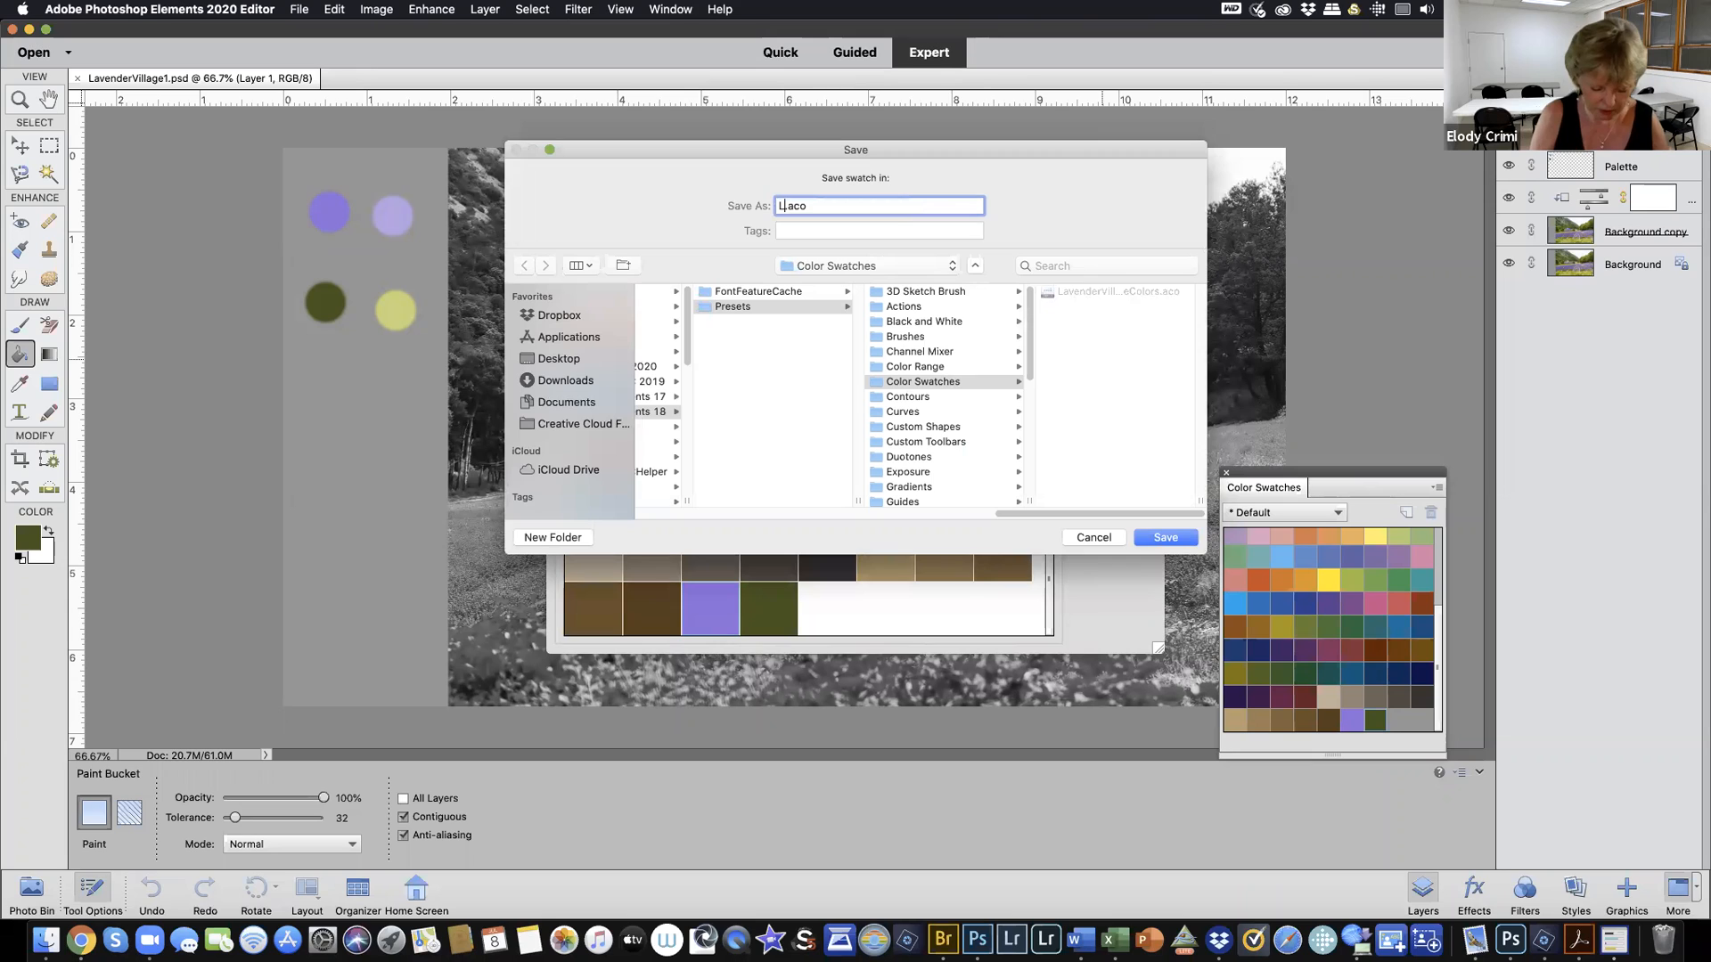
{"action": "type", "text": "erVillia"}
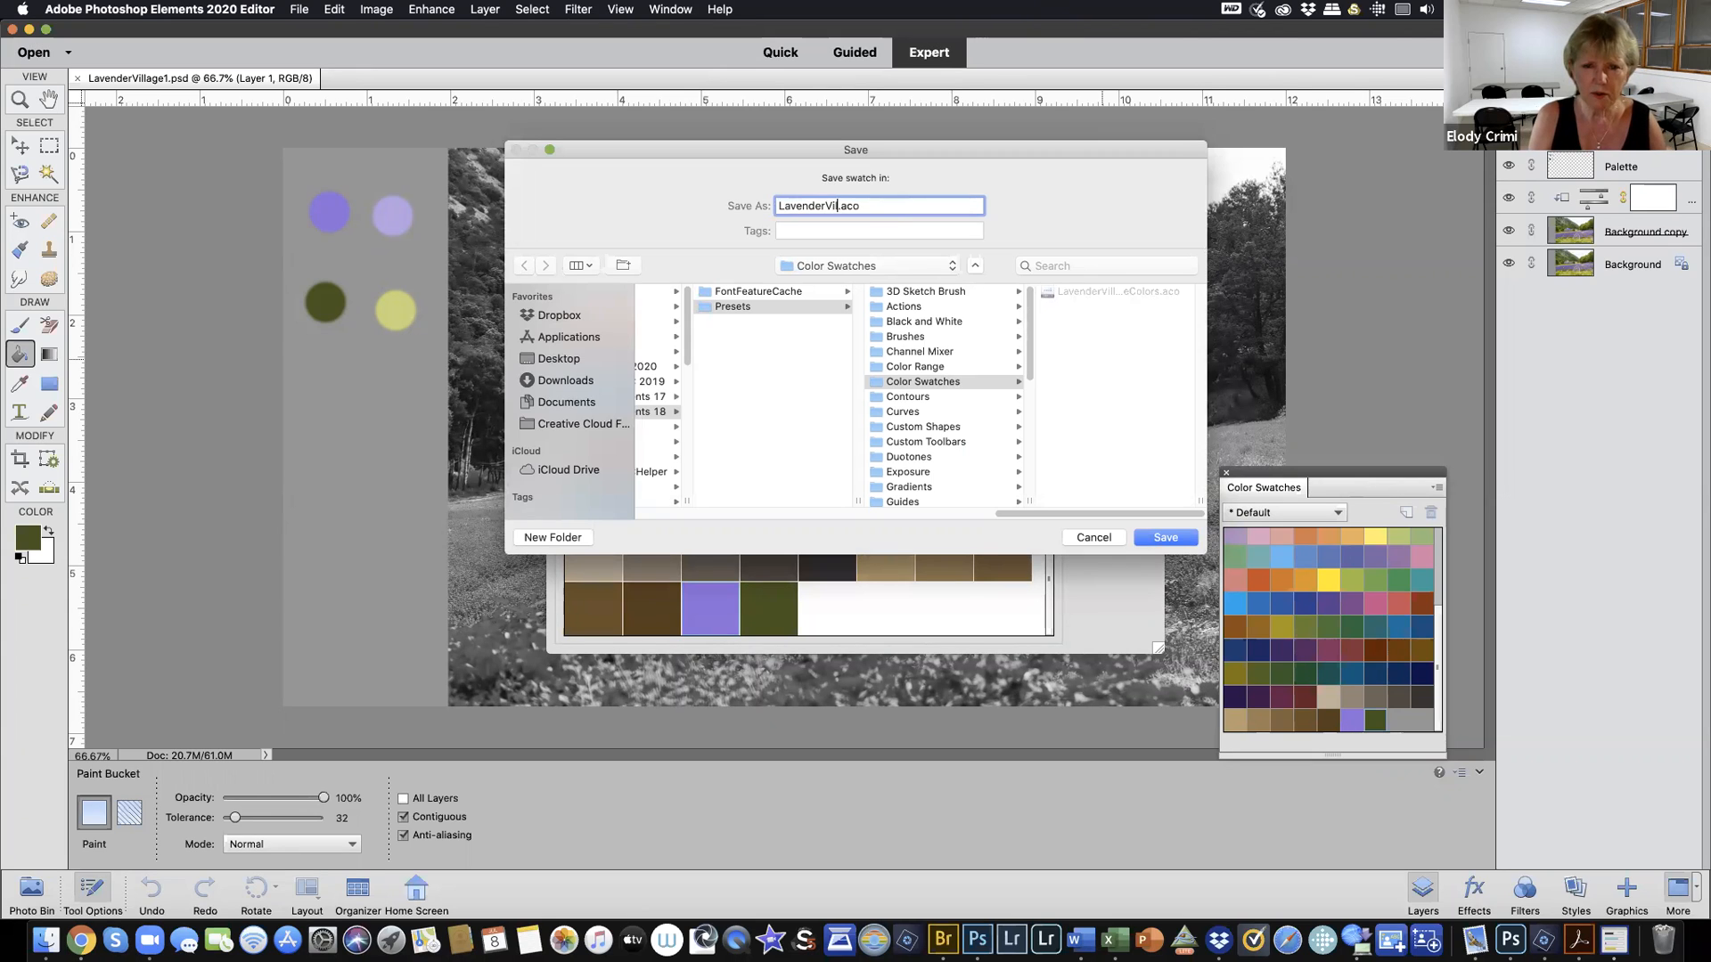
{"action": "key", "text": "BackSpace"}
{"action": "key", "text": "BackSpace"}
{"action": "type", "text": "age2"}
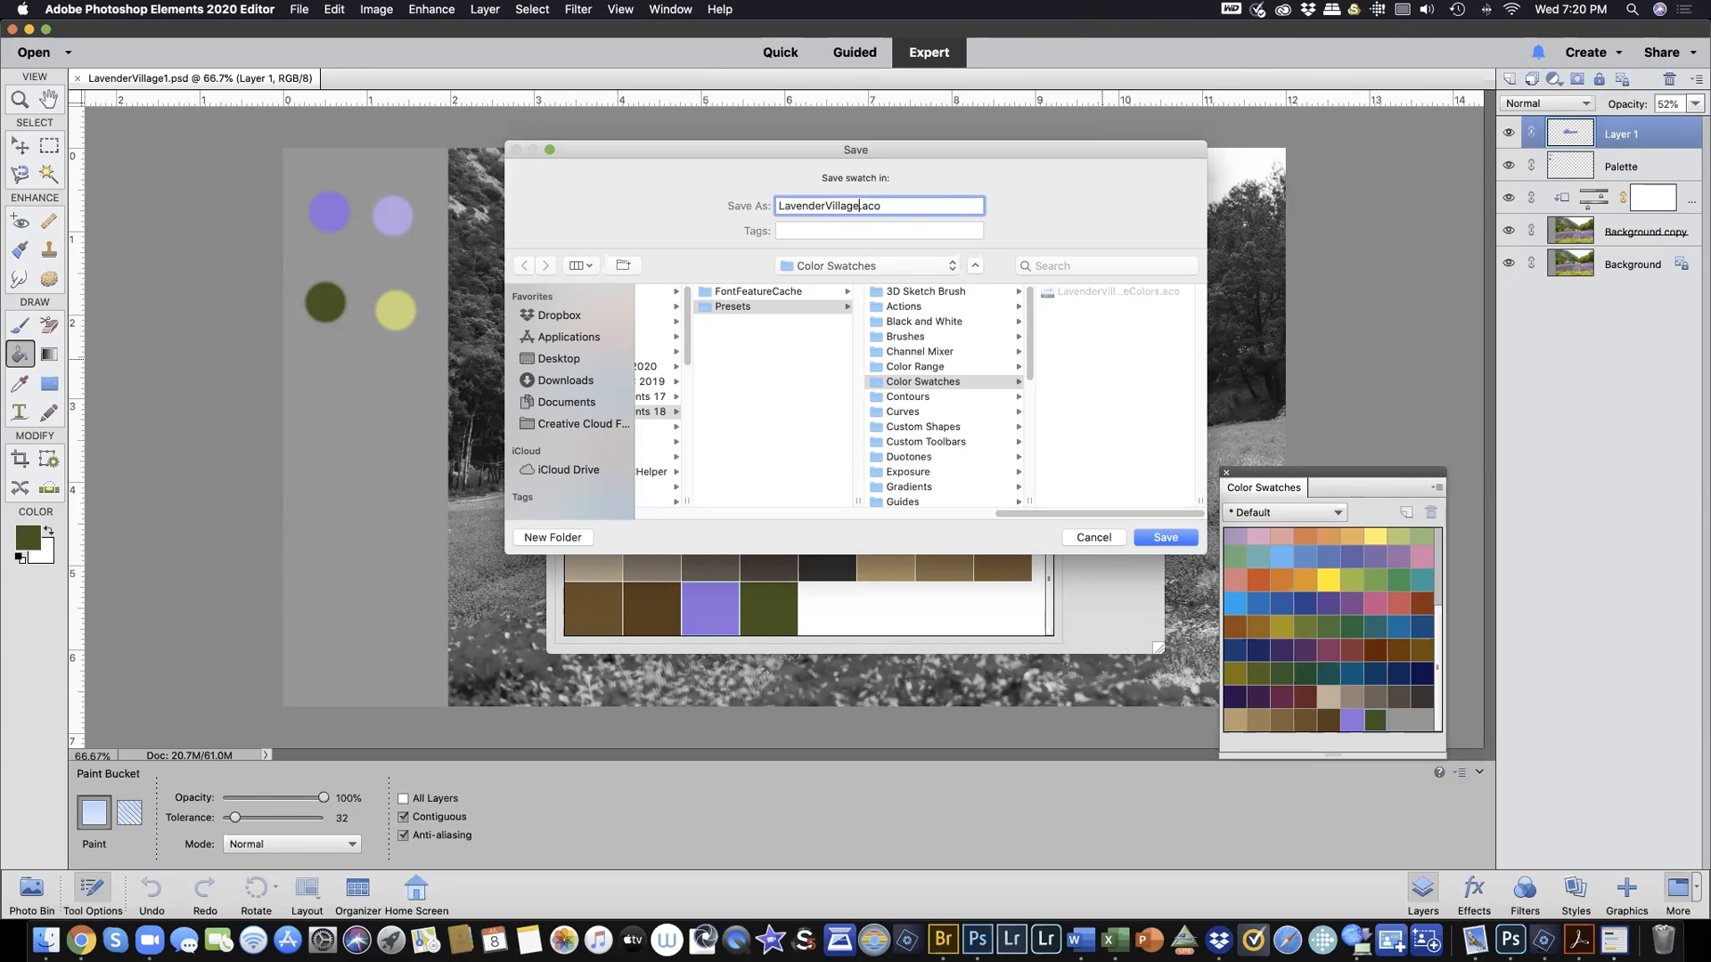
{"action": "left_click", "coordinate": [1159, 538]}
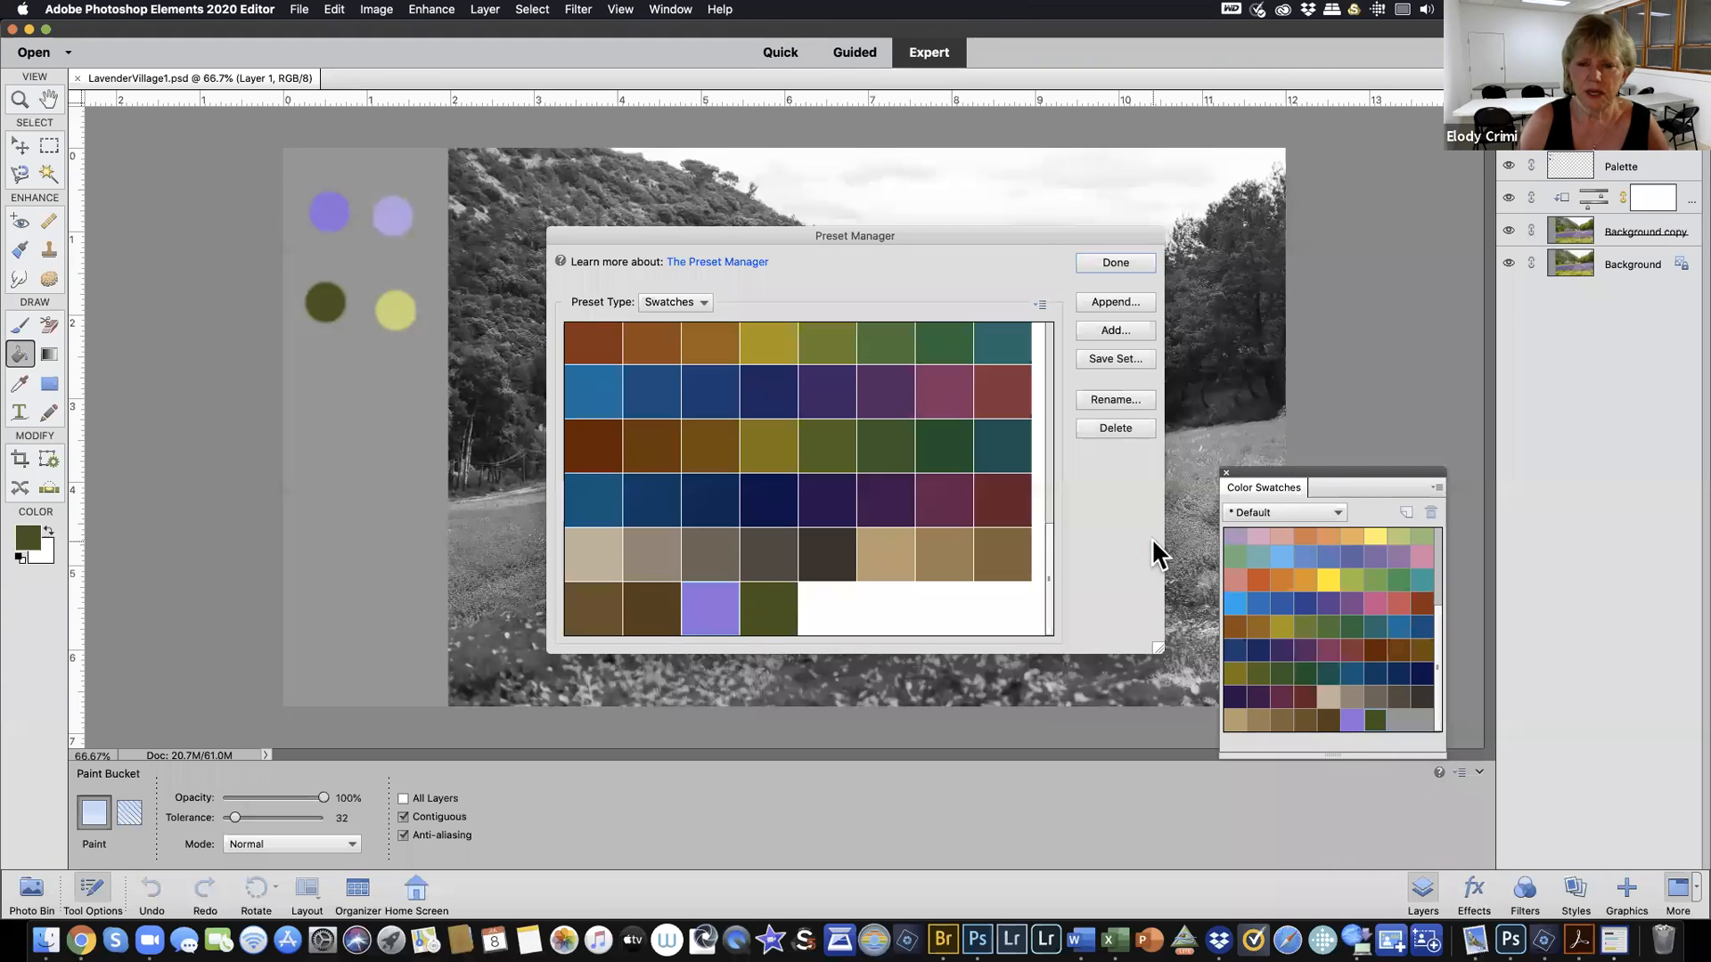
{"action": "left_click", "coordinate": [1113, 263]}
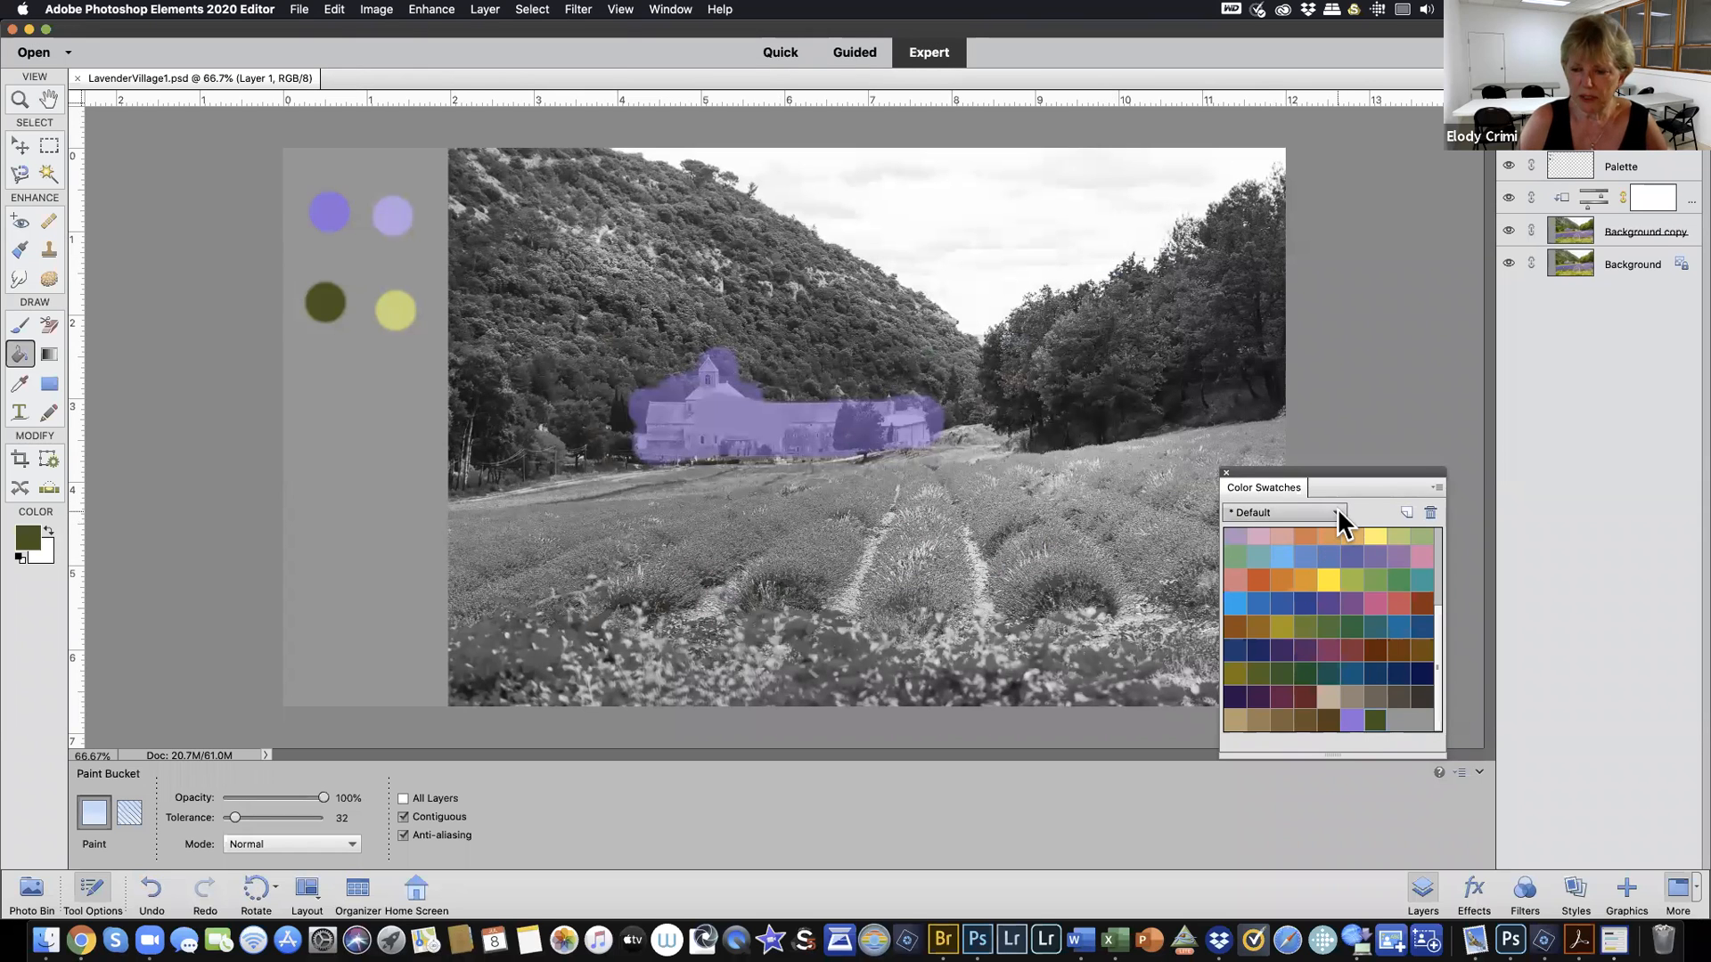
Check the list of swatch sets, and restart Photoshop Elements into the Photo Editor
{"action": "left_click", "coordinate": [1336, 506]}
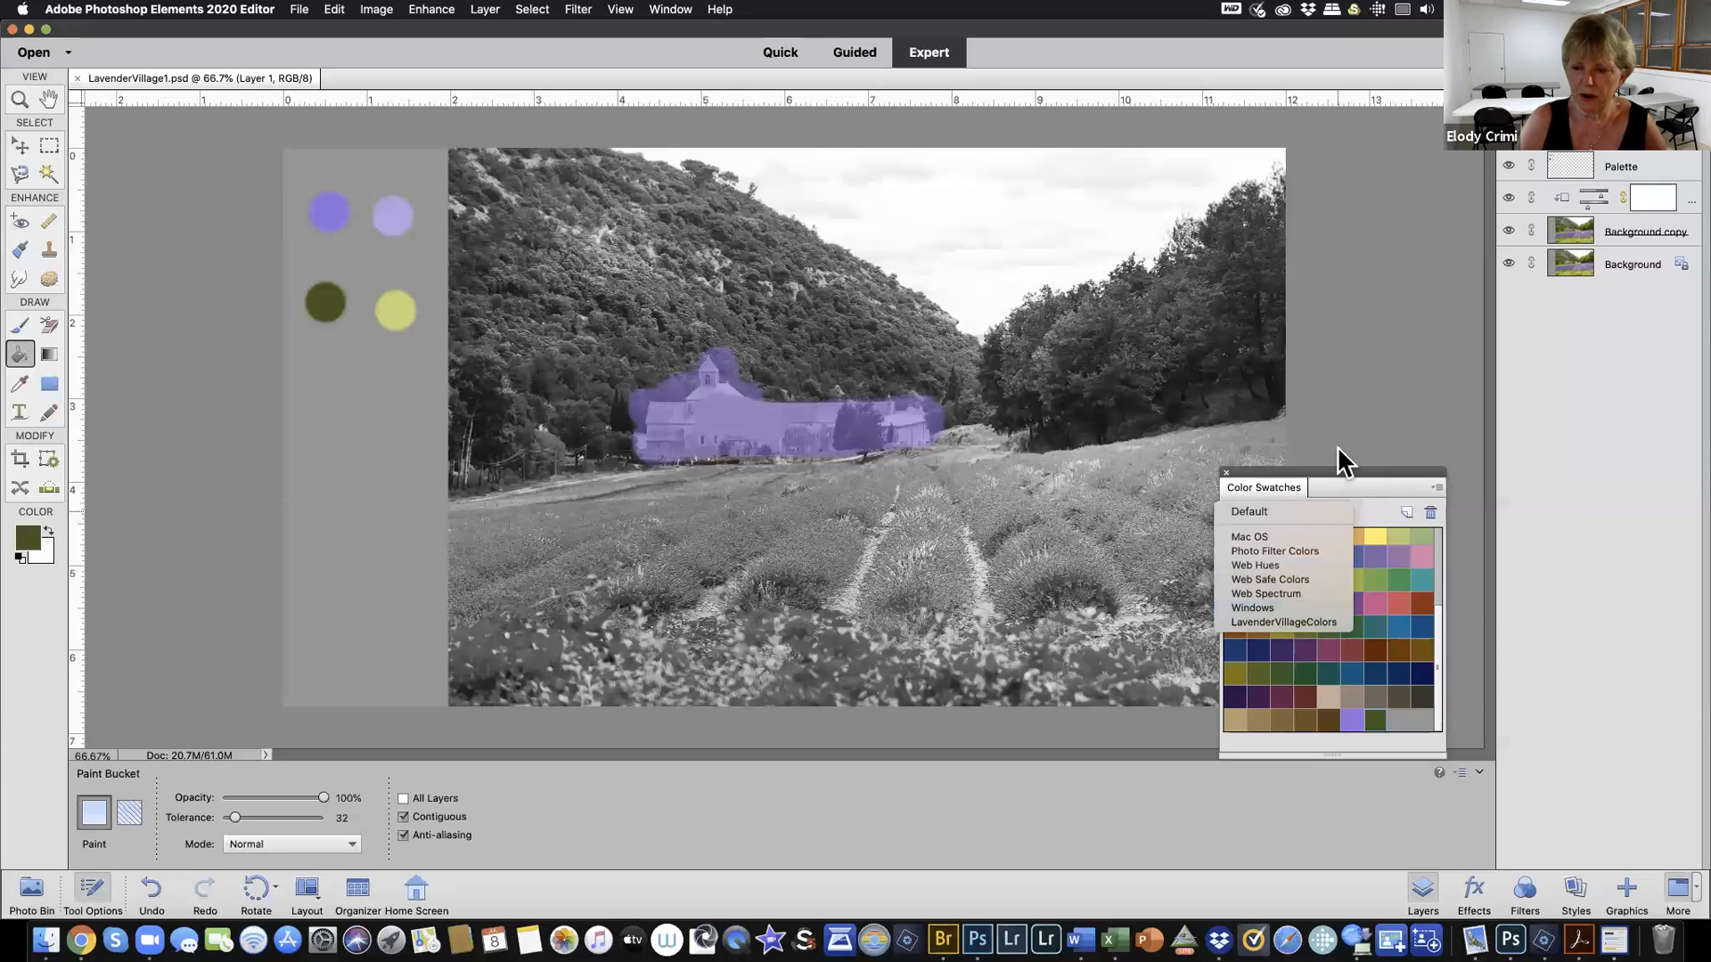
{"action": "left_click", "coordinate": [216, 200]}
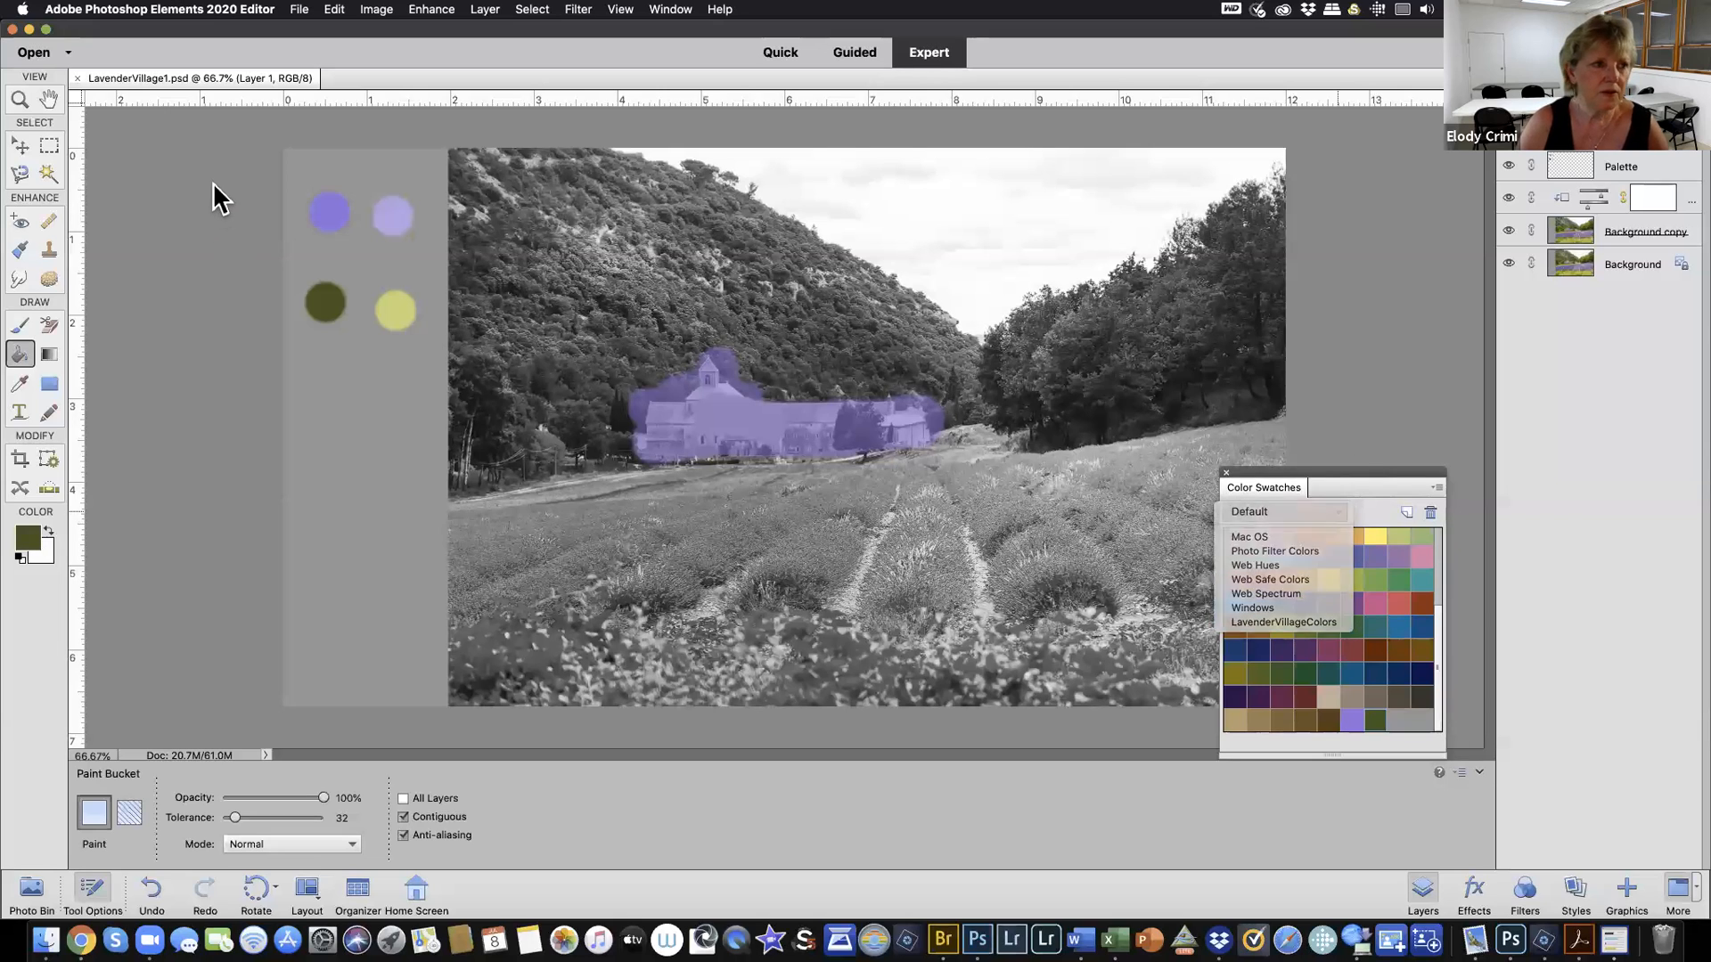
{"action": "left_click", "coordinate": [172, 9]}
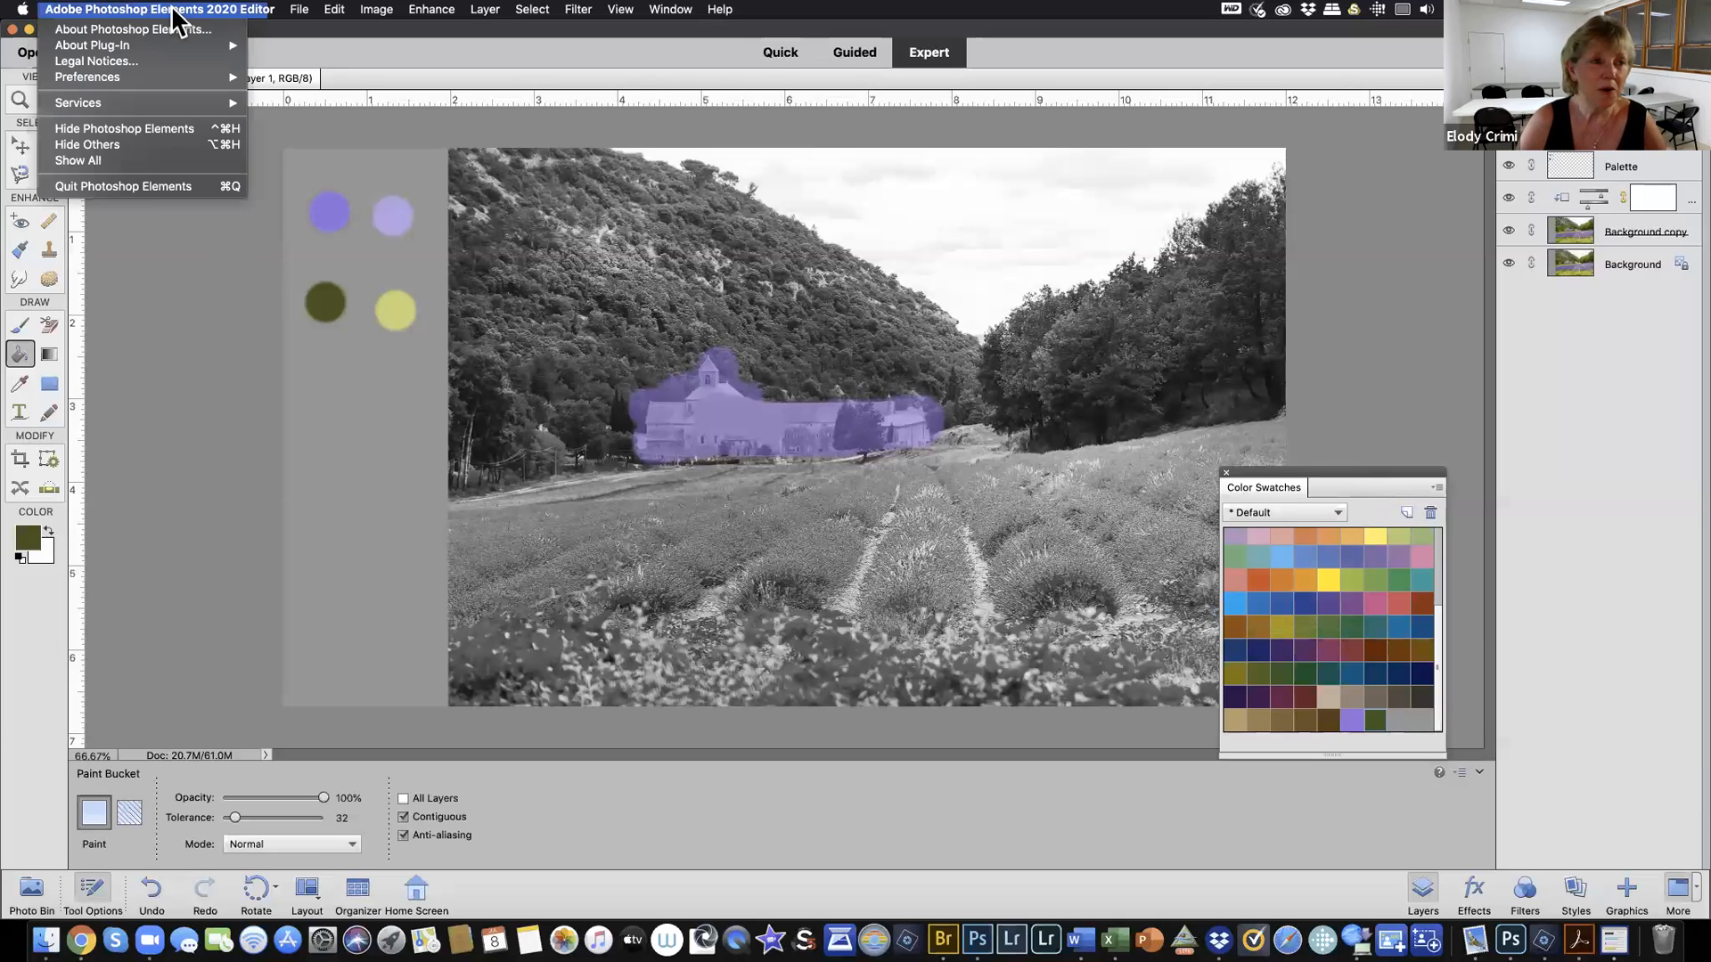
{"action": "left_click", "coordinate": [146, 185]}
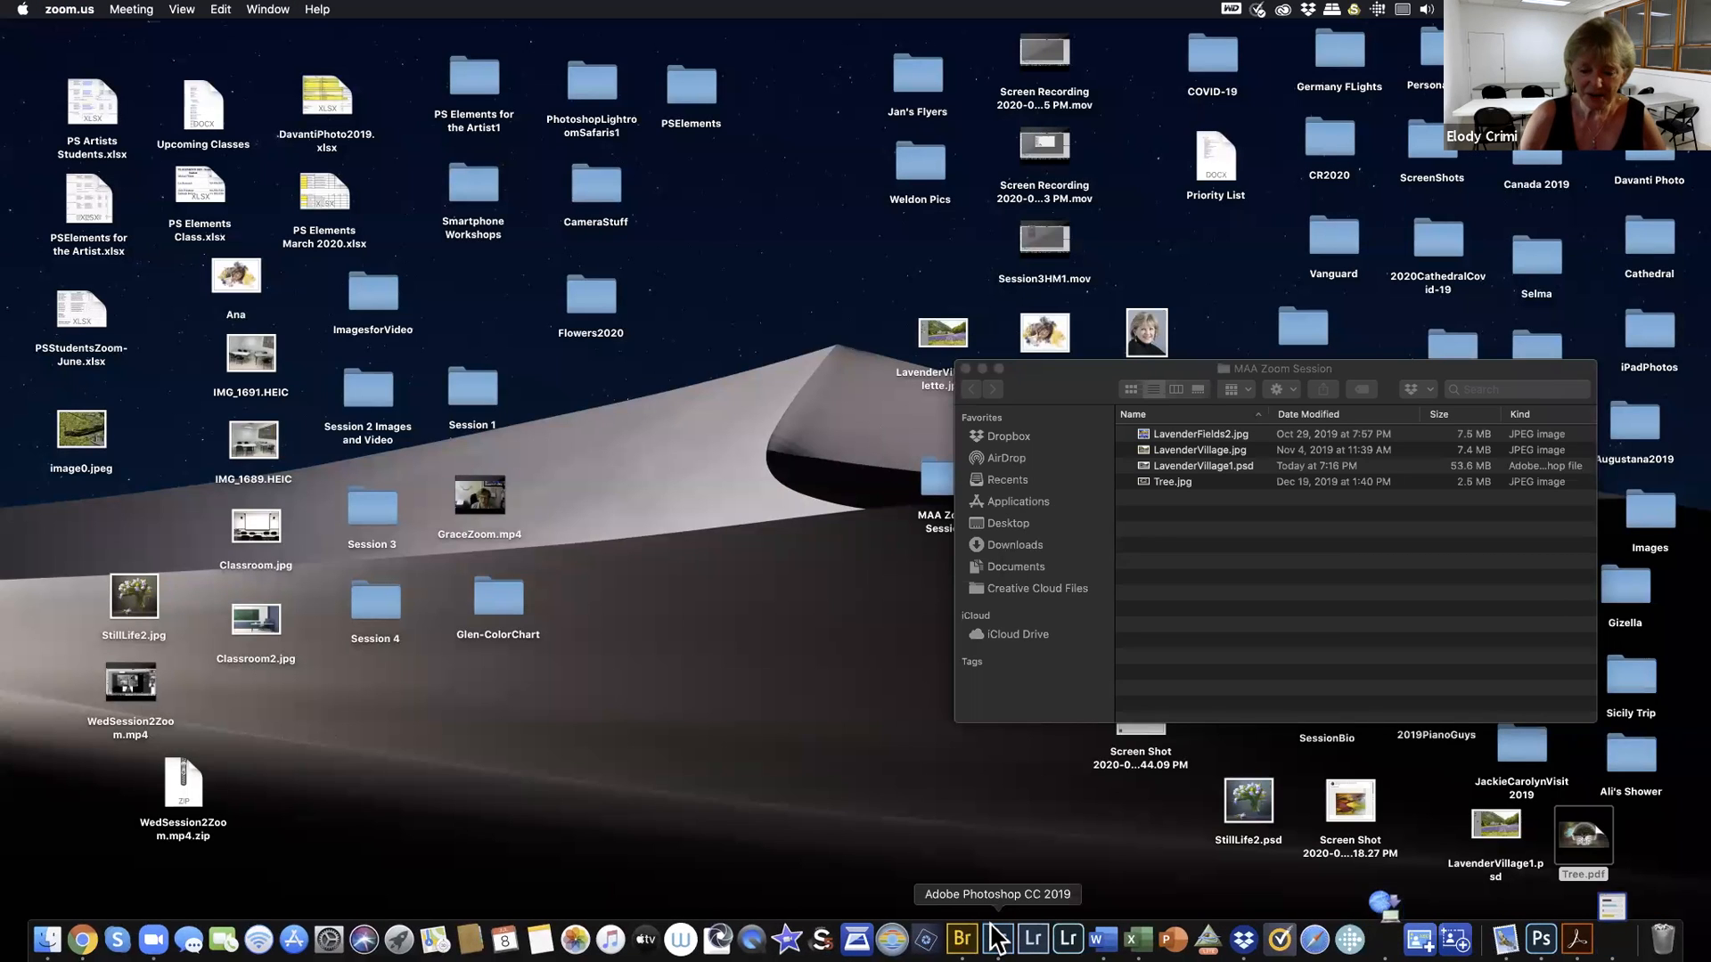
{"action": "left_click", "coordinate": [928, 934]}
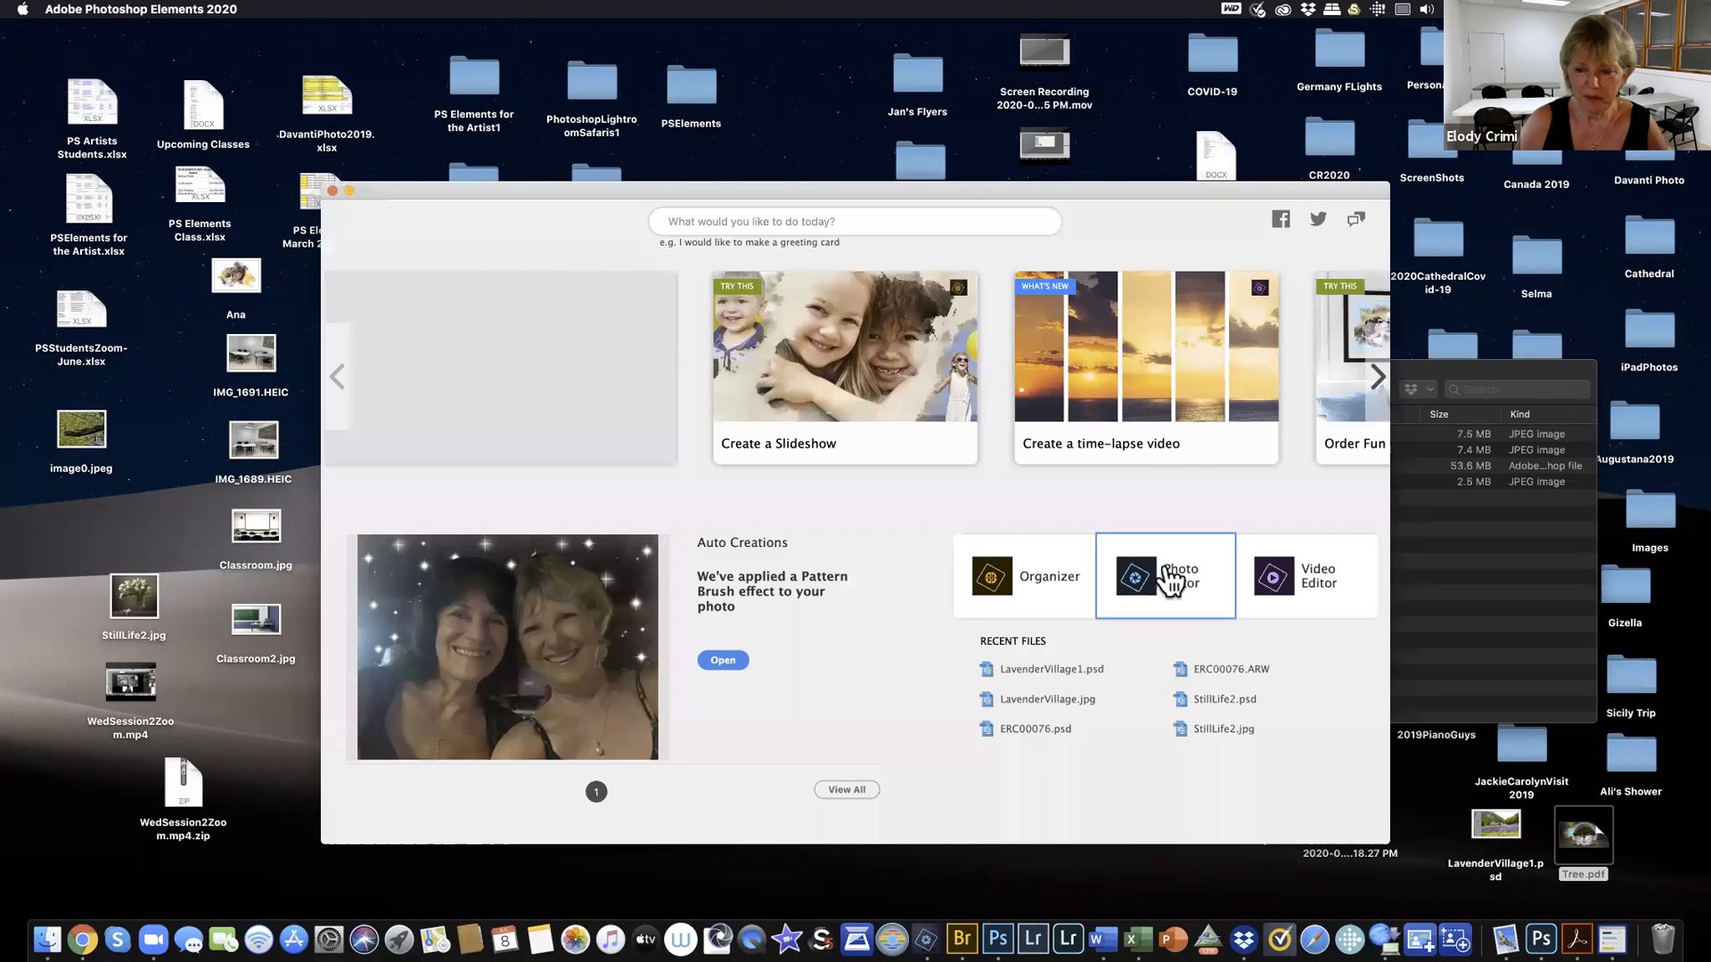
{"action": "left_click", "coordinate": [1167, 584]}
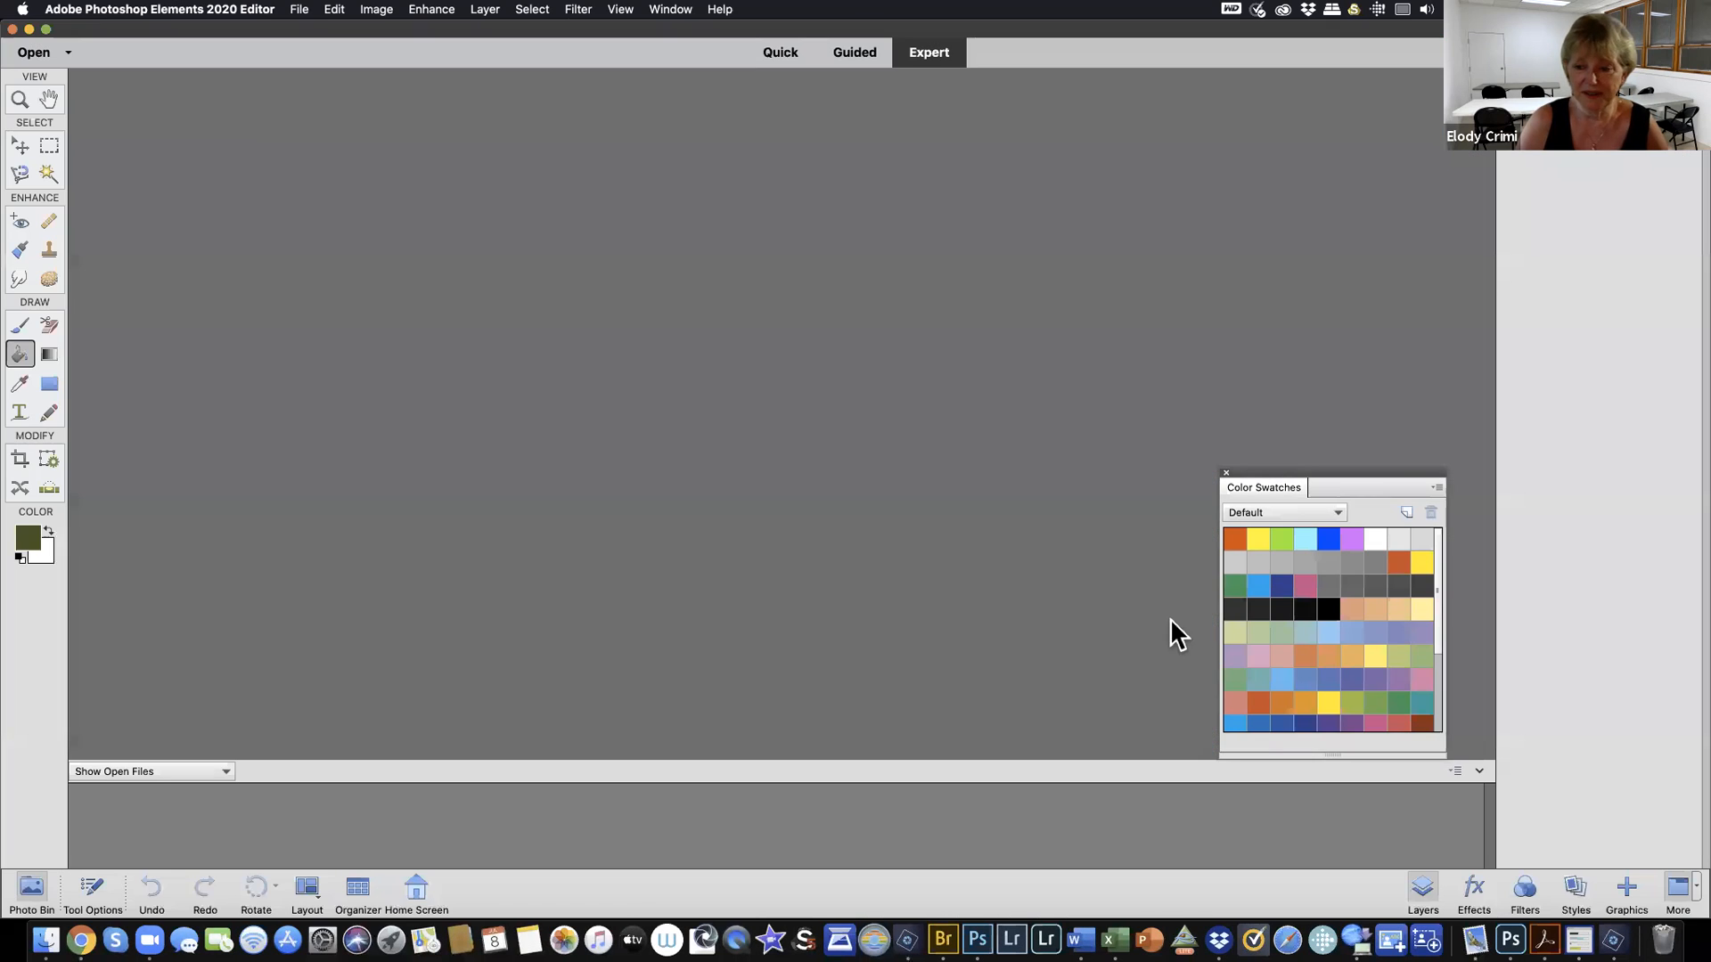
Load the LavenderVillage2 swatch set in the Color Swatches panel
{"action": "left_click", "coordinate": [1336, 513]}
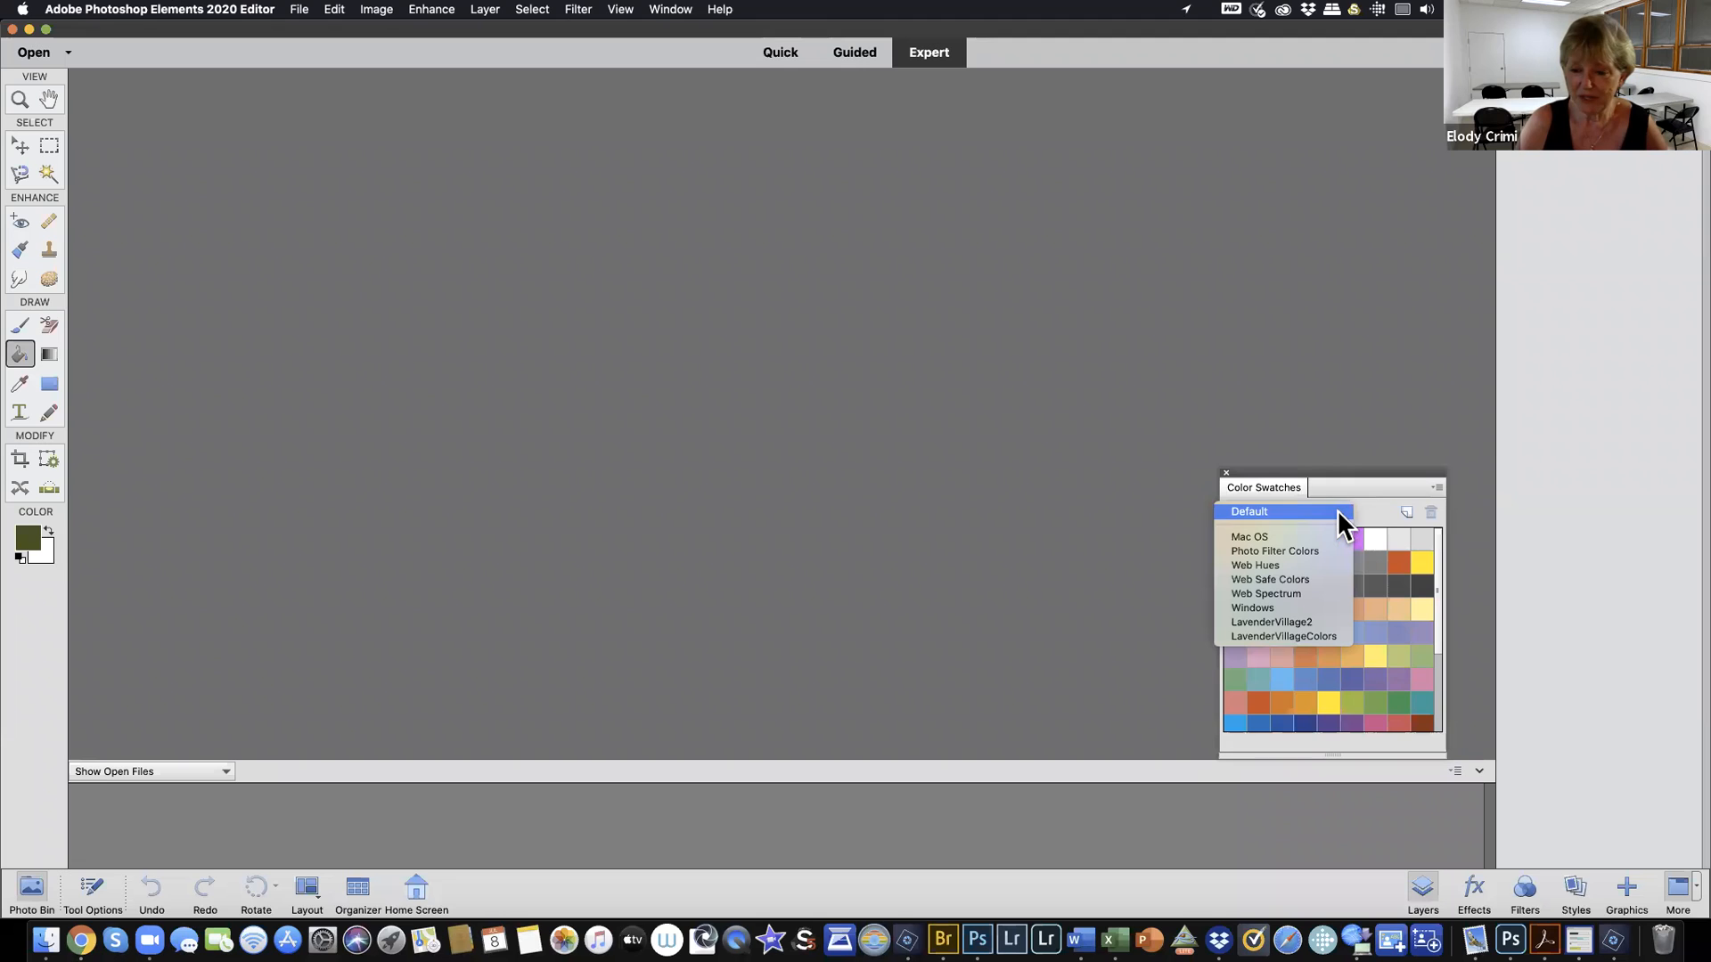
{"action": "left_click", "coordinate": [1285, 622]}
{"action": "left_click", "coordinate": [812, 312]}
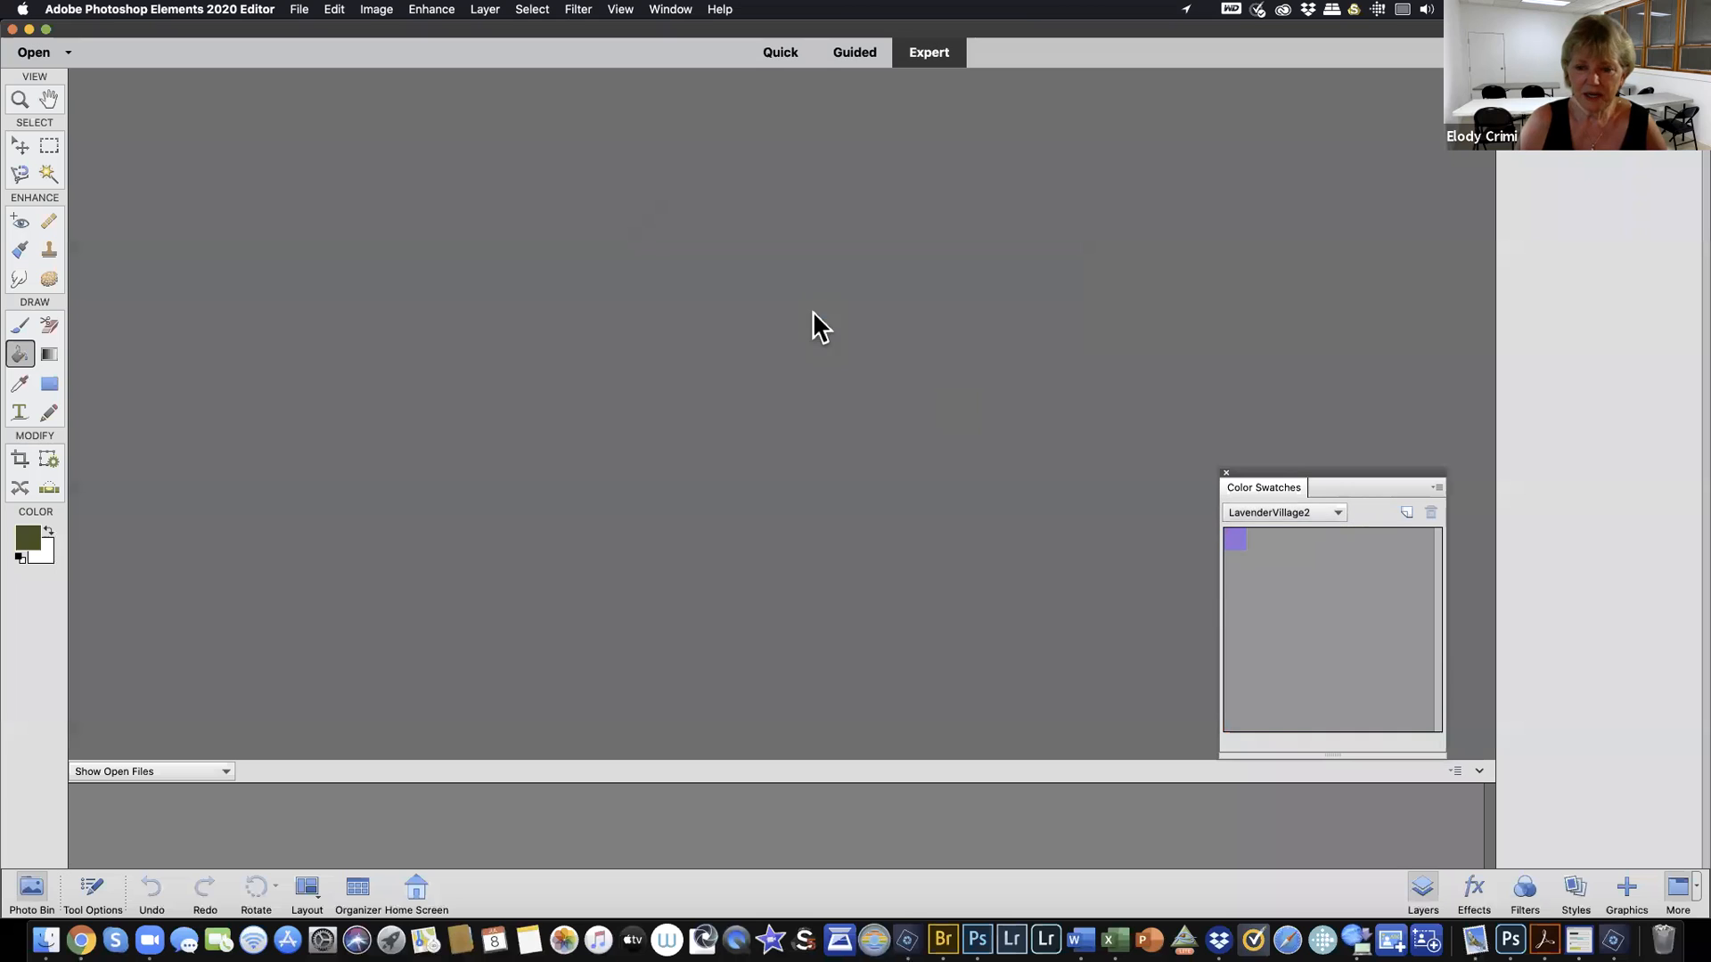
{"action": "left_click", "coordinate": [1336, 511]}
{"action": "left_click", "coordinate": [1333, 512]}
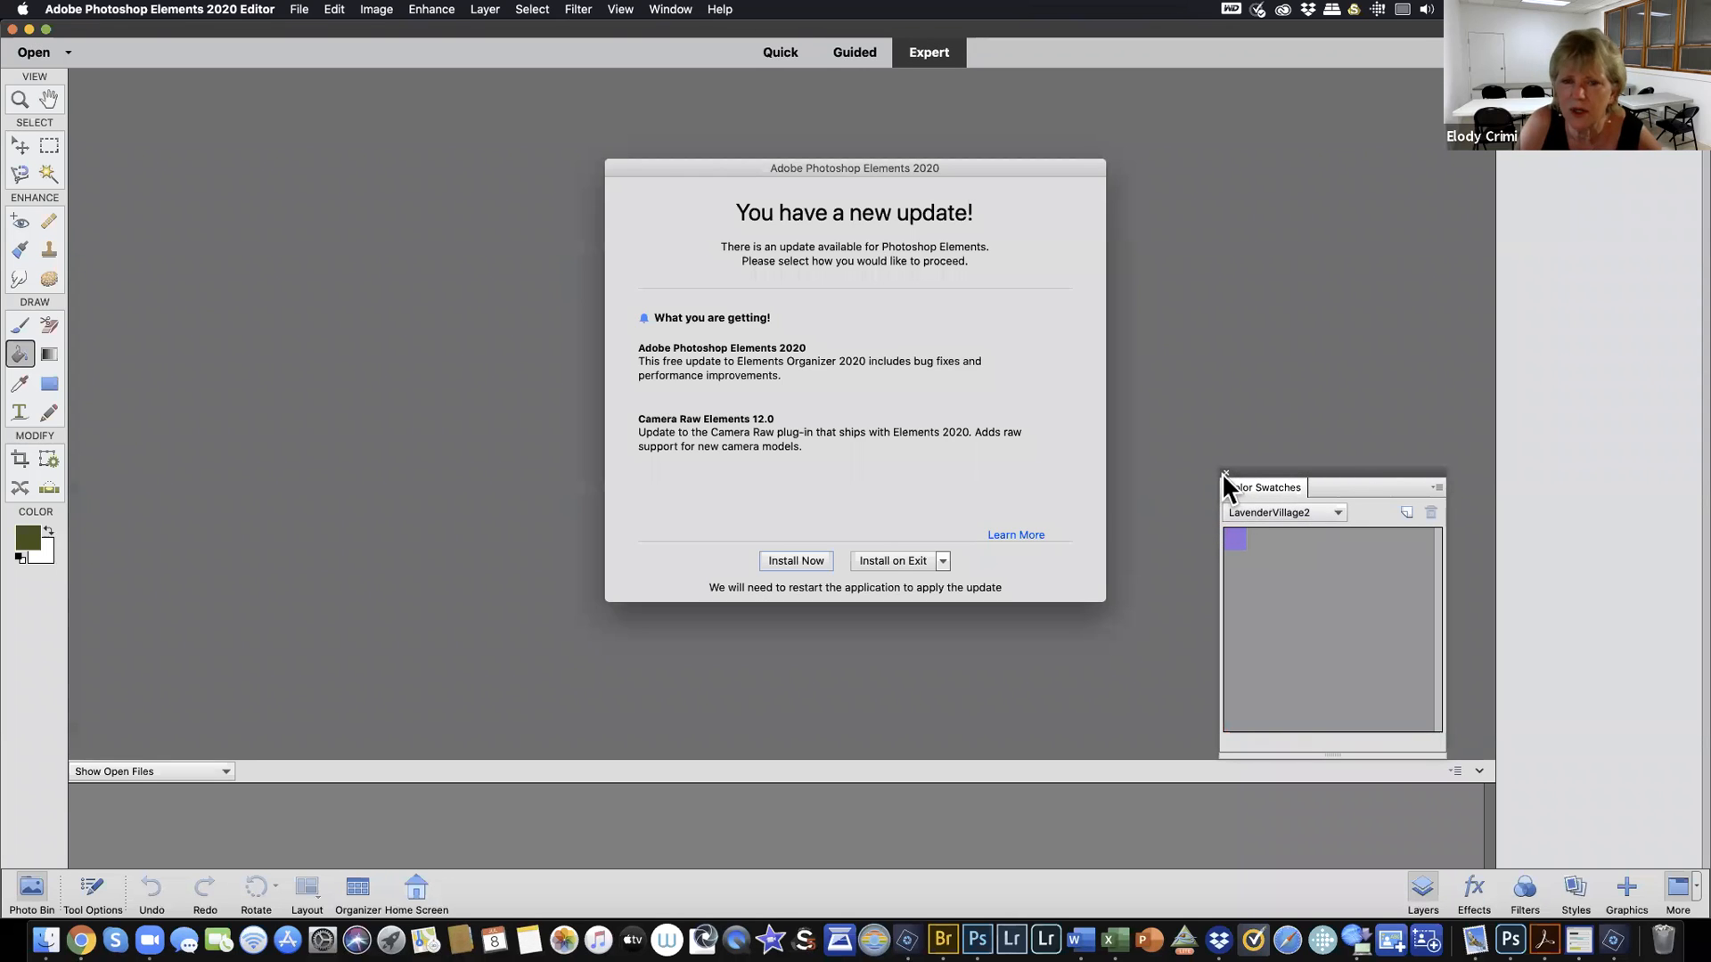
Dismiss the software update notice and close the Color Swatches panel
{"action": "left_click", "coordinate": [939, 561]}
{"action": "left_click", "coordinate": [908, 569]}
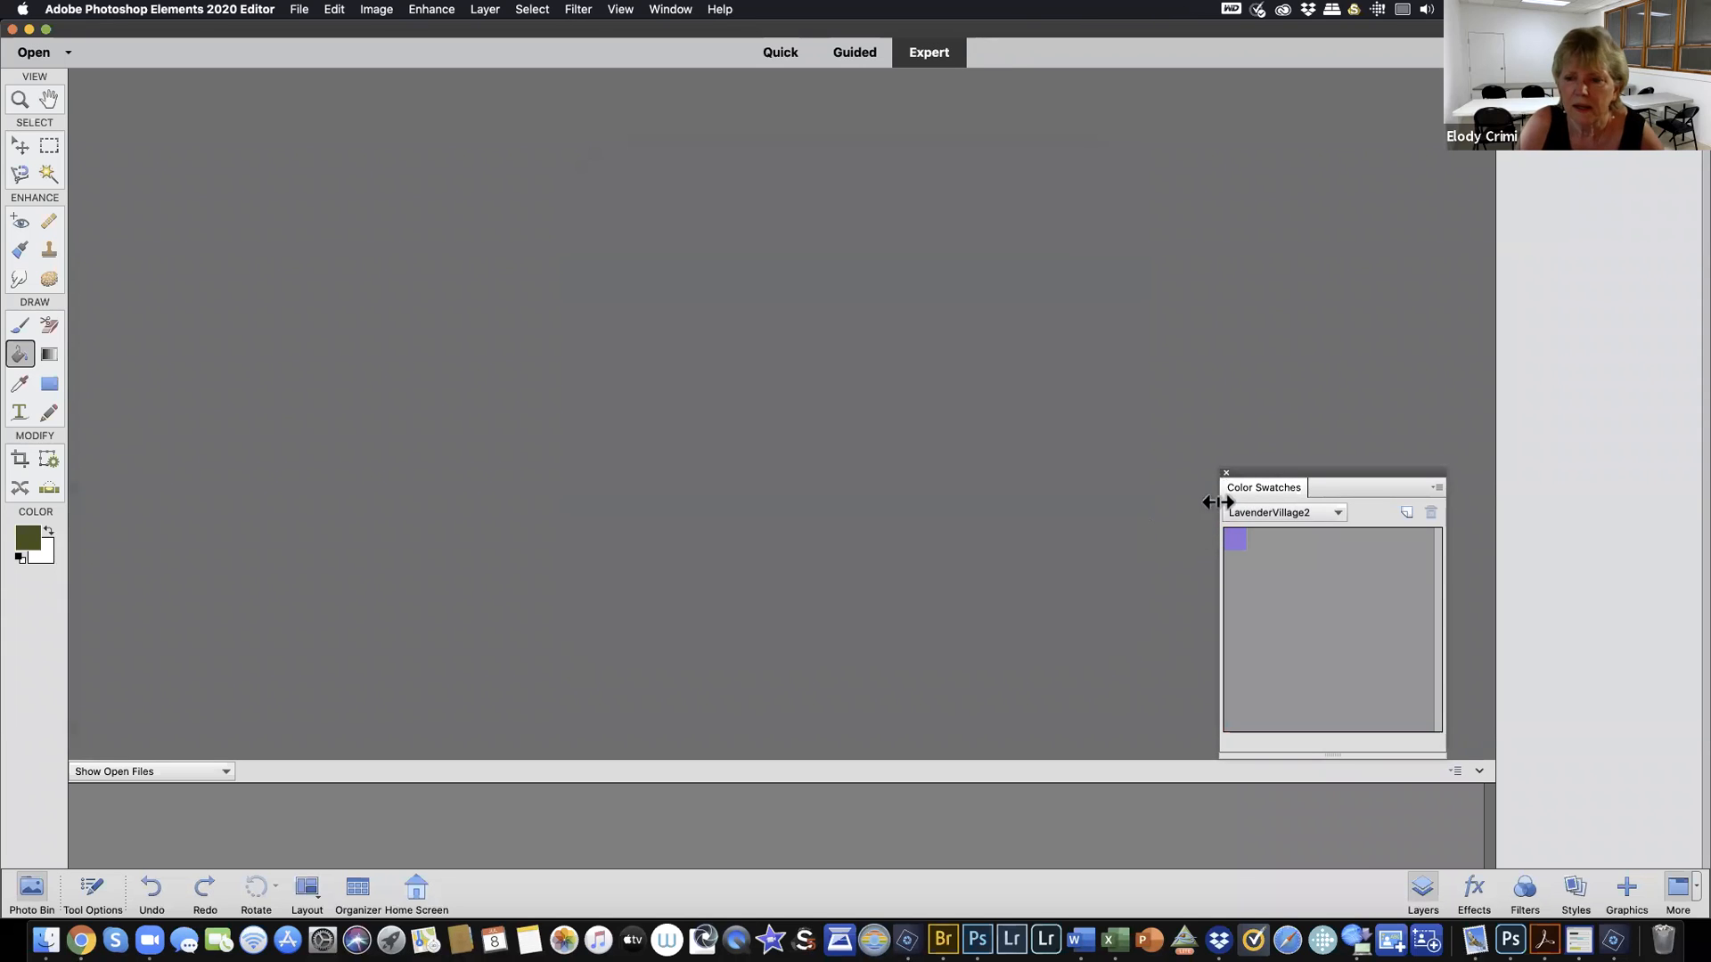
{"action": "left_click", "coordinate": [1224, 473]}
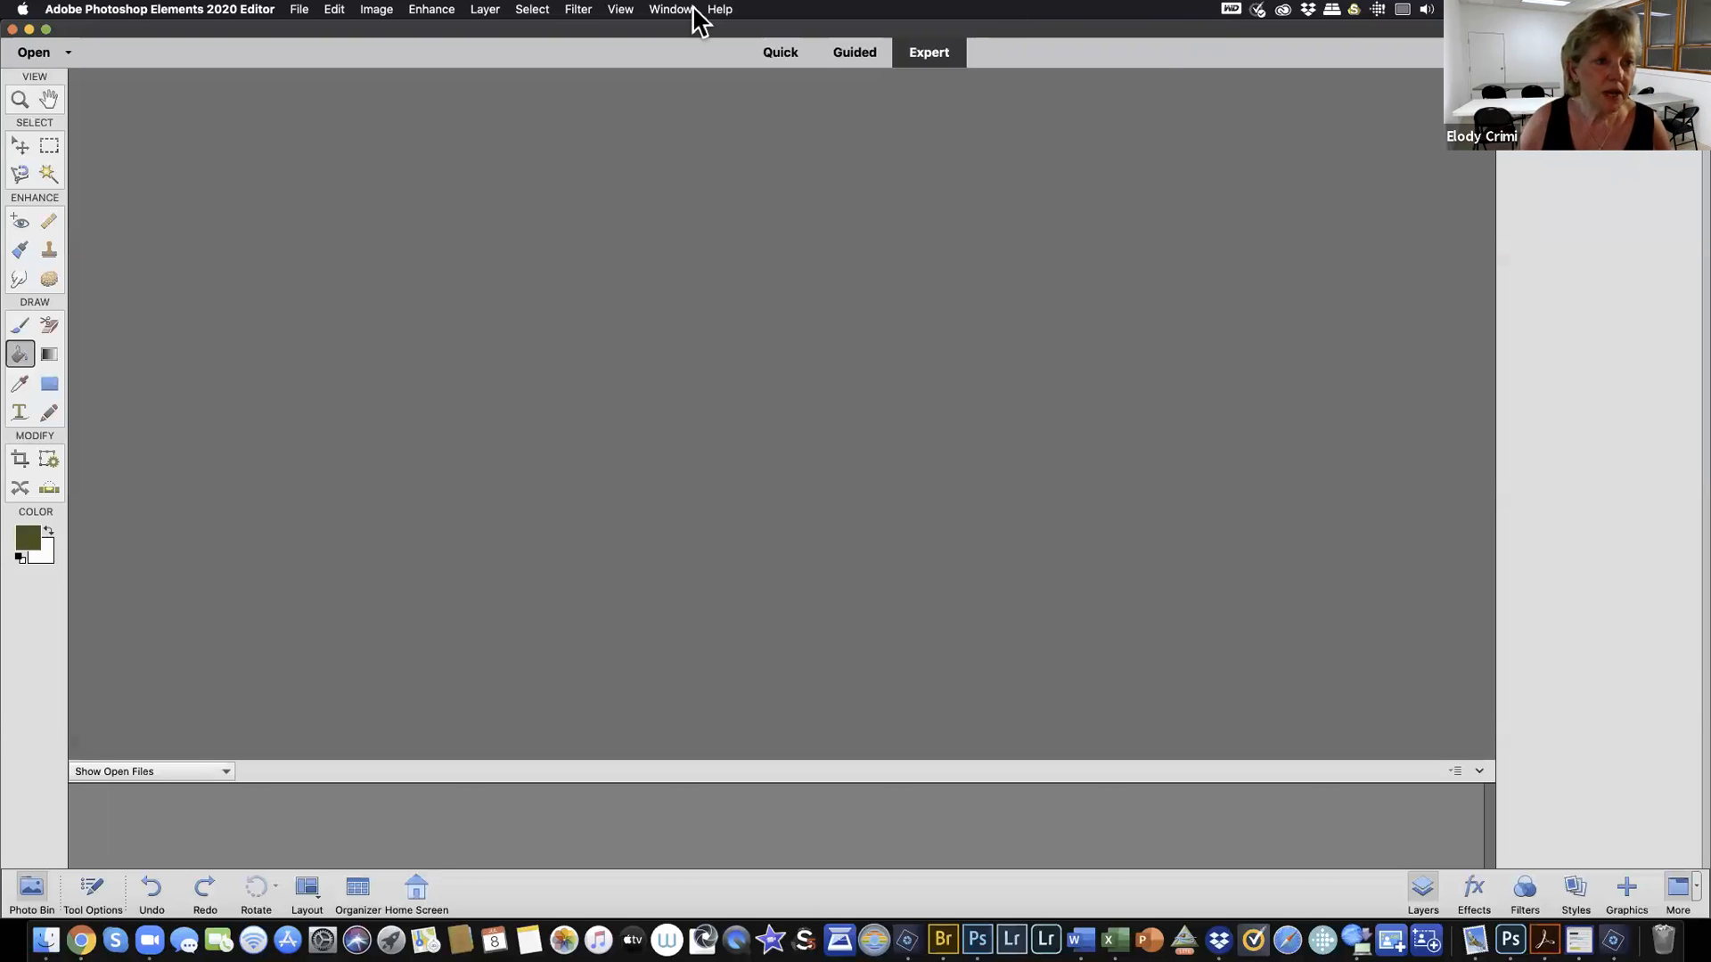
Open Tree.jpg from the MAA Zoom Session folder
{"action": "left_click", "coordinate": [301, 11]}
{"action": "left_click", "coordinate": [309, 45]}
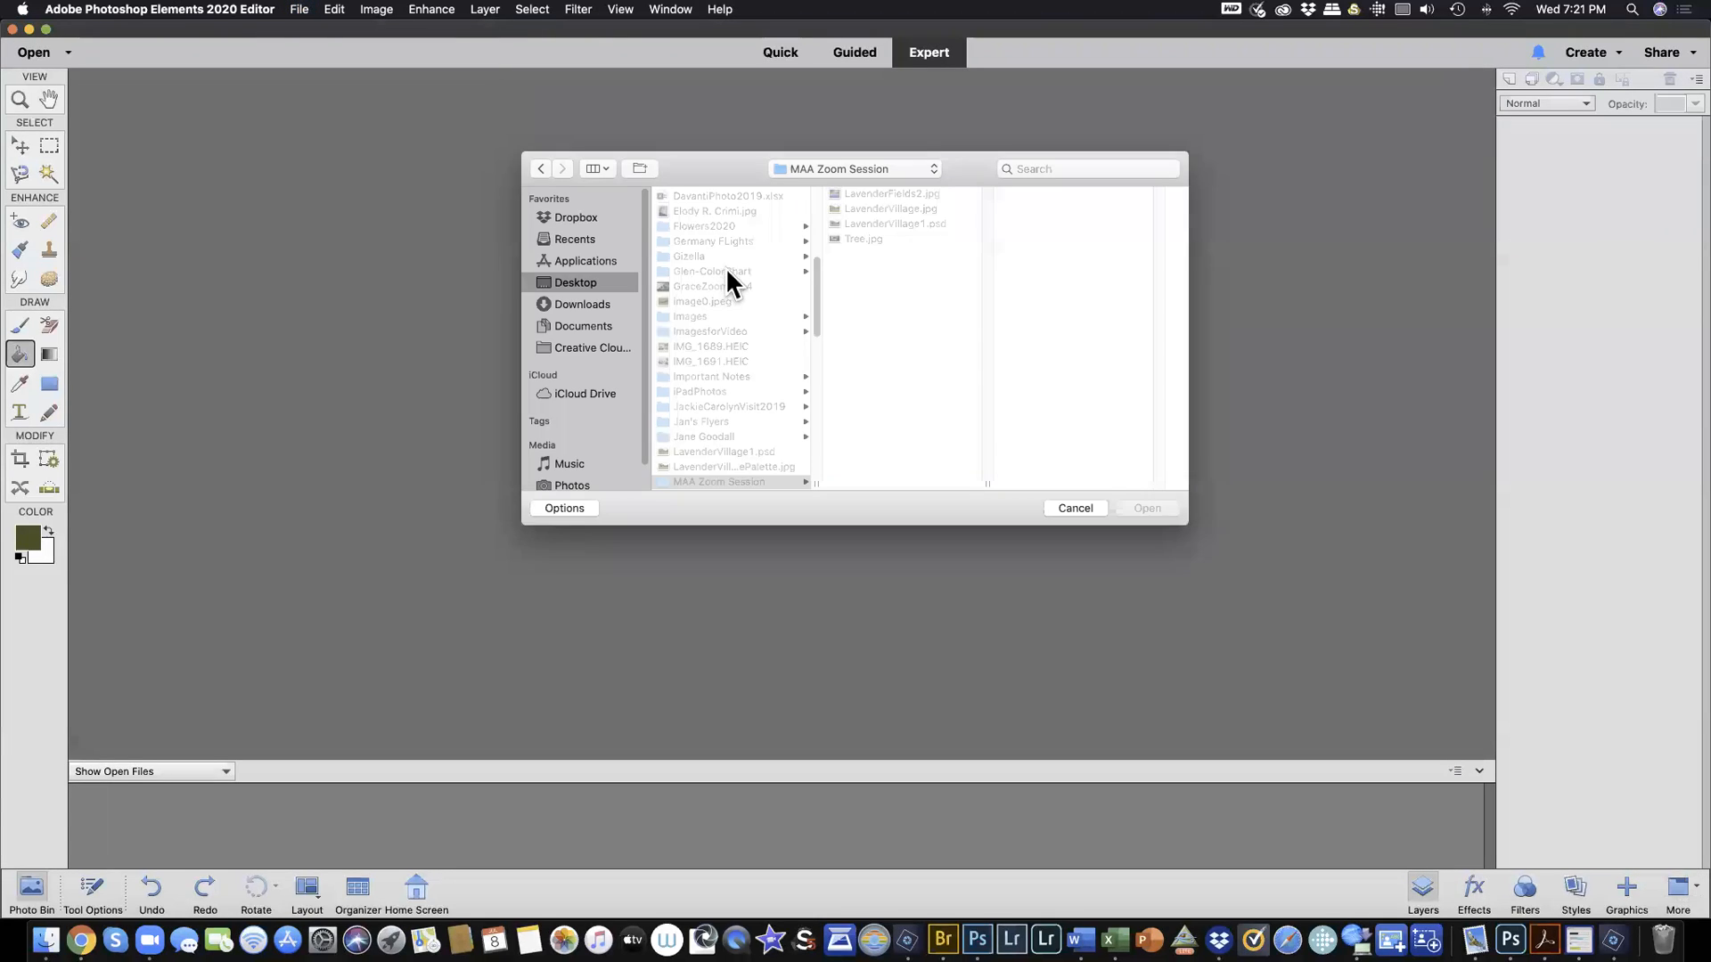
{"action": "left_click", "coordinate": [875, 239]}
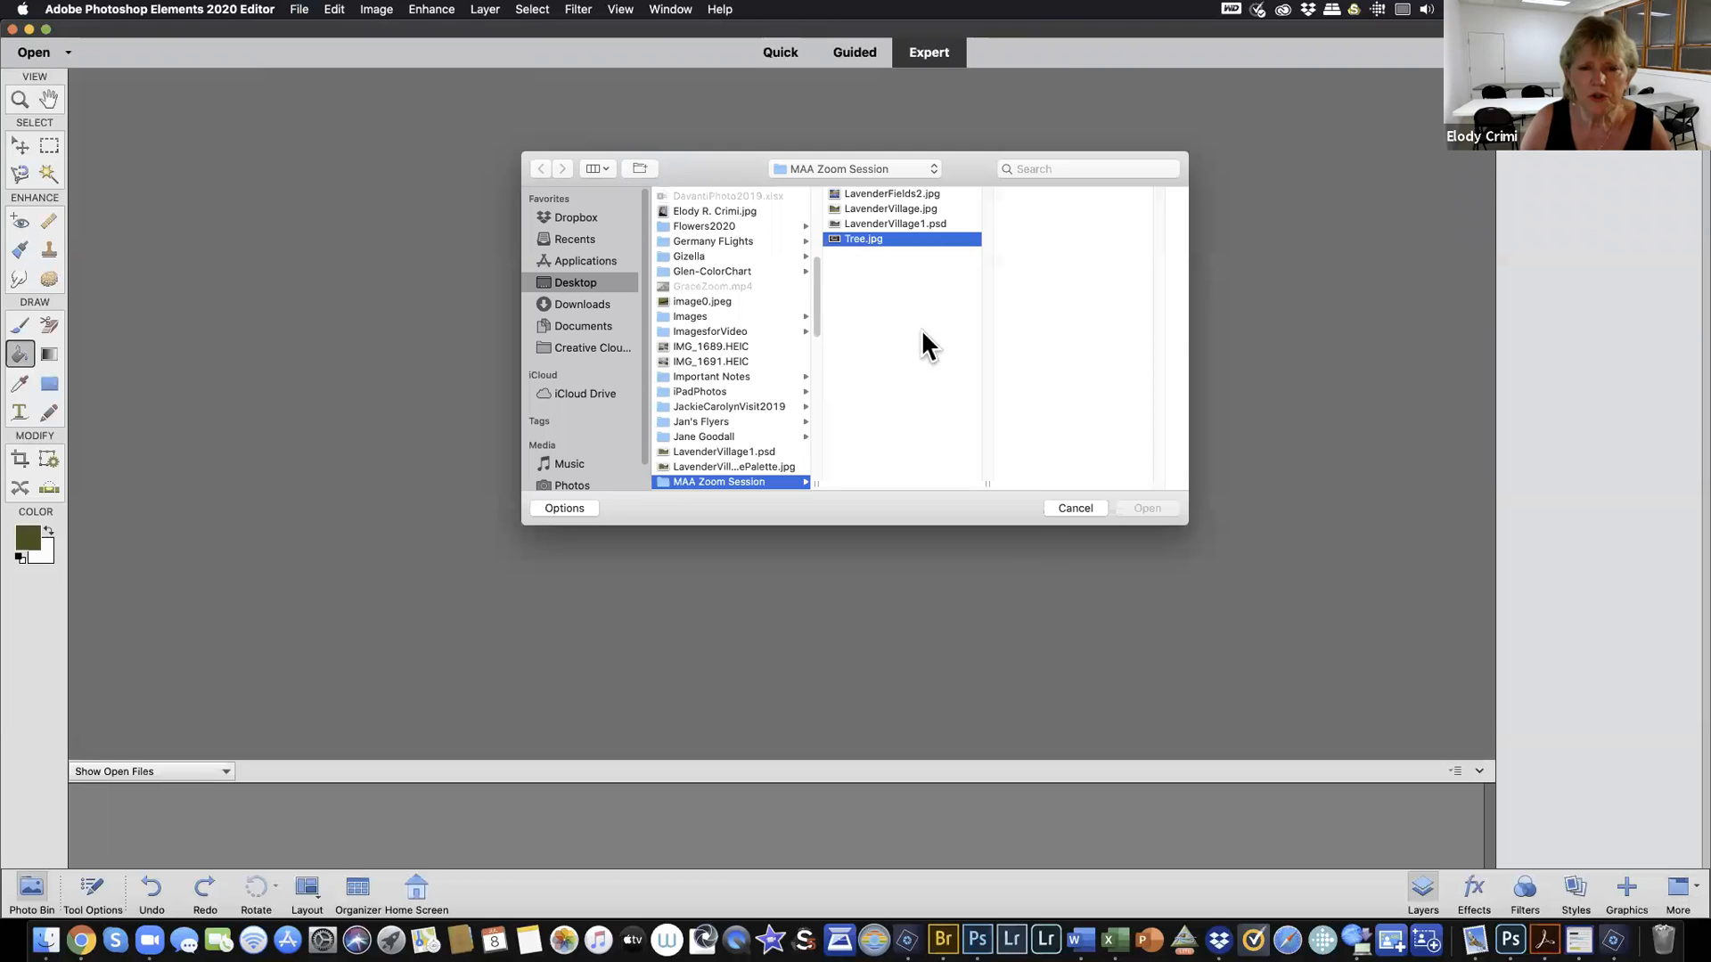
{"action": "left_click", "coordinate": [1151, 510]}
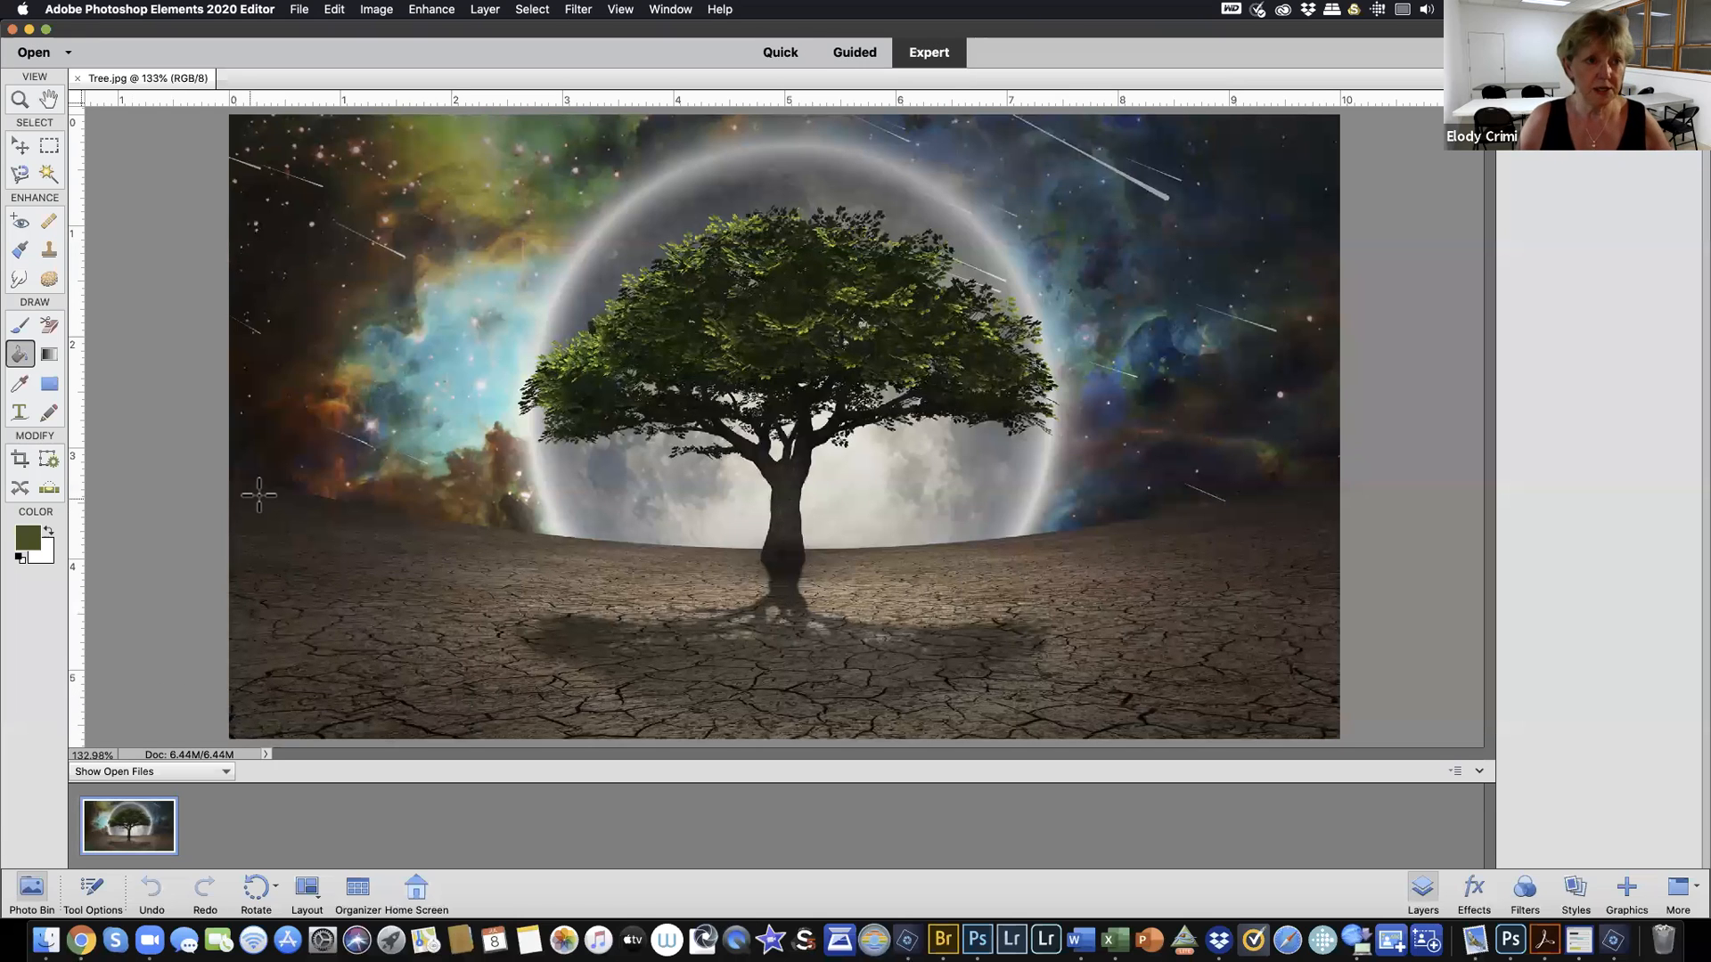
Open the Image Size settings for the tree image and set the document width to 50 inches with proportions constrained
{"action": "left_click", "coordinate": [375, 10]}
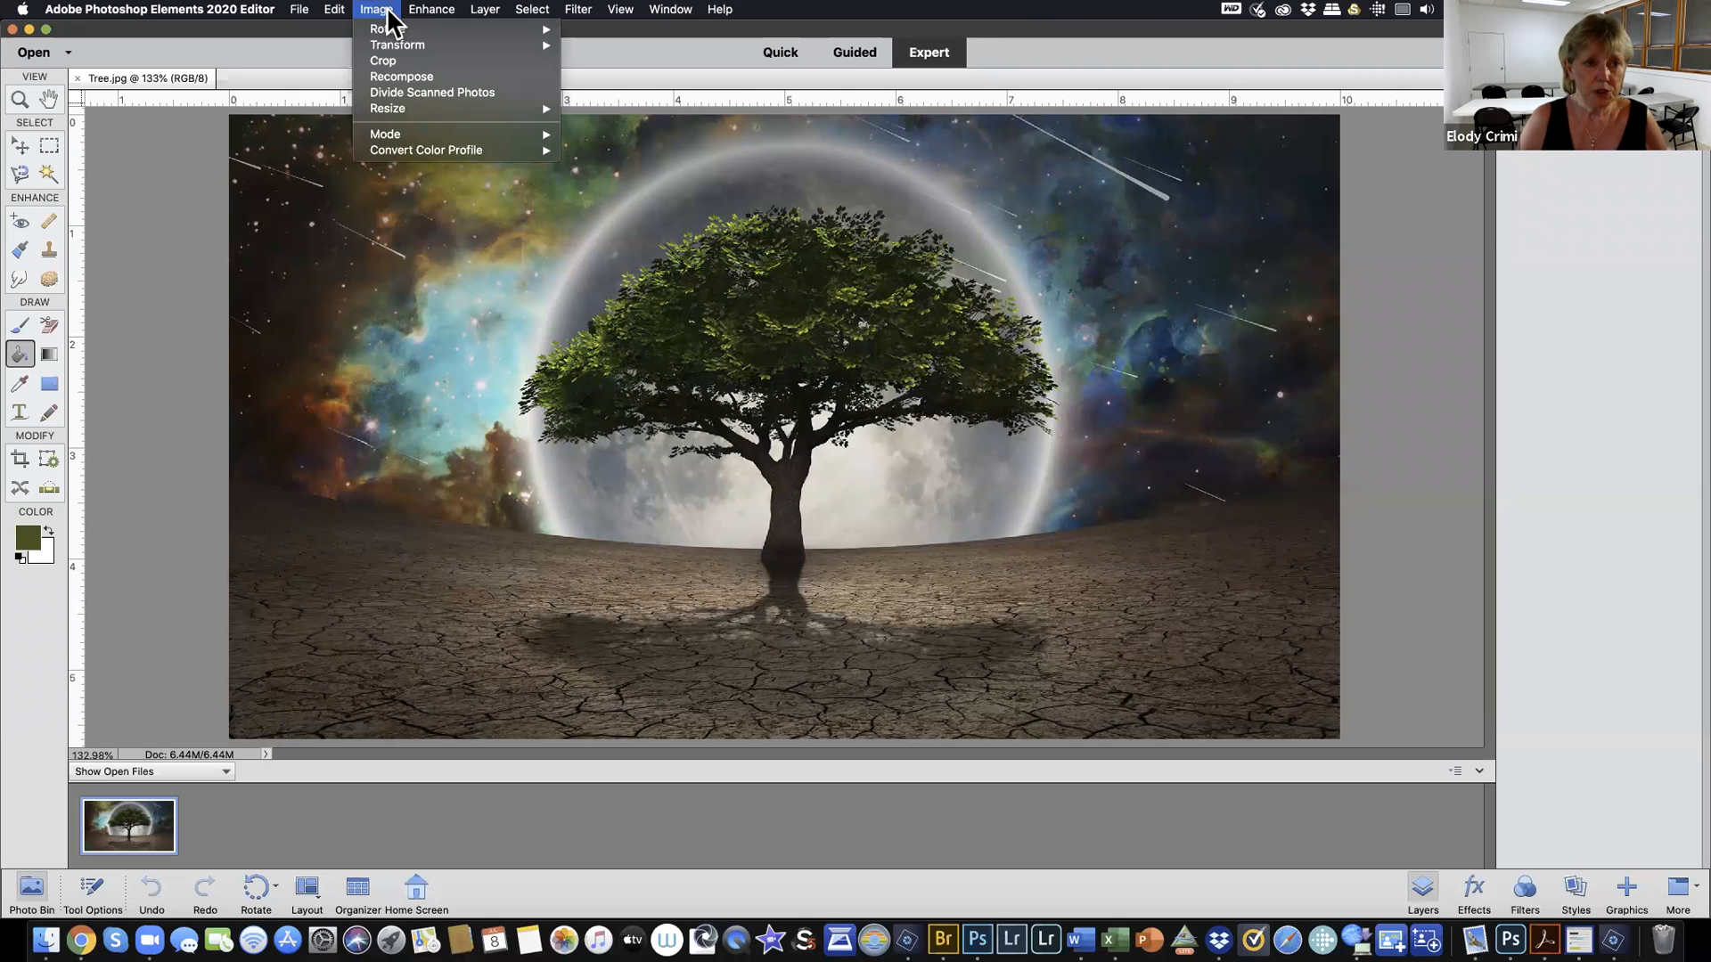
{"action": "mouse_move", "coordinate": [405, 111]}
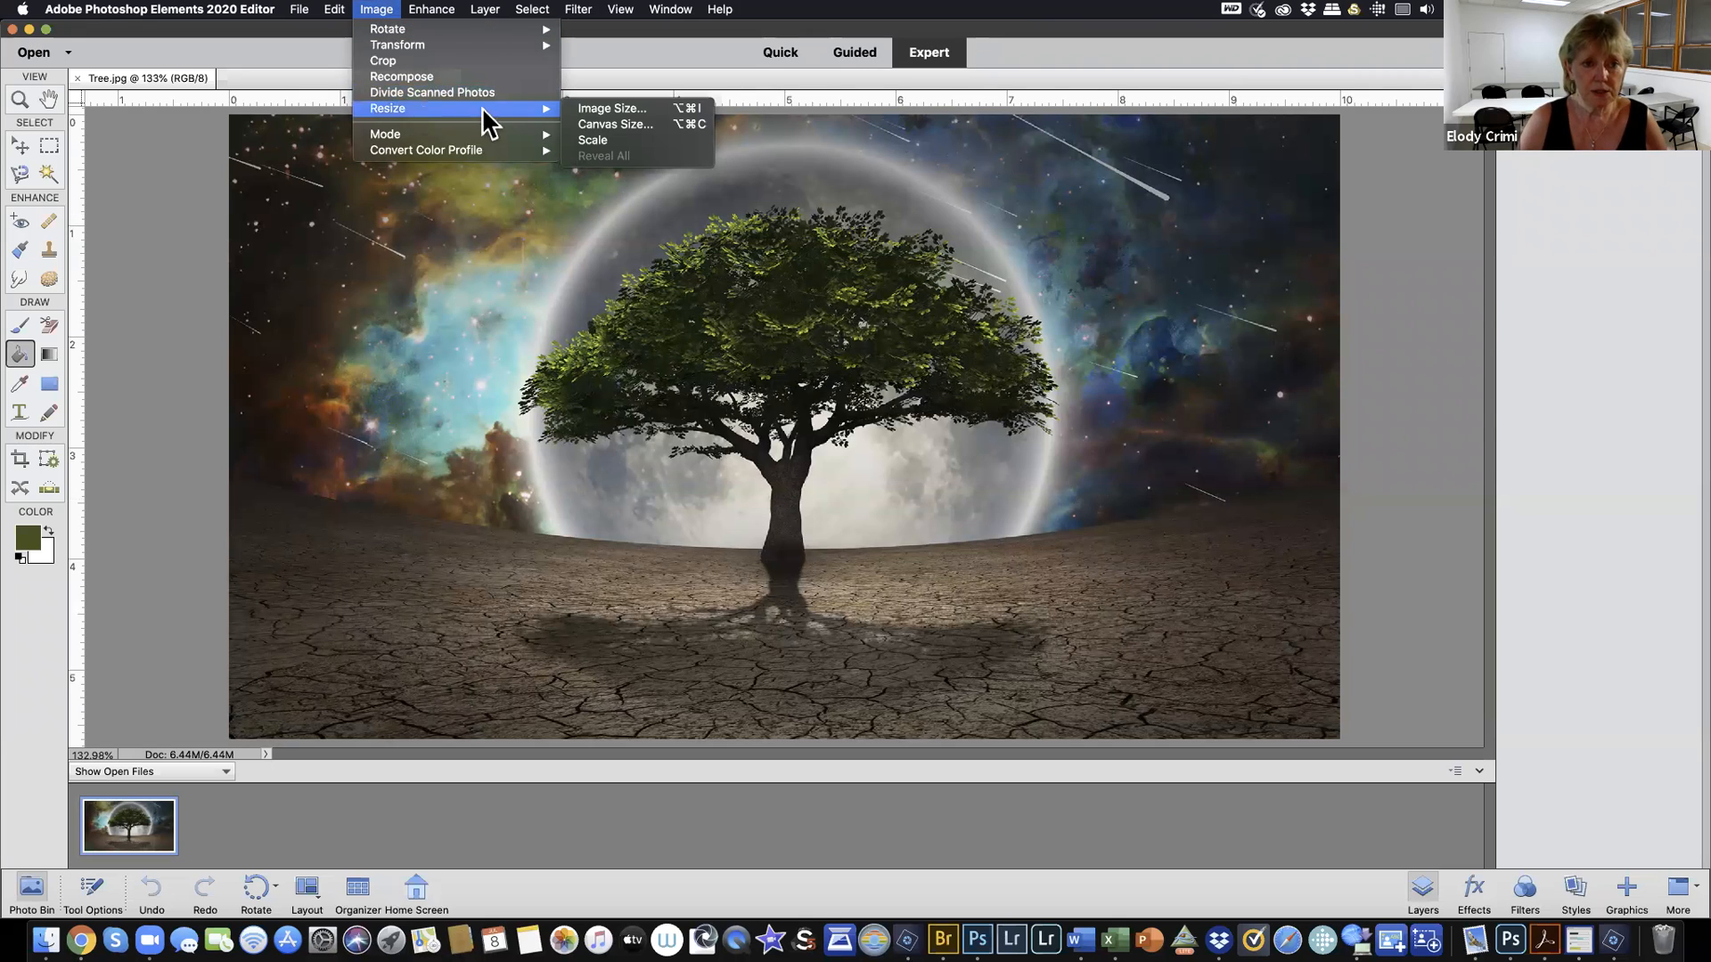
{"action": "left_click", "coordinate": [598, 110]}
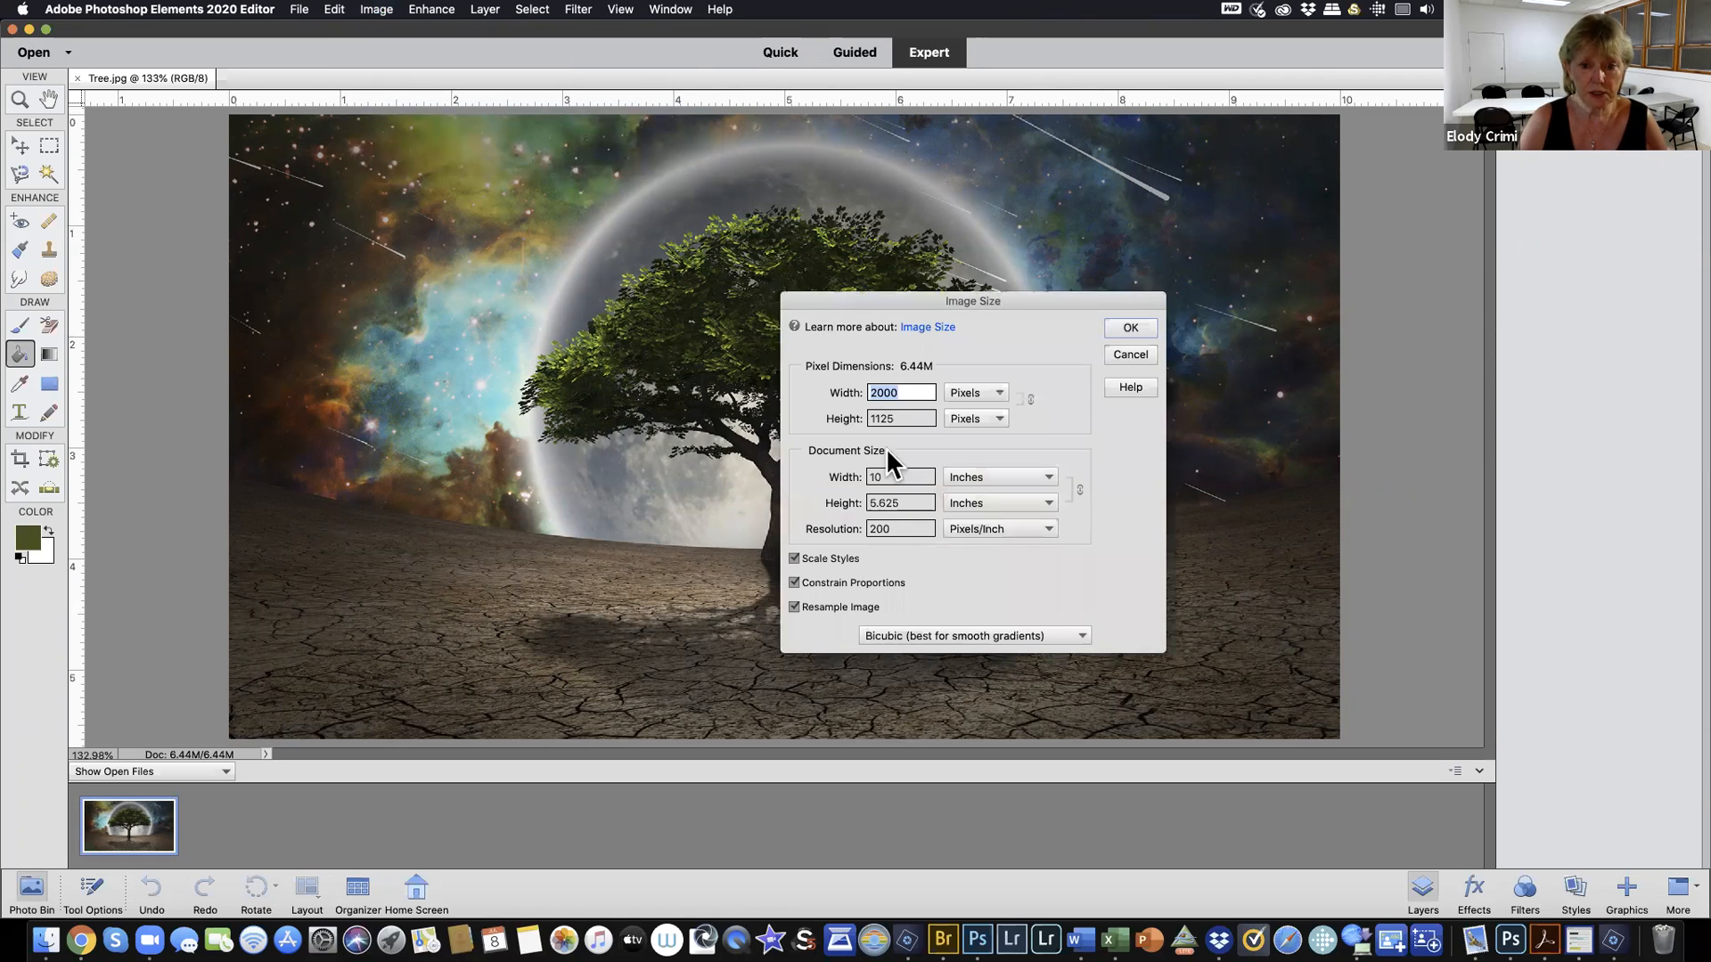
{"action": "double_click", "coordinate": [903, 479]}
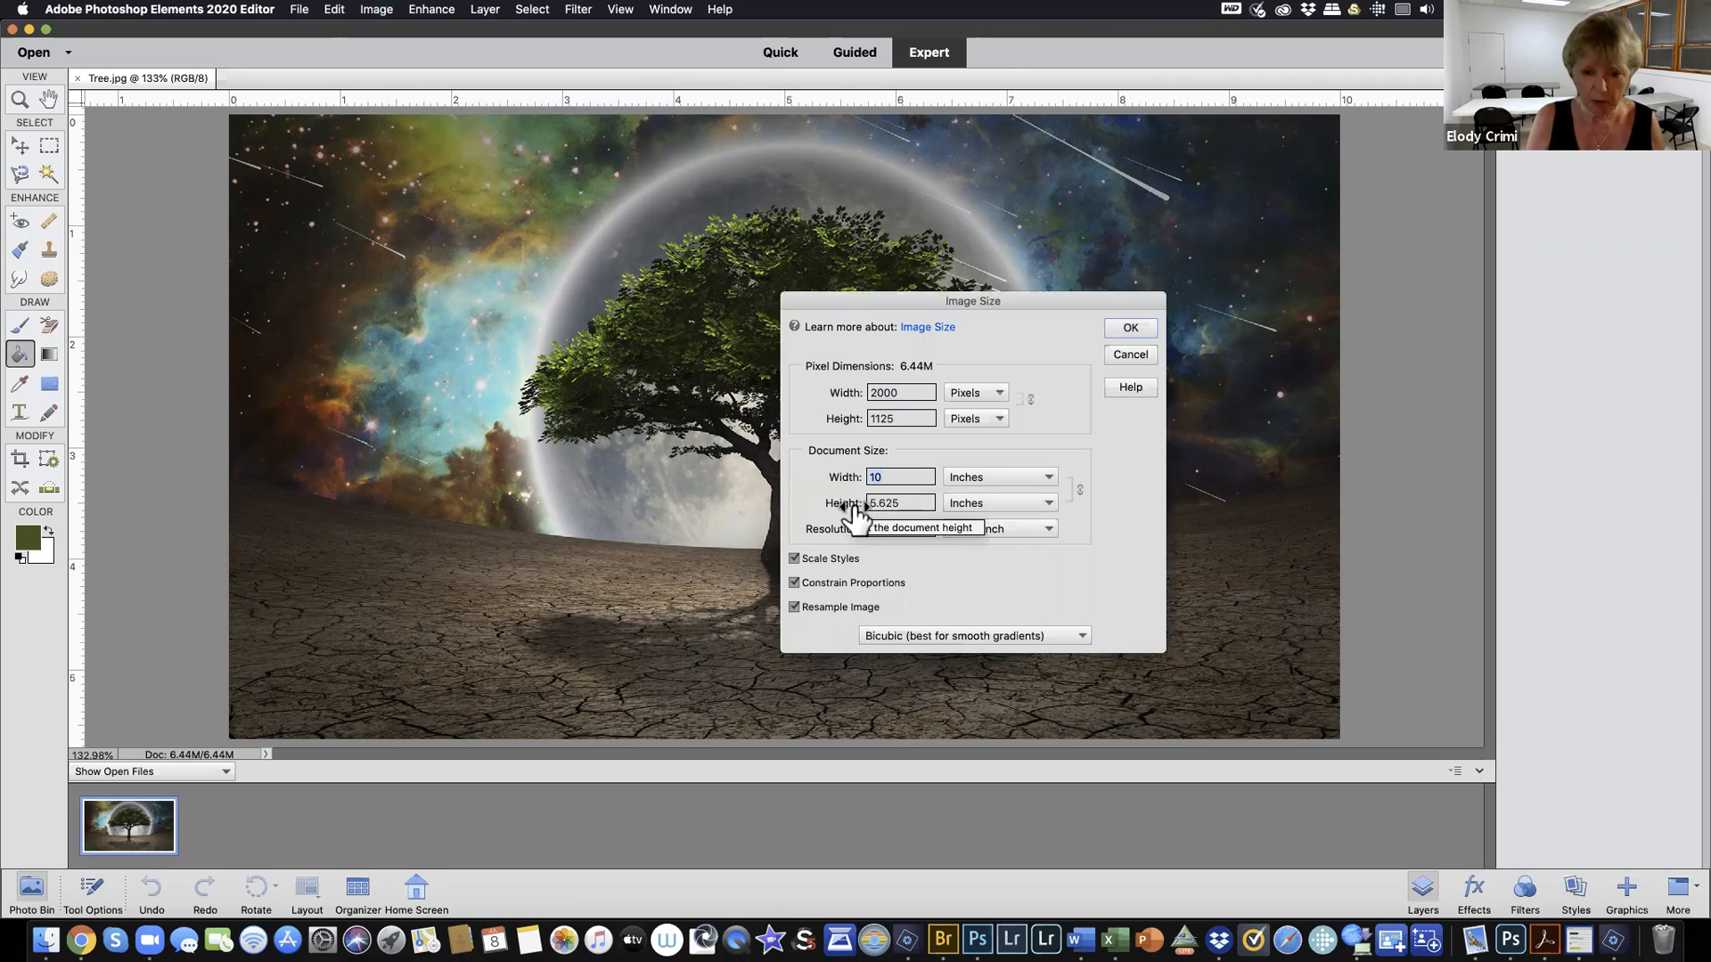
{"action": "type", "text": "50"}
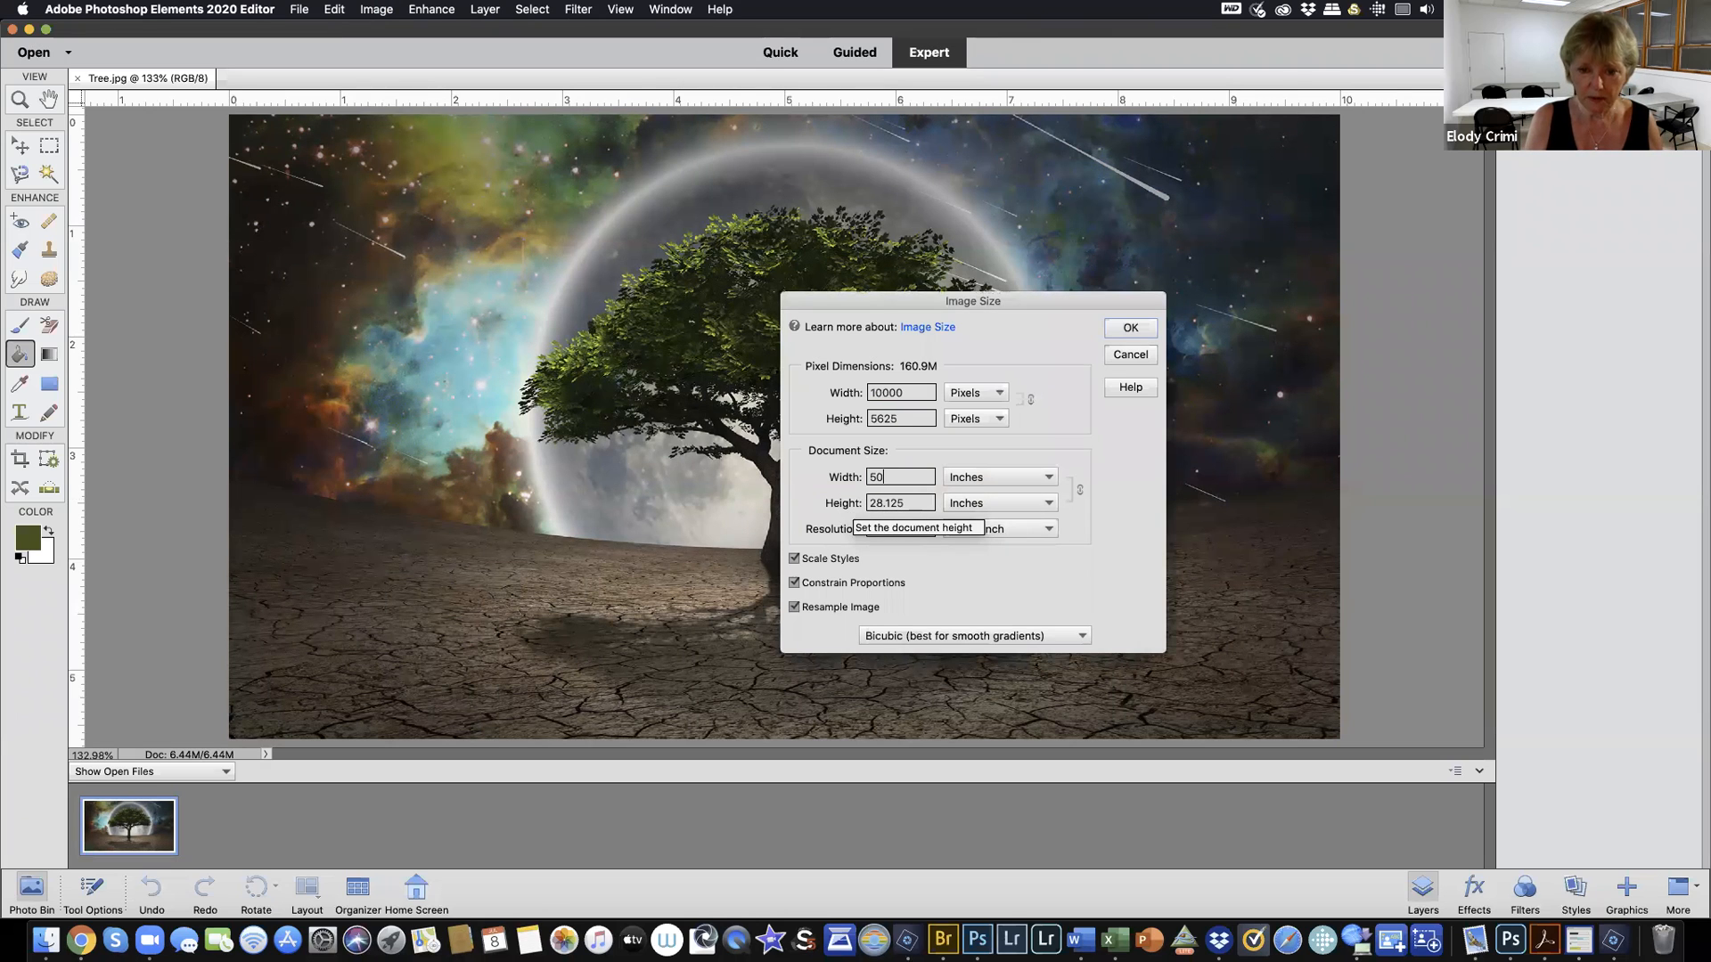
Try a document height of 26 inches with proportions still constrained
{"action": "double_click", "coordinate": [911, 504]}
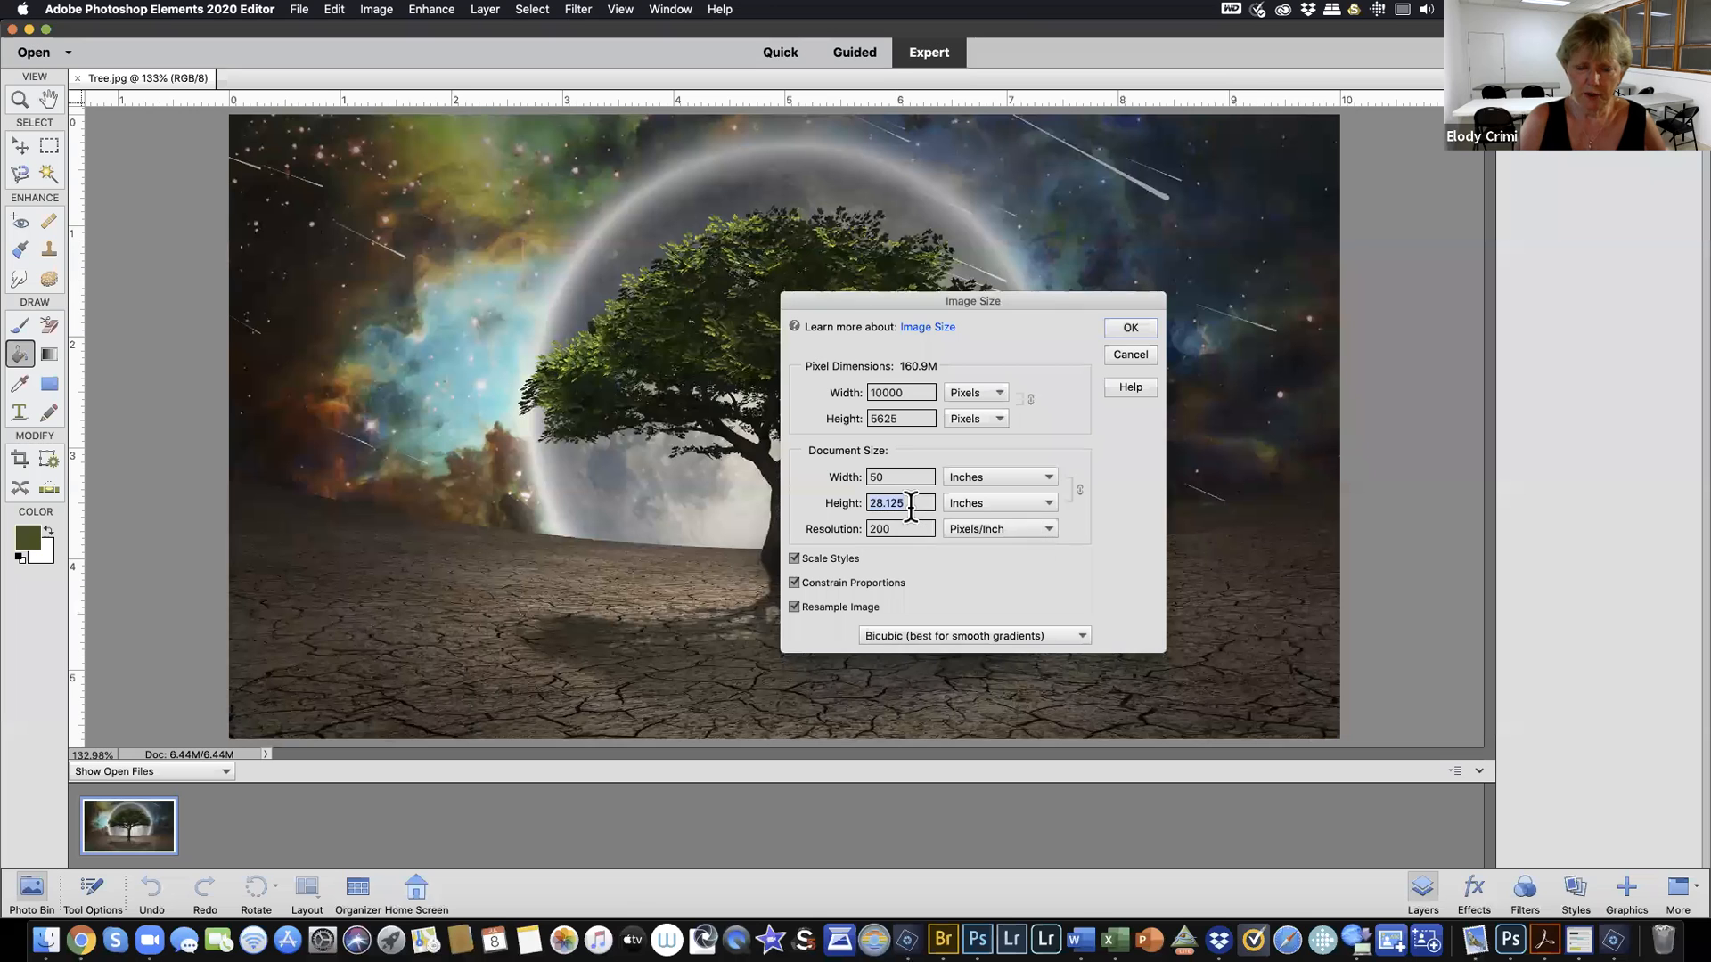
{"action": "type", "text": "26"}
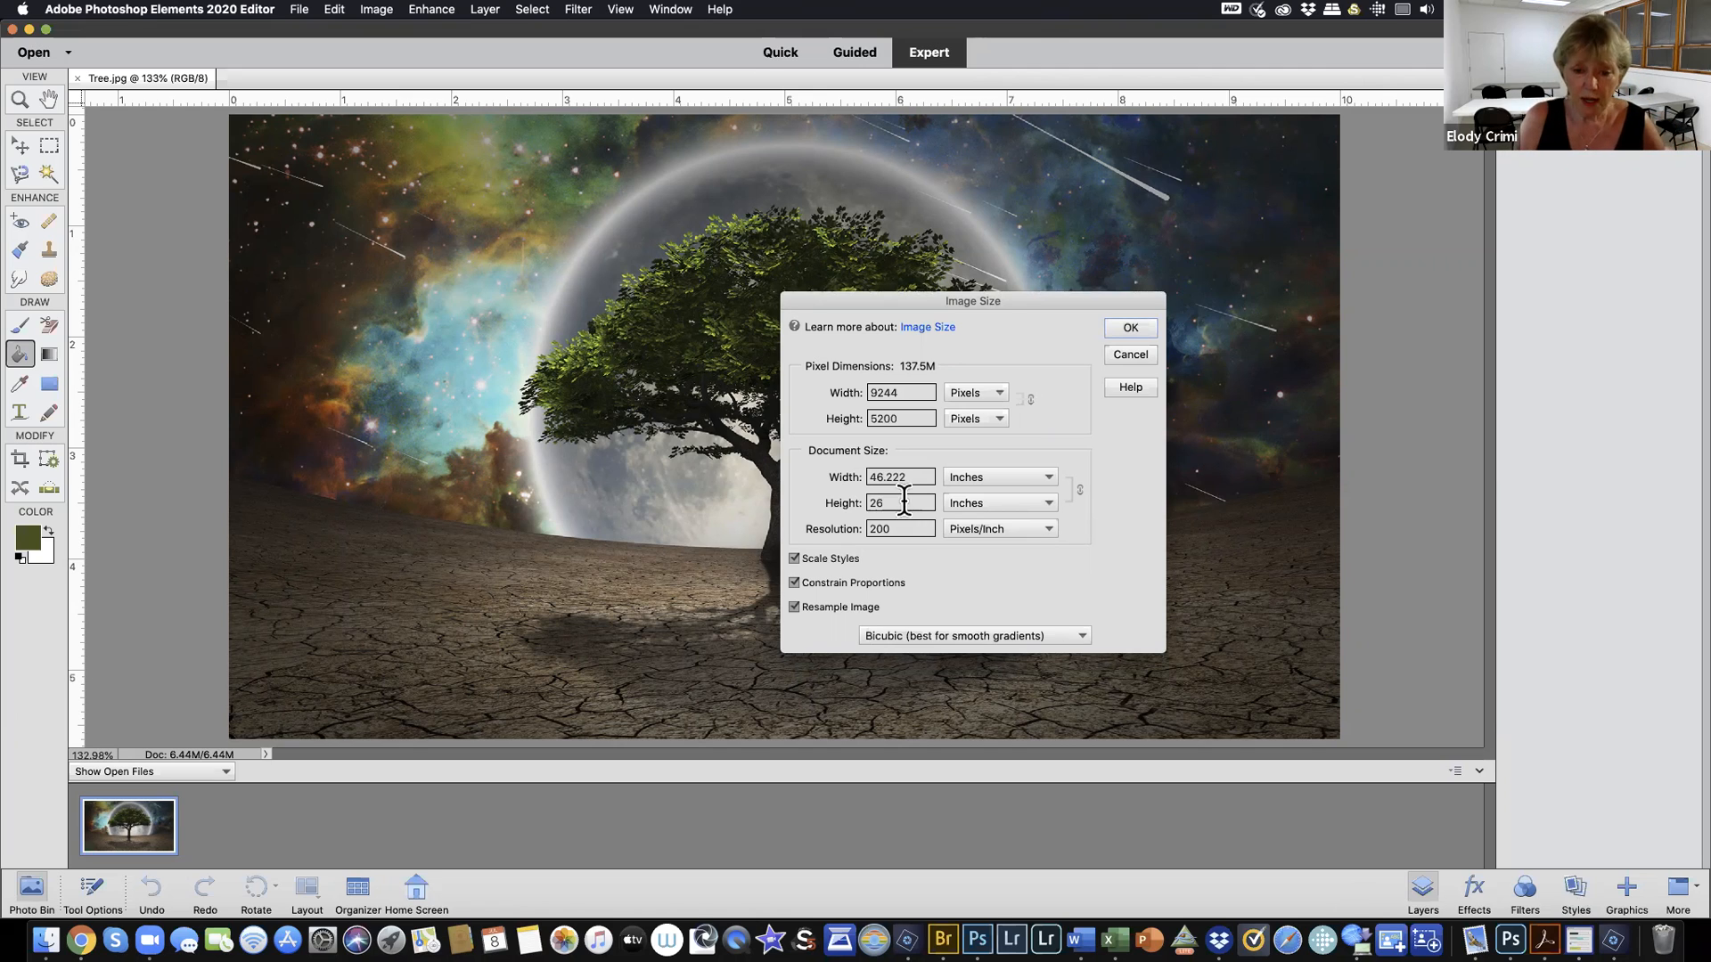
{"action": "scroll", "coordinate": [904, 505], "scroll_direction": "up", "scroll_amount": 2}
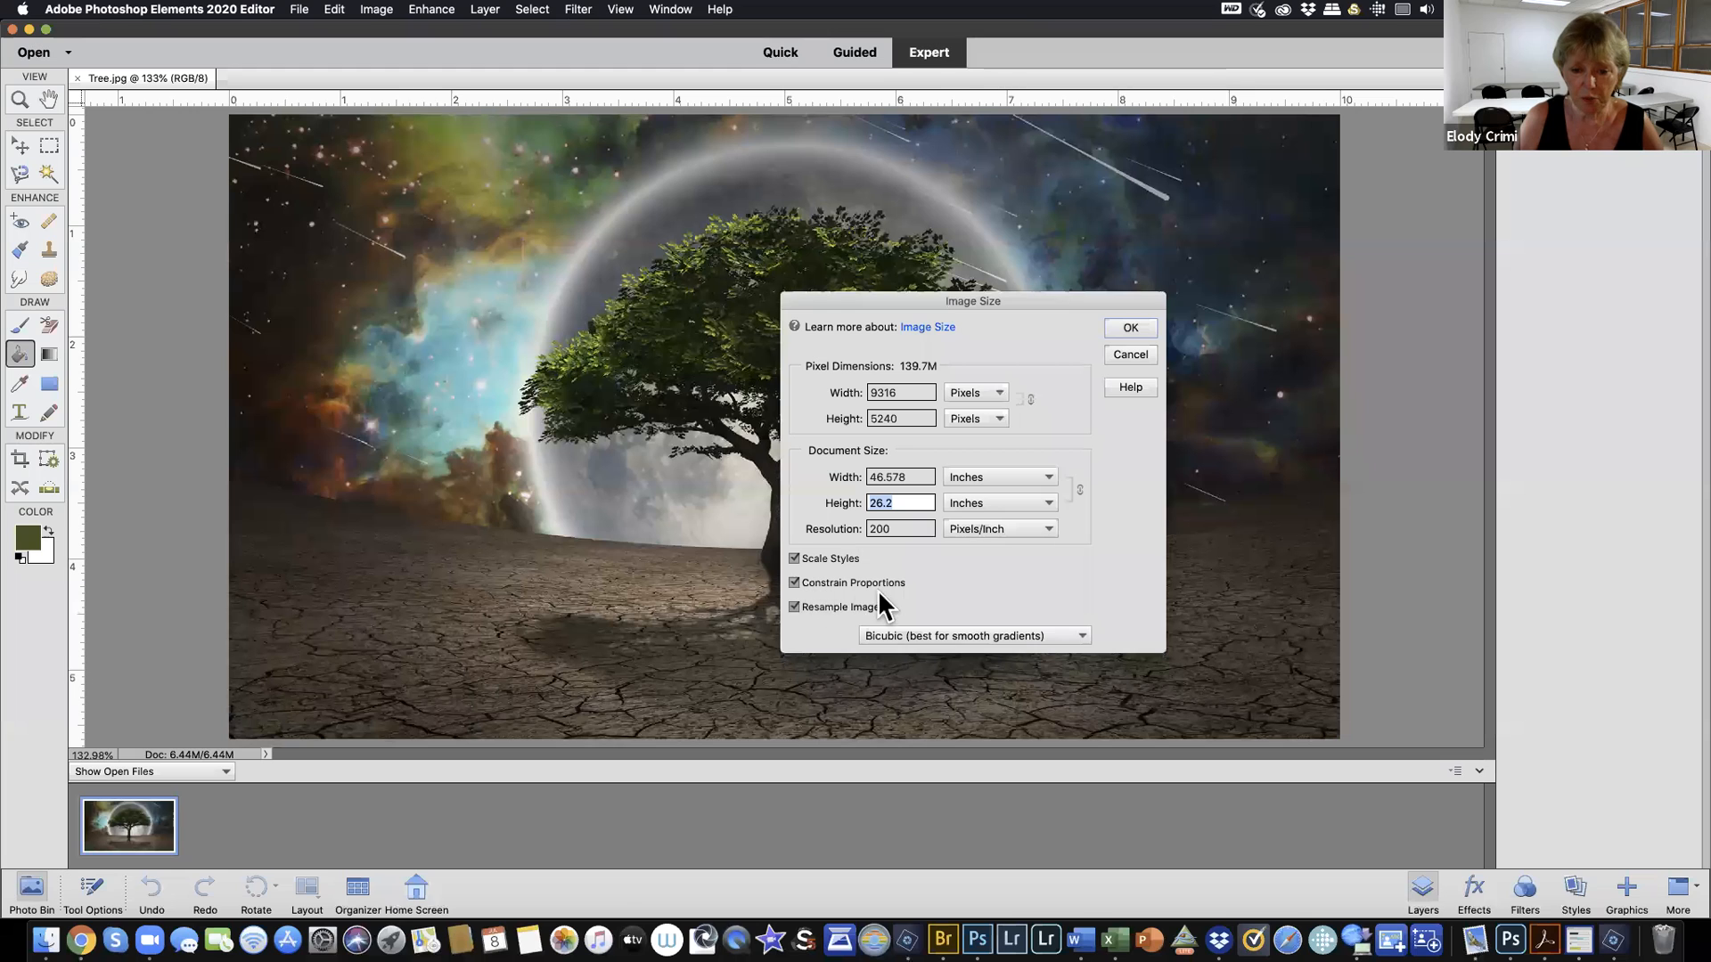
Turn off Constrain Proportions and set the document size to 50 inches wide by 26 inches high
{"action": "left_click", "coordinate": [790, 581]}
{"action": "left_click_drag", "start_coordinate": [913, 475], "coordinate": [855, 469]}
{"action": "type", "text": "50"}
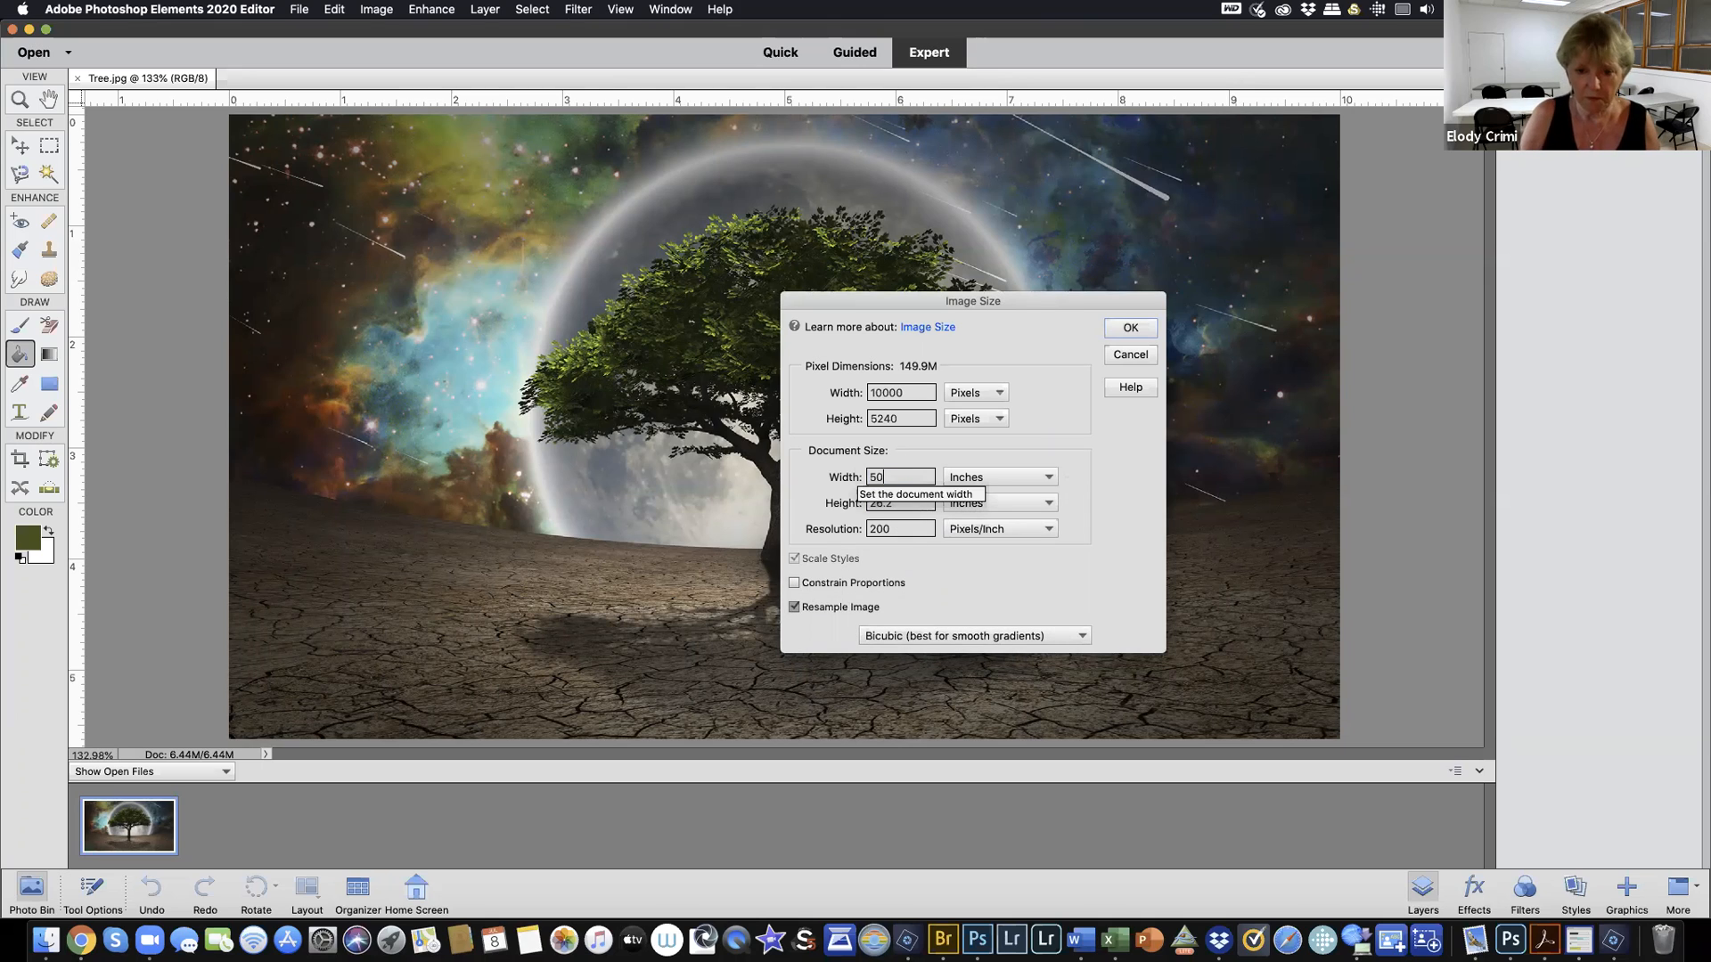
{"action": "left_click_drag", "start_coordinate": [895, 504], "coordinate": [857, 503]}
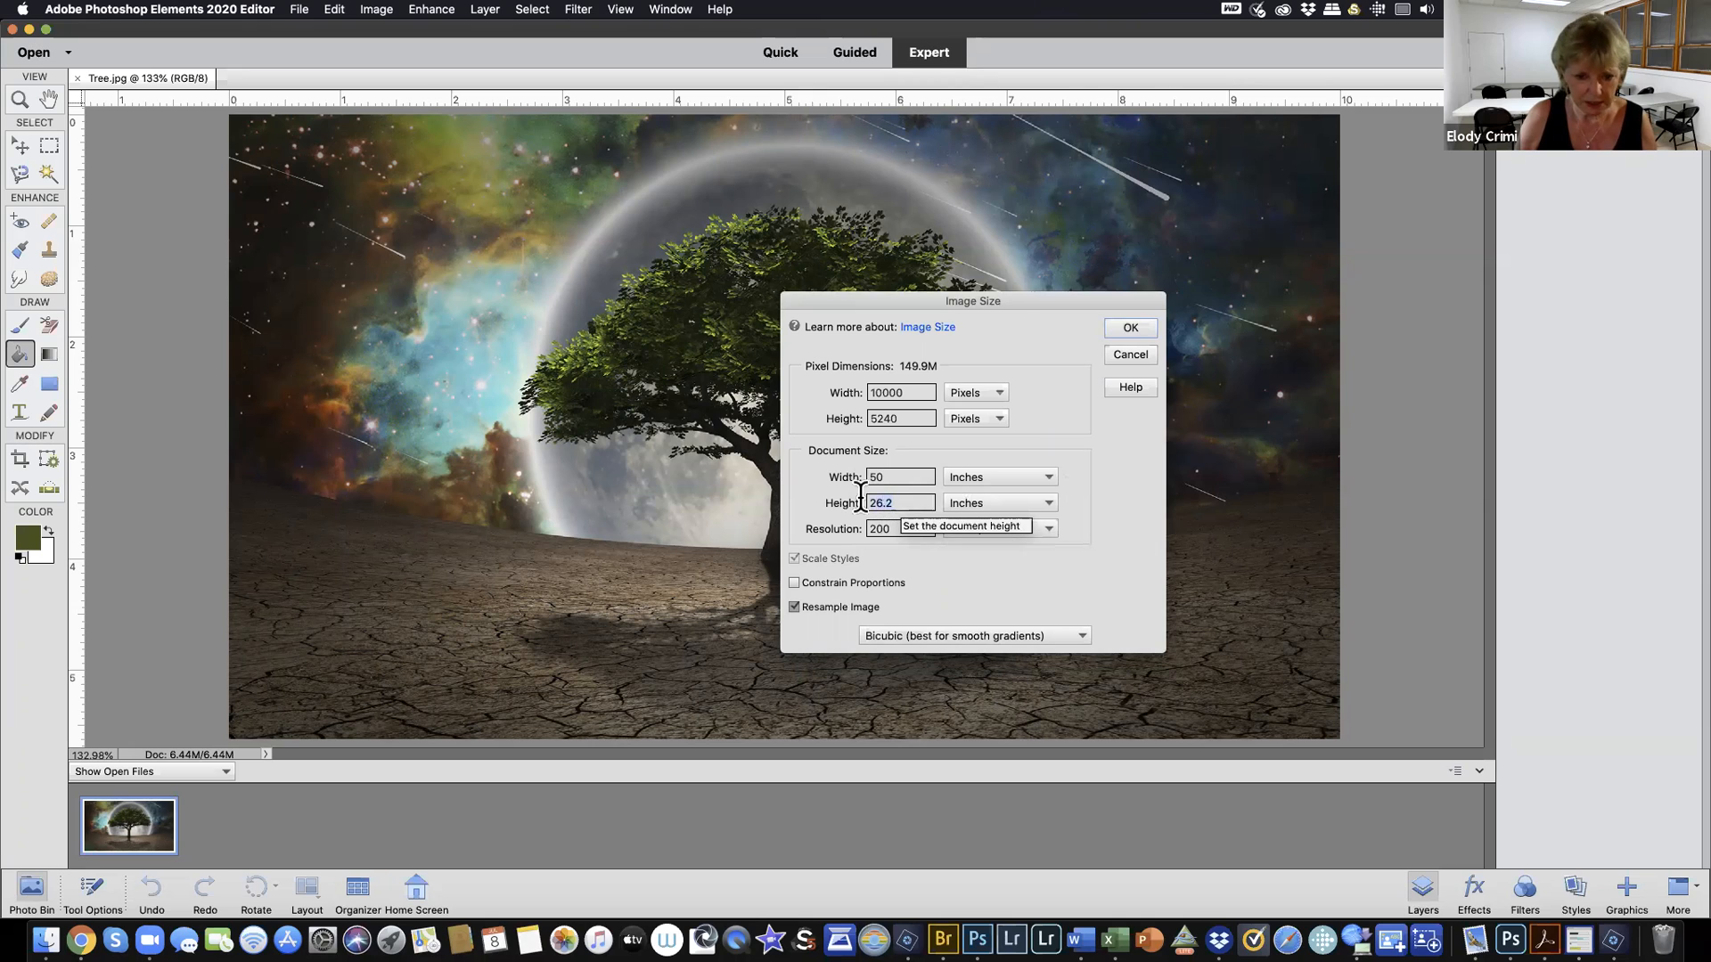
{"action": "type", "text": "26"}
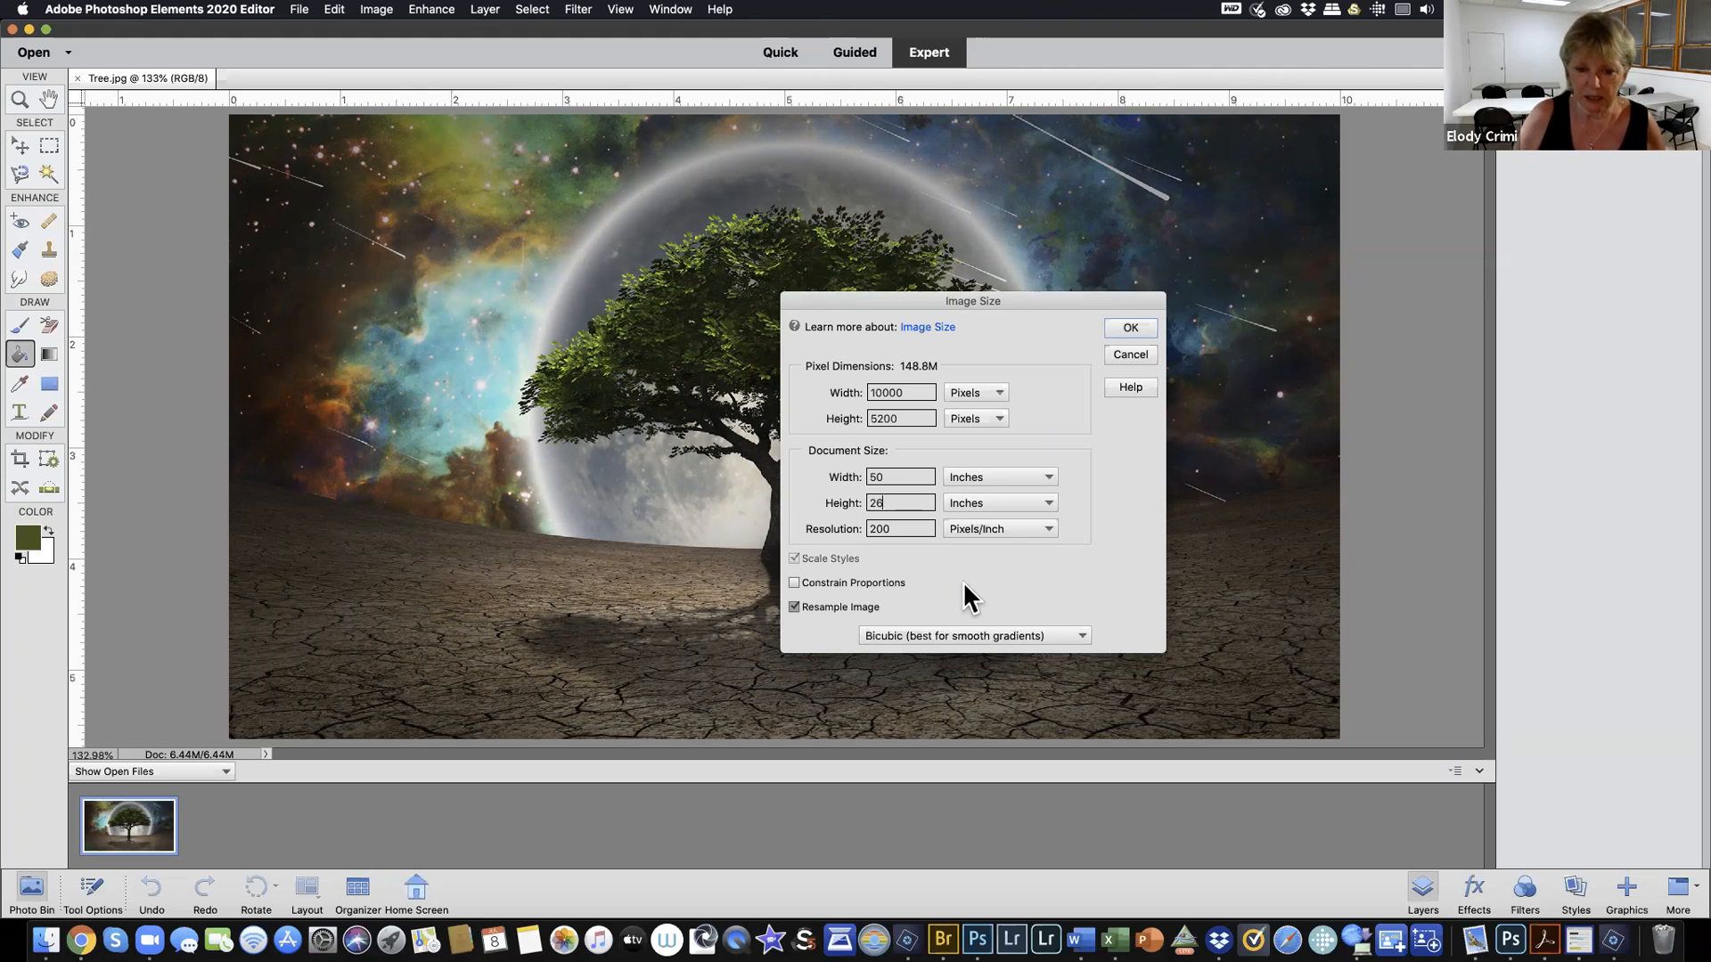
Turn Constrain Proportions back on, set the document width to 50 inches, and apply the resize to the whole tree image
{"action": "left_click", "coordinate": [793, 583]}
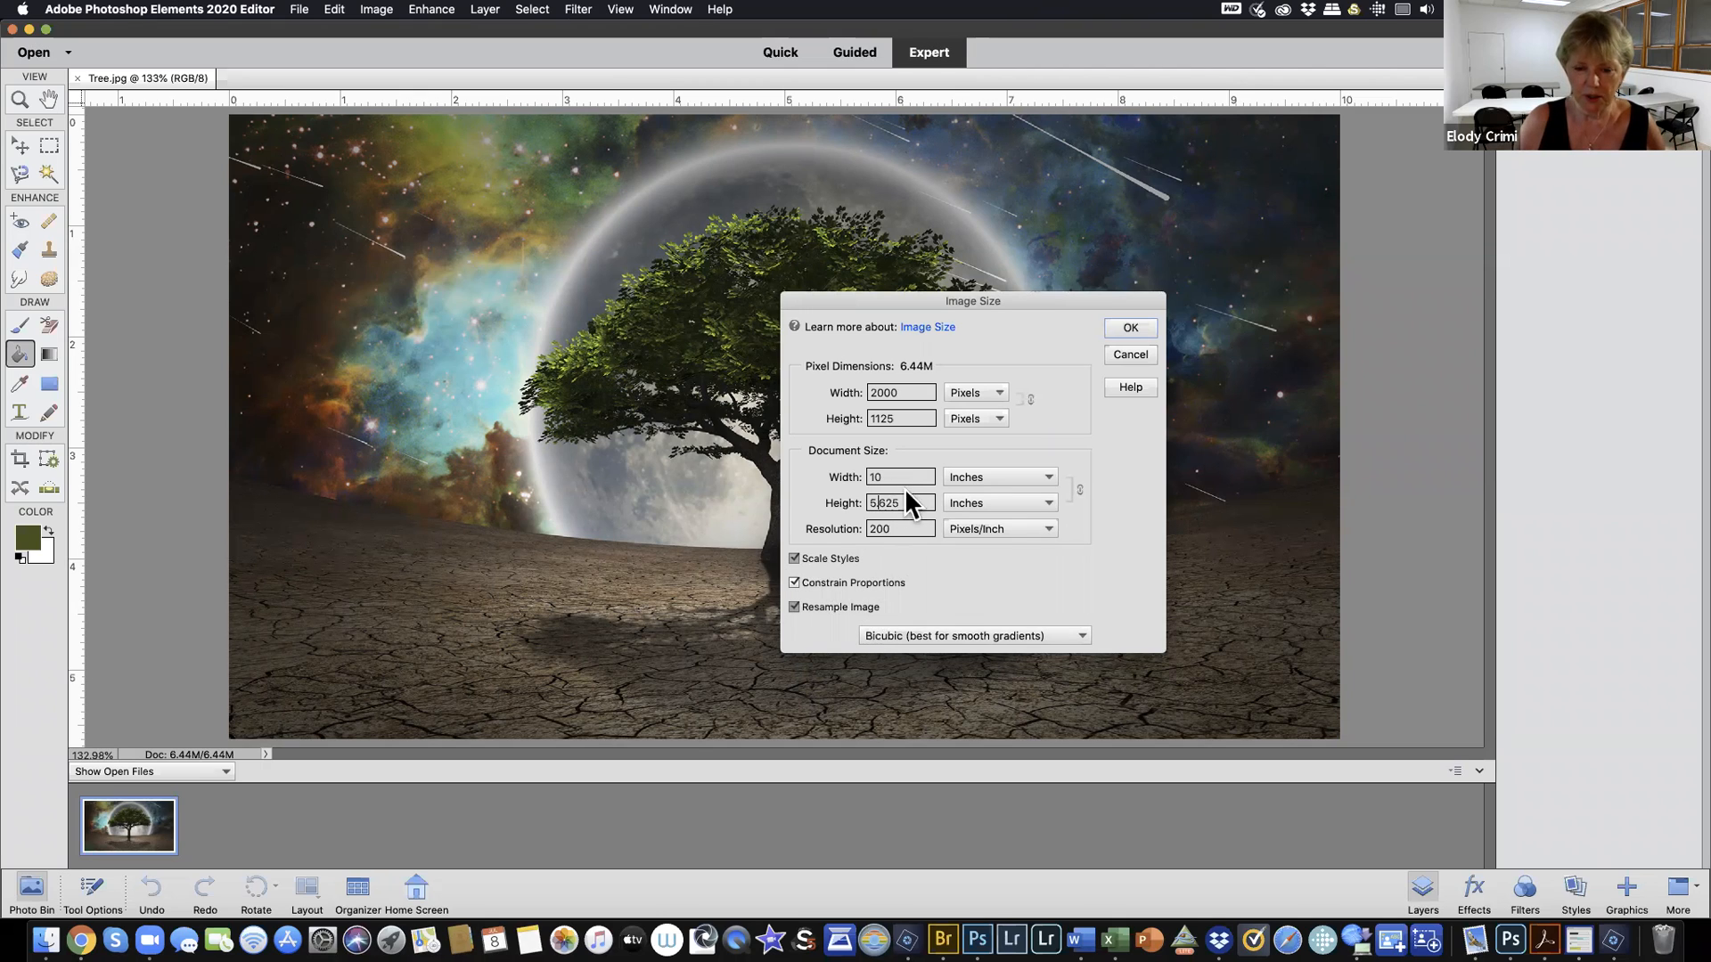
{"action": "left_click_drag", "start_coordinate": [905, 476], "coordinate": [798, 462]}
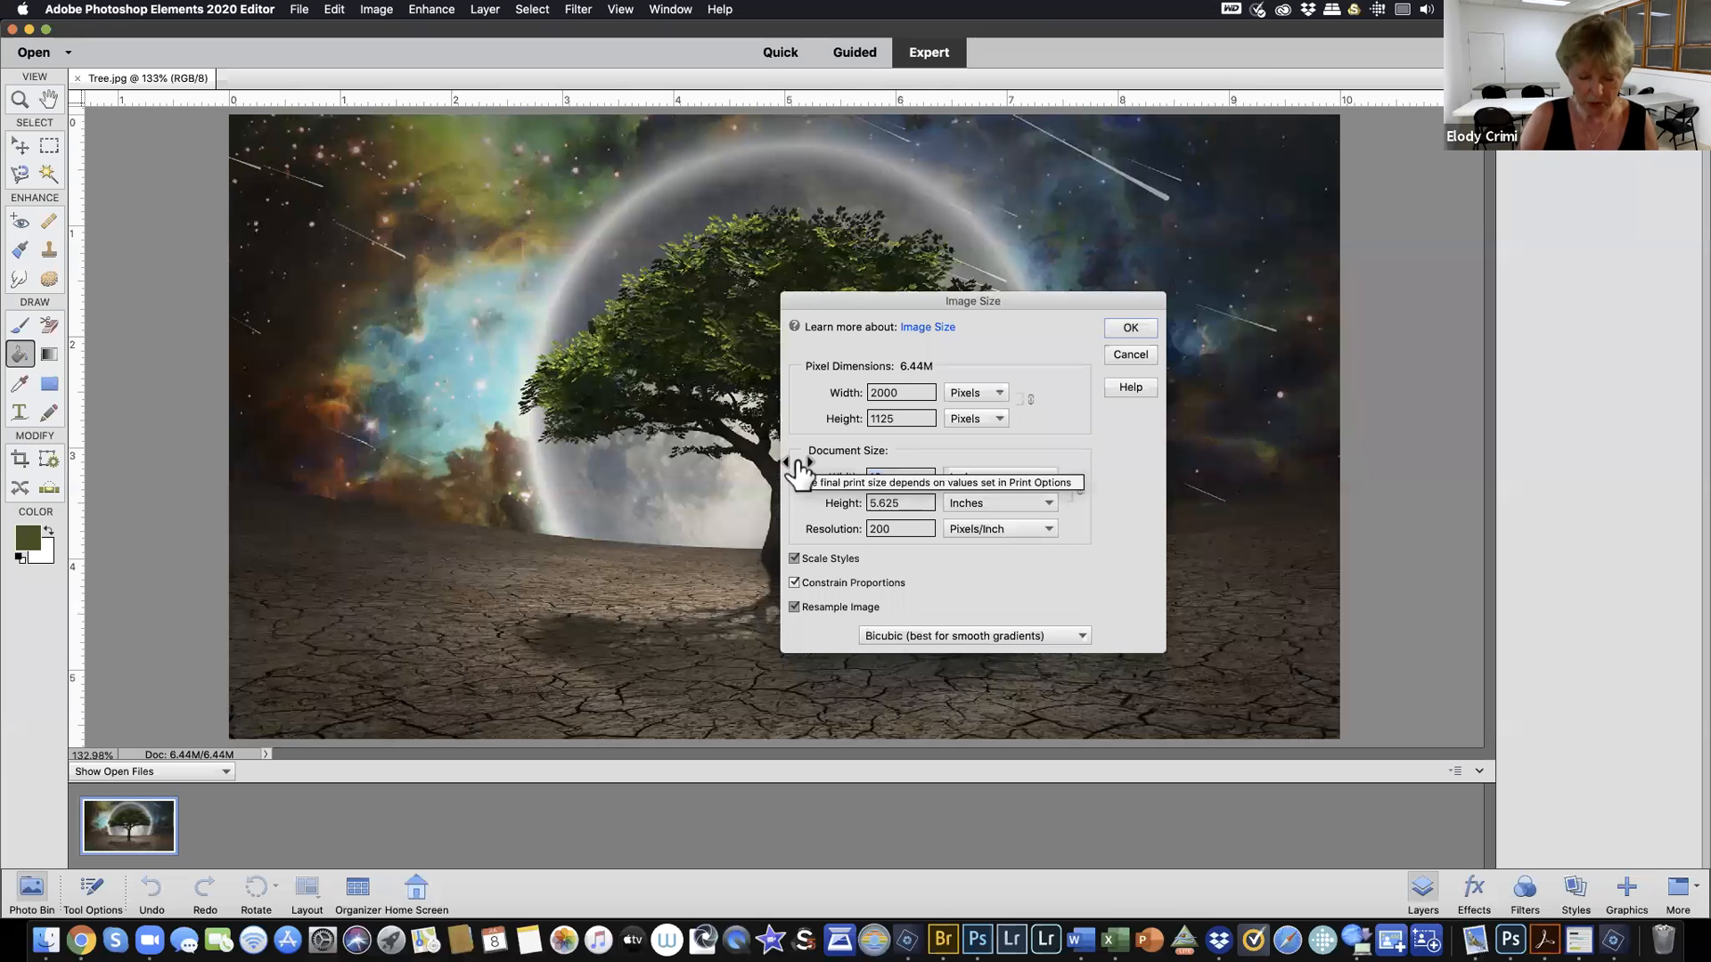
{"action": "type", "text": "50"}
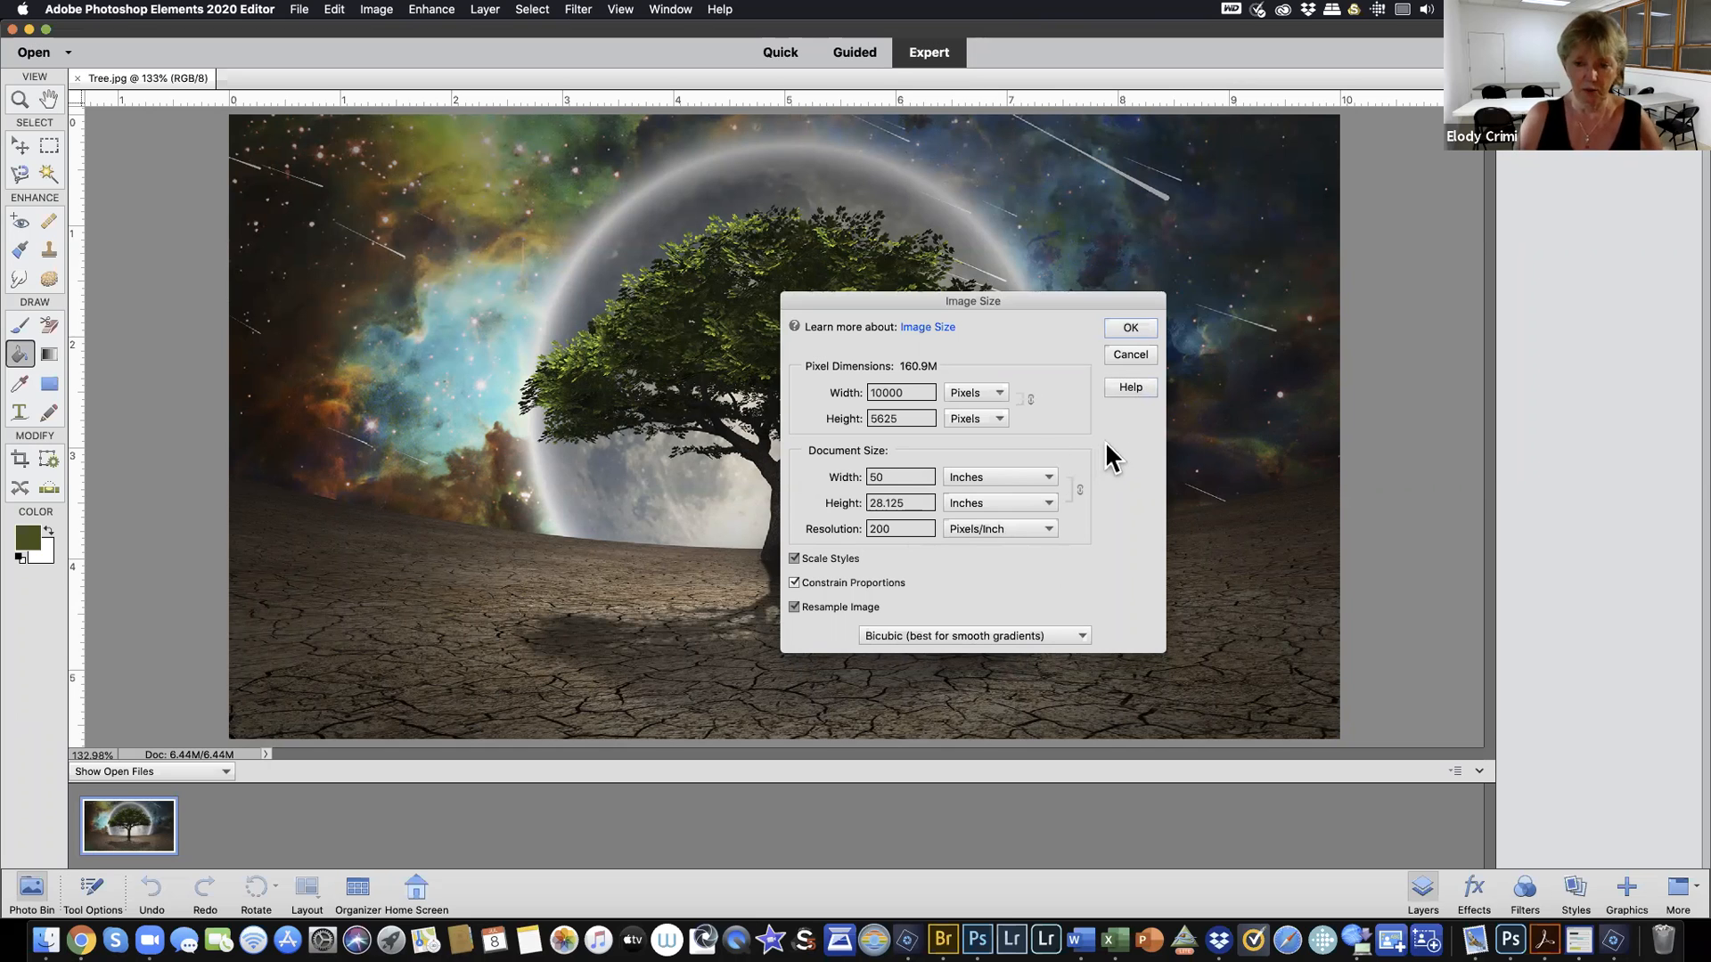
{"action": "left_click", "coordinate": [1141, 328]}
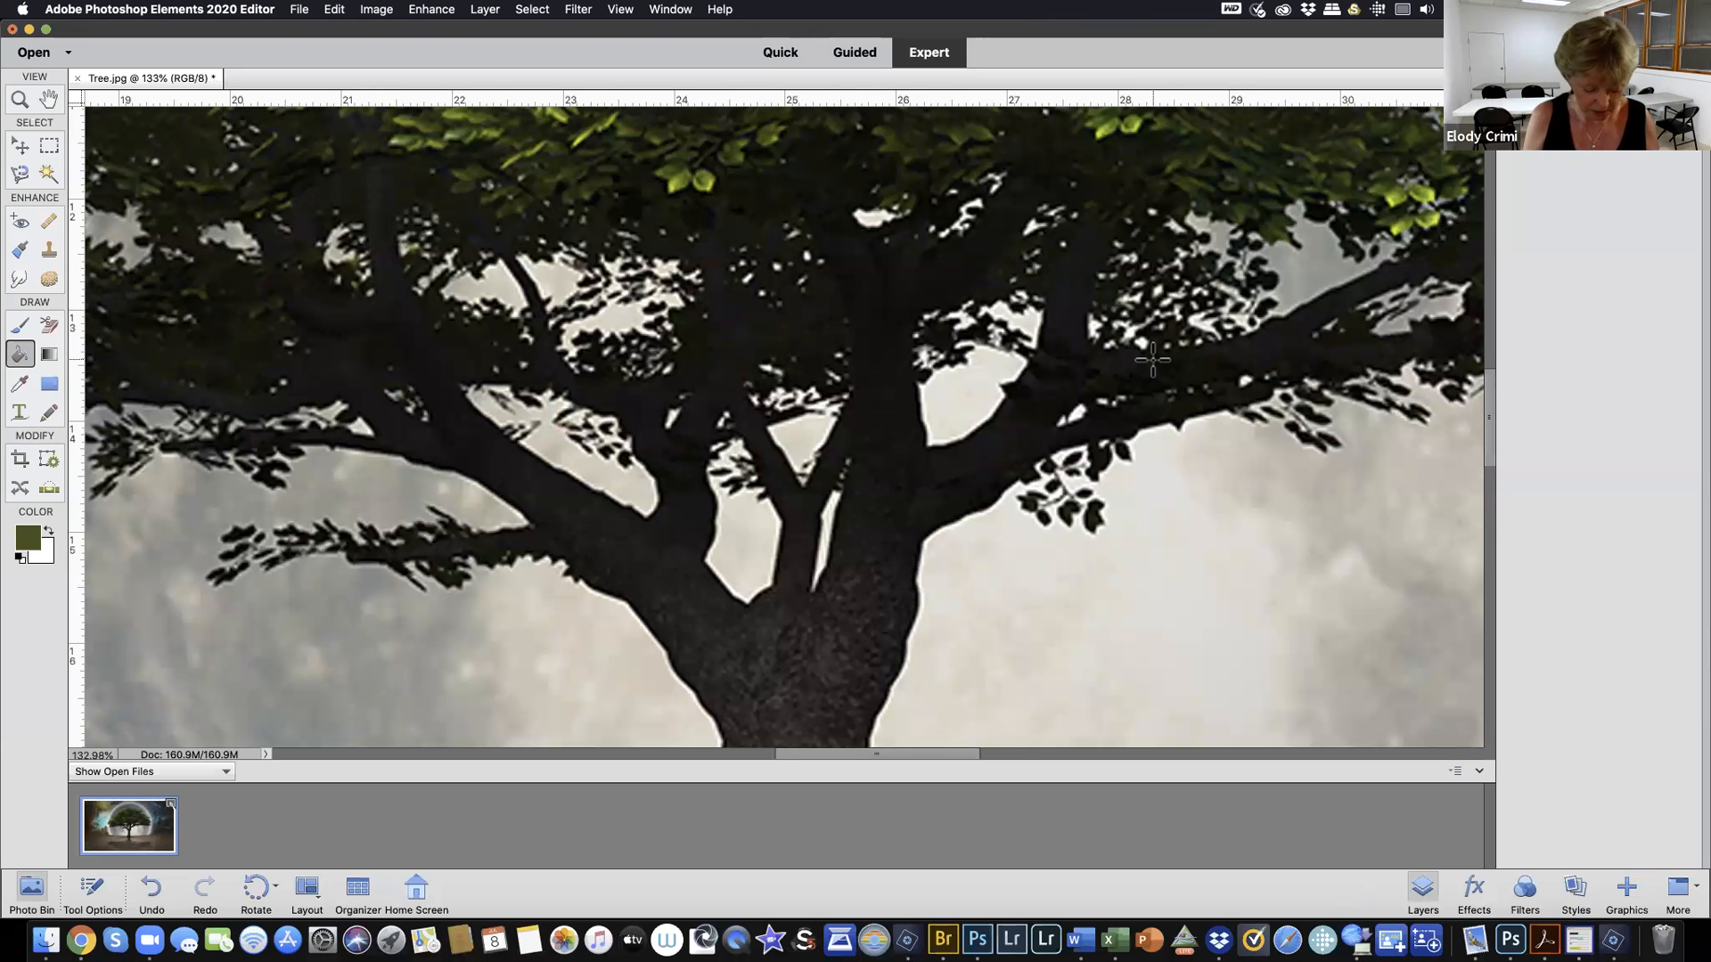
{"action": "key", "text": "super+minus"}
{"action": "key", "text": "super+minus"}
{"action": "key", "text": "super+minus"}
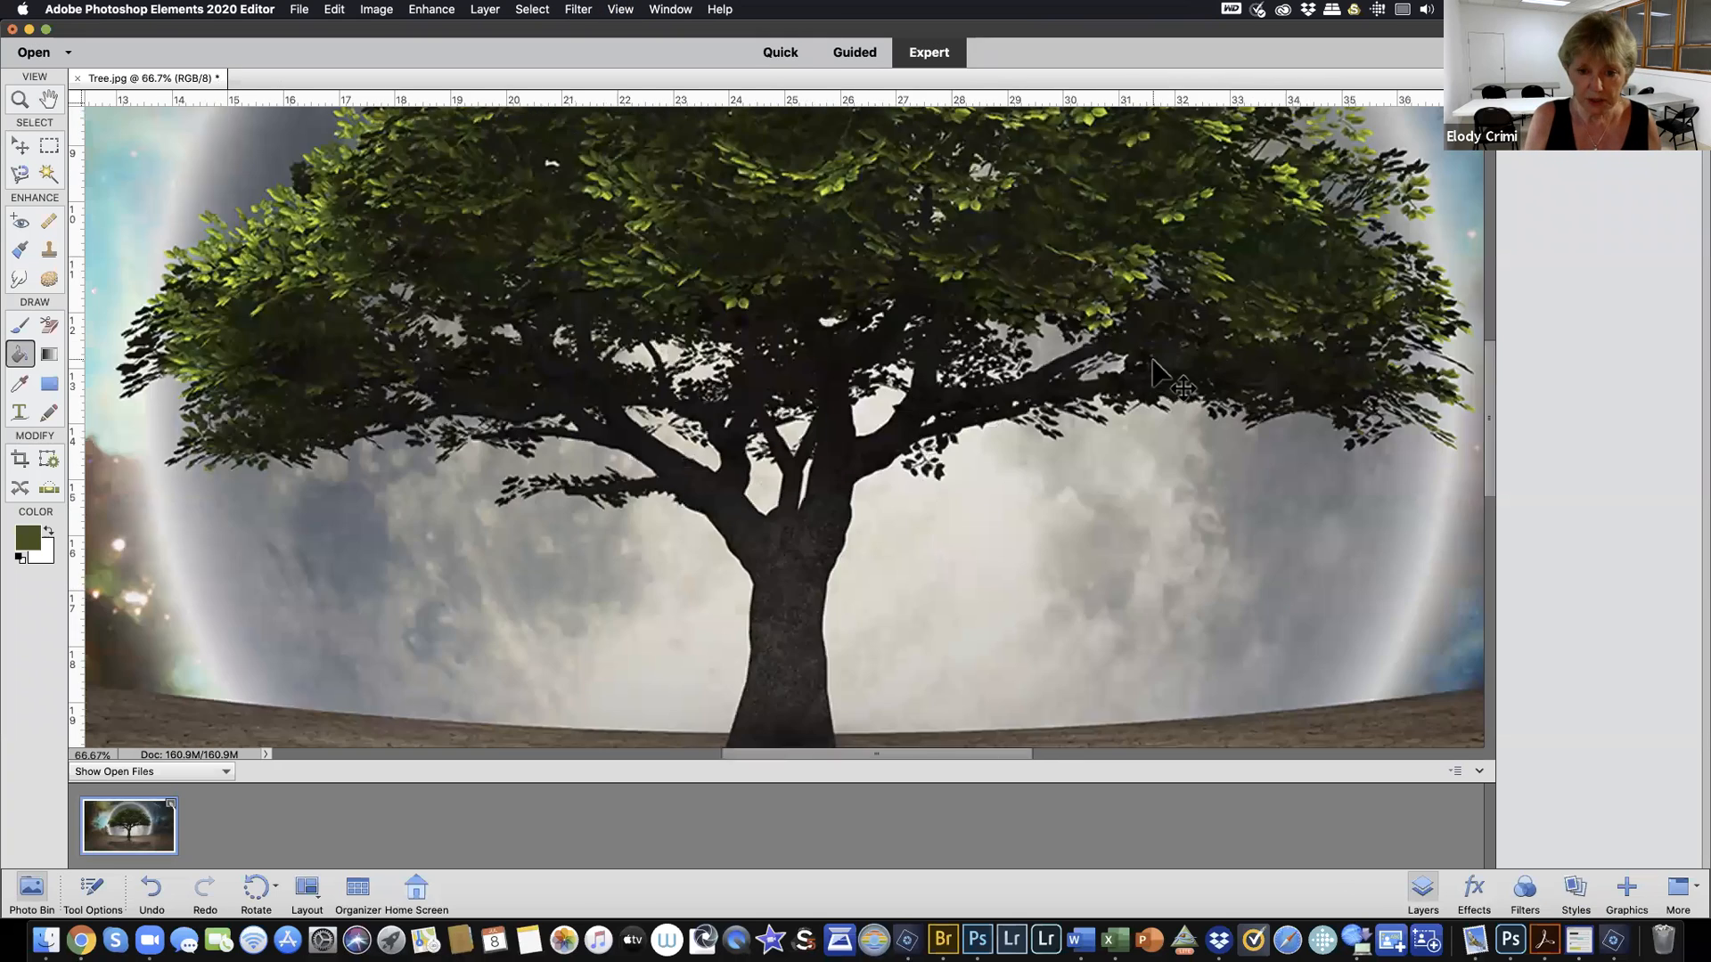
{"action": "key", "text": "super+minus"}
{"action": "key", "text": "super+minus"}
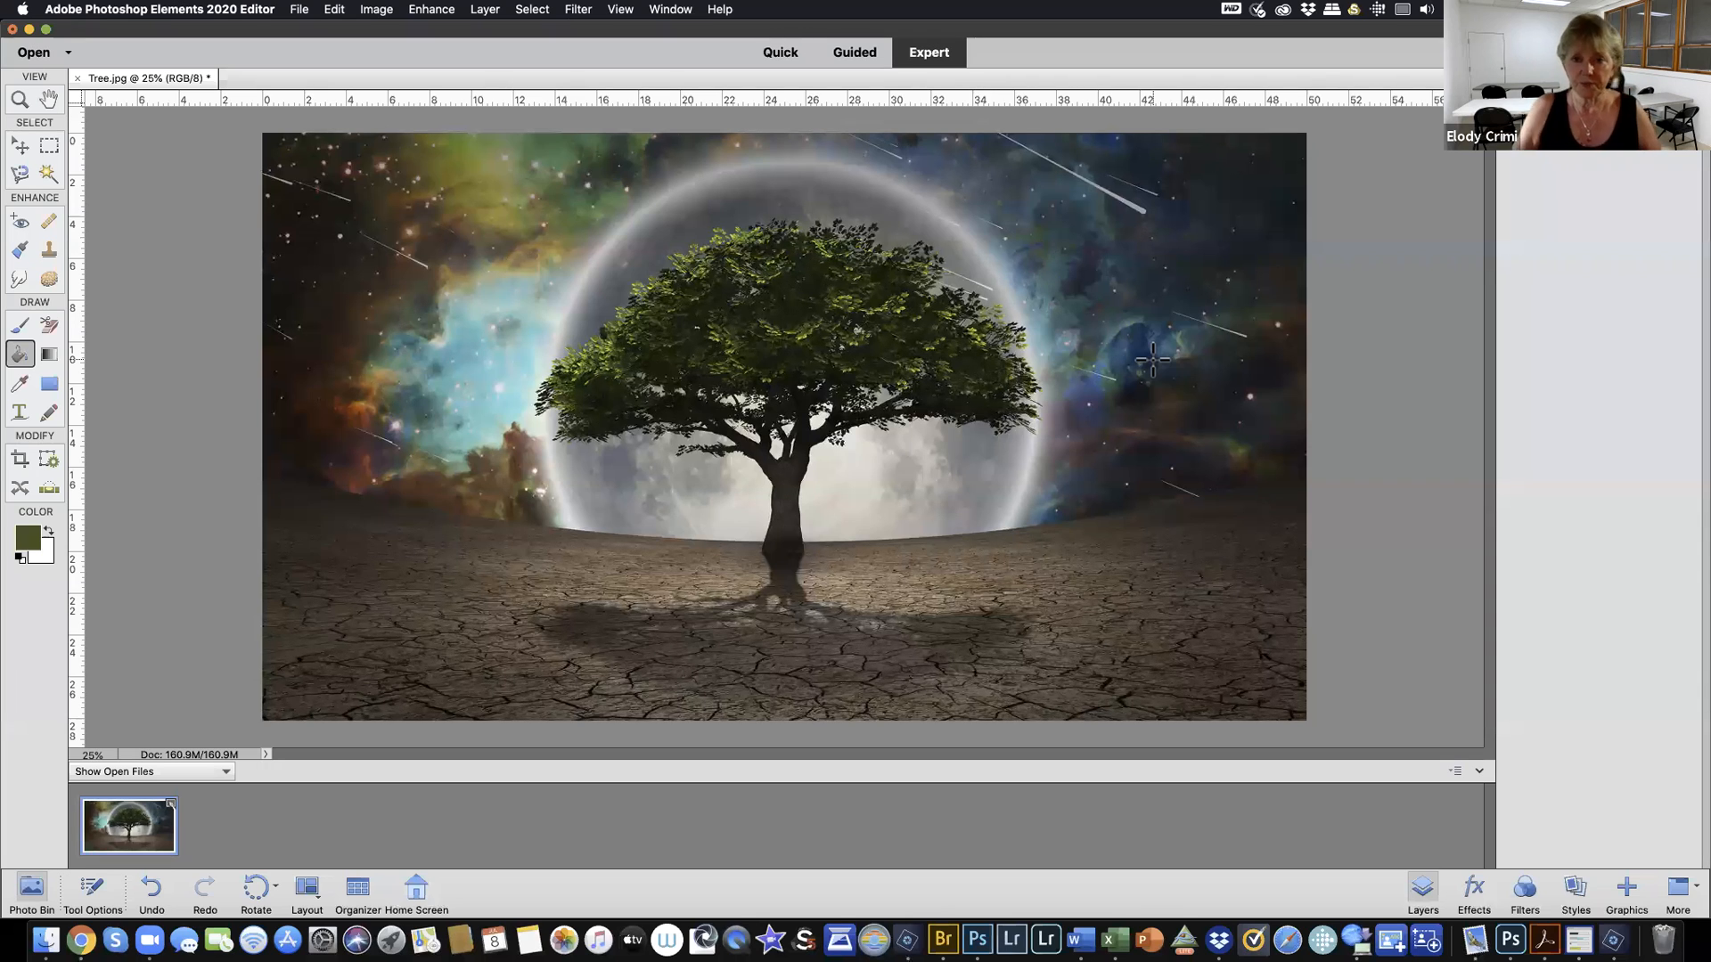
Save the resized image as Tree.pdf in Photoshop PDF format in the MAA Zoom Session folder
{"action": "left_click", "coordinate": [301, 10]}
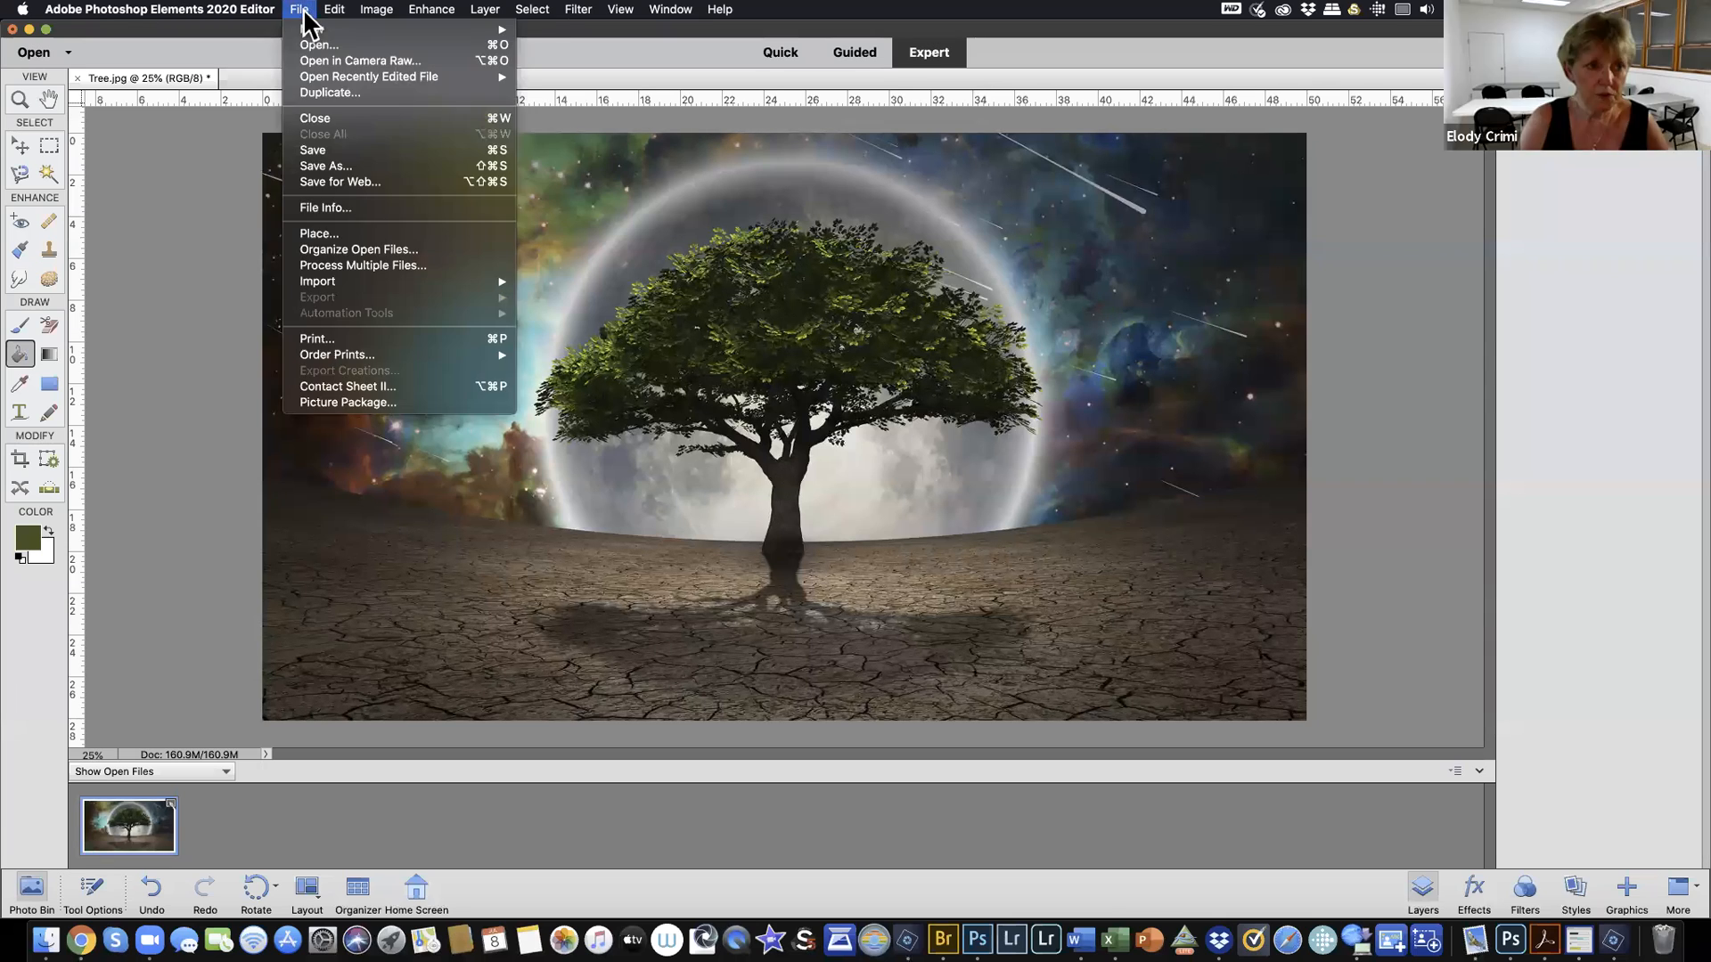
{"action": "left_click", "coordinate": [325, 164]}
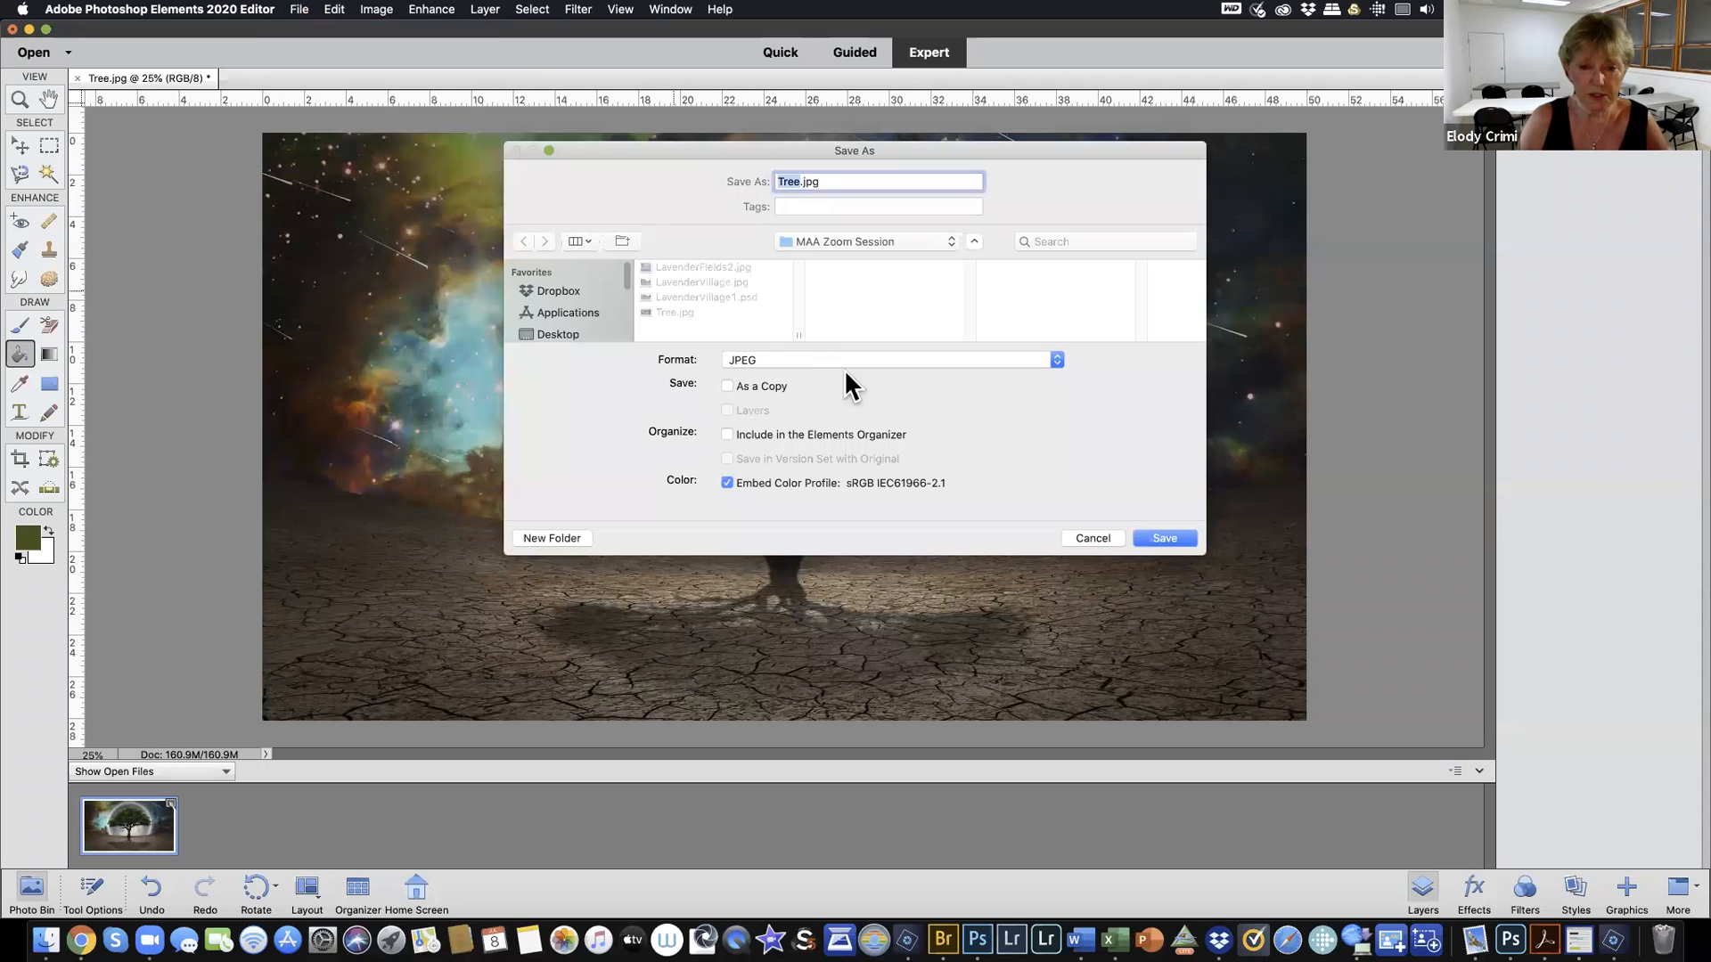
{"action": "left_click", "coordinate": [1057, 360]}
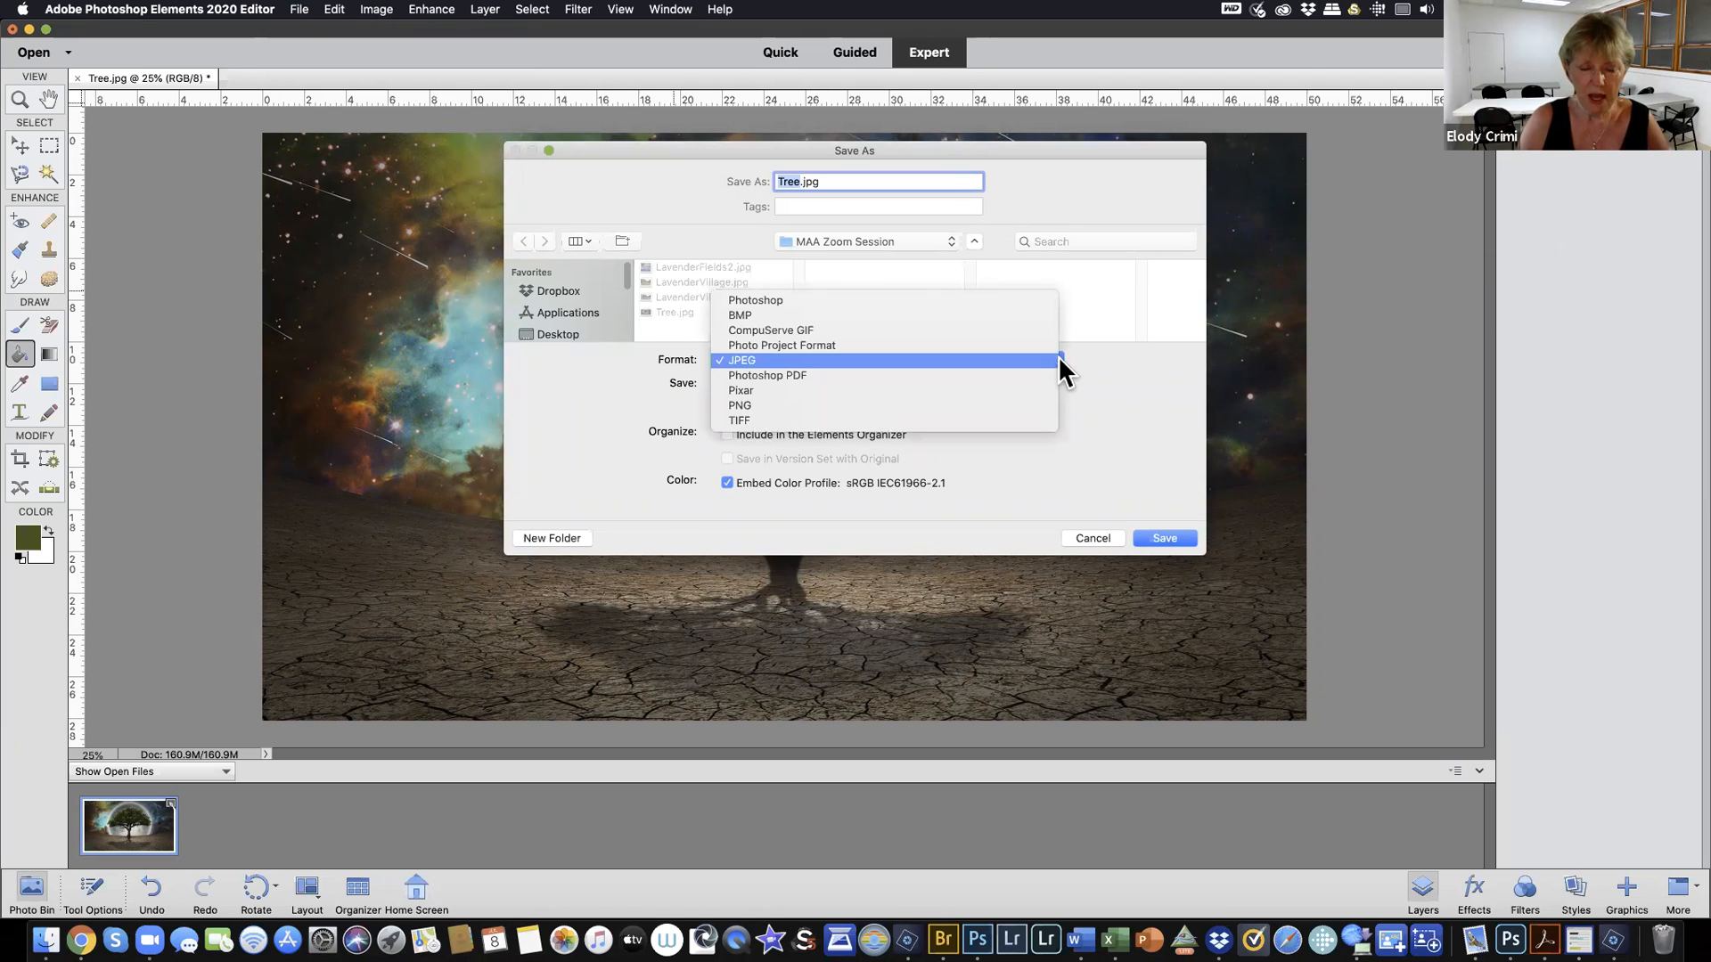
{"action": "left_click", "coordinate": [993, 377]}
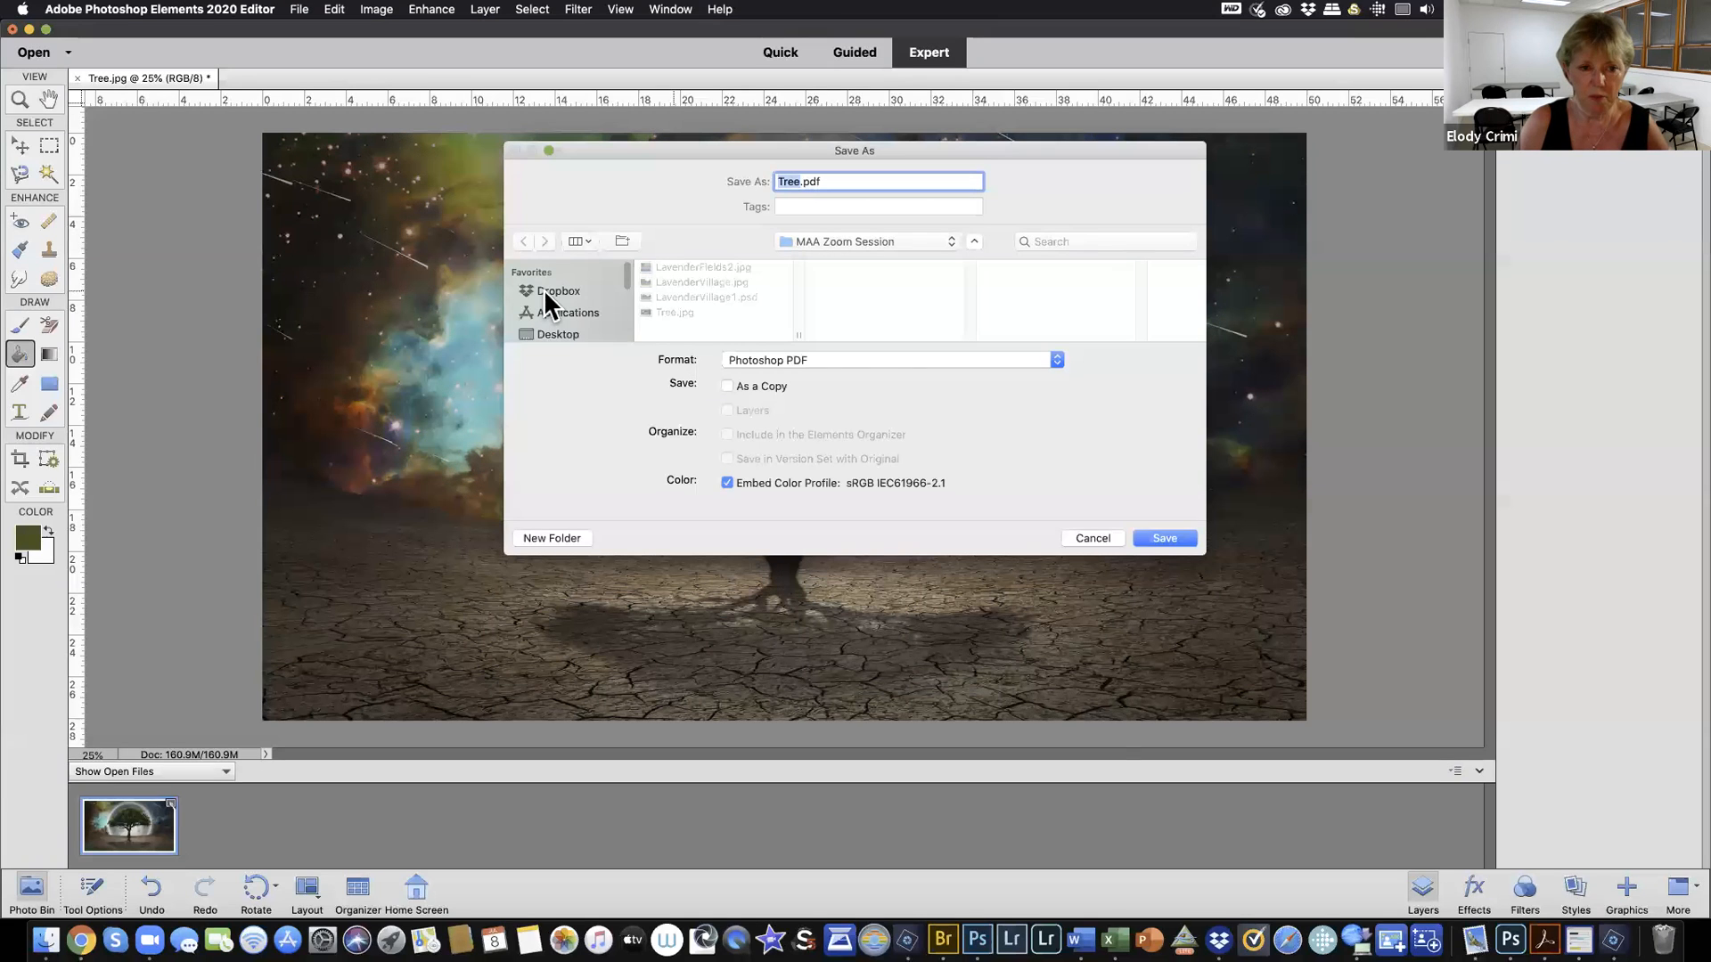
{"action": "mouse_move", "coordinate": [622, 274]}
{"action": "left_mouse_down"}
{"action": "mouse_move", "coordinate": [616, 310]}
{"action": "mouse_move", "coordinate": [628, 259]}
{"action": "left_mouse_up"}
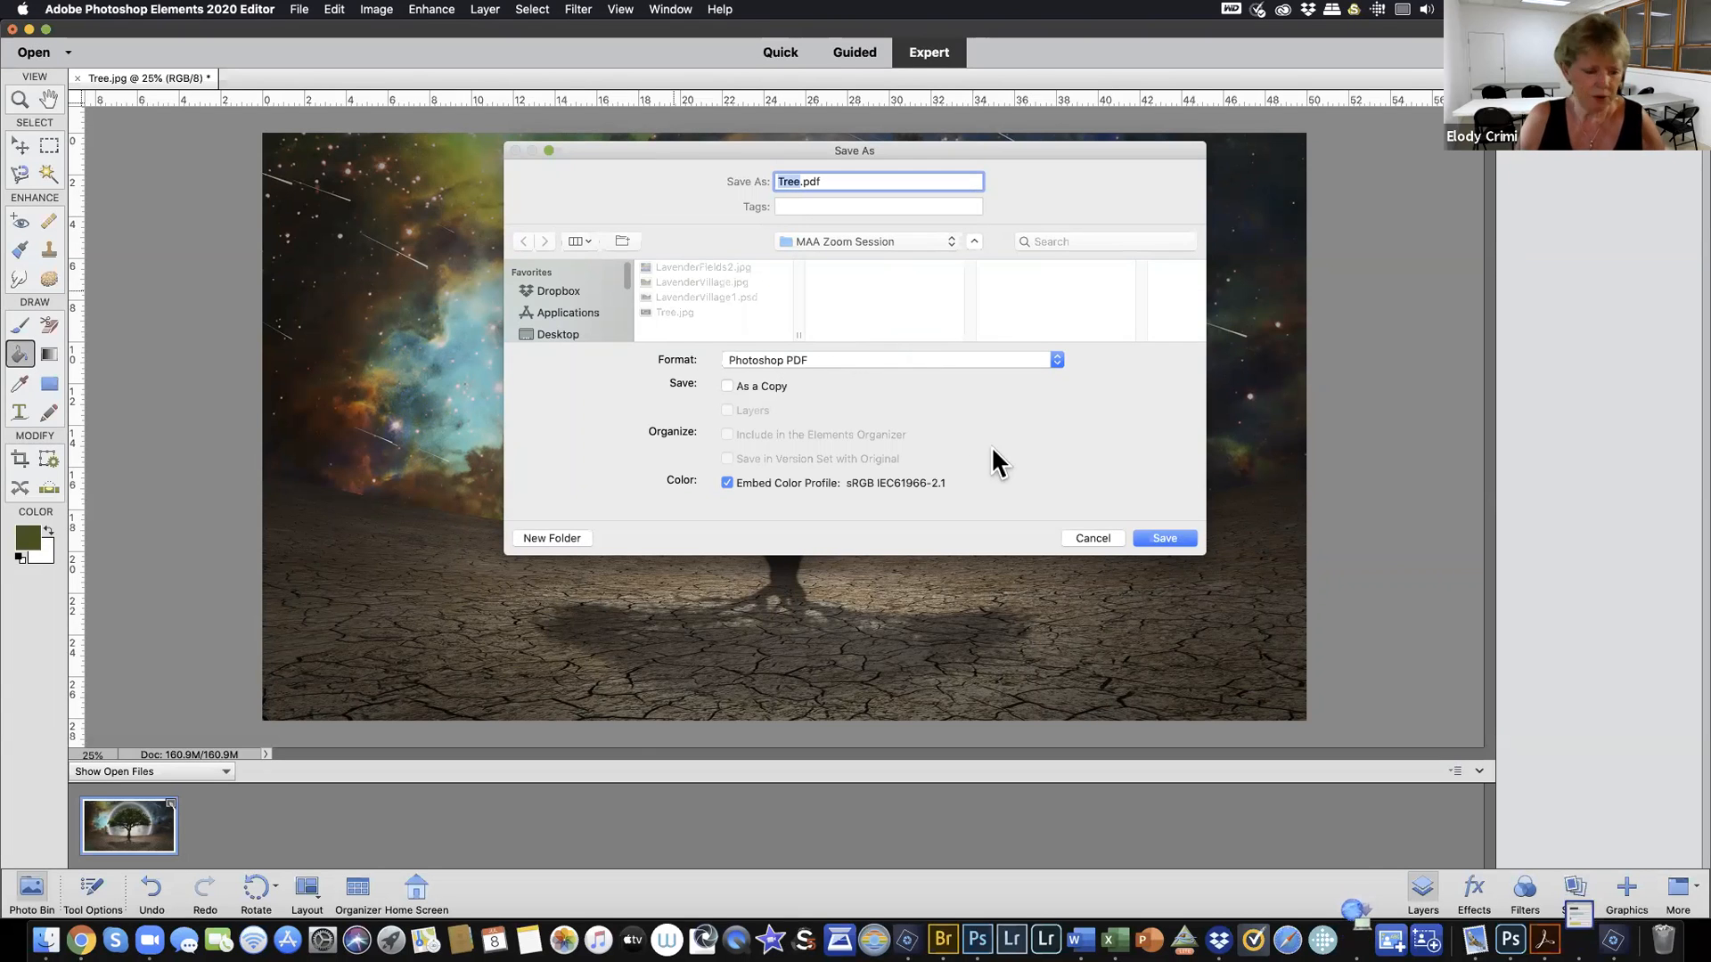
{"action": "left_click", "coordinate": [1148, 538]}
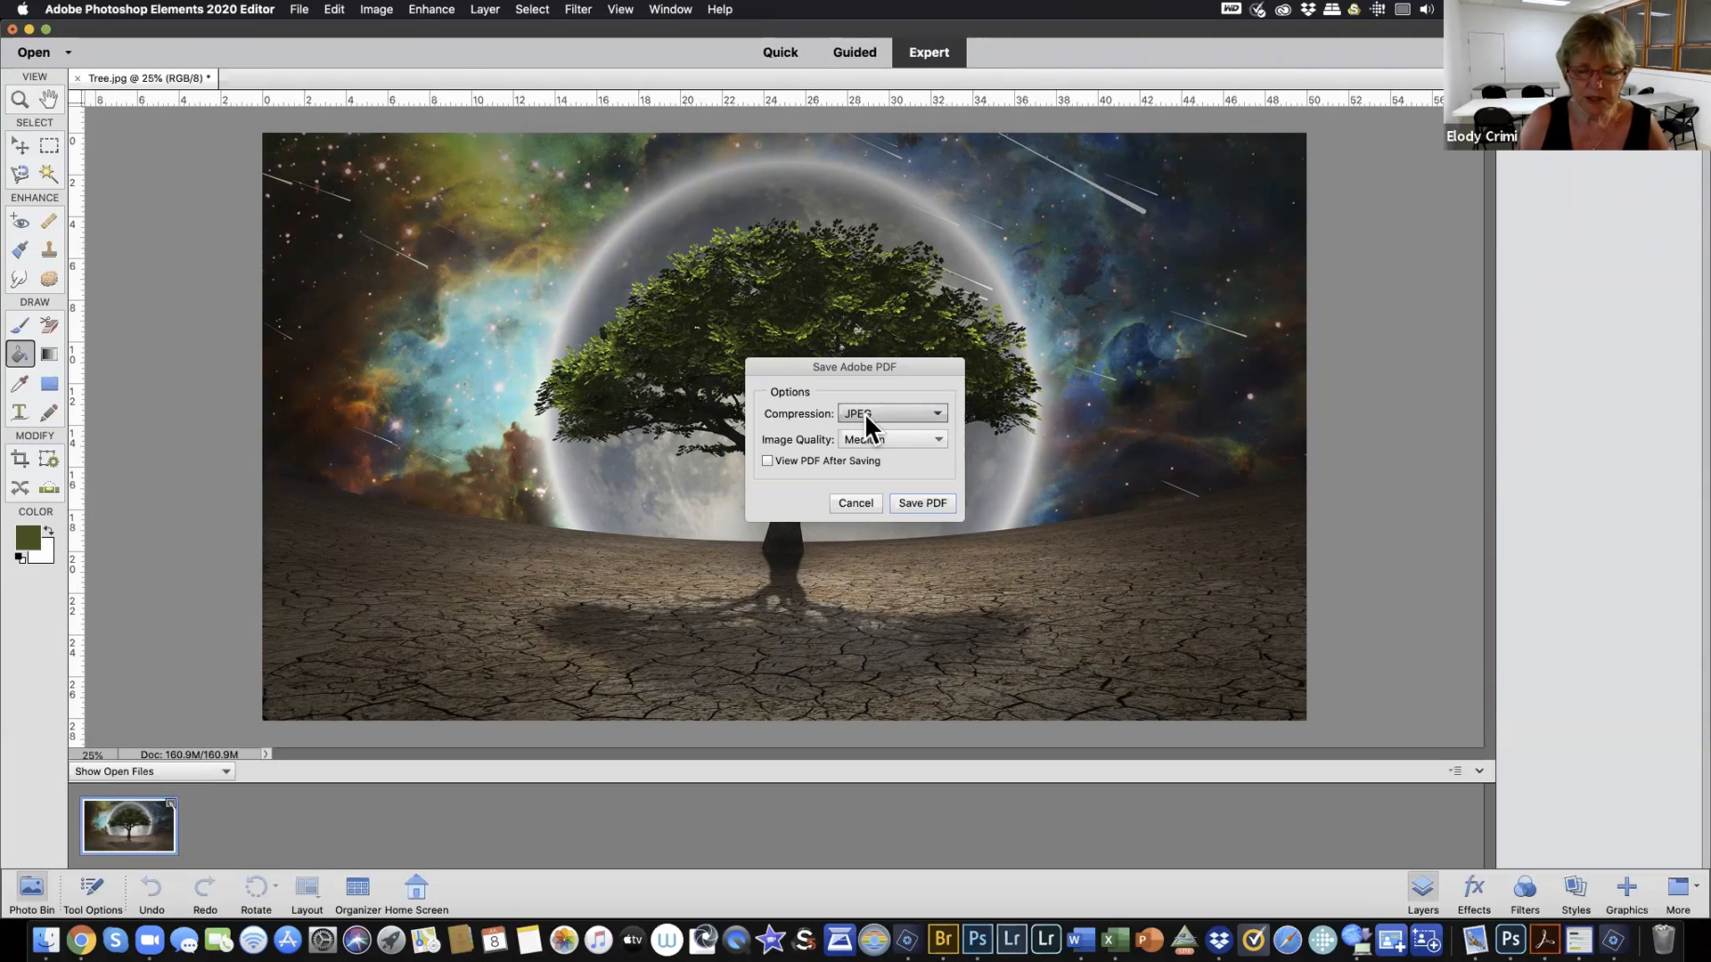
Set the PDF image quality to High, enable View PDF After Saving, and save the PDF
{"action": "left_click", "coordinate": [908, 436]}
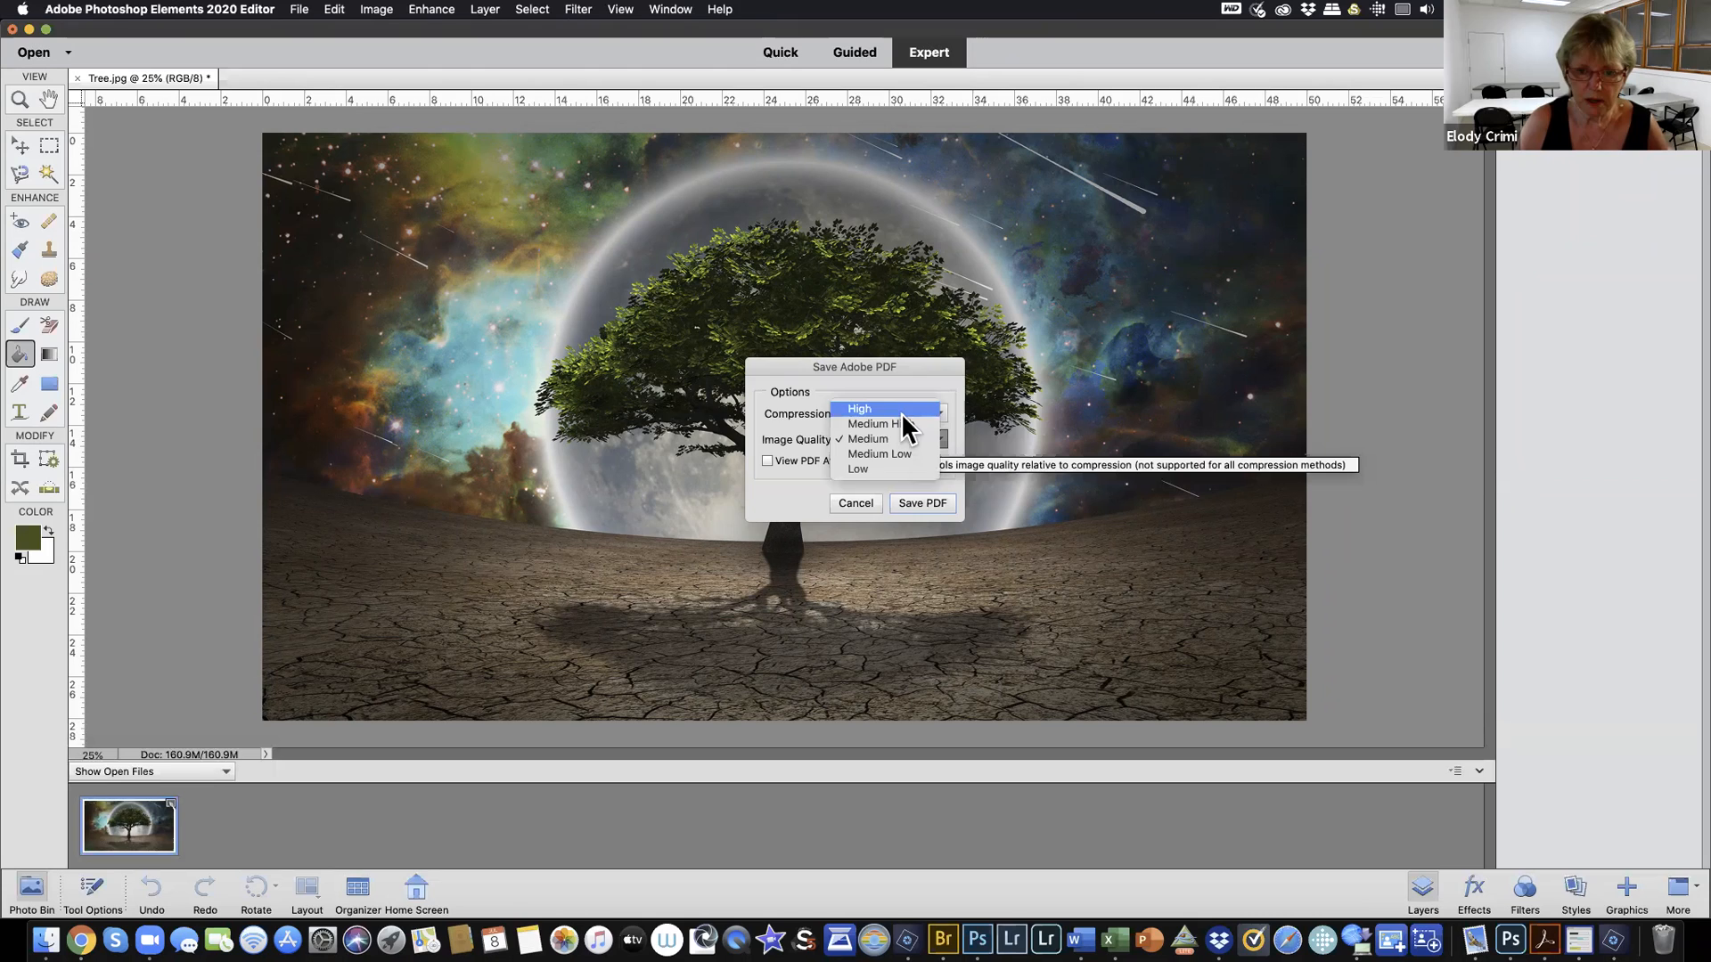
{"action": "left_click", "coordinate": [901, 412]}
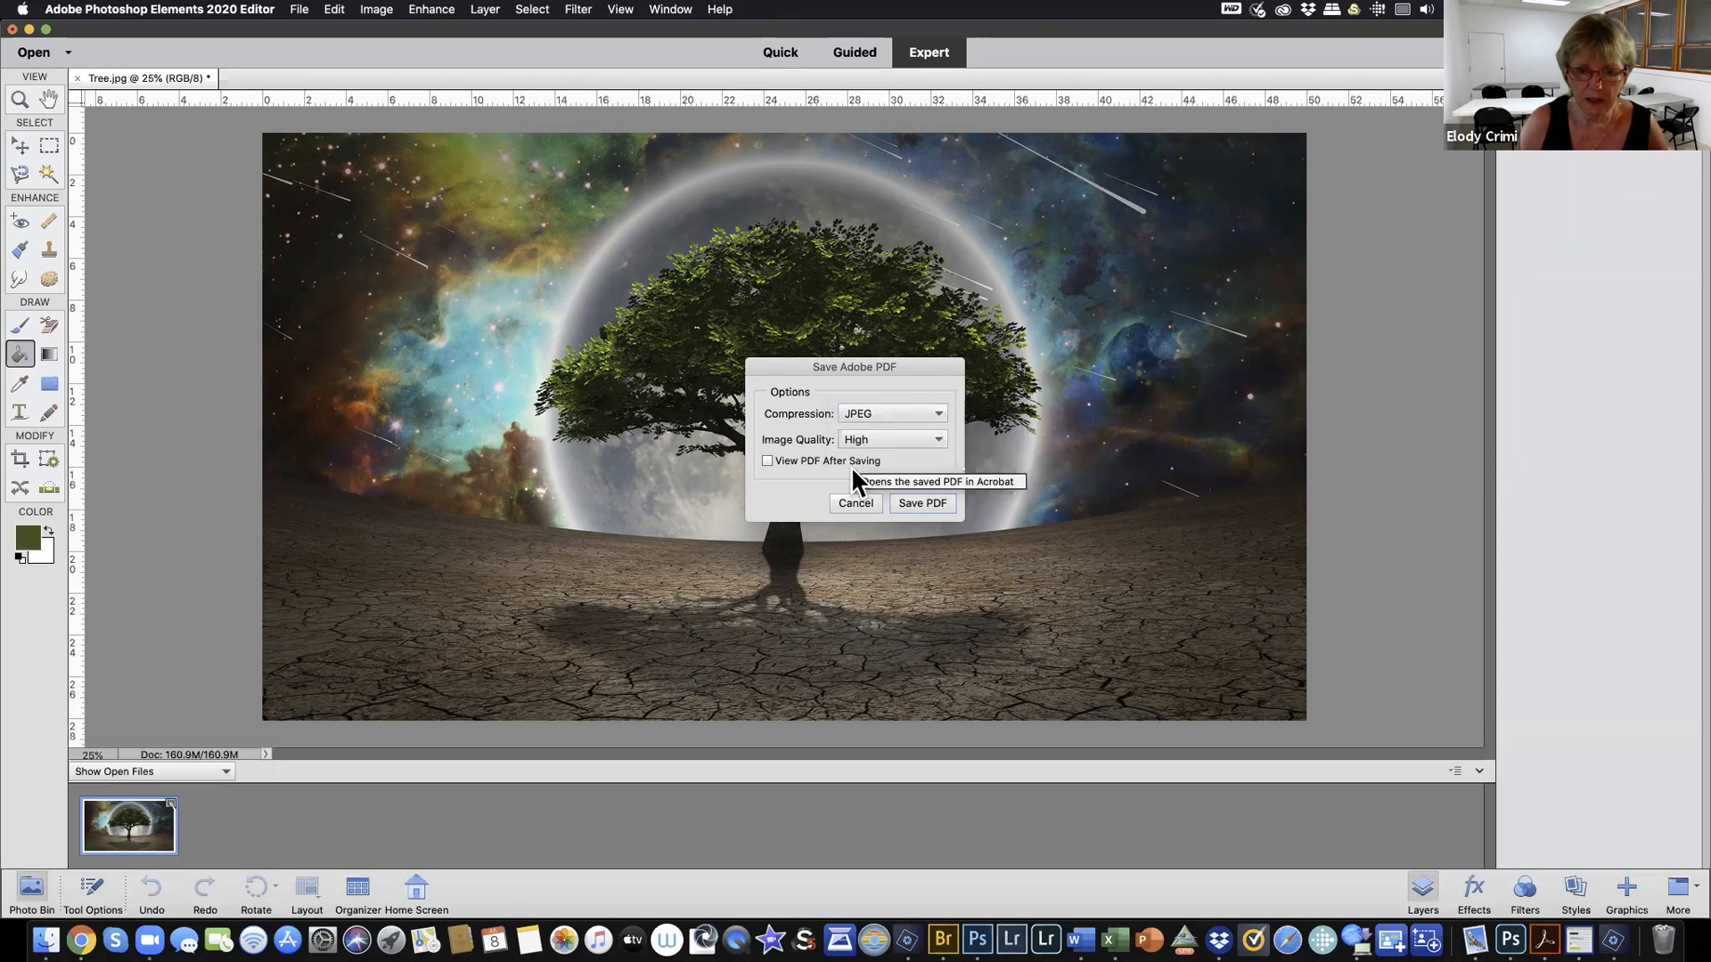
{"action": "left_click", "coordinate": [767, 462]}
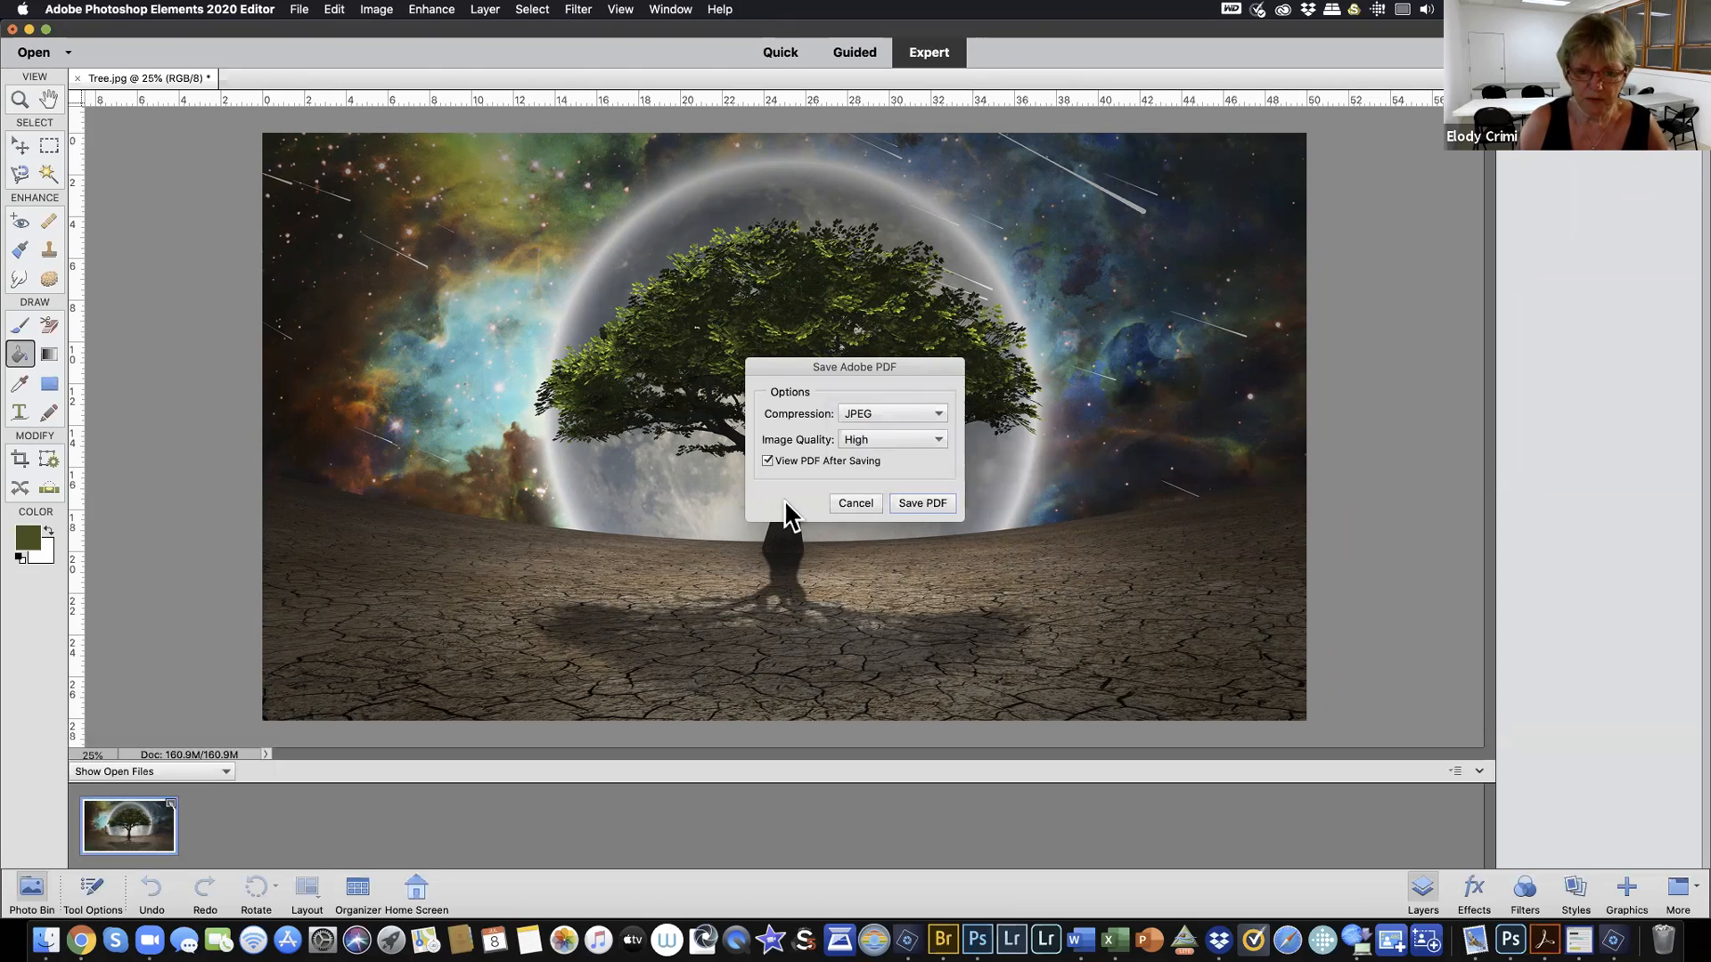
{"action": "left_click", "coordinate": [913, 502]}
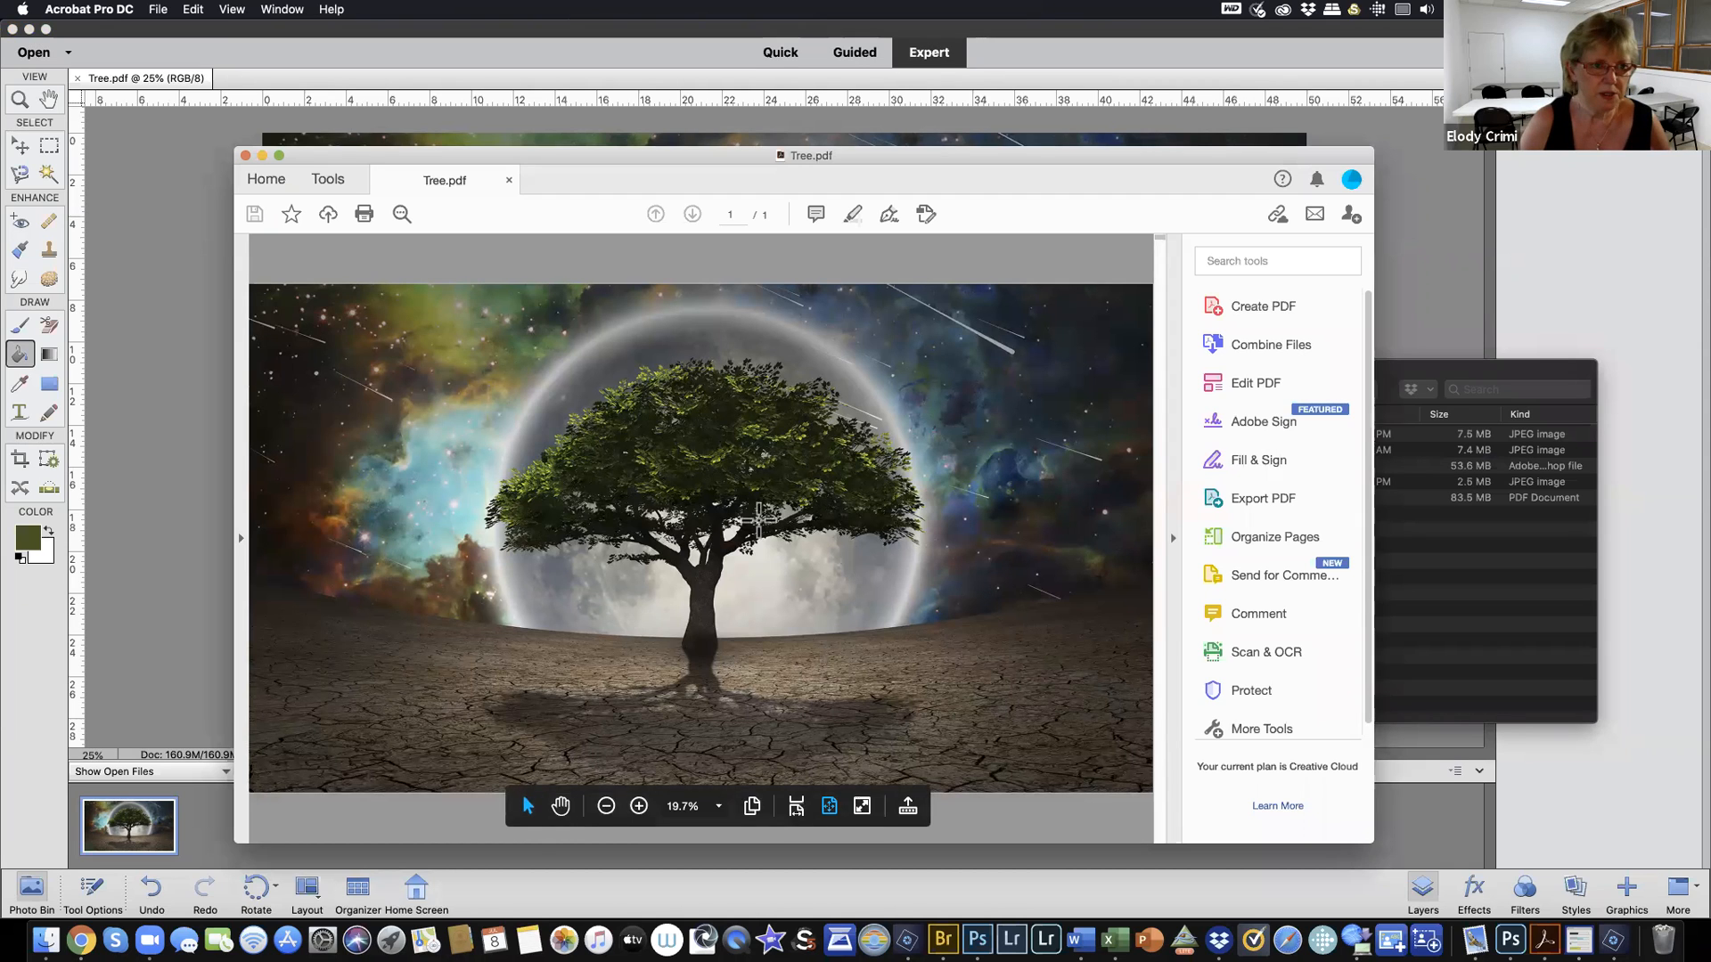
Preview printing Tree.pdf as a tiled poster at 100% scale with cut marks, and close the print setup without printing
{"action": "left_click", "coordinate": [365, 217]}
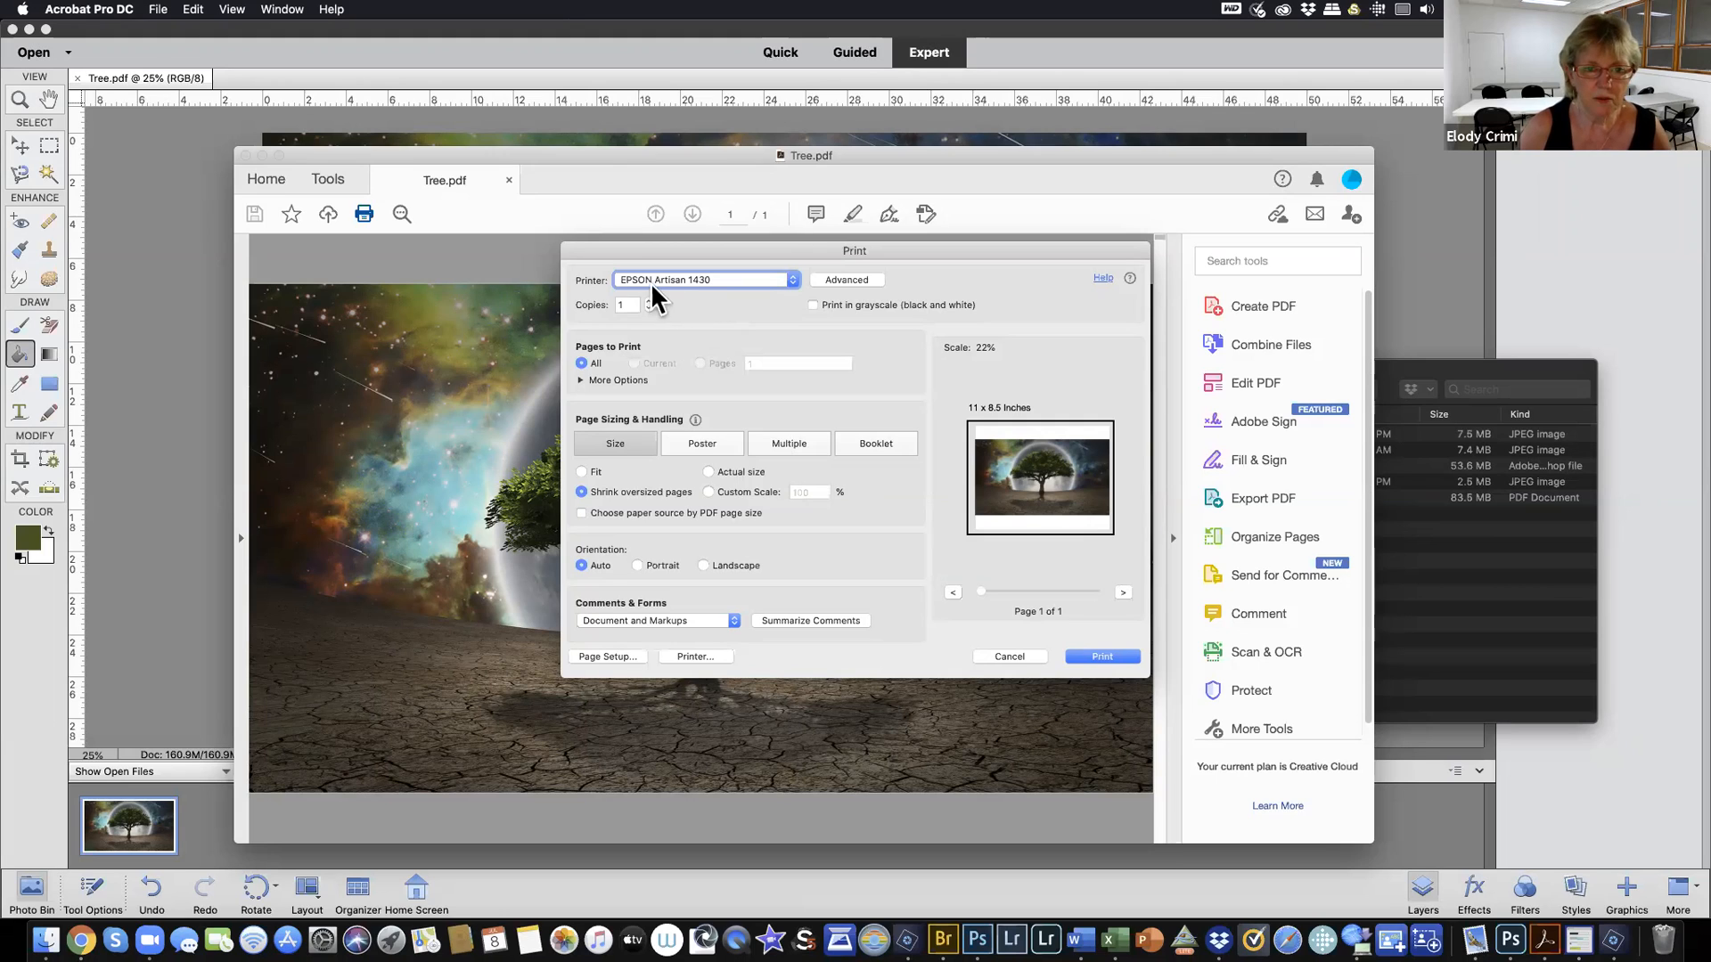
{"action": "left_click", "coordinate": [793, 281]}
{"action": "left_click", "coordinate": [792, 281]}
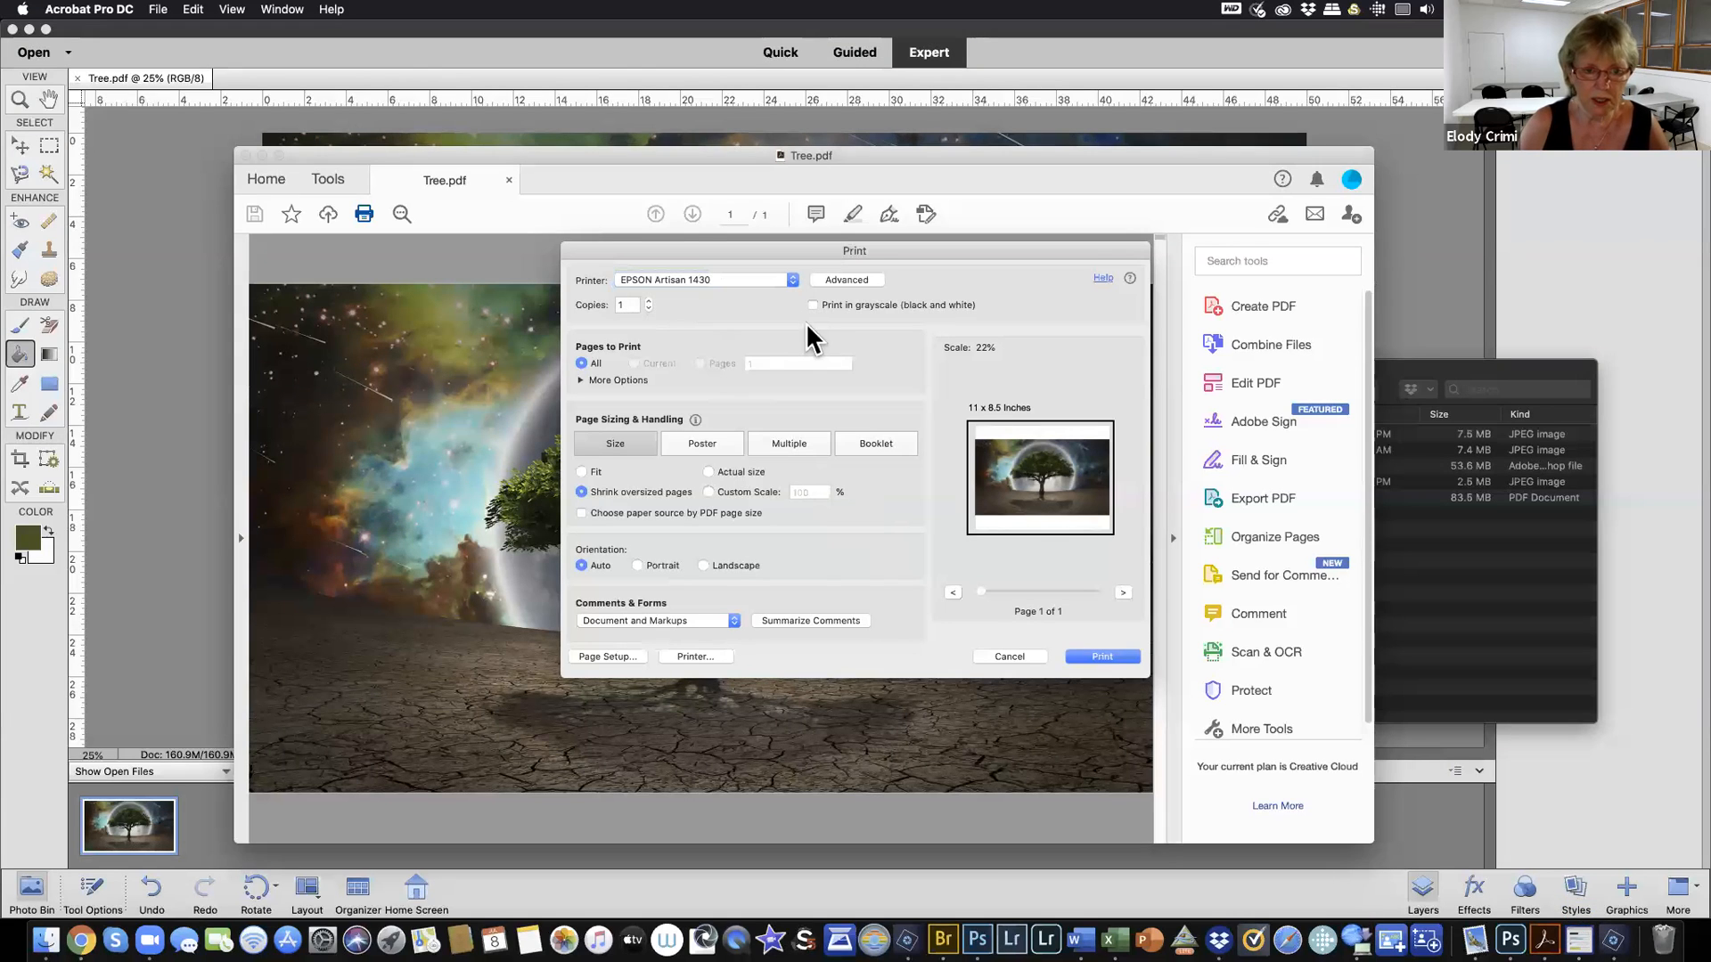
{"action": "left_click", "coordinate": [704, 443]}
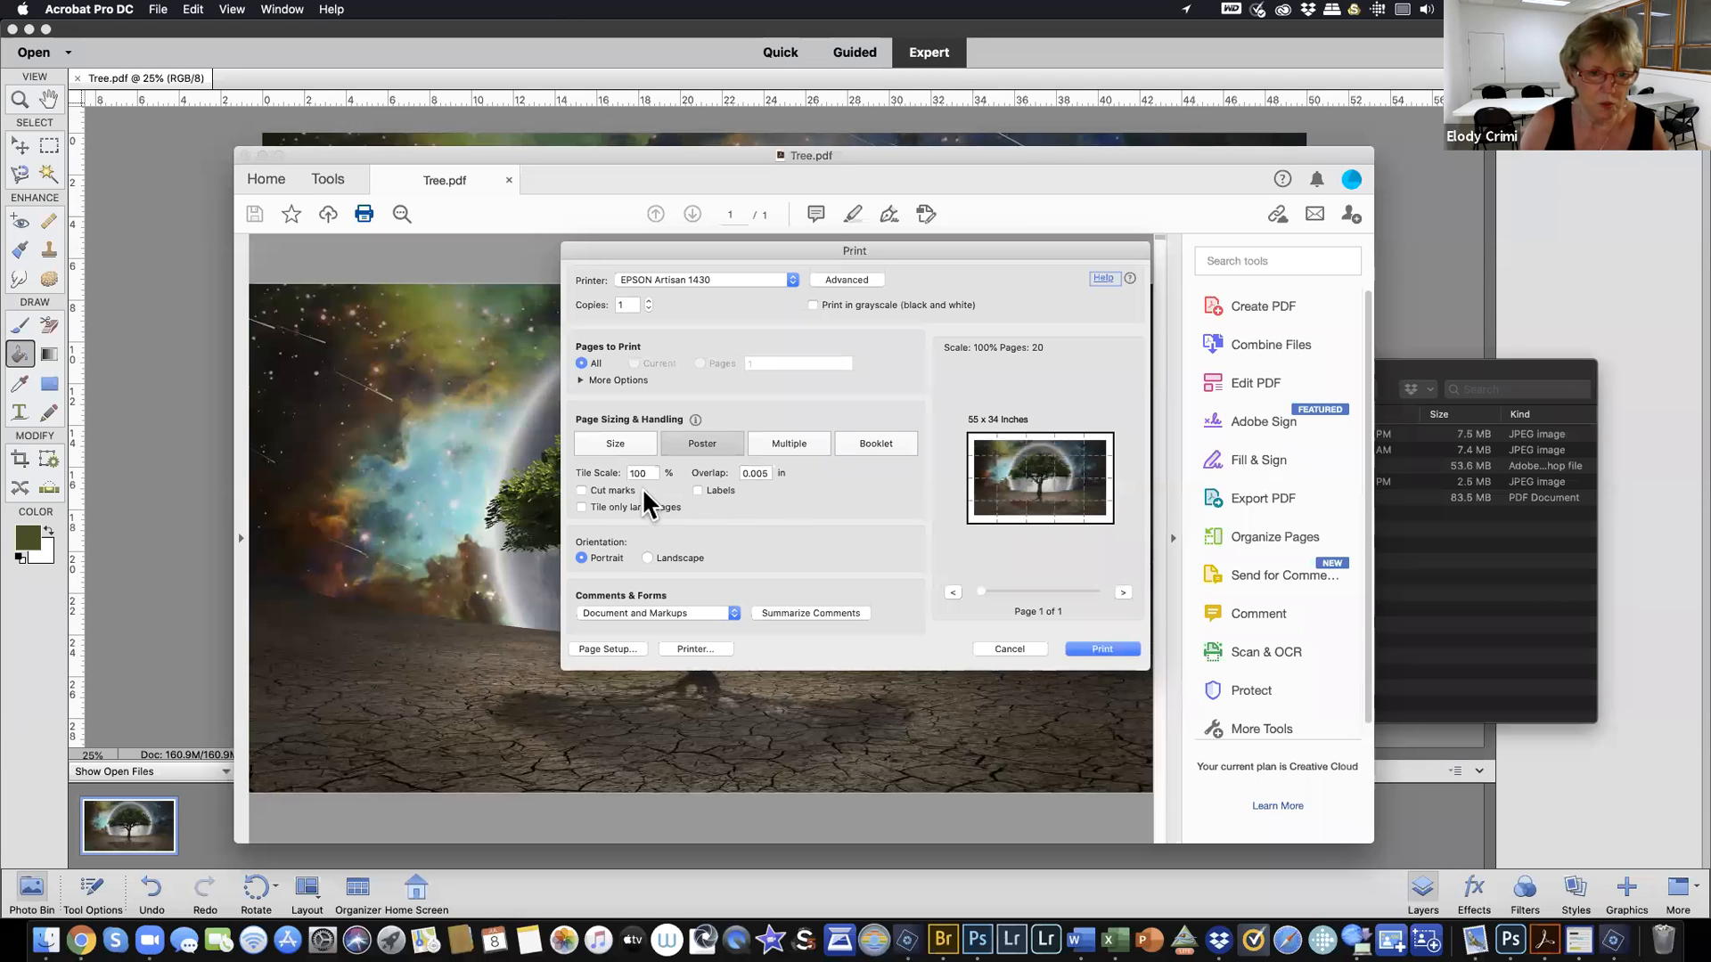
{"action": "left_click", "coordinate": [581, 490]}
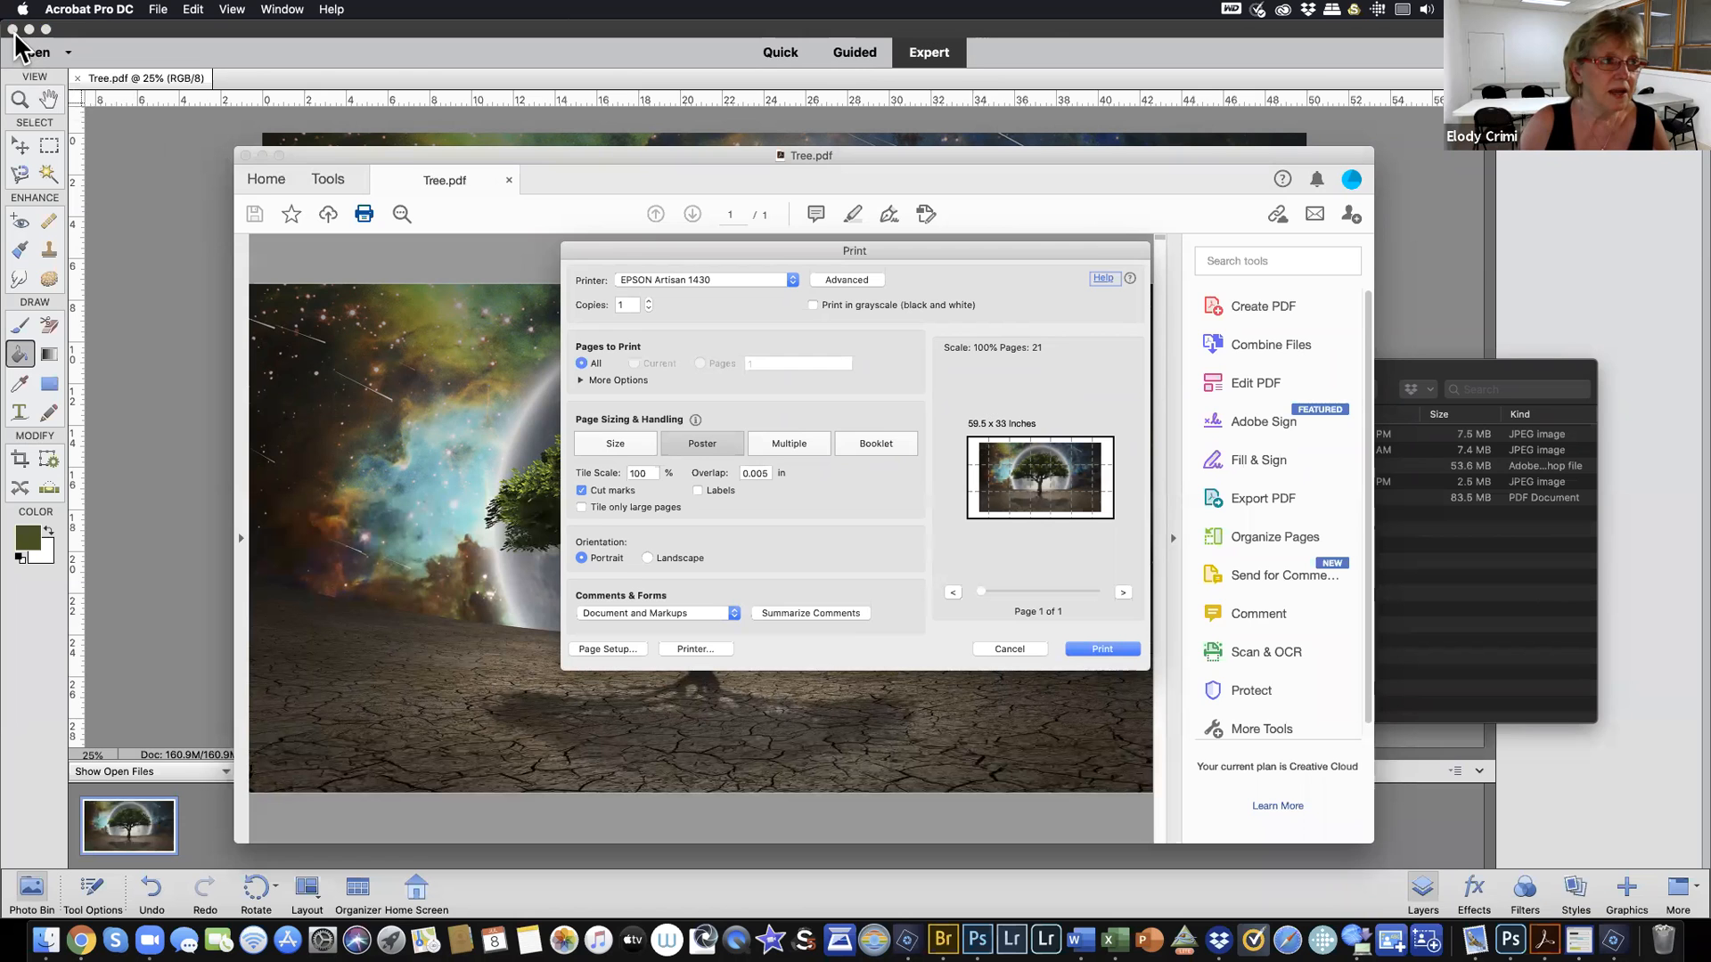
{"action": "left_click", "coordinate": [1005, 649]}
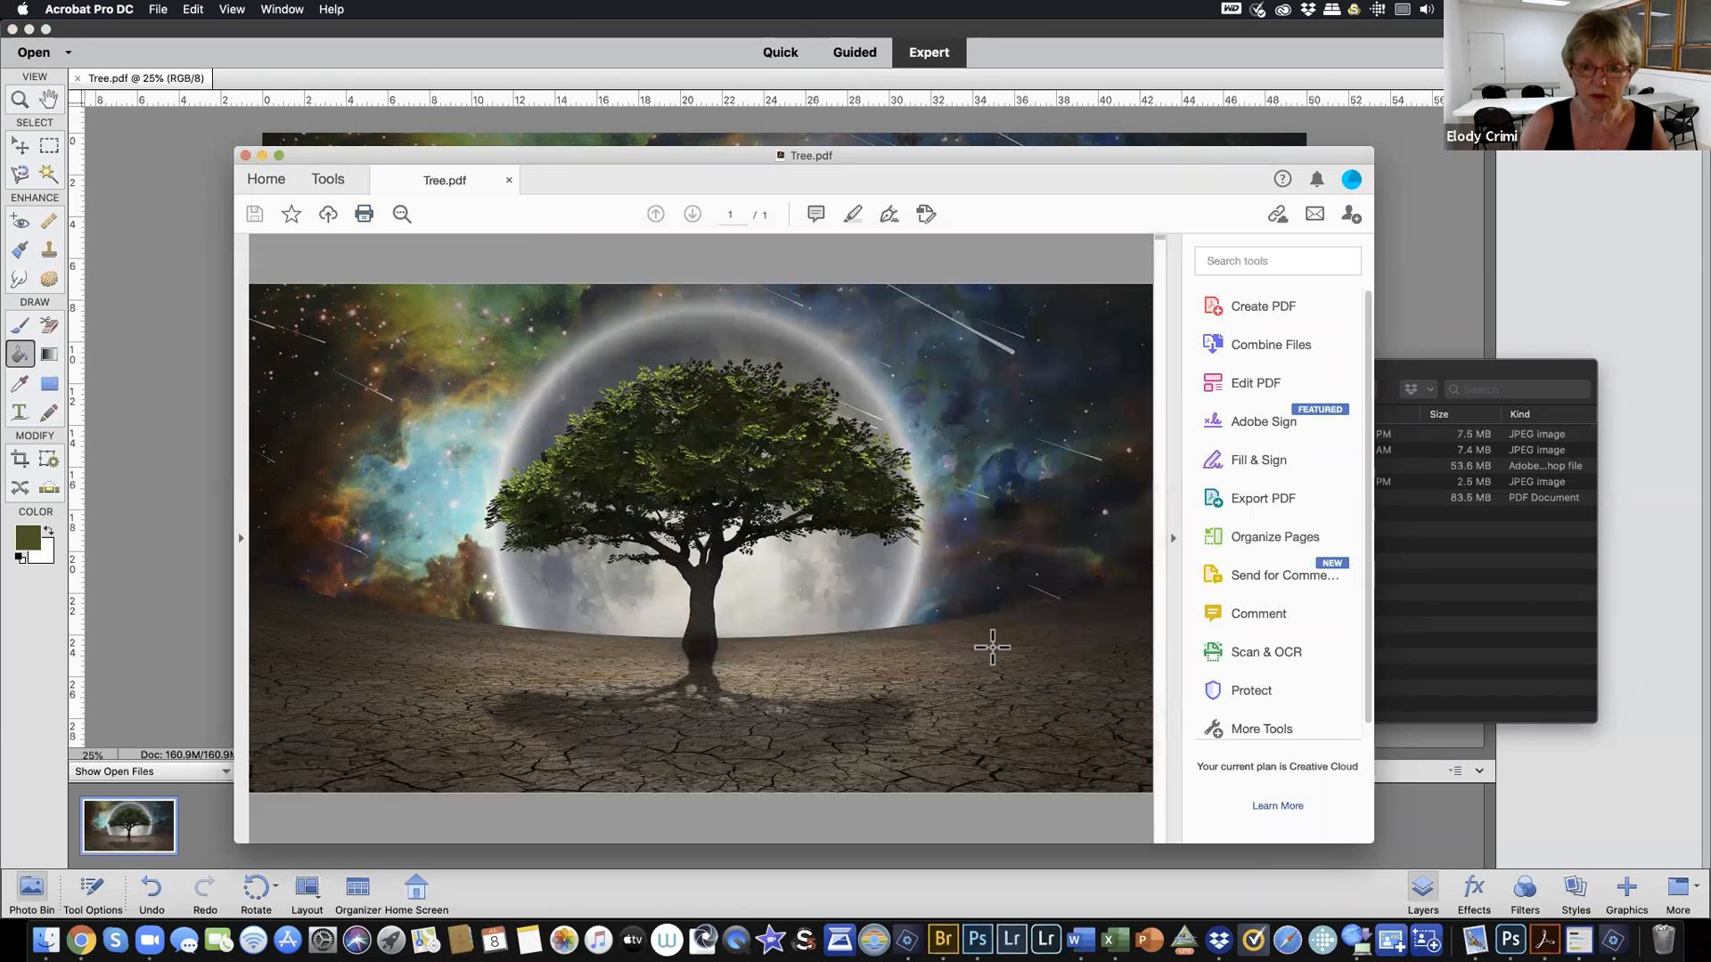
Close the Tree.pdf viewer and the MAA Zoom Session folder window, and return to Photoshop Elements
{"action": "left_click", "coordinate": [244, 156]}
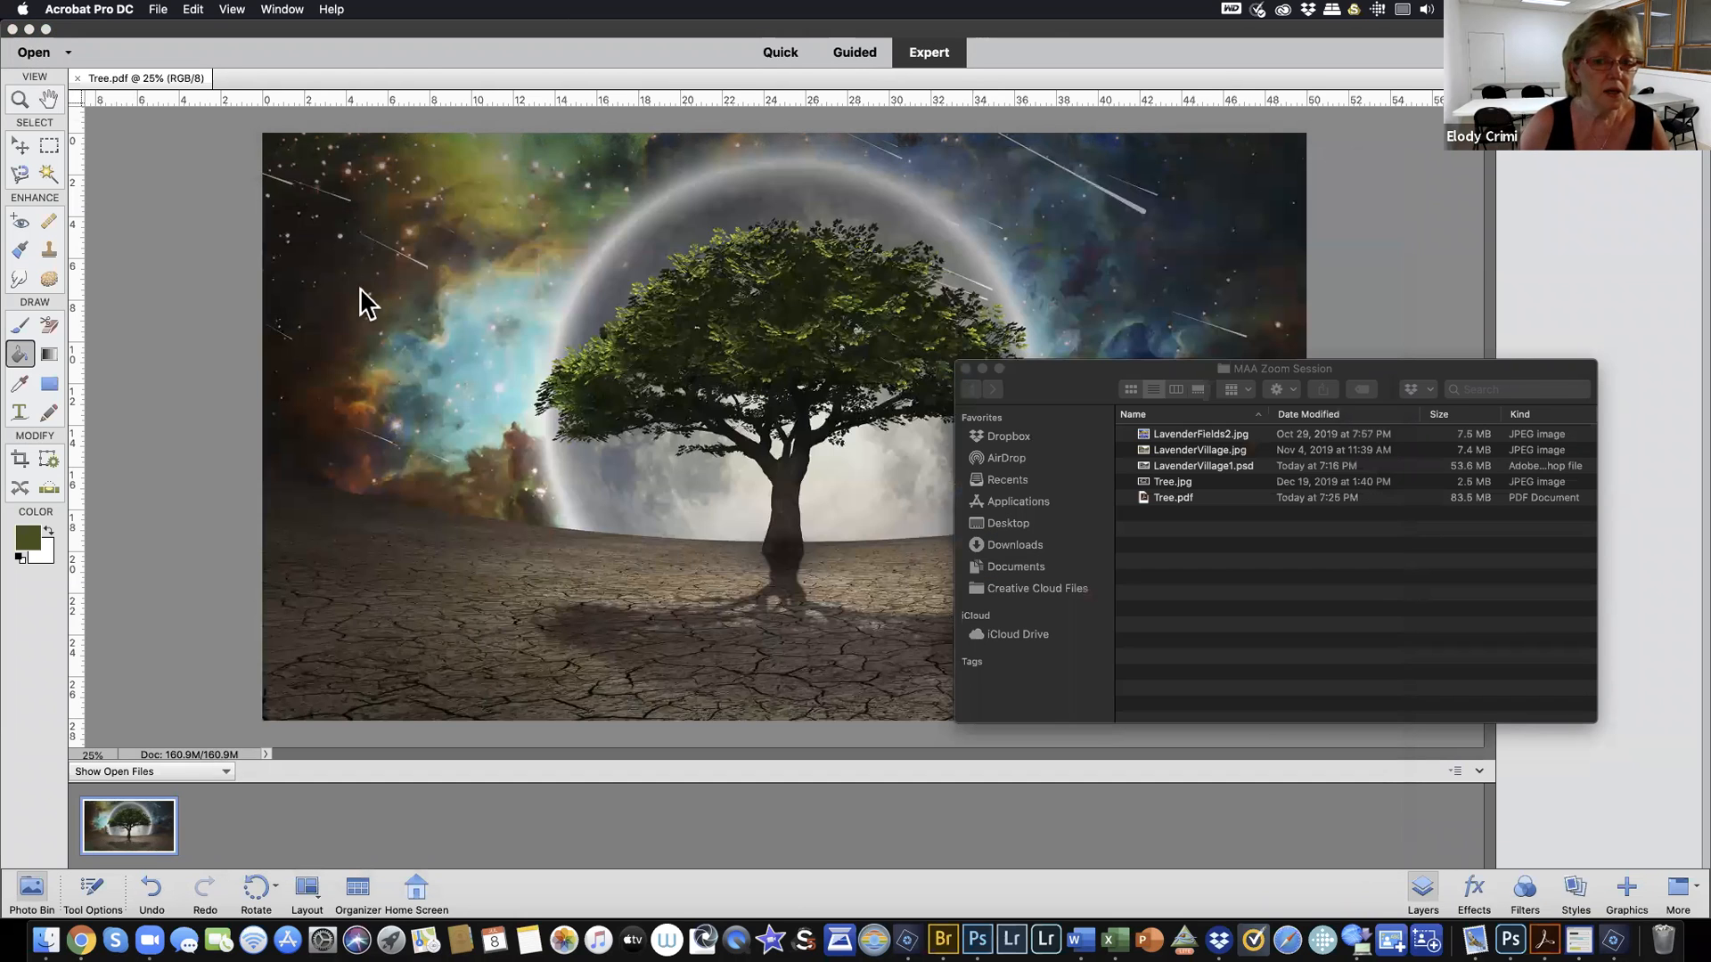
{"action": "left_click", "coordinate": [965, 369]}
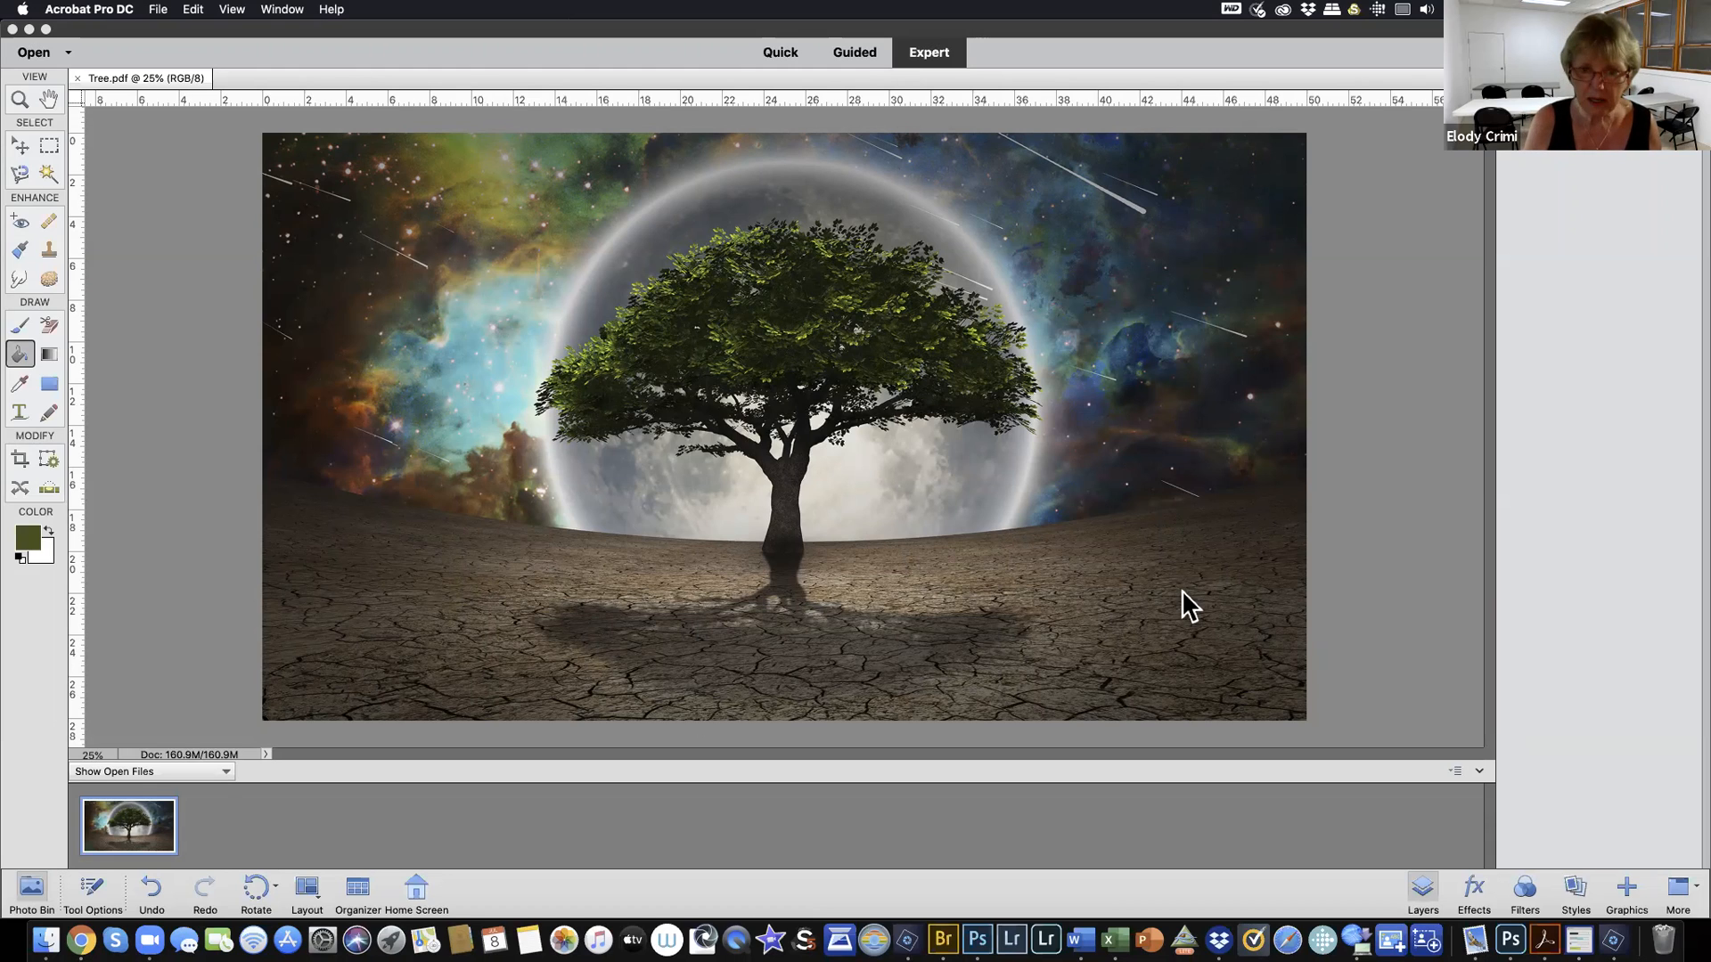
{"action": "left_click", "coordinate": [1542, 245]}
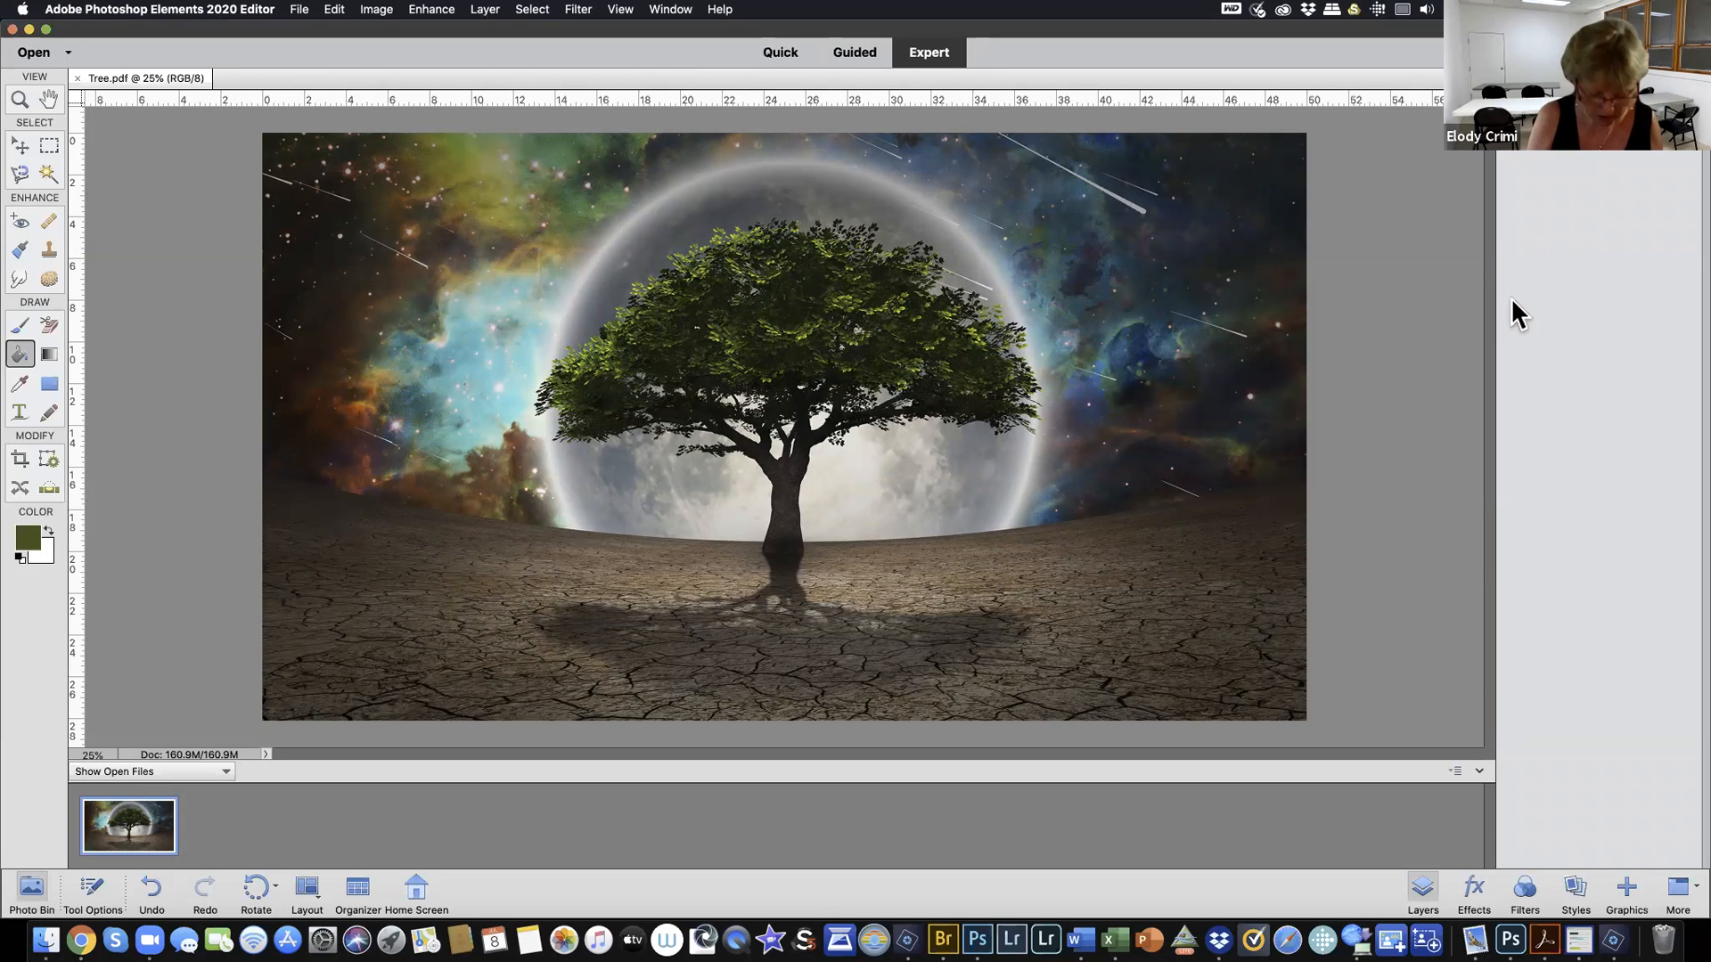
Create a new layer named Grid above the tree background
{"action": "key", "text": "super+shift+n"}
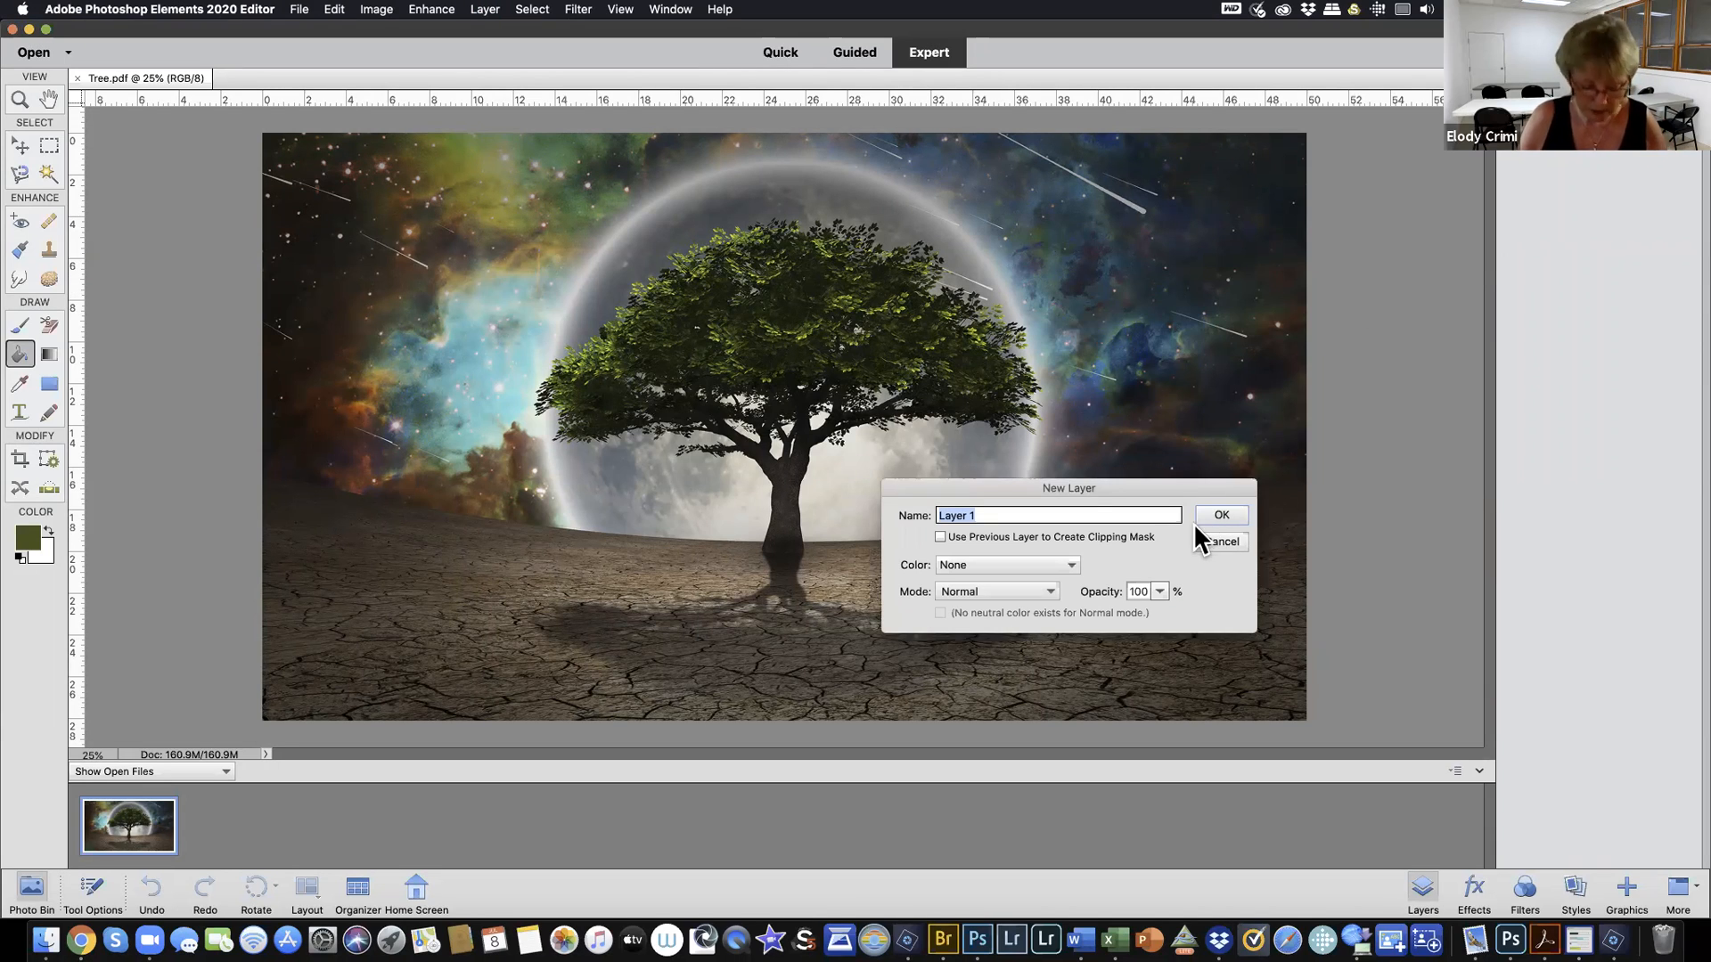
{"action": "type", "text": "Grid"}
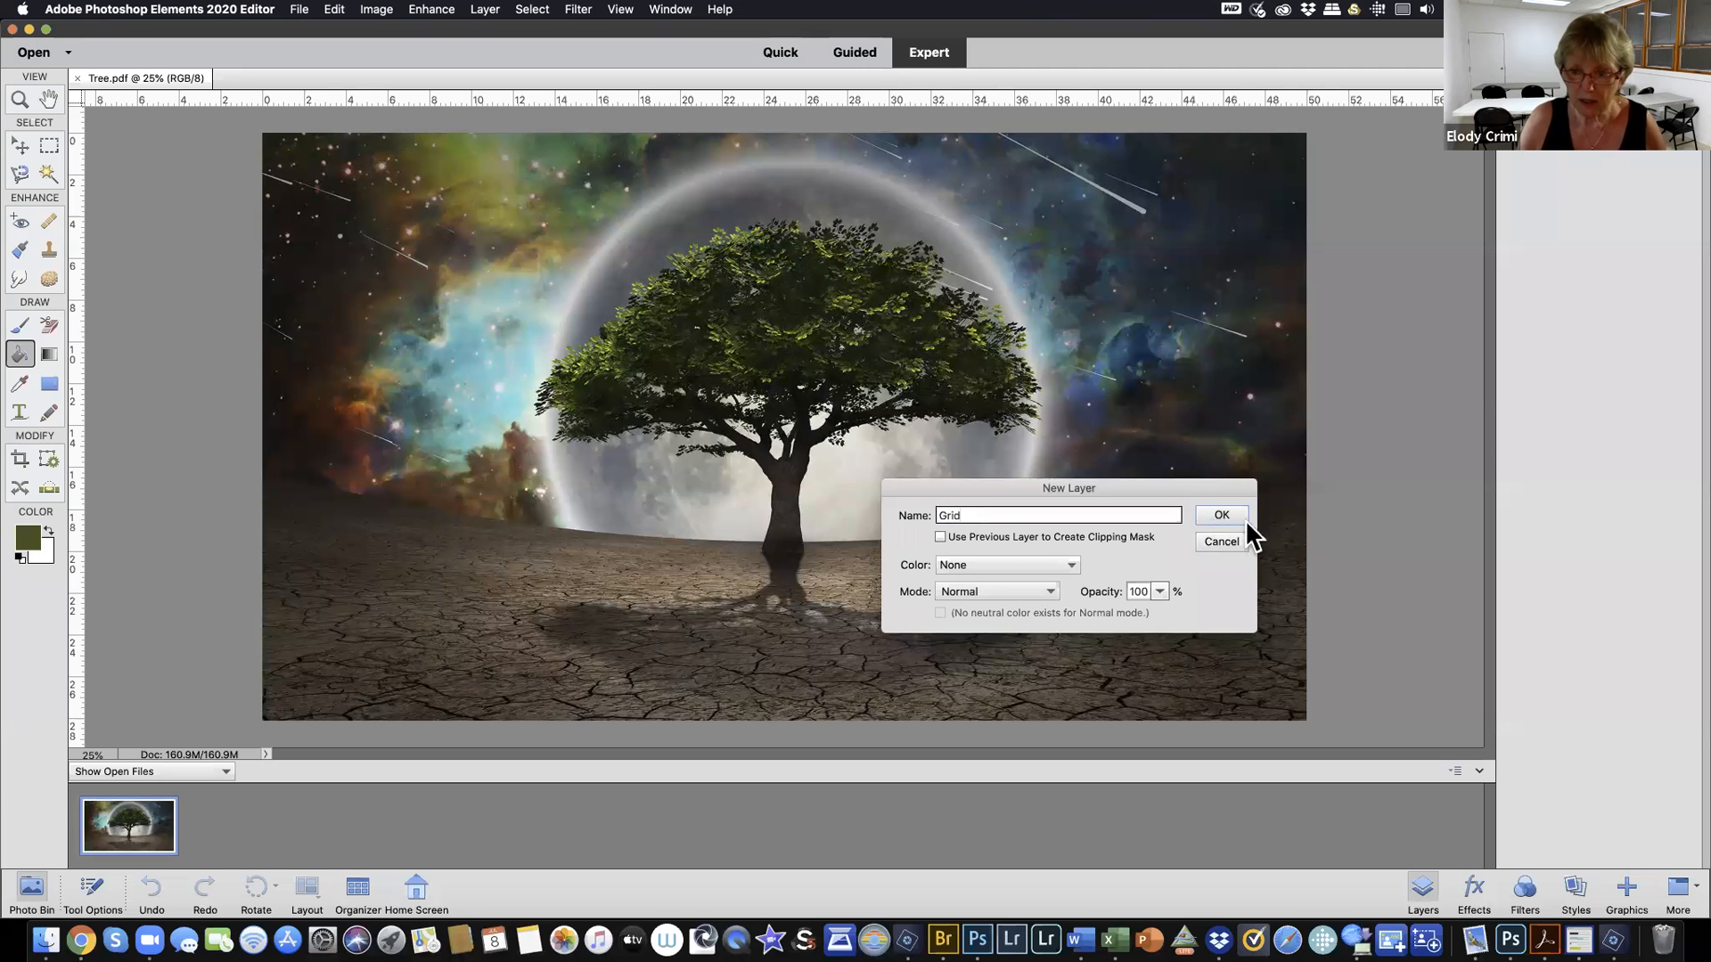
{"action": "left_click", "coordinate": [1221, 516]}
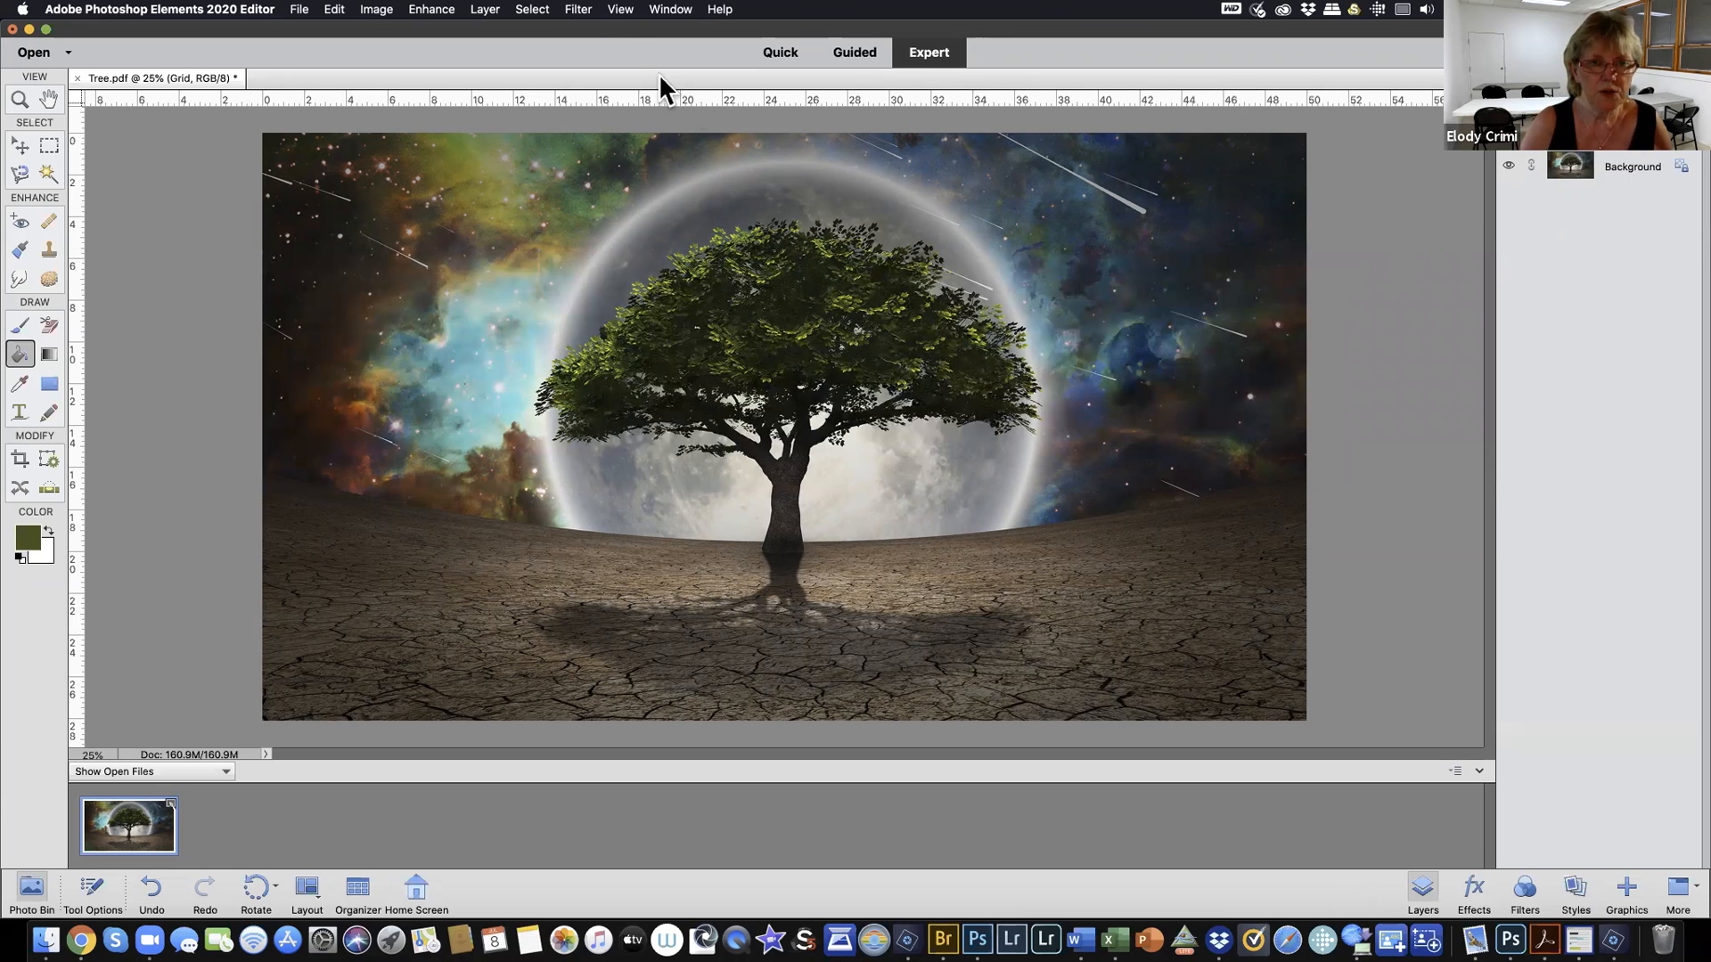
Select an 8 by 8 inch square at the upper-left corner of the tree image with the Rectangular Marquee
{"action": "left_click", "coordinate": [620, 11]}
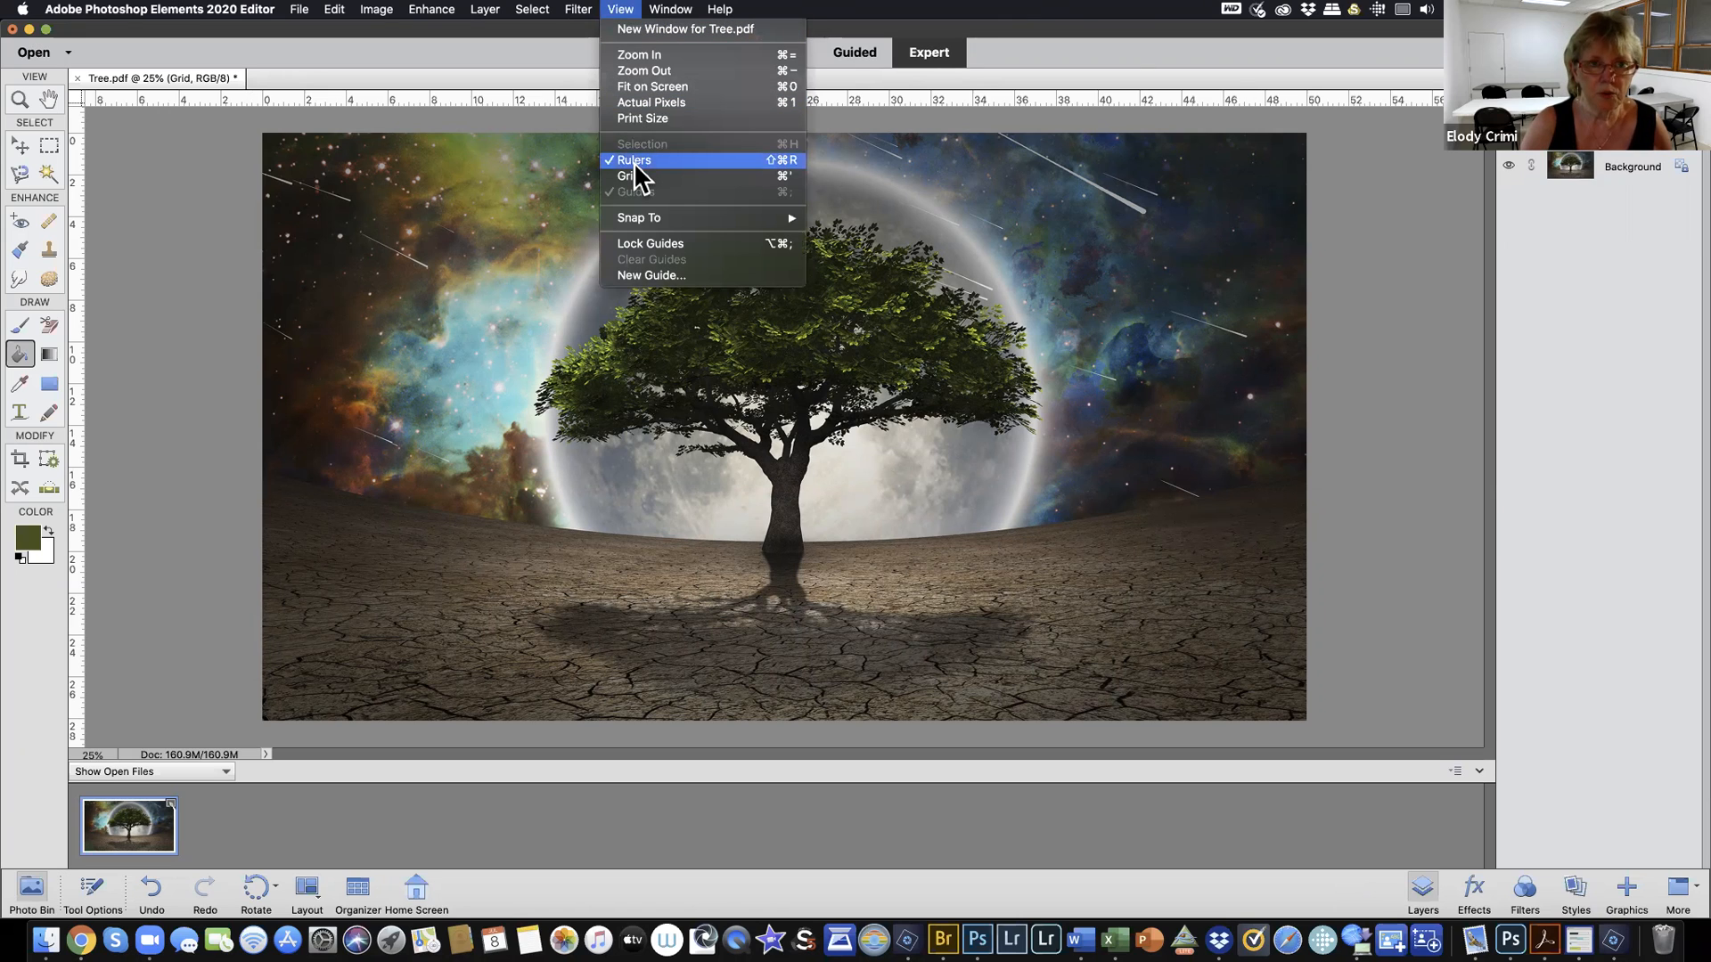
{"action": "left_click", "coordinate": [234, 142]}
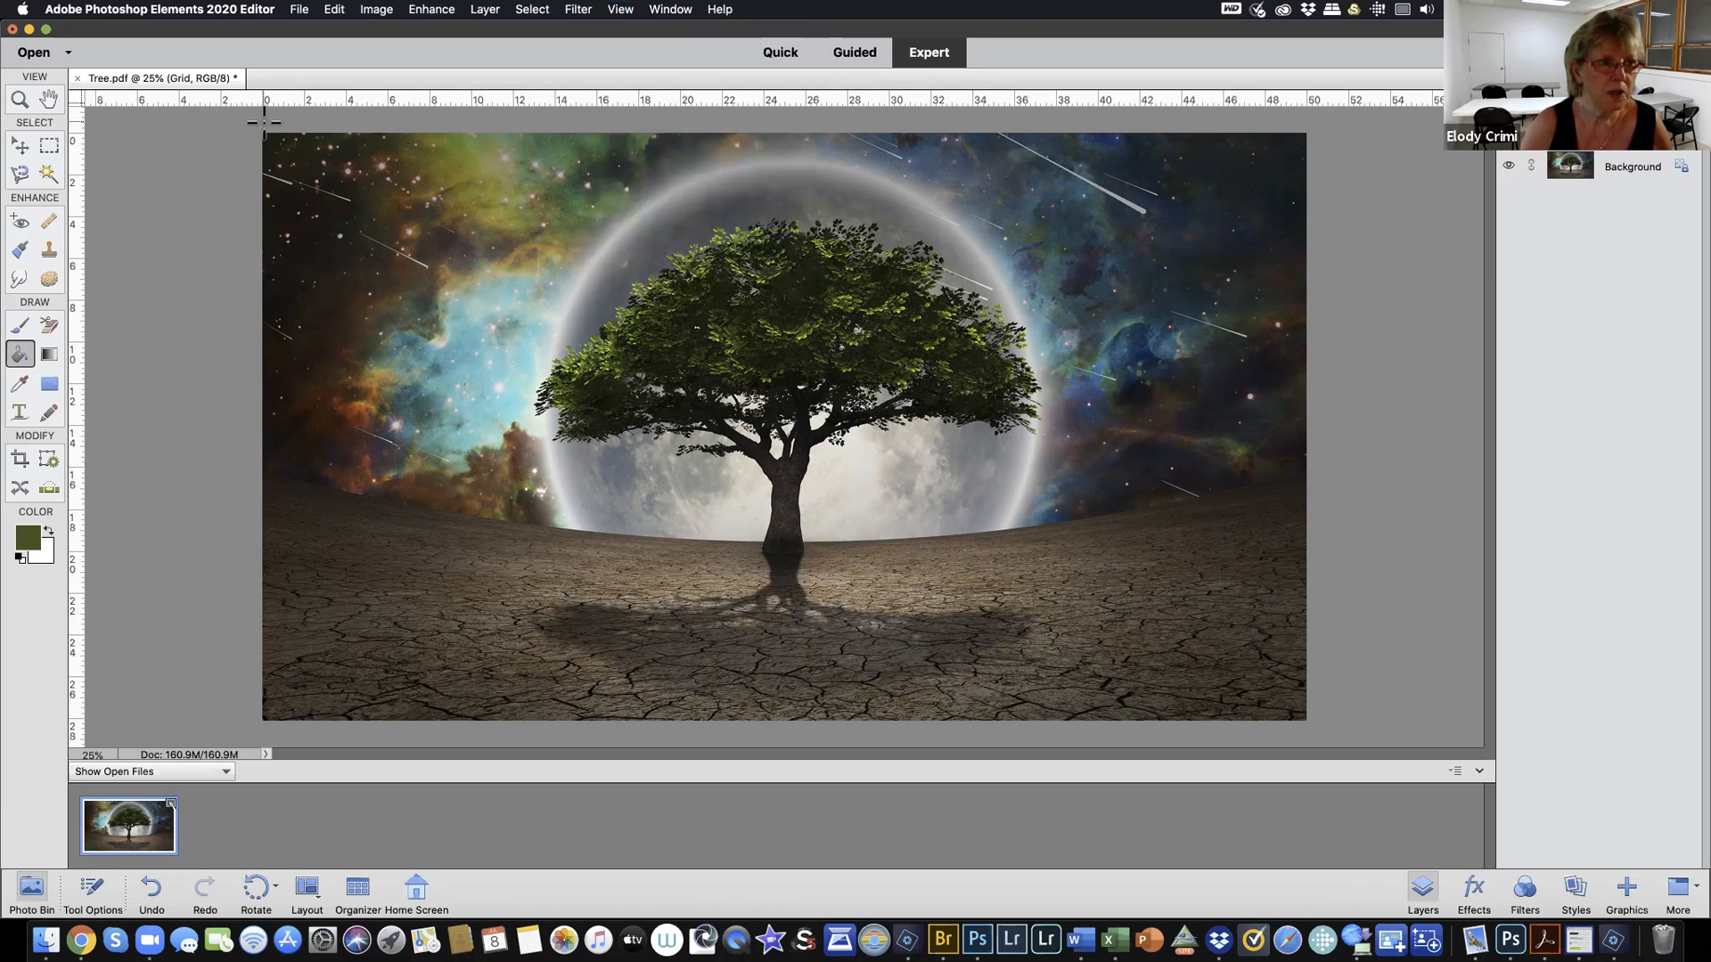
{"action": "left_click", "coordinate": [47, 147]}
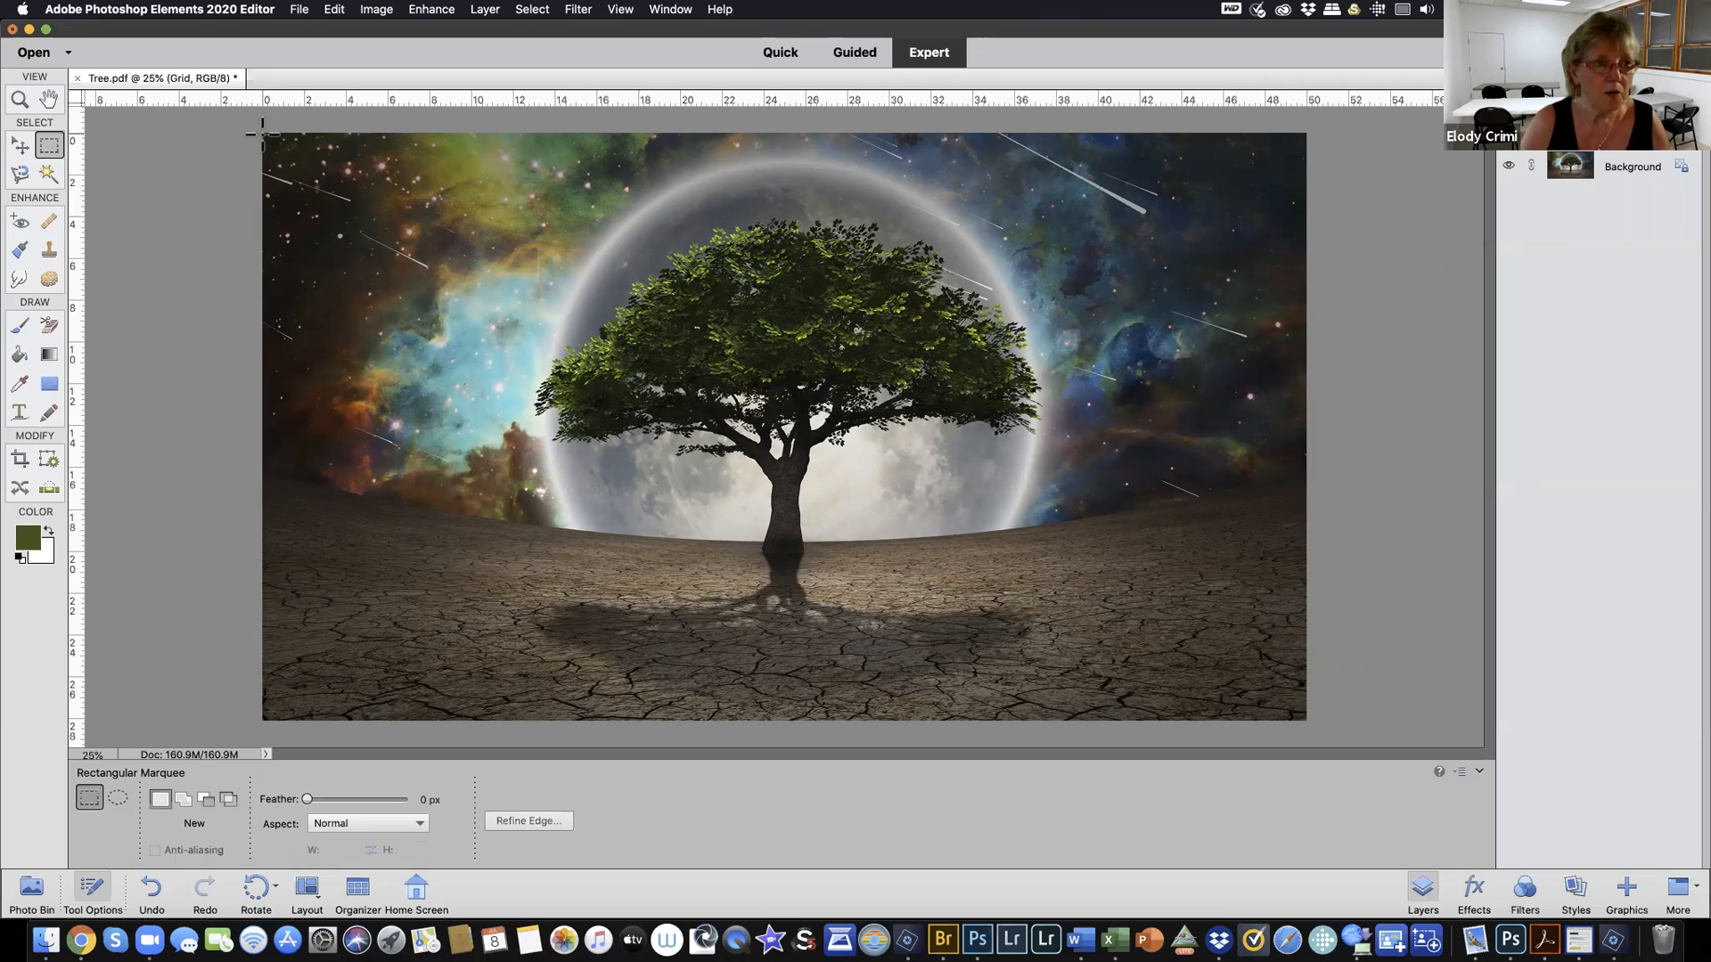
{"action": "left_click_drag", "start_coordinate": [263, 133], "coordinate": [530, 302]}
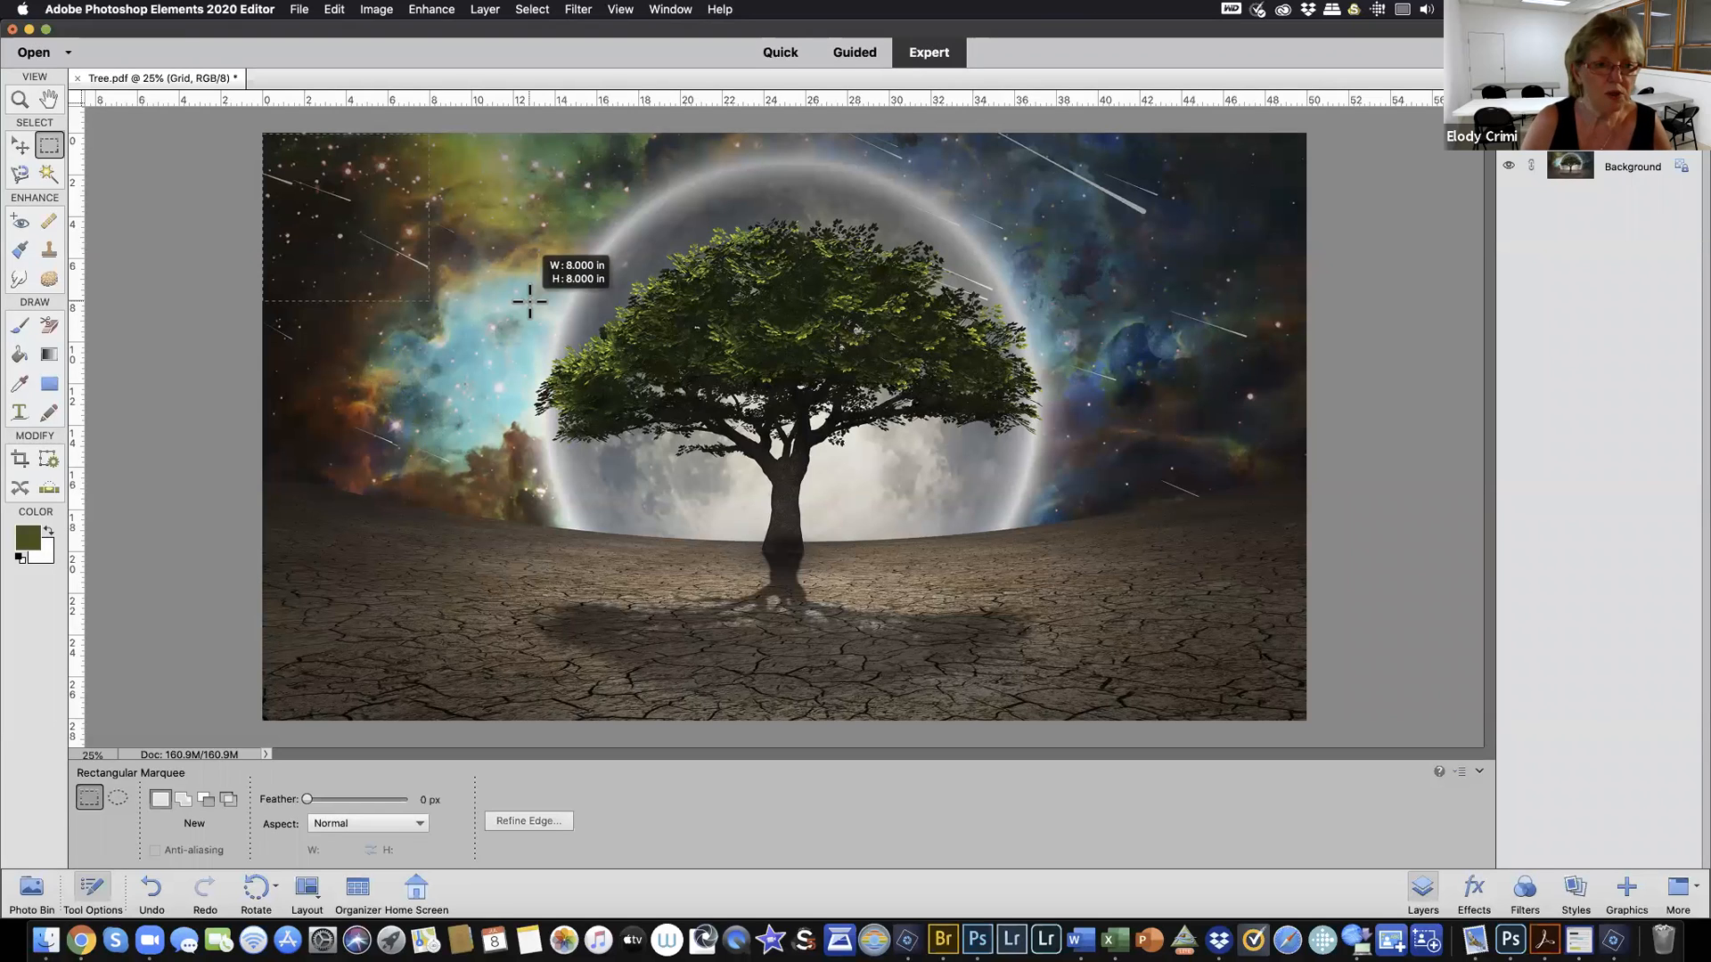
{"action": "left_click_drag", "start_coordinate": [530, 302], "coordinate": [529, 302]}
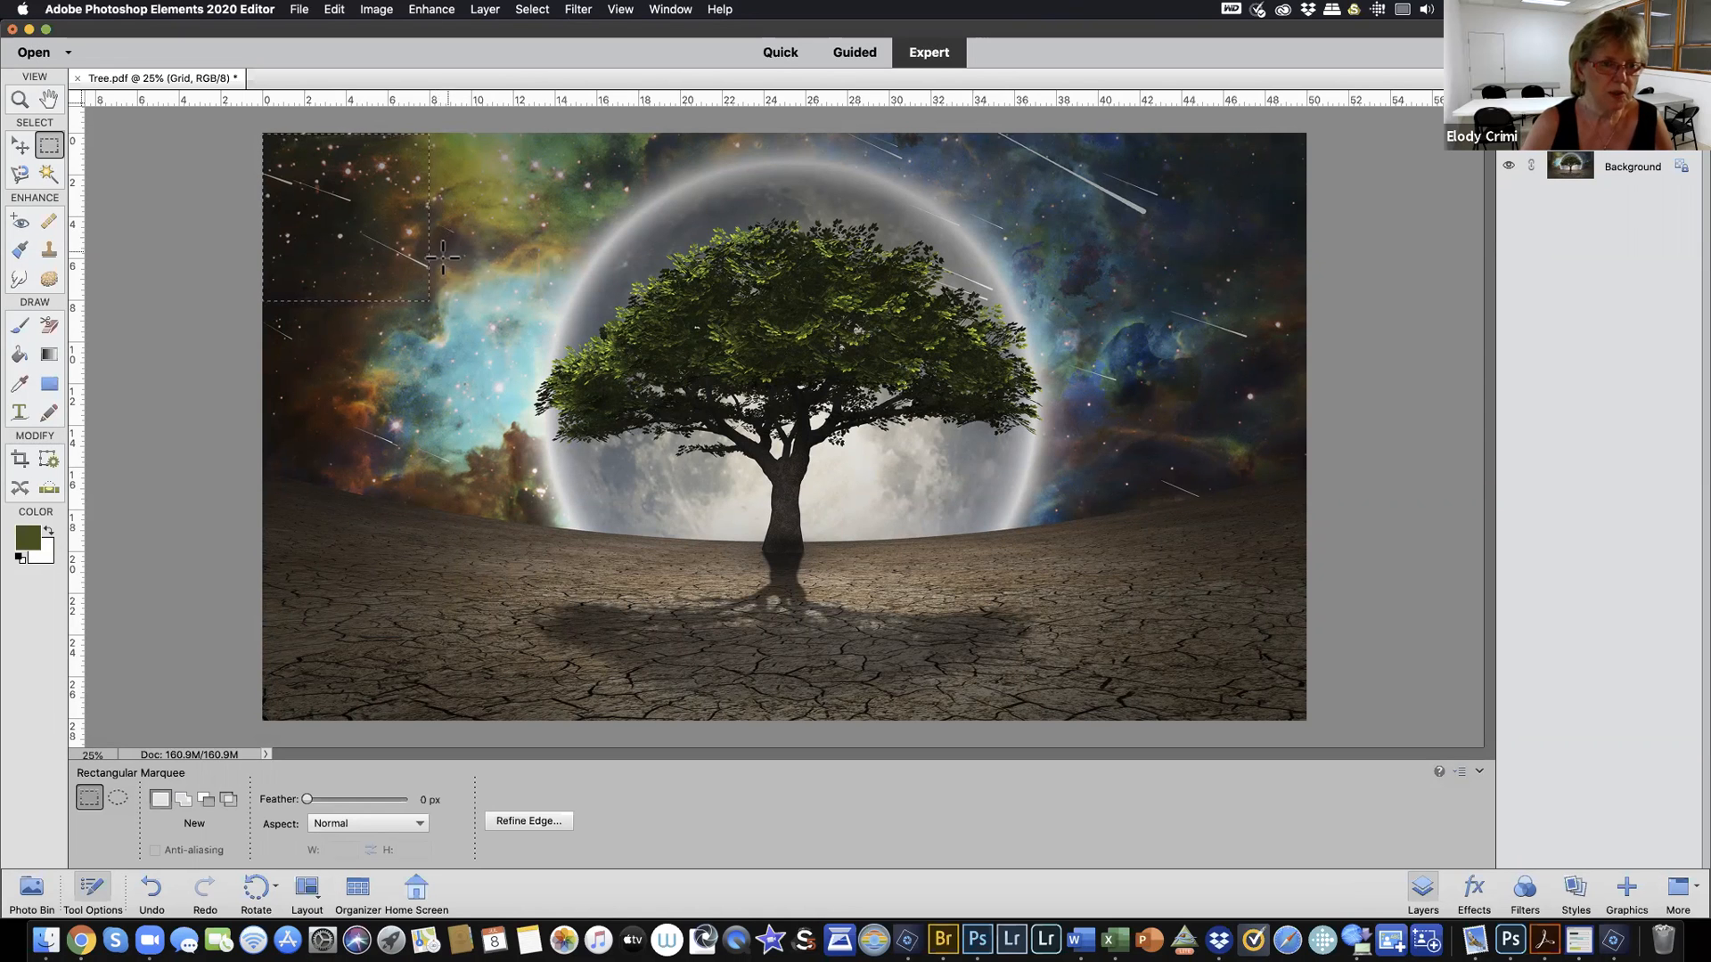
Hide the Background layer and outline the square selection on the Grid layer with a 10 px inside stroke
{"action": "left_click", "coordinate": [1509, 166]}
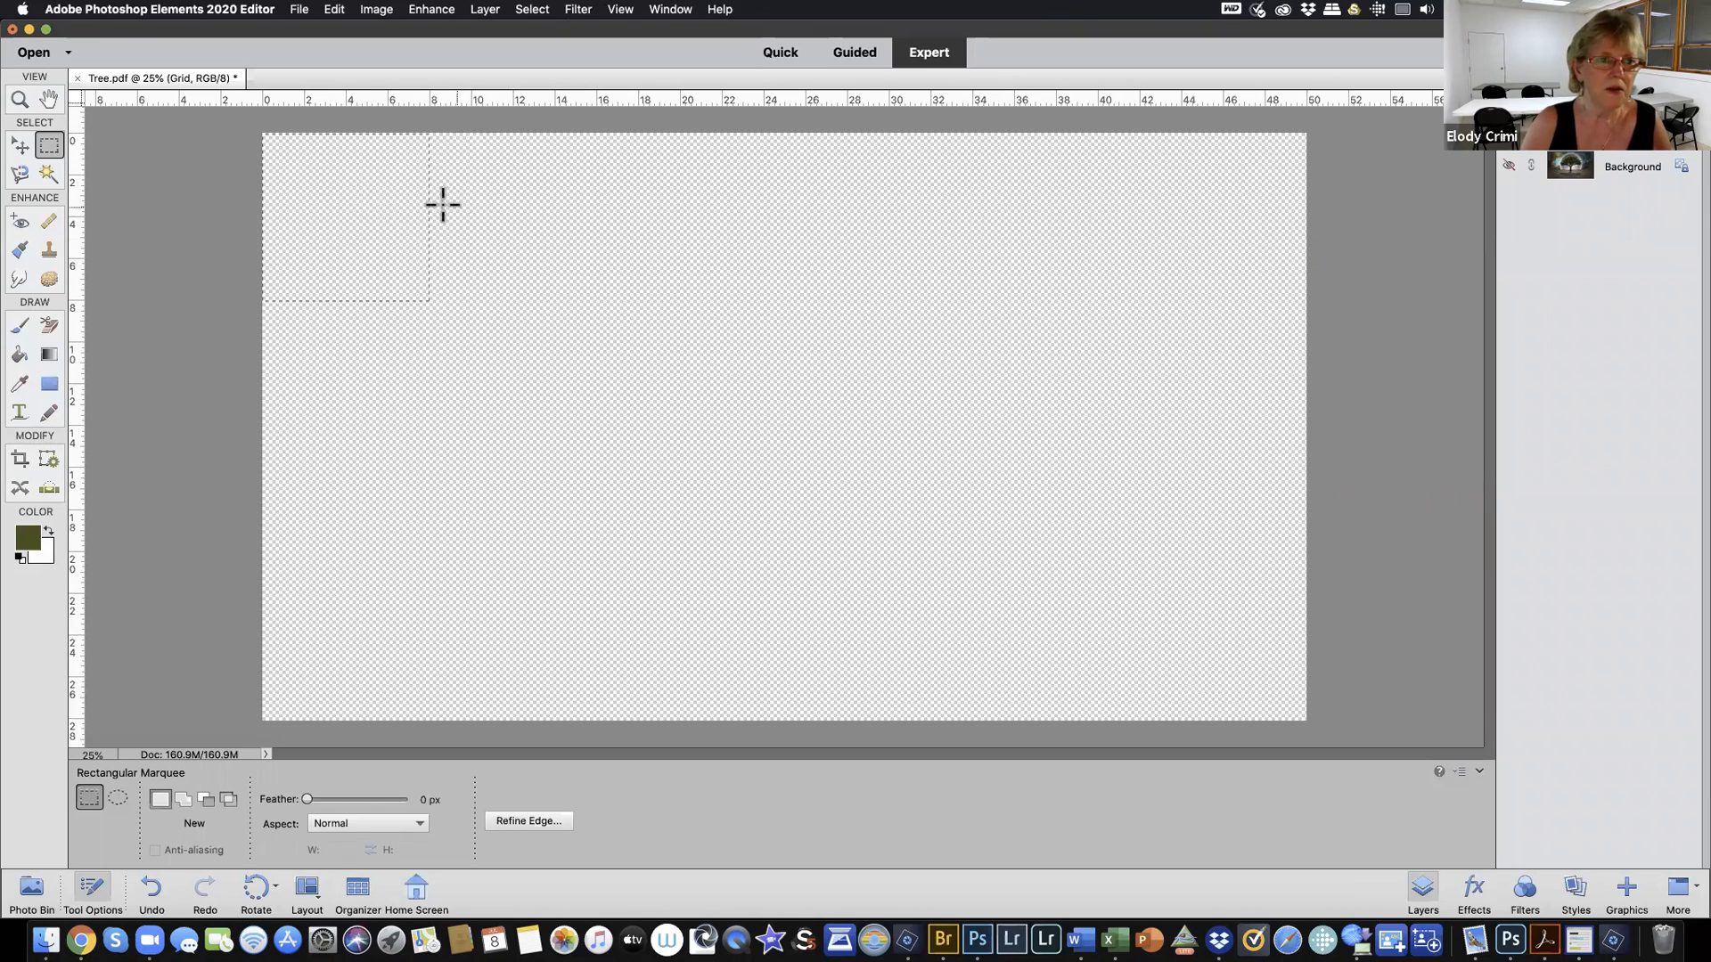
{"action": "left_click", "coordinate": [337, 10]}
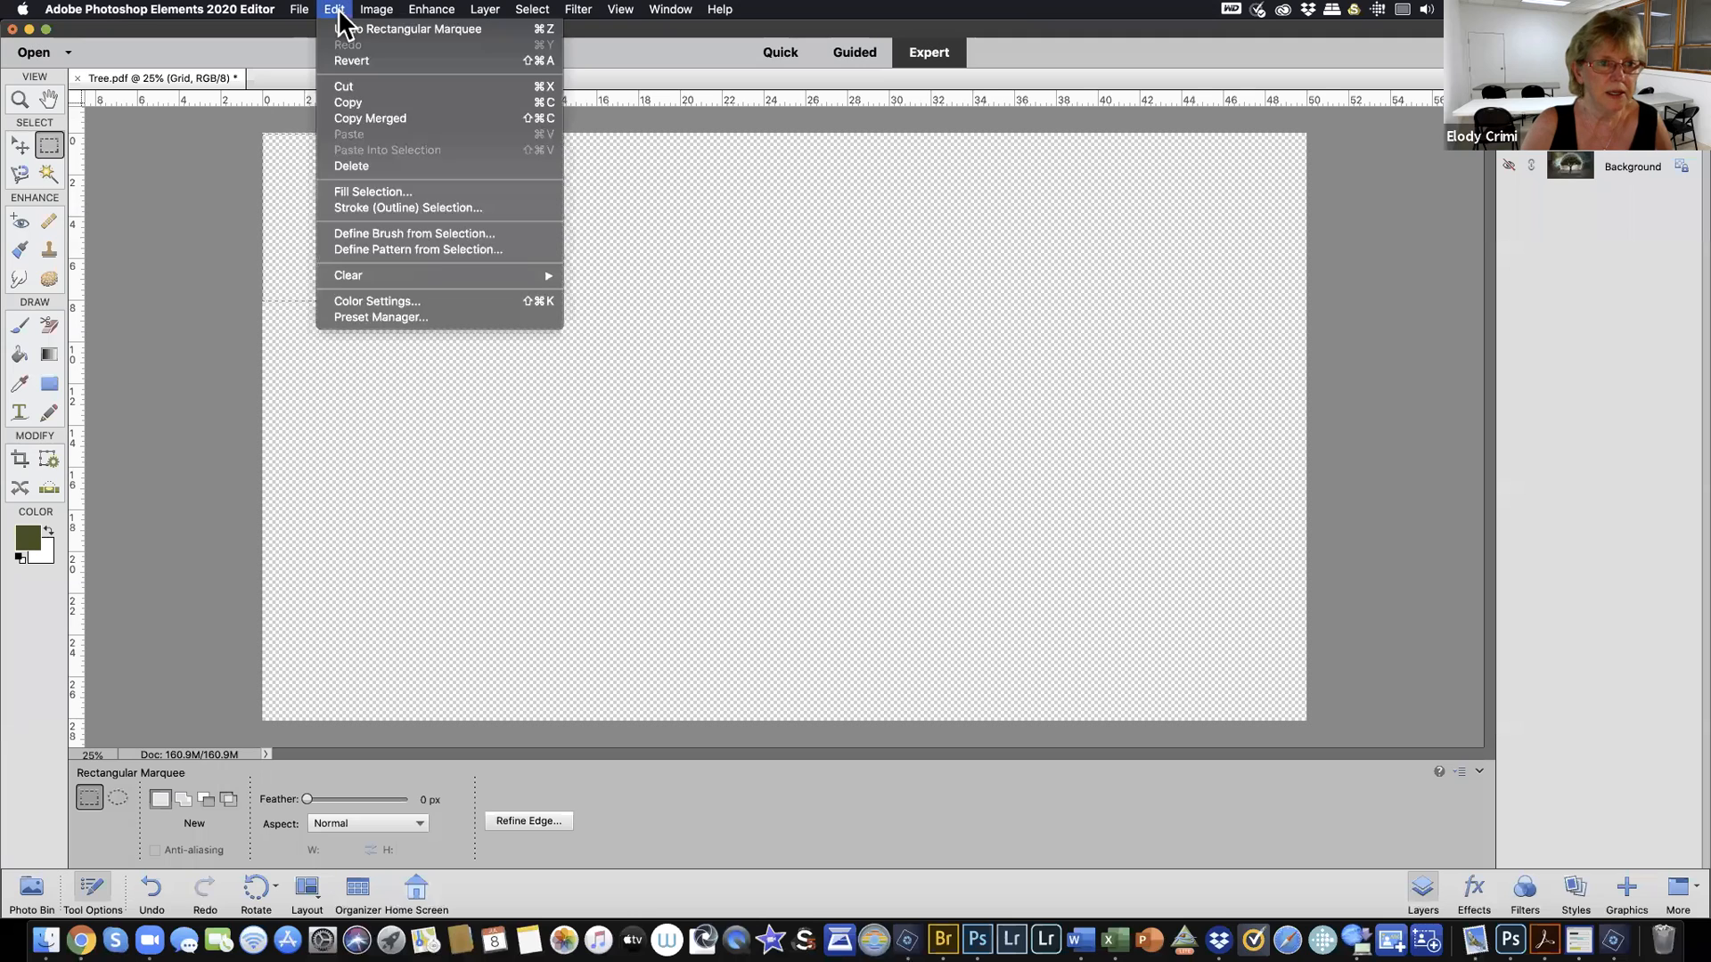
{"action": "left_click", "coordinate": [382, 206]}
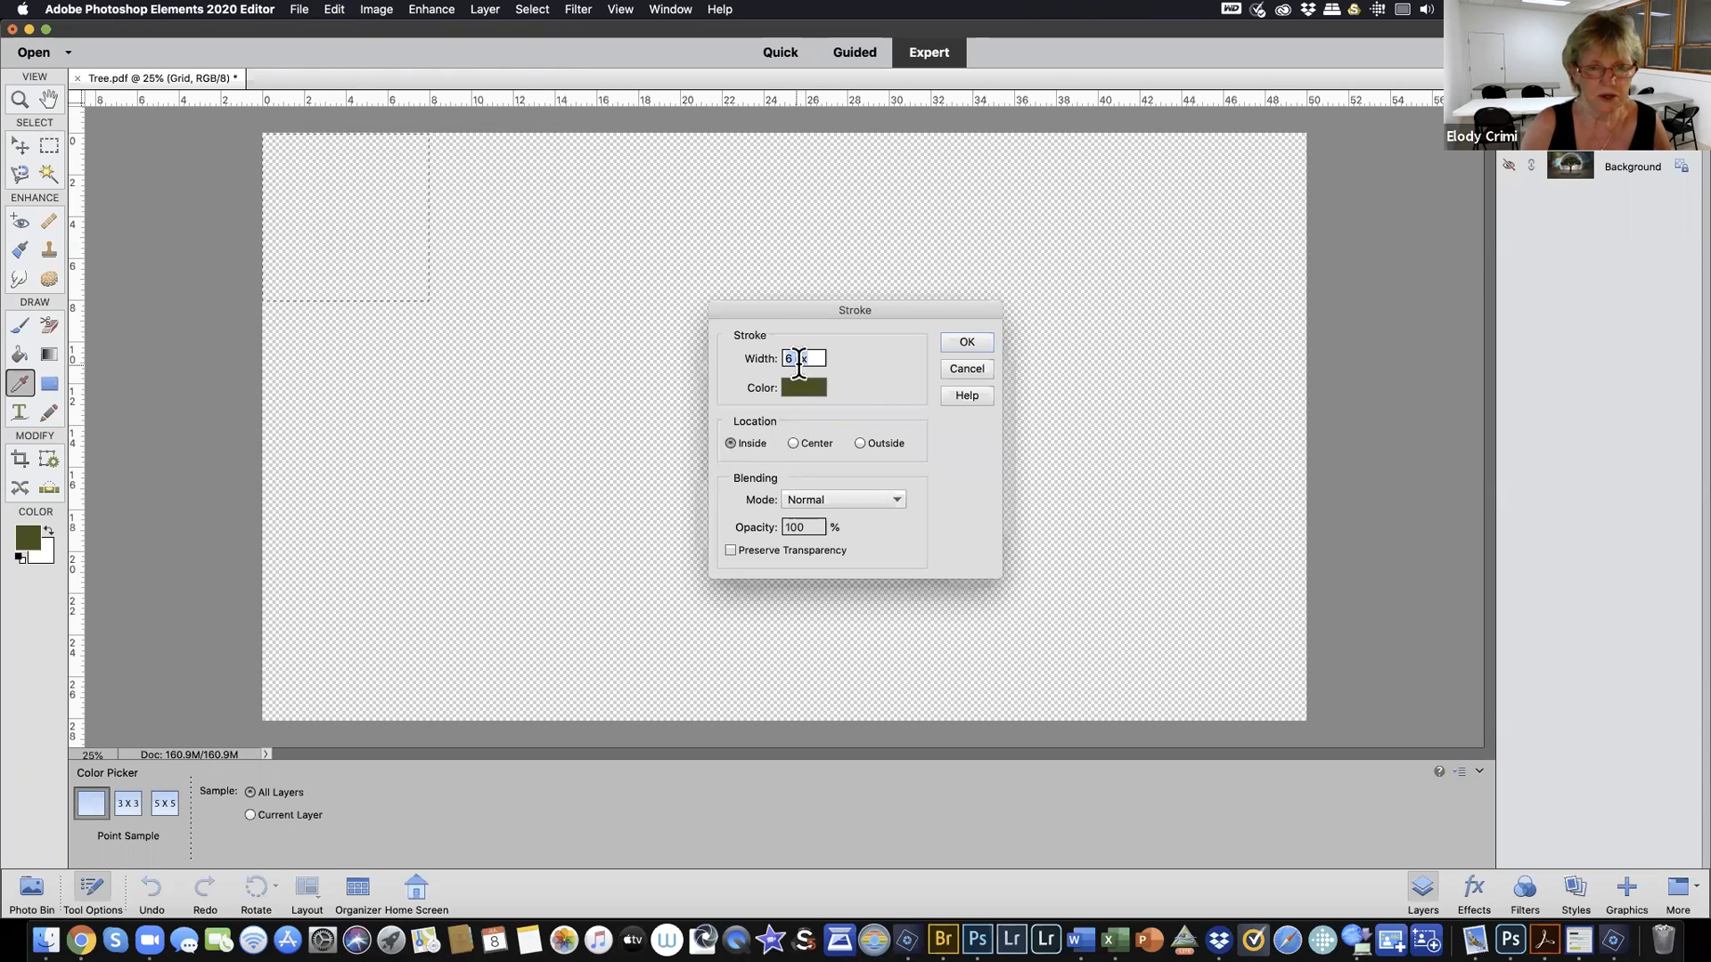
{"action": "type", "text": "10"}
{"action": "left_click", "coordinate": [955, 341]}
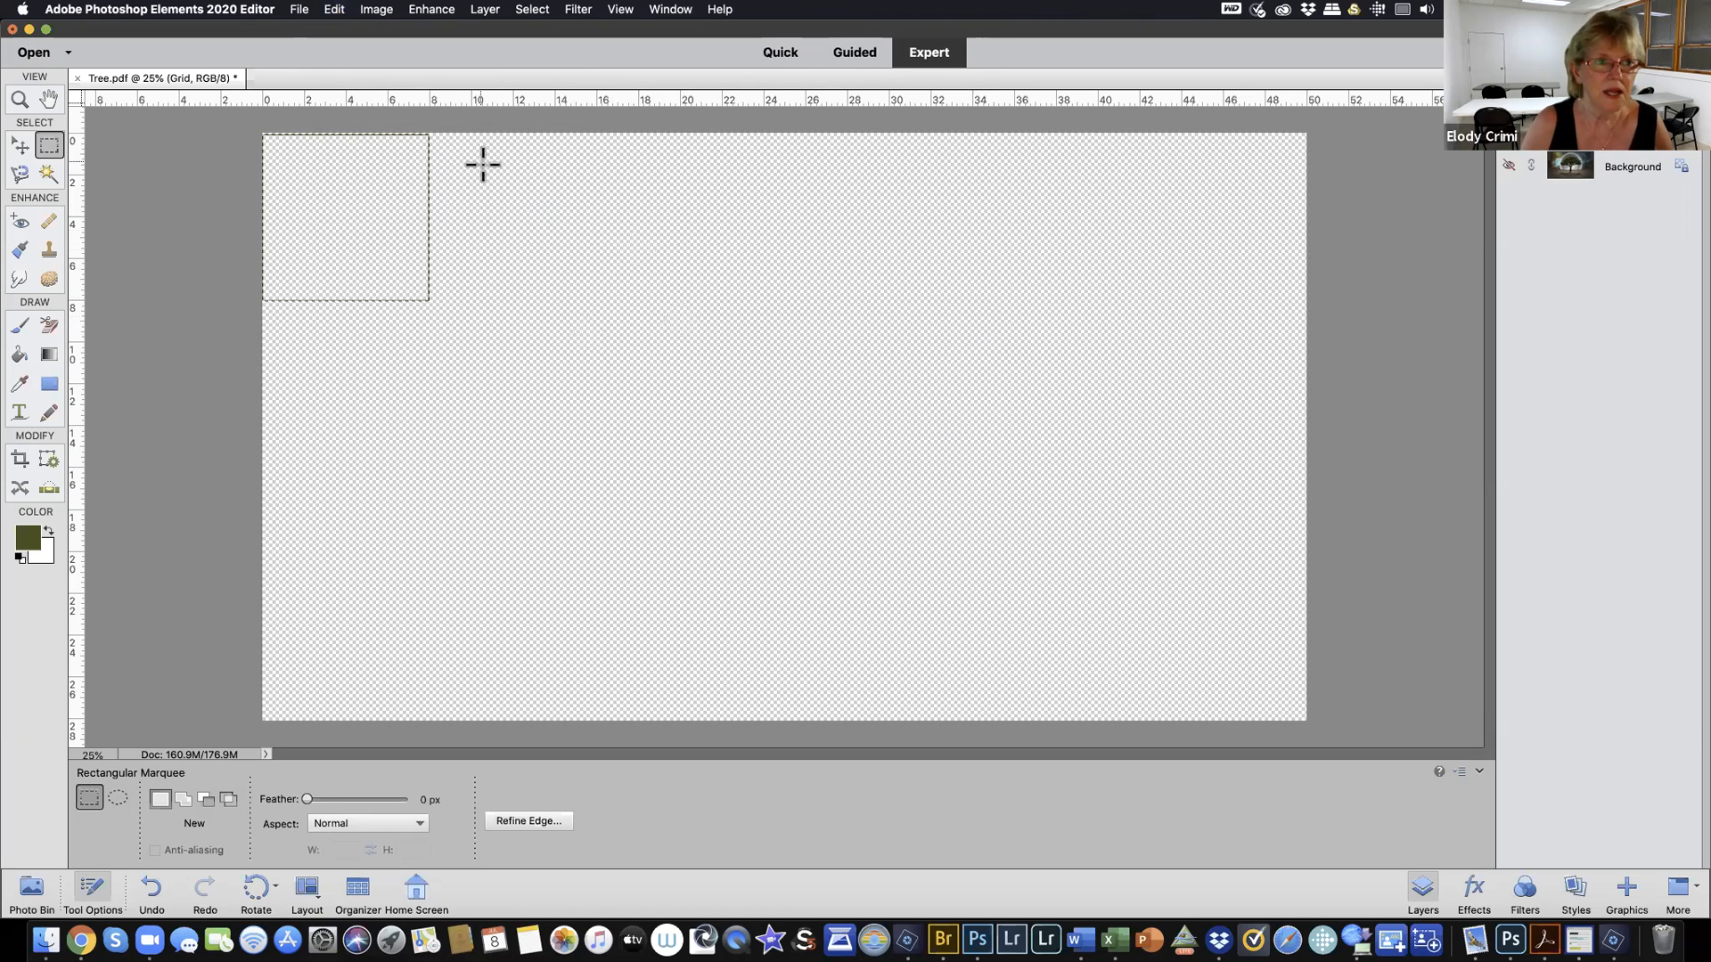
Define the outlined square as a pattern named GridPattern and clear the selection
{"action": "left_click", "coordinate": [331, 9]}
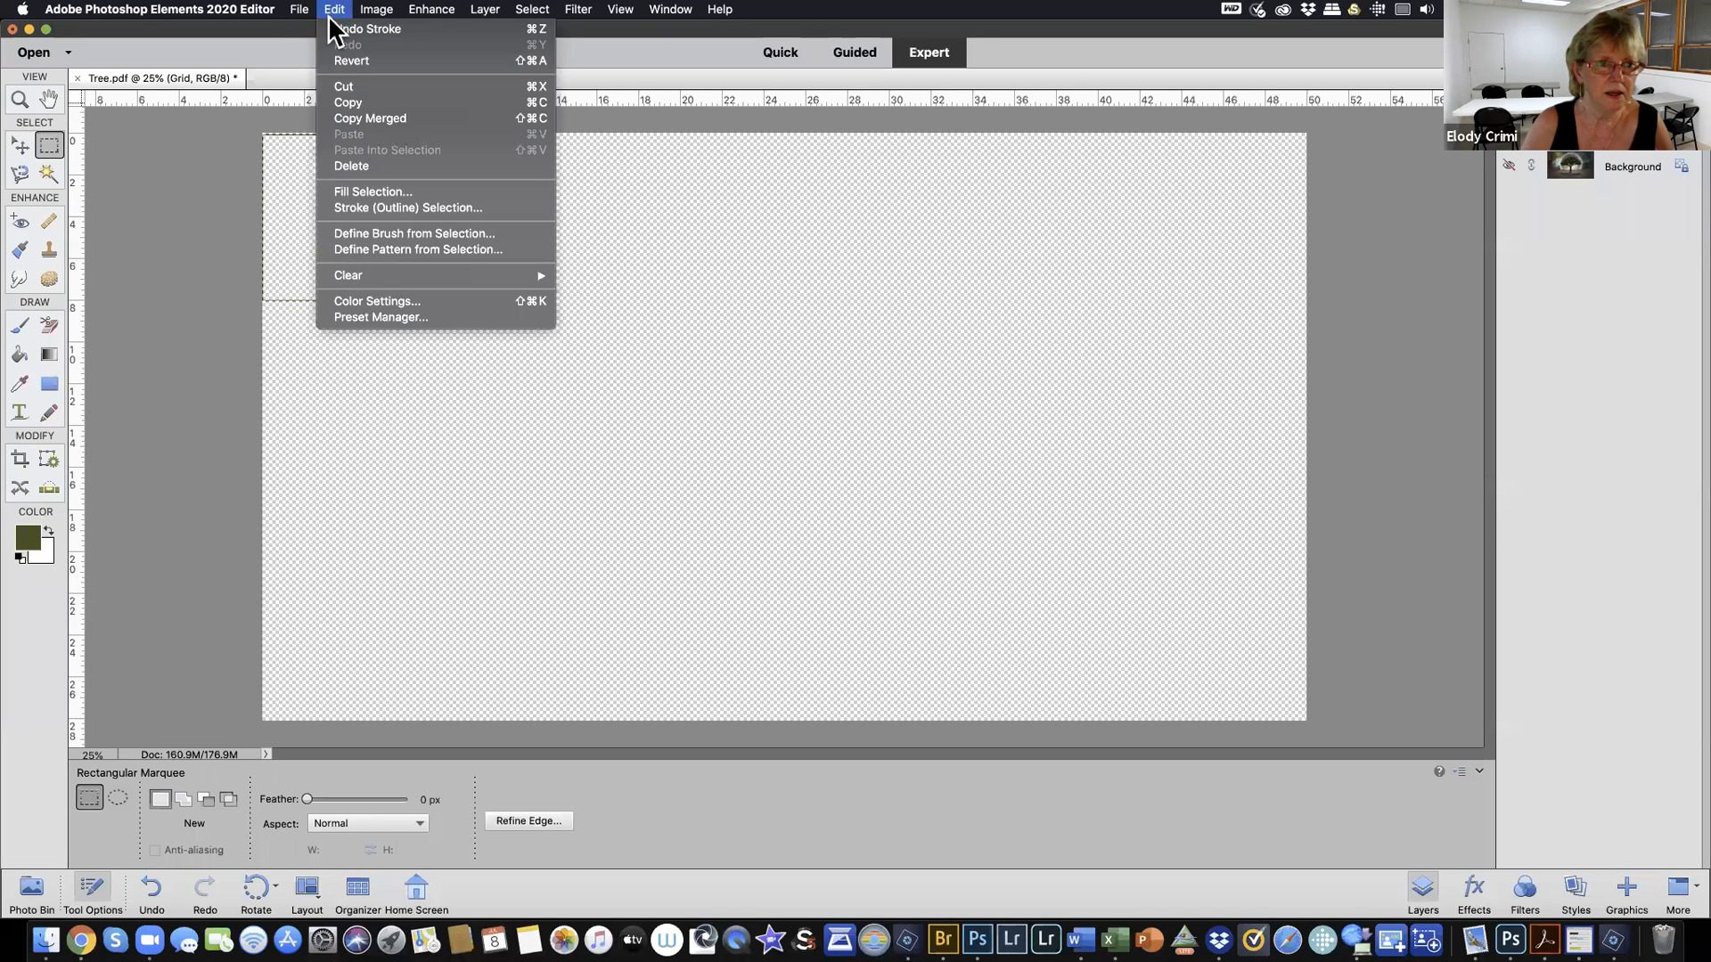
{"action": "left_click", "coordinate": [408, 250]}
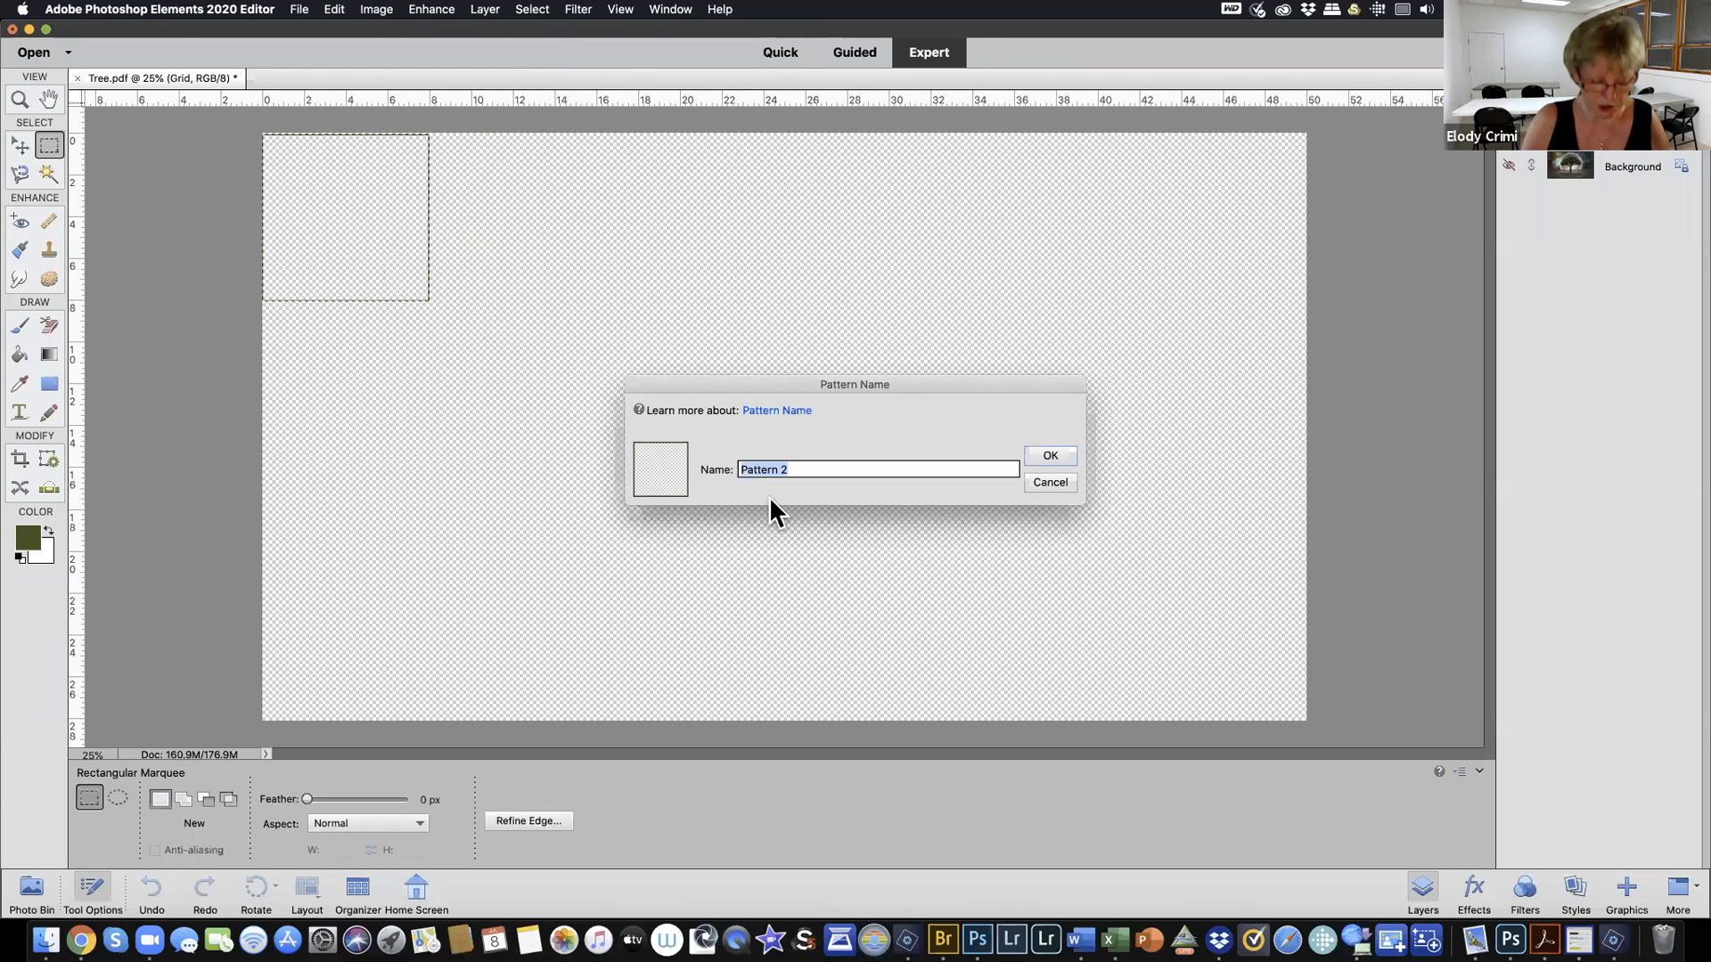
{"action": "type", "text": "GridPattern"}
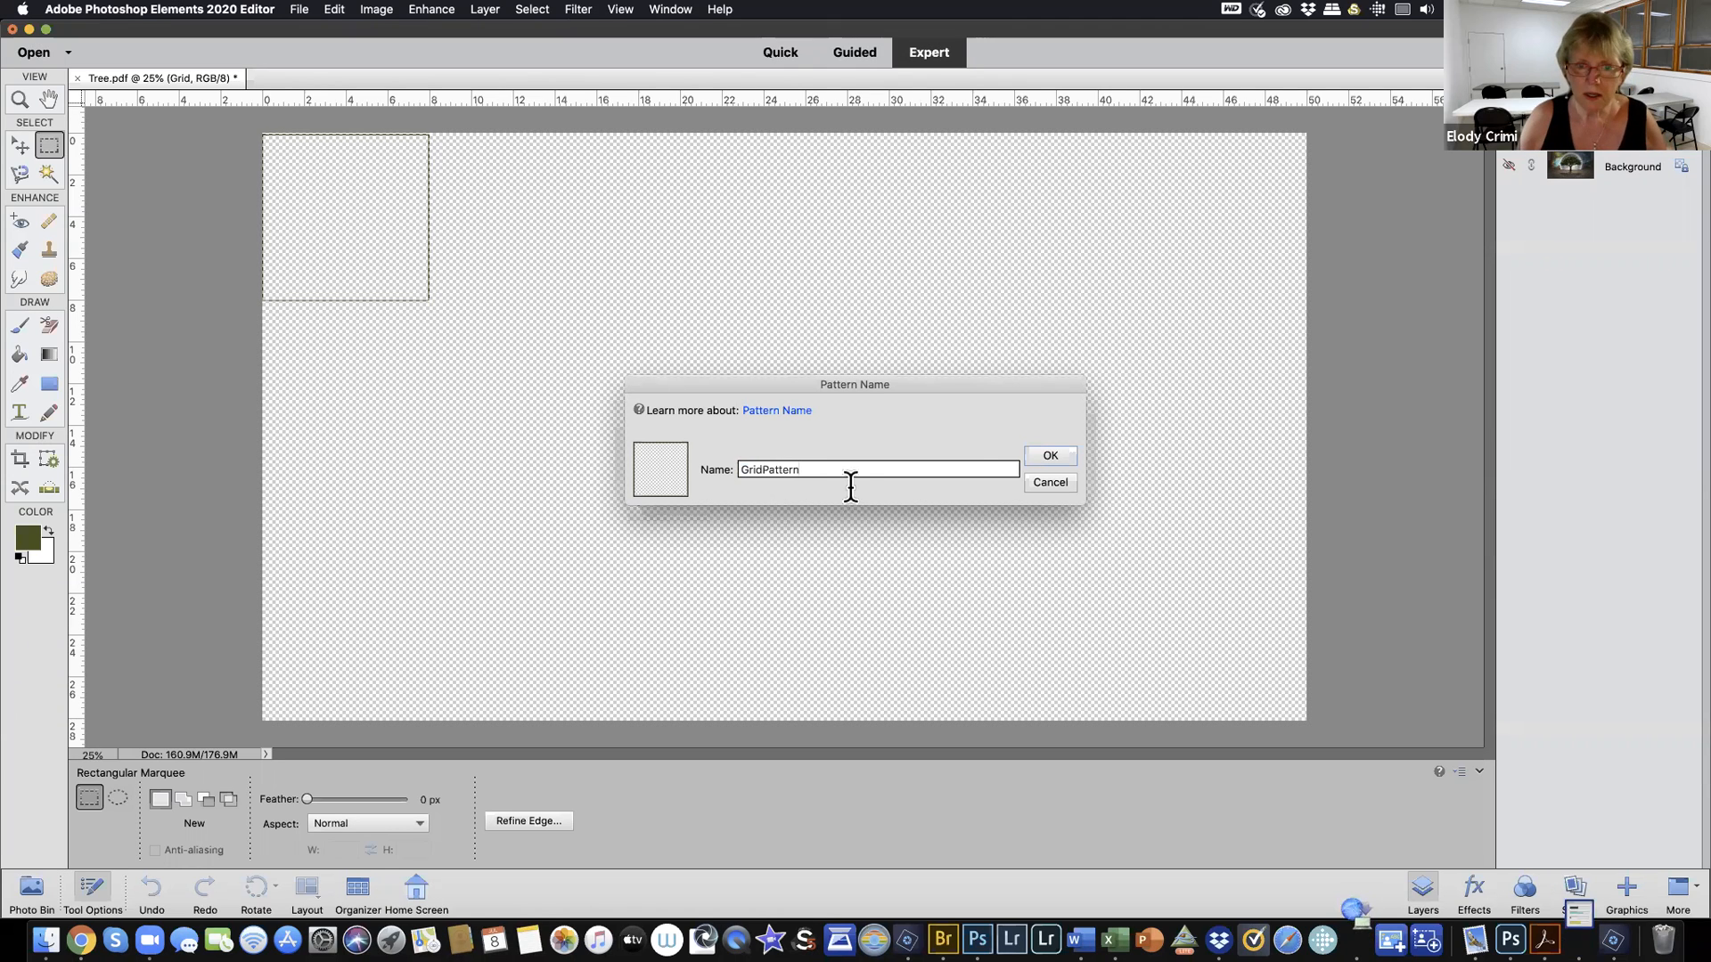
{"action": "left_click", "coordinate": [1033, 460]}
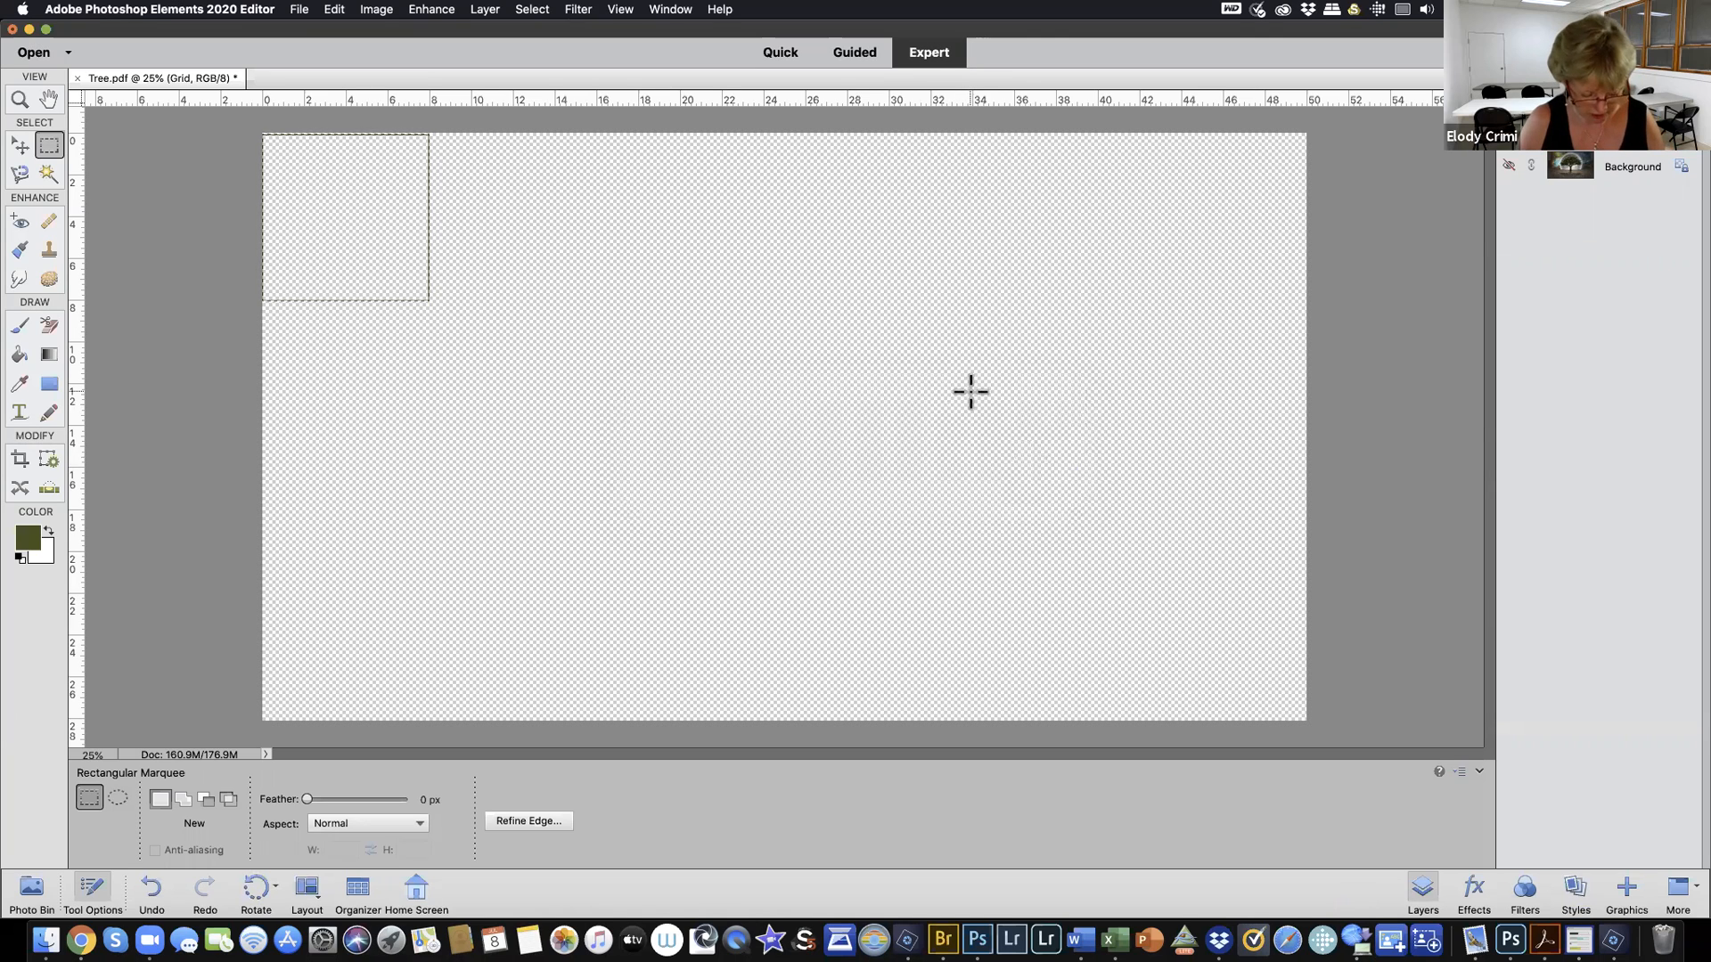
{"action": "key", "text": "super+d"}
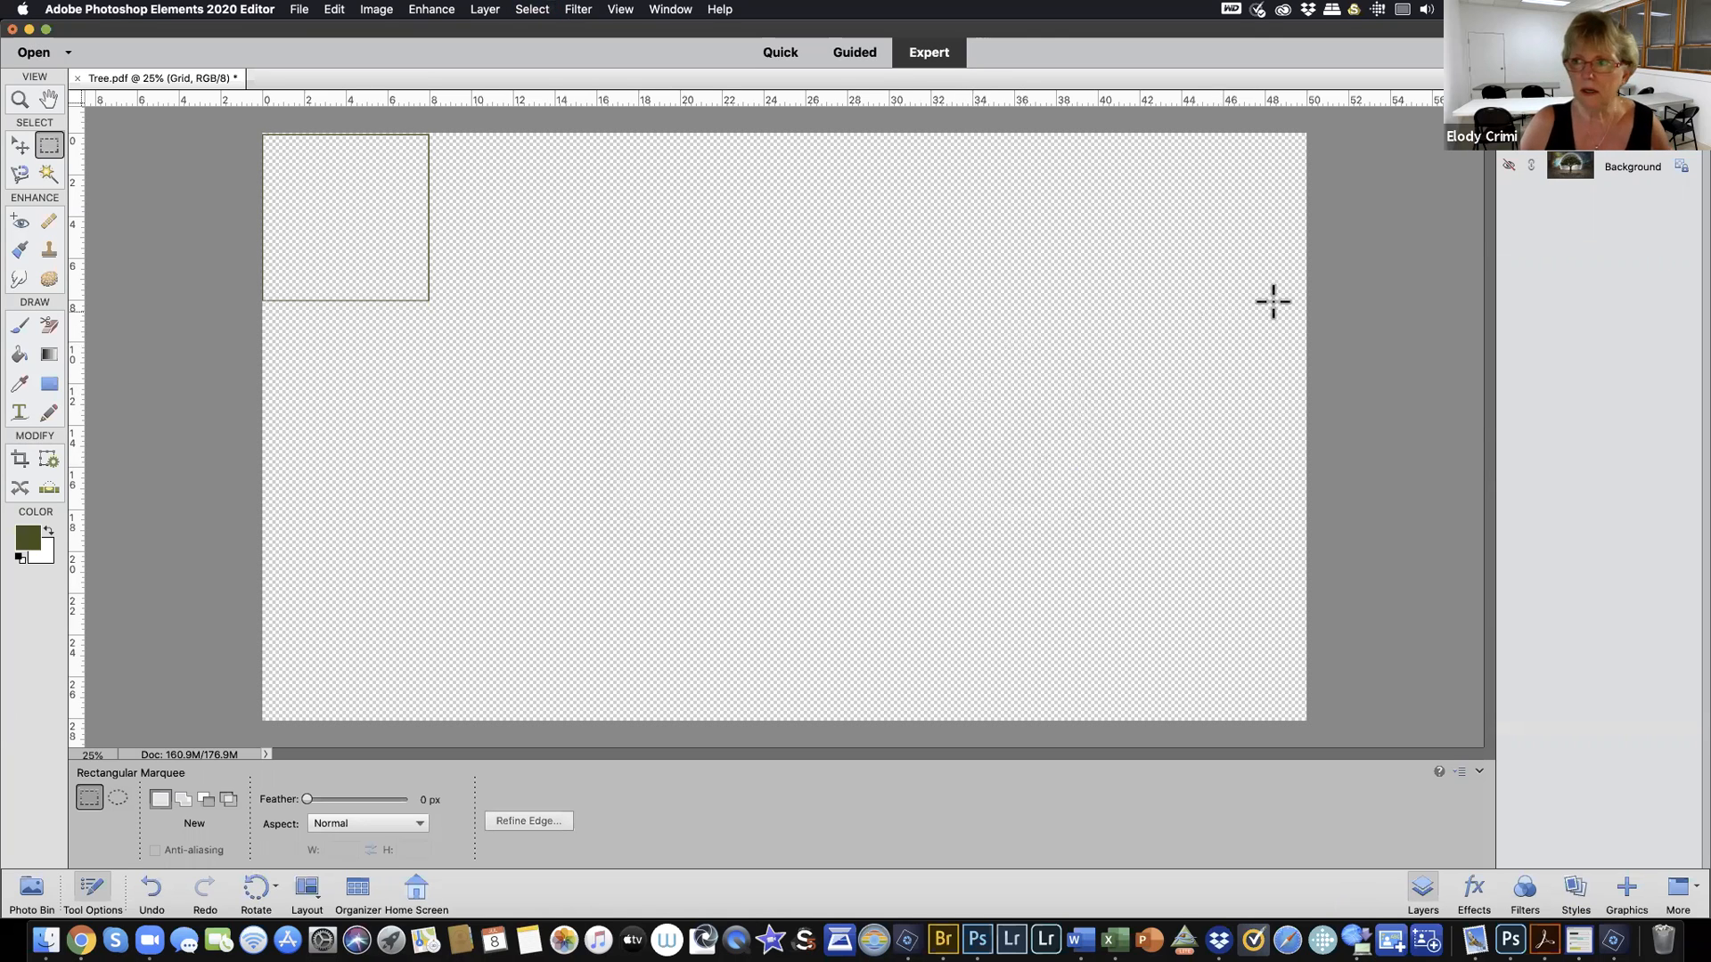
Show the Background layer again and fill the Grid layer with the custom grid pattern in Normal mode at 100% opacity
{"action": "left_click", "coordinate": [1508, 167]}
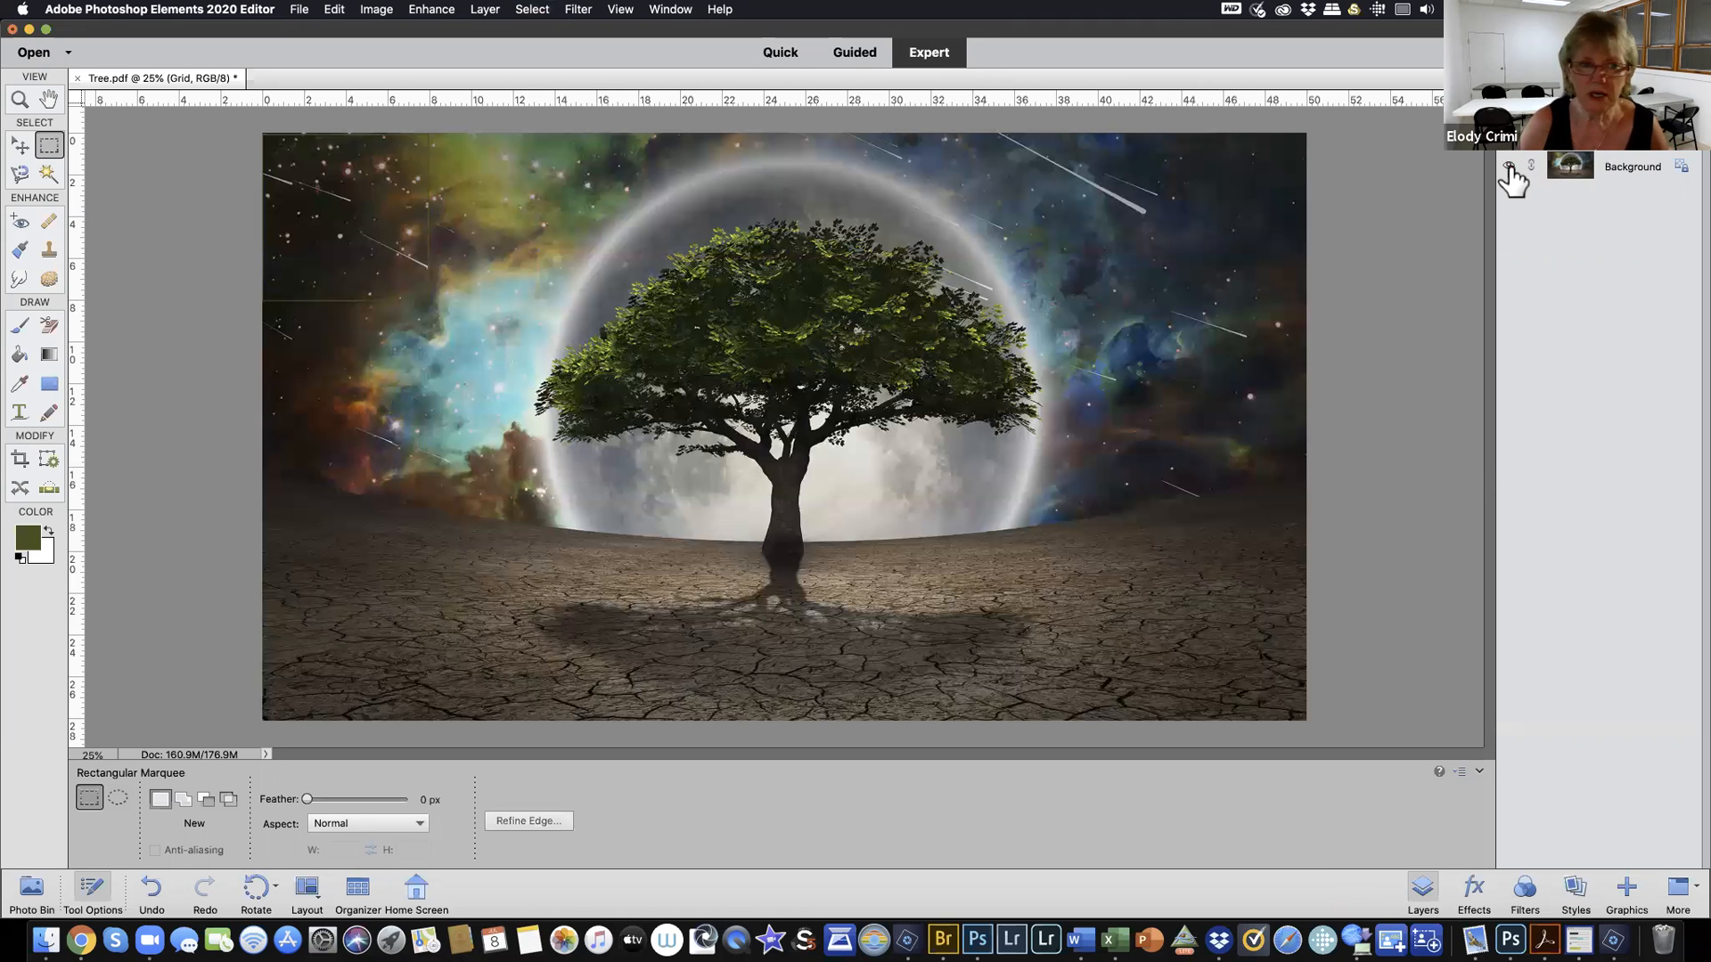
{"action": "left_click", "coordinate": [335, 13]}
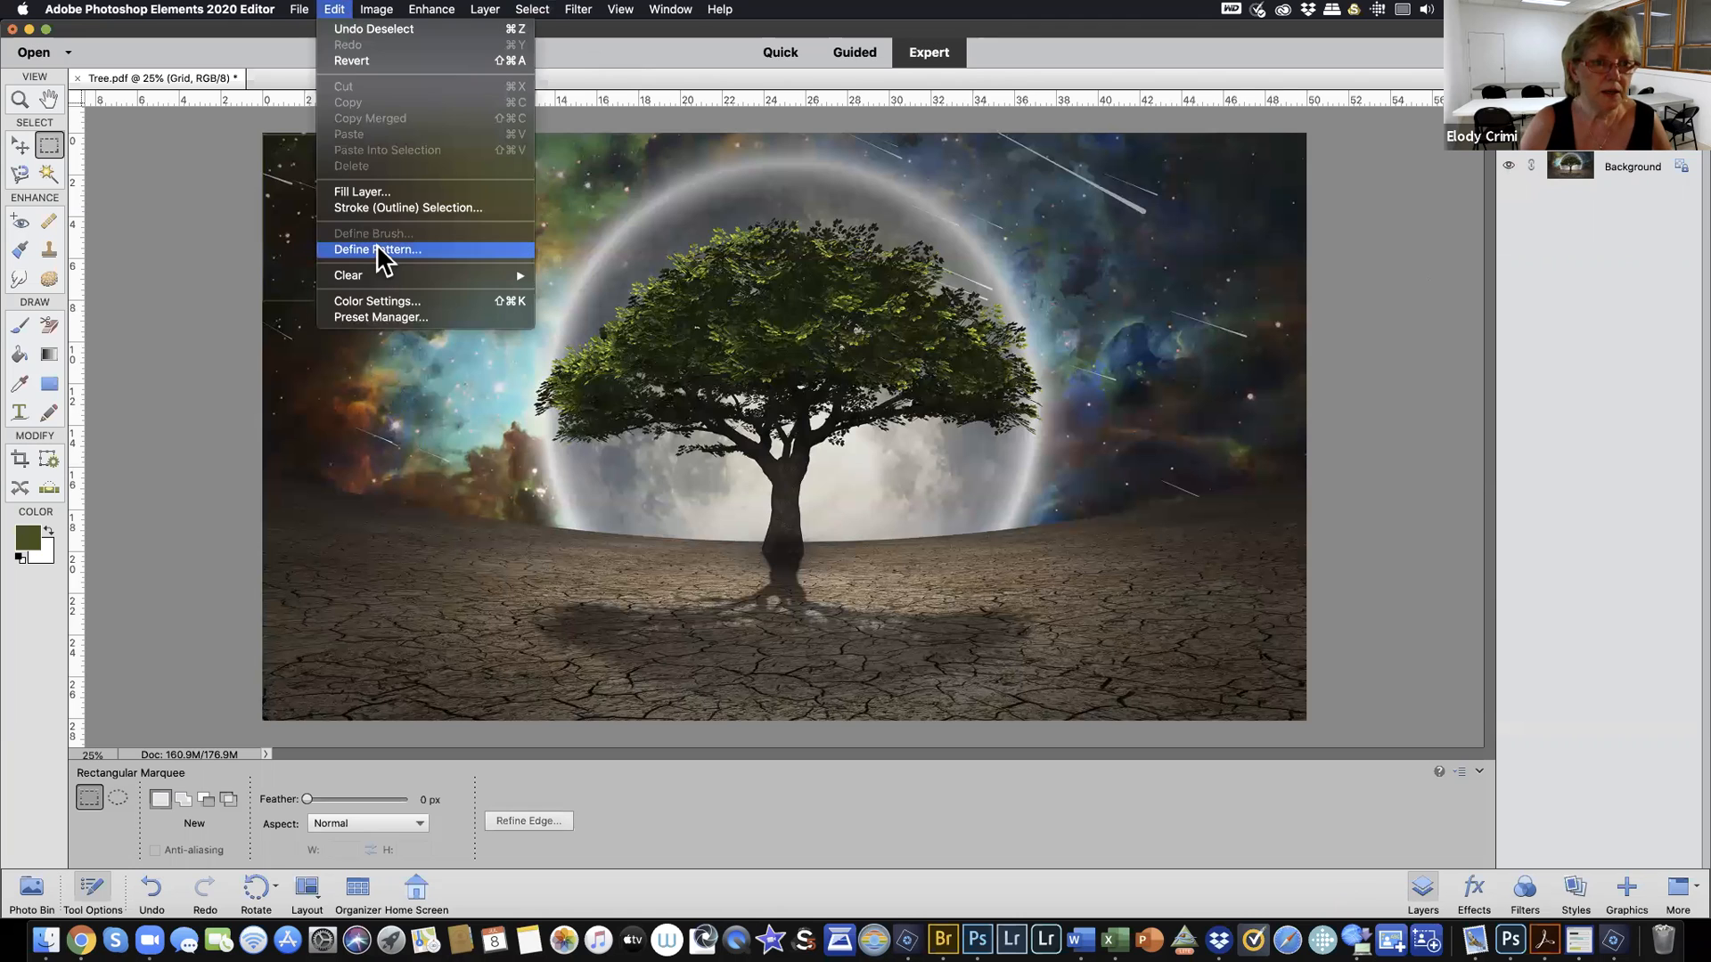
{"action": "left_click", "coordinate": [381, 194]}
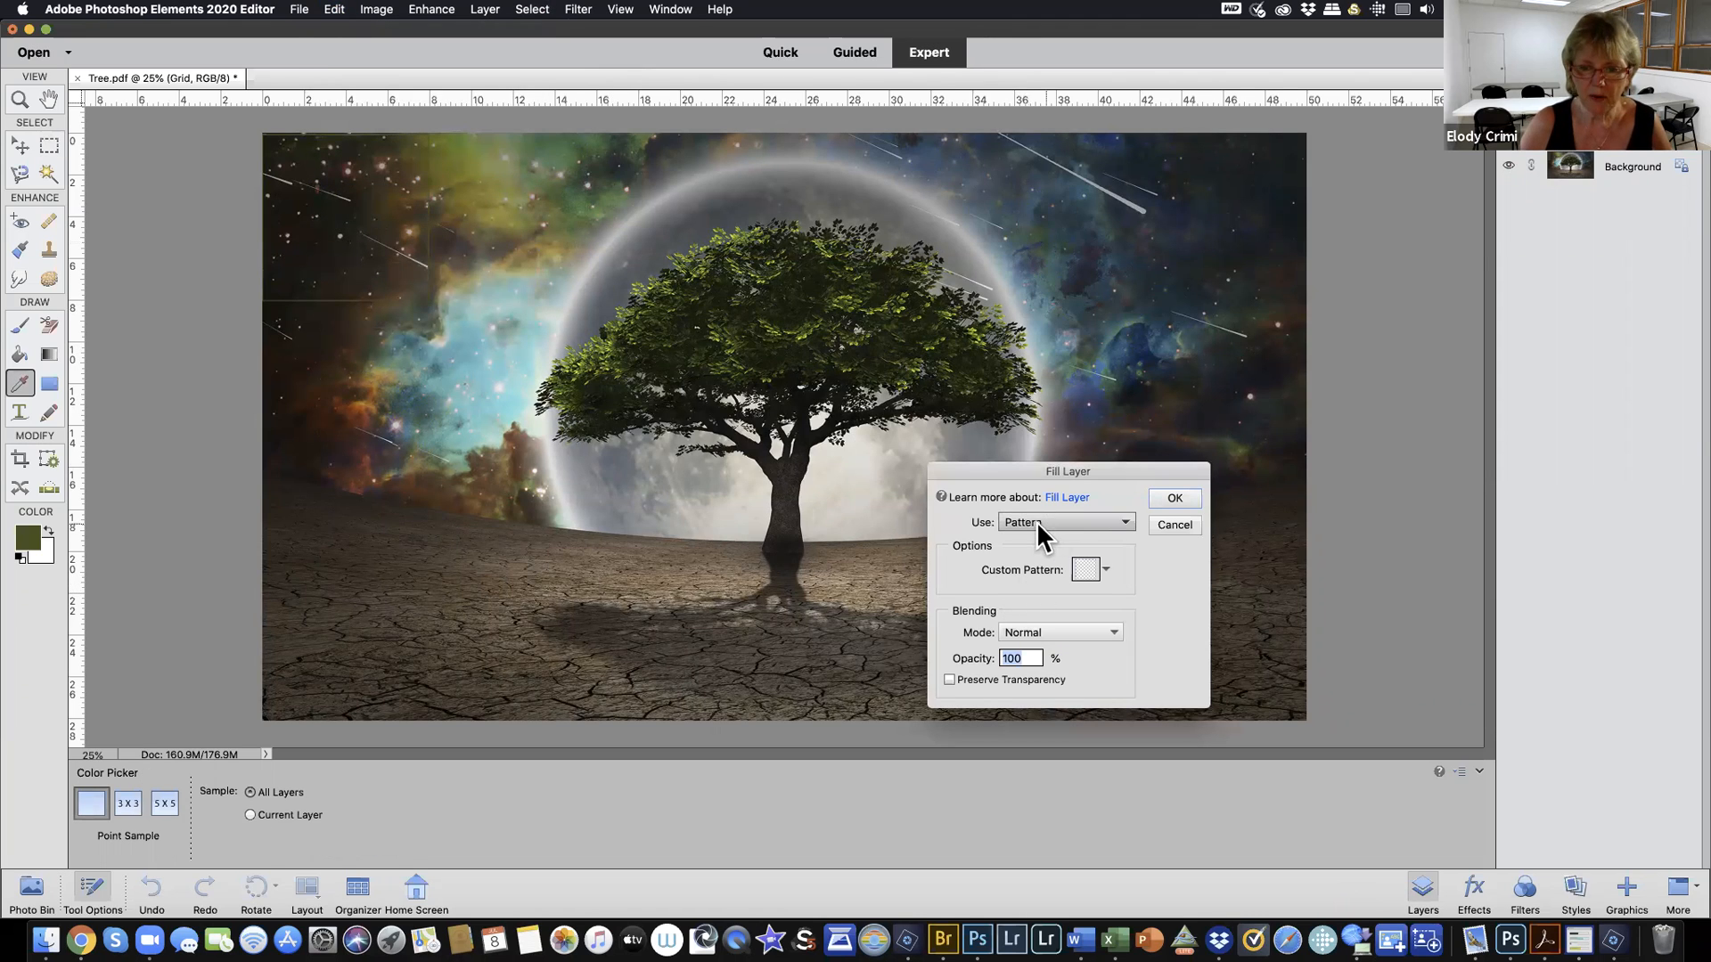
{"action": "left_click", "coordinate": [1108, 522]}
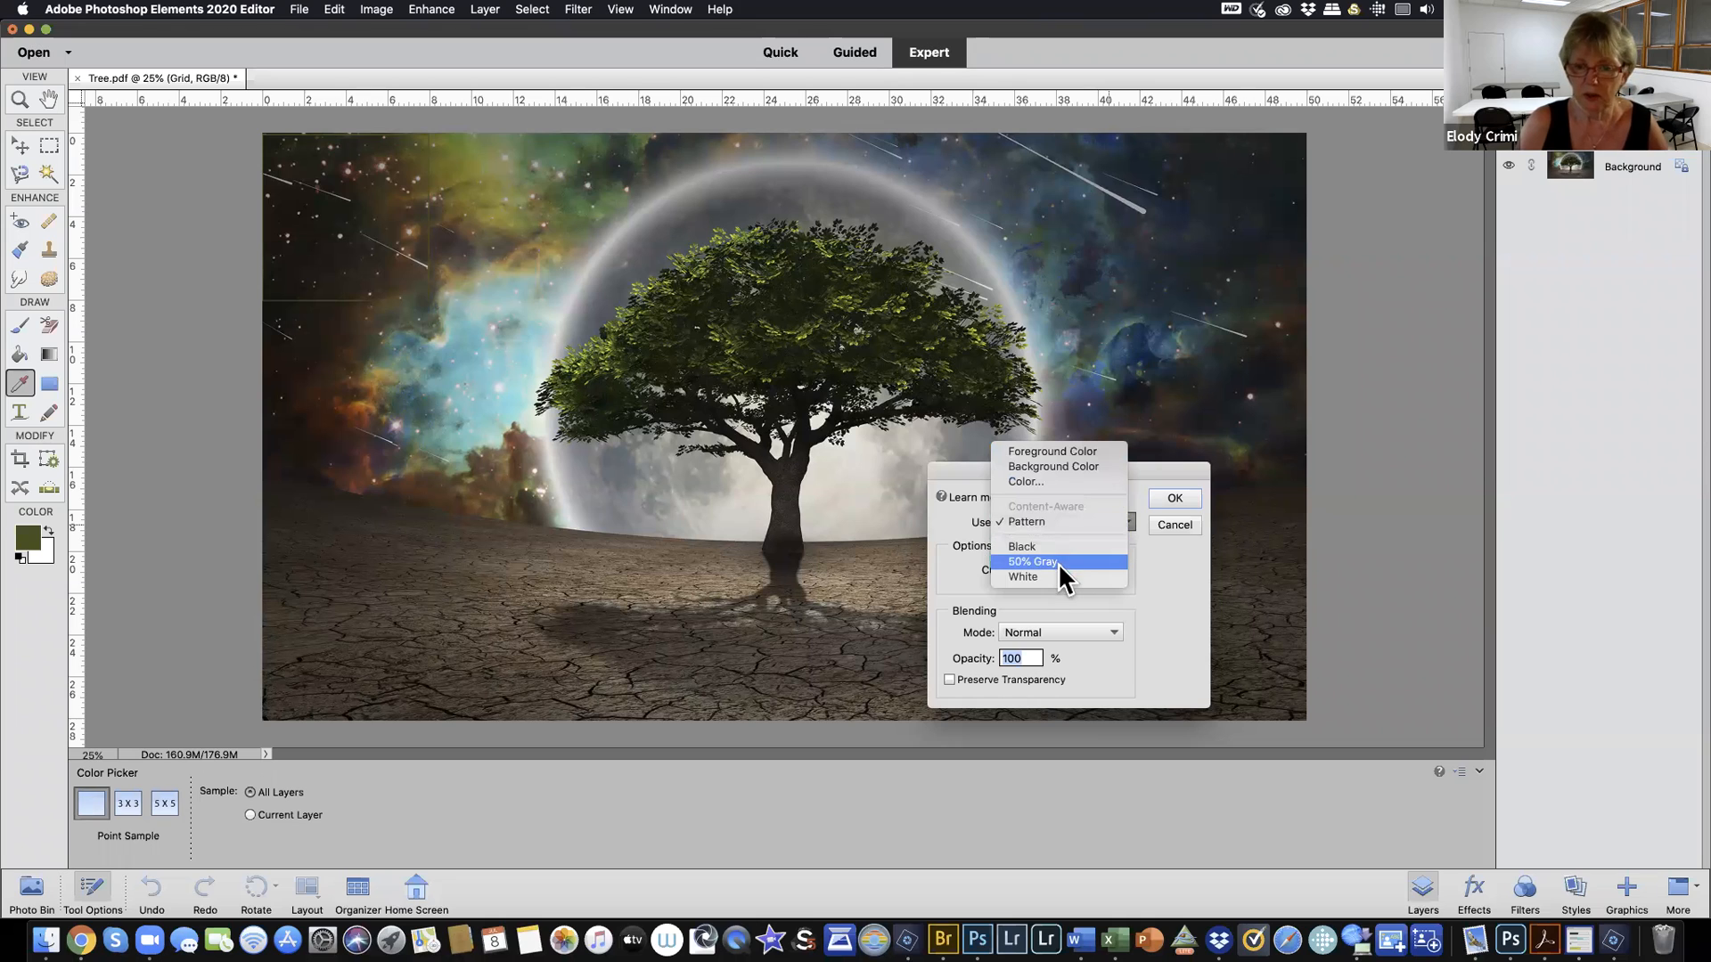
{"action": "left_click", "coordinate": [1108, 521]}
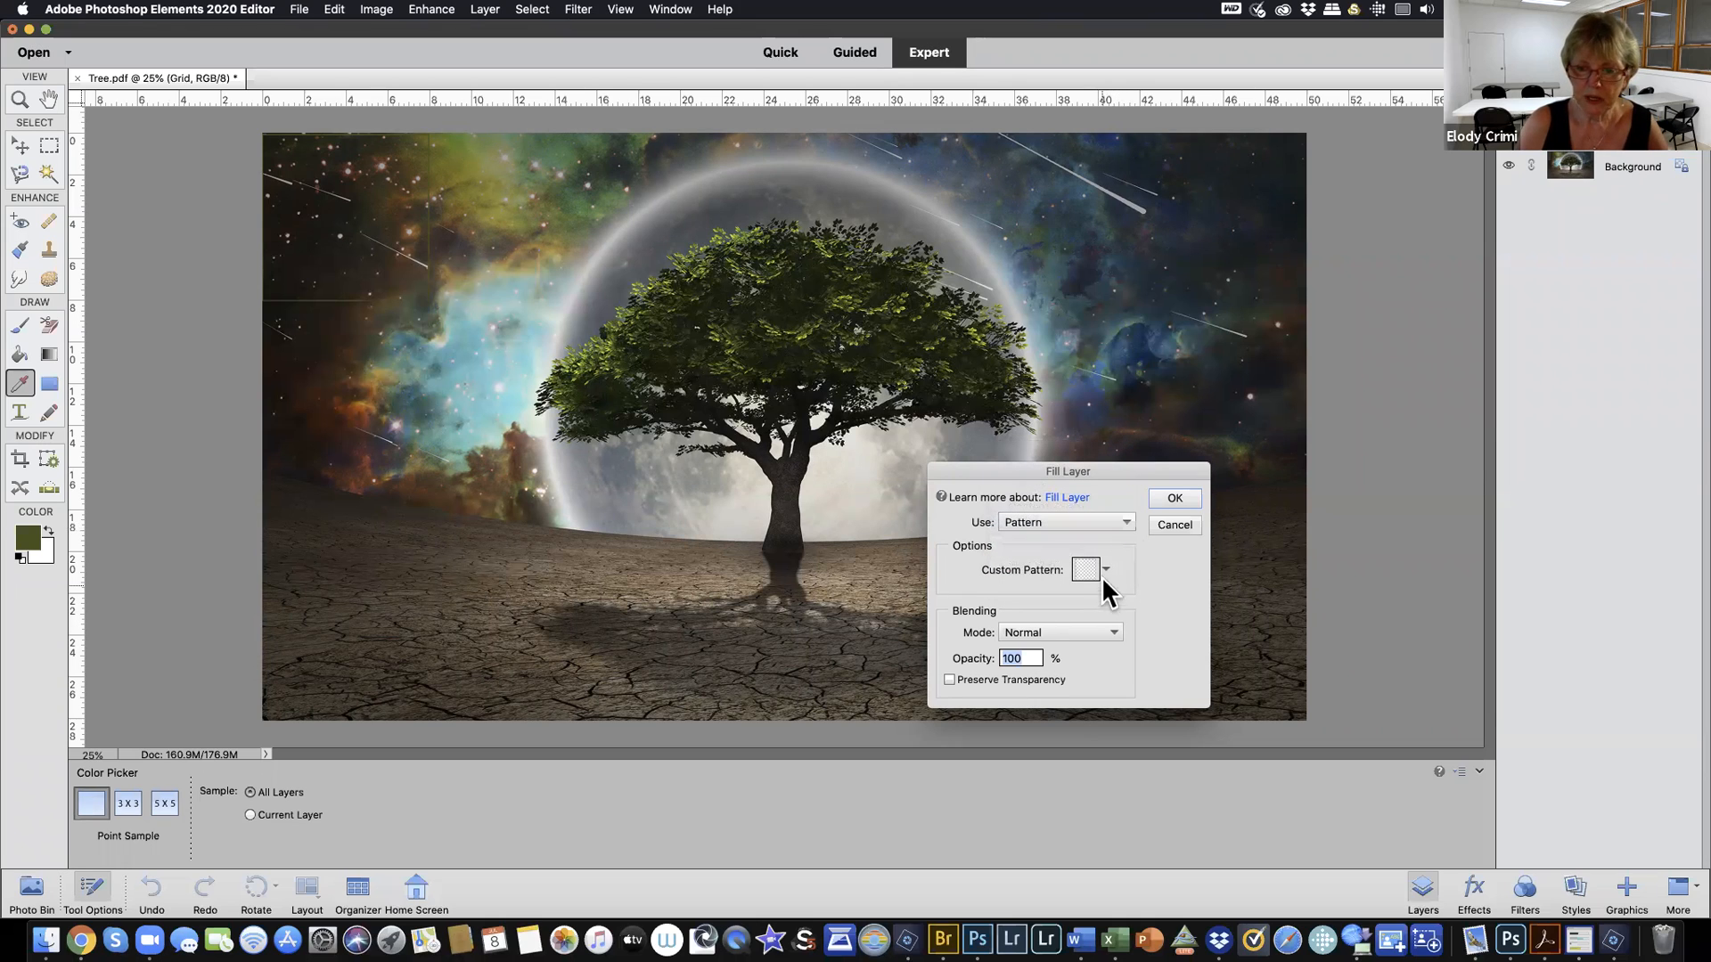
{"action": "left_click", "coordinate": [1105, 568]}
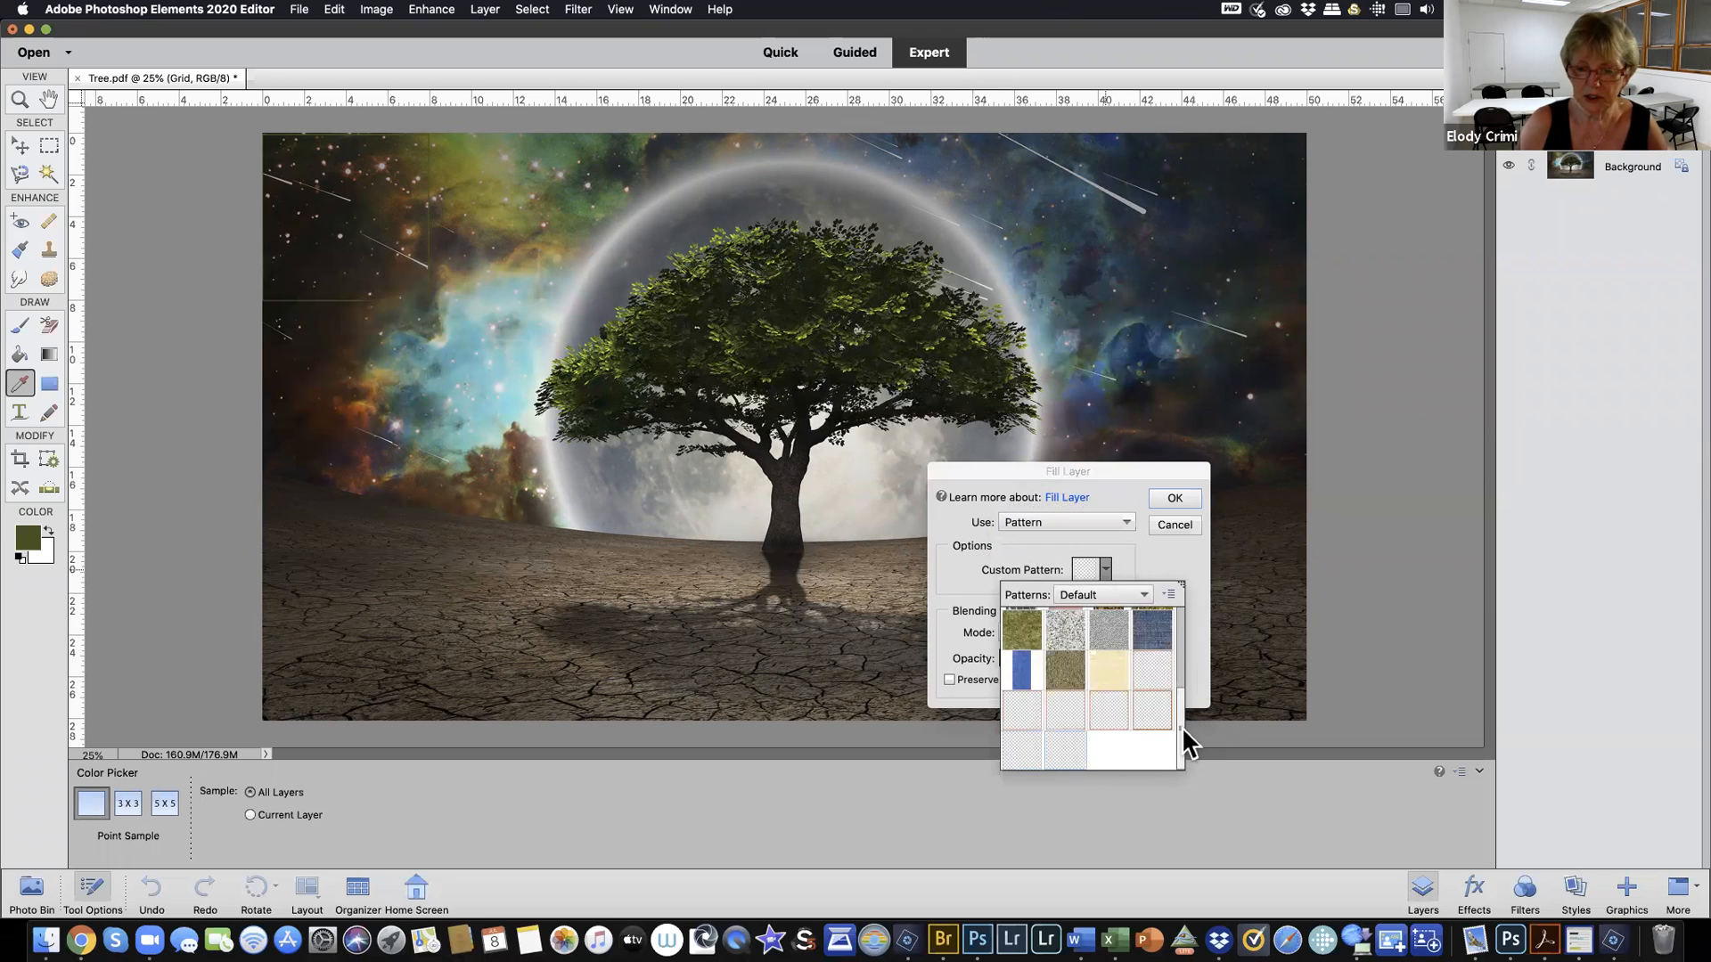
{"action": "left_click", "coordinate": [1174, 501]}
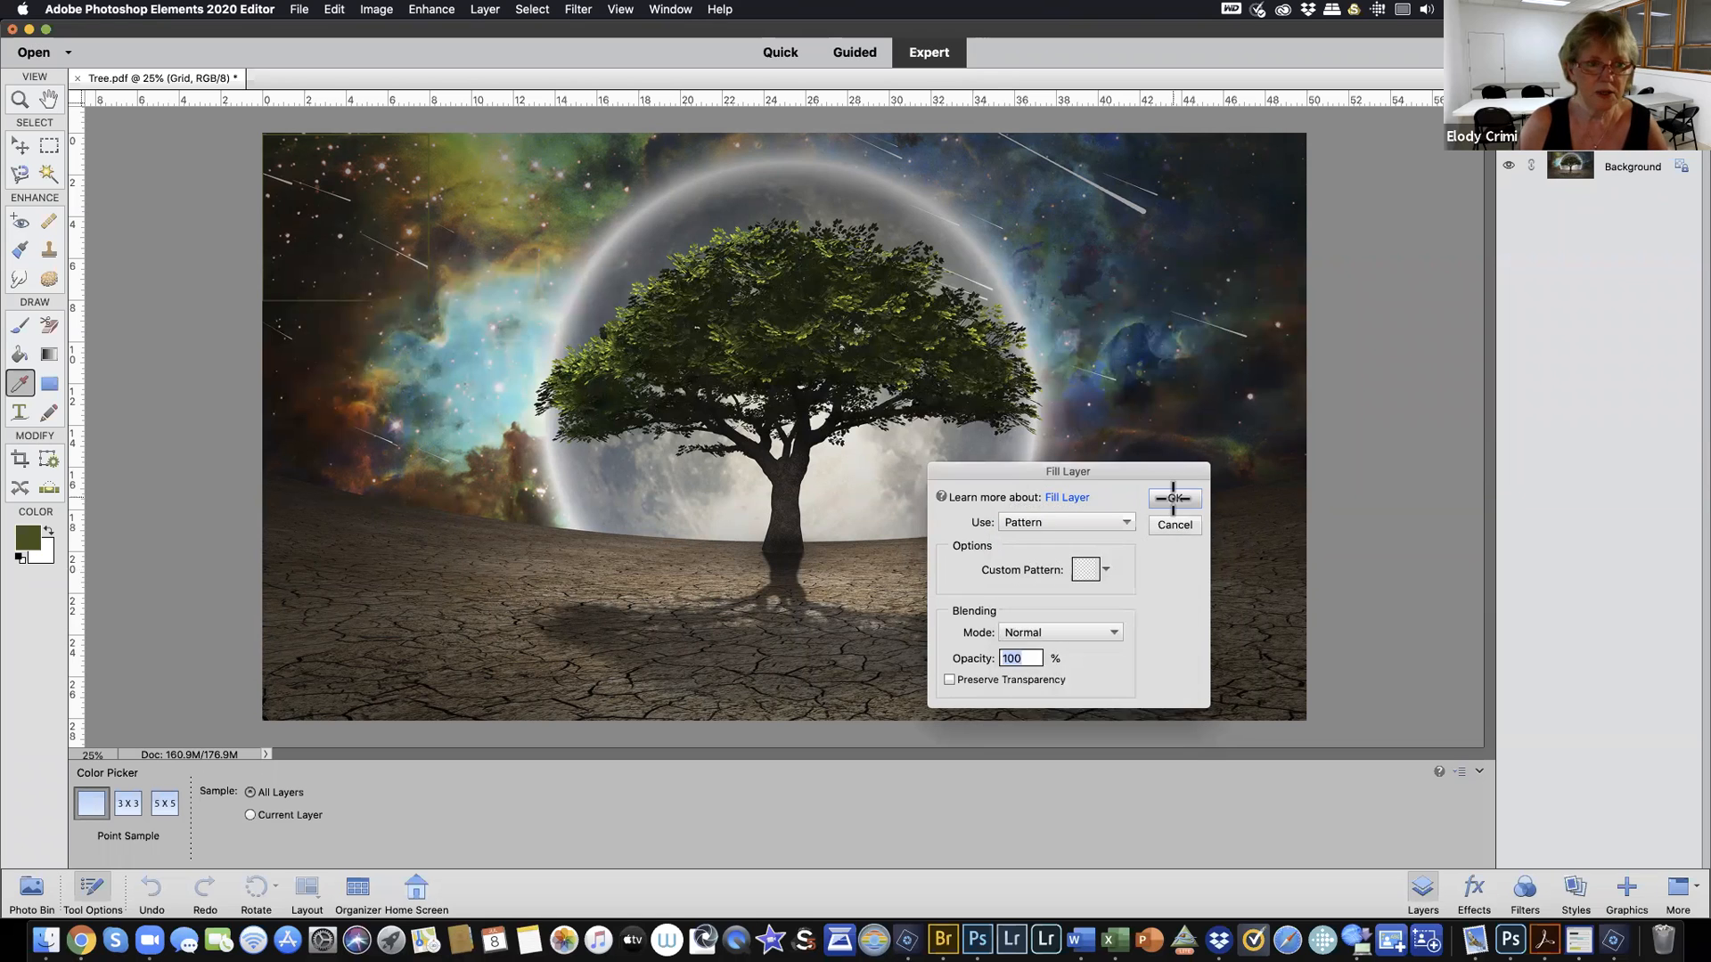
{"action": "left_click", "coordinate": [1172, 523]}
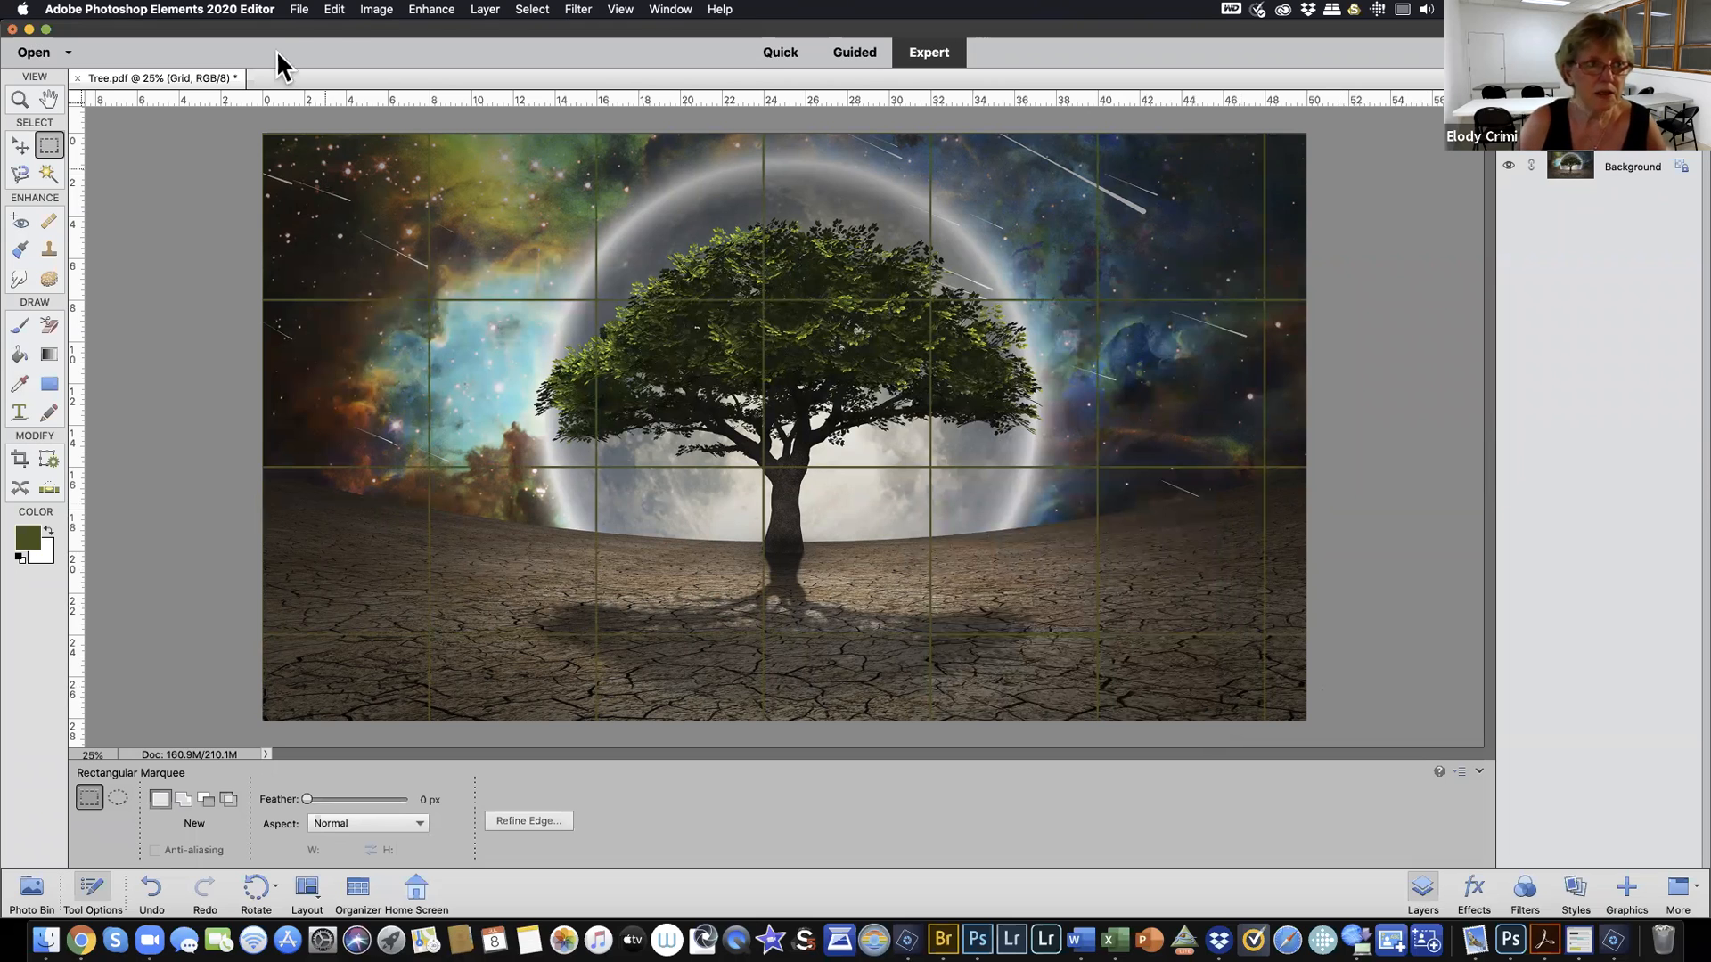
{"action": "left_click", "coordinate": [335, 10]}
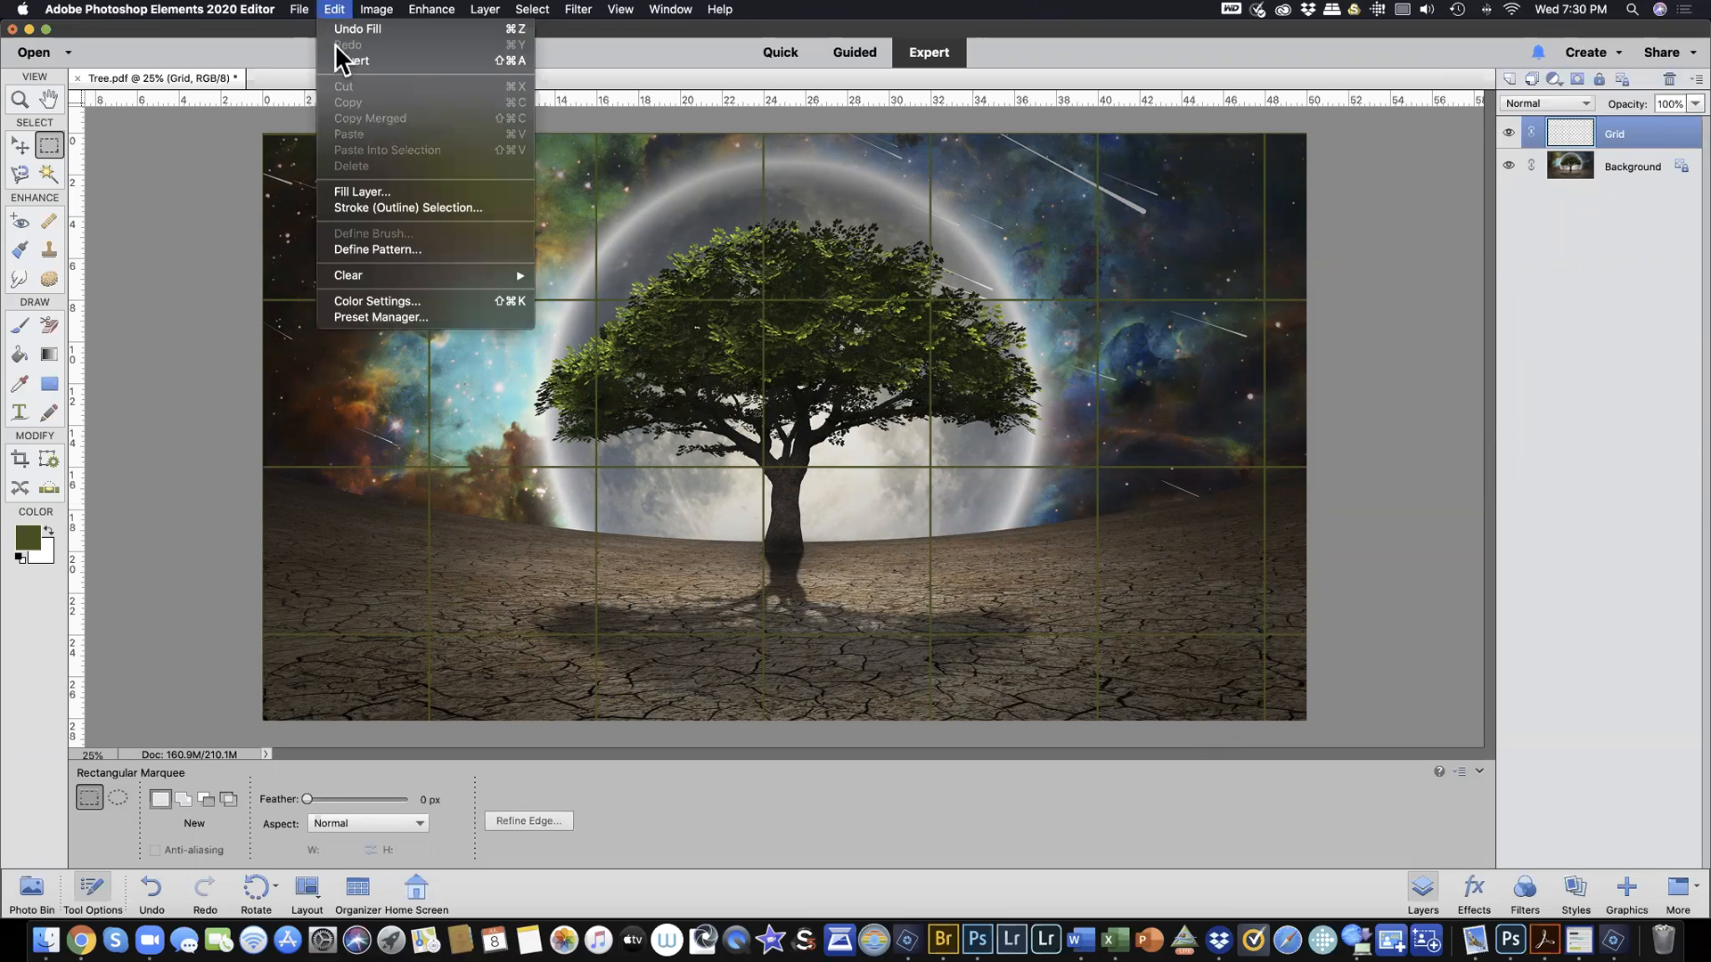
{"action": "left_click", "coordinate": [381, 194]}
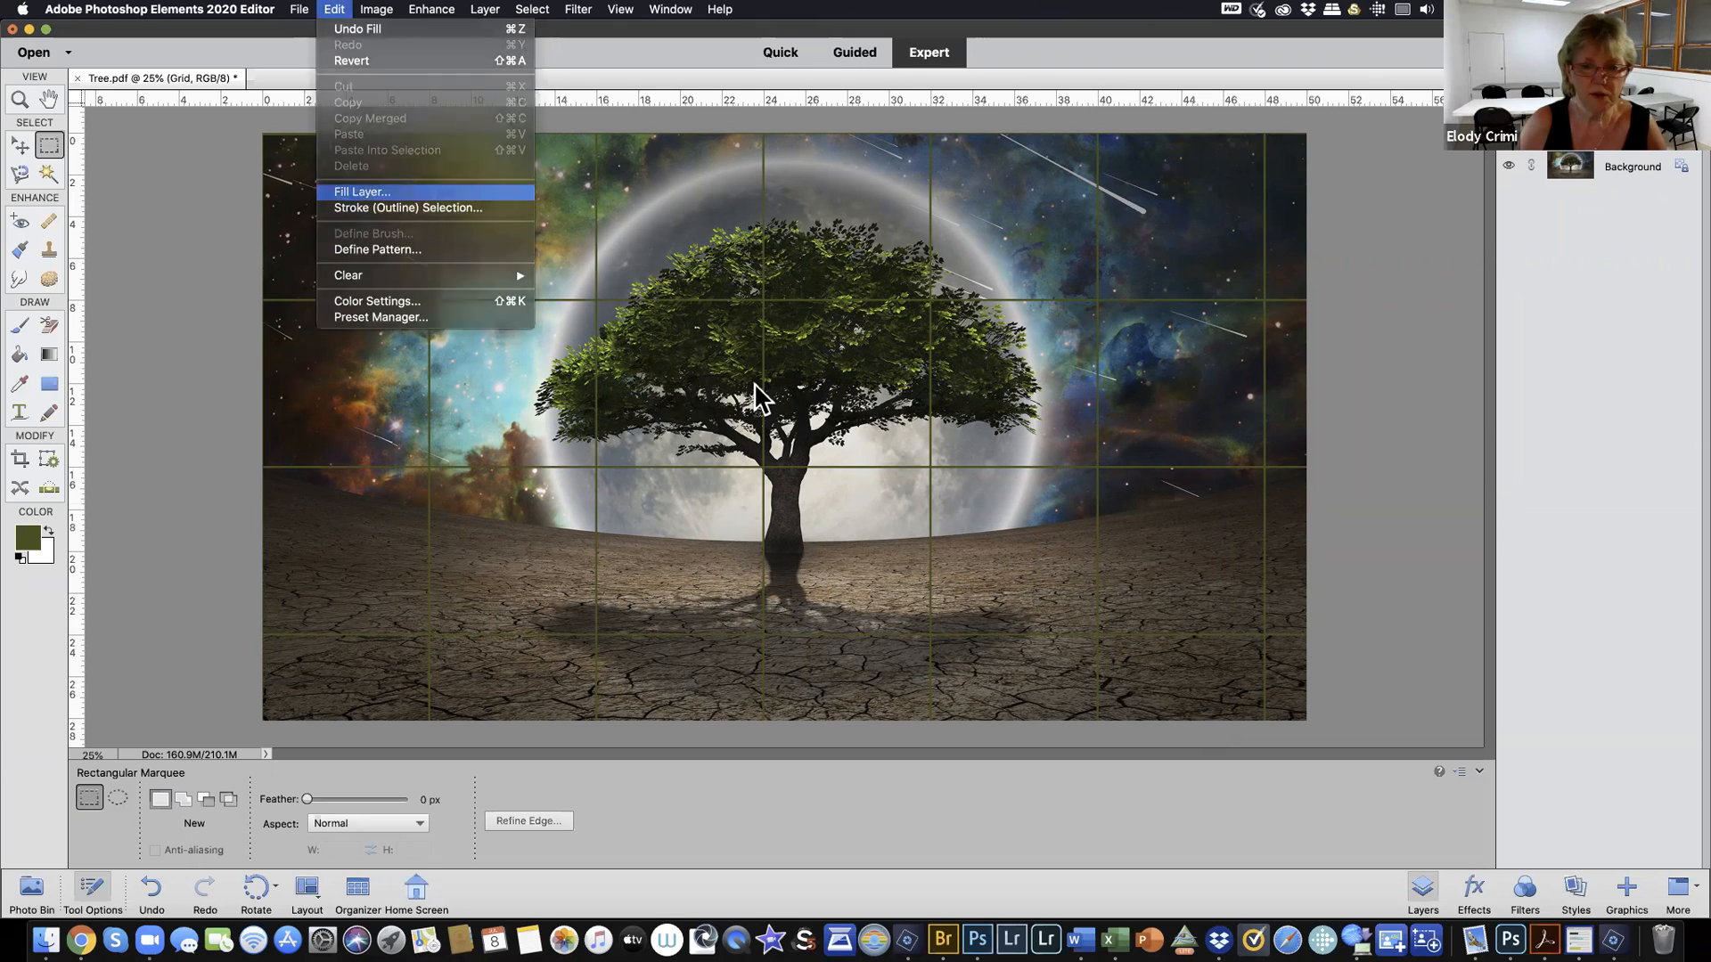
{"action": "left_click", "coordinate": [1106, 569]}
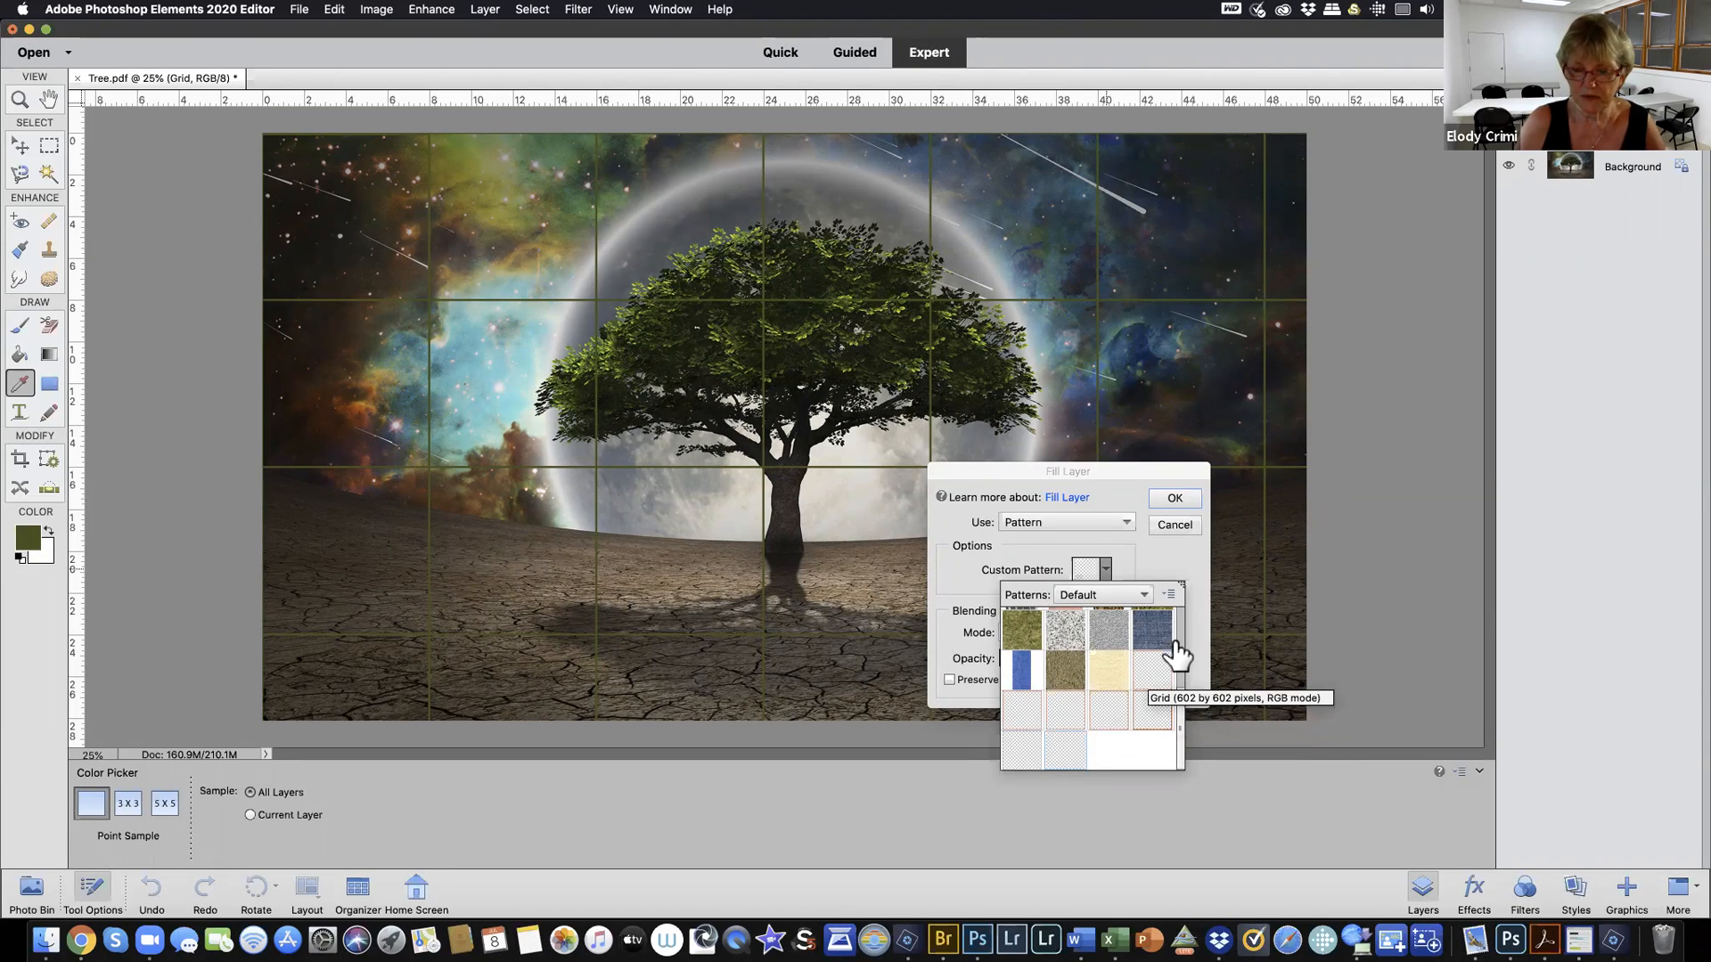
{"action": "left_click", "coordinate": [1181, 525]}
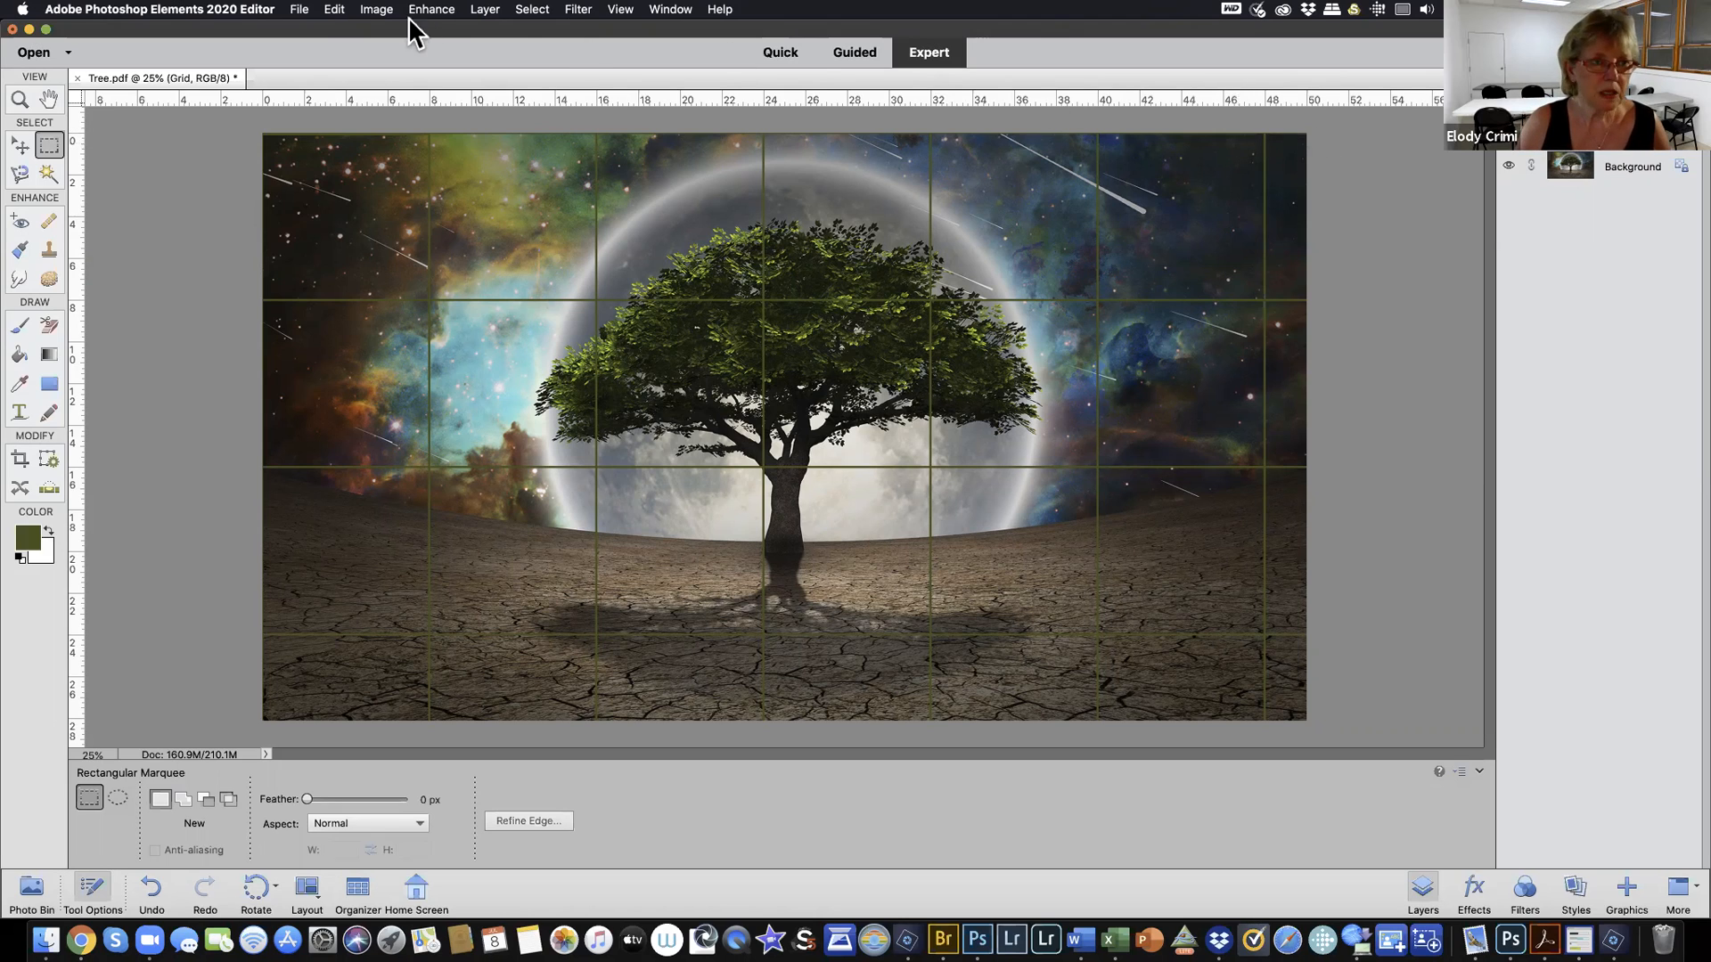
Free-transform the Grid layer without constrained proportions, stretching it to about 104% width and 117% height, and apply the transformation
{"action": "left_click", "coordinate": [335, 10]}
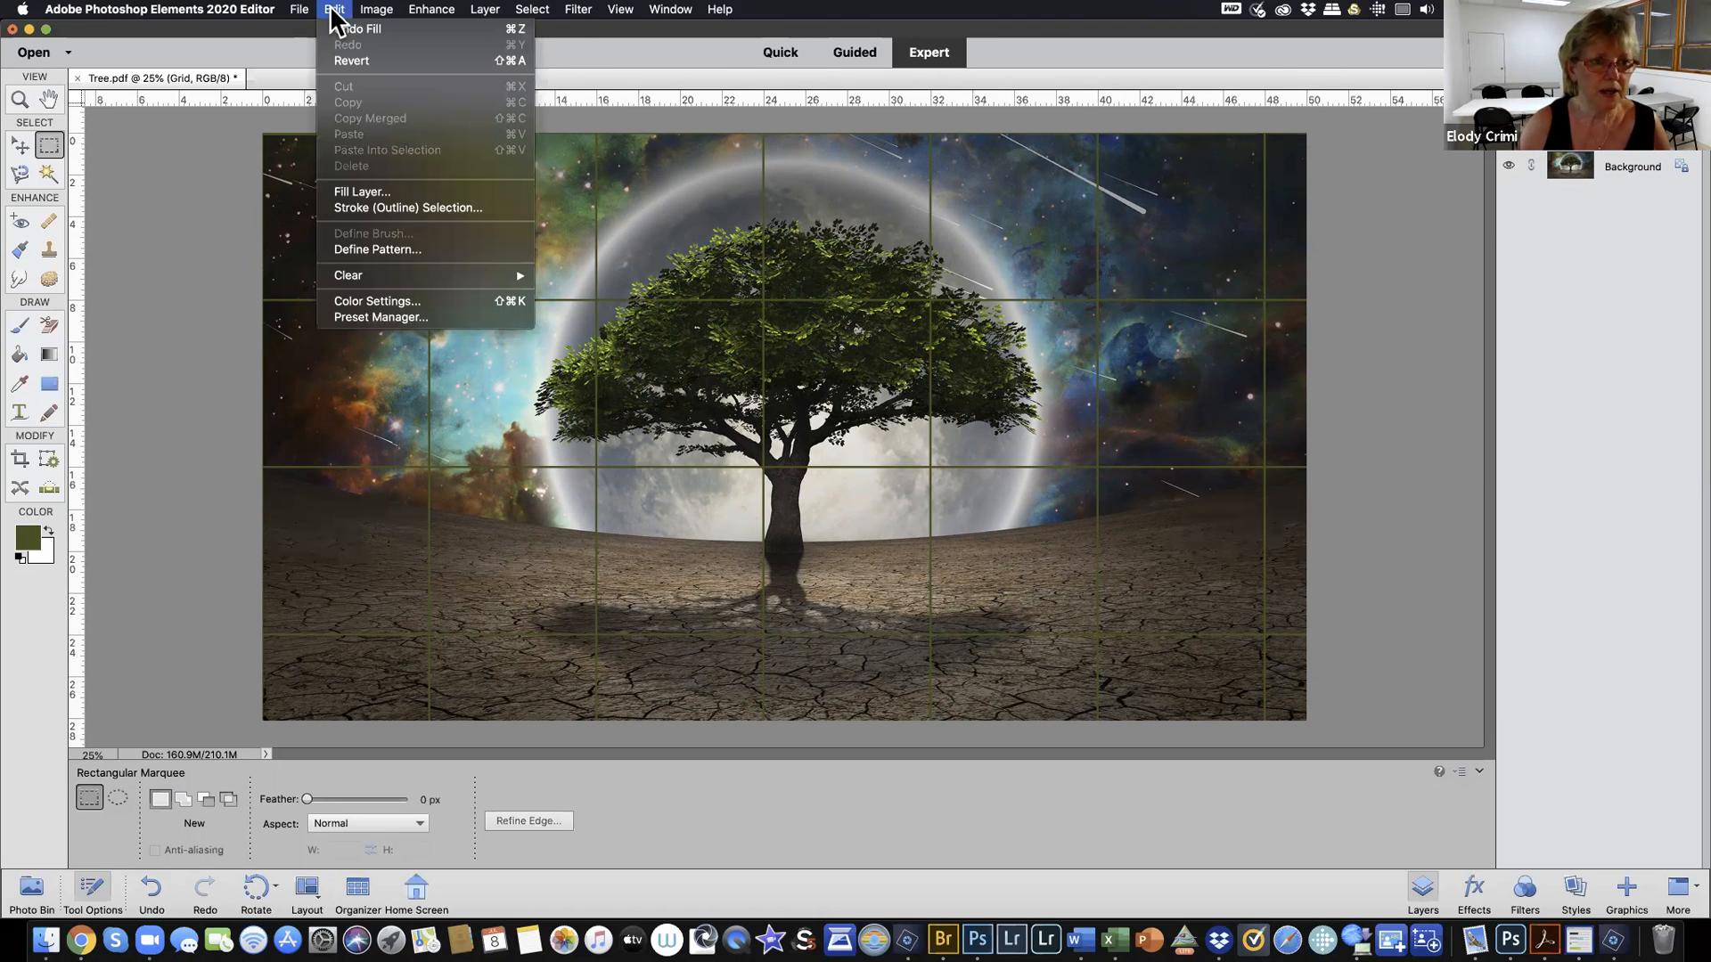
{"action": "mouse_move", "coordinate": [388, 9]}
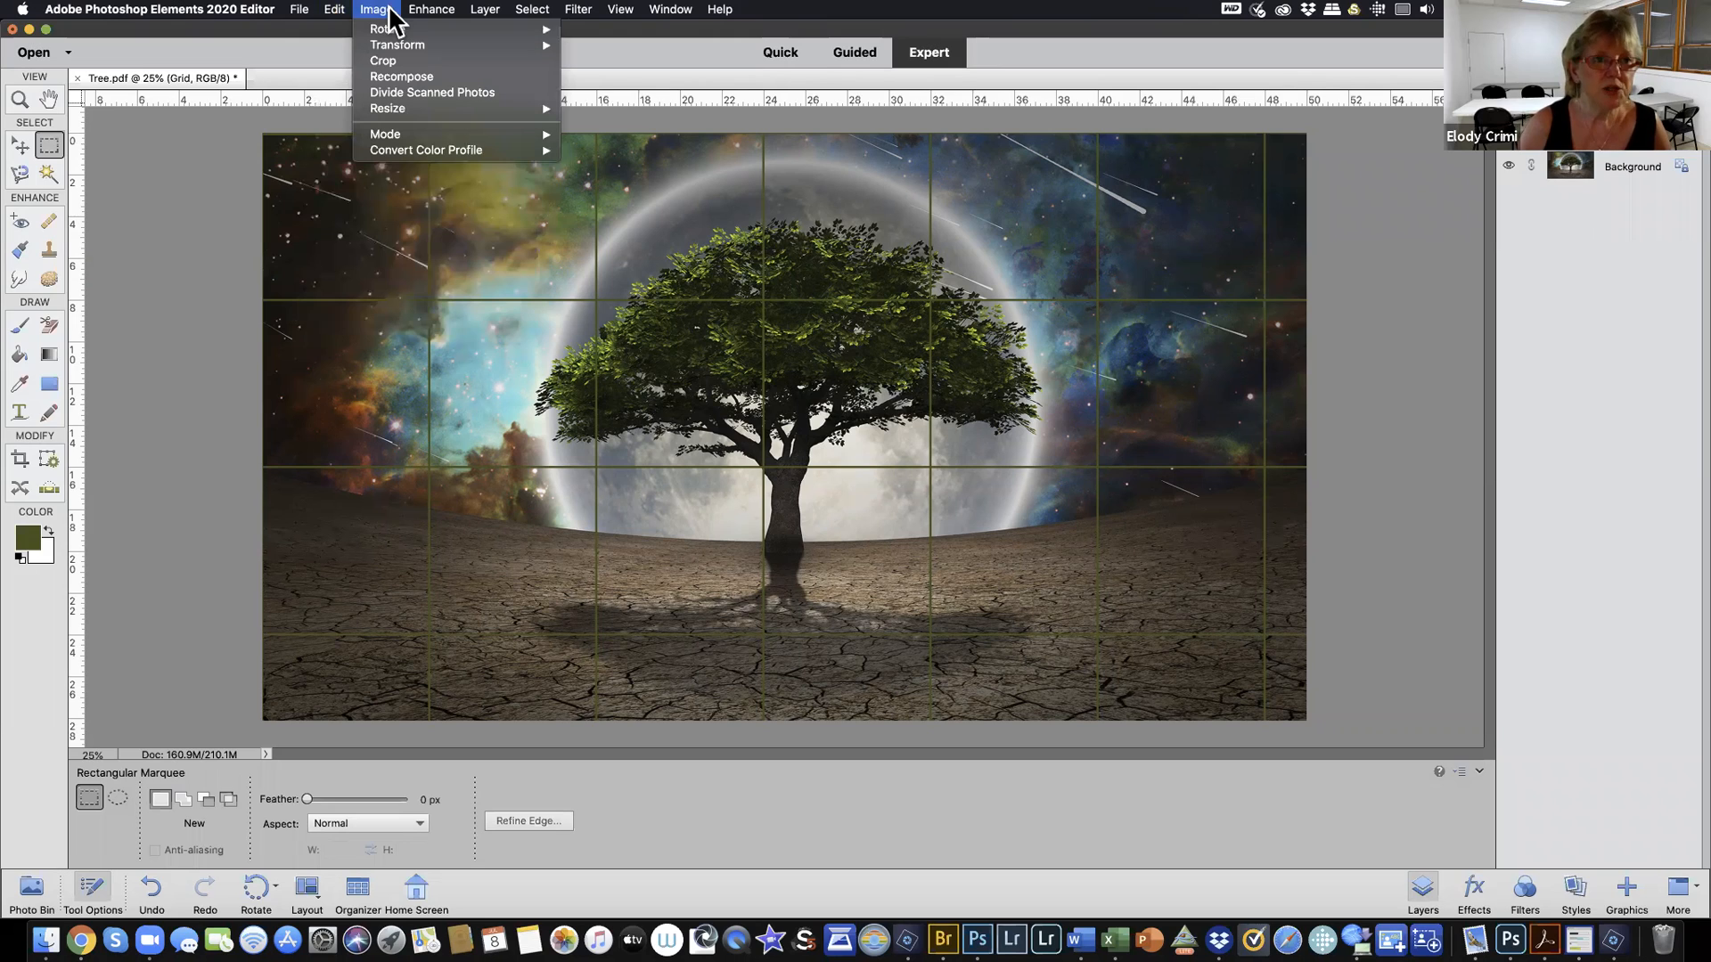
{"action": "mouse_move", "coordinate": [431, 56]}
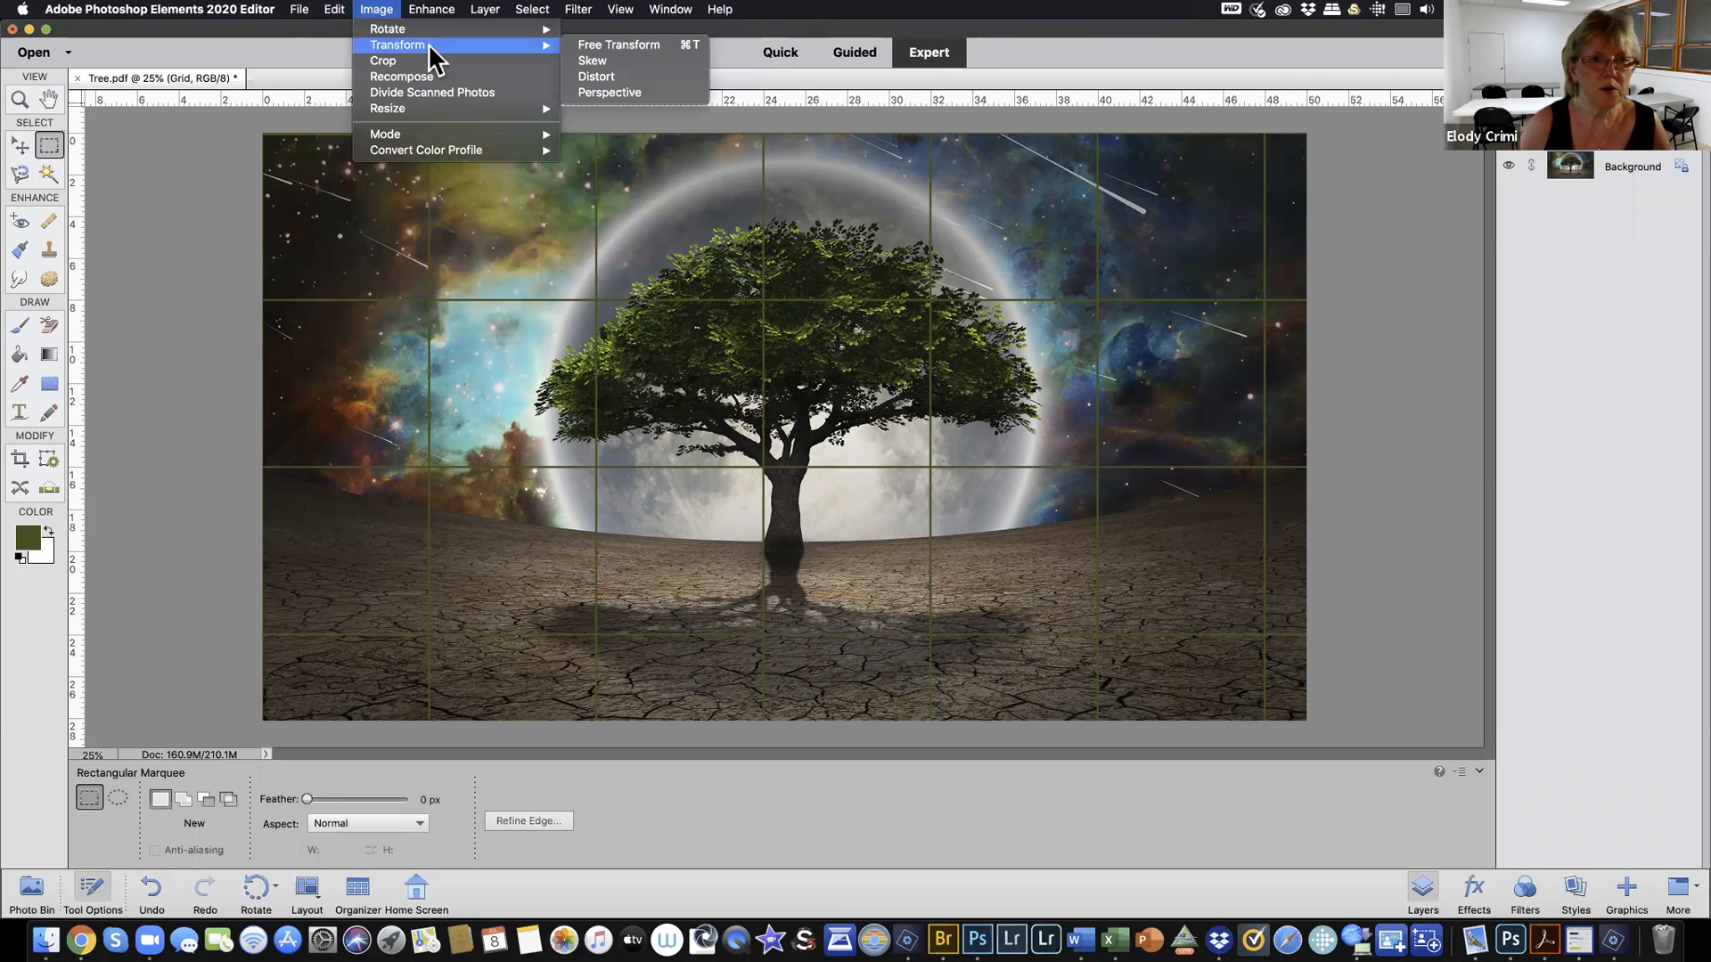
{"action": "left_click", "coordinate": [599, 49]}
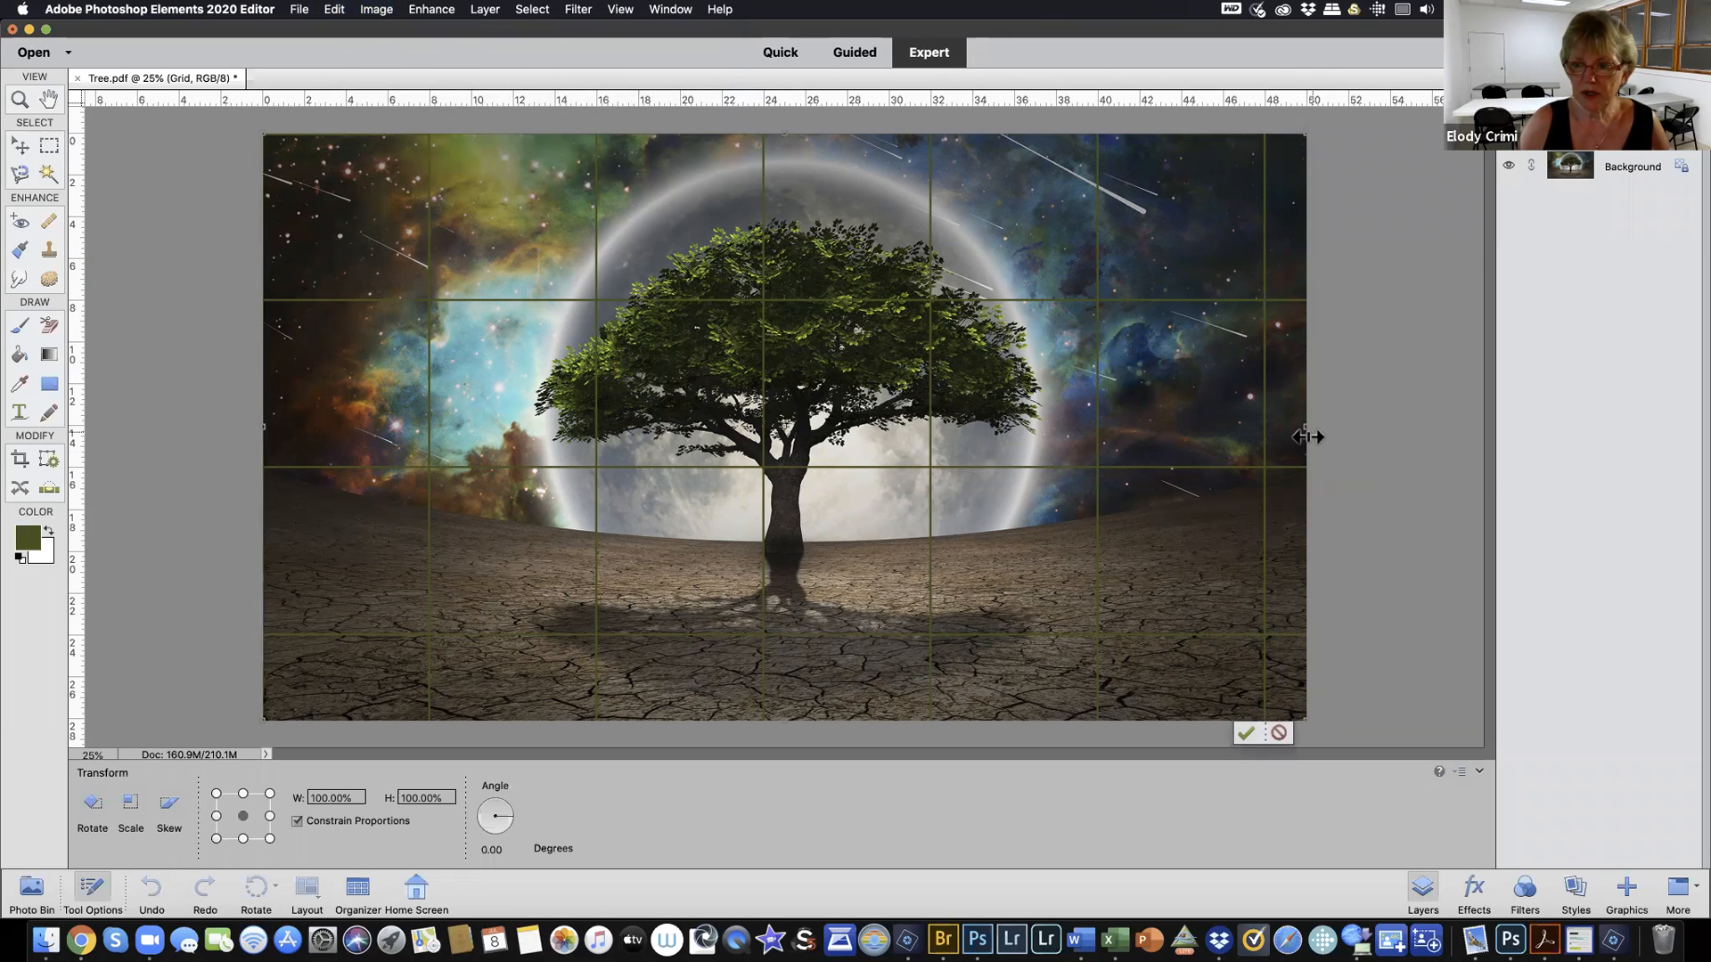
{"action": "left_click_drag", "start_coordinate": [1309, 436], "coordinate": [1347, 430]}
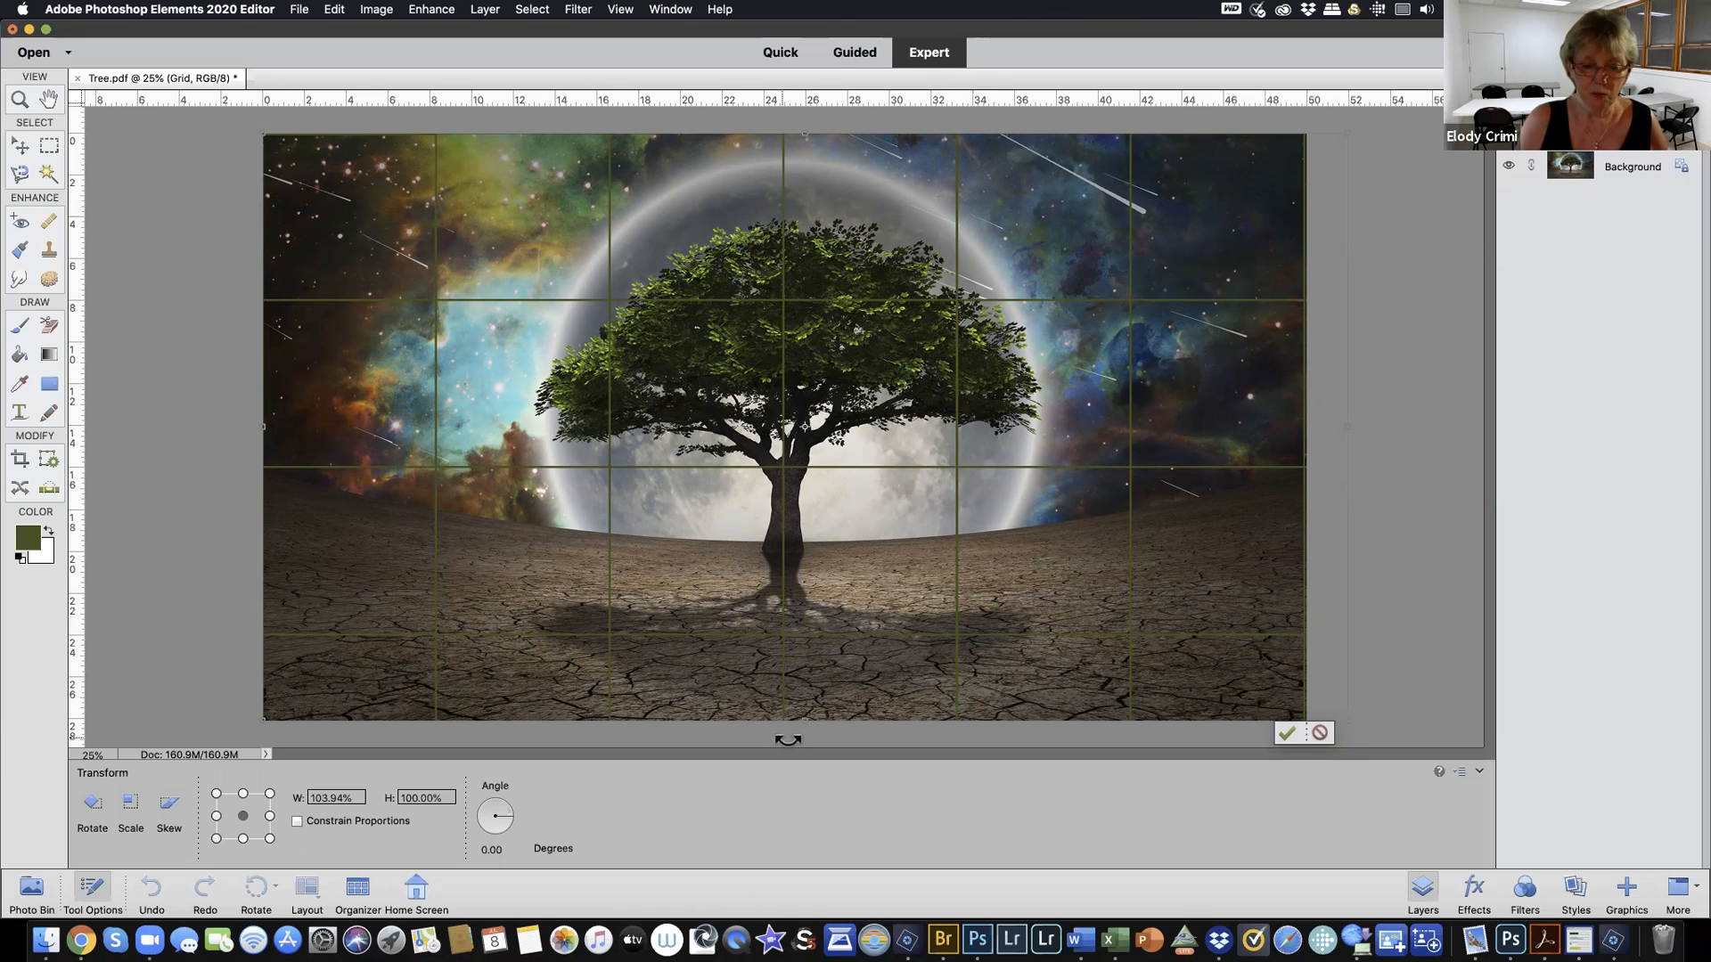
{"action": "left_click_drag", "start_coordinate": [804, 722], "coordinate": [815, 823]}
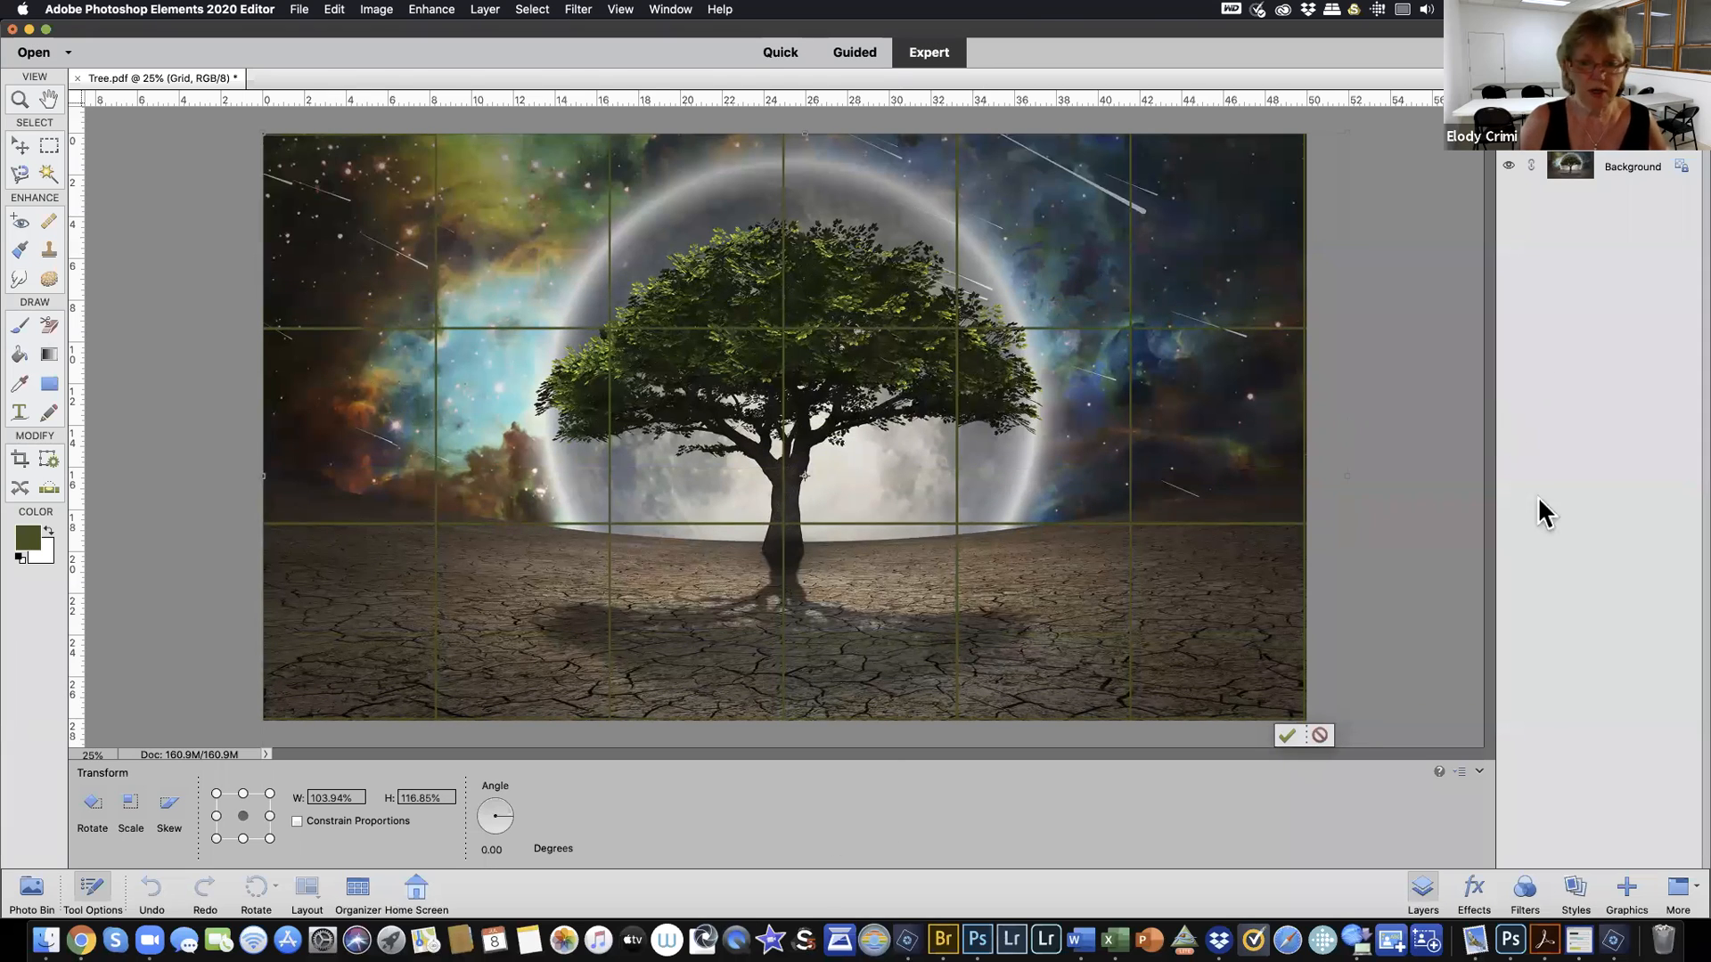
{"action": "left_click", "coordinate": [1286, 733]}
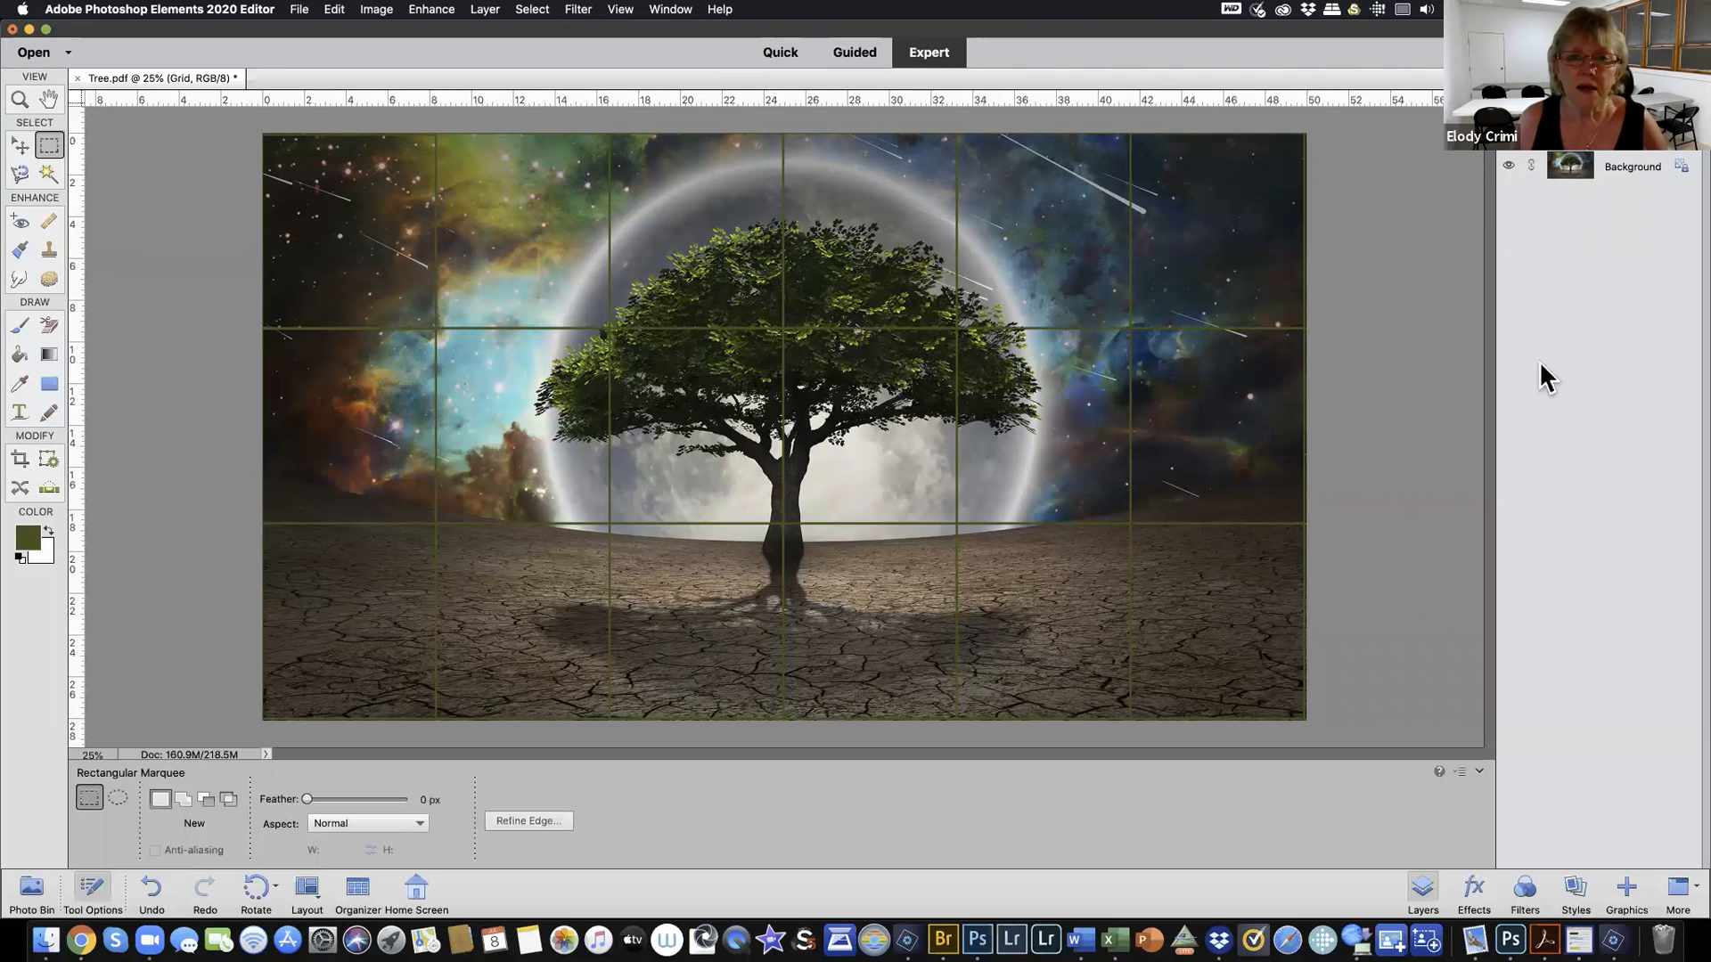
Close the tree document and open LavenderFields2.jpg from the MAA Zoom Session folder
{"action": "left_click", "coordinate": [77, 78]}
{"action": "left_click", "coordinate": [798, 316]}
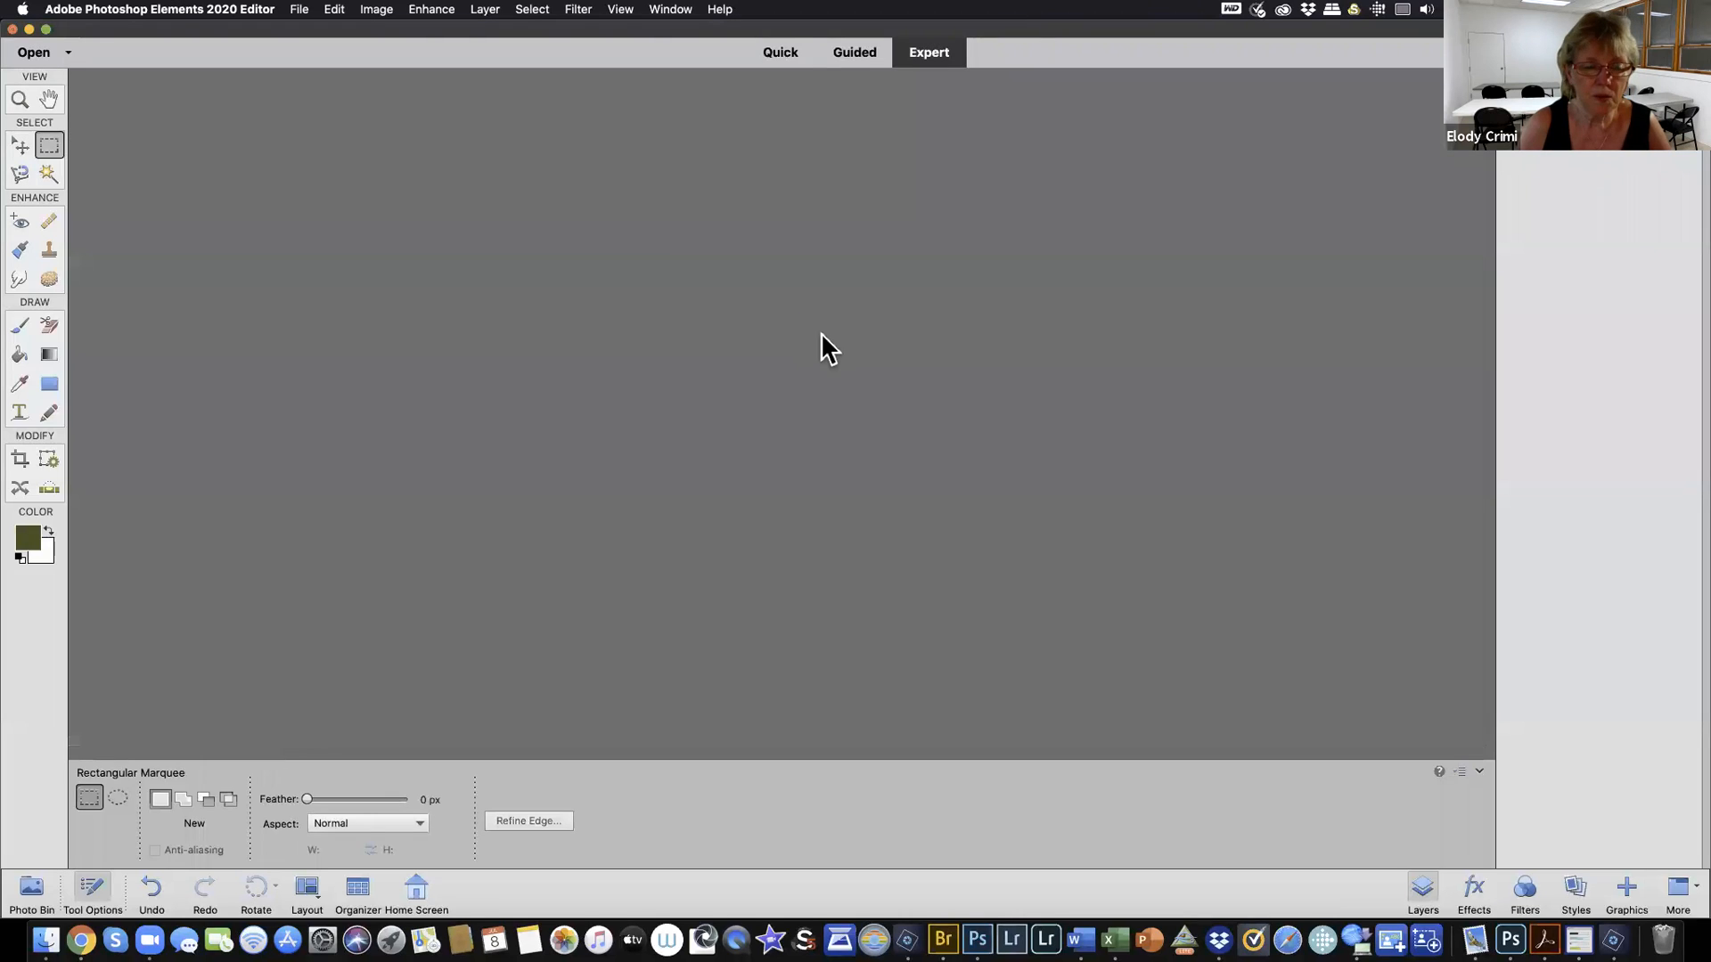
{"action": "left_click", "coordinate": [299, 10]}
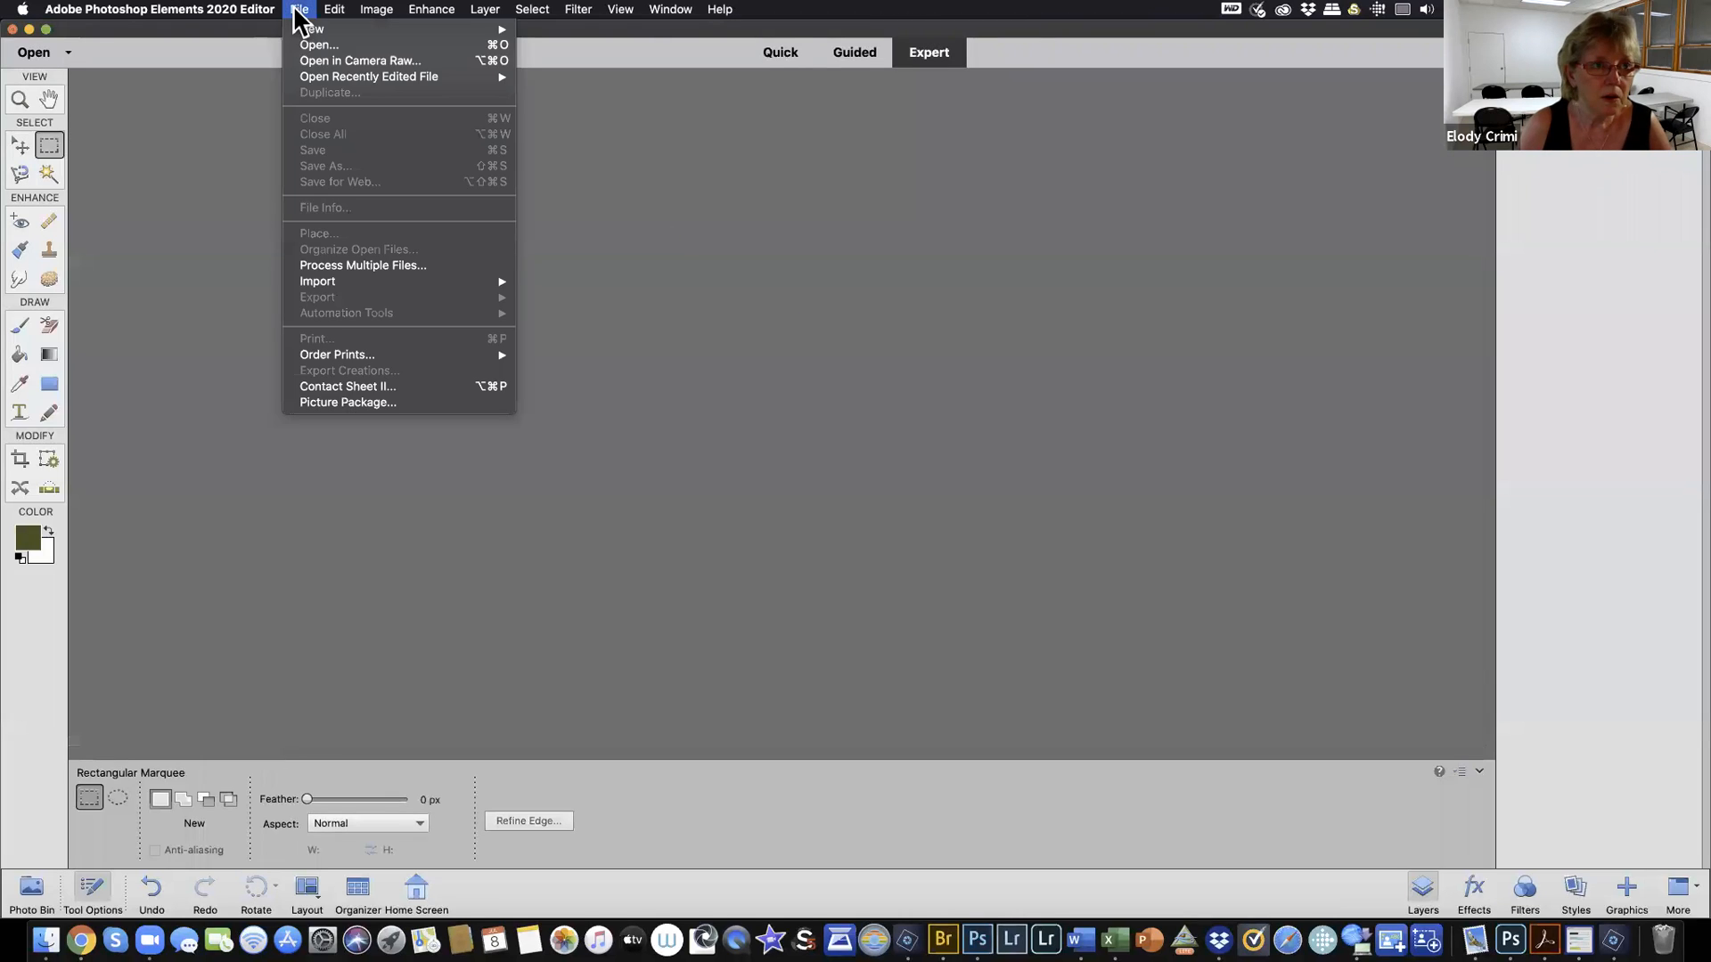
{"action": "left_click", "coordinate": [313, 46]}
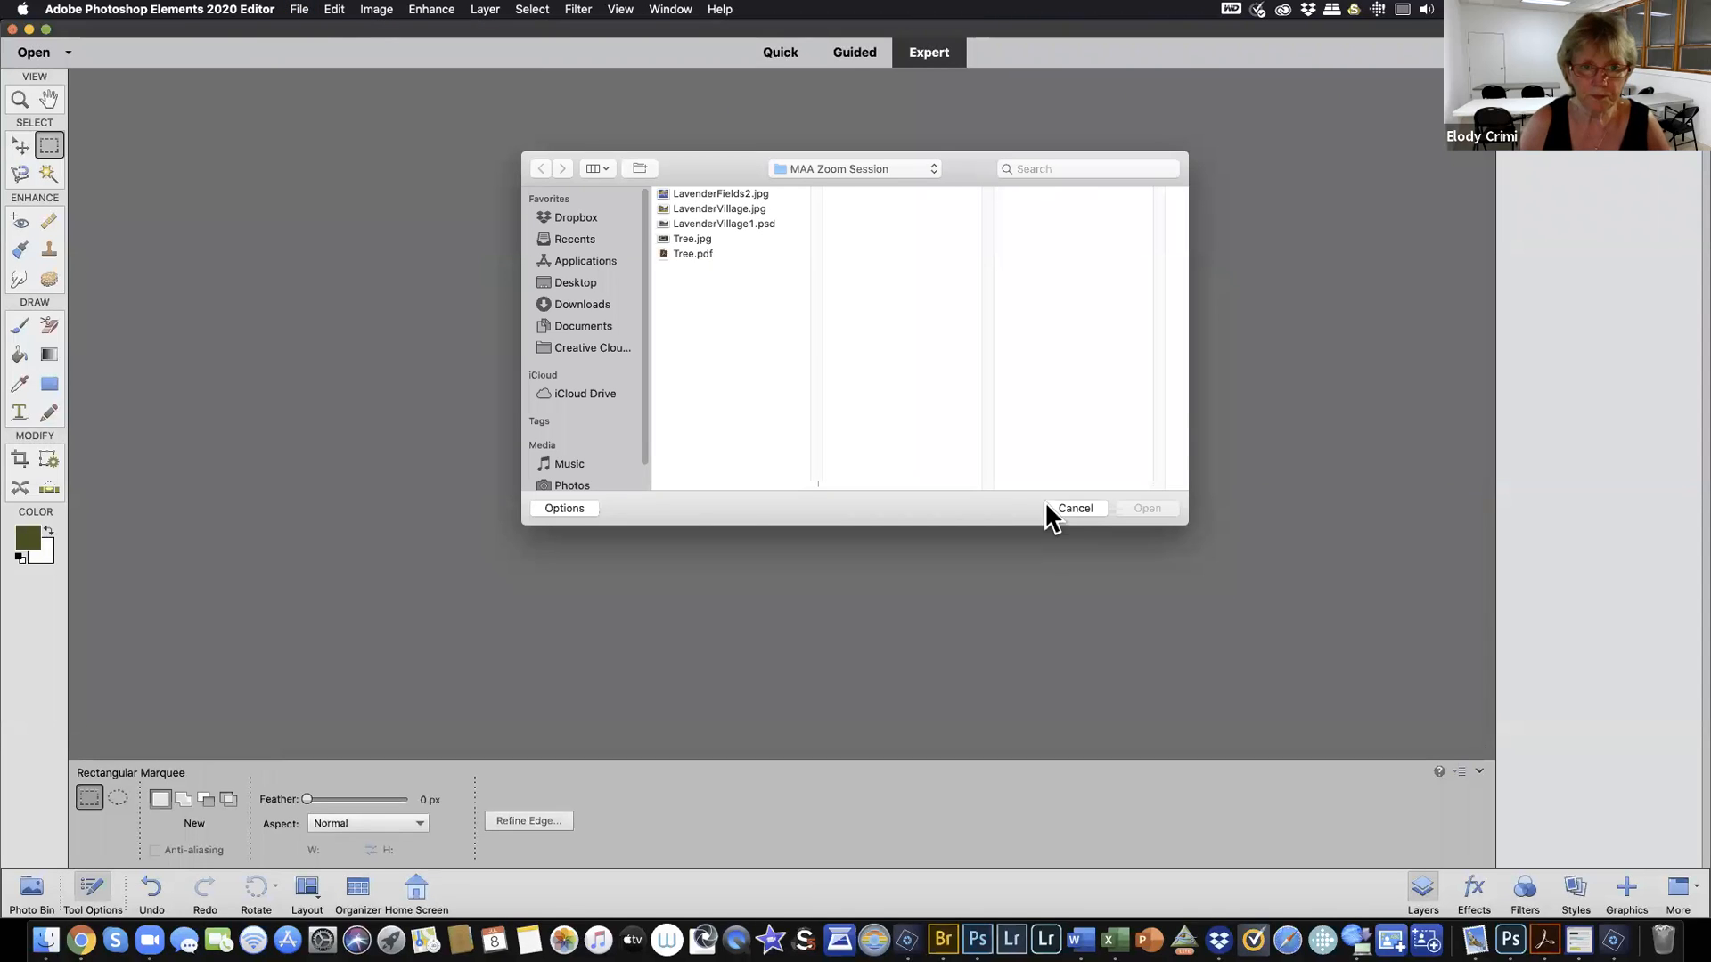
{"action": "left_click", "coordinate": [697, 192]}
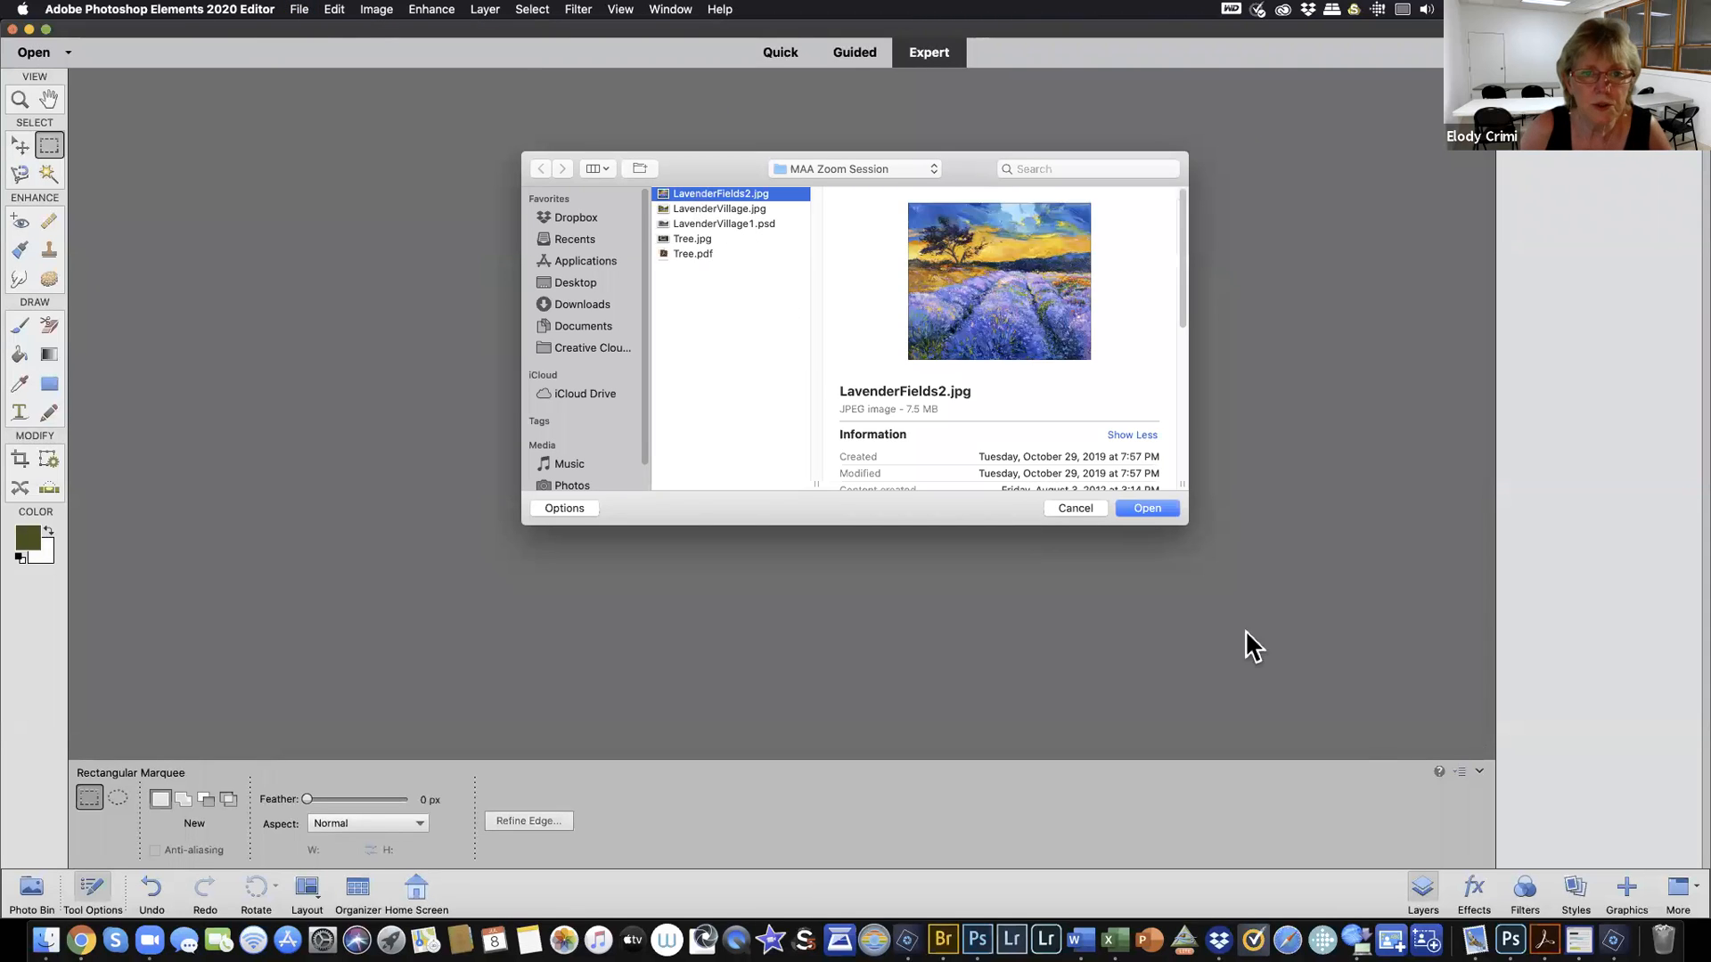
{"action": "left_click", "coordinate": [1146, 510]}
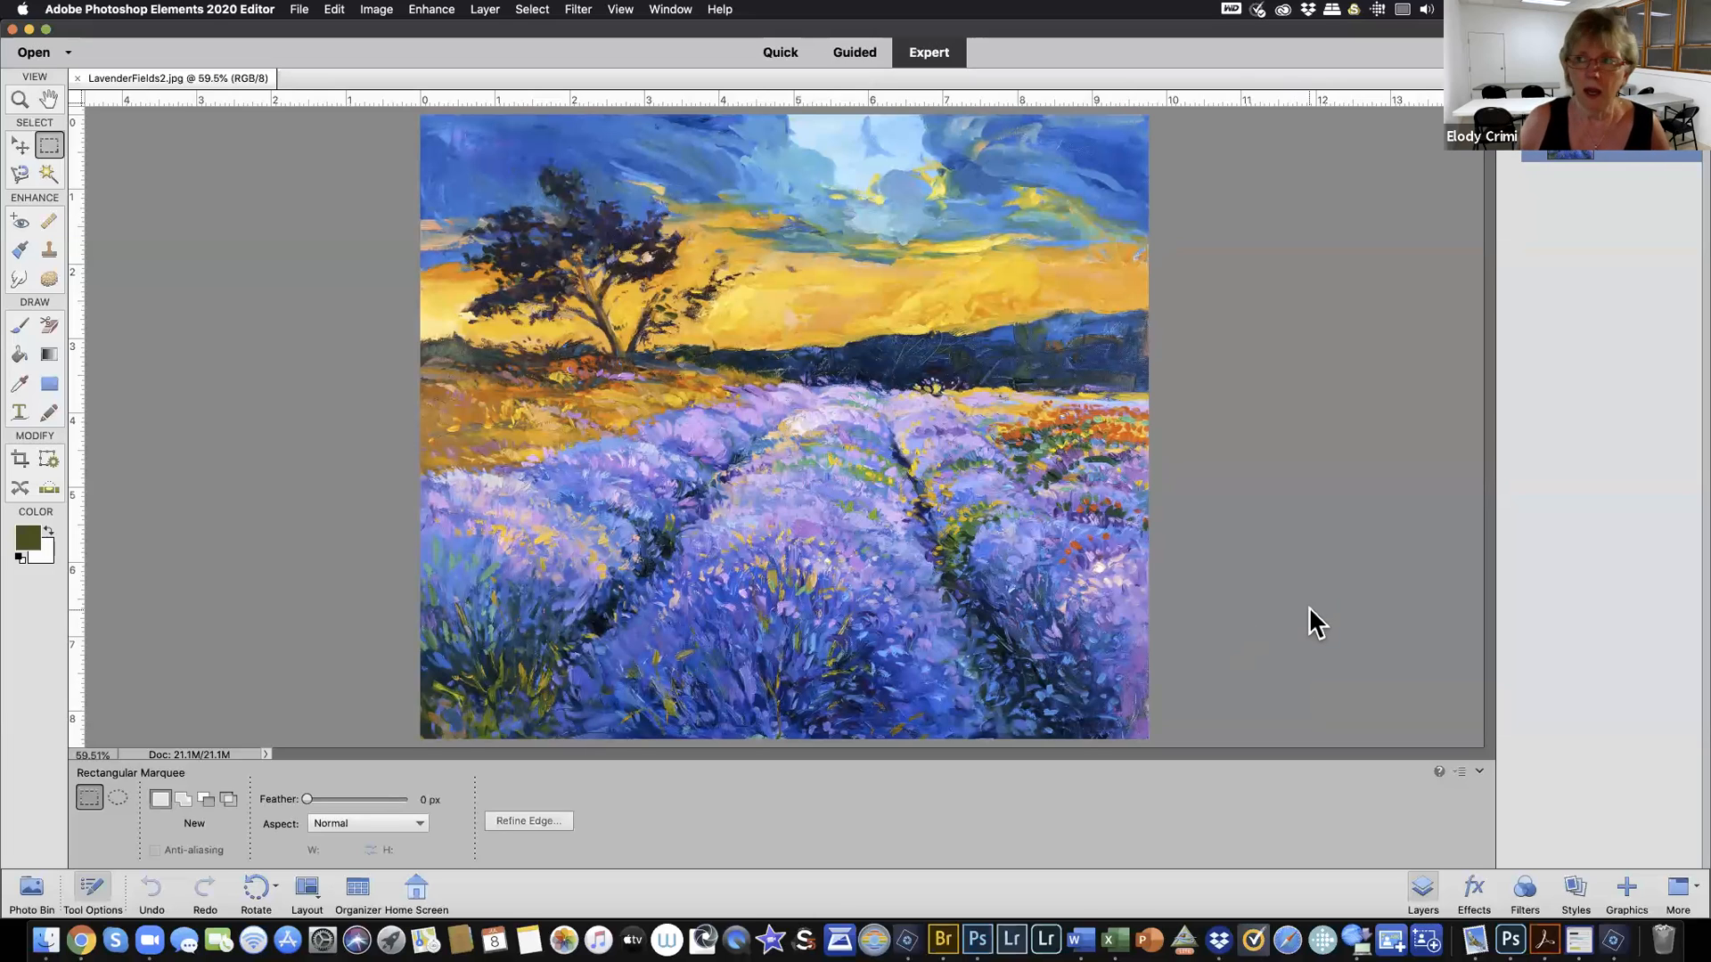
Add a Levels adjustment layer above the lavender painting in Normal mode at 100% opacity and inspect its RGB histogram
{"action": "left_click", "coordinate": [489, 12]}
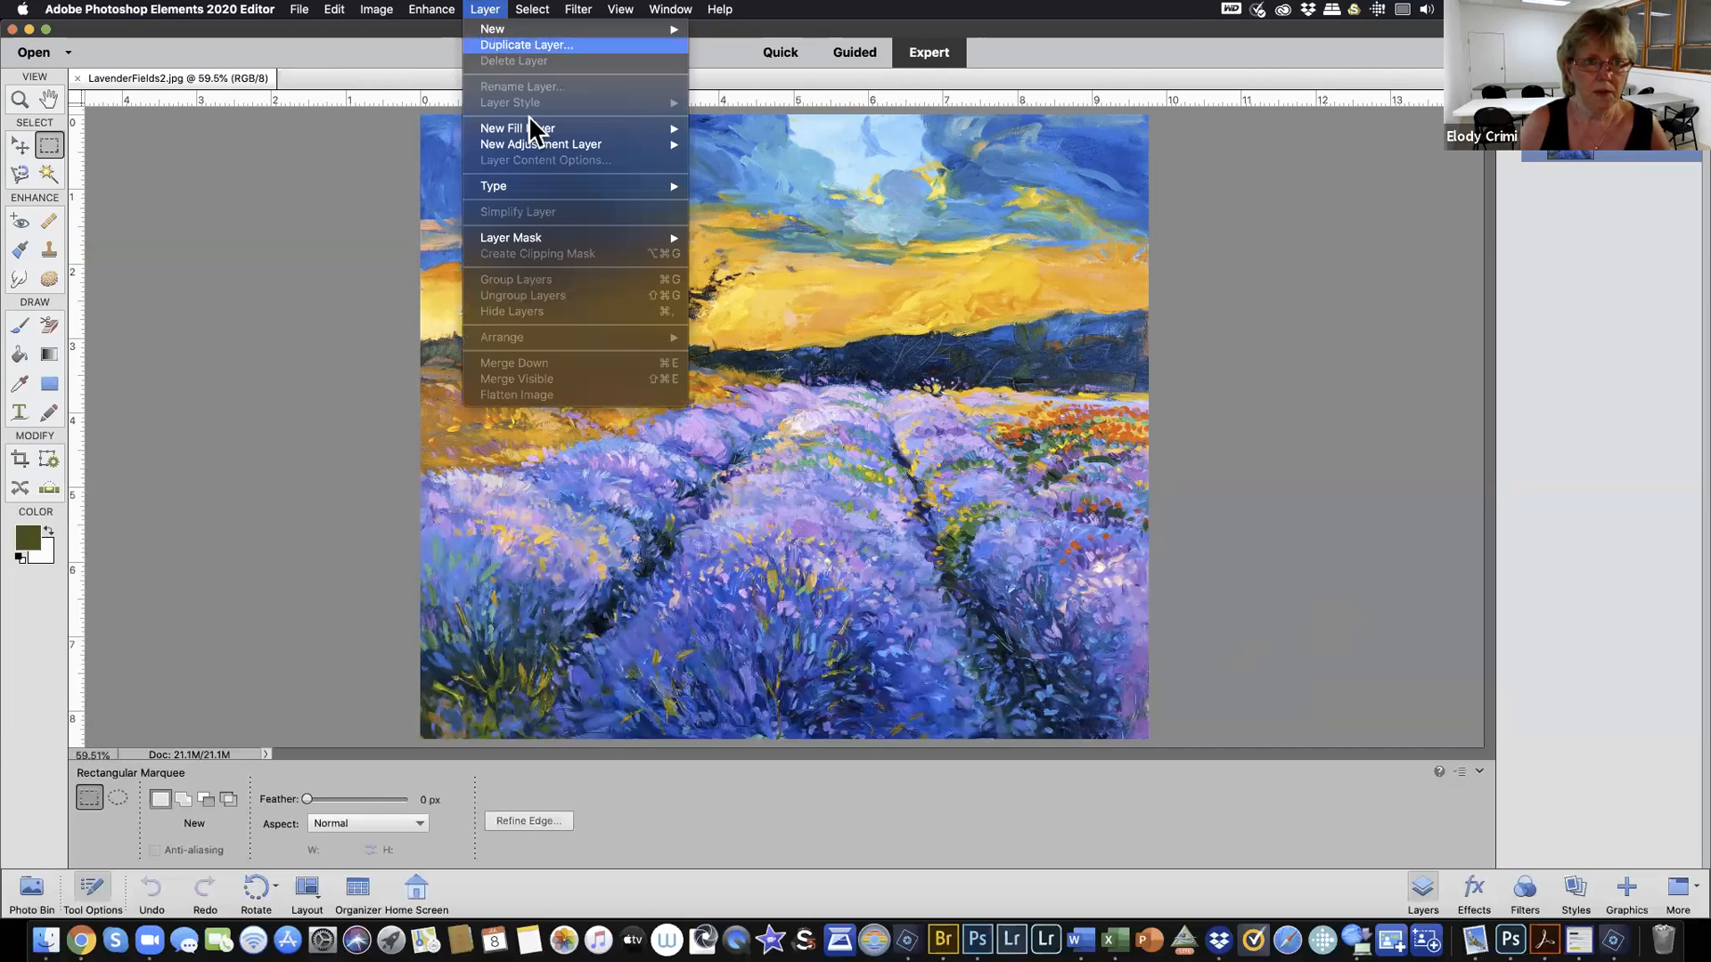
{"action": "mouse_move", "coordinate": [545, 147]}
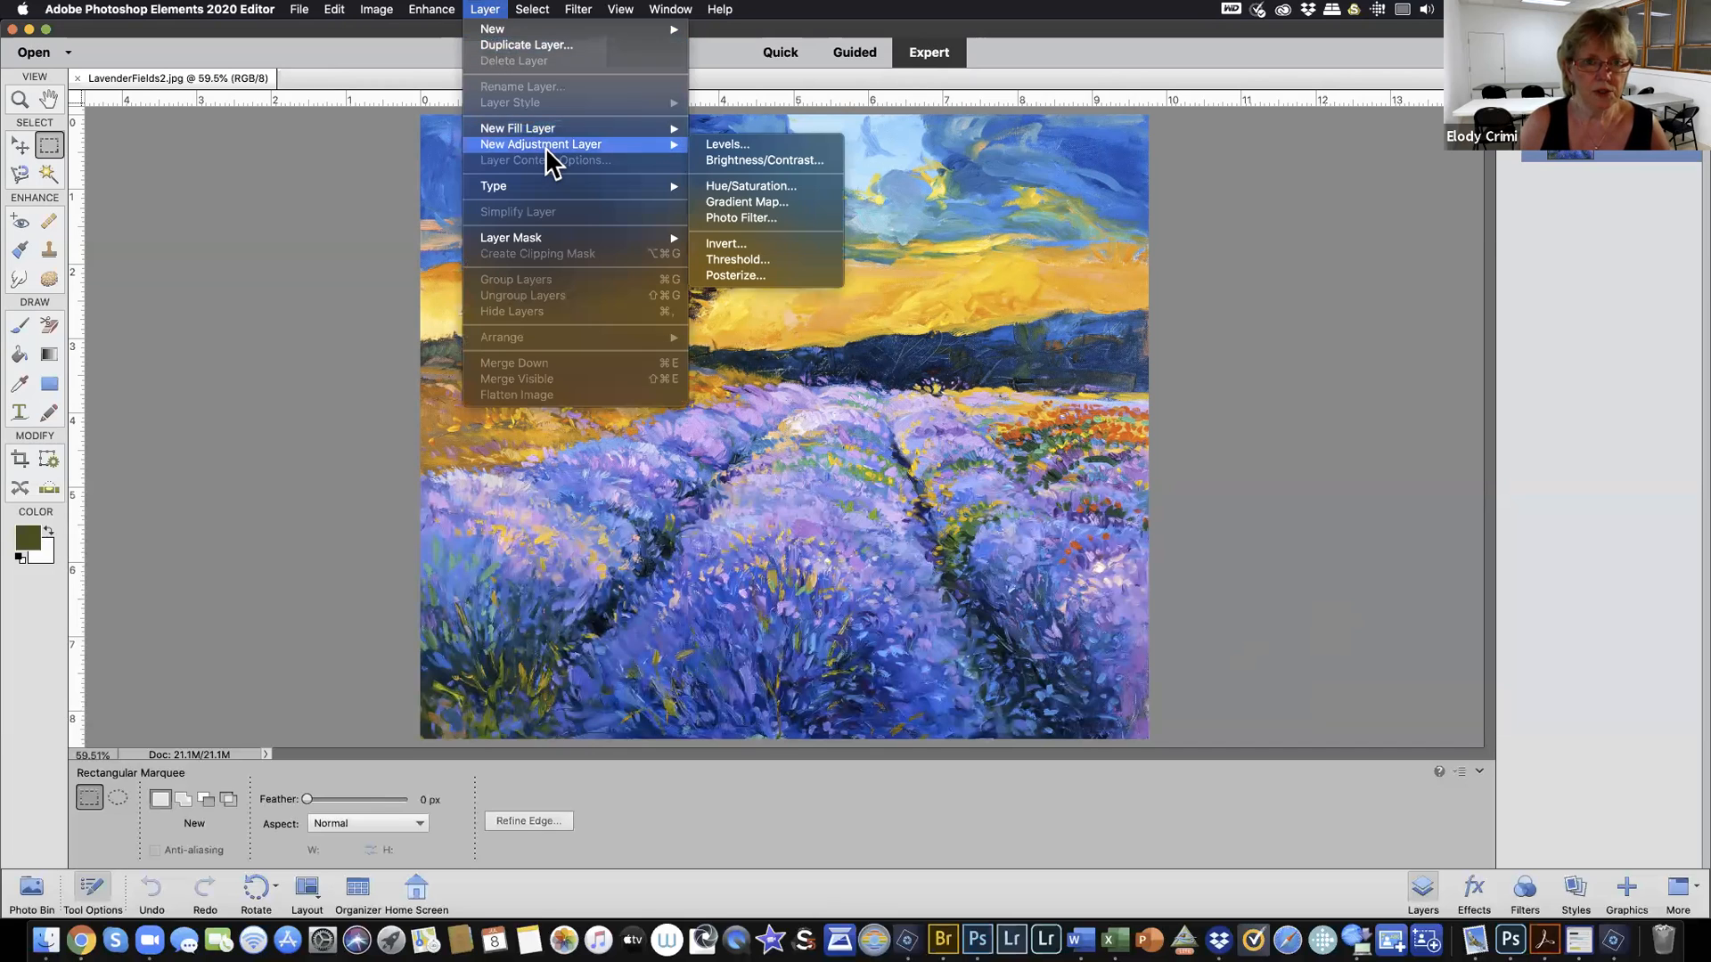
{"action": "left_click", "coordinate": [702, 146]}
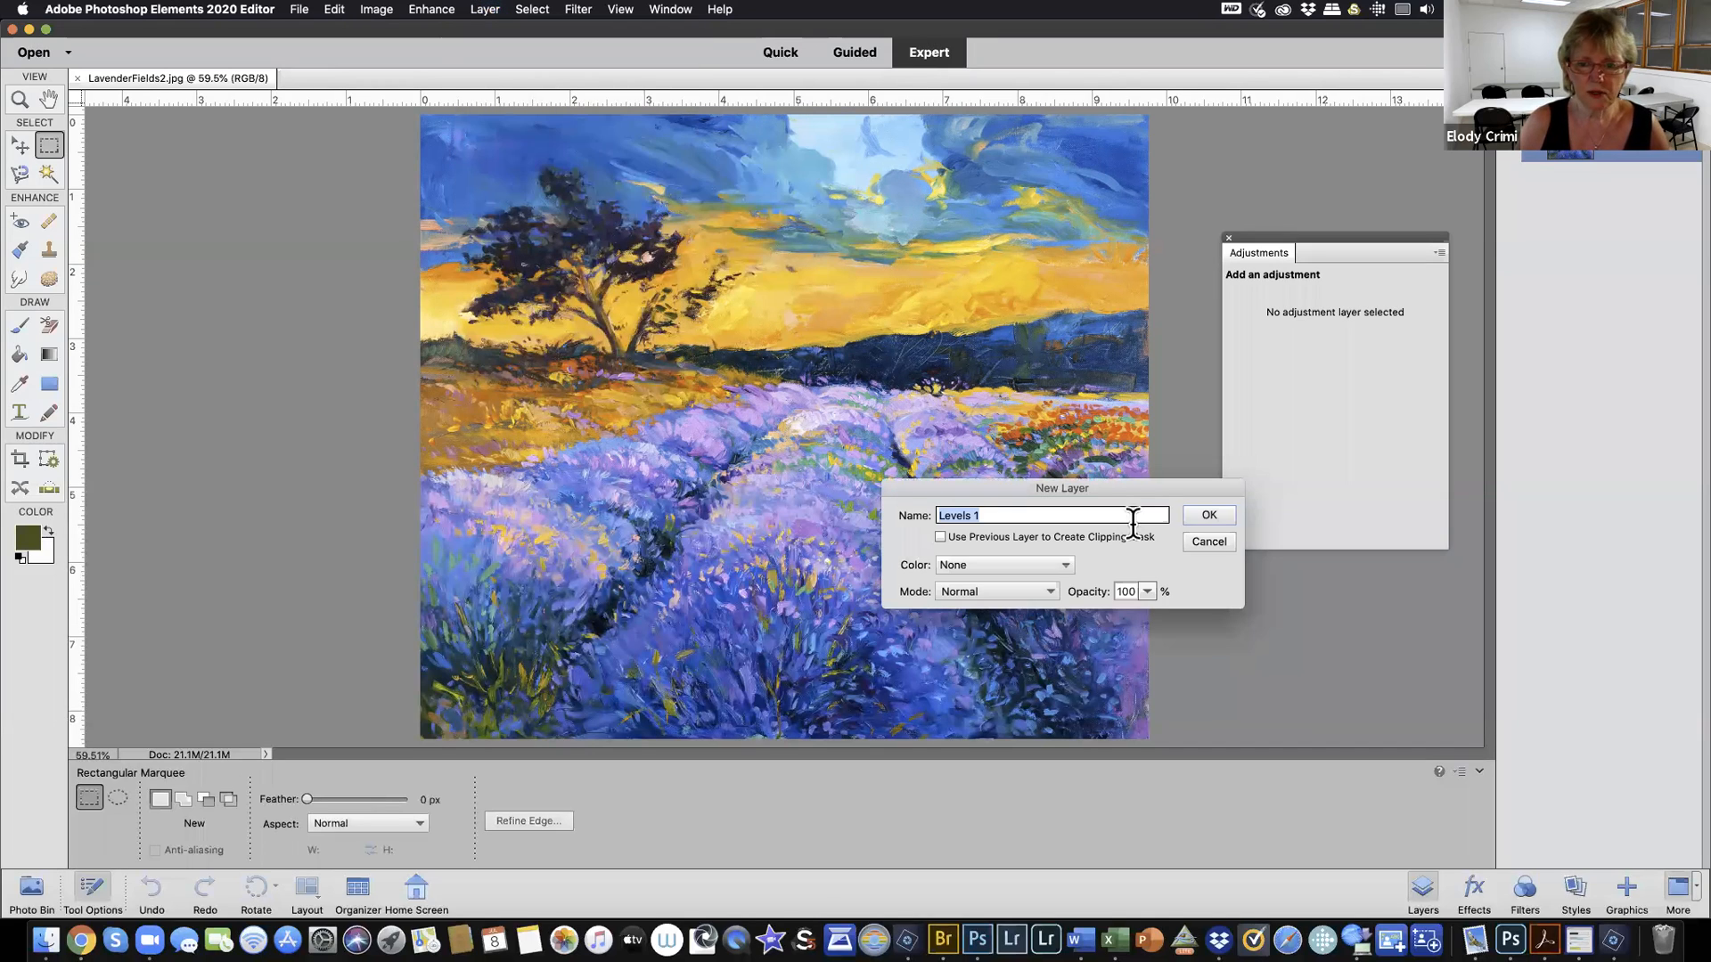
{"action": "left_click", "coordinate": [1208, 518]}
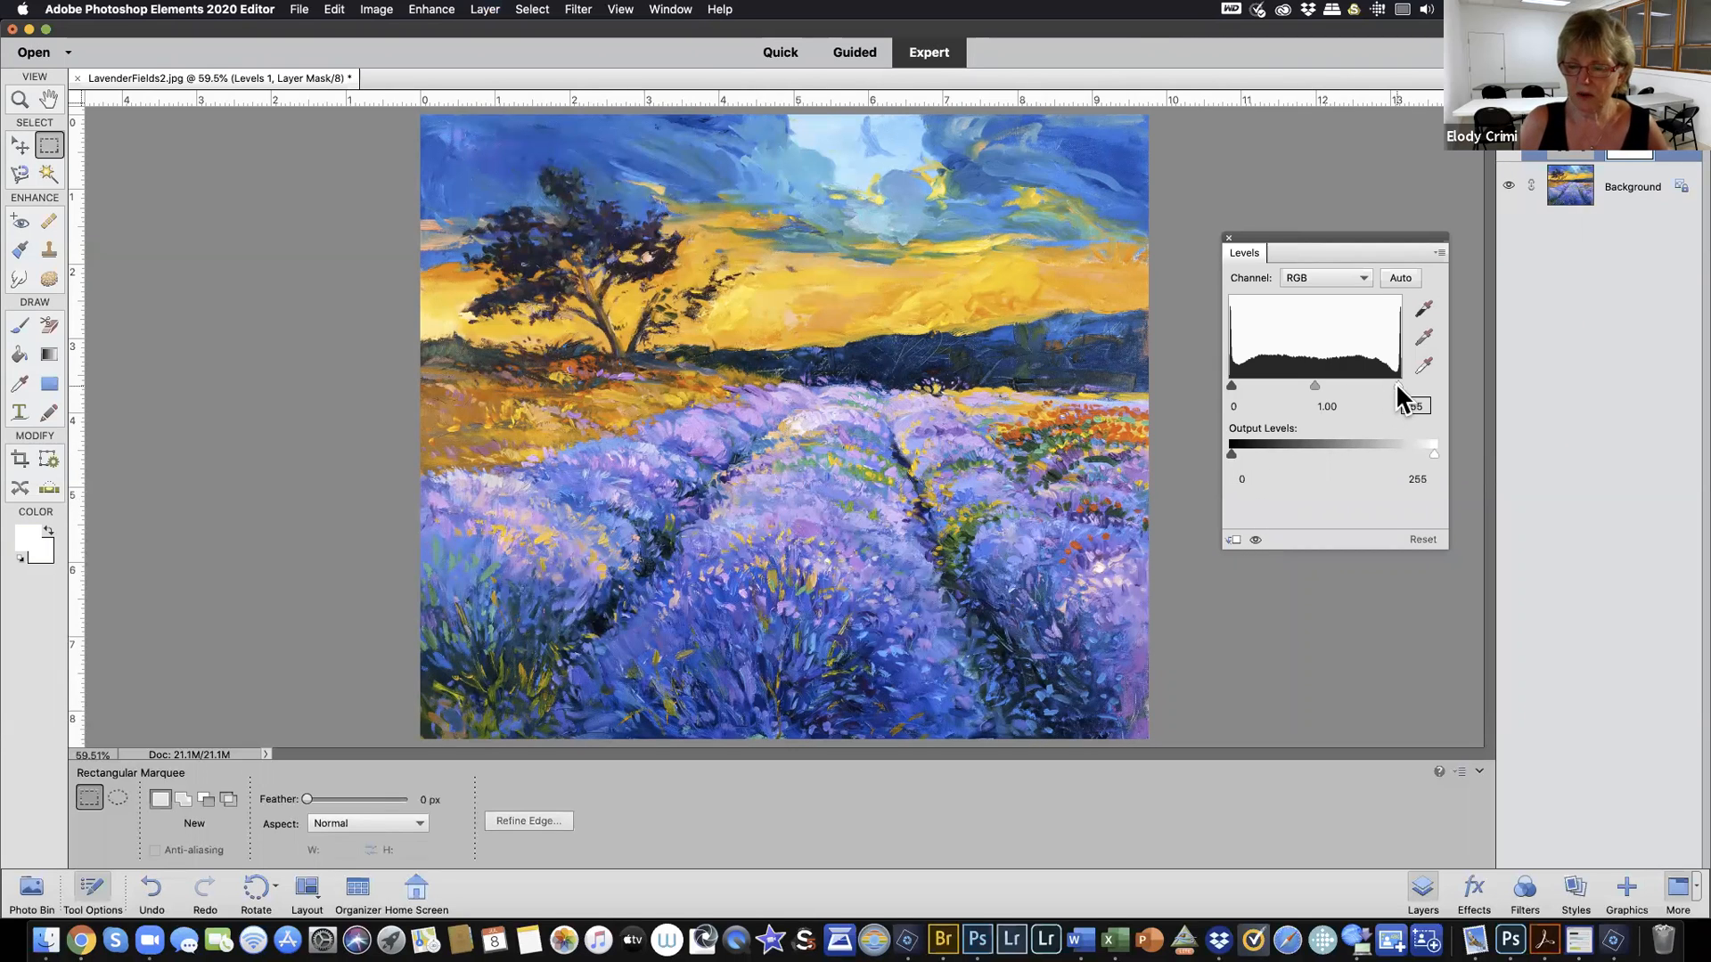
{"action": "left_click_drag", "start_coordinate": [1381, 381], "coordinate": [1400, 382]}
{"action": "left_click_drag", "start_coordinate": [1239, 384], "coordinate": [1315, 387]}
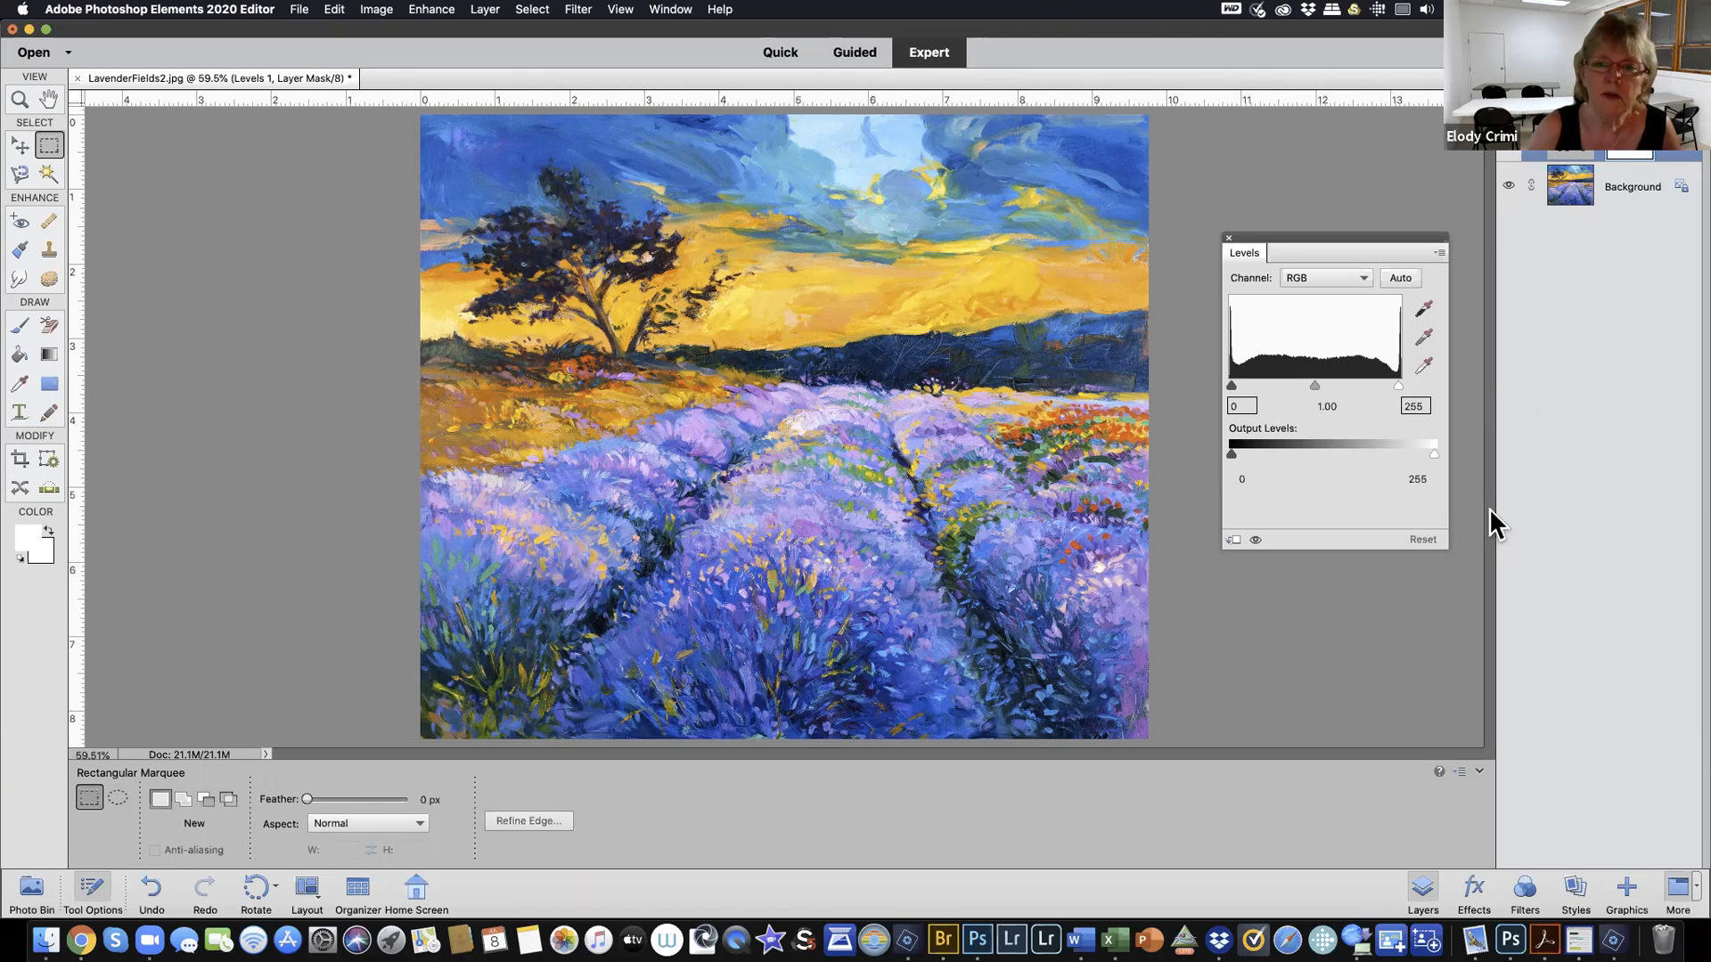
{"action": "left_click", "coordinate": [1229, 238]}
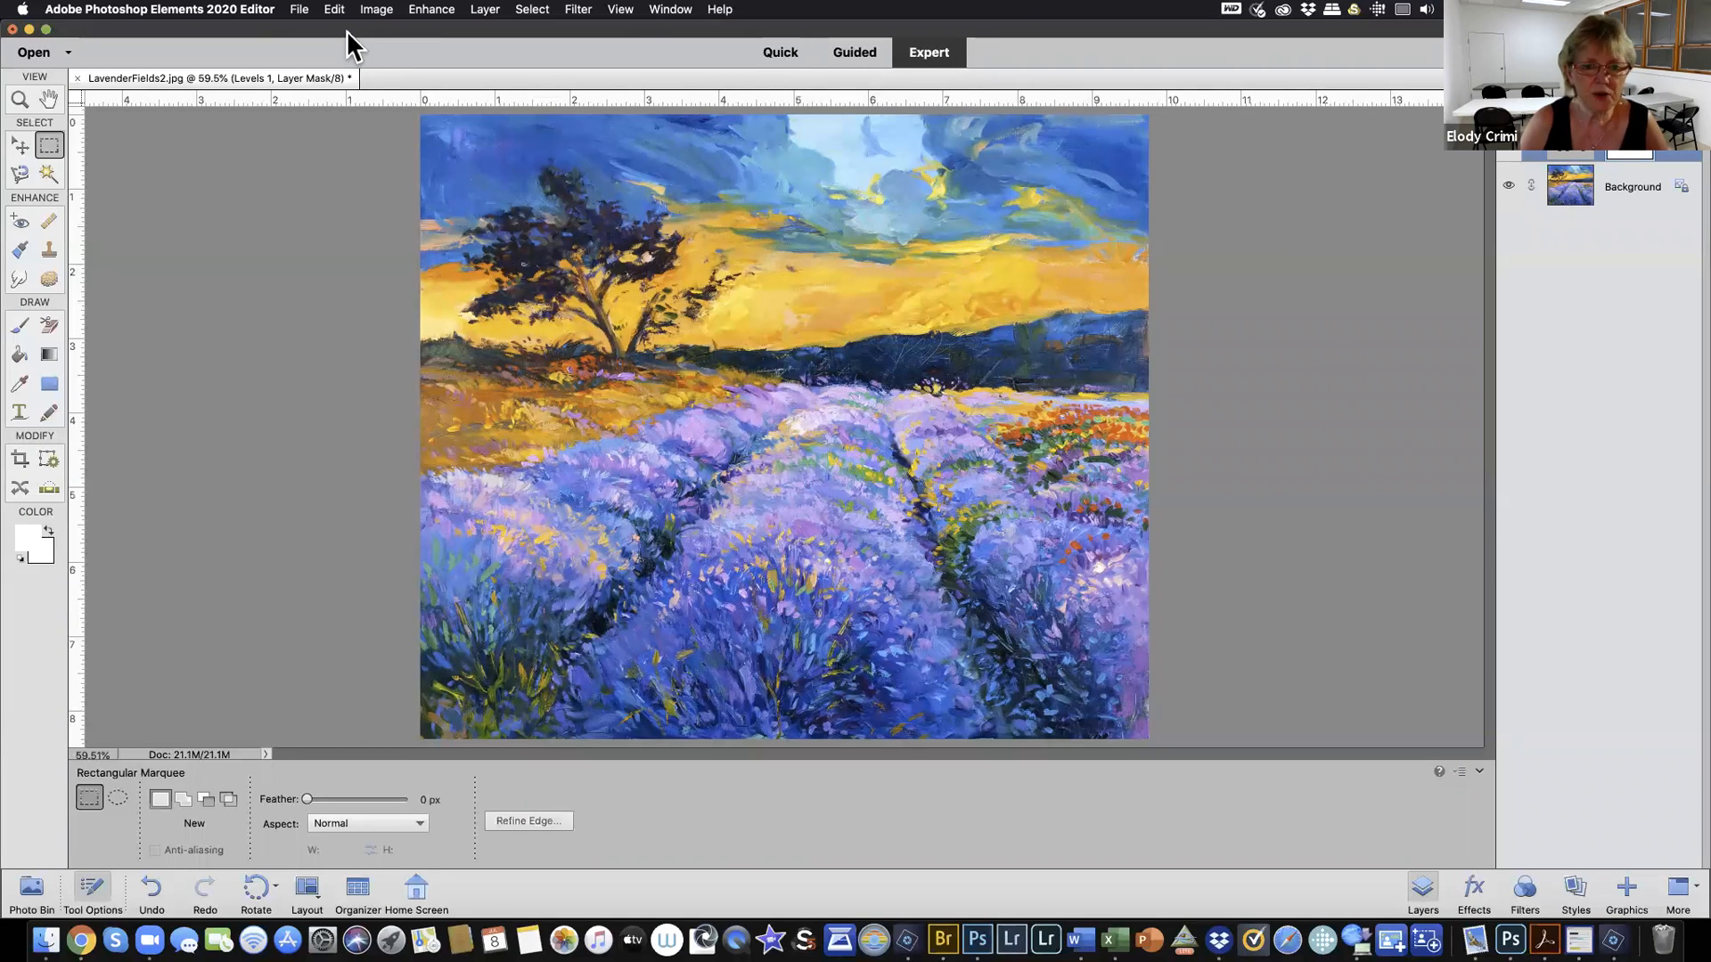
Set the painting's copyright status to Copyrighted in its file info and insert 2020 after the © symbol in the copyright notice
{"action": "left_click", "coordinate": [299, 16]}
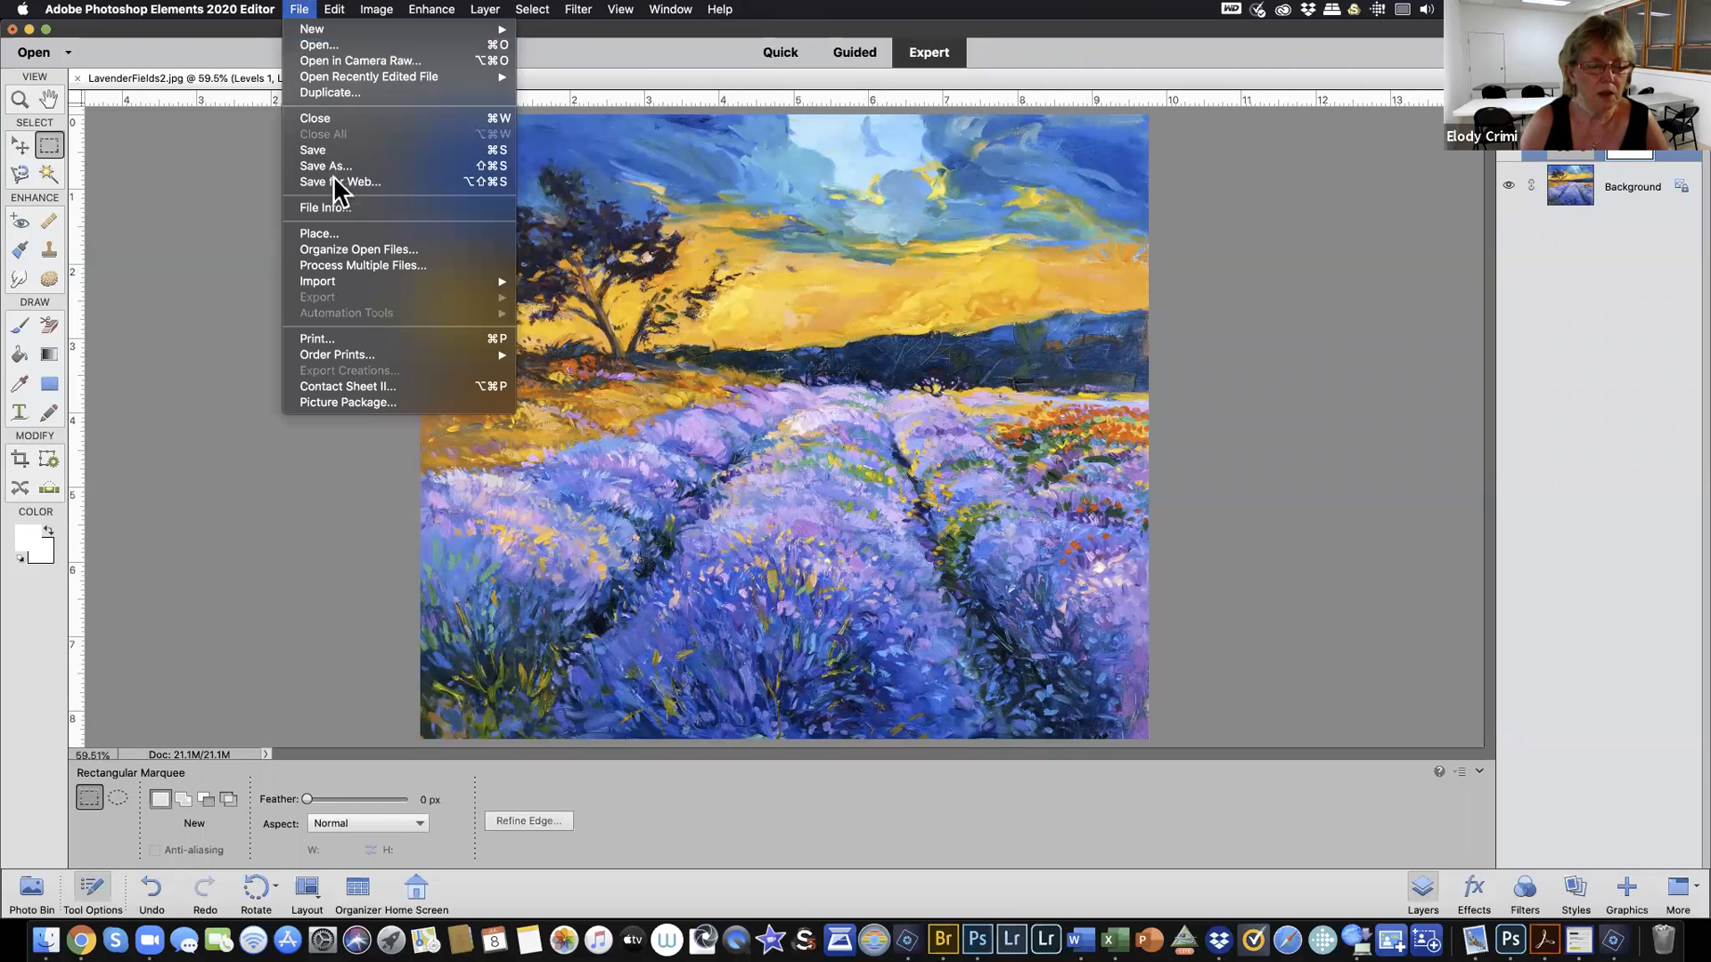
{"action": "left_click", "coordinate": [347, 214]}
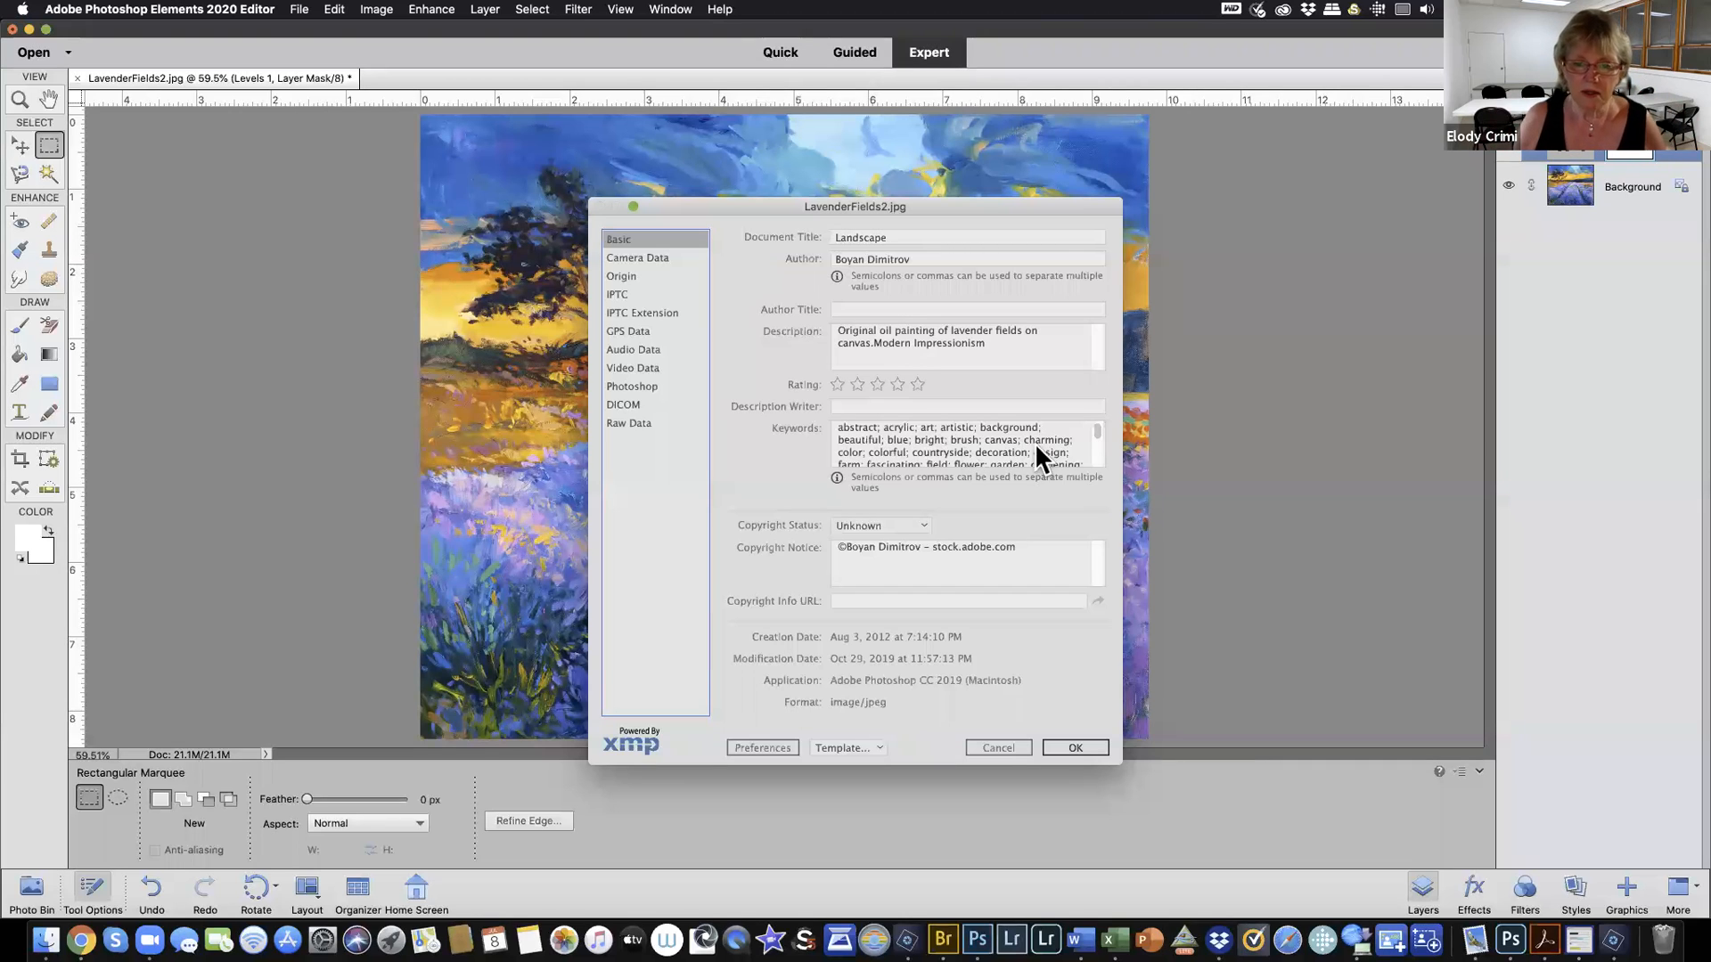
{"action": "left_click", "coordinate": [925, 527]}
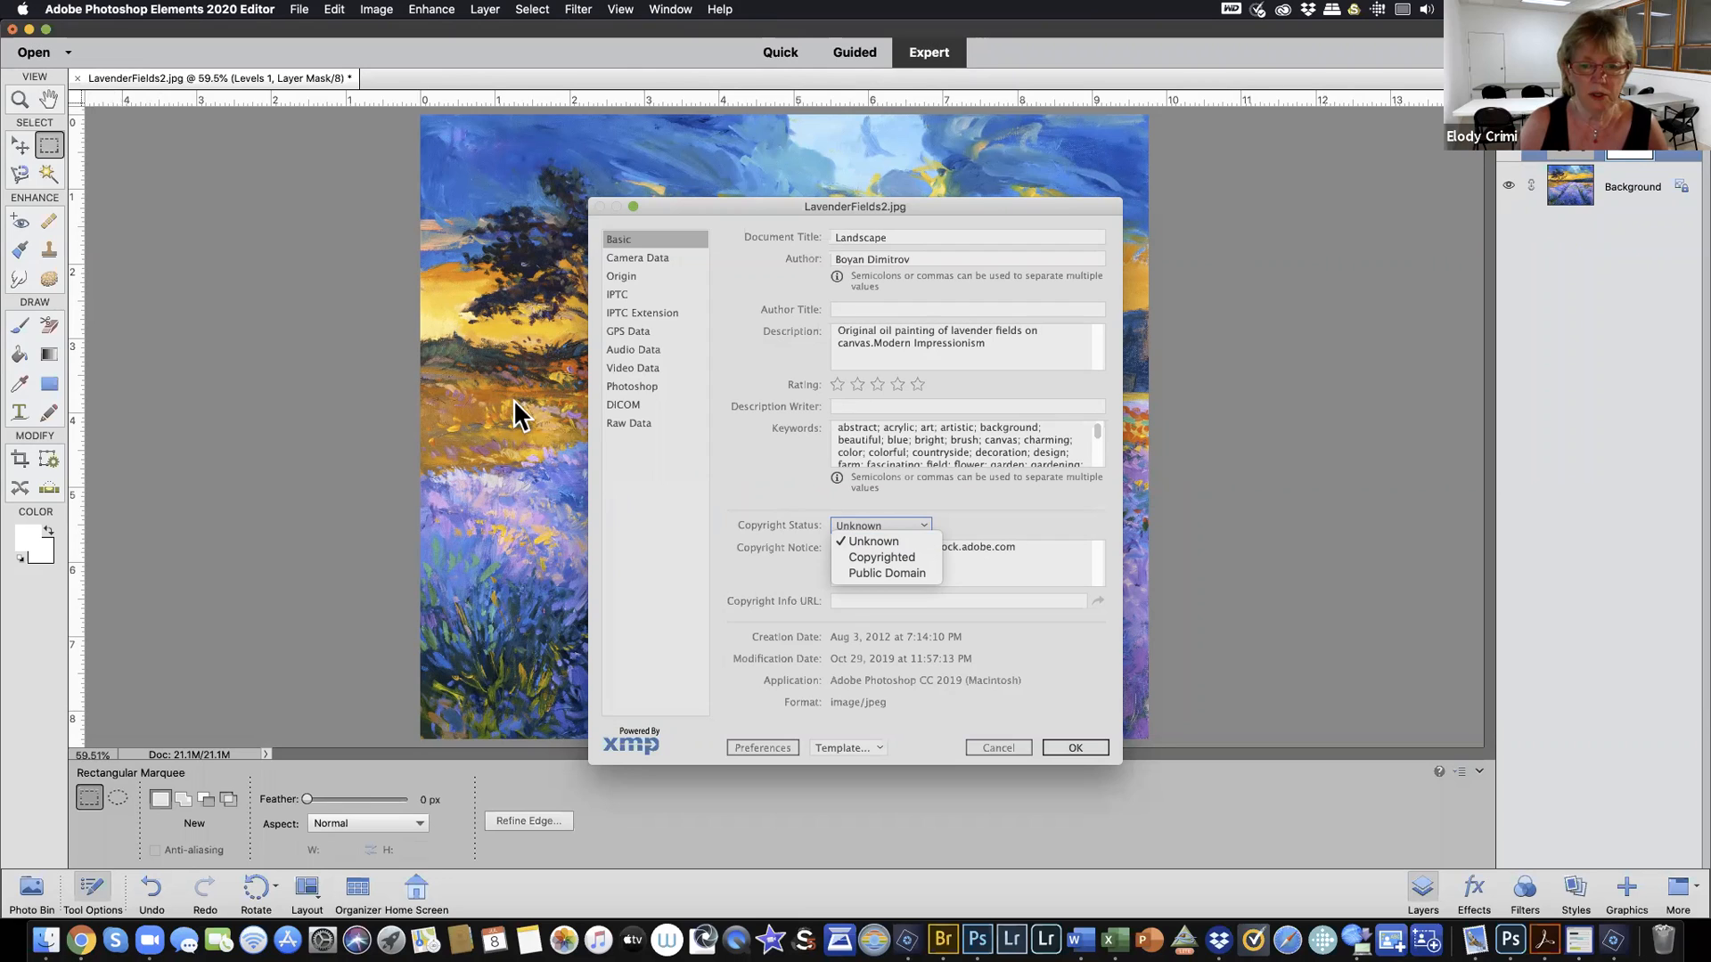
{"action": "left_click", "coordinate": [887, 554]}
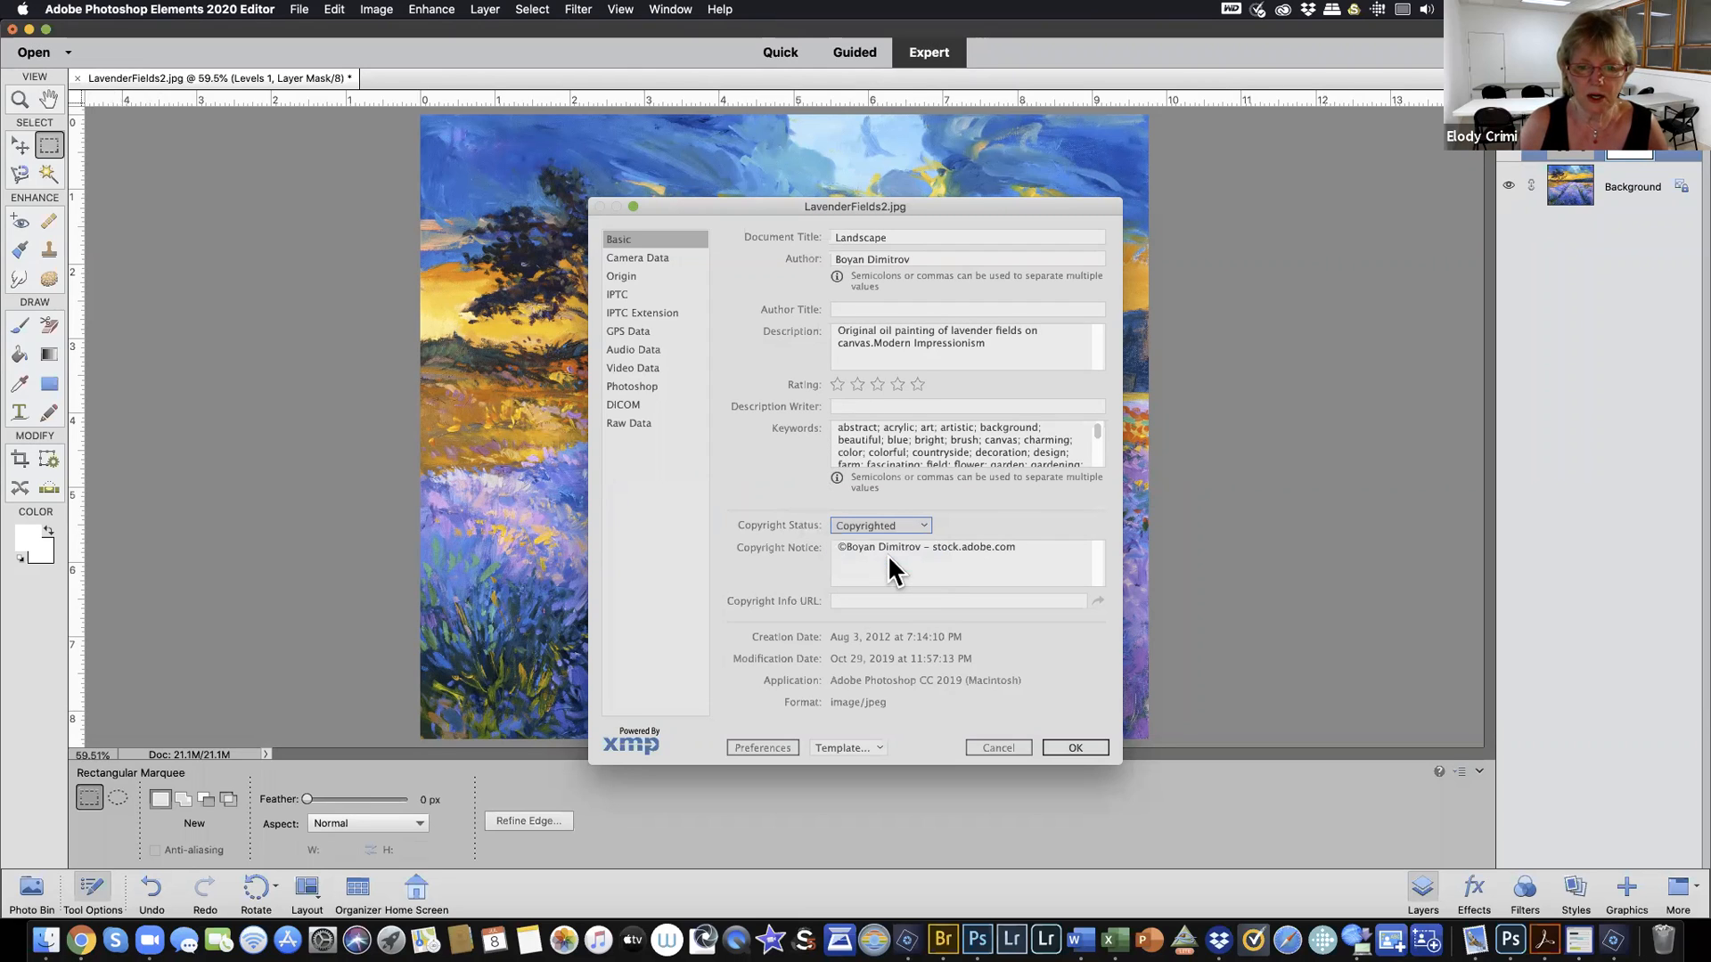
{"action": "left_click", "coordinate": [843, 546]}
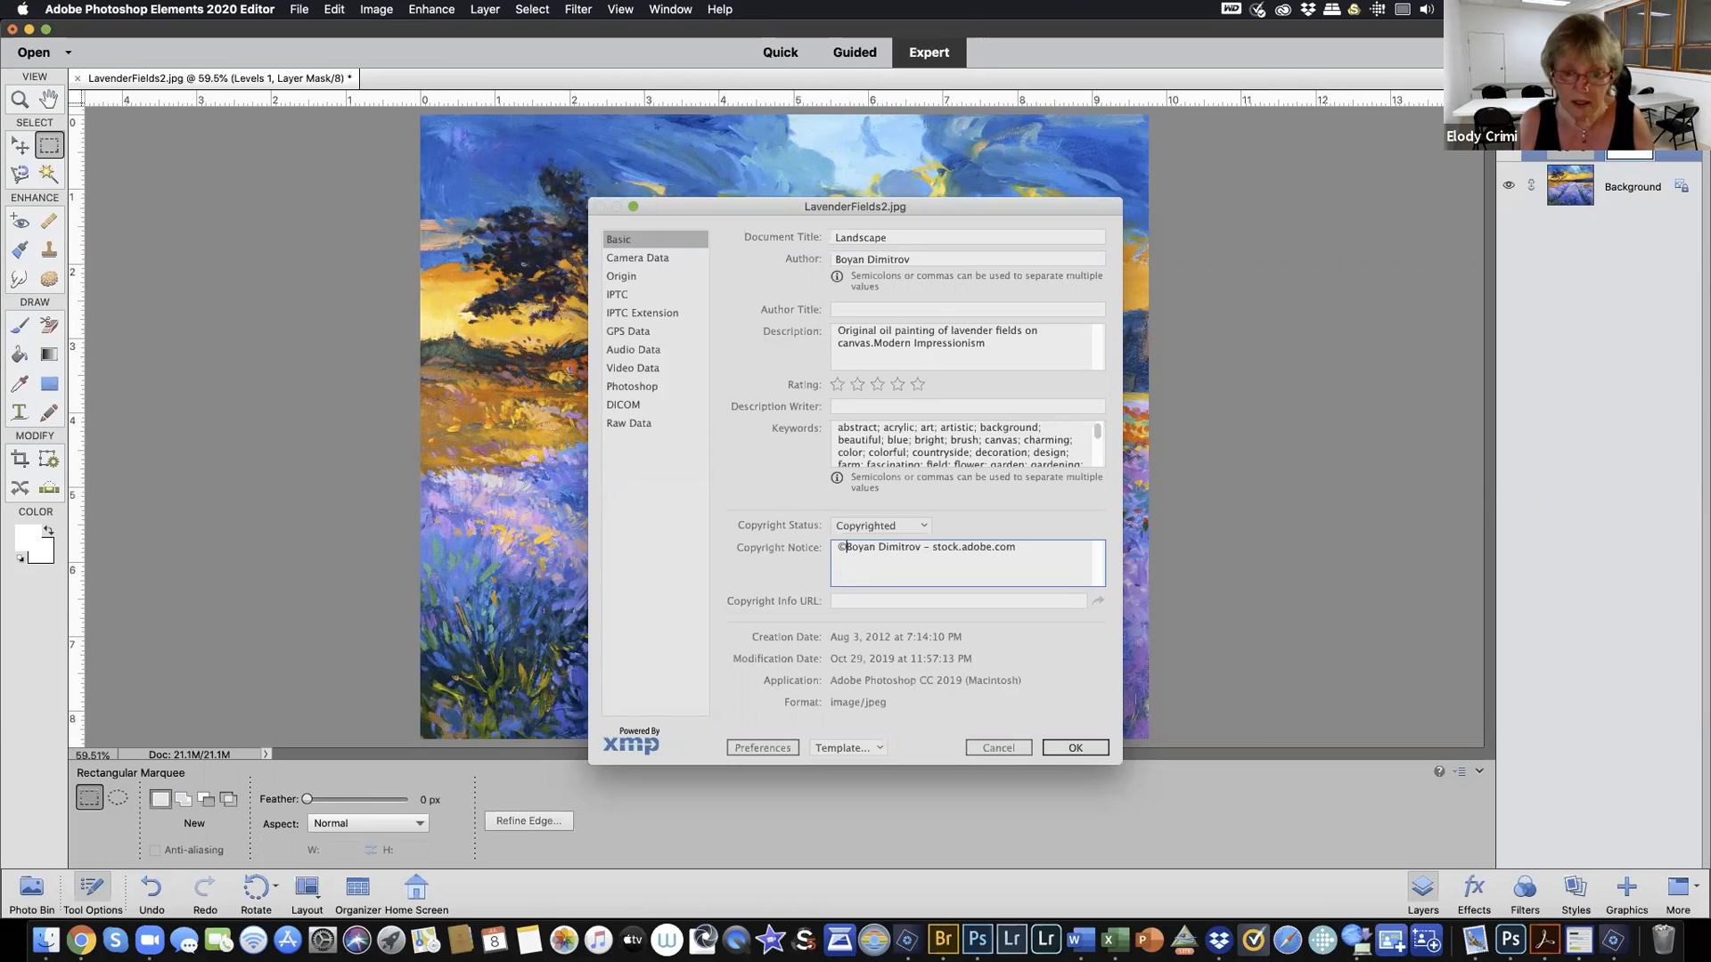
{"action": "type", "text": "©"}
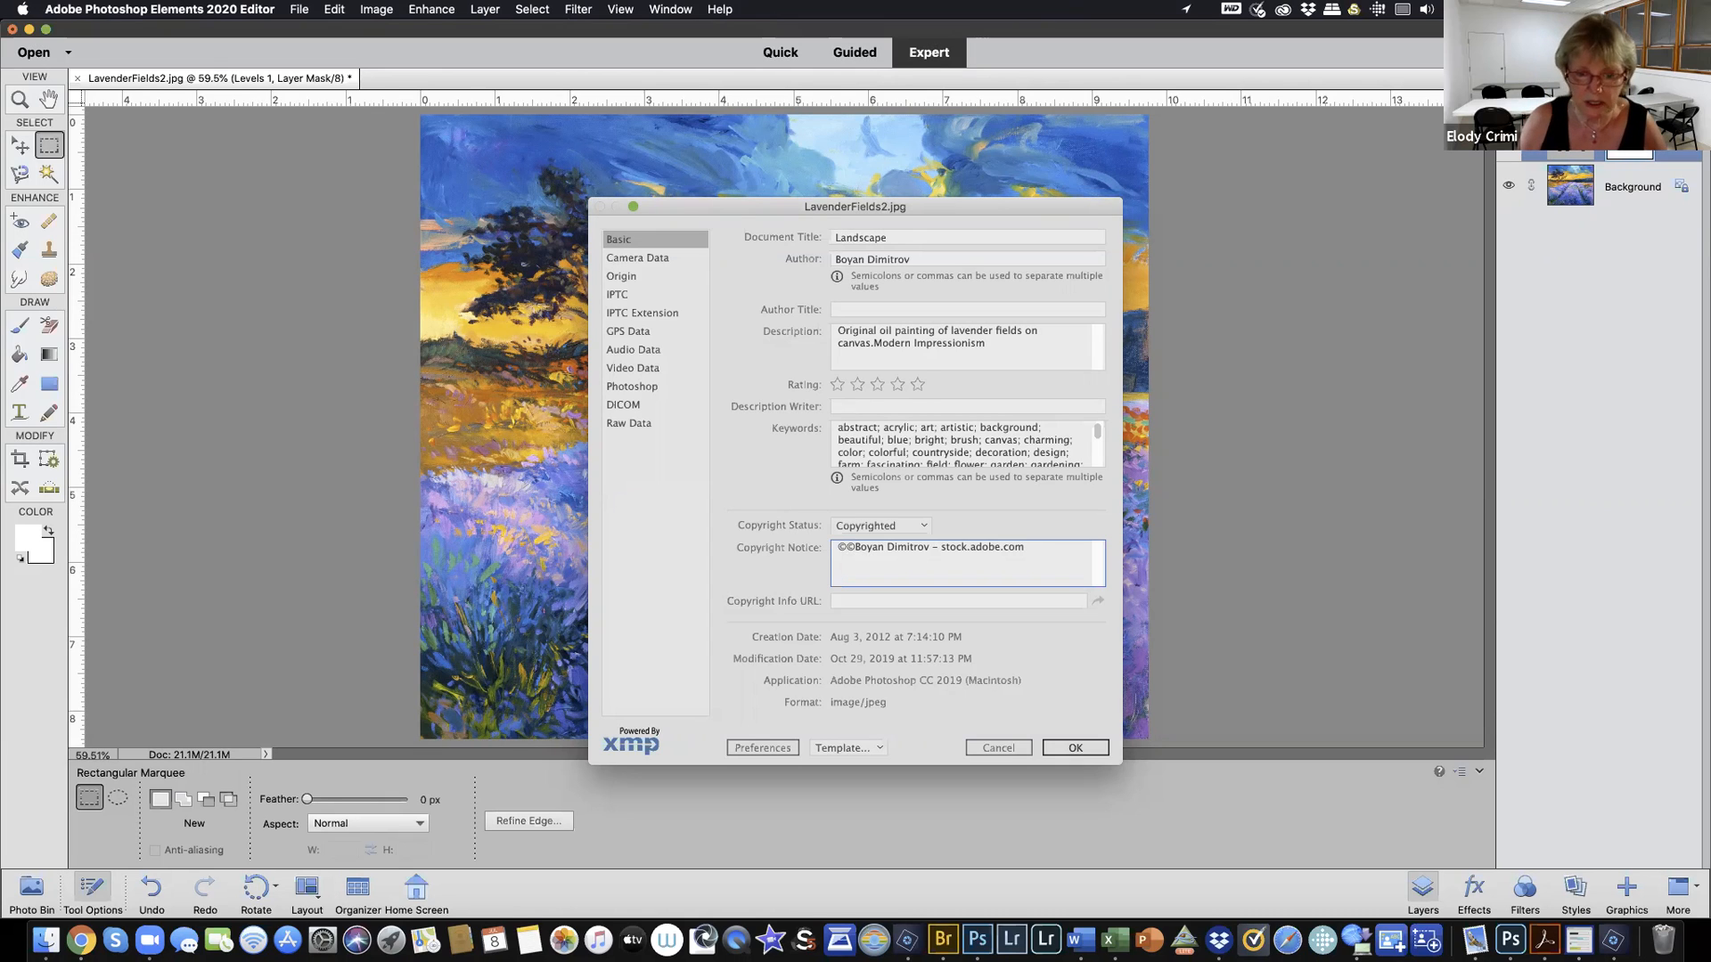
{"action": "key", "text": "BackSpace"}
{"action": "type", "text": "2020"}
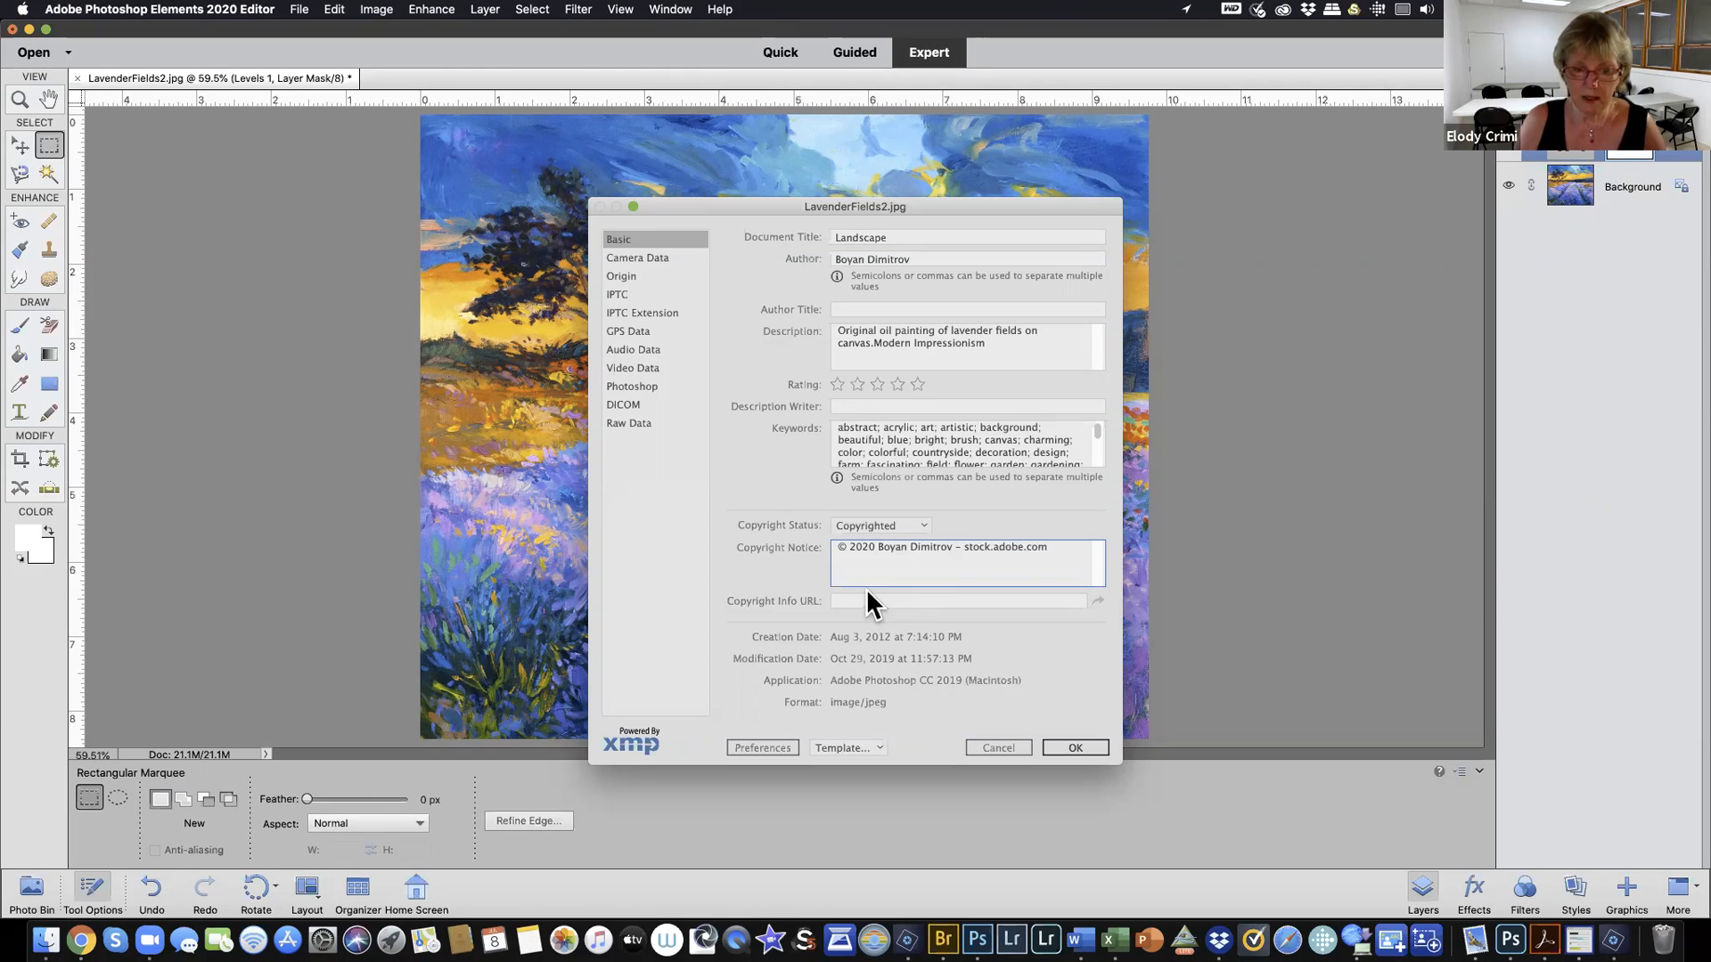
{"action": "left_click", "coordinate": [843, 600]}
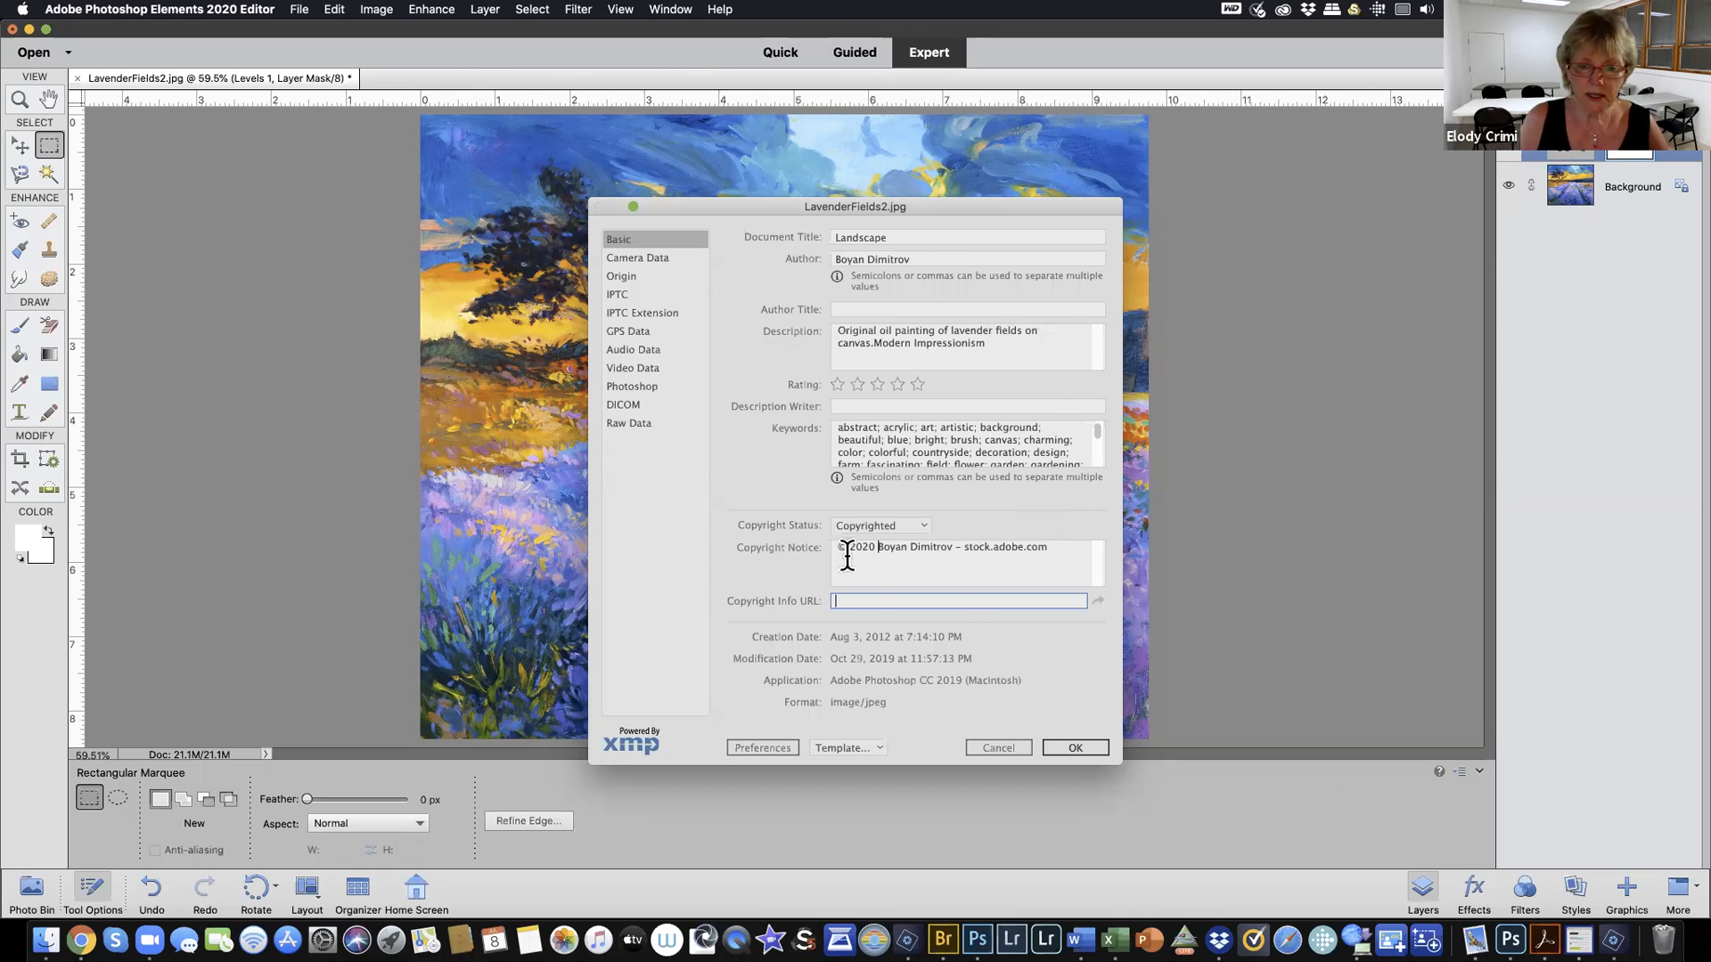
{"action": "left_click", "coordinate": [1073, 748]}
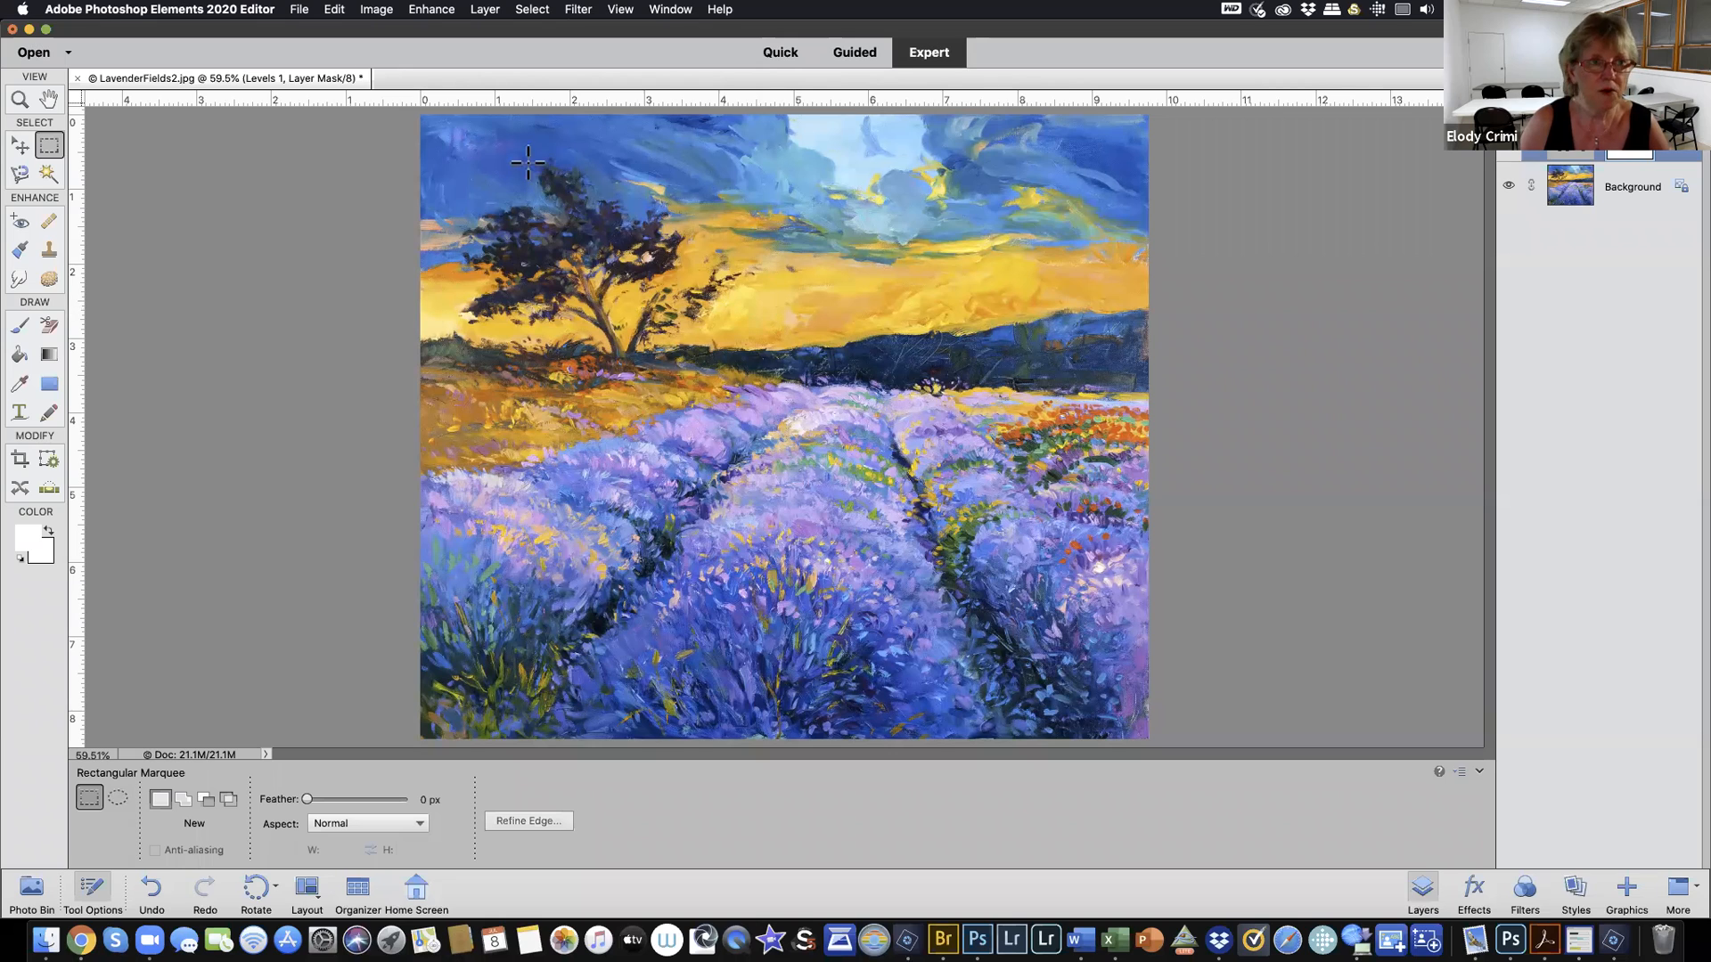
Open the Image Size settings for the lavender painting
{"action": "left_click", "coordinate": [375, 11]}
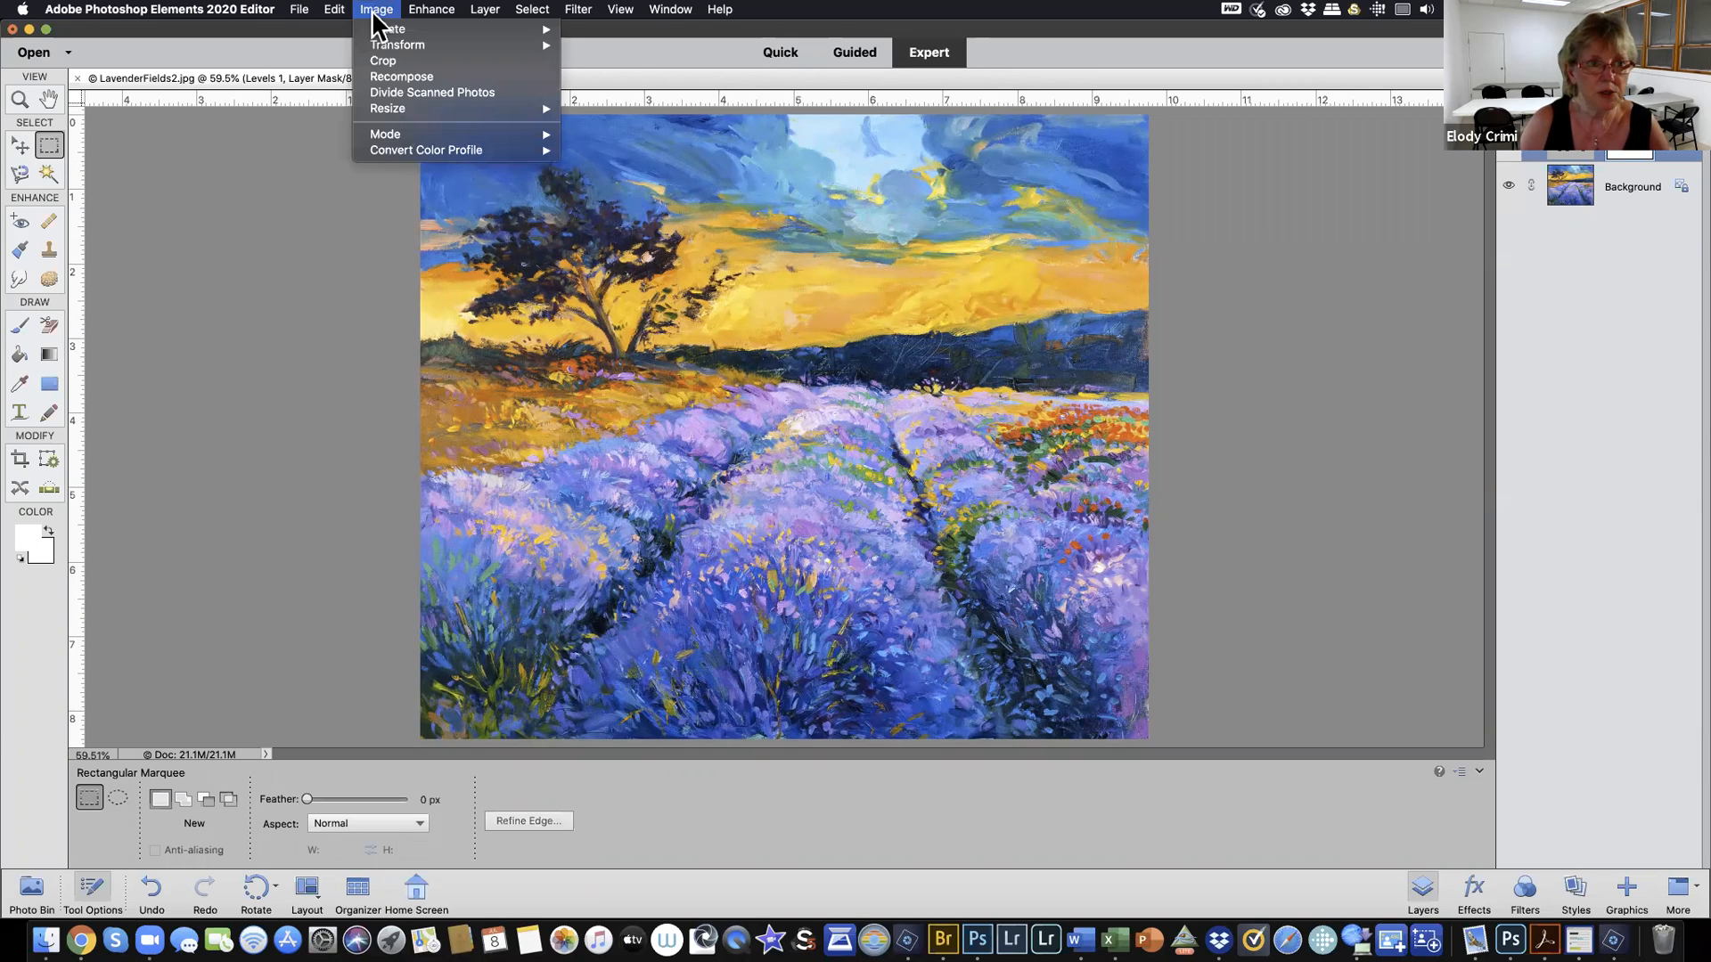
{"action": "mouse_move", "coordinate": [399, 114]}
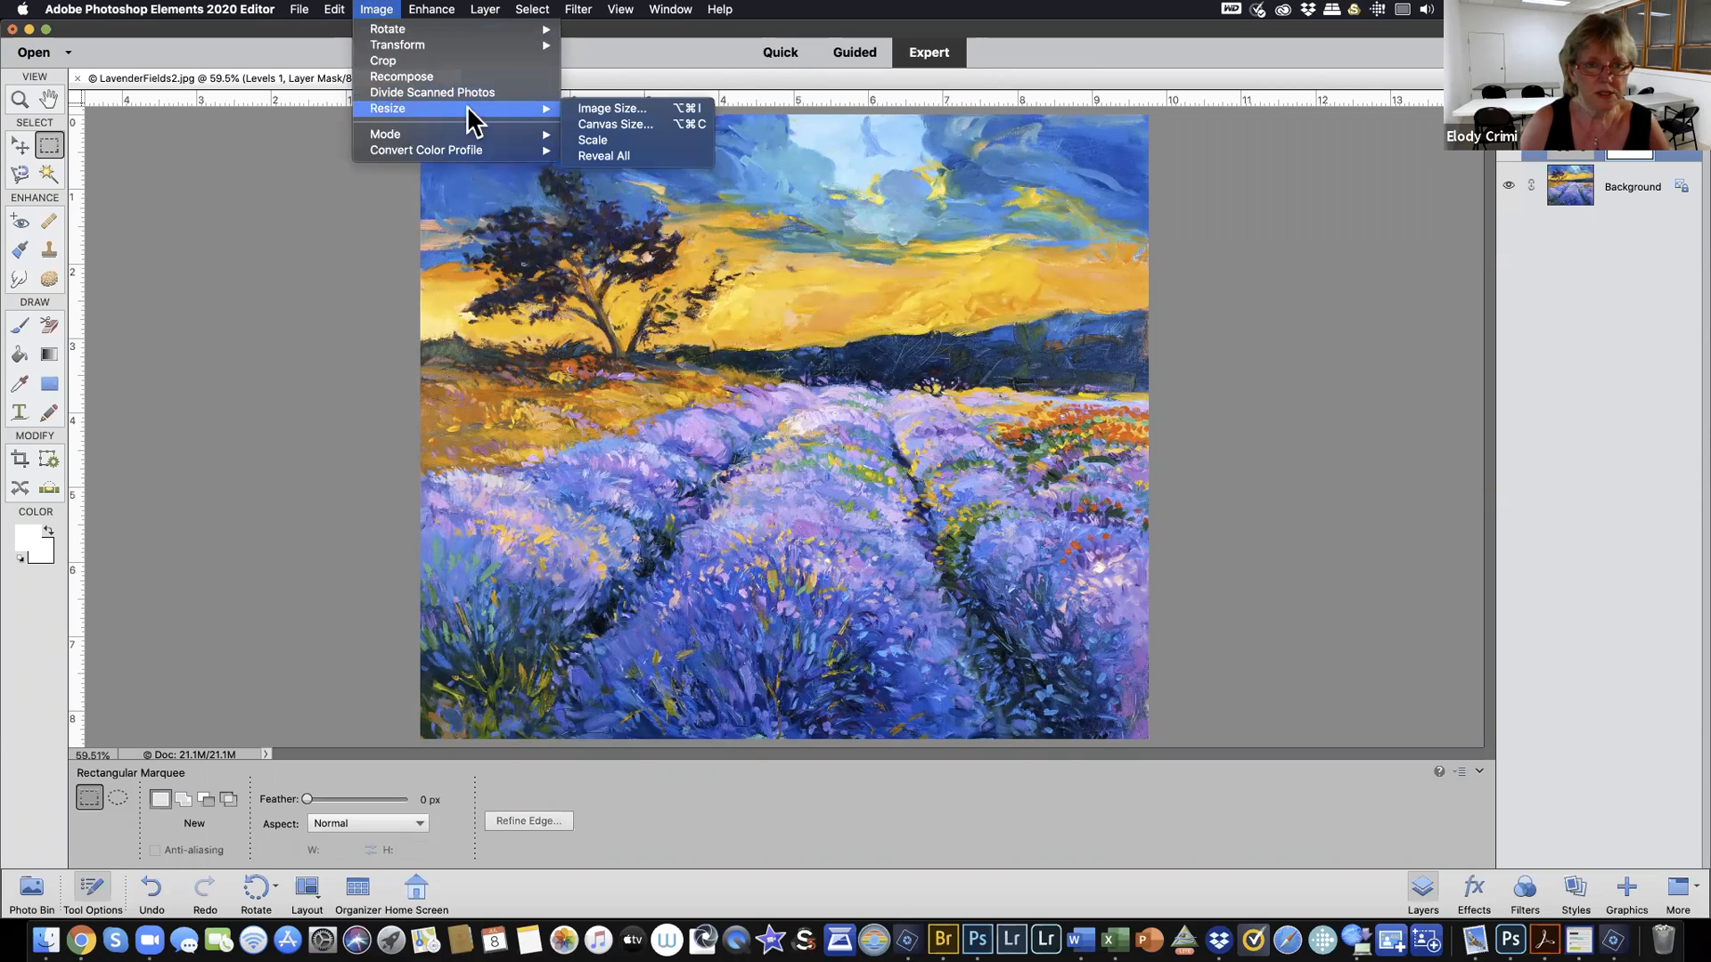
{"action": "left_click", "coordinate": [586, 109]}
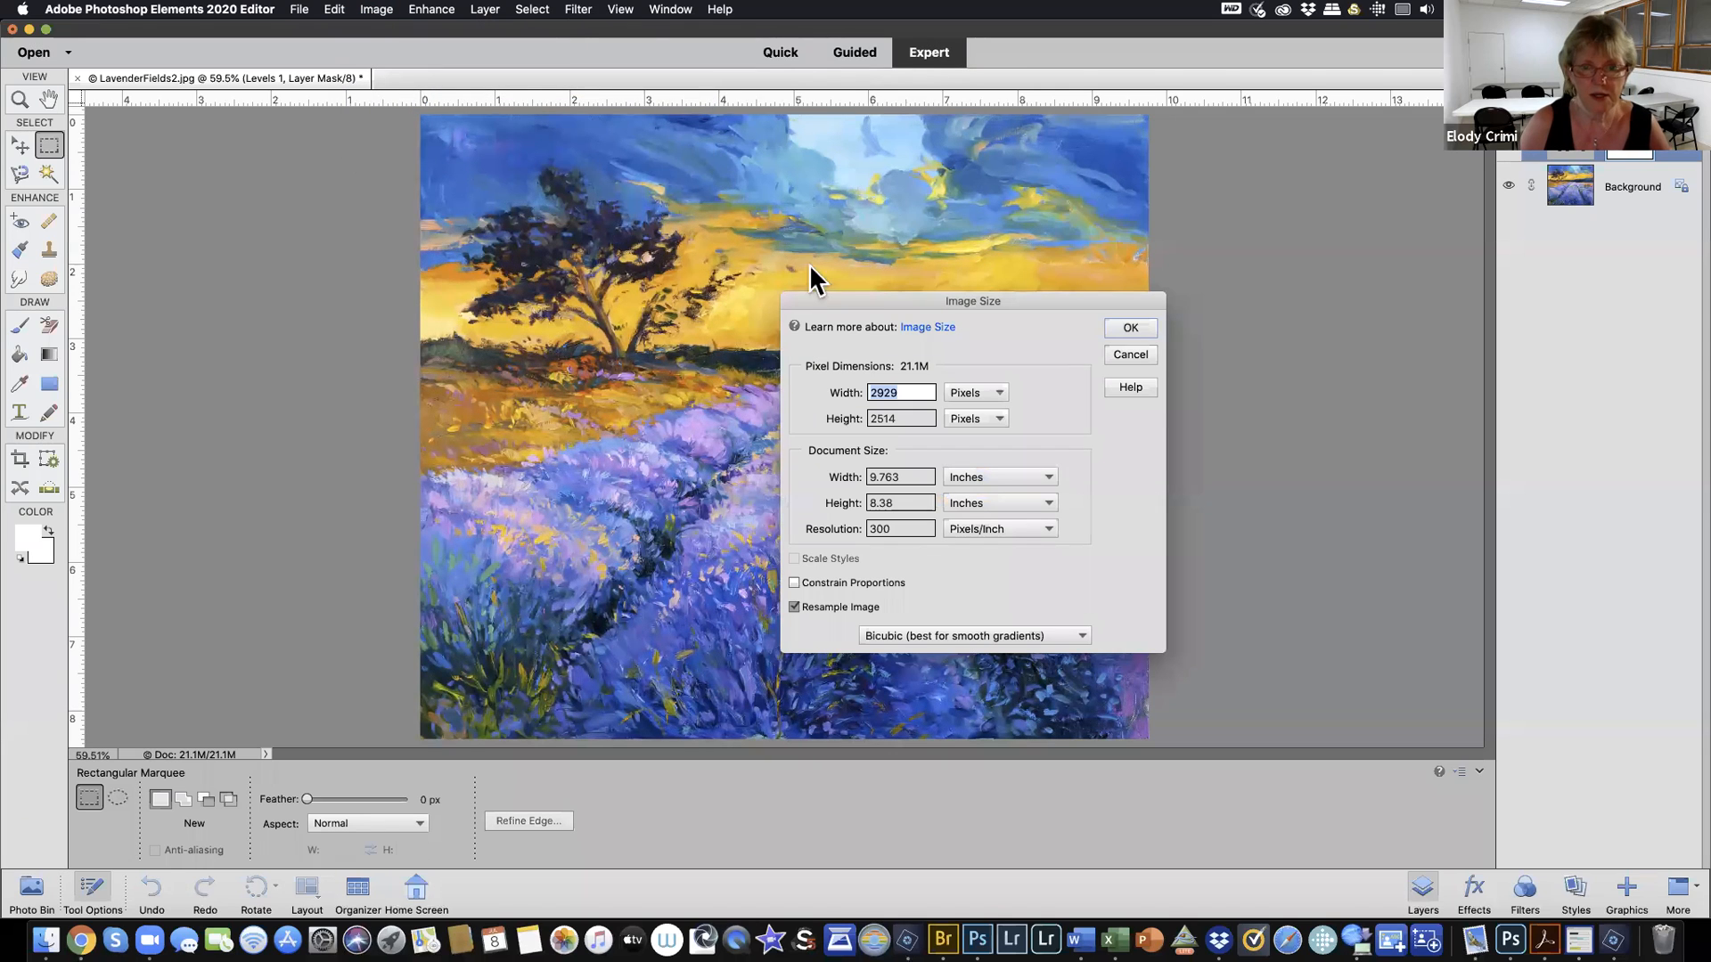
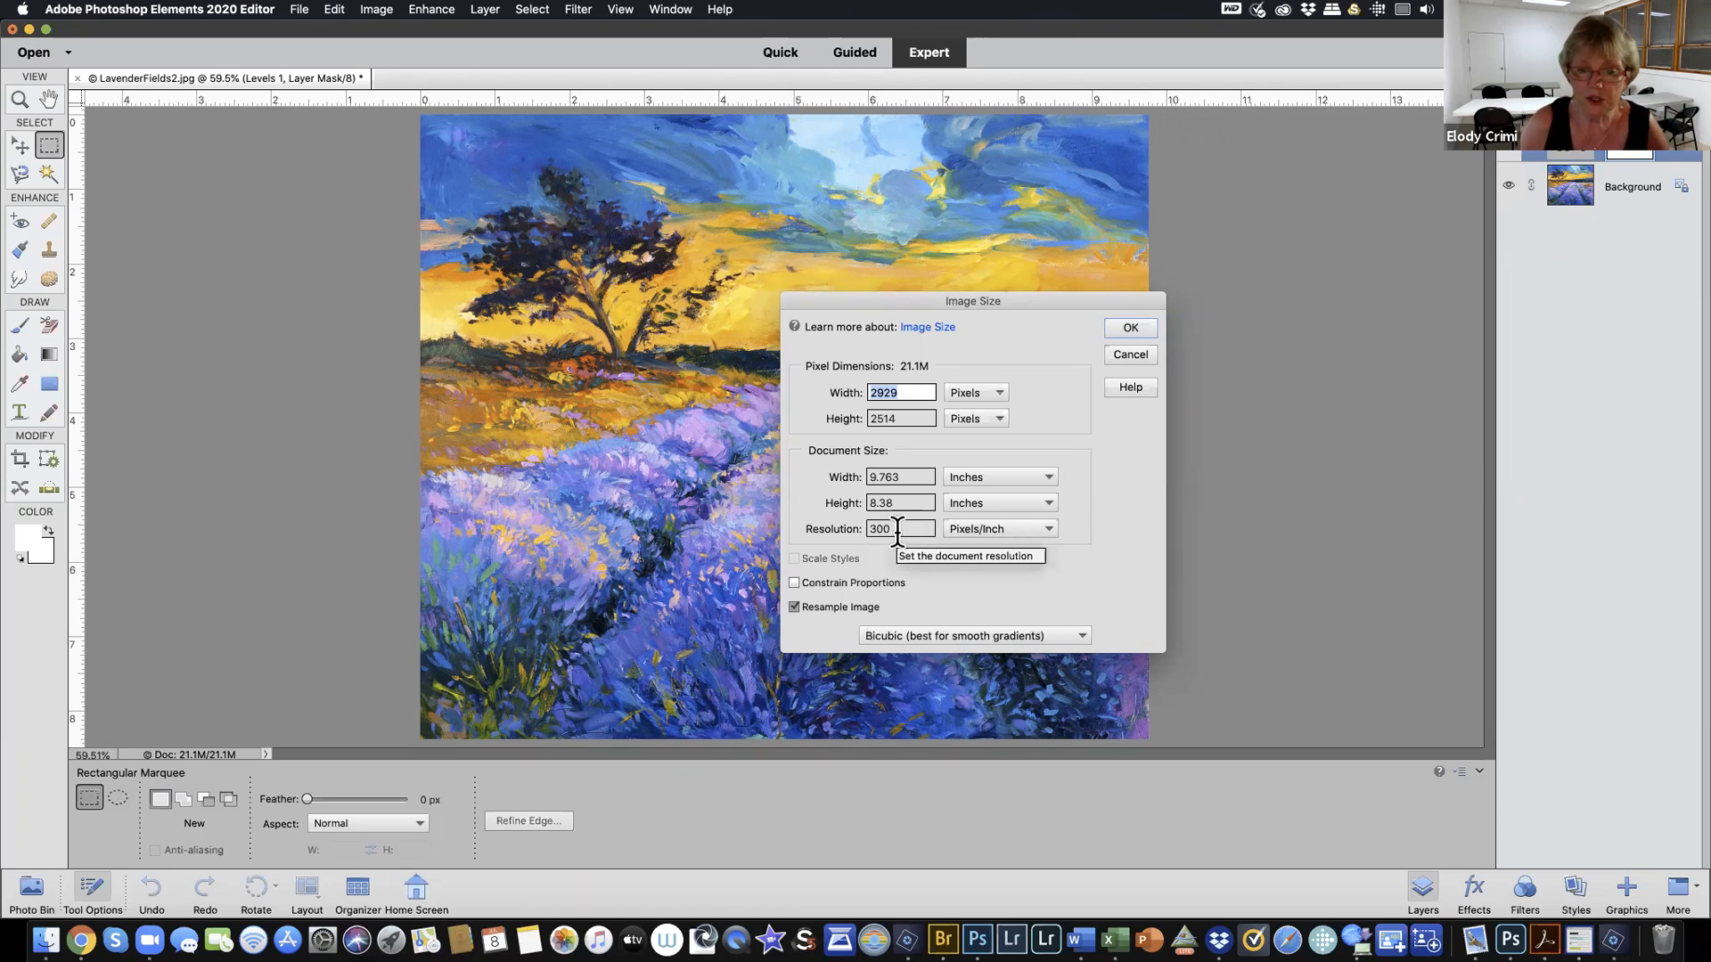
Try resolutions of 72 and 100 pixels/inch and document widths of 8 and 7 inches without constrained proportions
{"action": "double_click", "coordinate": [896, 529]}
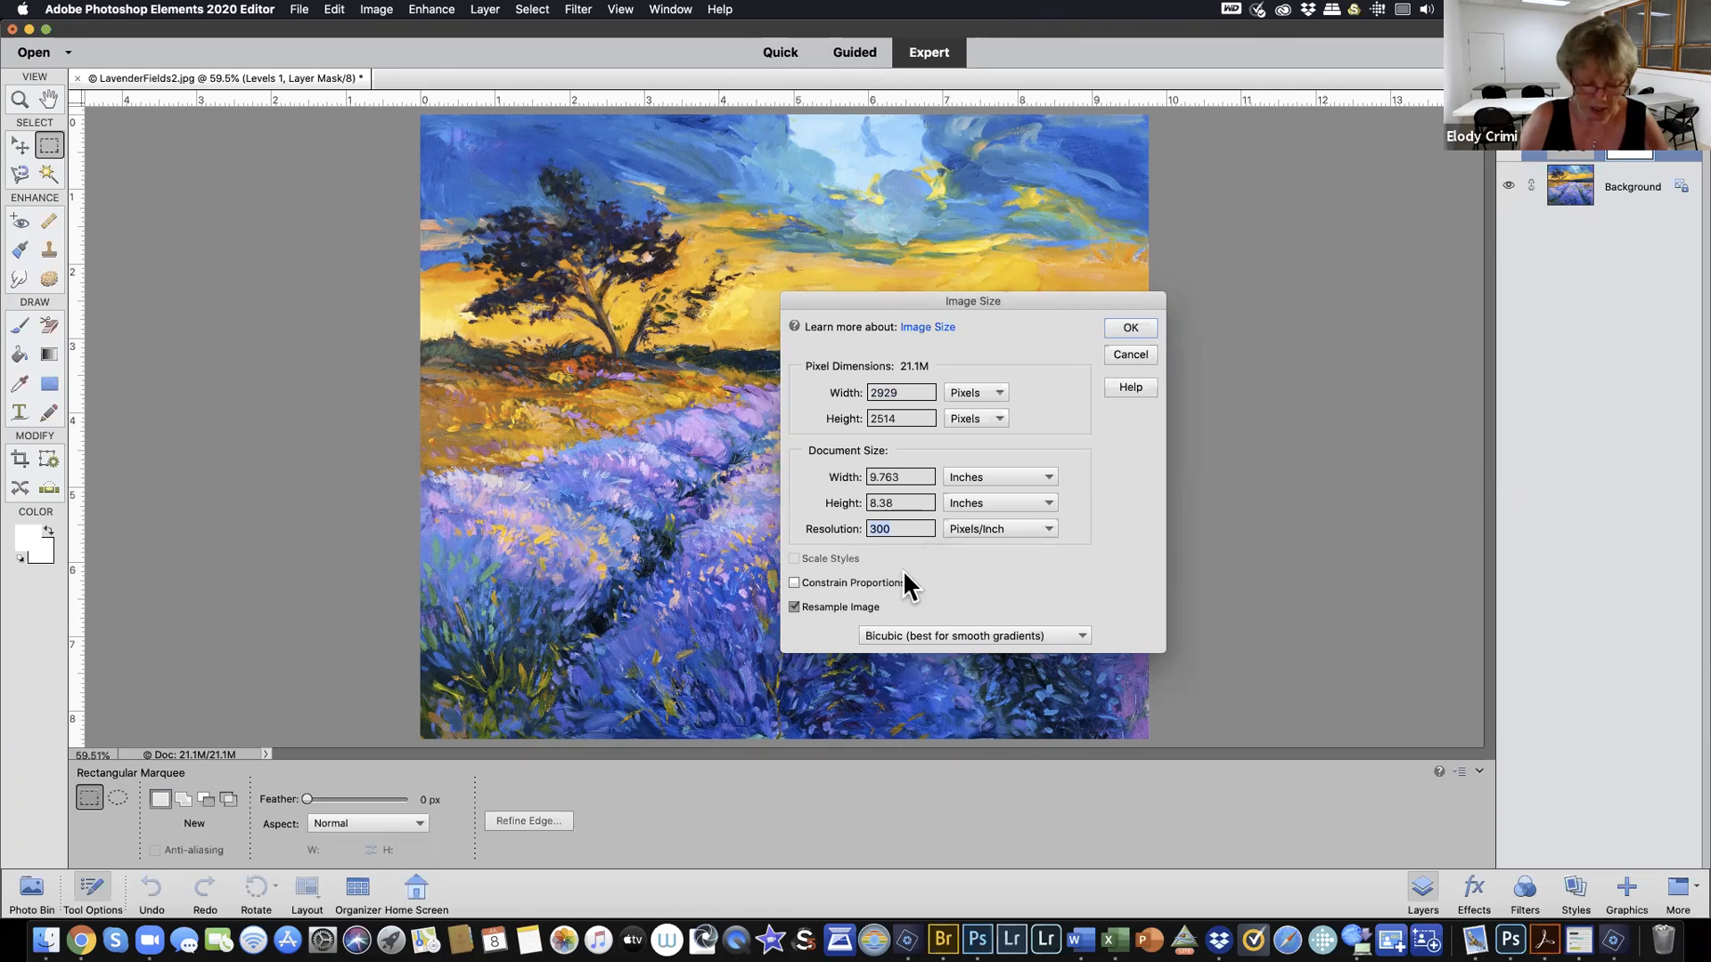
{"action": "type", "text": "72"}
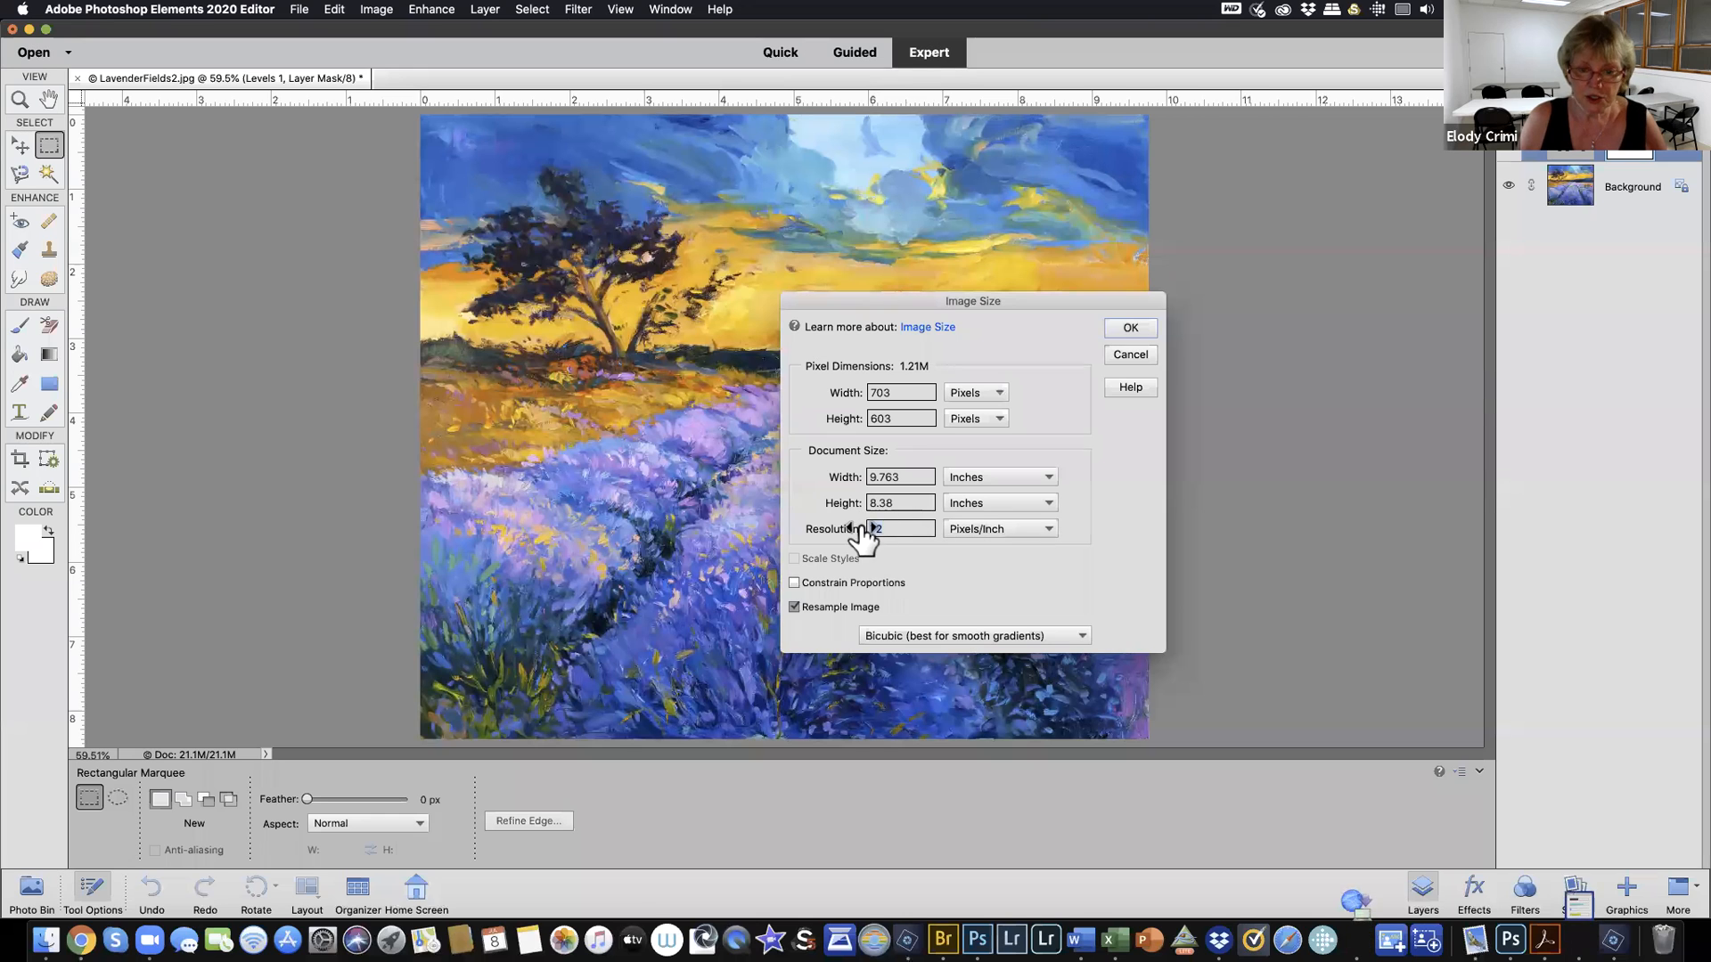
{"action": "type", "text": "100"}
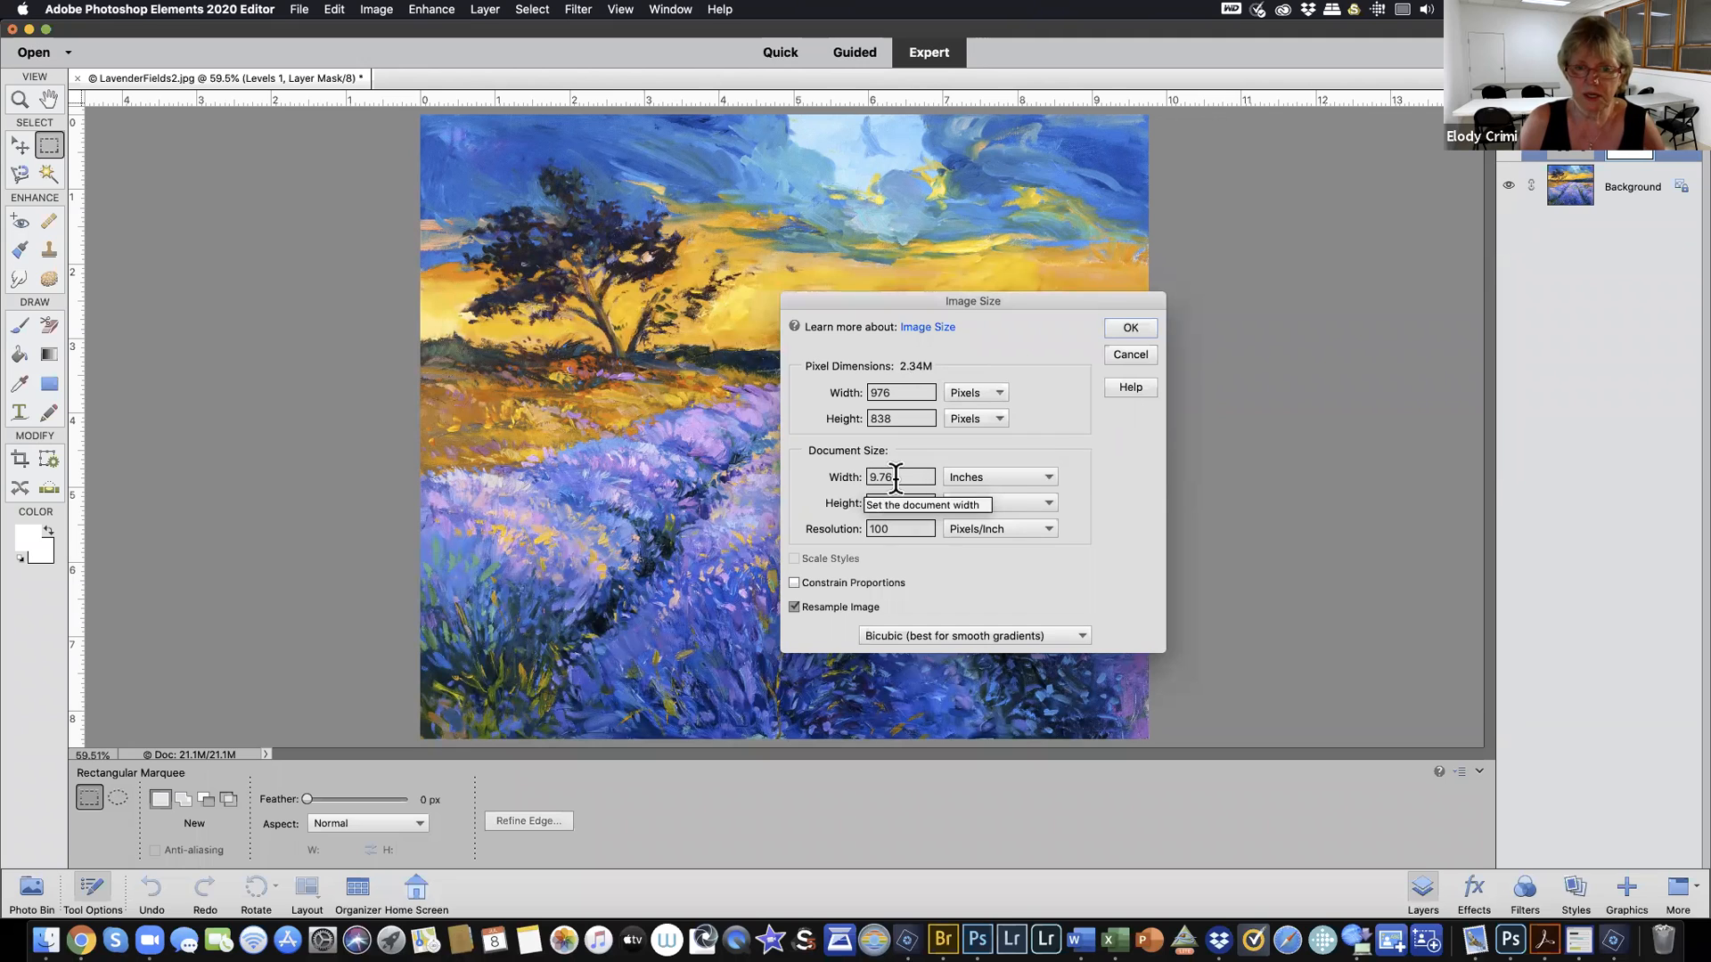
{"action": "left_click_drag", "start_coordinate": [900, 478], "coordinate": [861, 478]}
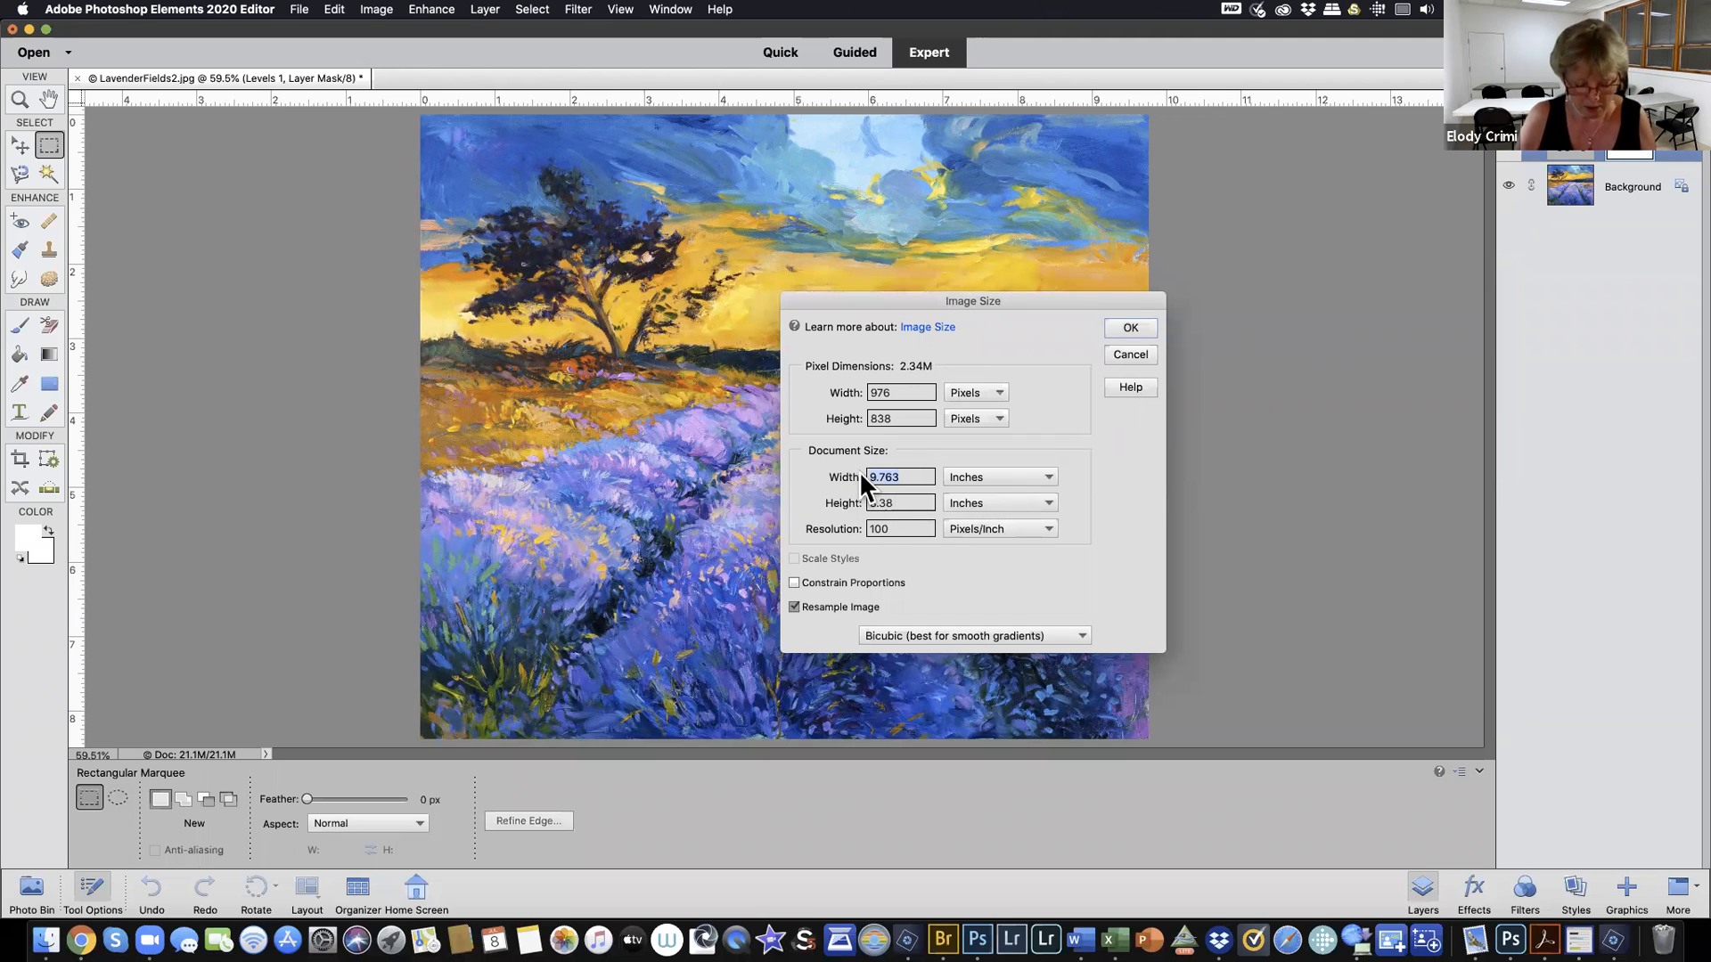
{"action": "type", "text": "8"}
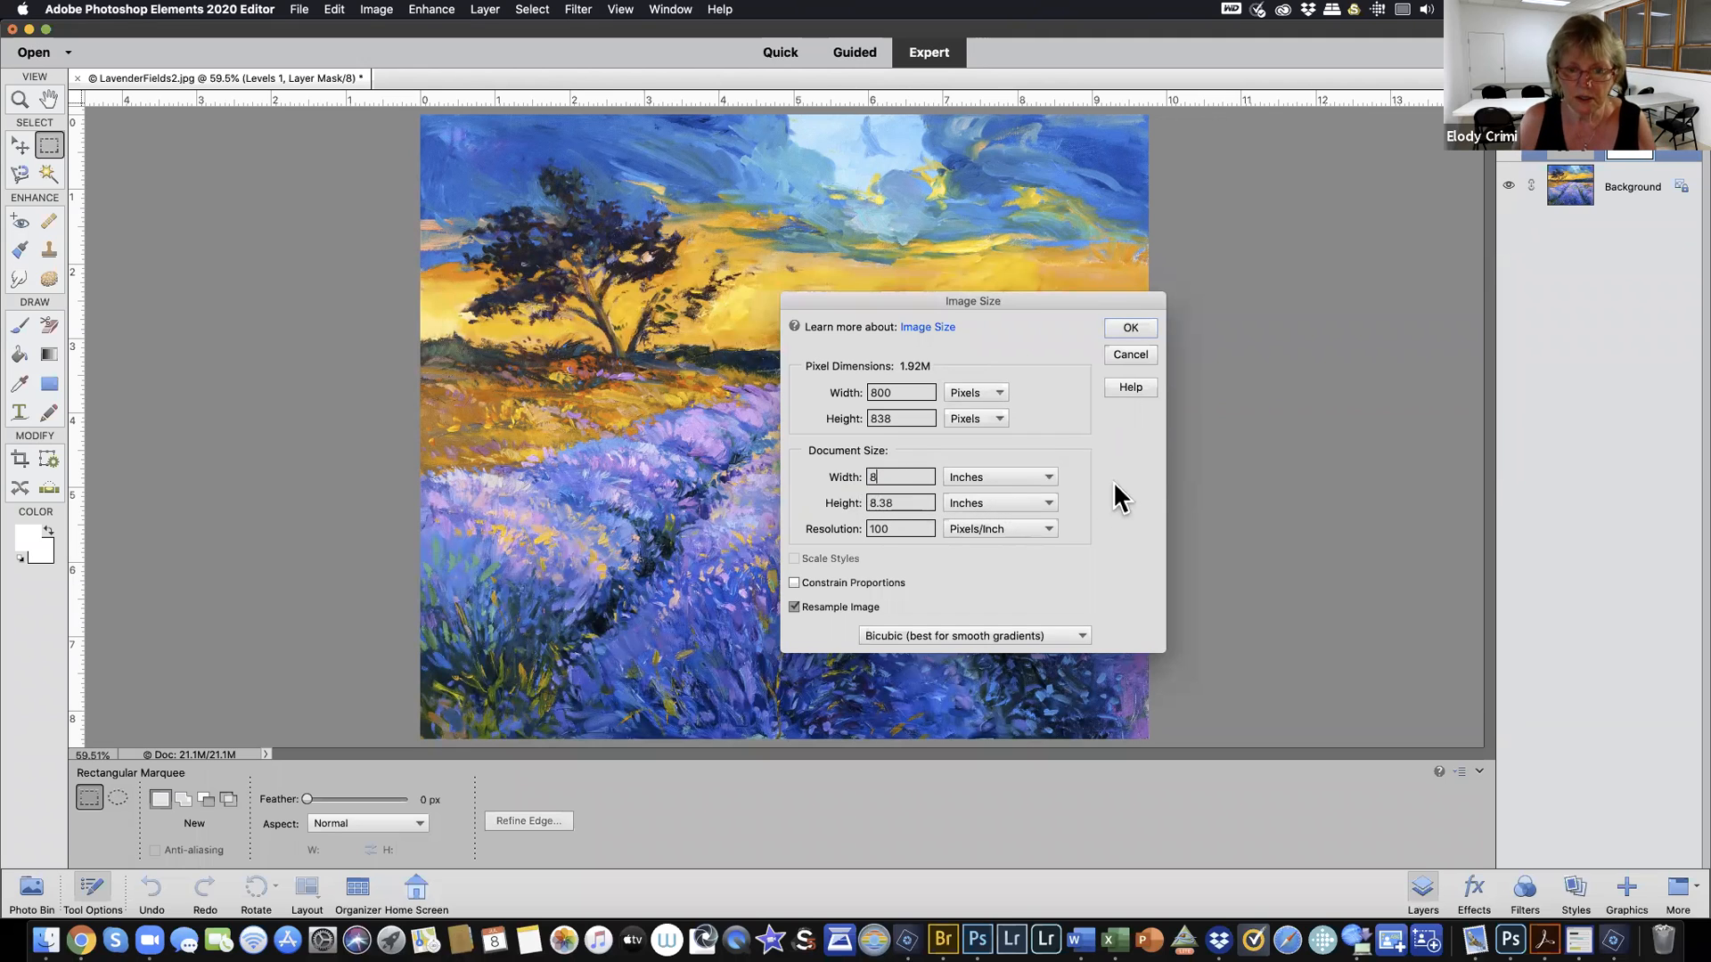
{"action": "left_click_drag", "start_coordinate": [890, 476], "coordinate": [840, 473]}
{"action": "type", "text": "7"}
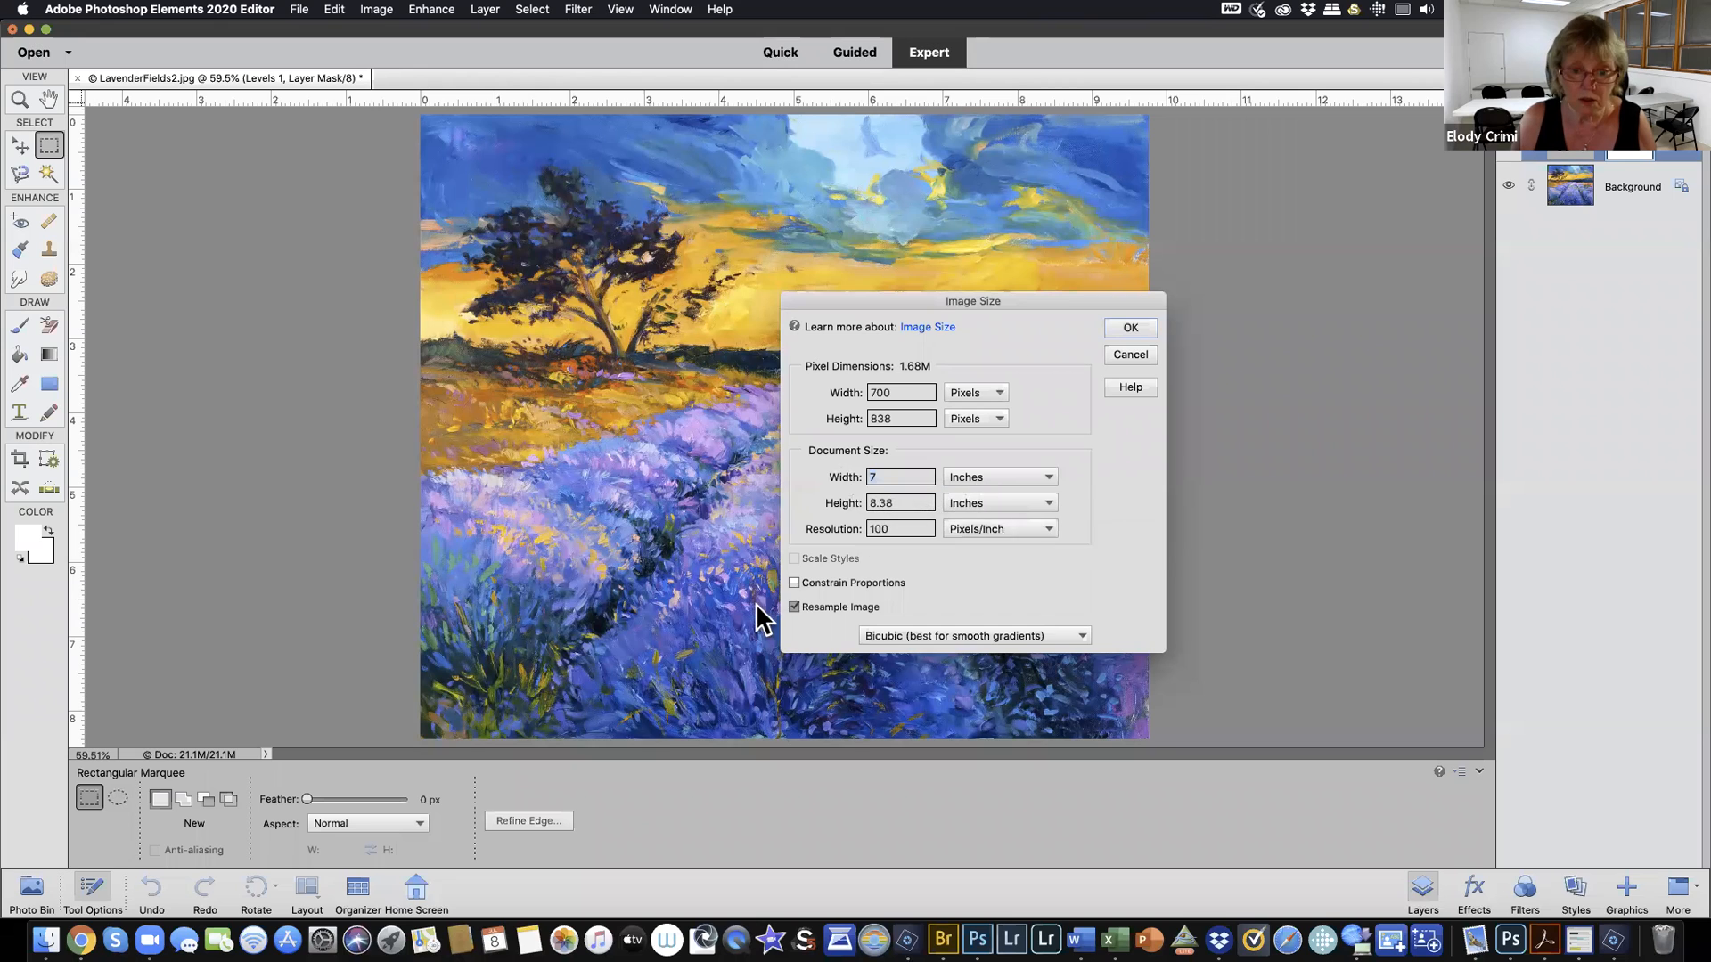
Resize the painting with constrained proportions to a document width of 6 inches at 100 pixels/inch, keeping Bicubic resampling
{"action": "left_click", "coordinate": [795, 583]}
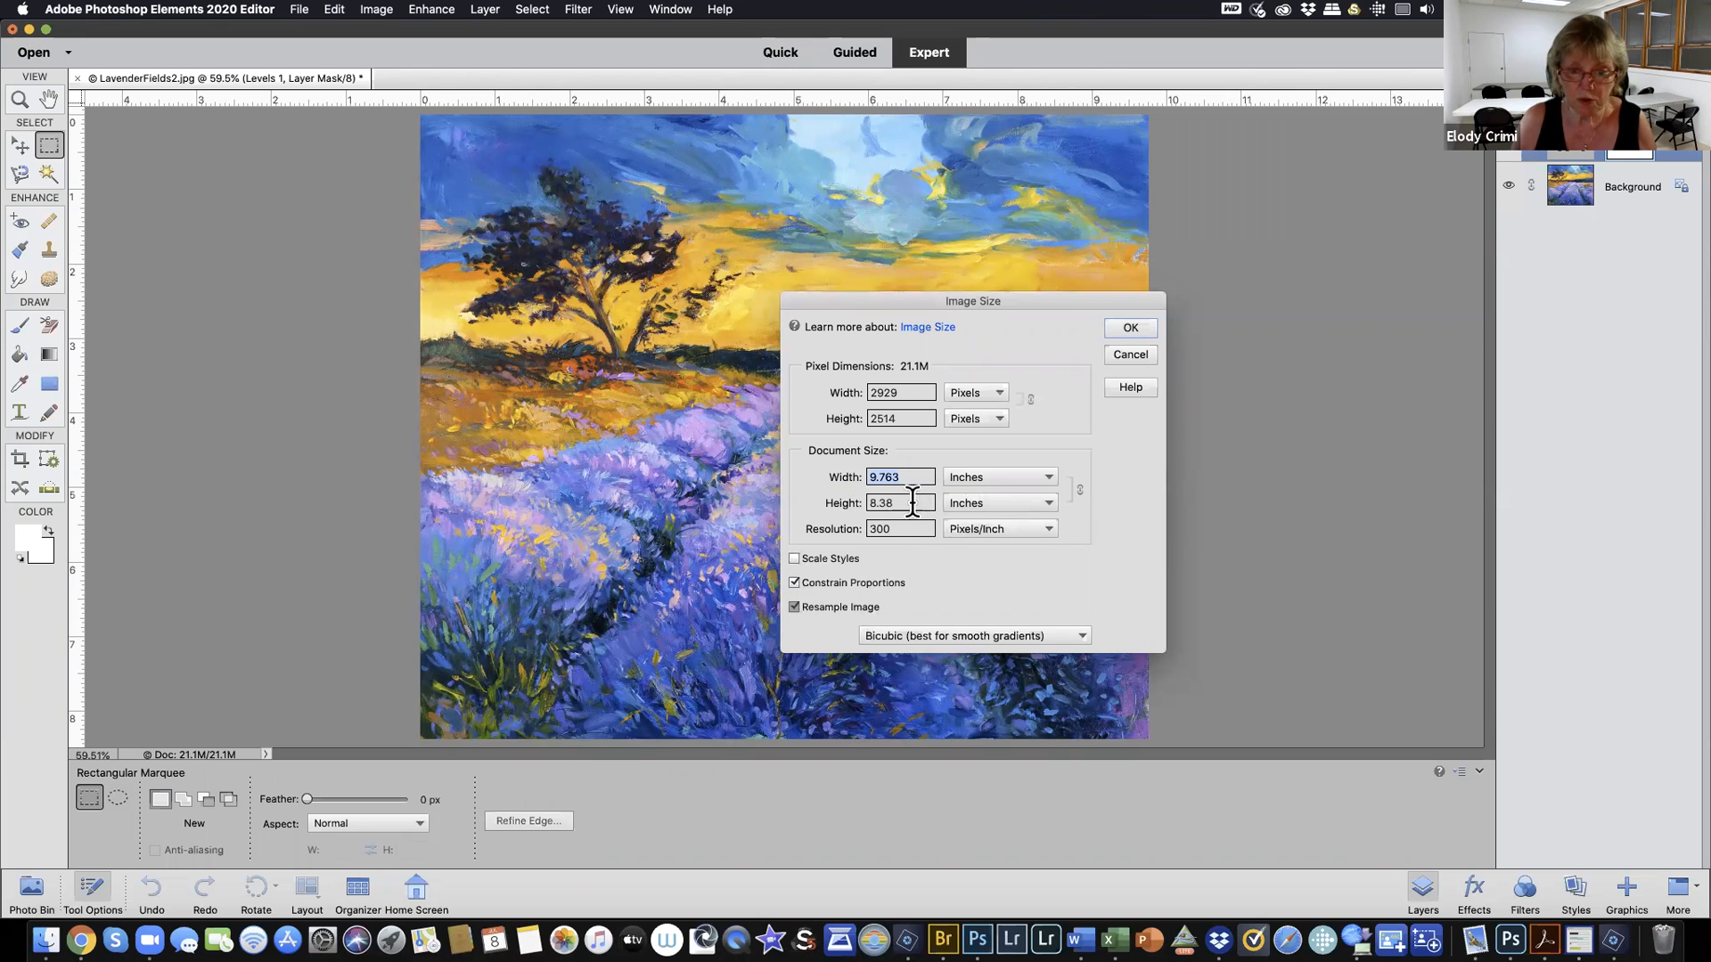
{"action": "type", "text": "8"}
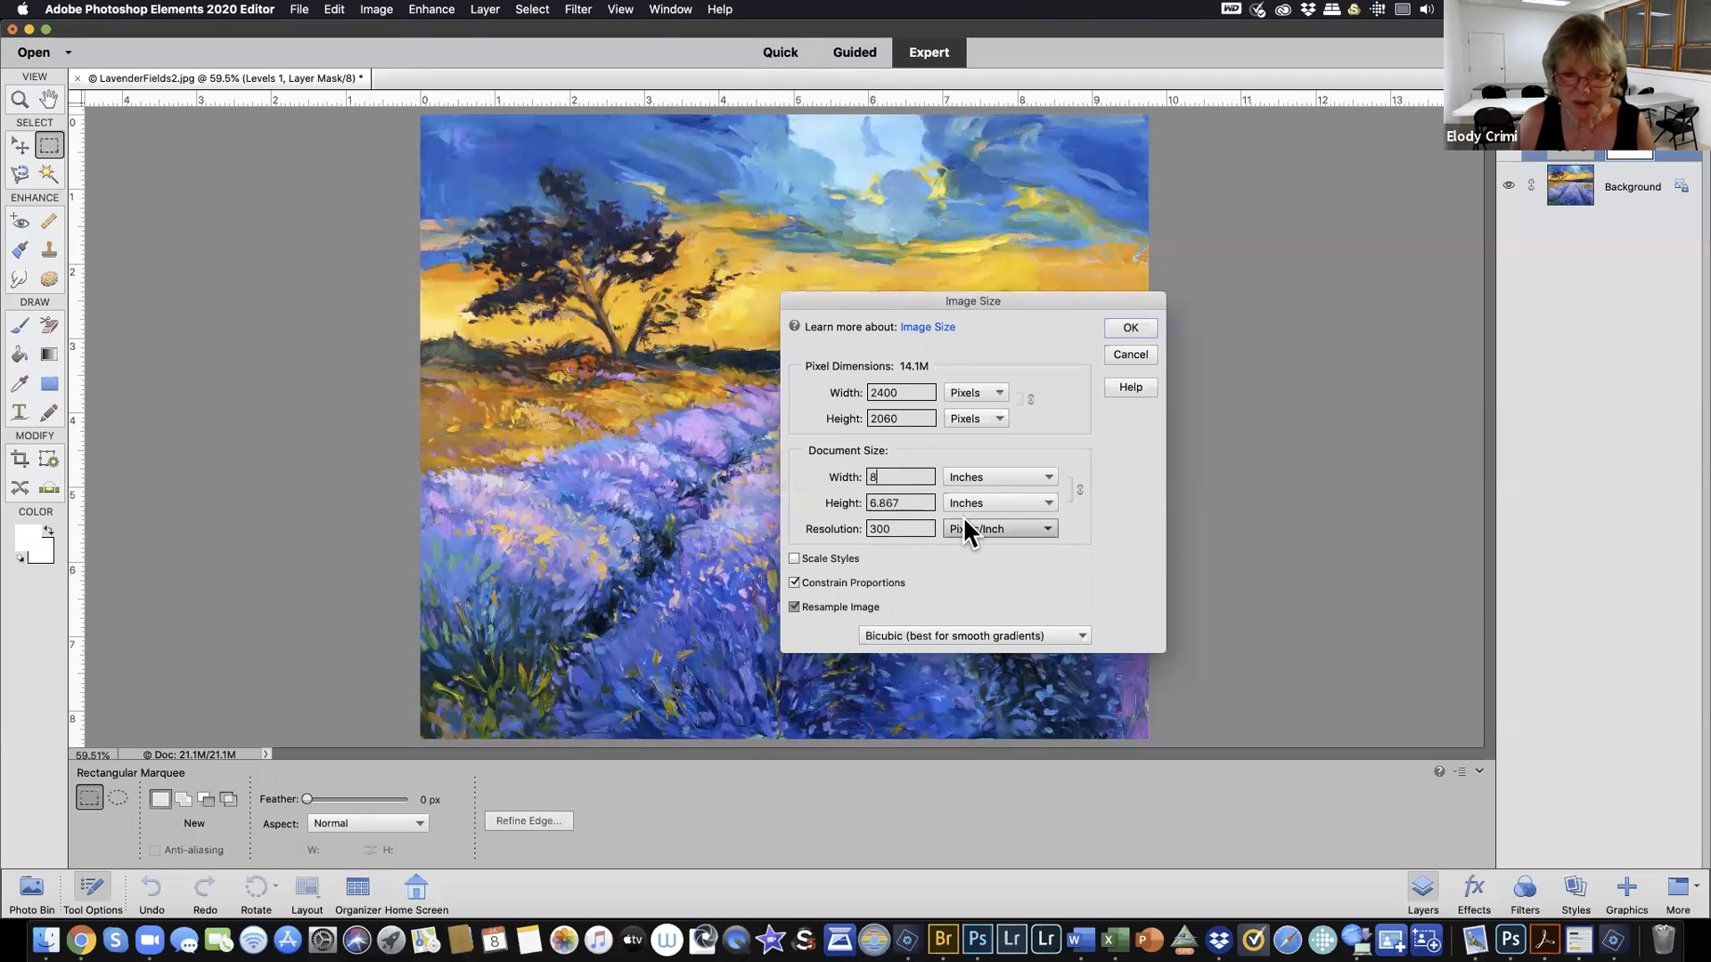
{"action": "double_click", "coordinate": [880, 530]}
{"action": "type", "text": "100"}
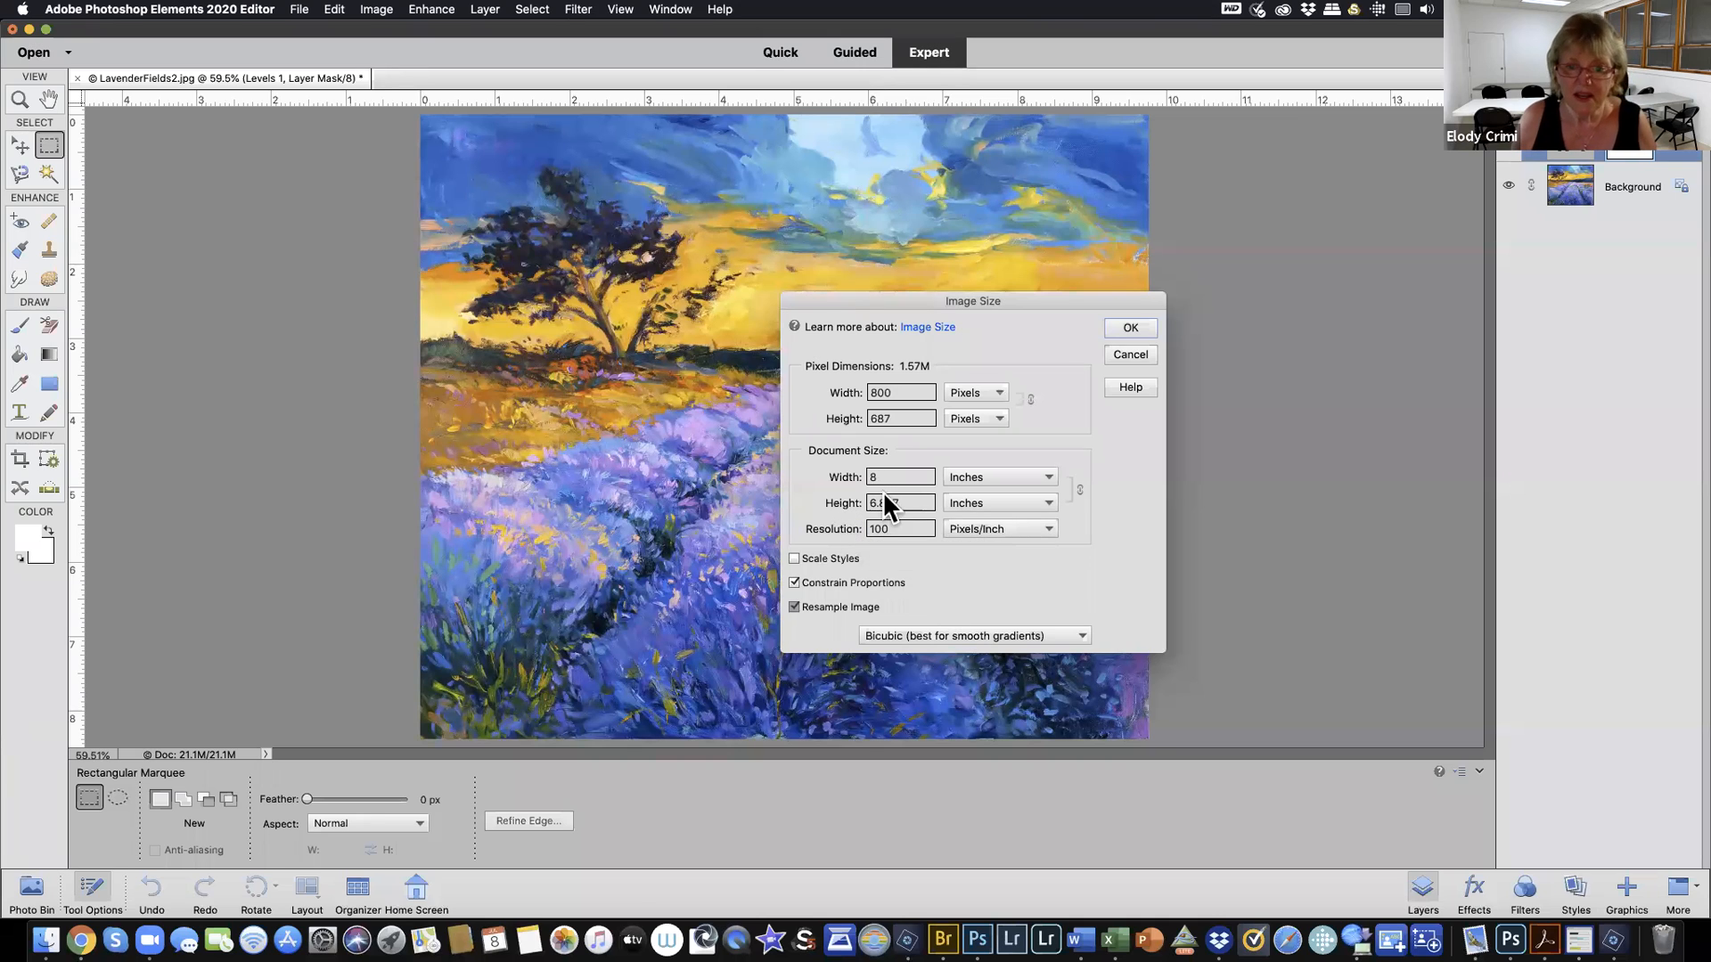
{"action": "type", "text": "7"}
{"action": "type", "text": "6"}
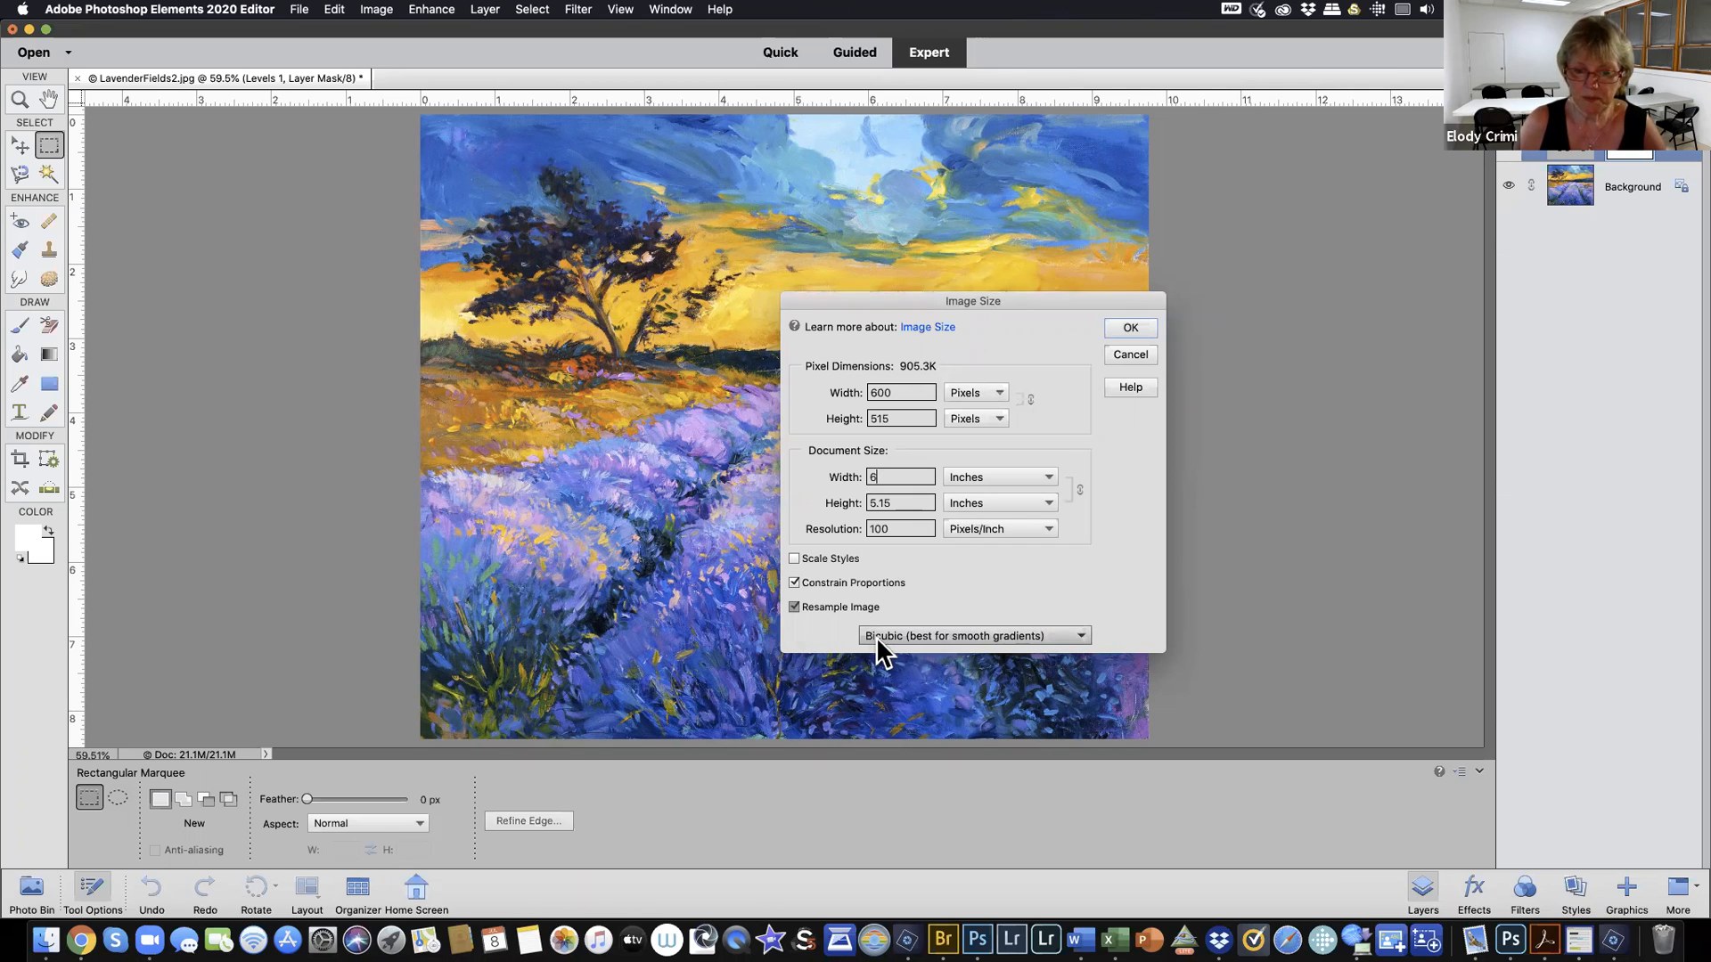
{"action": "left_click", "coordinate": [1086, 636]}
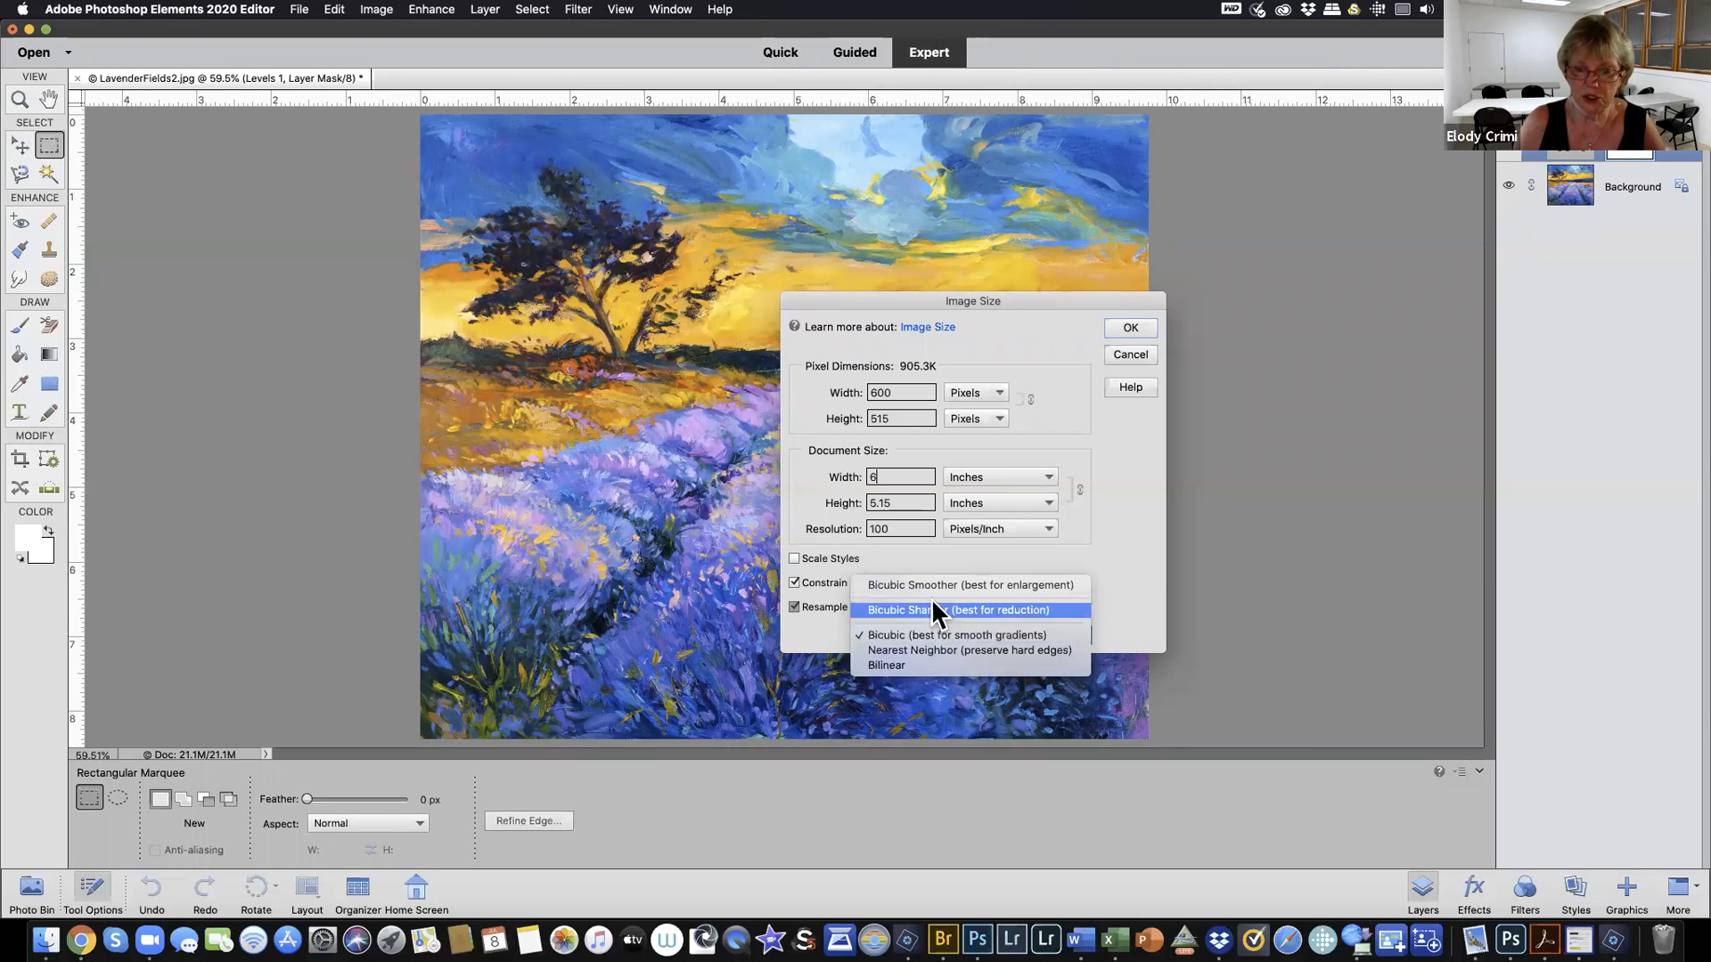
{"action": "left_click", "coordinate": [1136, 328]}
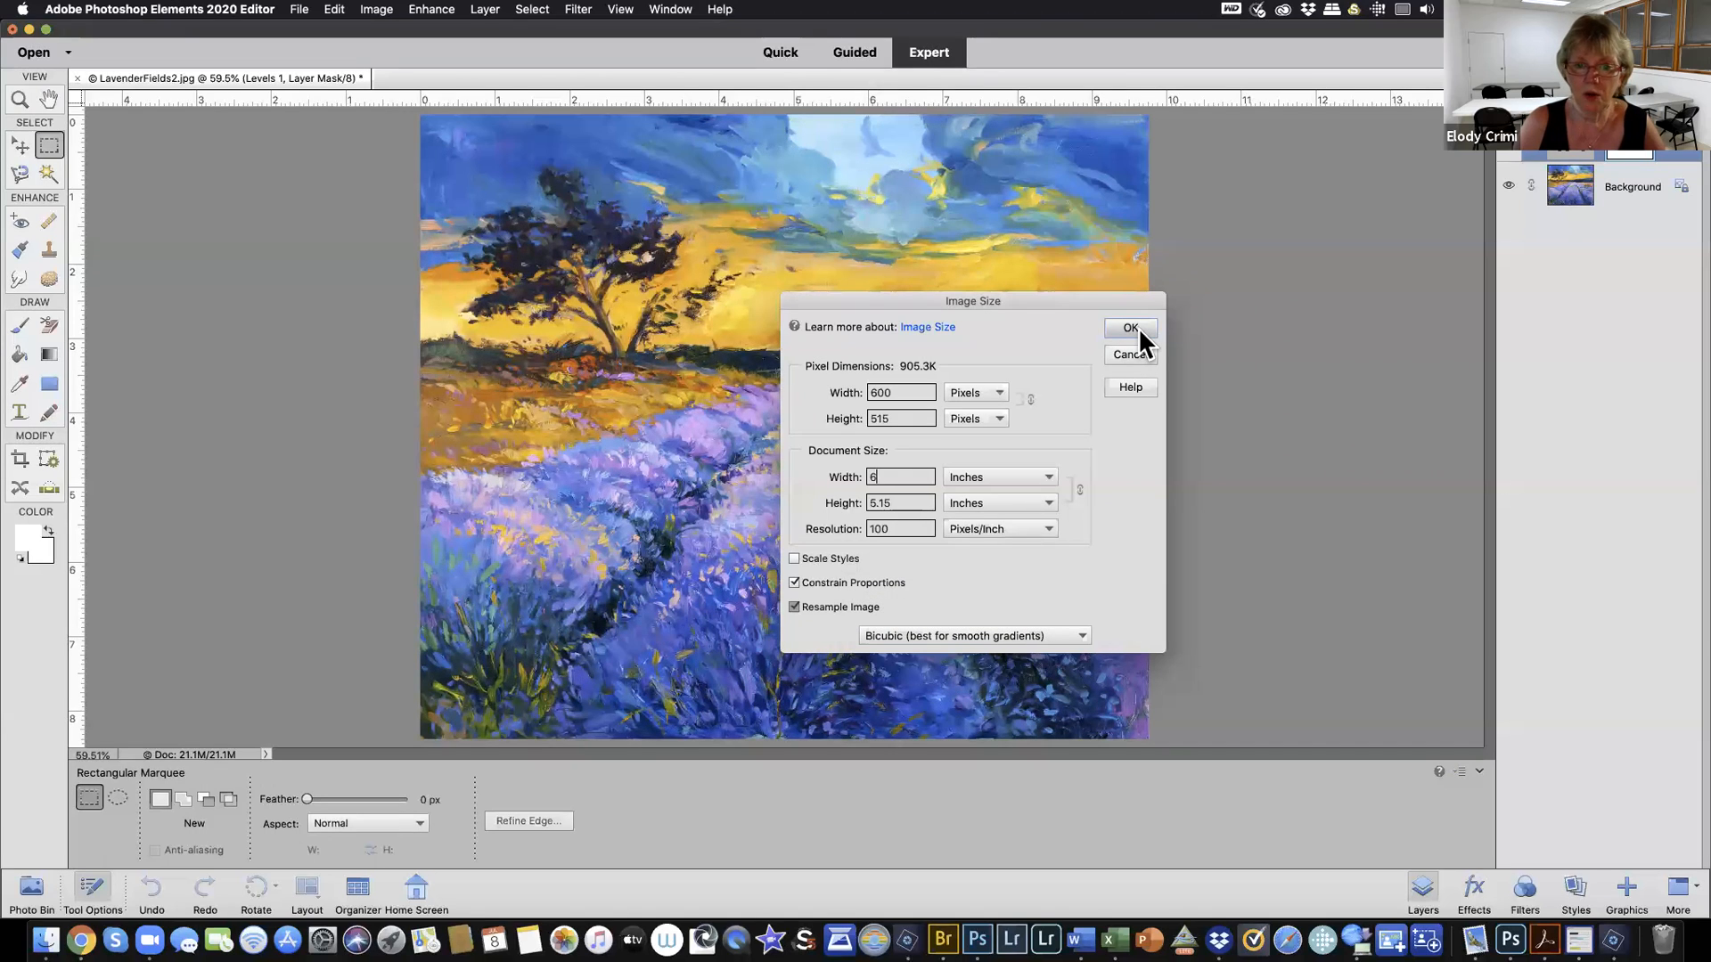
{"action": "left_click", "coordinate": [1136, 327]}
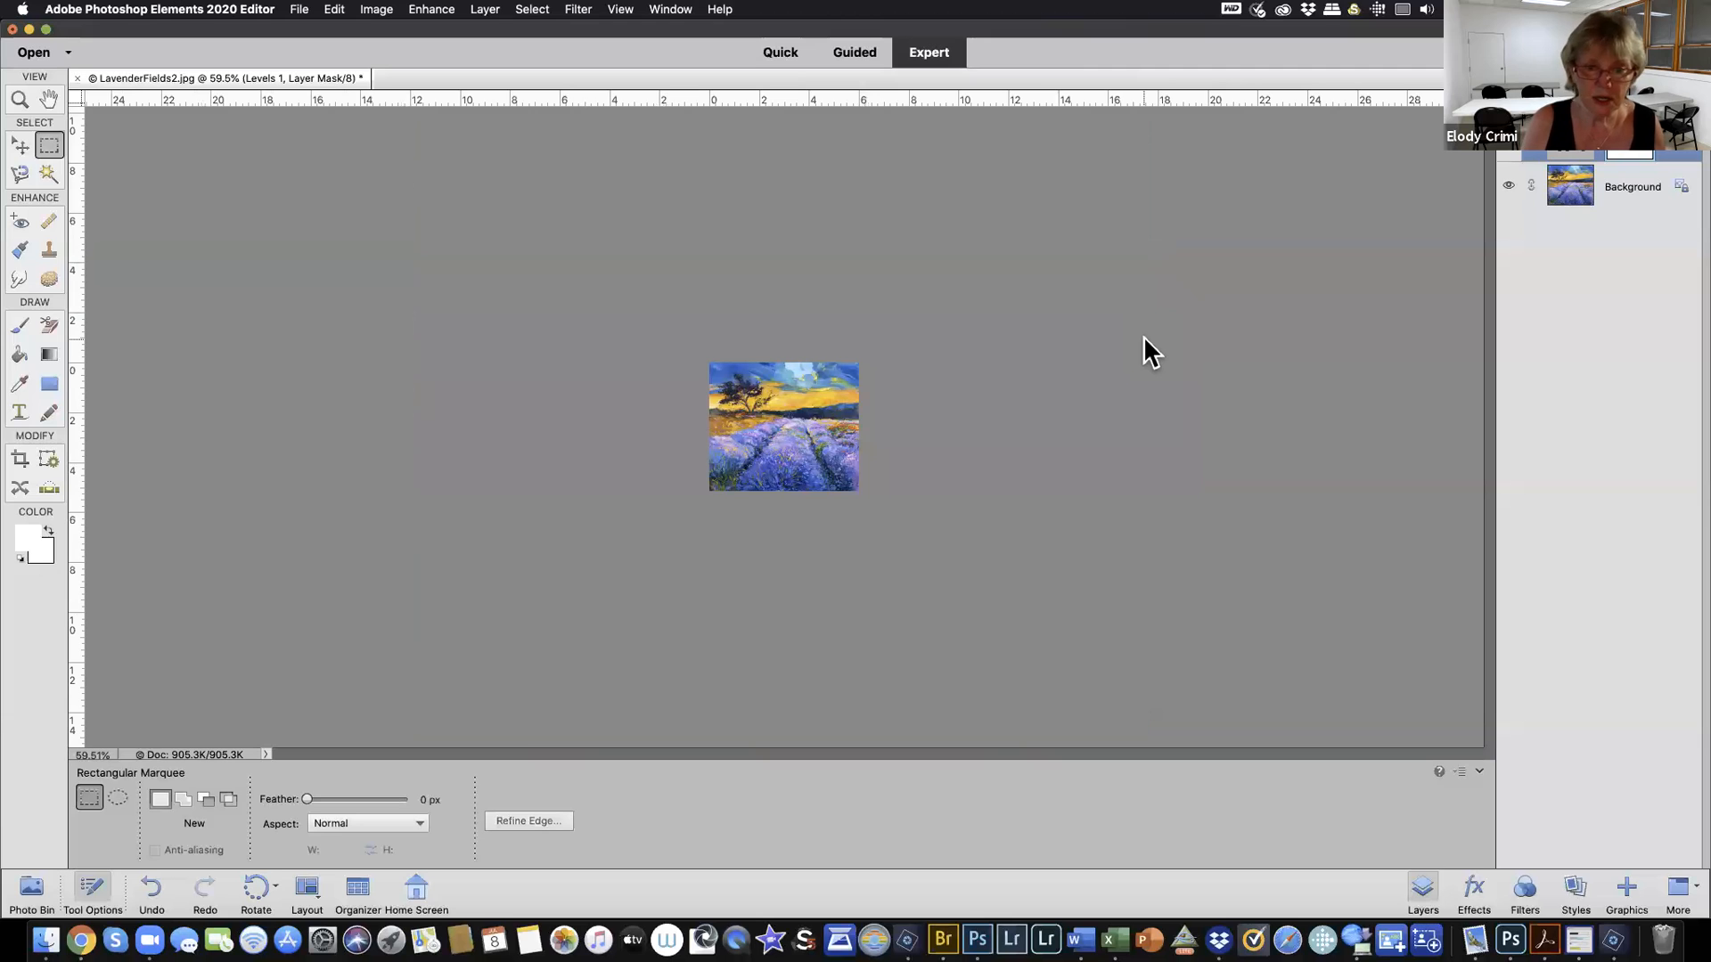
Reopen the Image Size settings for the resized painting, bring up their online help article in Chrome and move the dialog off the text
{"action": "key", "text": "super+equal"}
{"action": "key", "text": "super+equal"}
{"action": "key", "text": "super+equal"}
{"action": "key", "text": "super+equal"}
{"action": "key", "text": "super+minus"}
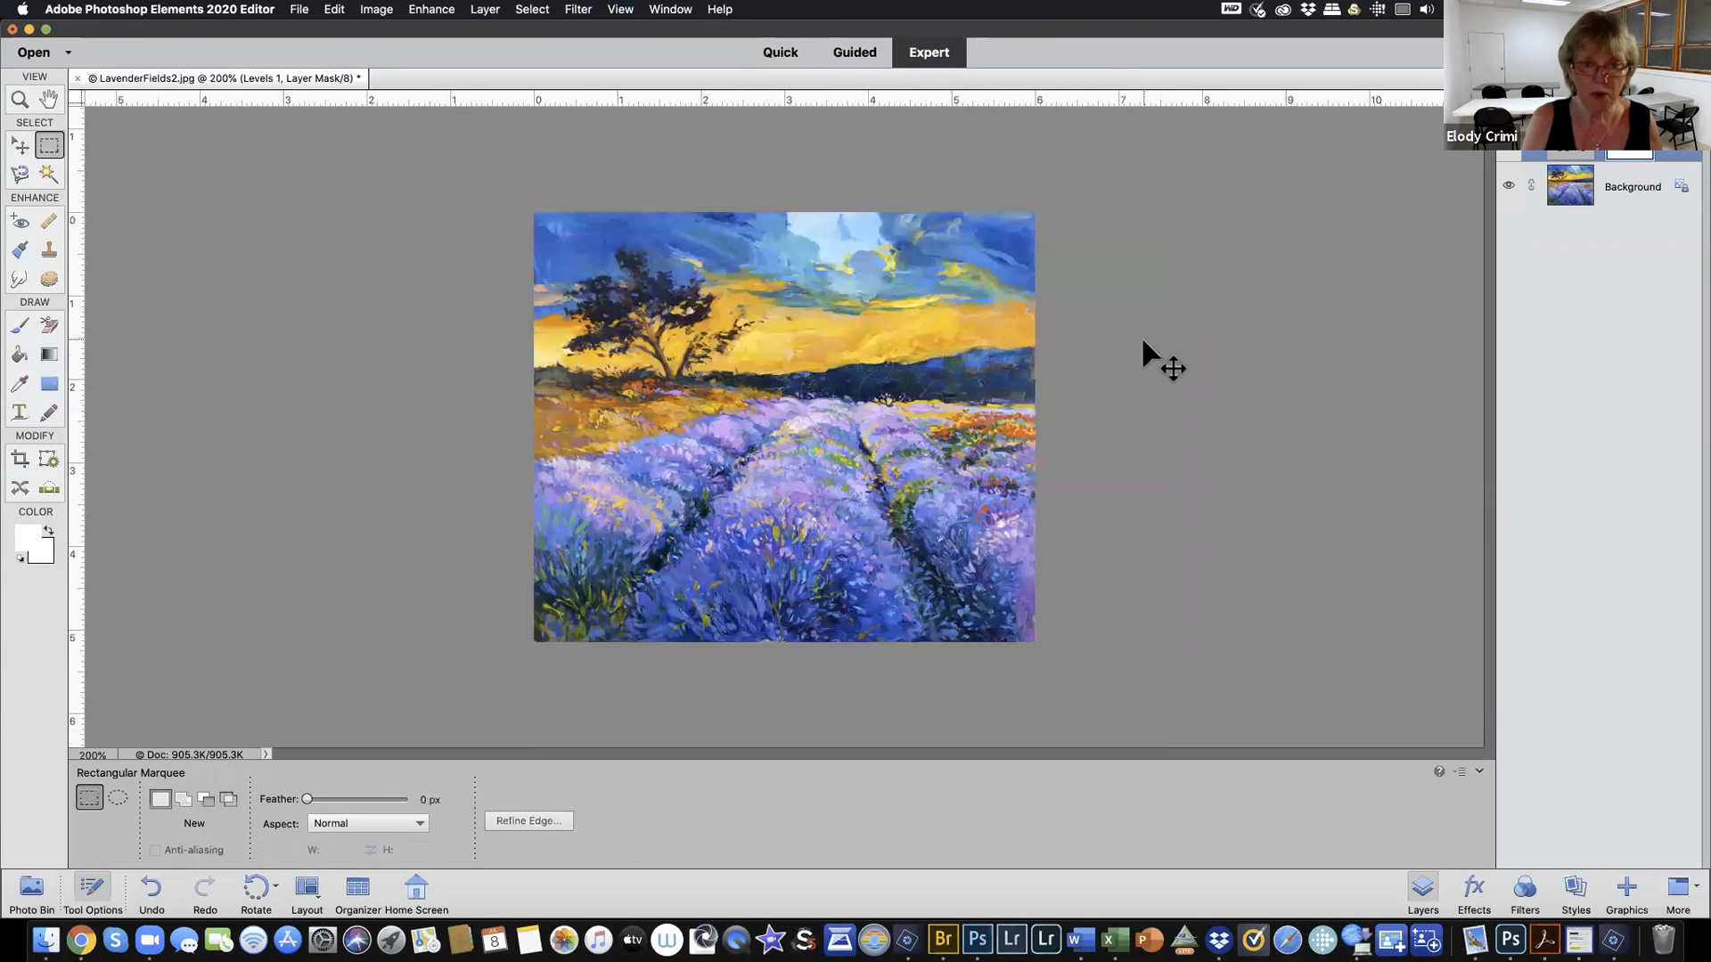
{"action": "left_click", "coordinate": [379, 12]}
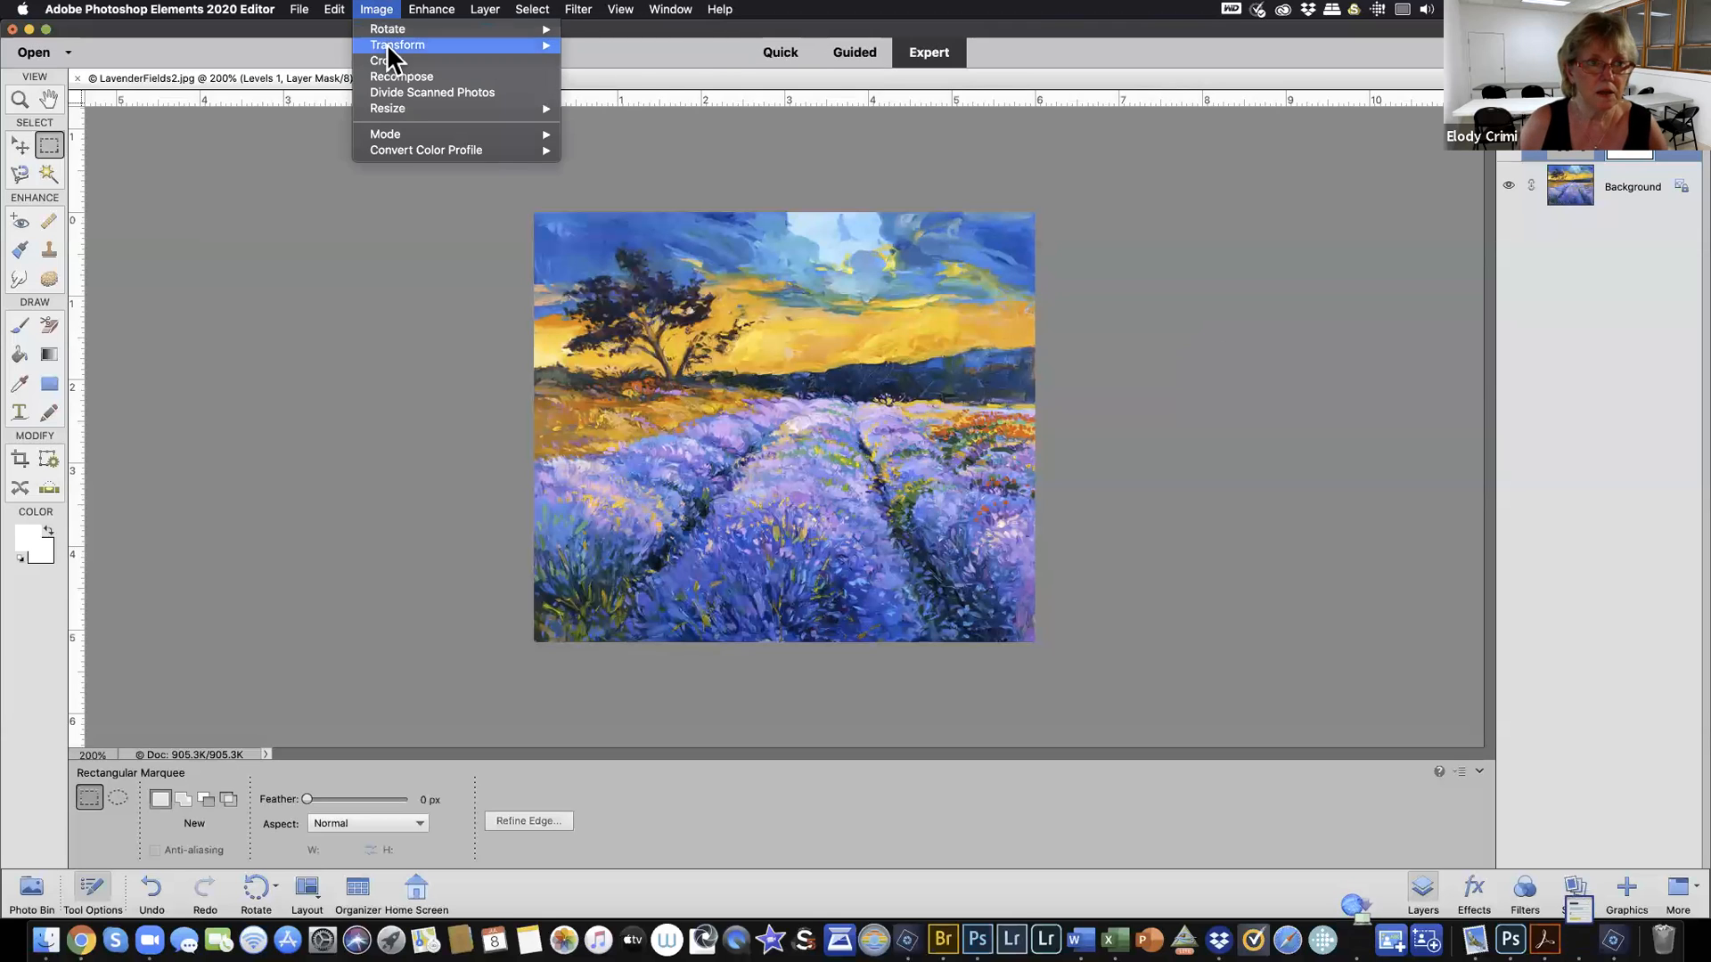
{"action": "mouse_move", "coordinate": [495, 111]}
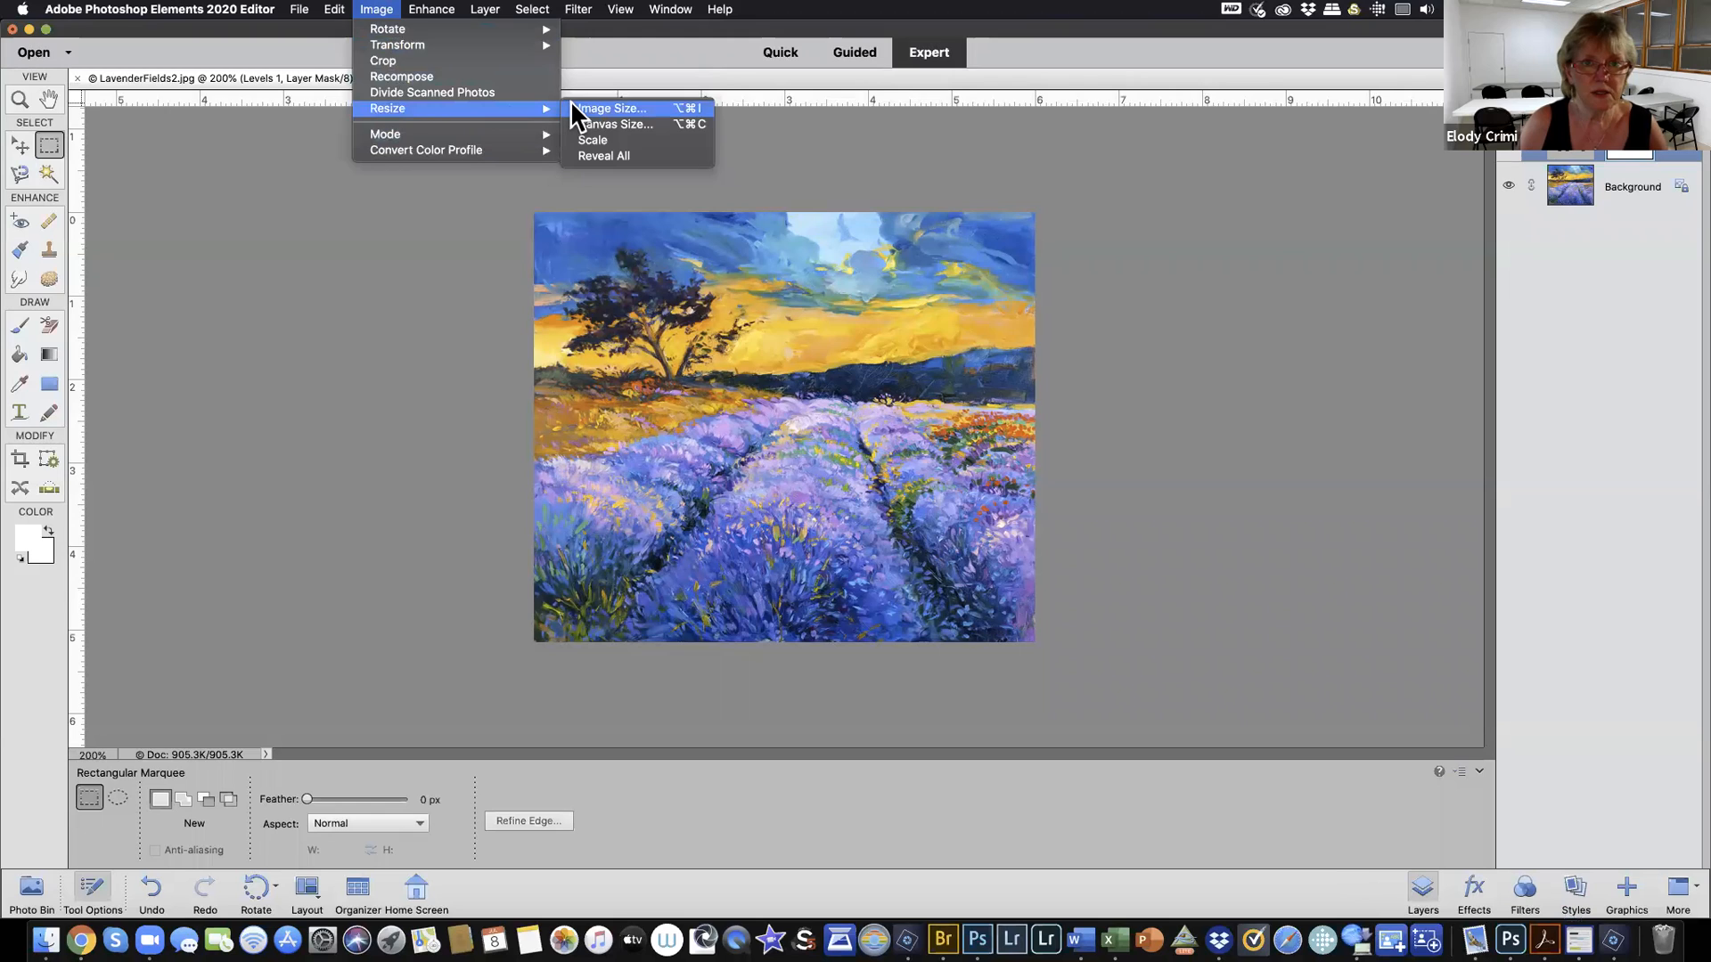
{"action": "left_click", "coordinate": [574, 107]}
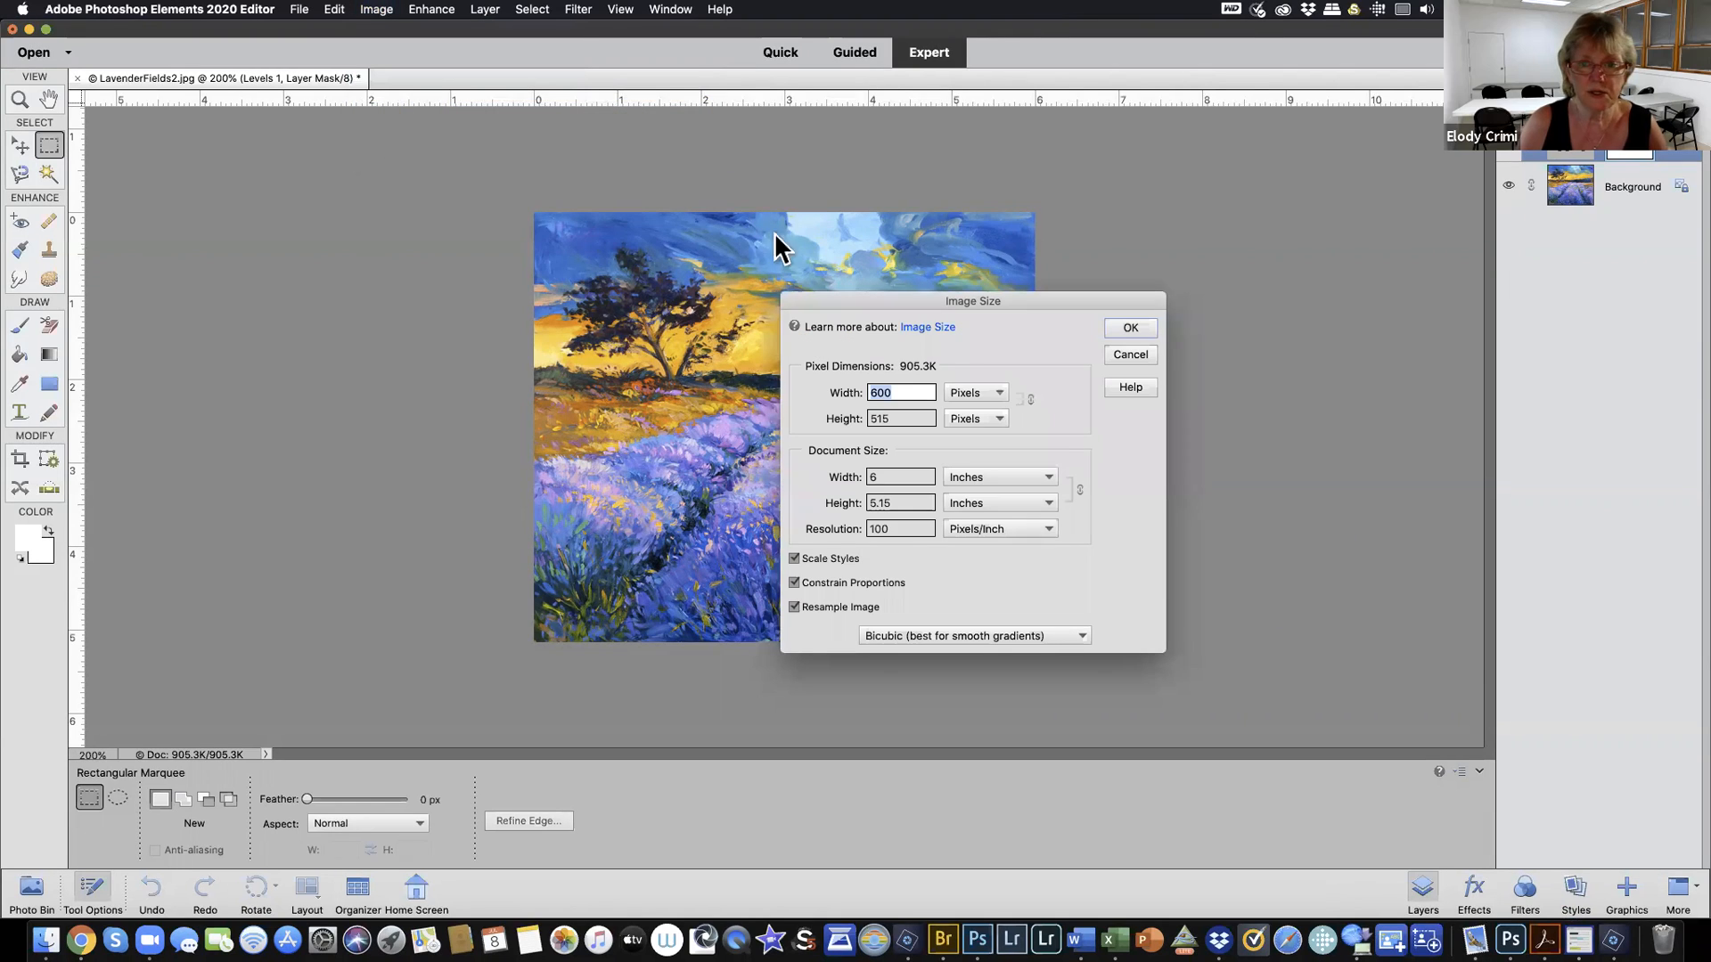
{"action": "left_click", "coordinate": [927, 328]}
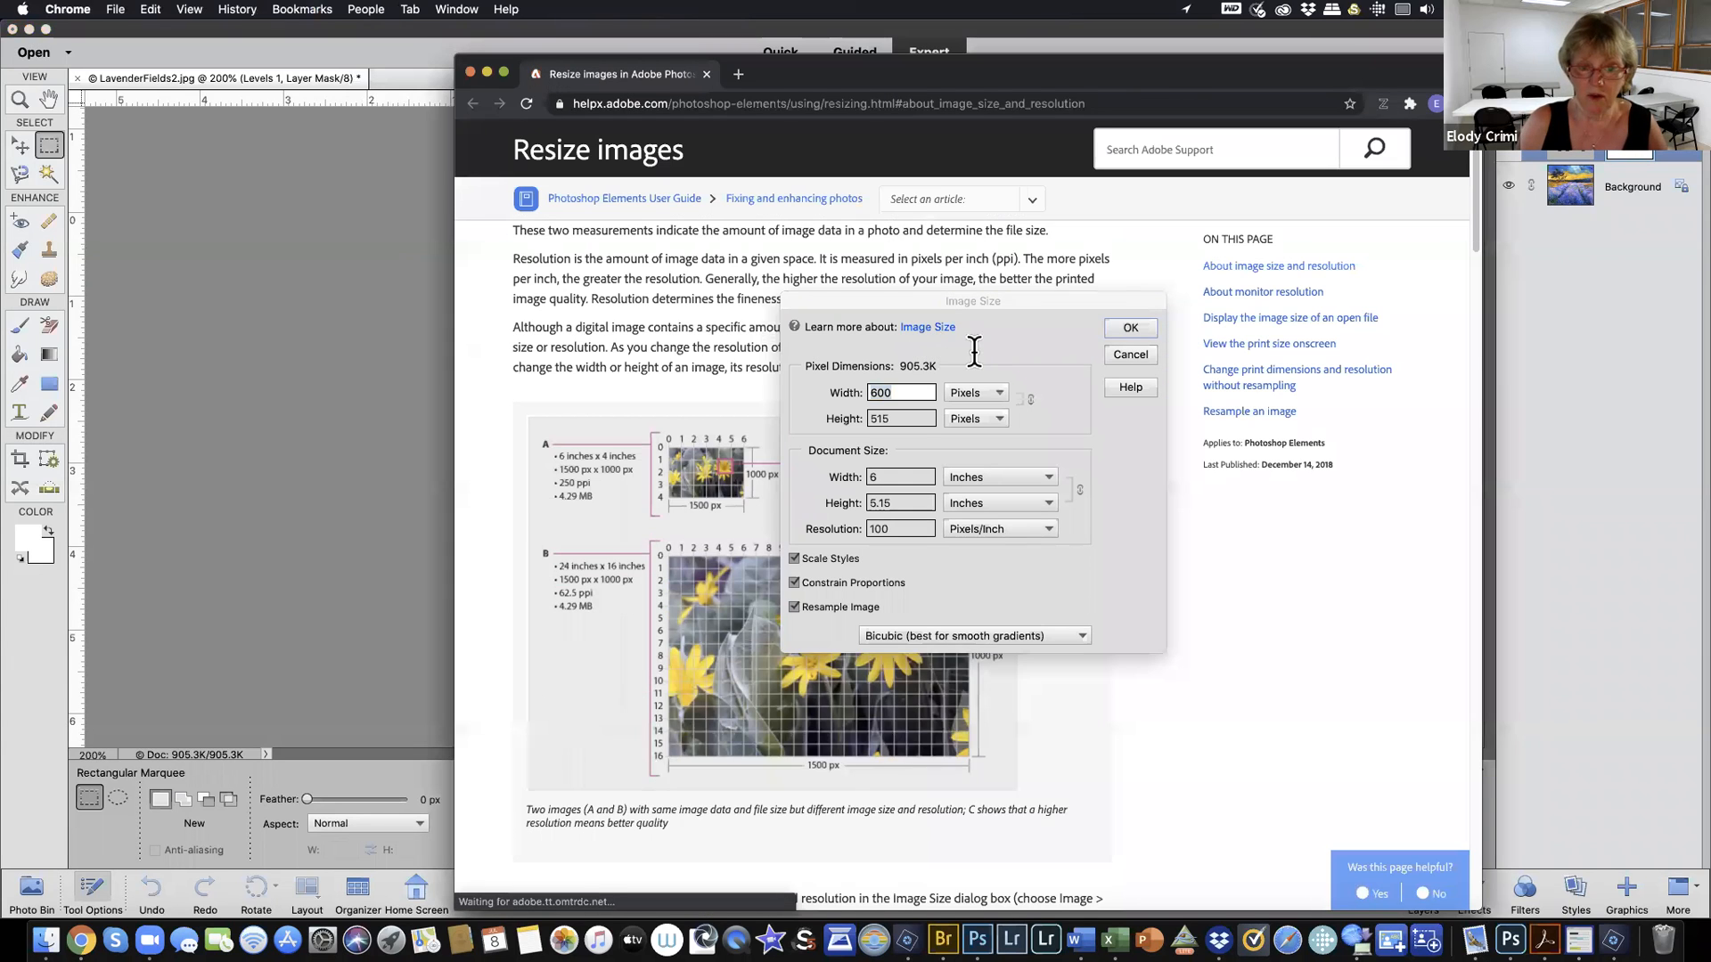
{"action": "left_click_drag", "start_coordinate": [1124, 306], "coordinate": [1438, 359]}
{"action": "left_click_drag", "start_coordinate": [1262, 360], "coordinate": [1425, 357]}
{"action": "left_click", "coordinate": [1440, 383]}
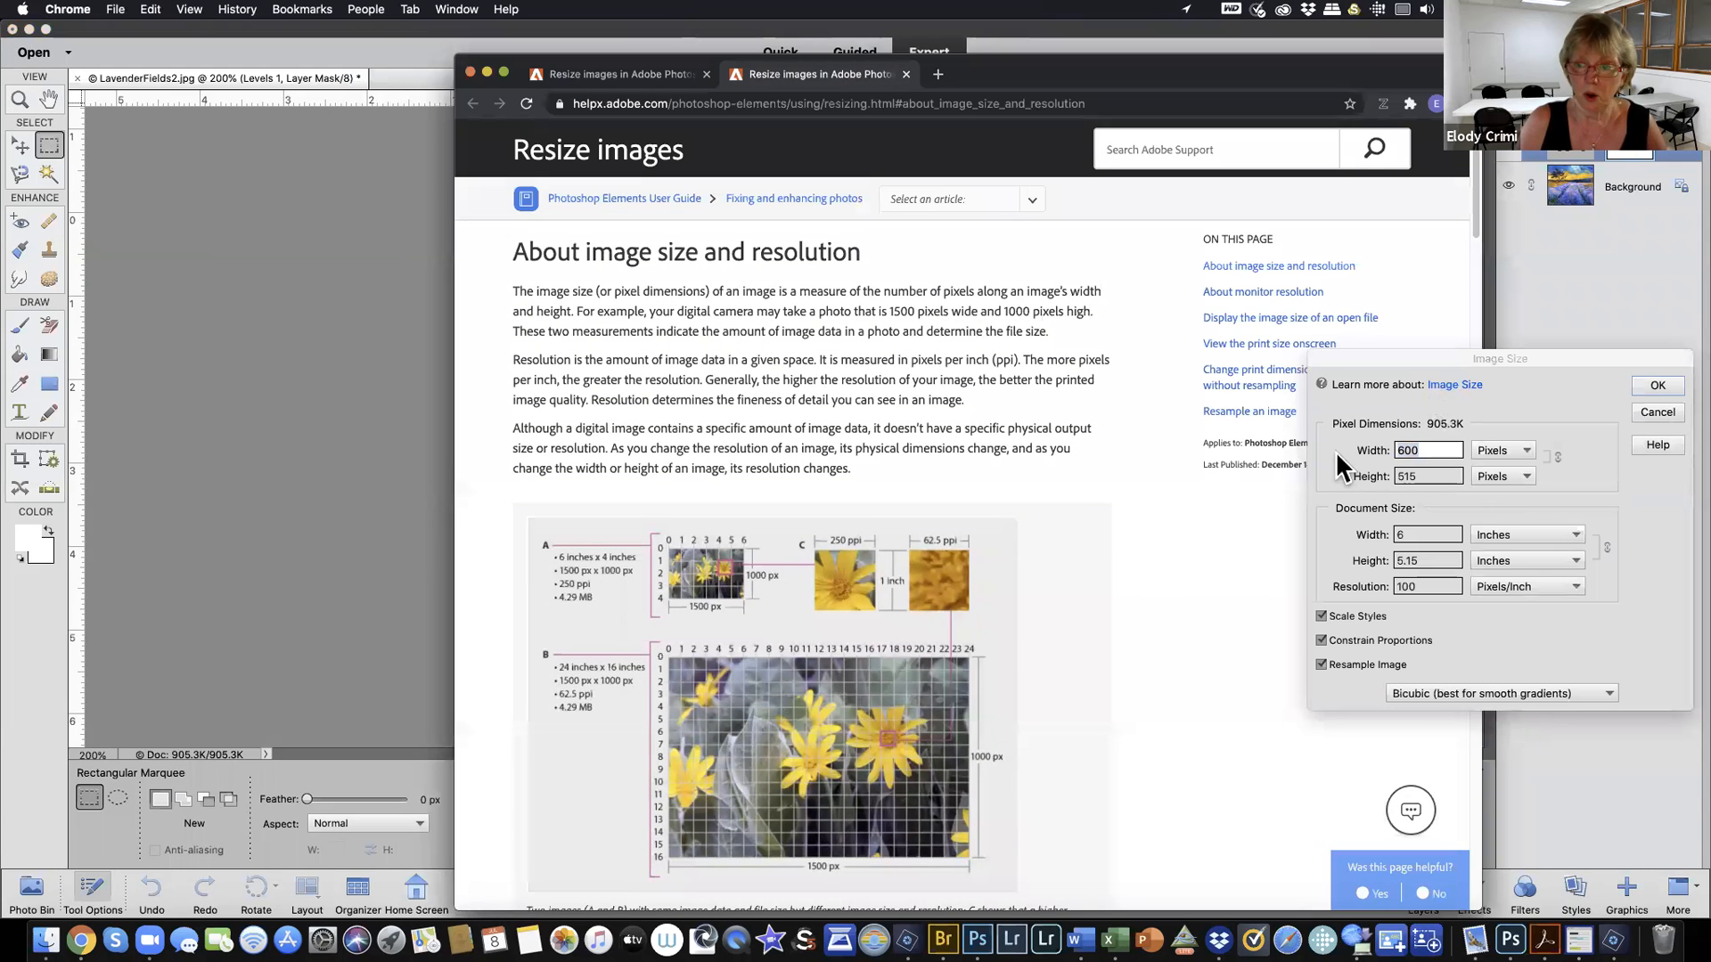
Examine the help article's explanation of resolution, constrained proportions and resampling methods, and cancel the Image Size dialog
{"action": "scroll", "coordinate": [1201, 558], "scroll_direction": "down", "scroll_amount": 5}
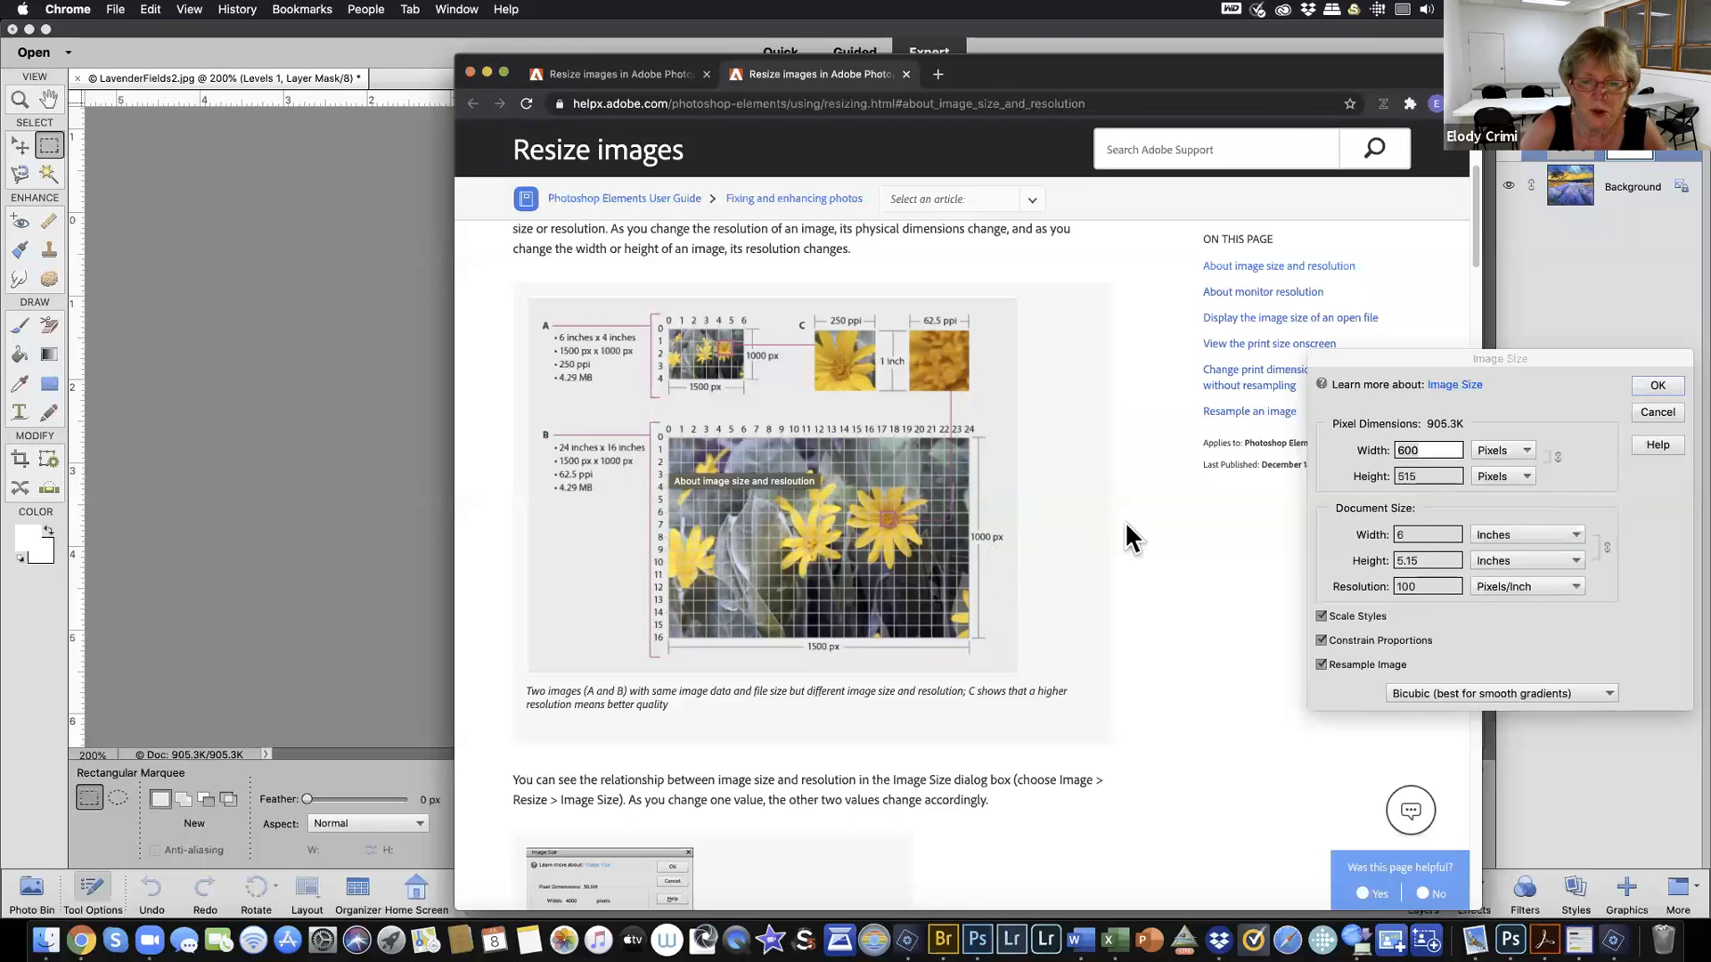
{"action": "scroll", "coordinate": [1152, 497], "scroll_direction": "down", "scroll_amount": 5}
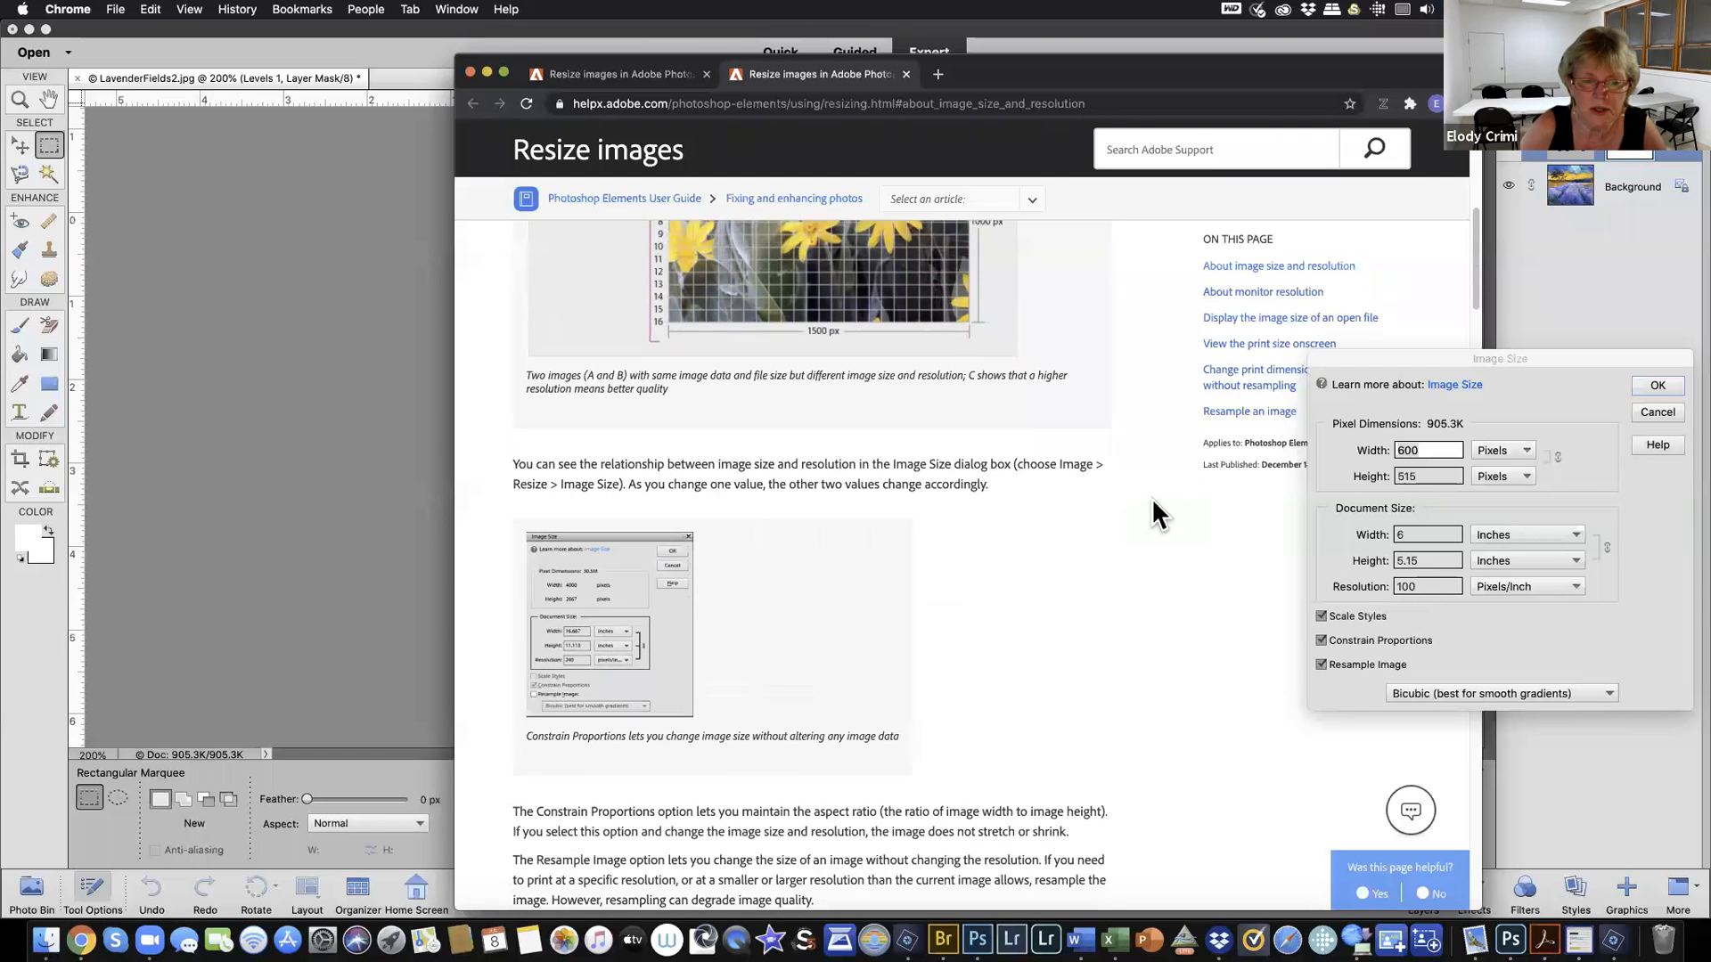
{"action": "scroll", "coordinate": [1151, 498], "scroll_direction": "down", "scroll_amount": 9}
{"action": "scroll", "coordinate": [1154, 514], "scroll_direction": "down", "scroll_amount": 11}
{"action": "scroll", "coordinate": [1154, 514], "scroll_direction": "down", "scroll_amount": 6}
{"action": "scroll", "coordinate": [1153, 514], "scroll_direction": "down", "scroll_amount": 9}
{"action": "scroll", "coordinate": [1154, 514], "scroll_direction": "down", "scroll_amount": 11}
{"action": "scroll", "coordinate": [1152, 497], "scroll_direction": "down", "scroll_amount": 3}
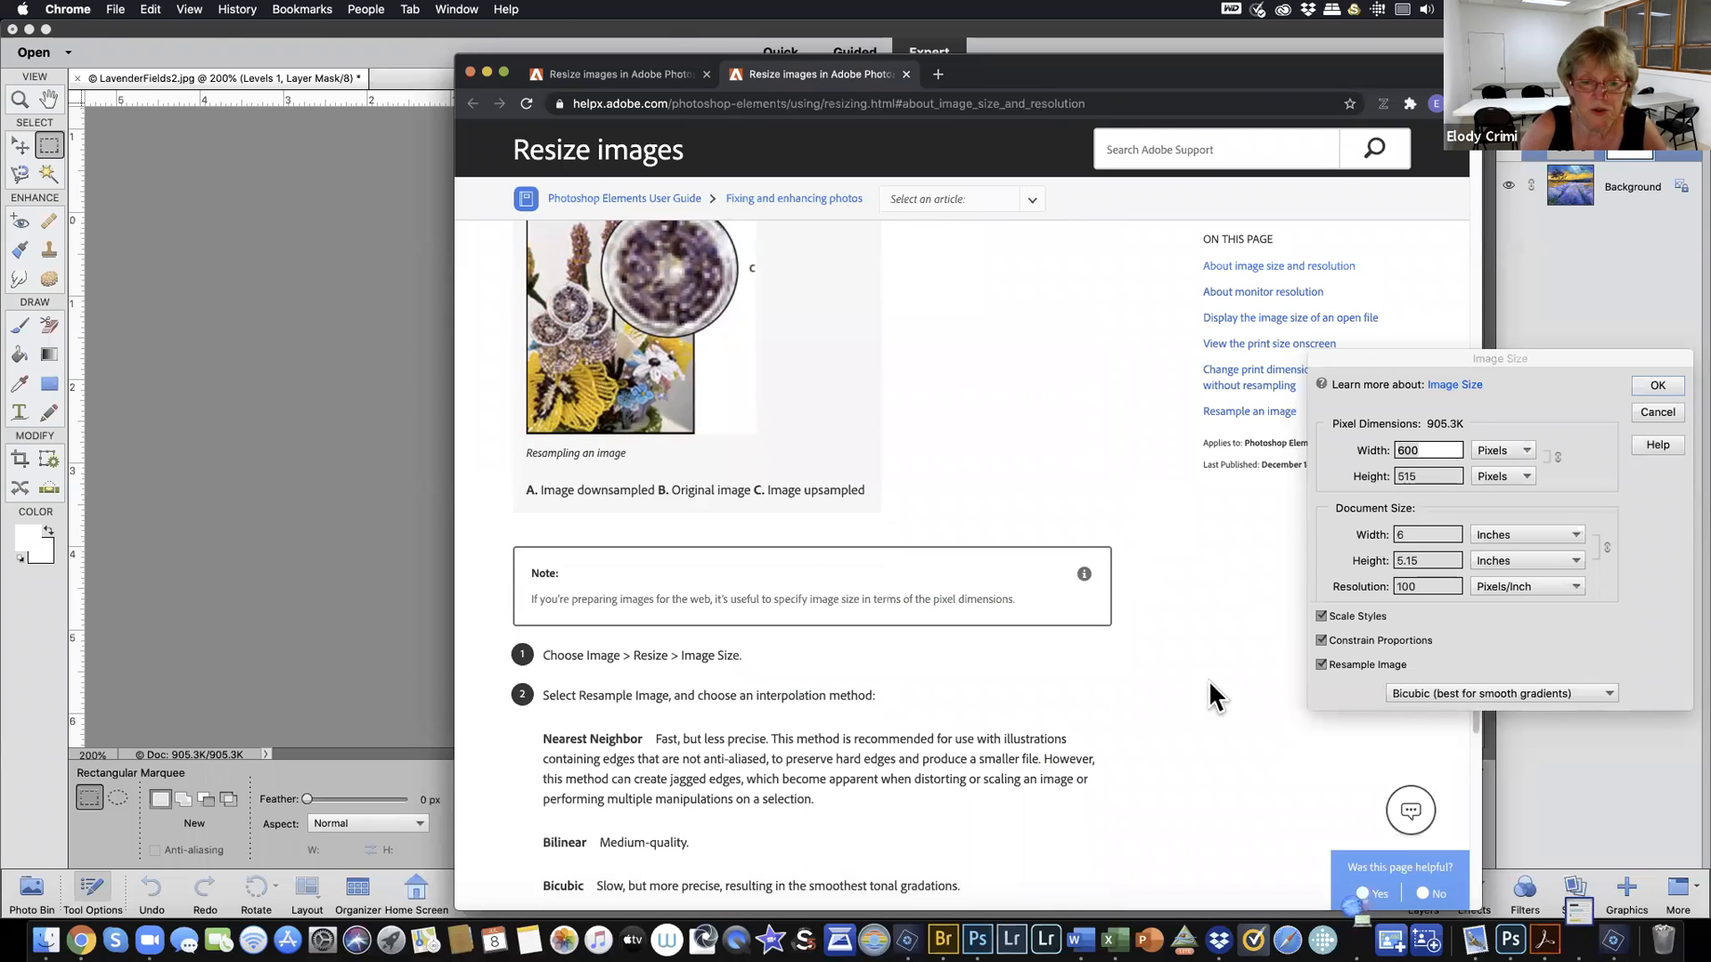
{"action": "scroll", "coordinate": [1208, 681], "scroll_direction": "down", "scroll_amount": 1}
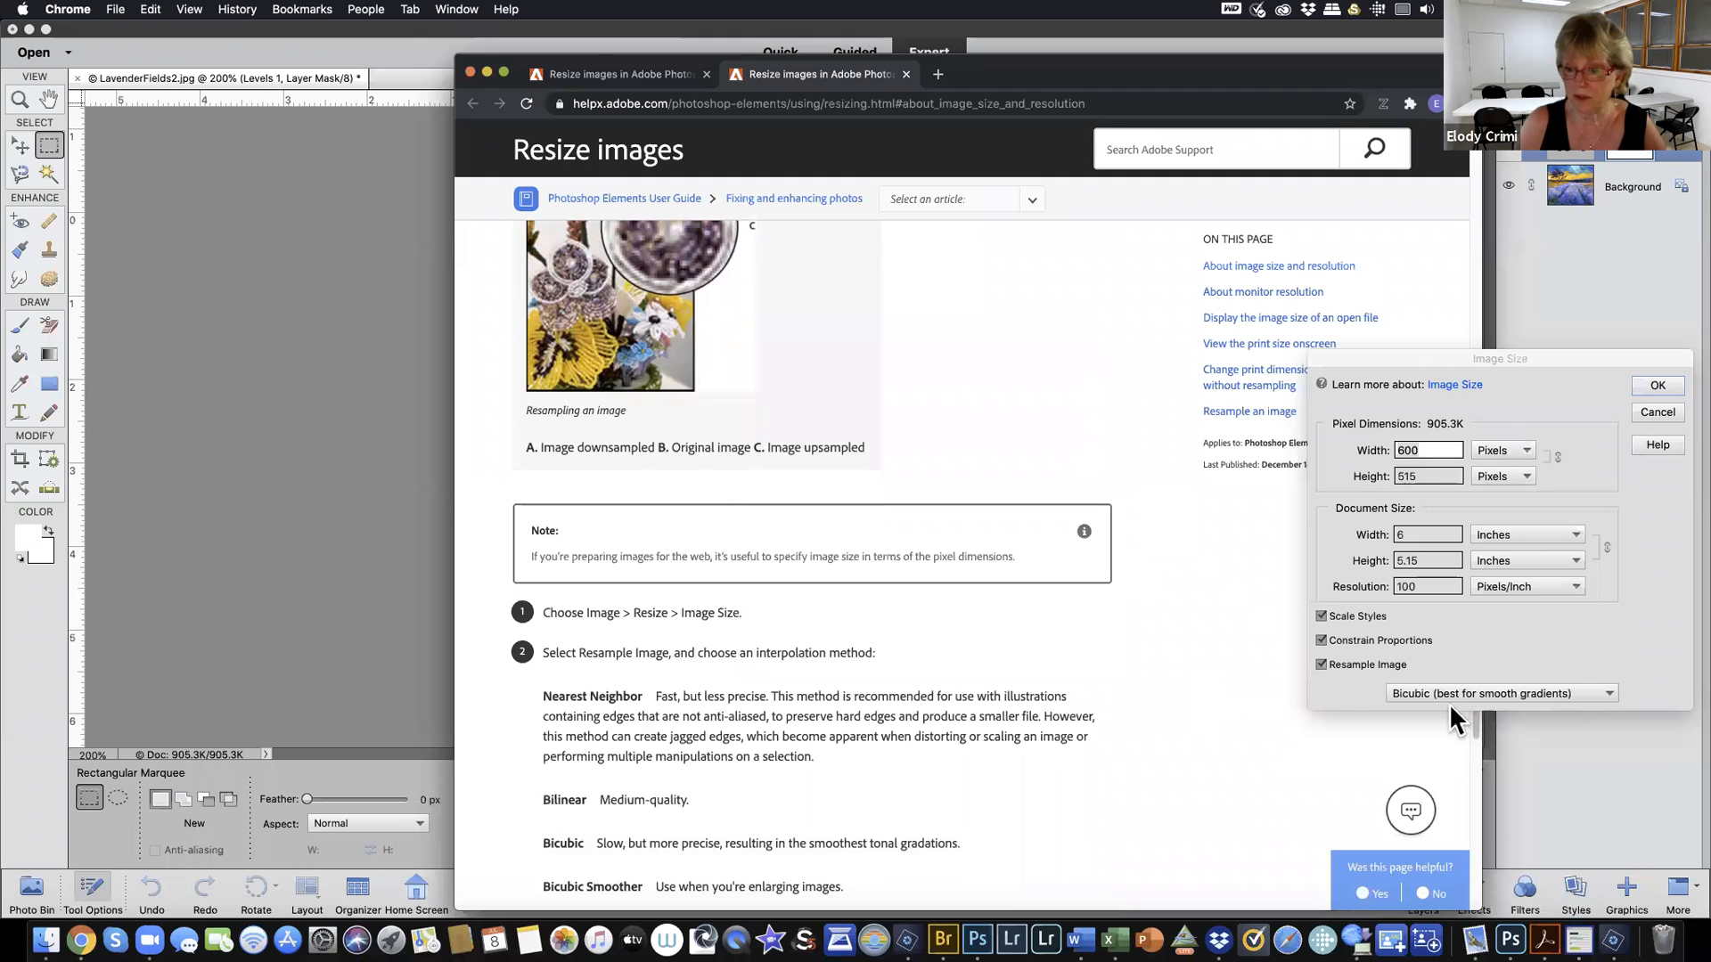
{"action": "left_click", "coordinate": [1659, 411]}
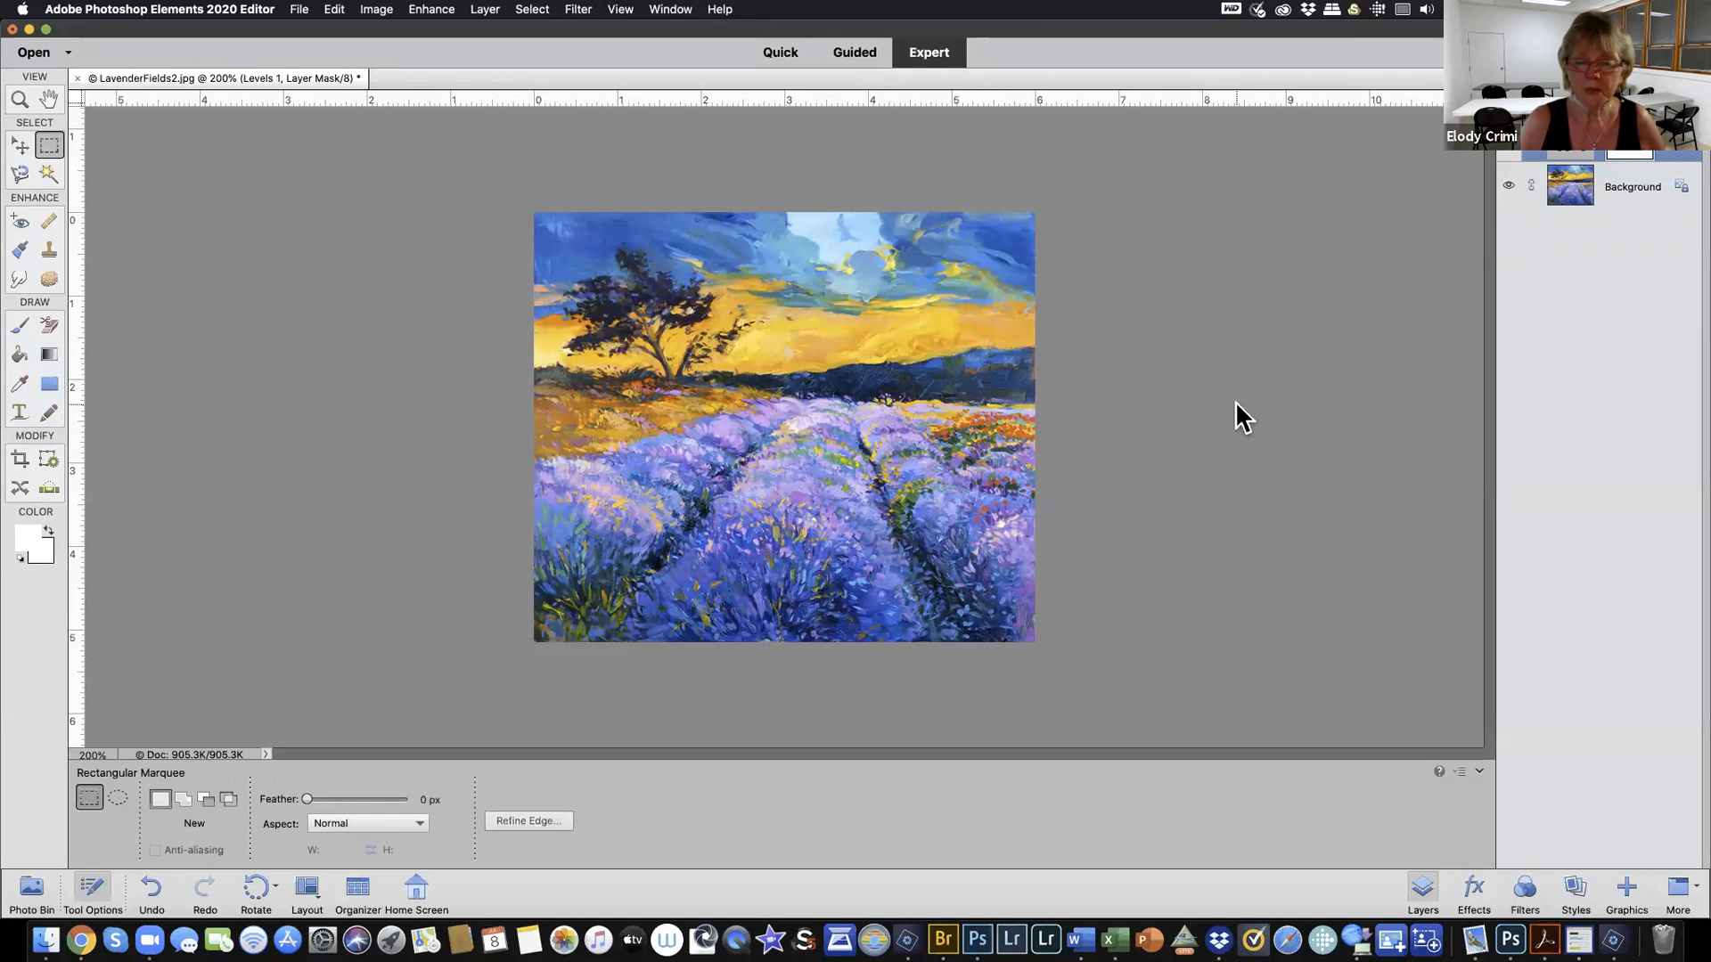
Sharpen the Background layer with Adjust Sharpness at 100% amount and 1.2 px radius, removing Gaussian Blur
{"action": "left_click", "coordinate": [1622, 200]}
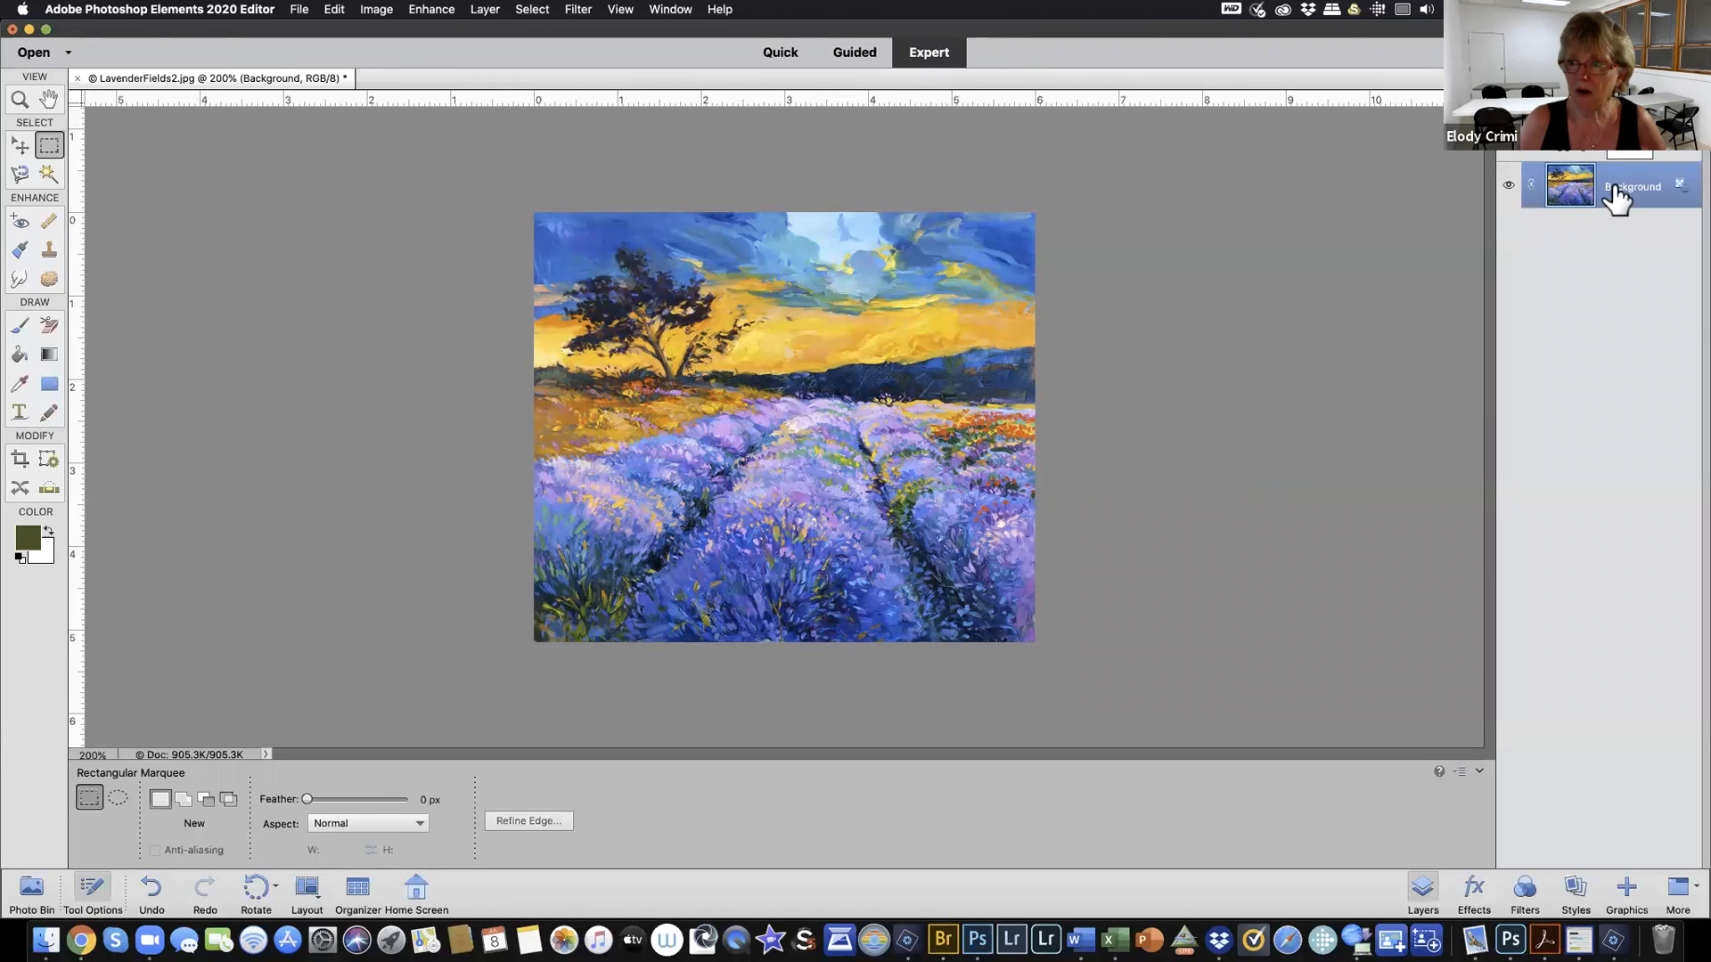
{"action": "left_click", "coordinate": [1665, 156]}
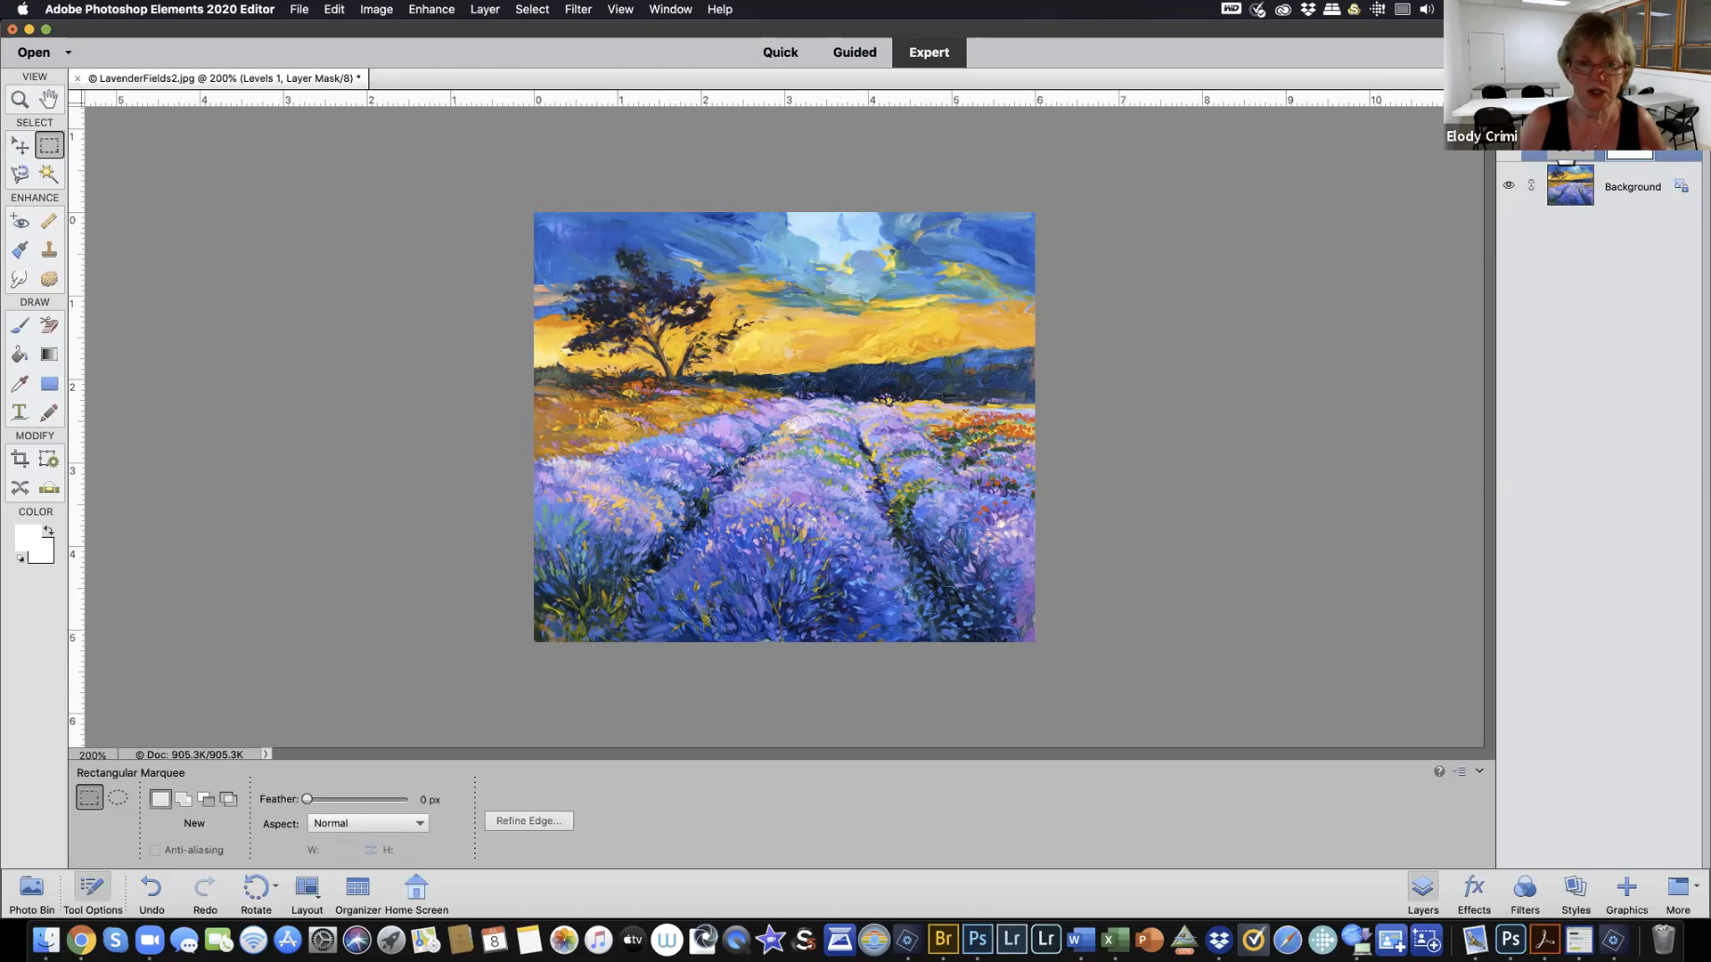
{"action": "left_click", "coordinate": [1614, 197]}
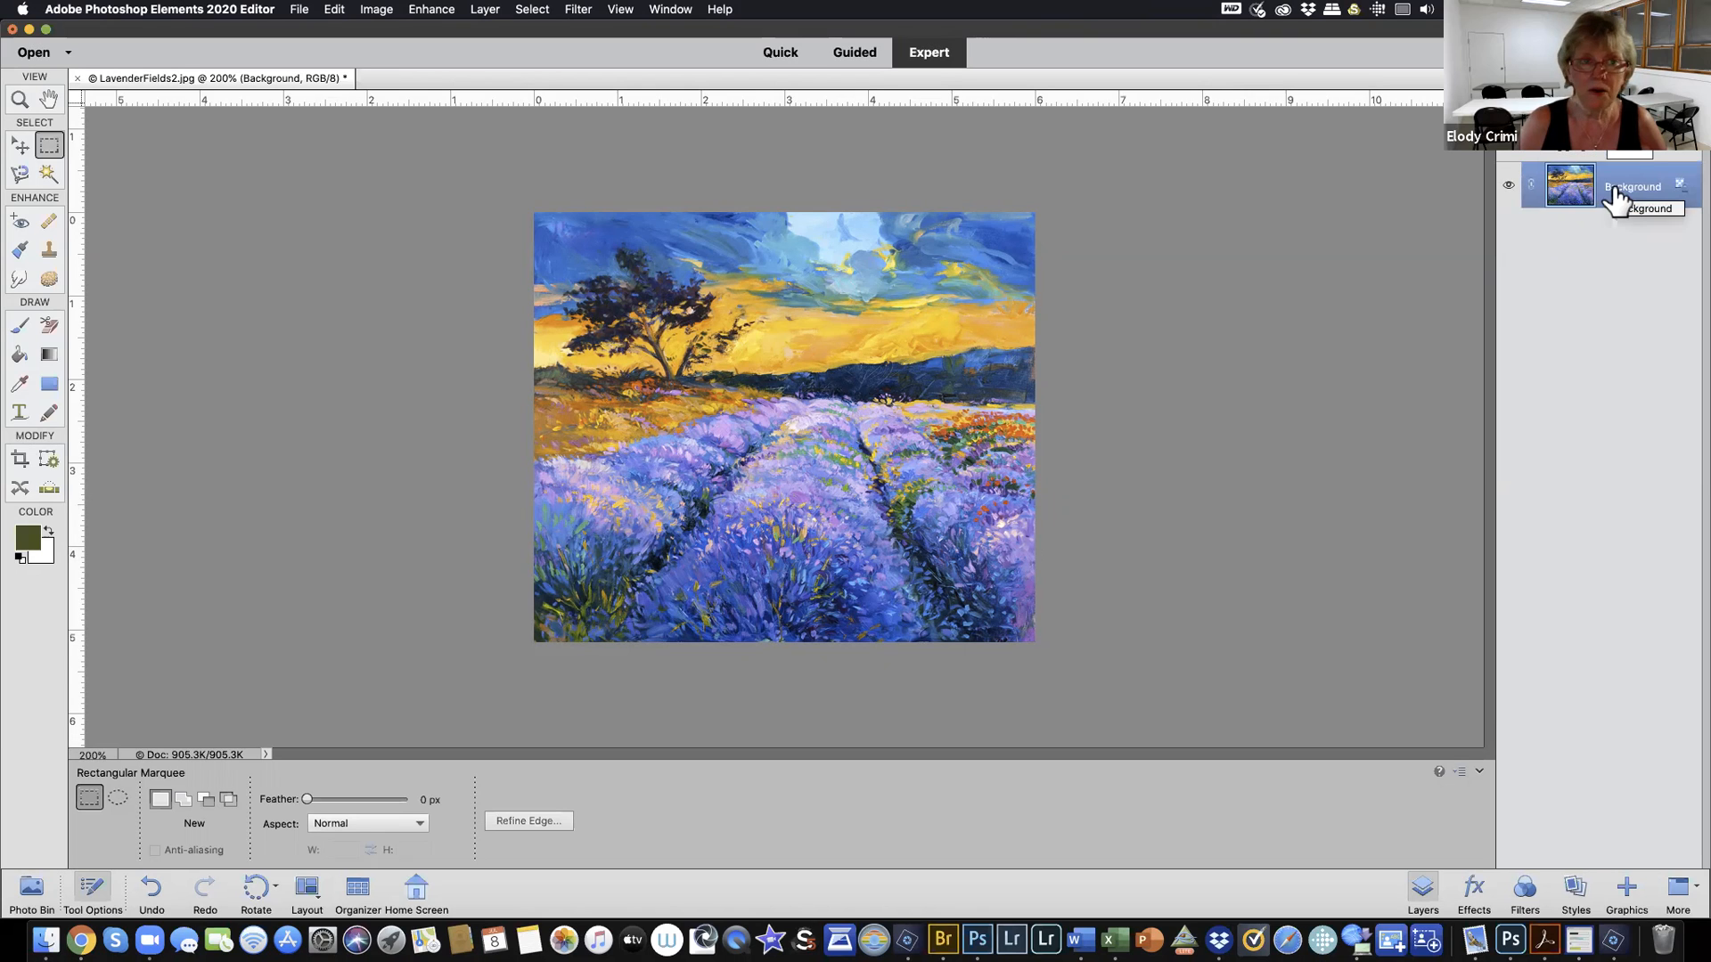
{"action": "left_click", "coordinate": [432, 11]}
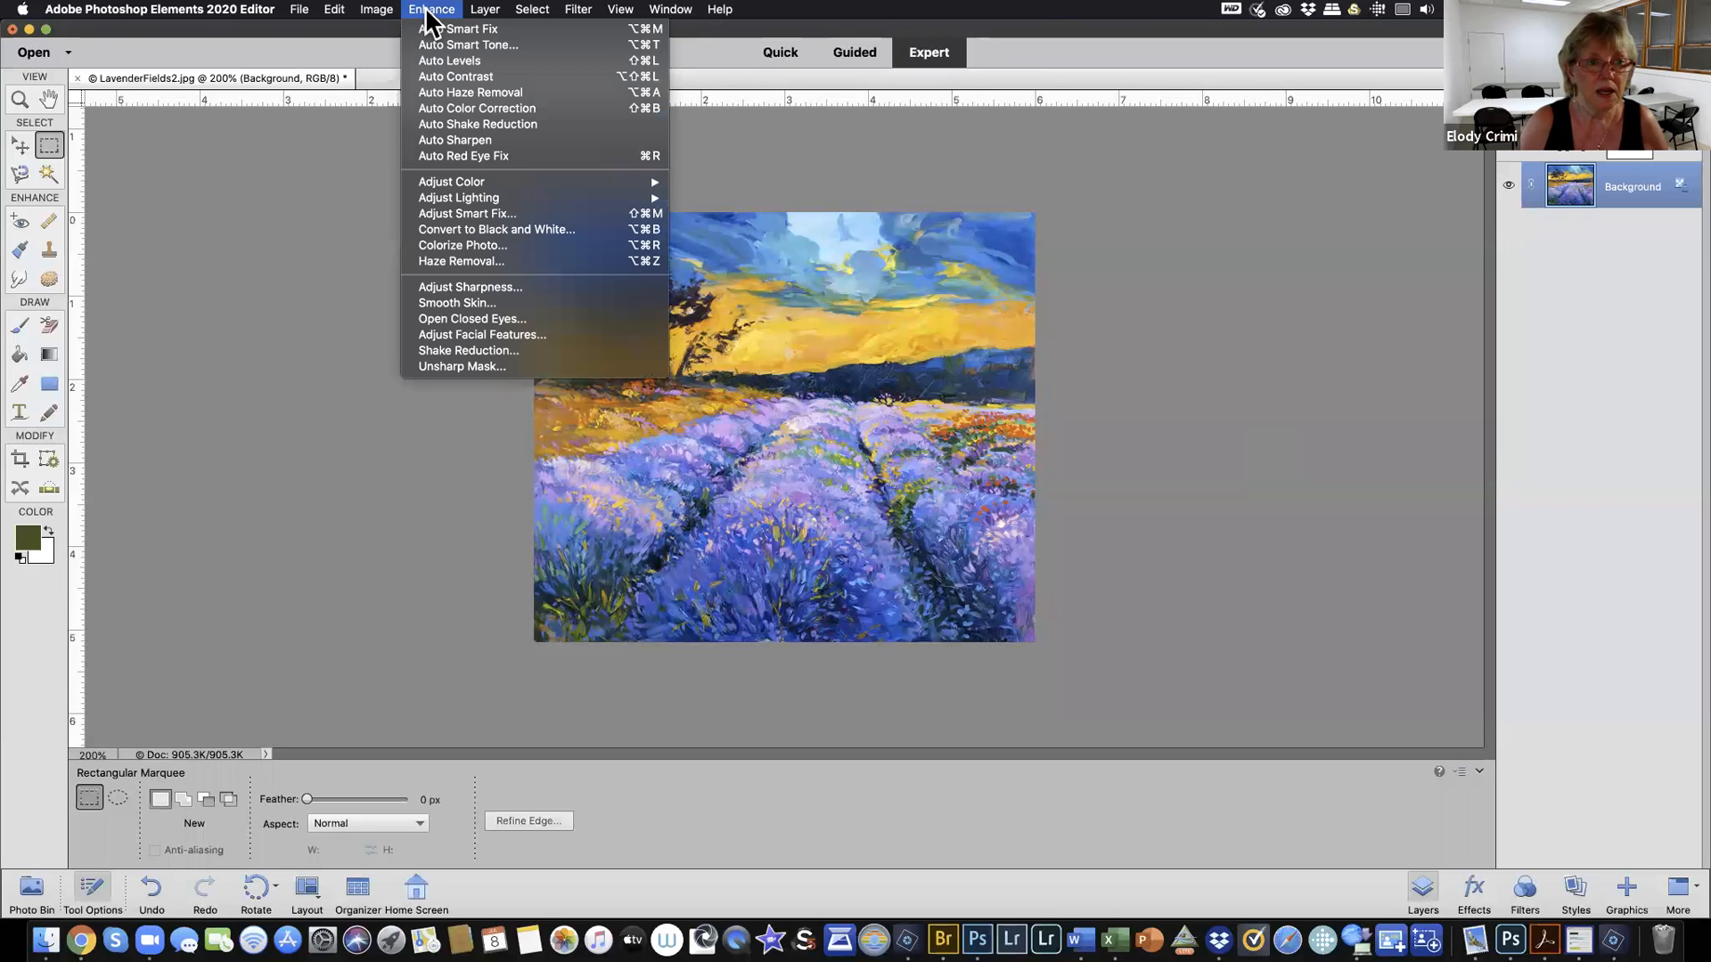
{"action": "left_click", "coordinate": [483, 289]}
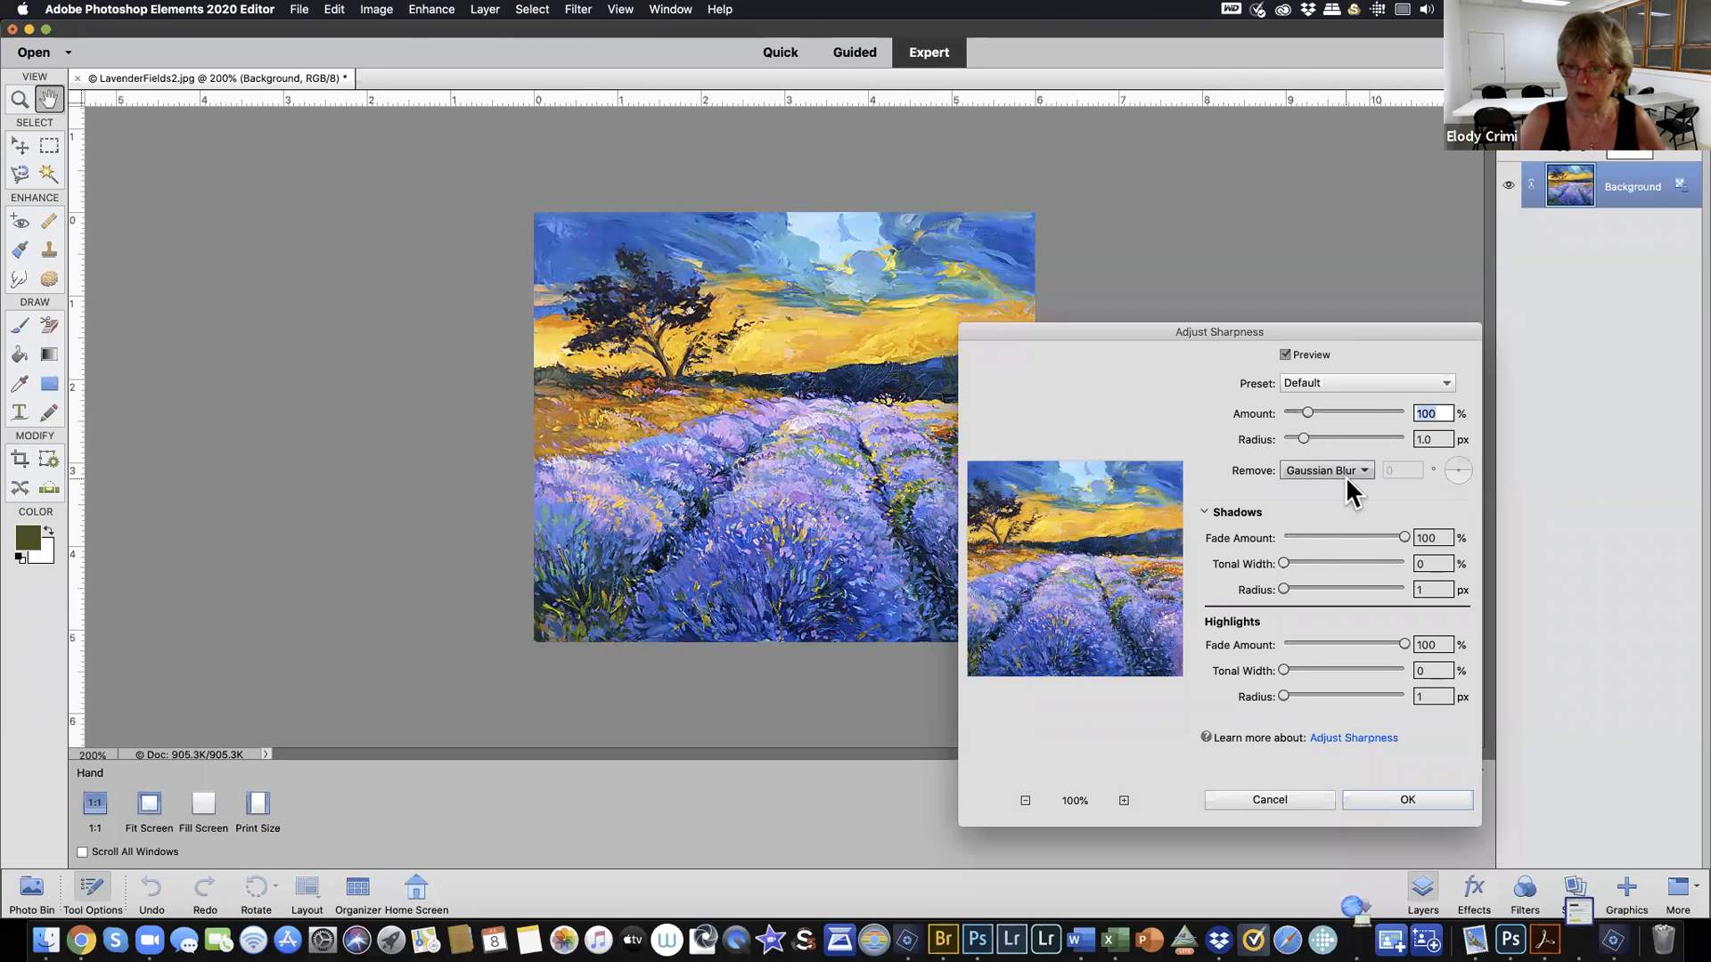
{"action": "left_click", "coordinate": [1304, 437]}
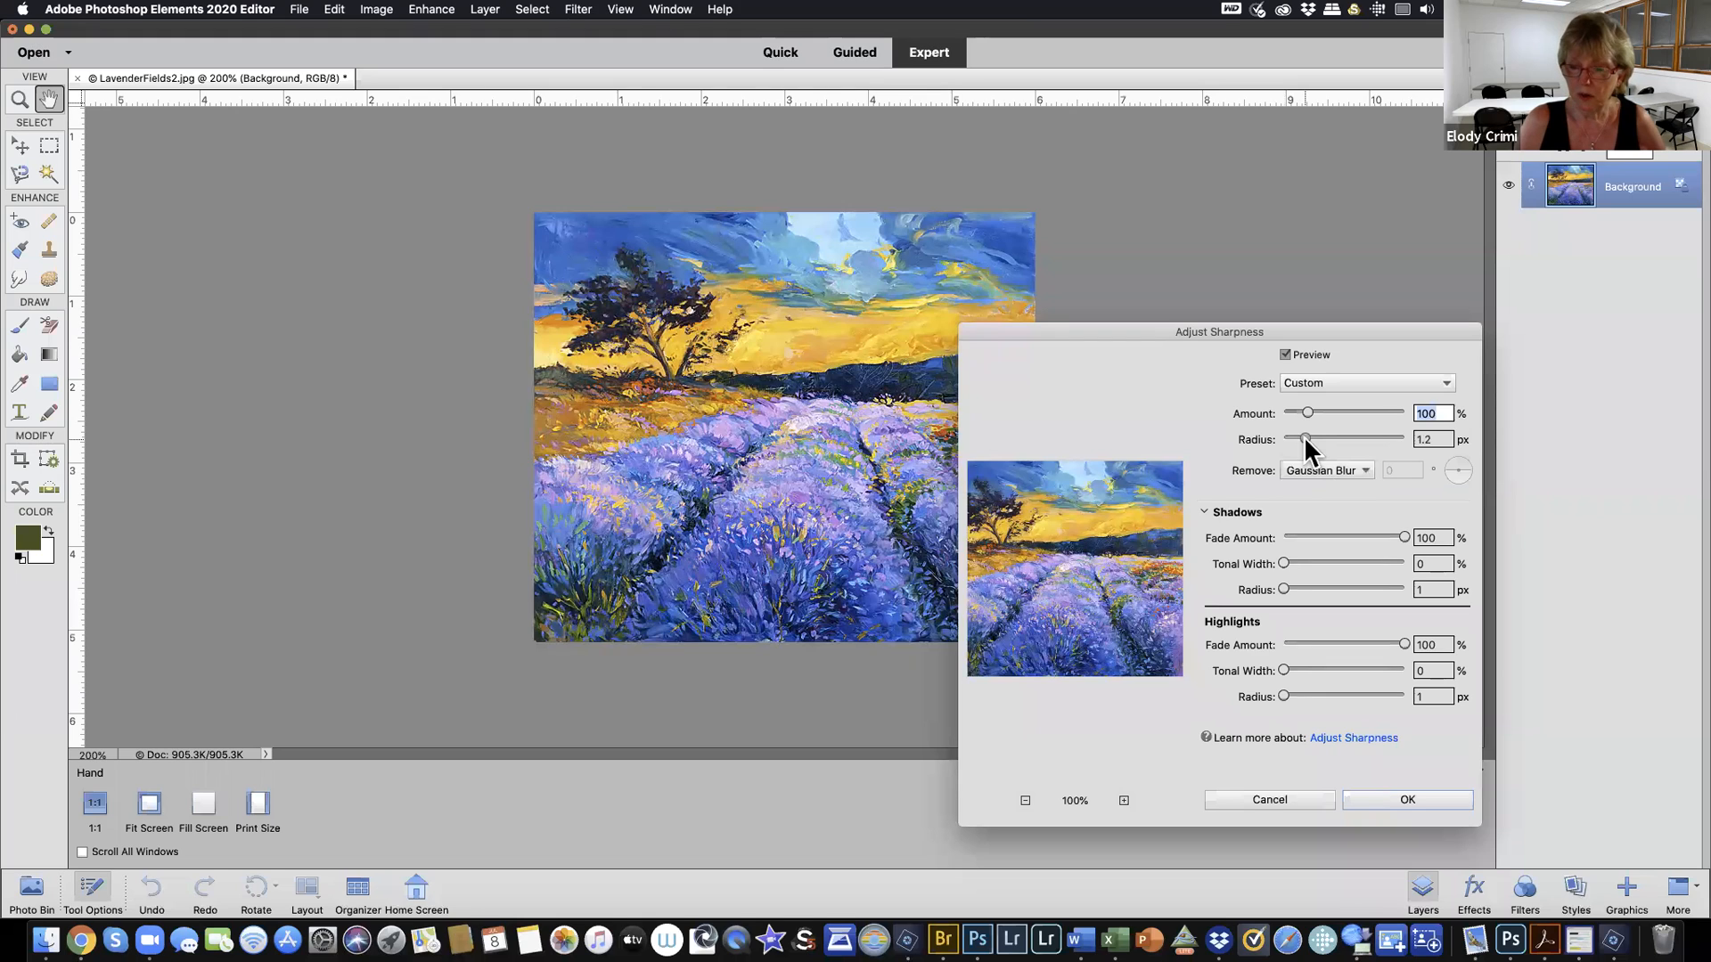
{"action": "key", "text": "Tab"}
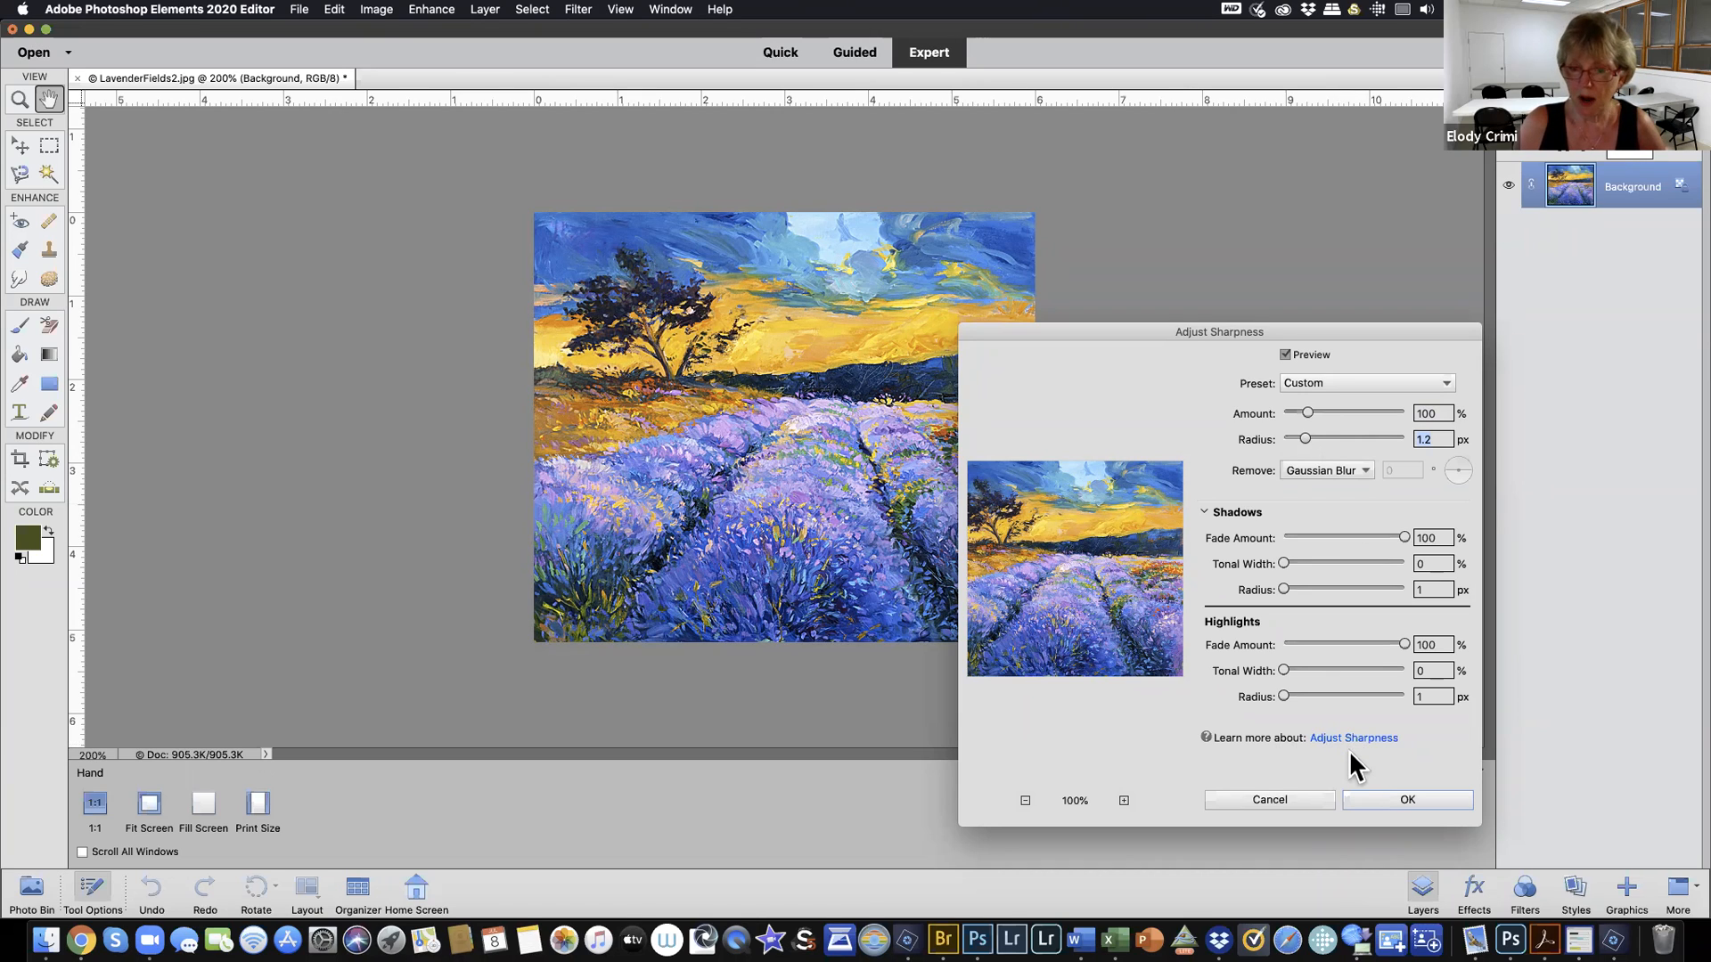
{"action": "left_click", "coordinate": [1377, 791]}
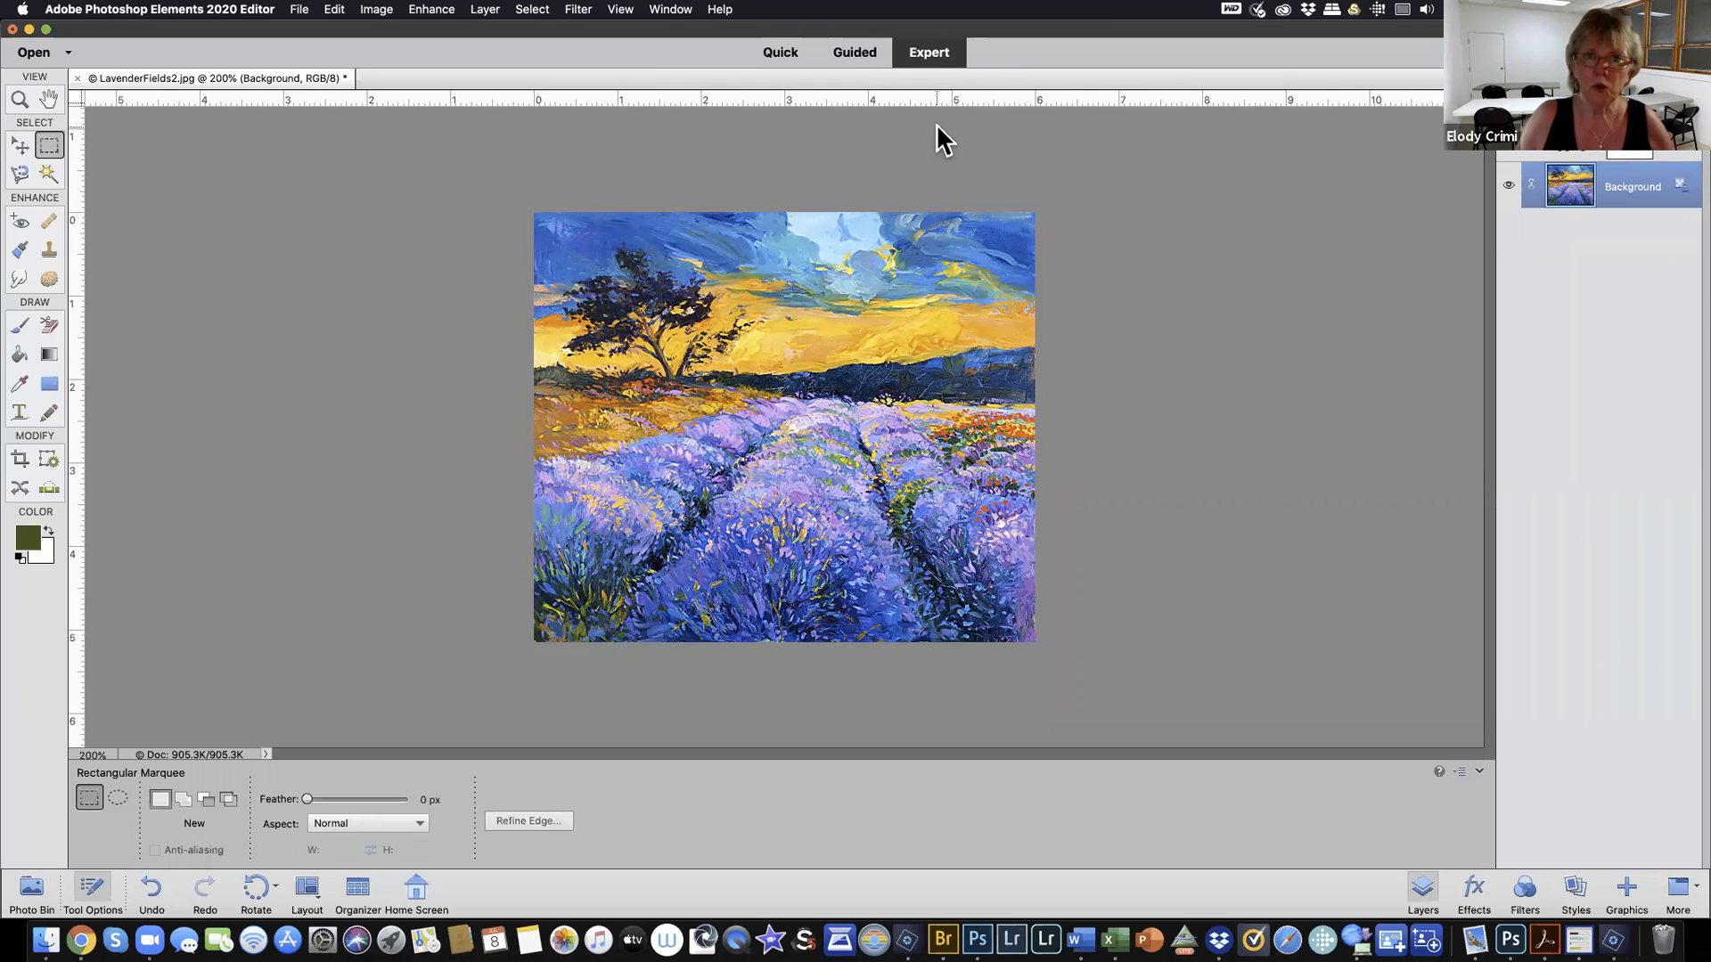
Try the Exposure adjustment in Quick mode, check which layer commands are offered there and return to Expert mode
{"action": "left_click", "coordinate": [782, 51]}
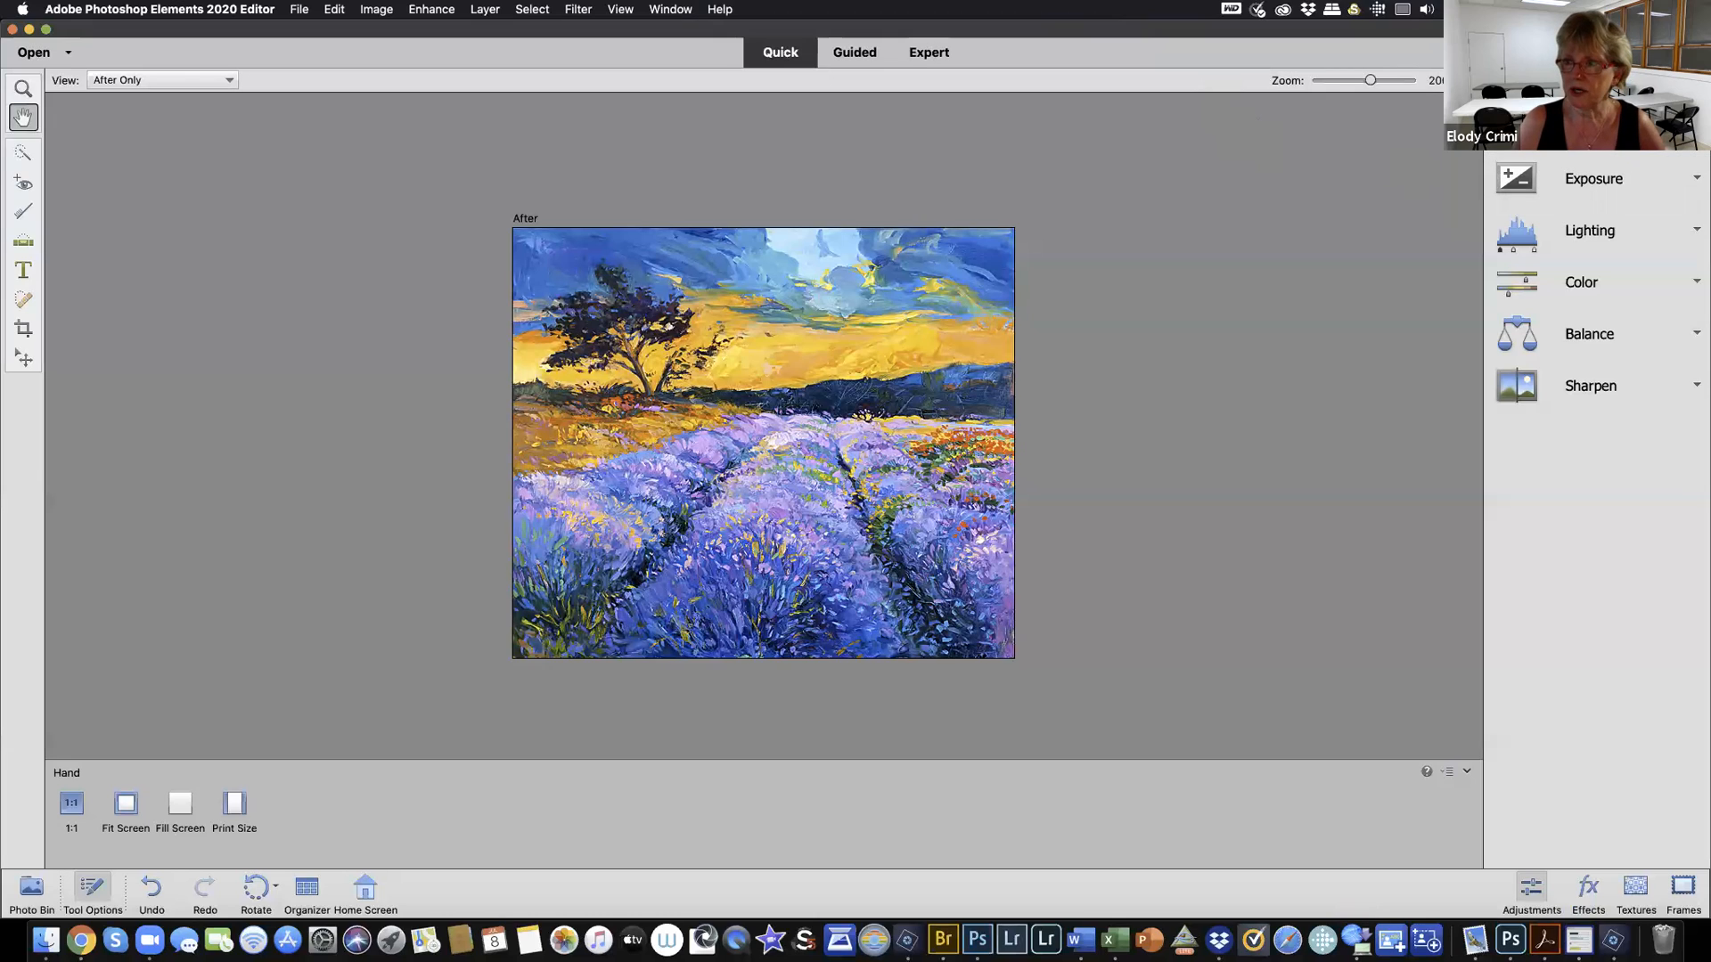
{"action": "left_click", "coordinate": [1577, 175]}
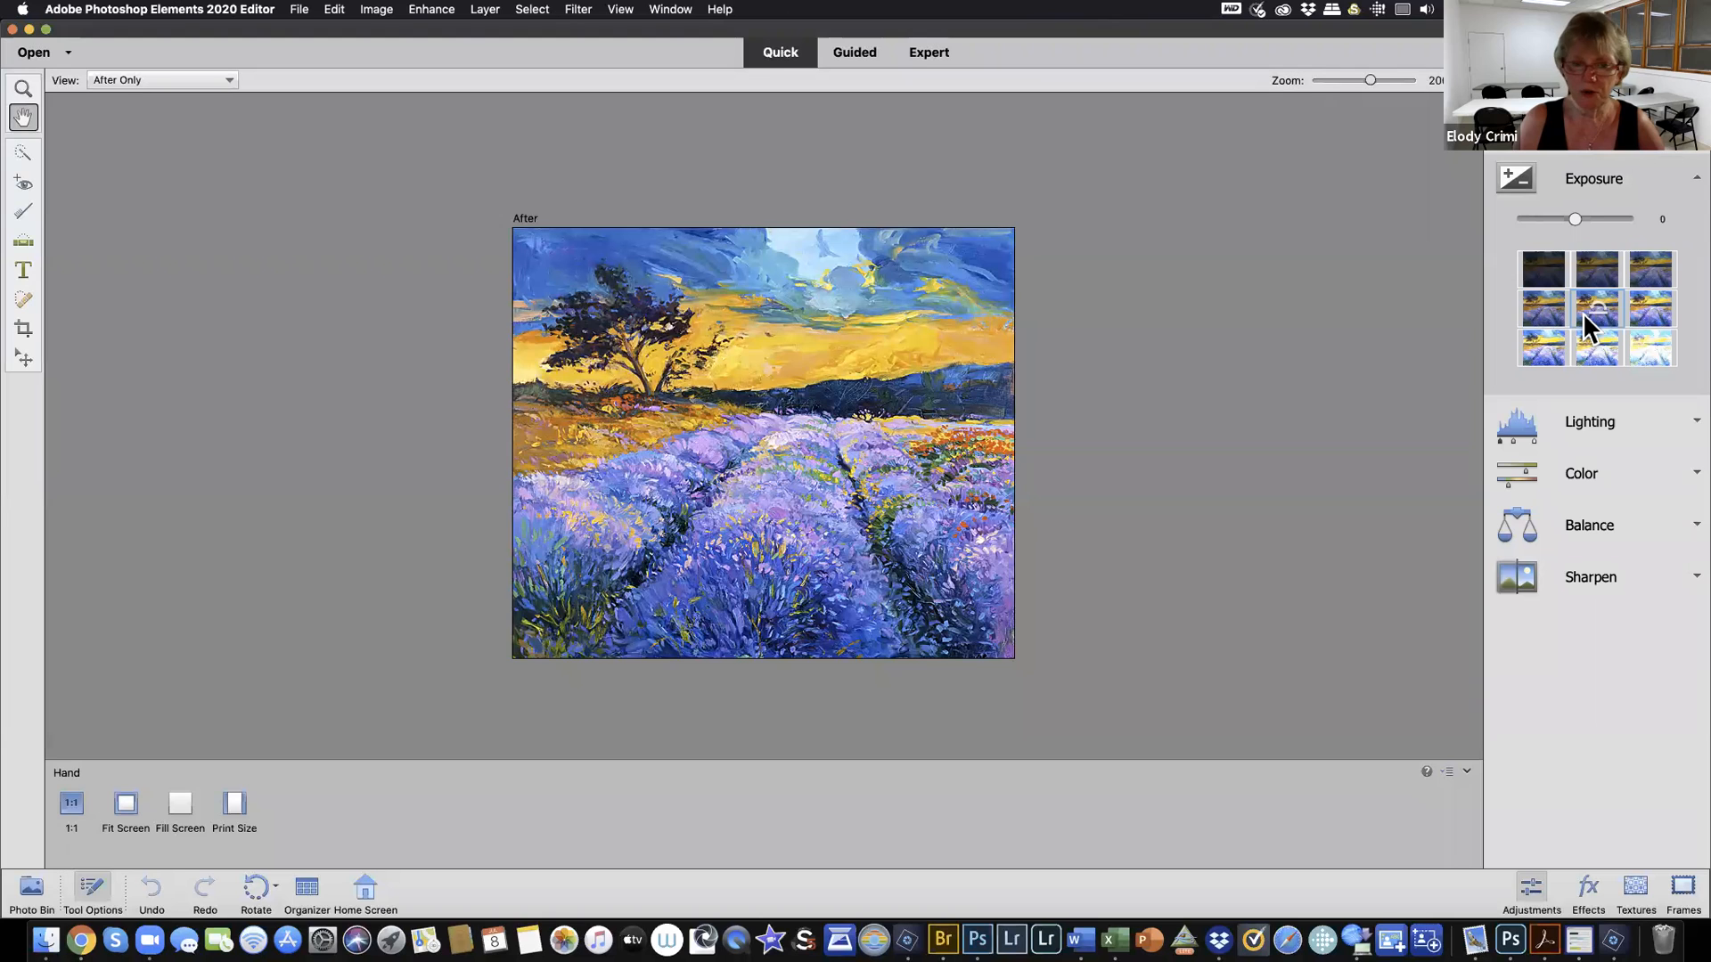
{"action": "left_click_drag", "start_coordinate": [1575, 216], "coordinate": [1622, 214]}
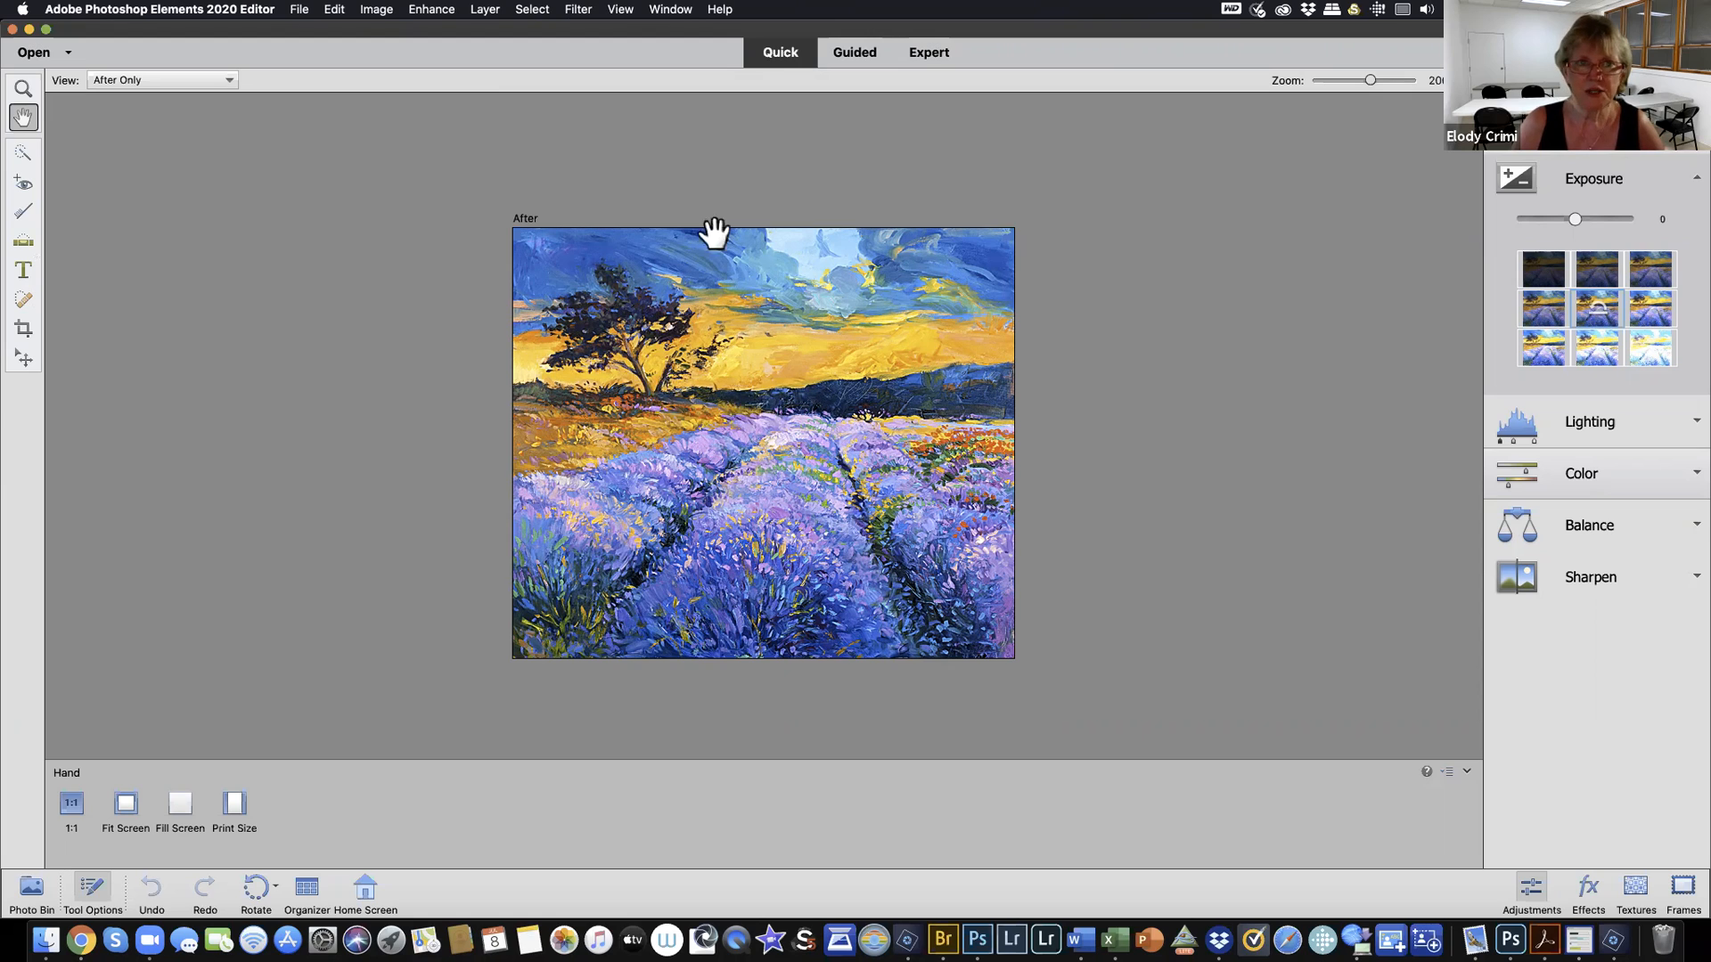
{"action": "left_click", "coordinate": [484, 10]}
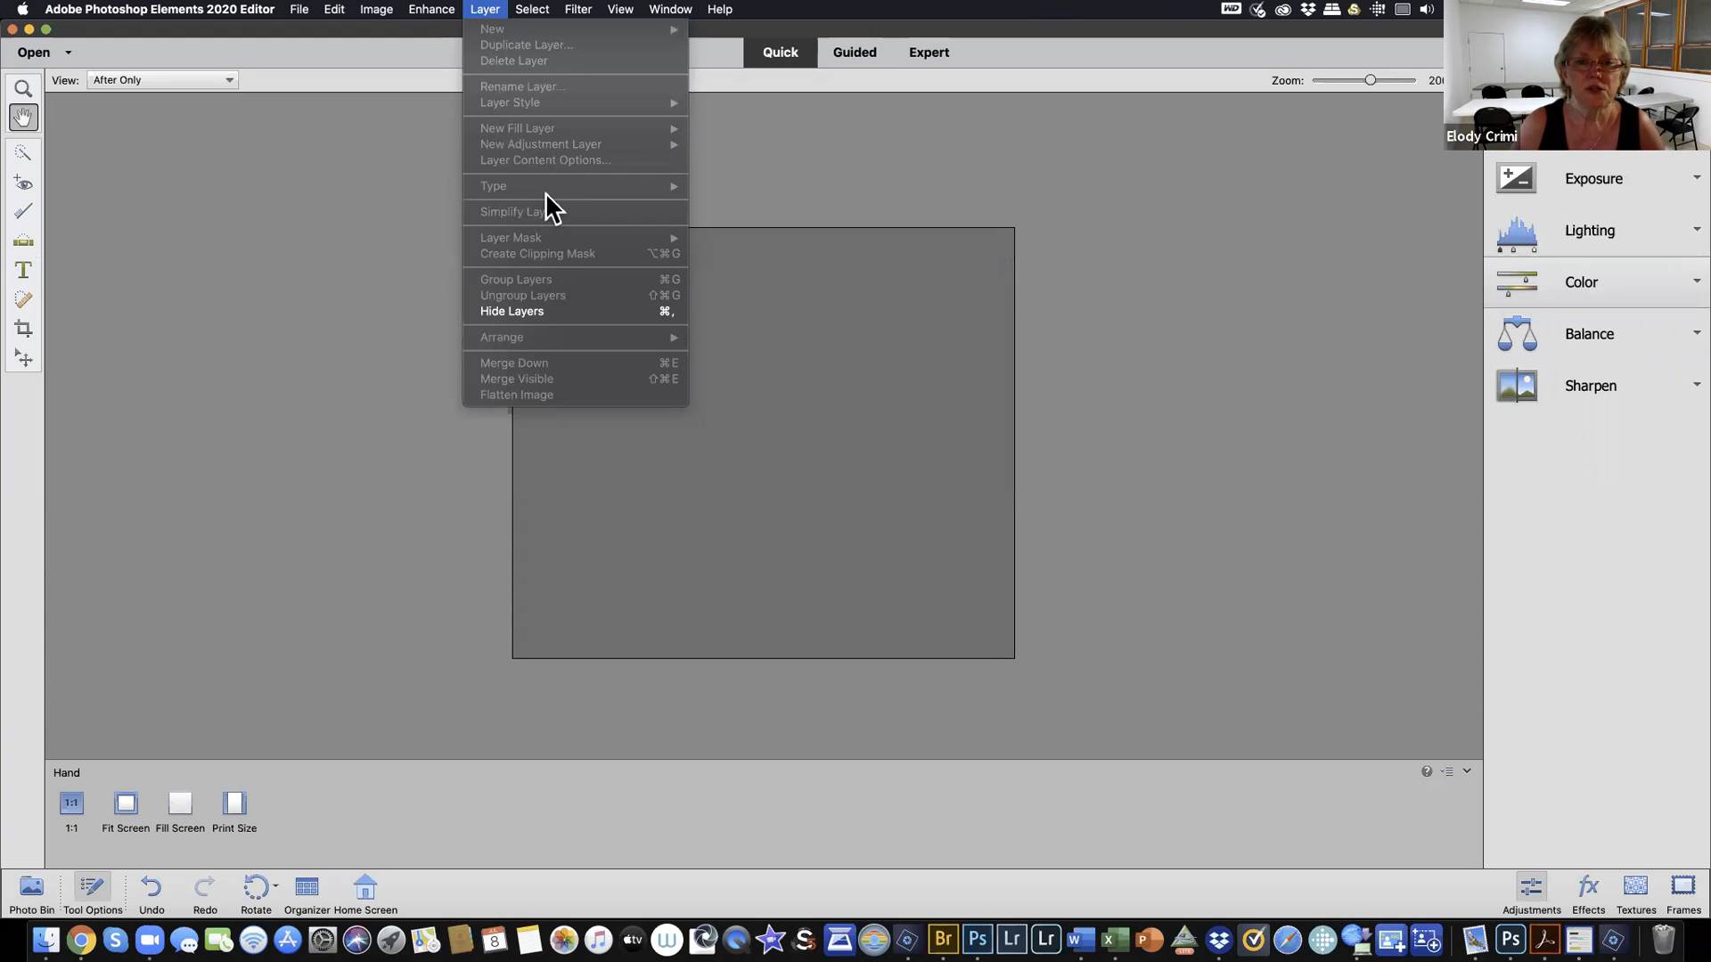
{"action": "left_click", "coordinate": [928, 51]}
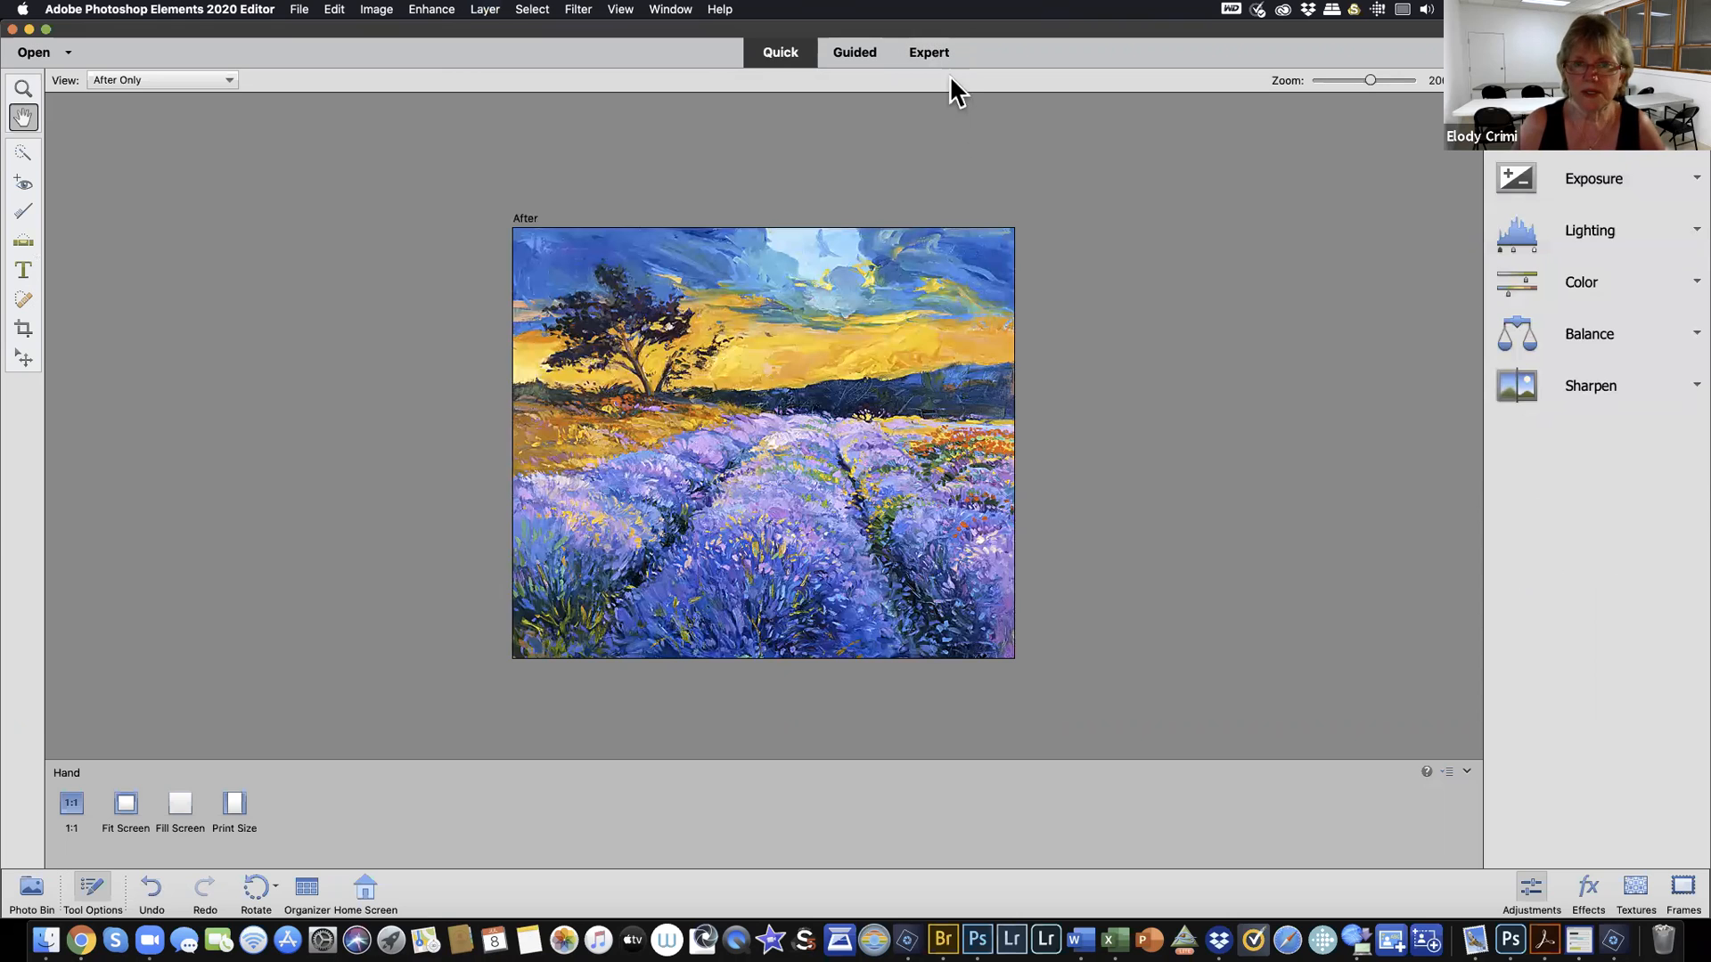
{"action": "left_click", "coordinate": [939, 58]}
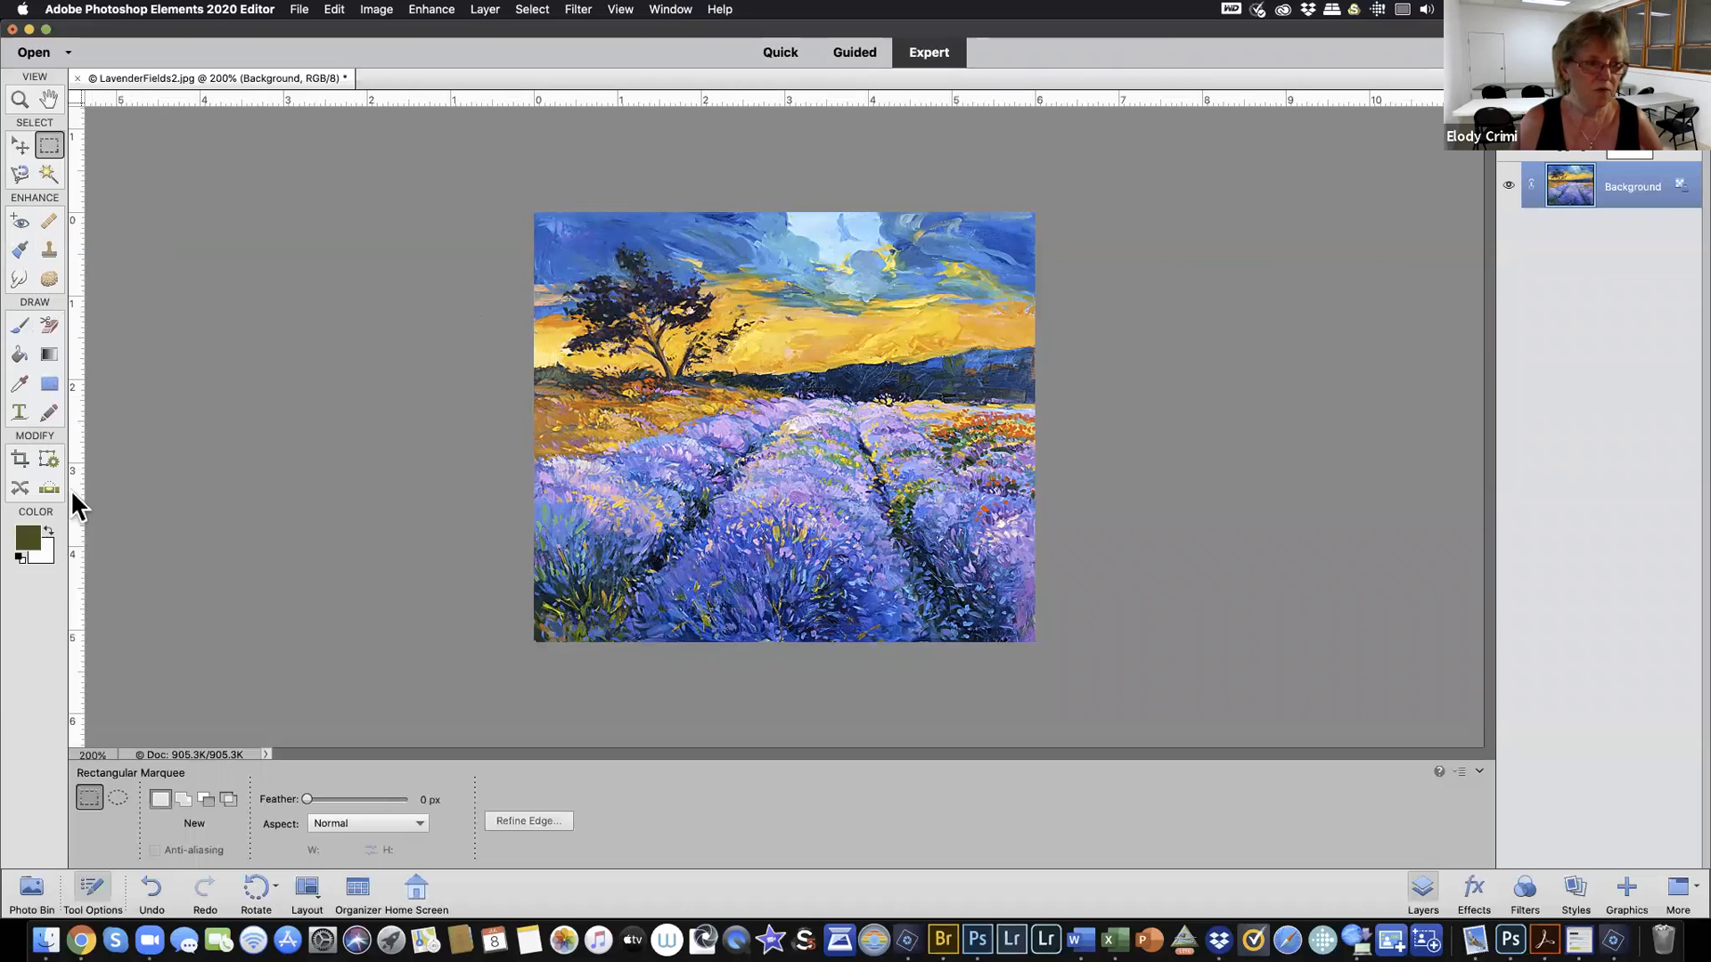
Crop a strip off the painting's lower edge, keeping about 4.6 inches of height, with the grid overlay turned off
{"action": "left_click", "coordinate": [19, 458]}
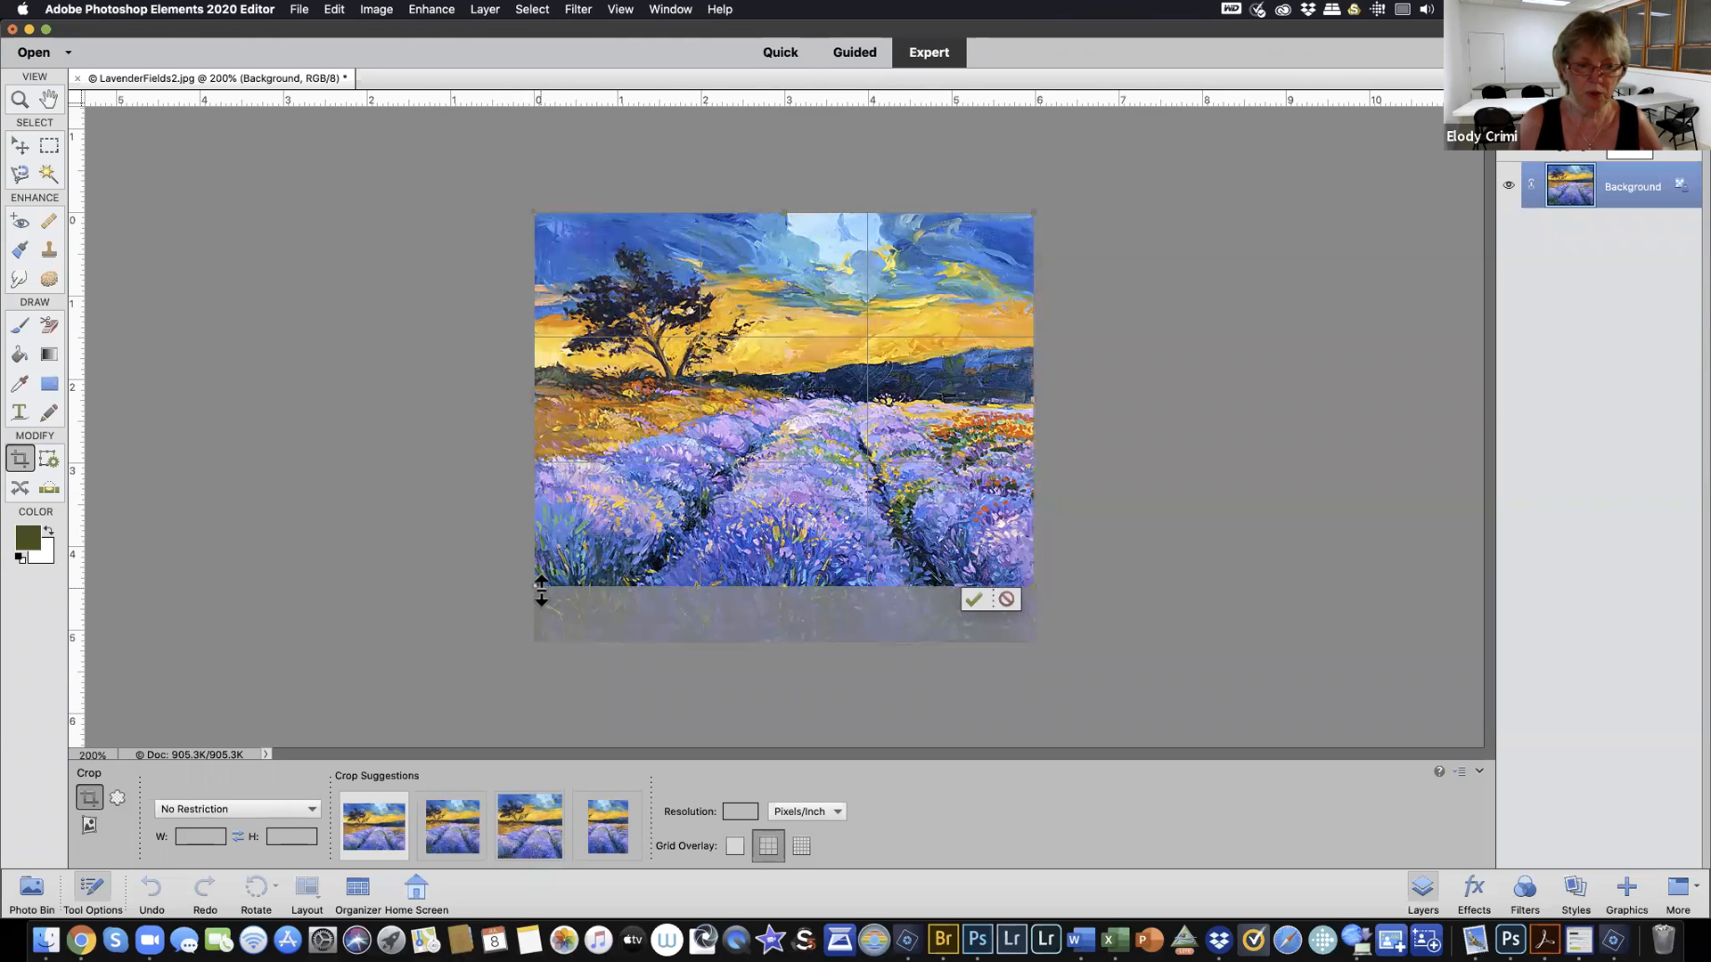
{"action": "left_click_drag", "start_coordinate": [536, 585], "coordinate": [535, 599]}
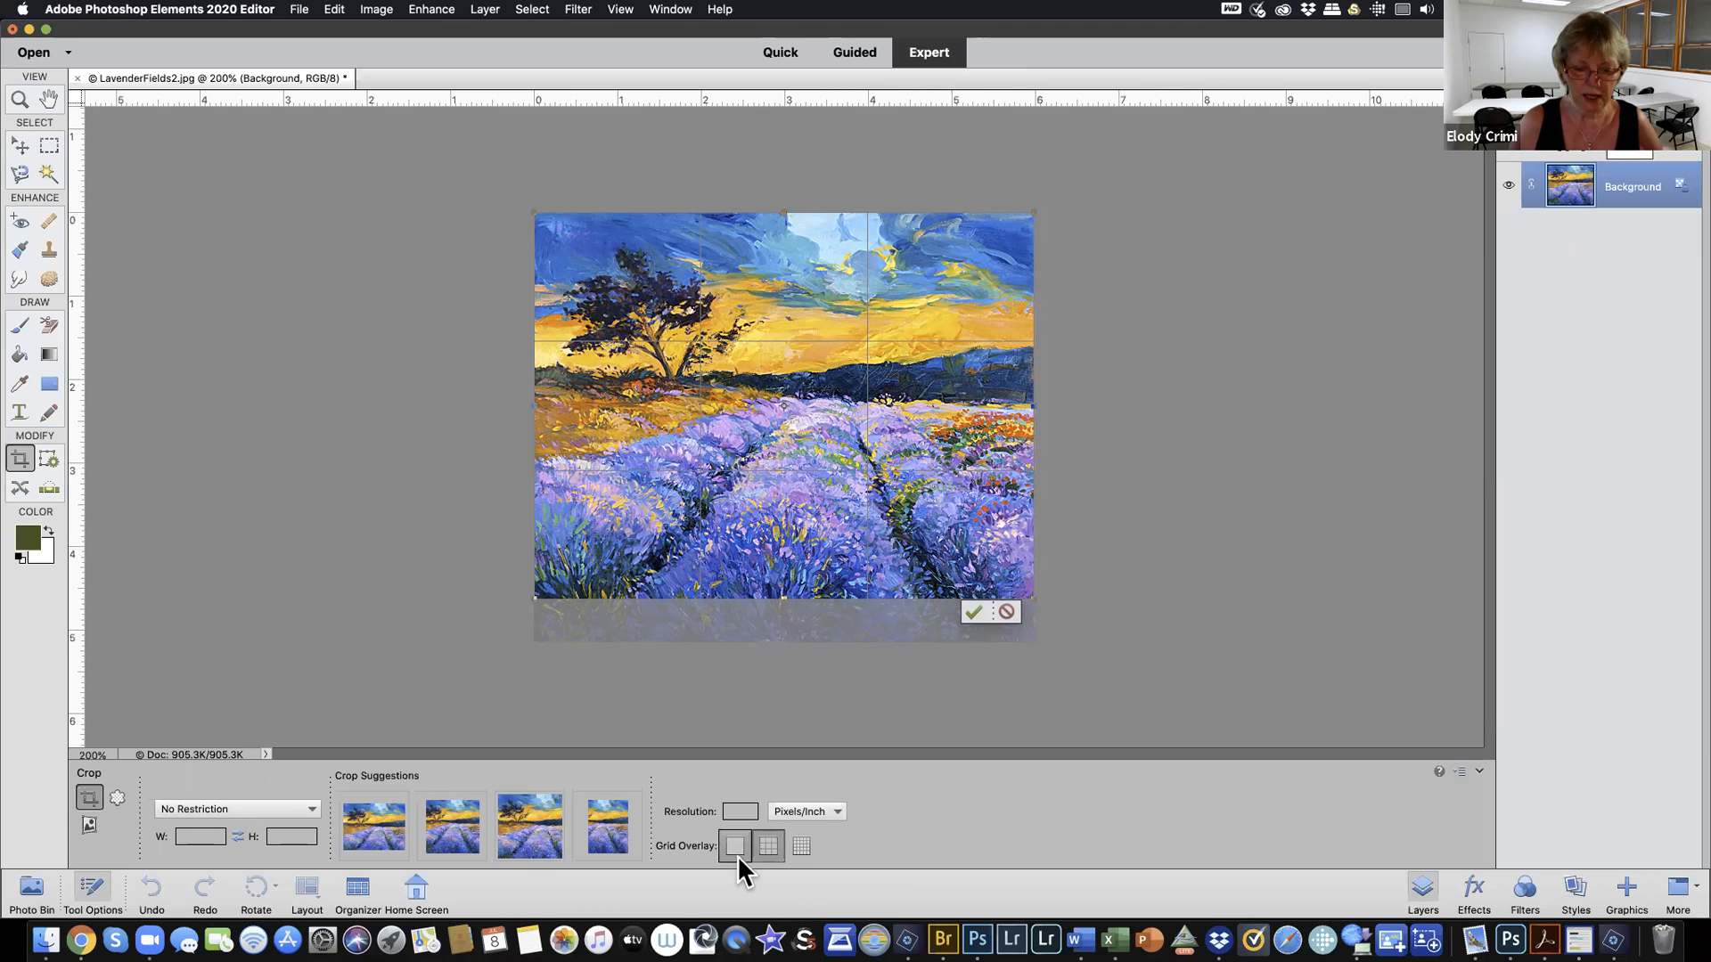
{"action": "left_click", "coordinate": [798, 846]}
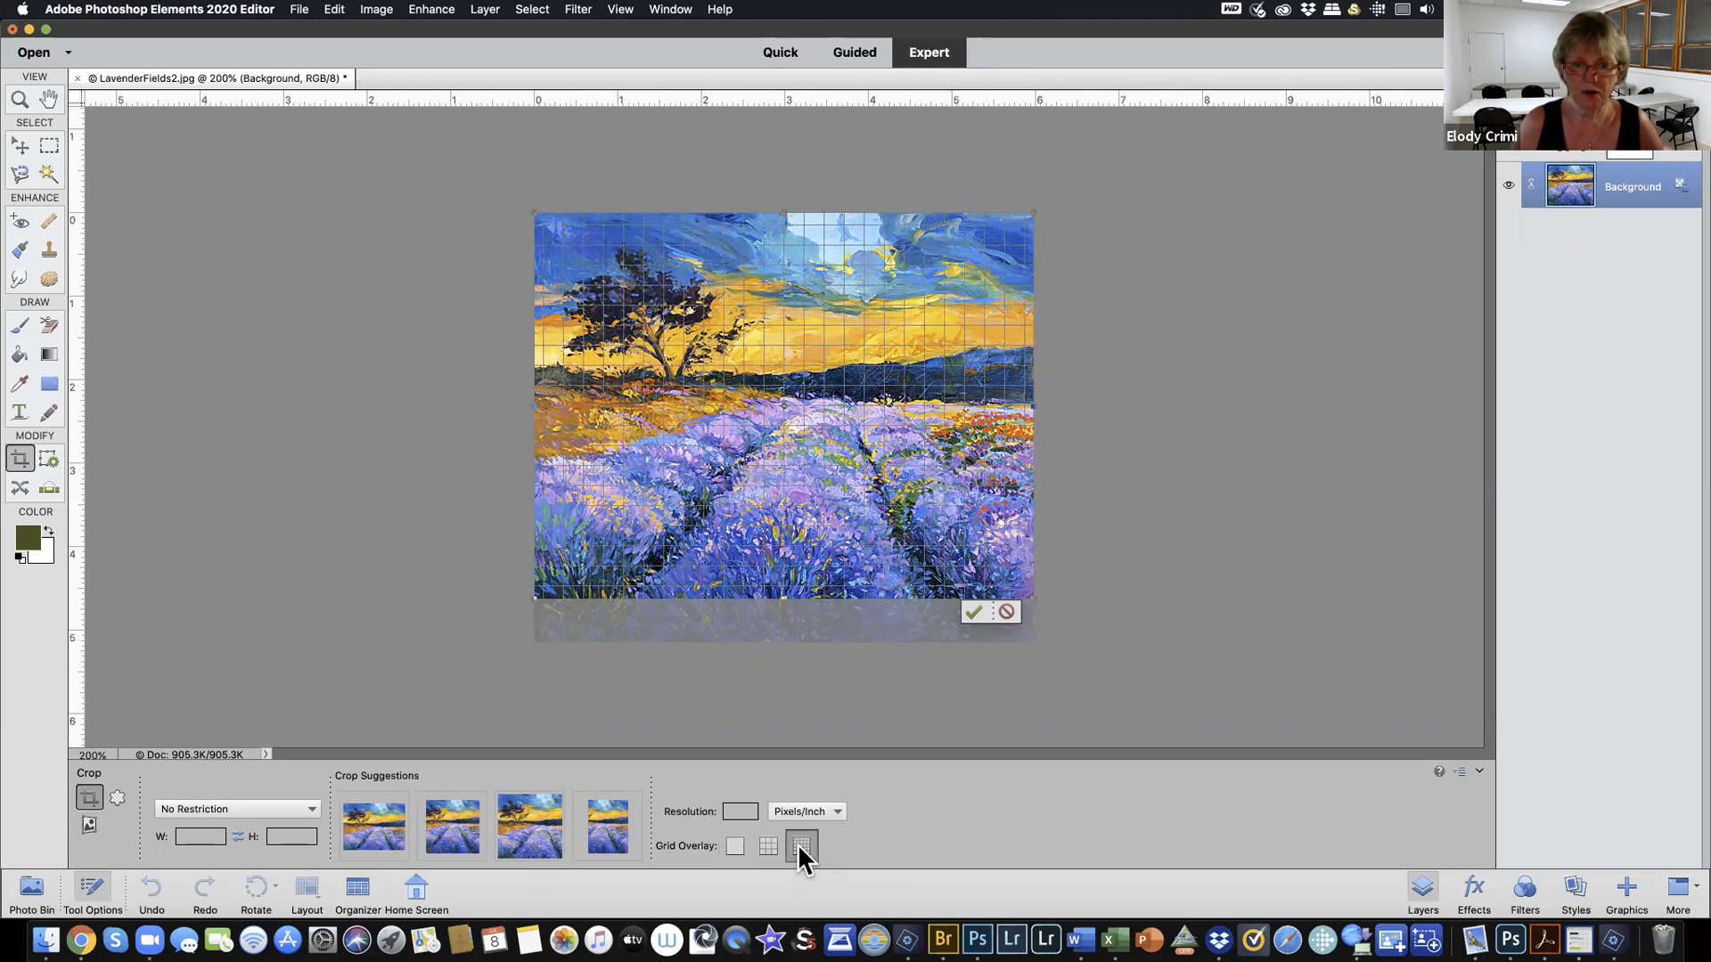
{"action": "left_click", "coordinate": [735, 846]}
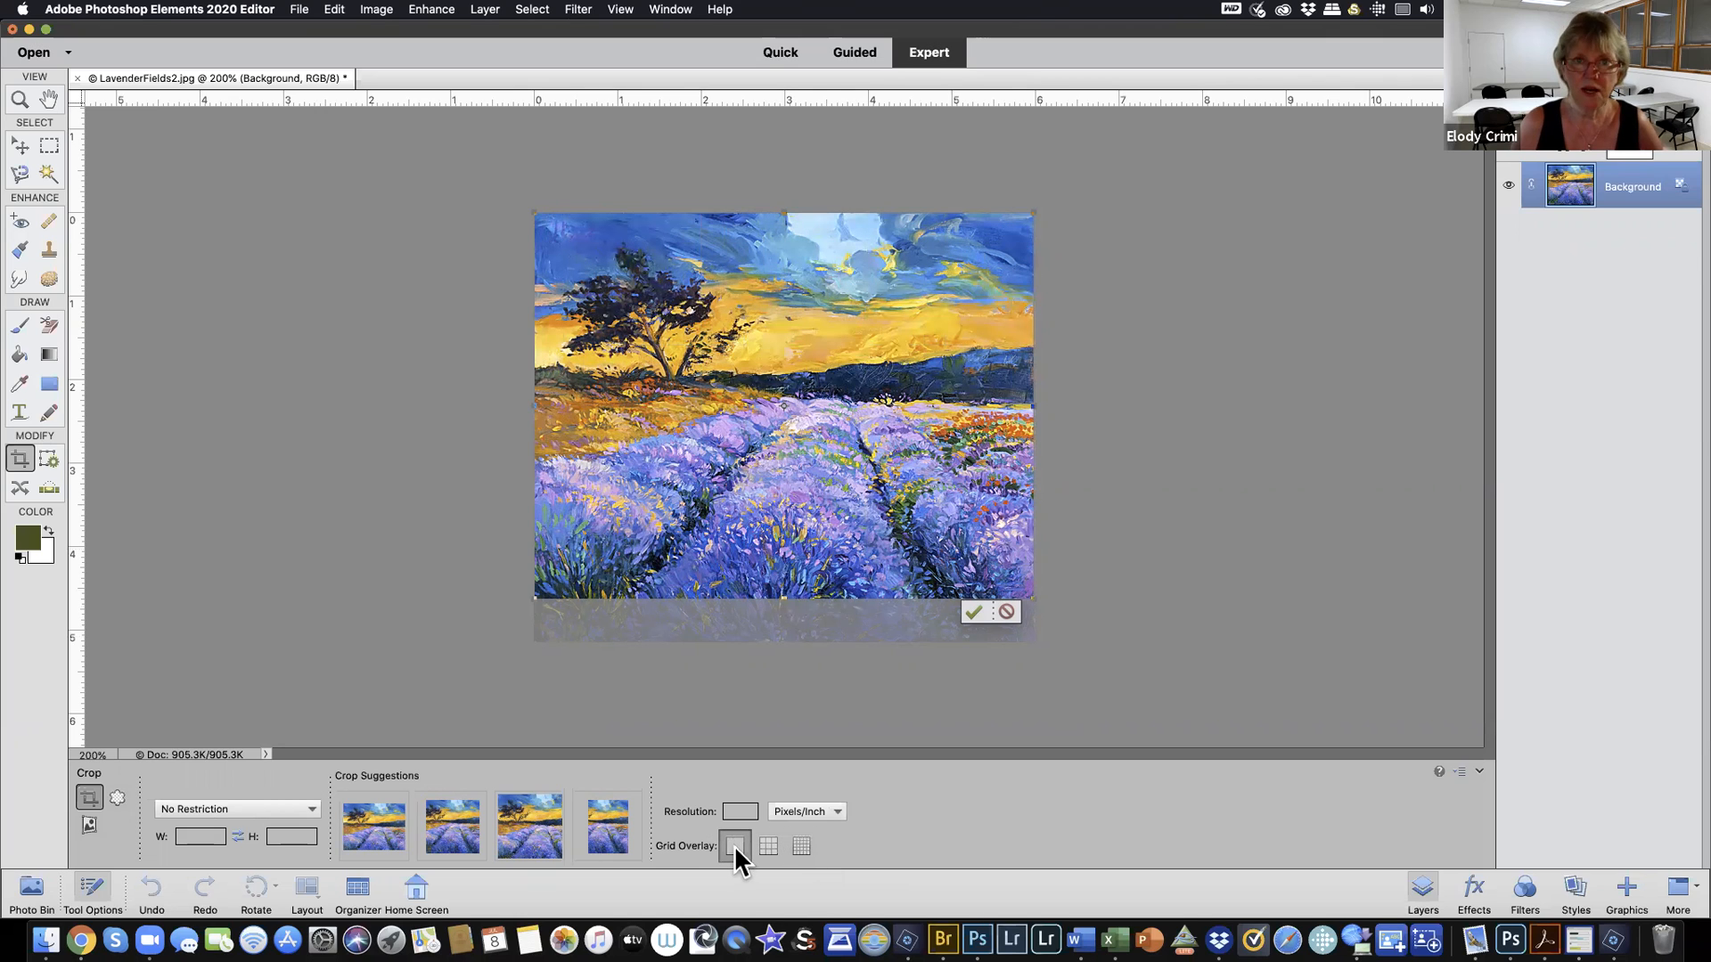
{"action": "left_click", "coordinate": [976, 611]}
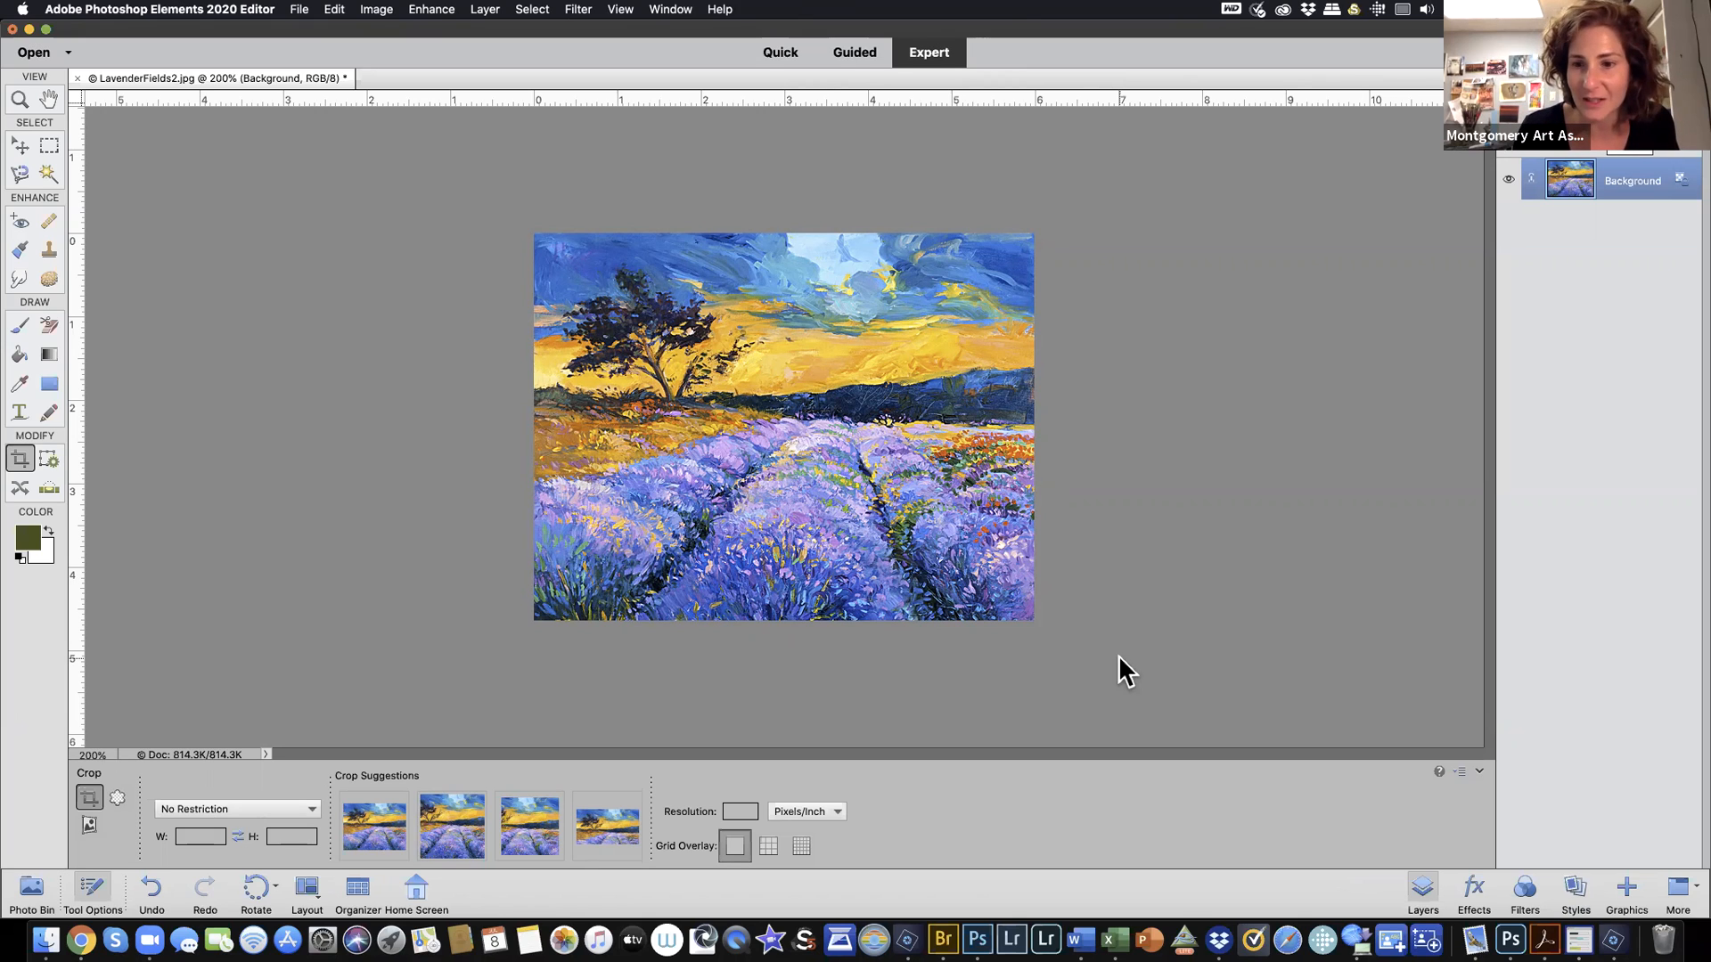
Open OlderFemale.jpg from Dec 12 Class Images inside the Desktop folder PS Elements for the Artist1, and duplicate its Background layer
{"action": "left_click", "coordinate": [300, 11]}
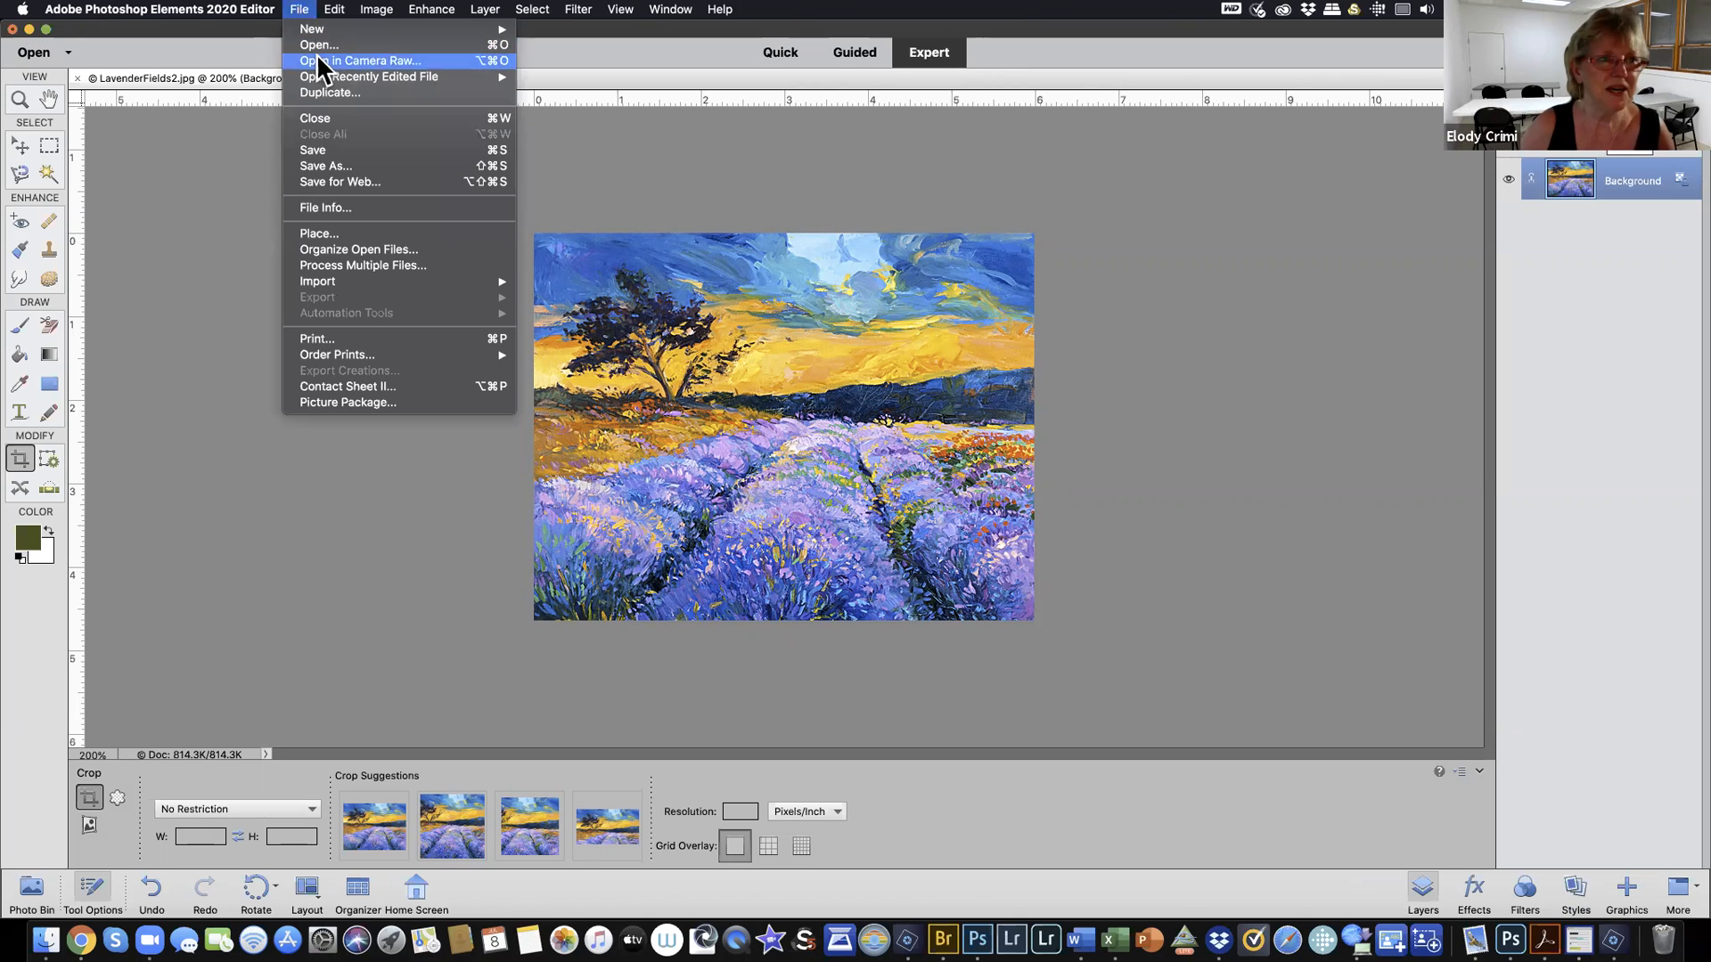
{"action": "left_click", "coordinate": [321, 46]}
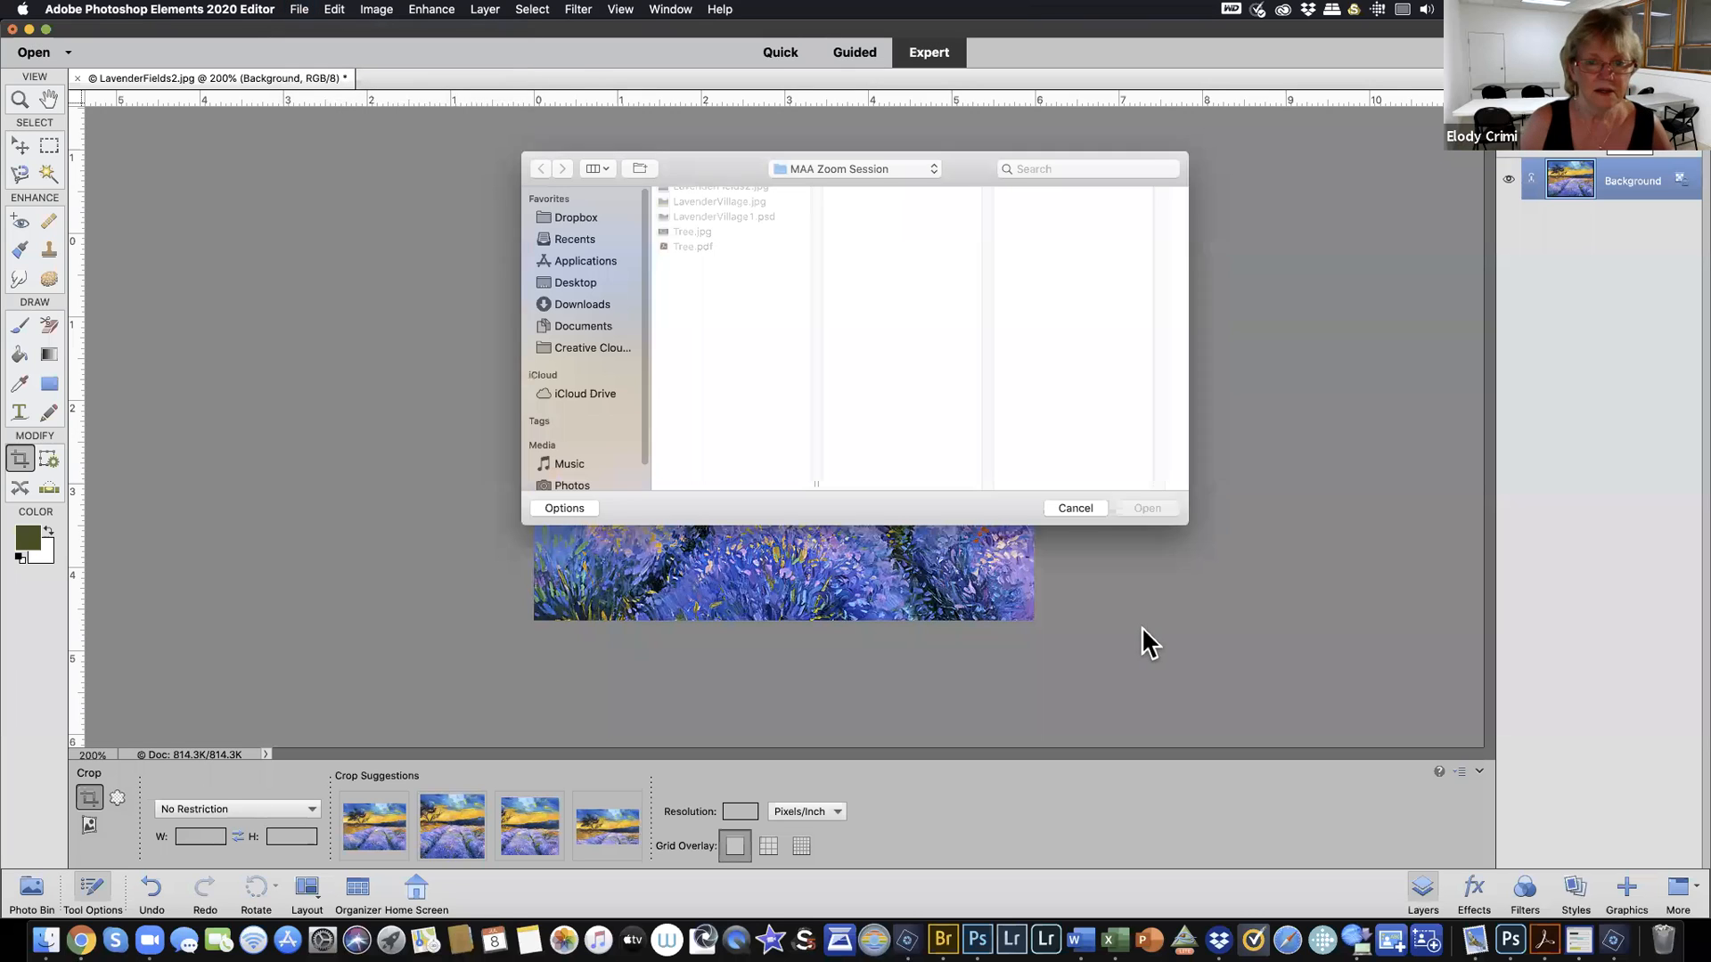
{"action": "left_click", "coordinate": [609, 284]}
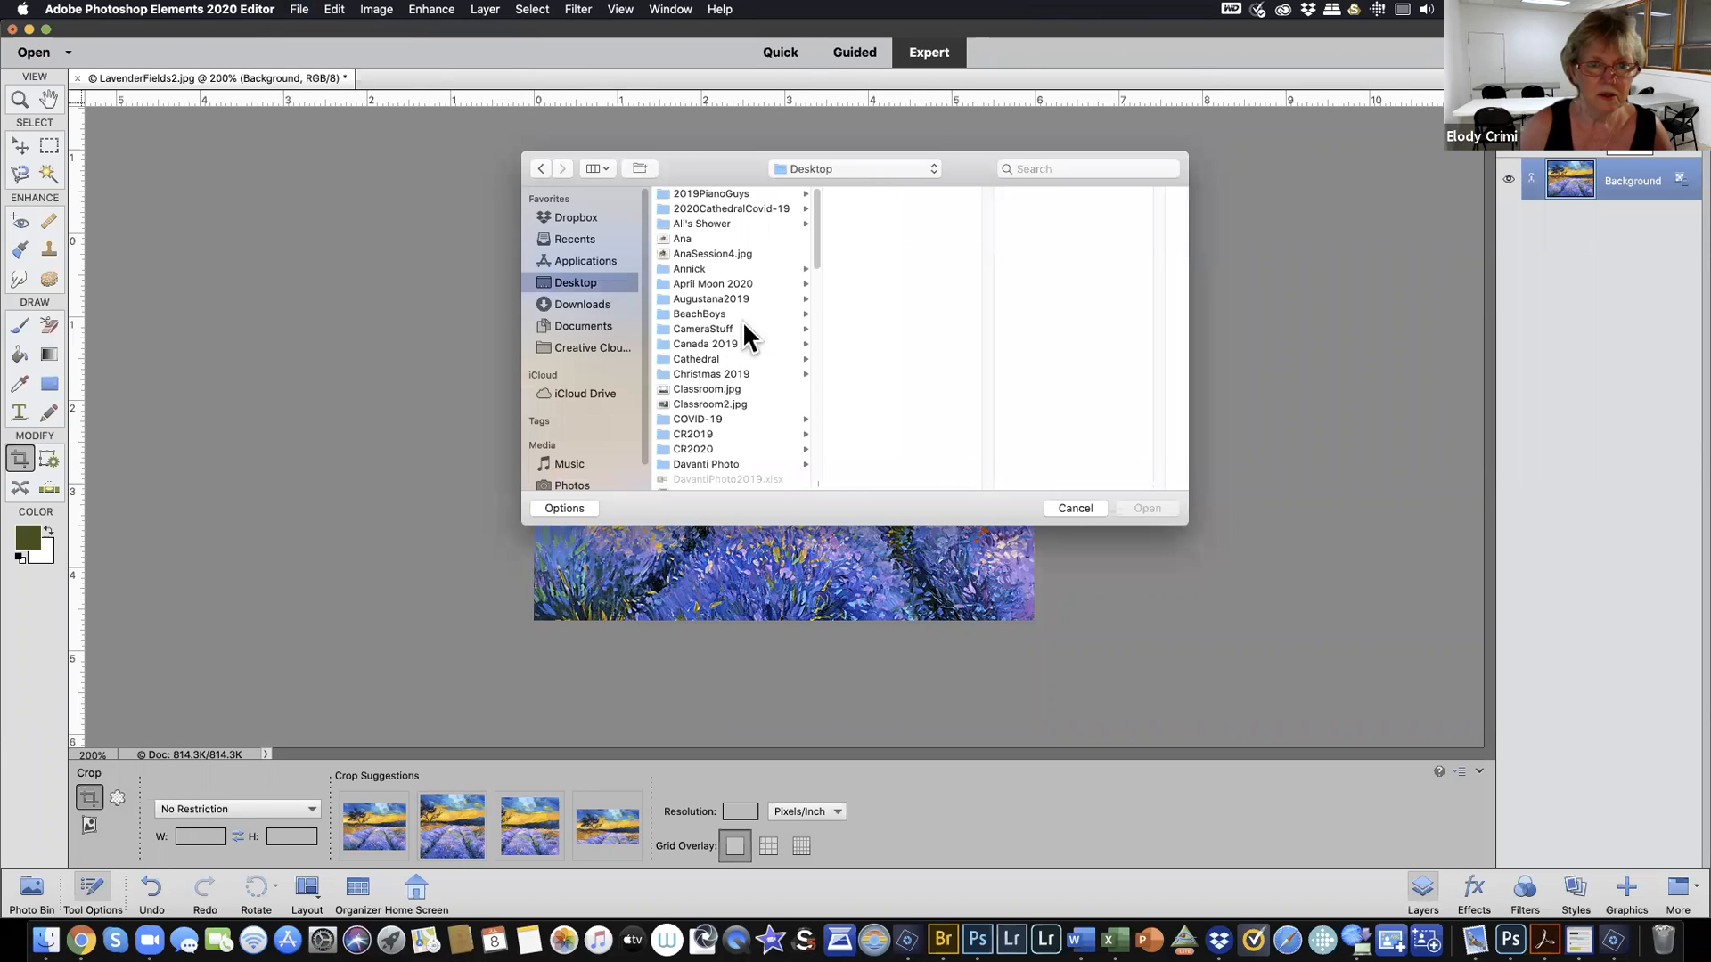
{"action": "left_click_drag", "start_coordinate": [815, 254], "coordinate": [810, 378]}
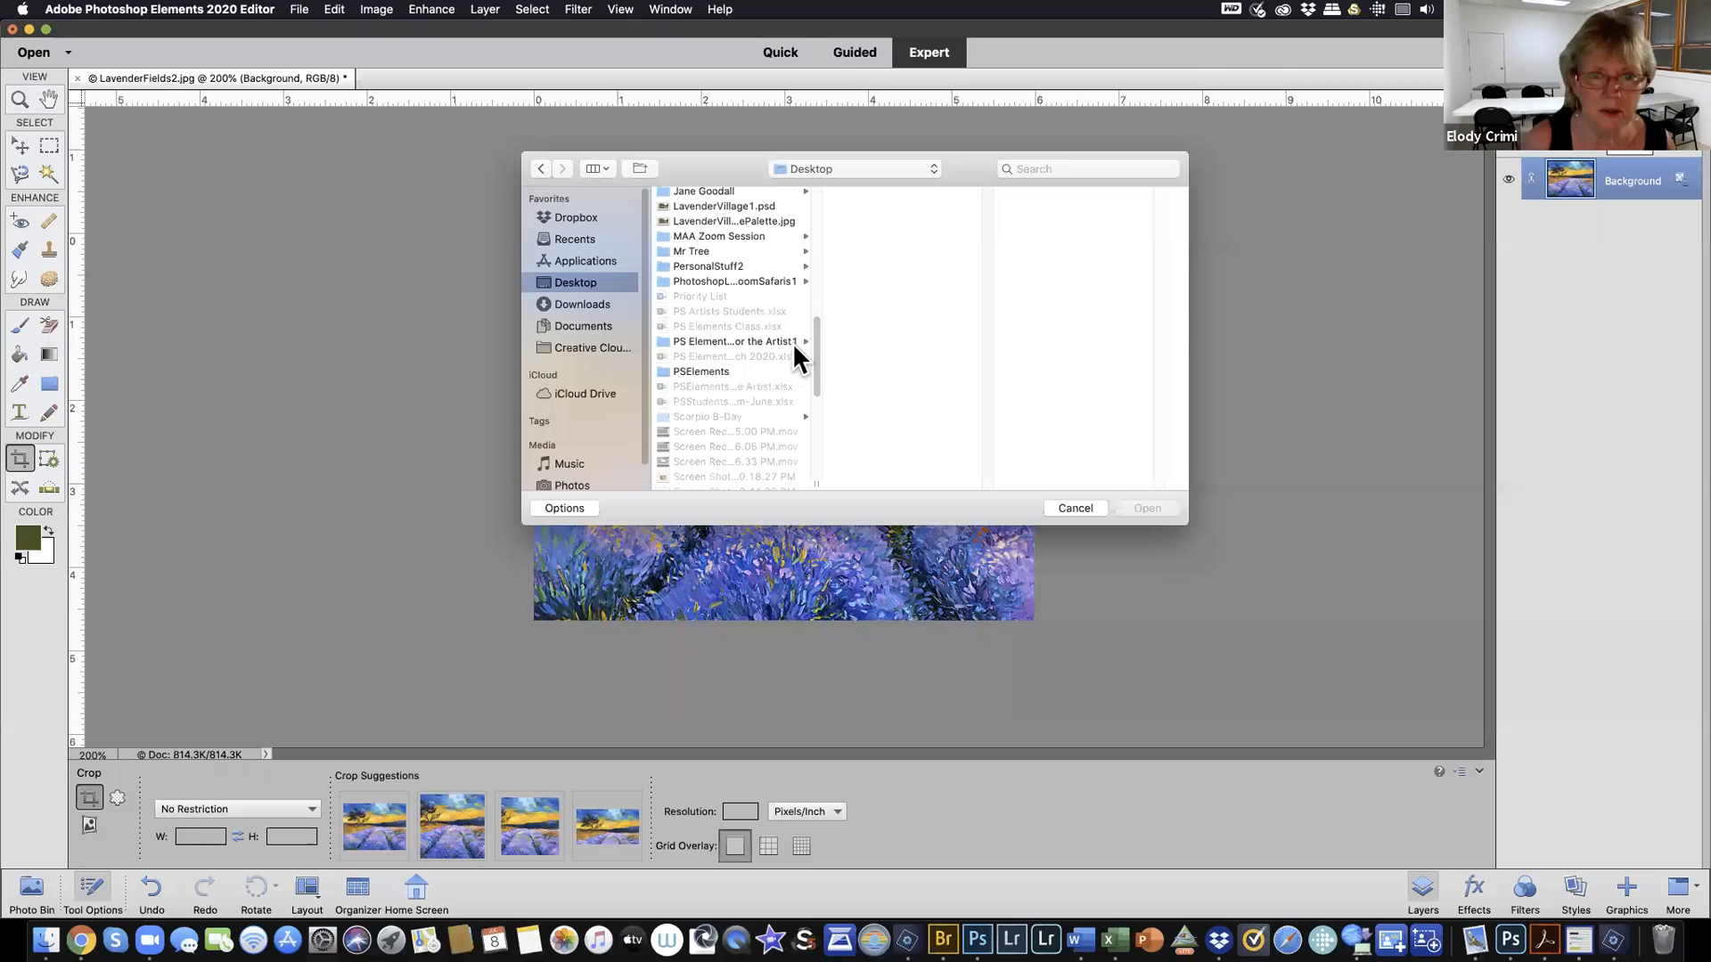
{"action": "left_click", "coordinate": [660, 340]}
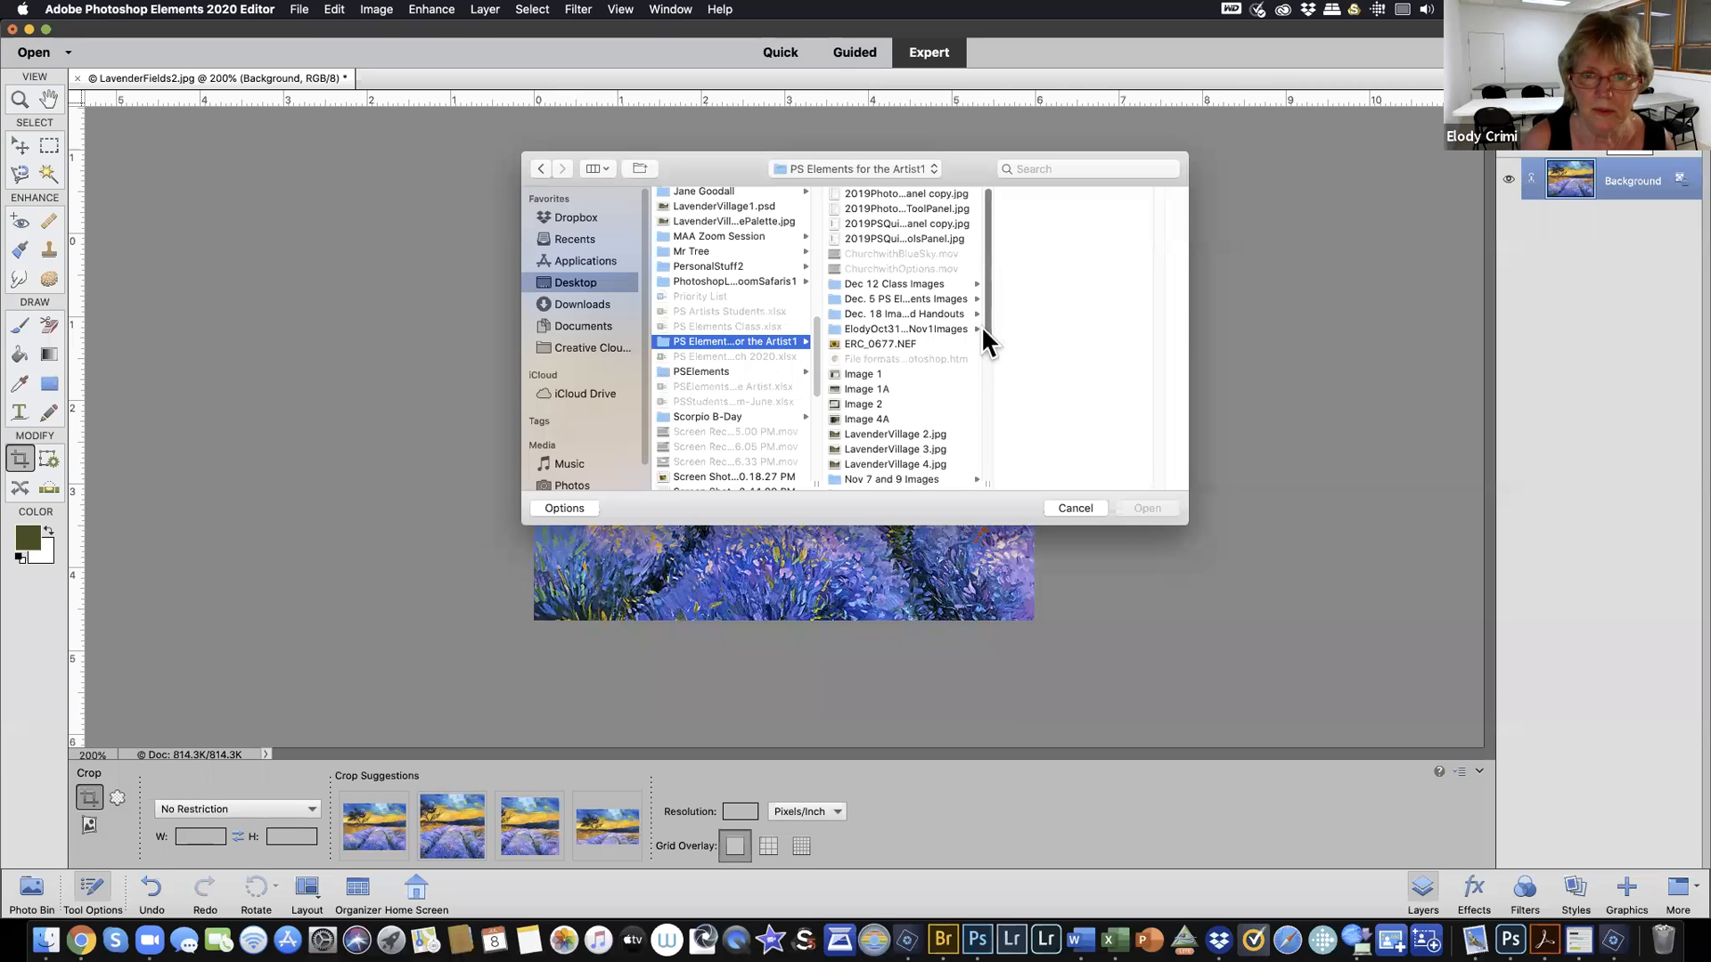
{"action": "scroll", "coordinate": [981, 326], "scroll_direction": "down", "scroll_amount": 2}
{"action": "left_click", "coordinate": [919, 278]}
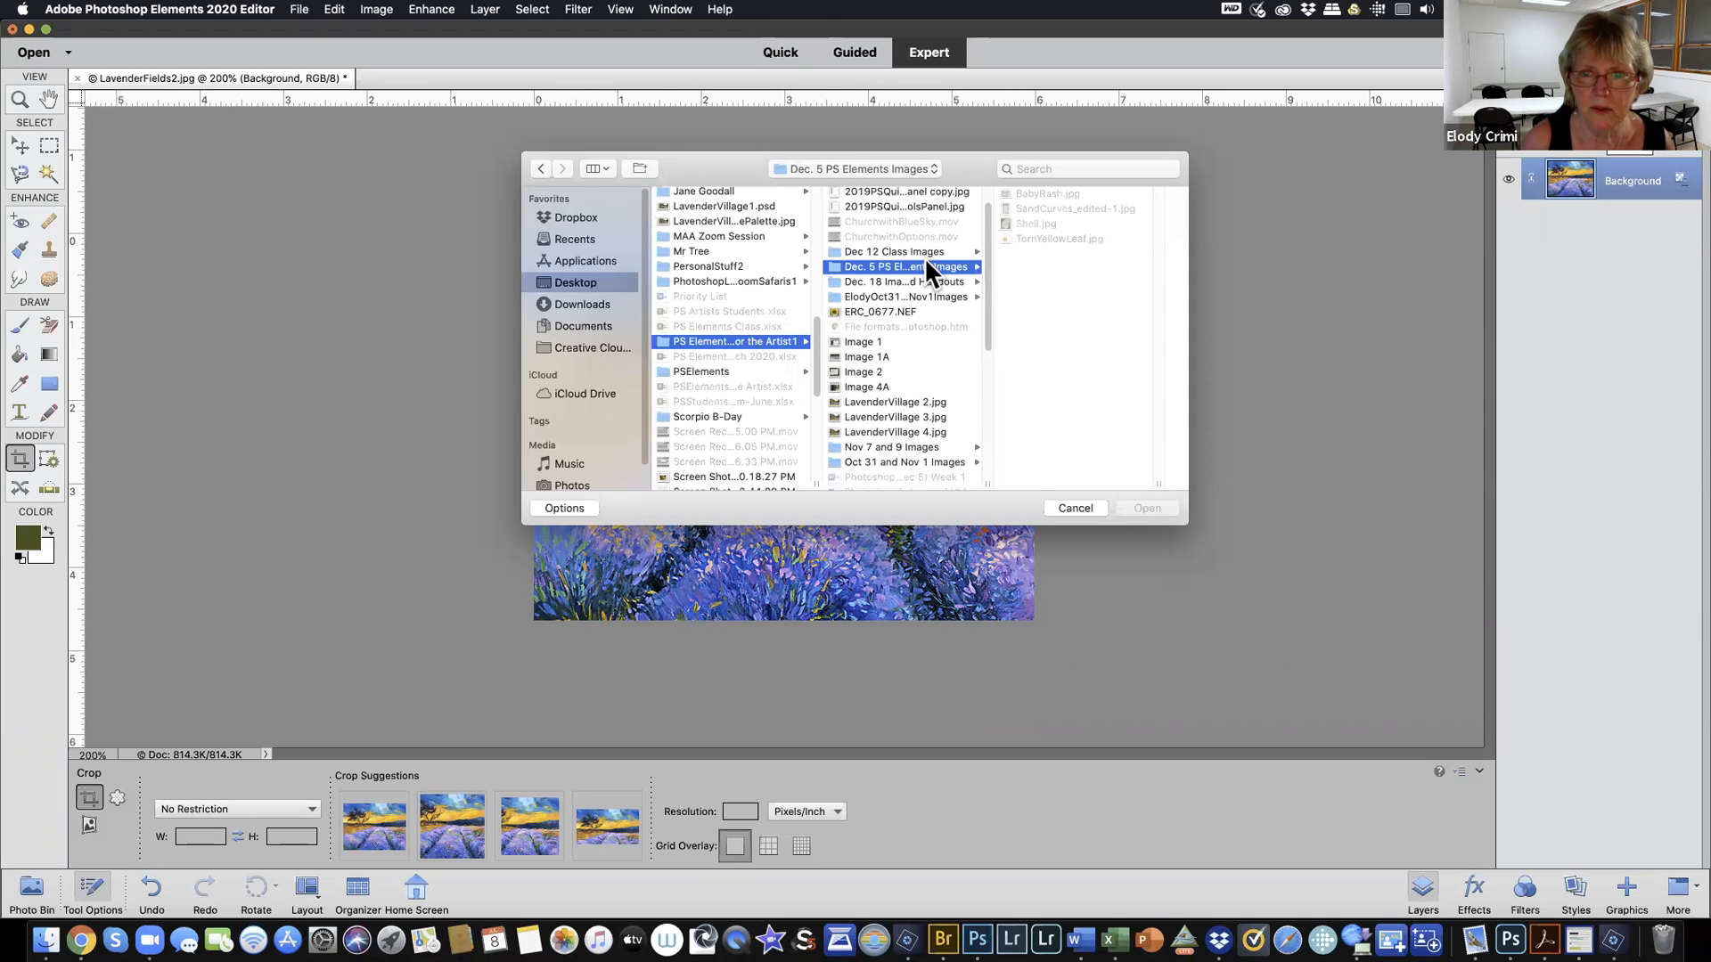
{"action": "left_click", "coordinate": [924, 252]}
{"action": "left_click", "coordinate": [1007, 222]}
{"action": "left_click", "coordinate": [1075, 508]}
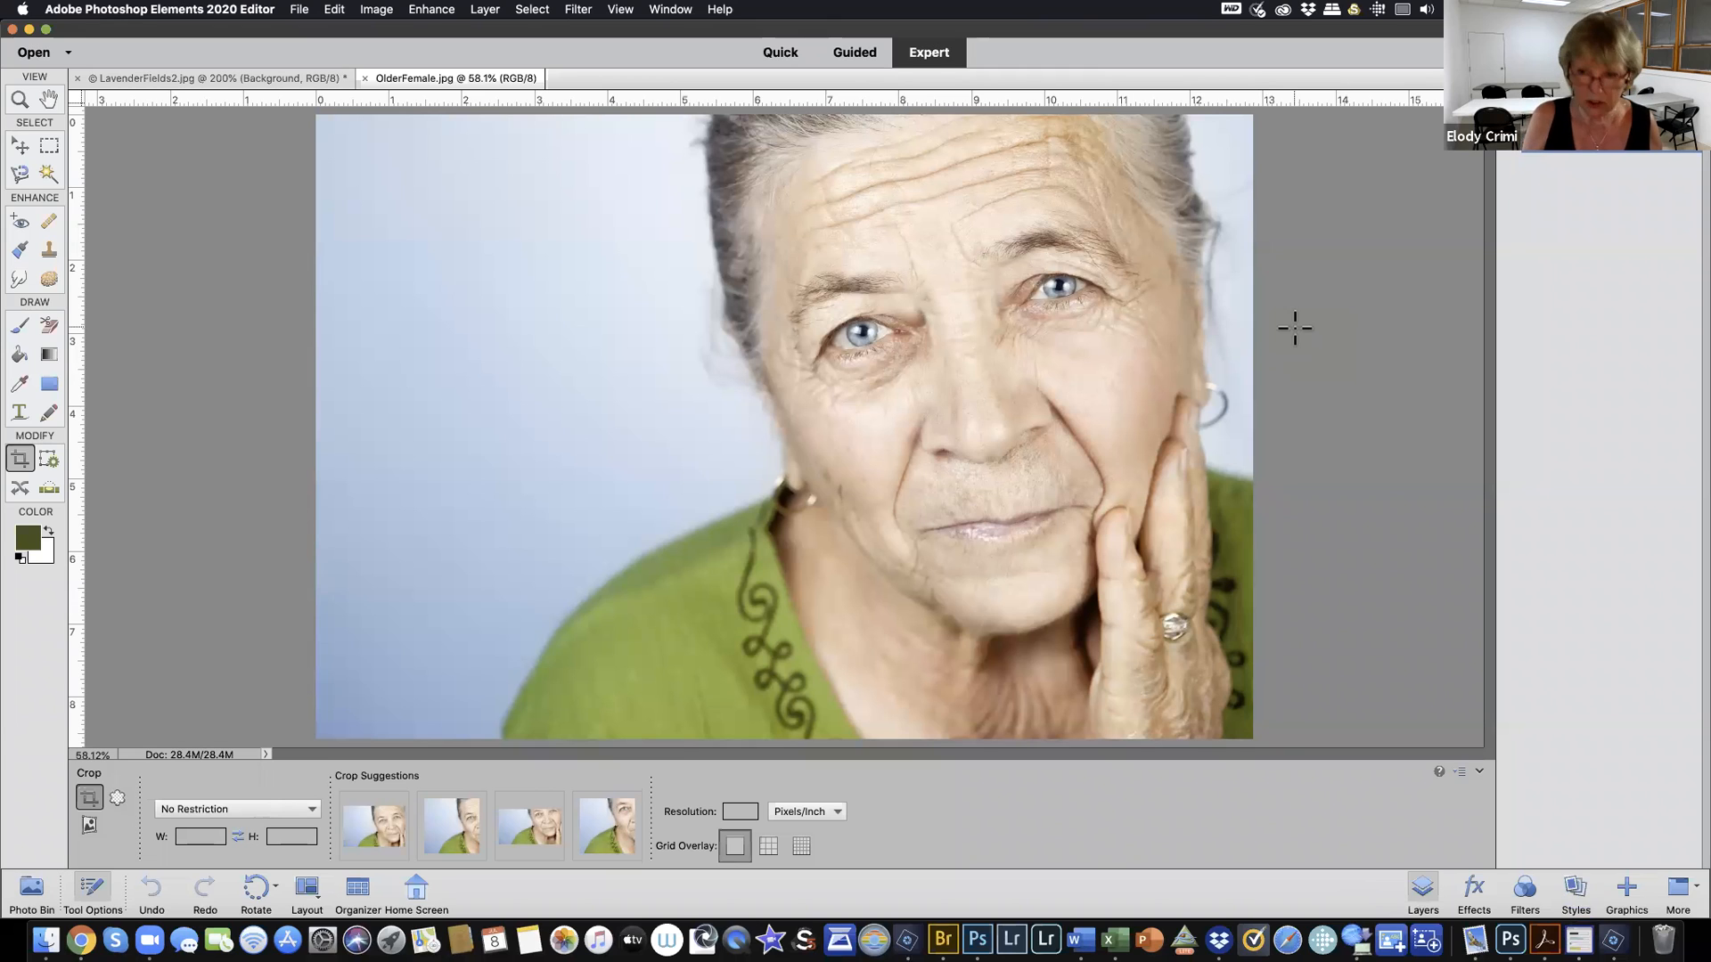
{"action": "key", "text": "super+j"}
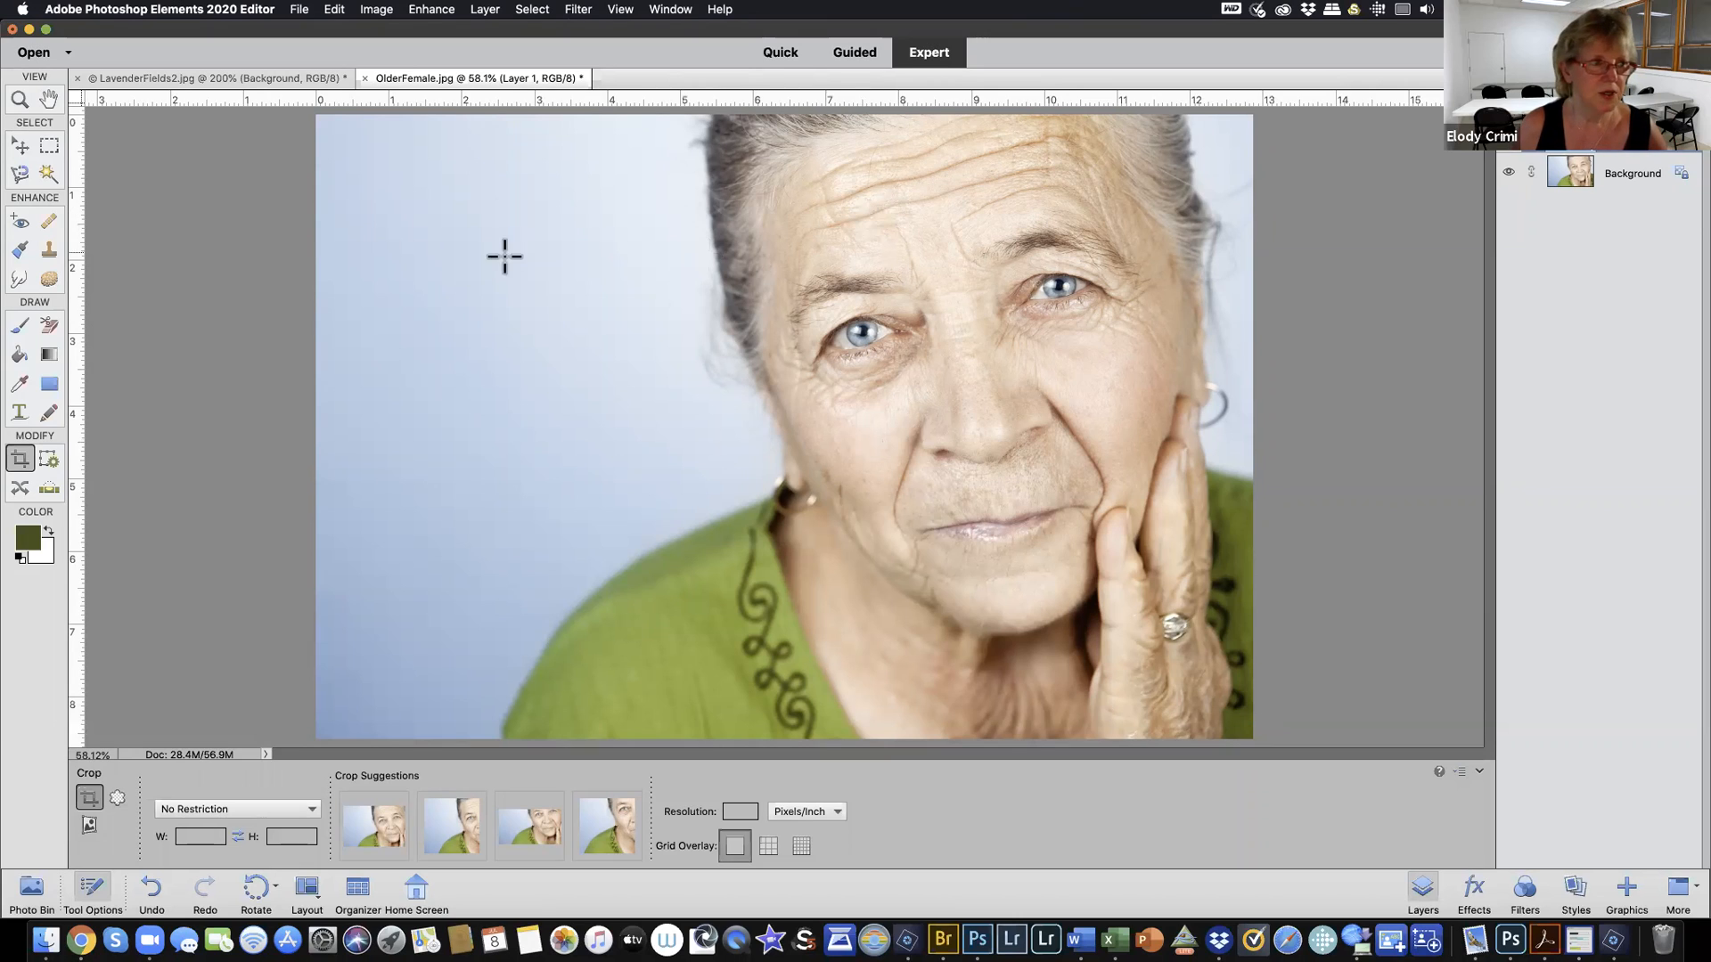
Try a 40 px Clone Stamp stroke on the woman's forehead and undo it
{"action": "left_click", "coordinate": [49, 251]}
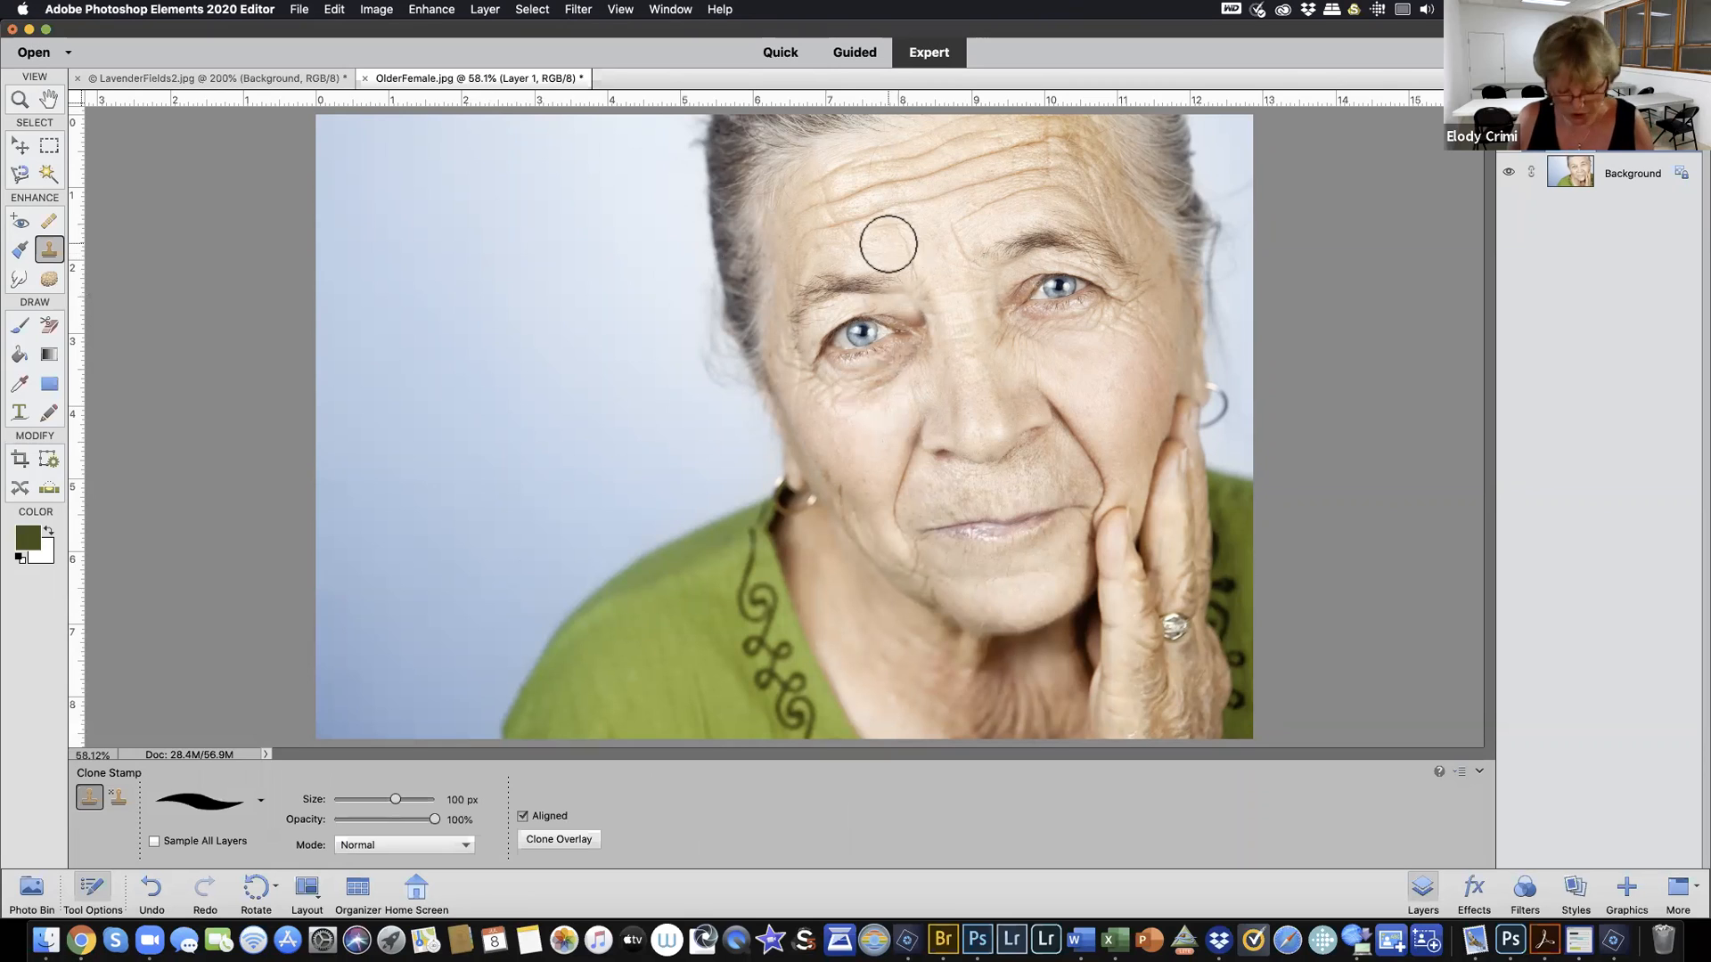
{"action": "key", "text": "bracketleft"}
{"action": "key", "text": "bracketleft"}
{"action": "key", "text": "bracketleft"}
{"action": "key", "text": "bracketleft"}
{"action": "key", "text": "bracketleft"}
{"action": "key", "text": "bracketleft"}
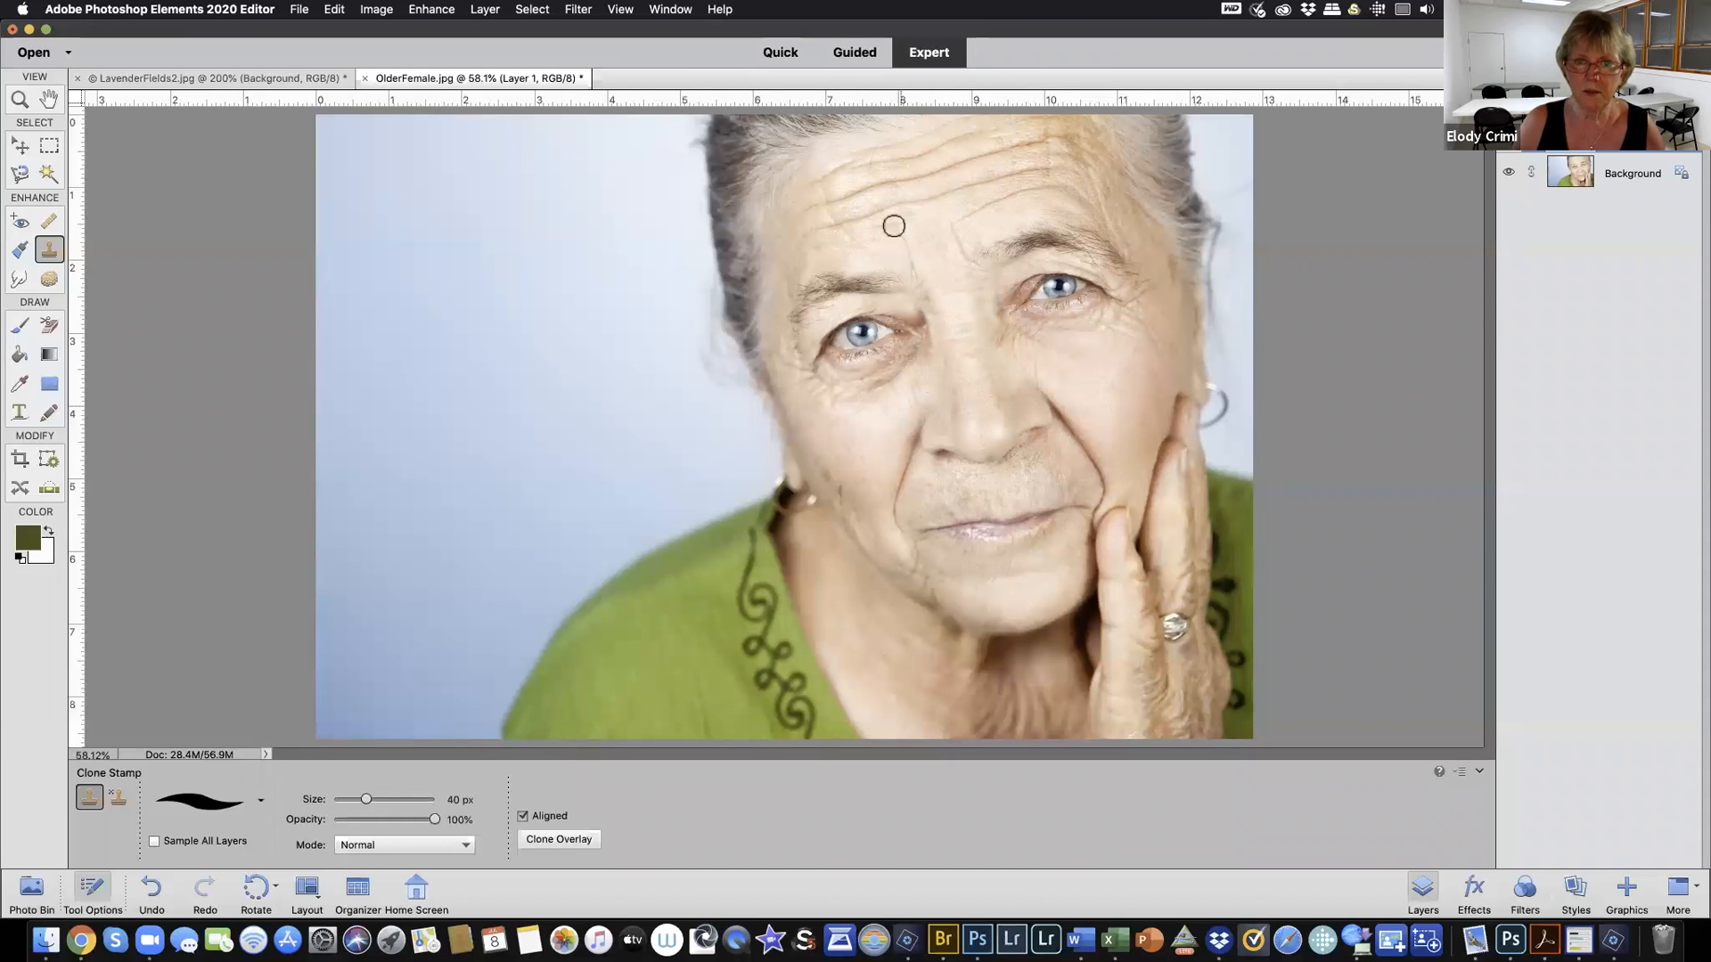
{"action": "mouse_move", "coordinate": [918, 198]}
{"action": "left_mouse_down"}
{"action": "mouse_move", "coordinate": [879, 213]}
{"action": "mouse_move", "coordinate": [968, 185]}
{"action": "mouse_move", "coordinate": [915, 221]}
{"action": "mouse_move", "coordinate": [918, 285]}
{"action": "mouse_move", "coordinate": [971, 249]}
{"action": "mouse_move", "coordinate": [945, 206]}
{"action": "mouse_move", "coordinate": [919, 215]}
{"action": "mouse_move", "coordinate": [966, 187]}
{"action": "mouse_move", "coordinate": [927, 199]}
{"action": "left_mouse_up"}
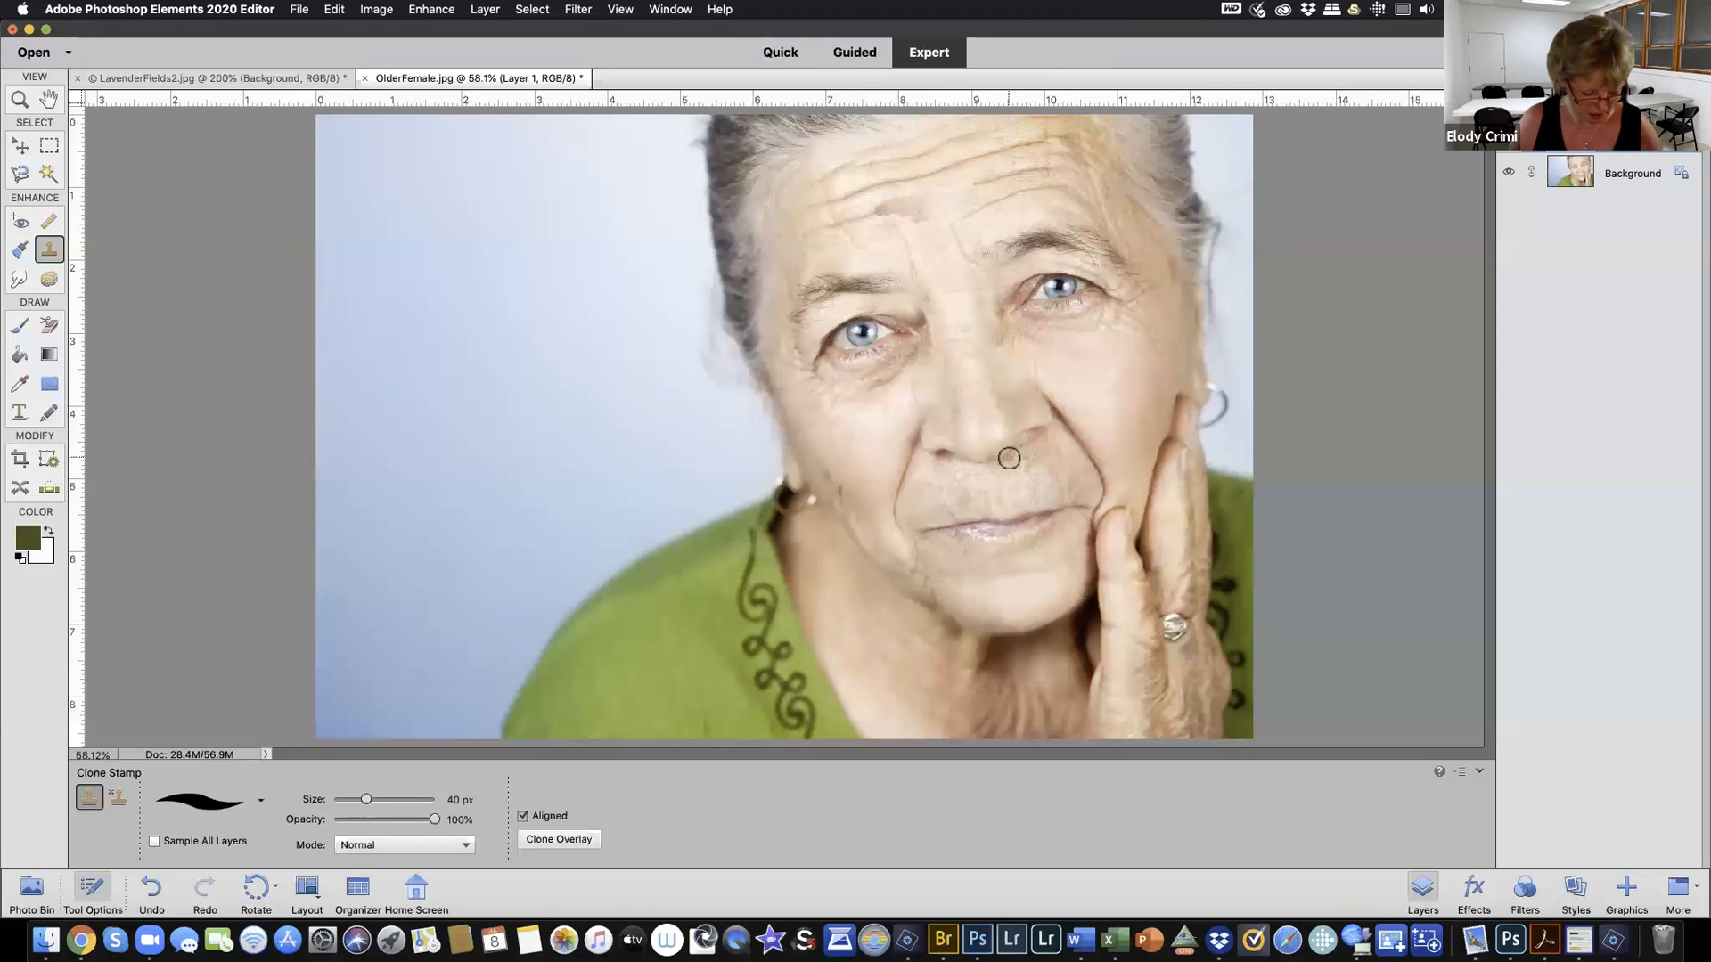
{"action": "key", "text": "ctrl+z"}
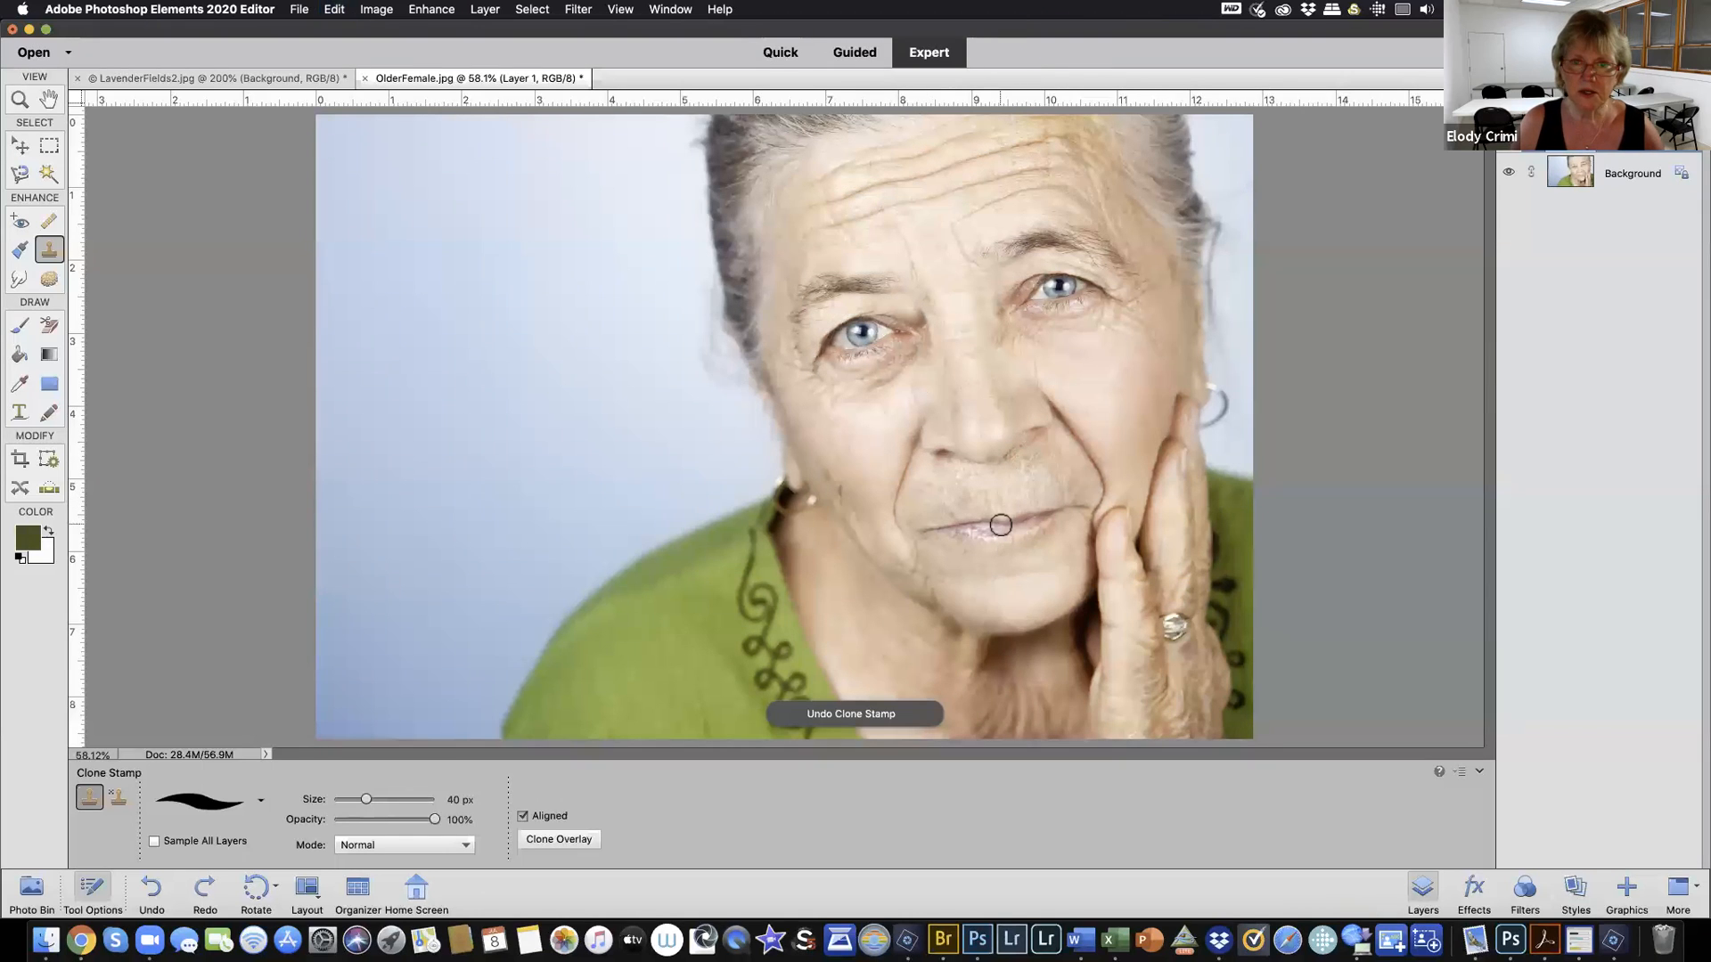
Switch to the Healing Brush, reduce its size to 20 px and check its brush settings
{"action": "left_click", "coordinate": [49, 219]}
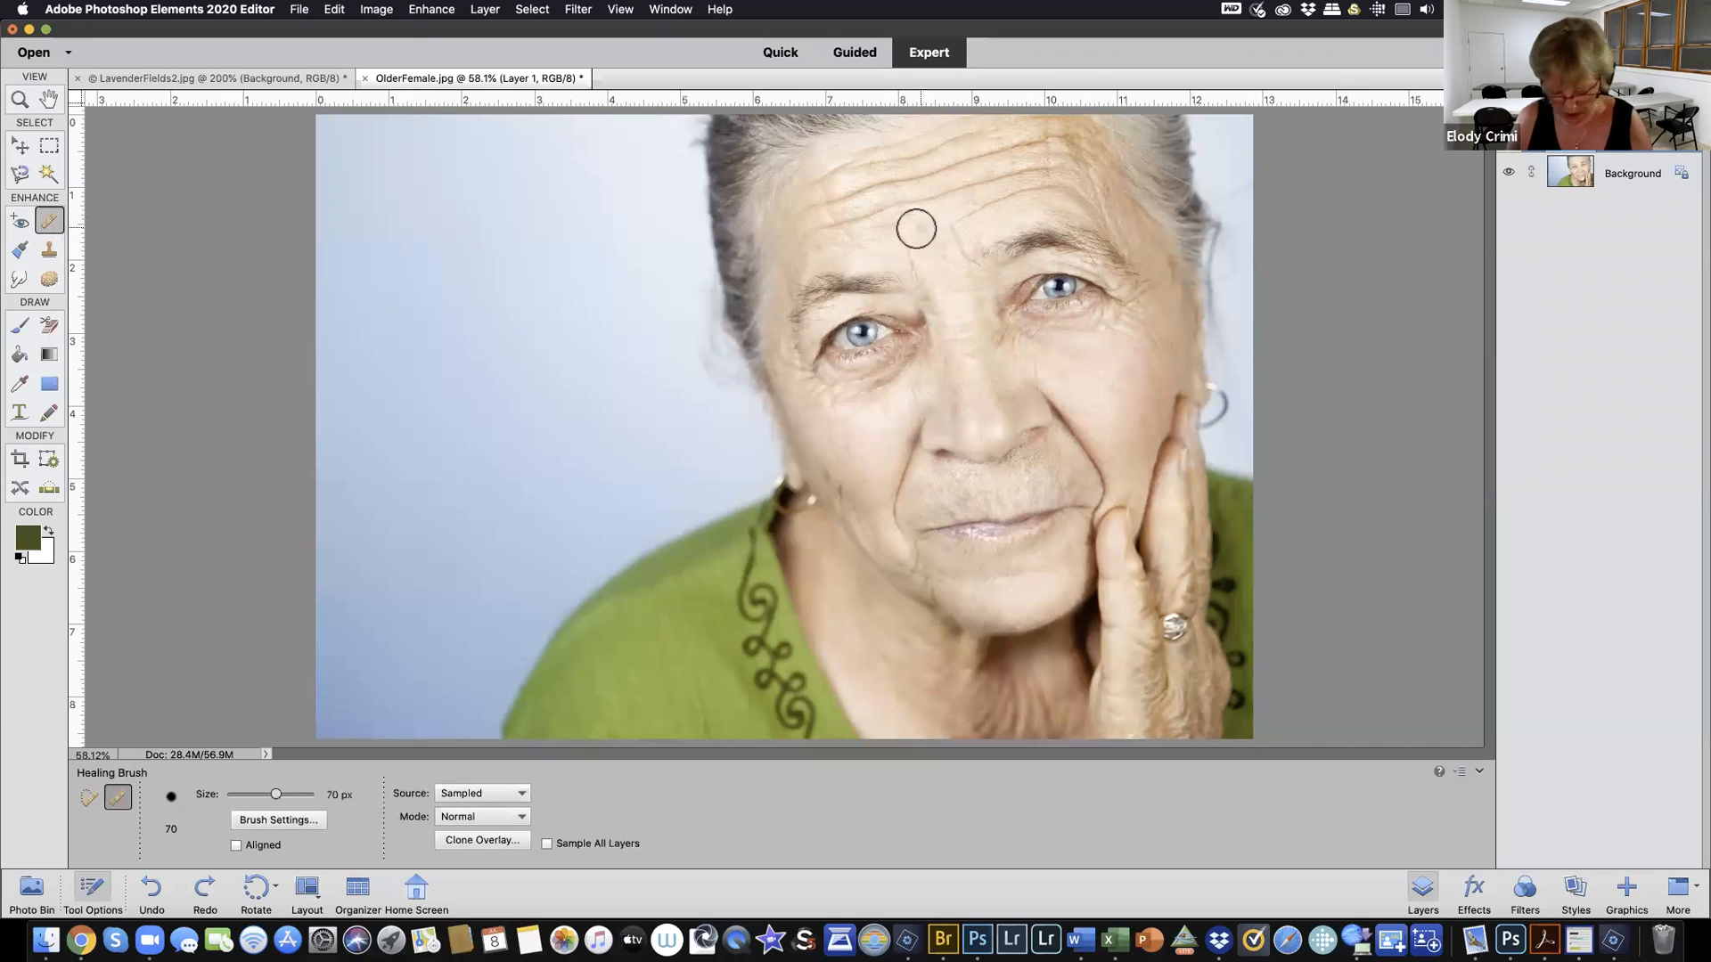
{"action": "key", "text": "bracketleft"}
{"action": "key", "text": "bracketleft"}
{"action": "key", "text": "bracketleft"}
{"action": "key", "text": "bracketleft"}
{"action": "key", "text": "bracketleft"}
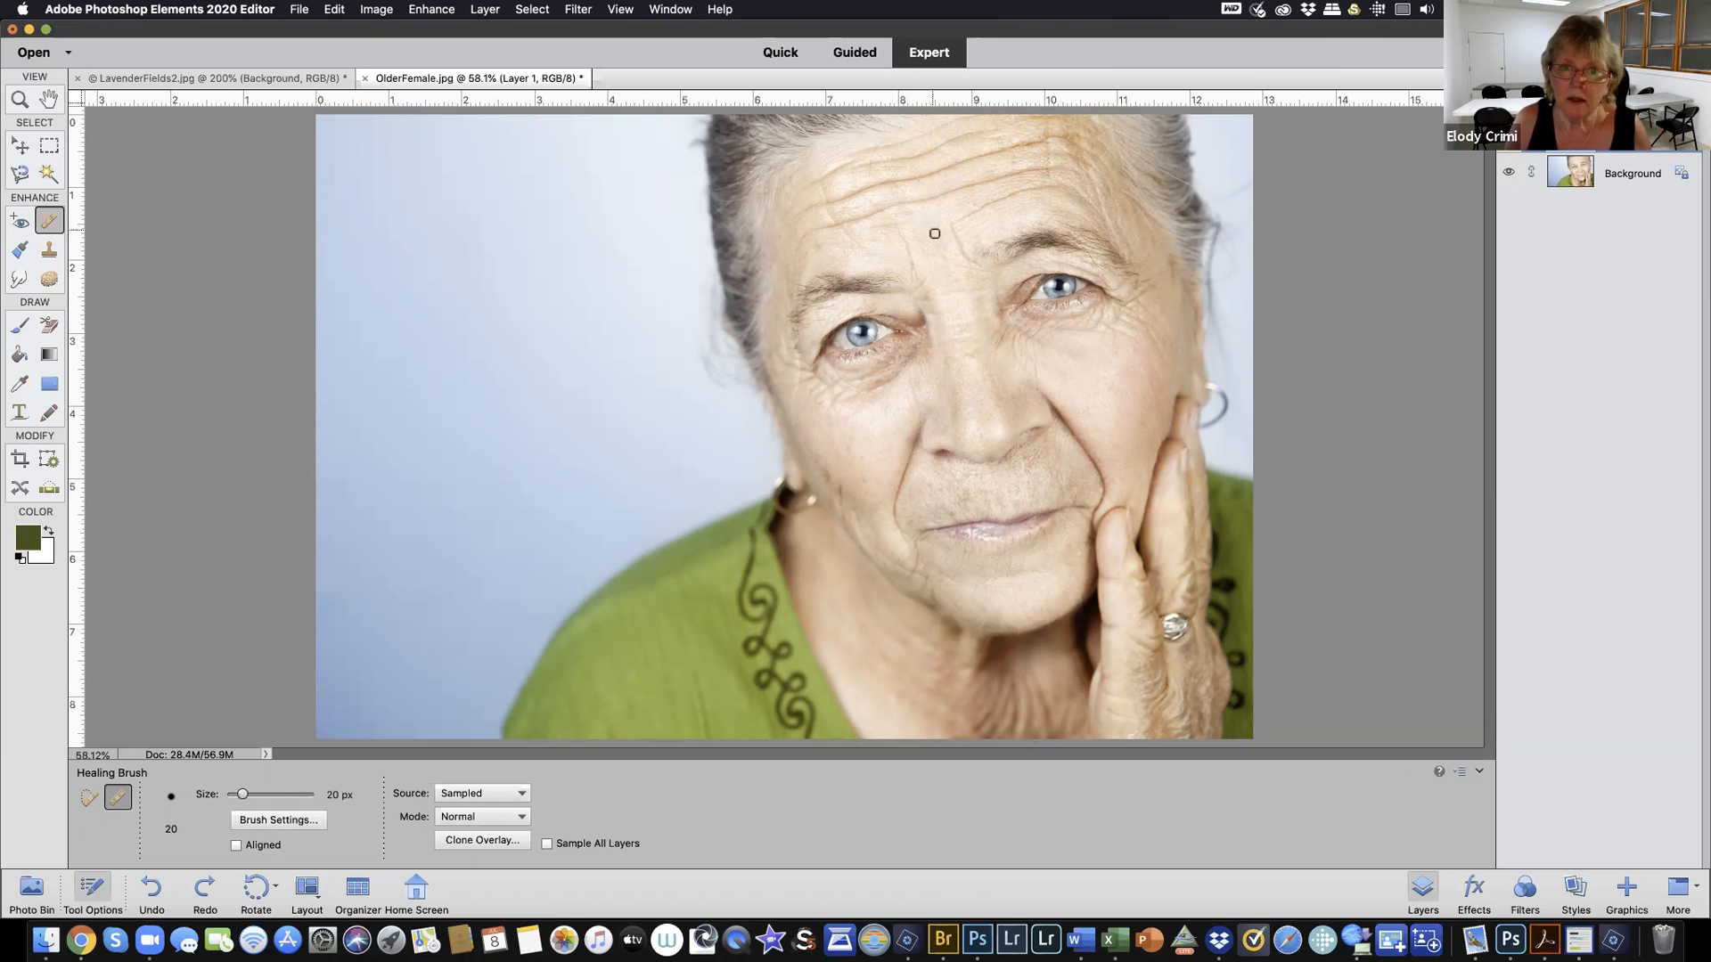
{"action": "right_click", "coordinate": [927, 209]}
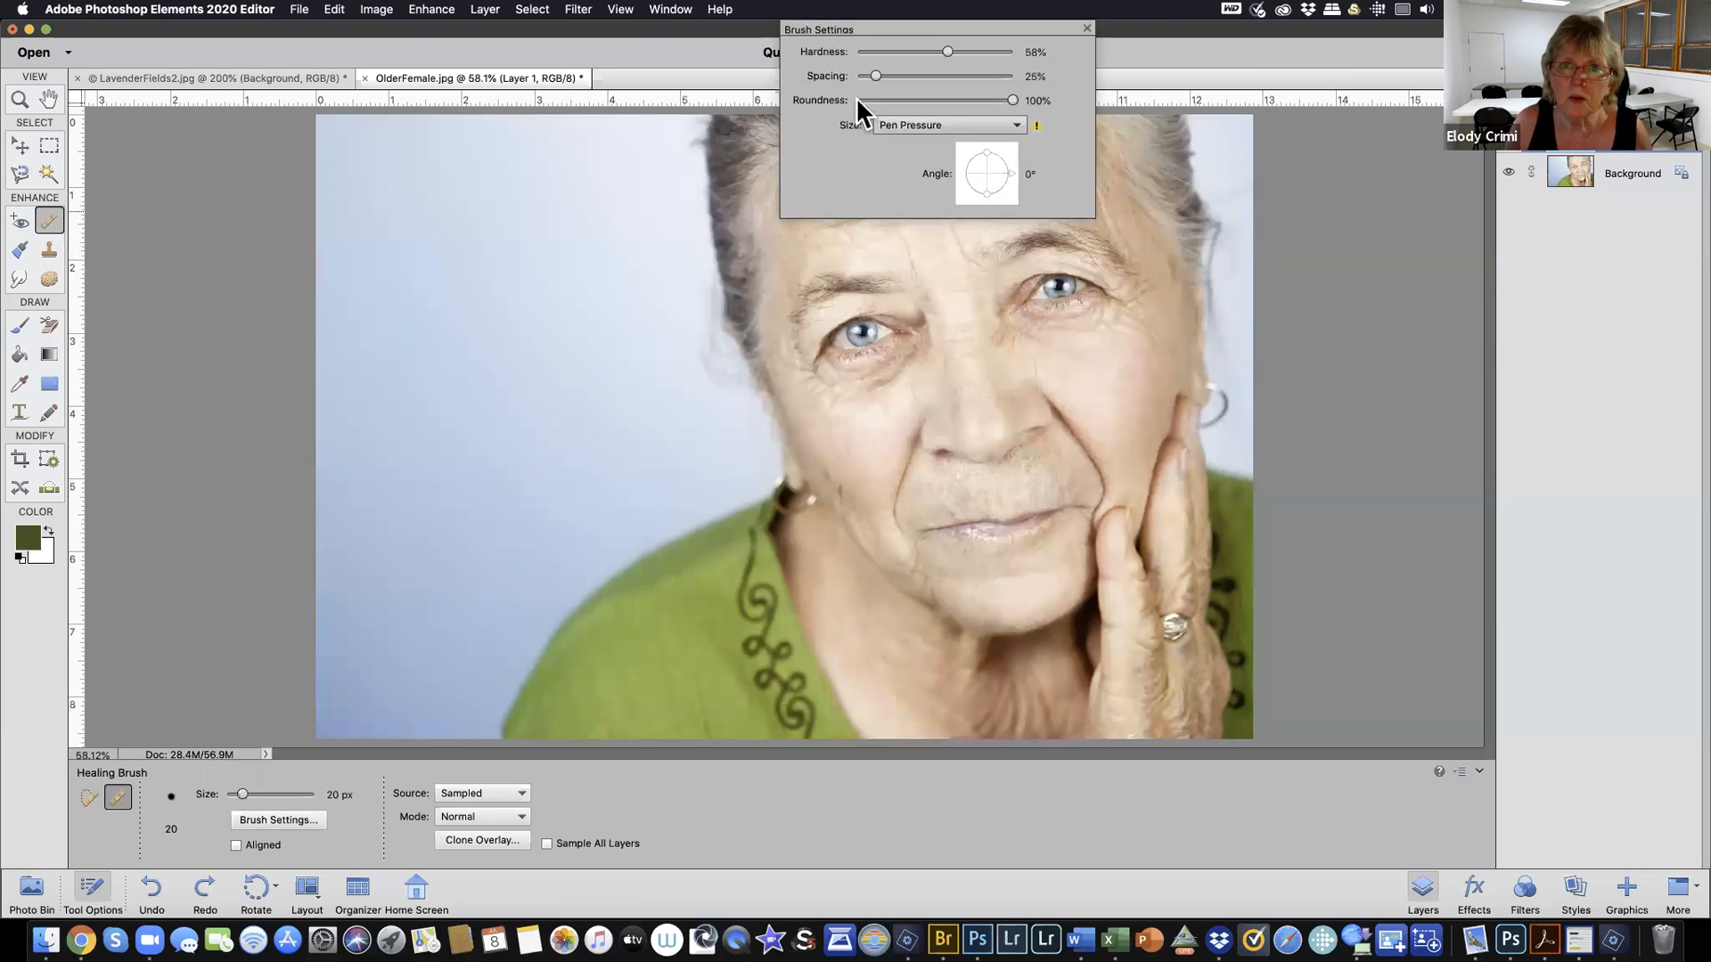
{"action": "left_click", "coordinate": [794, 267]}
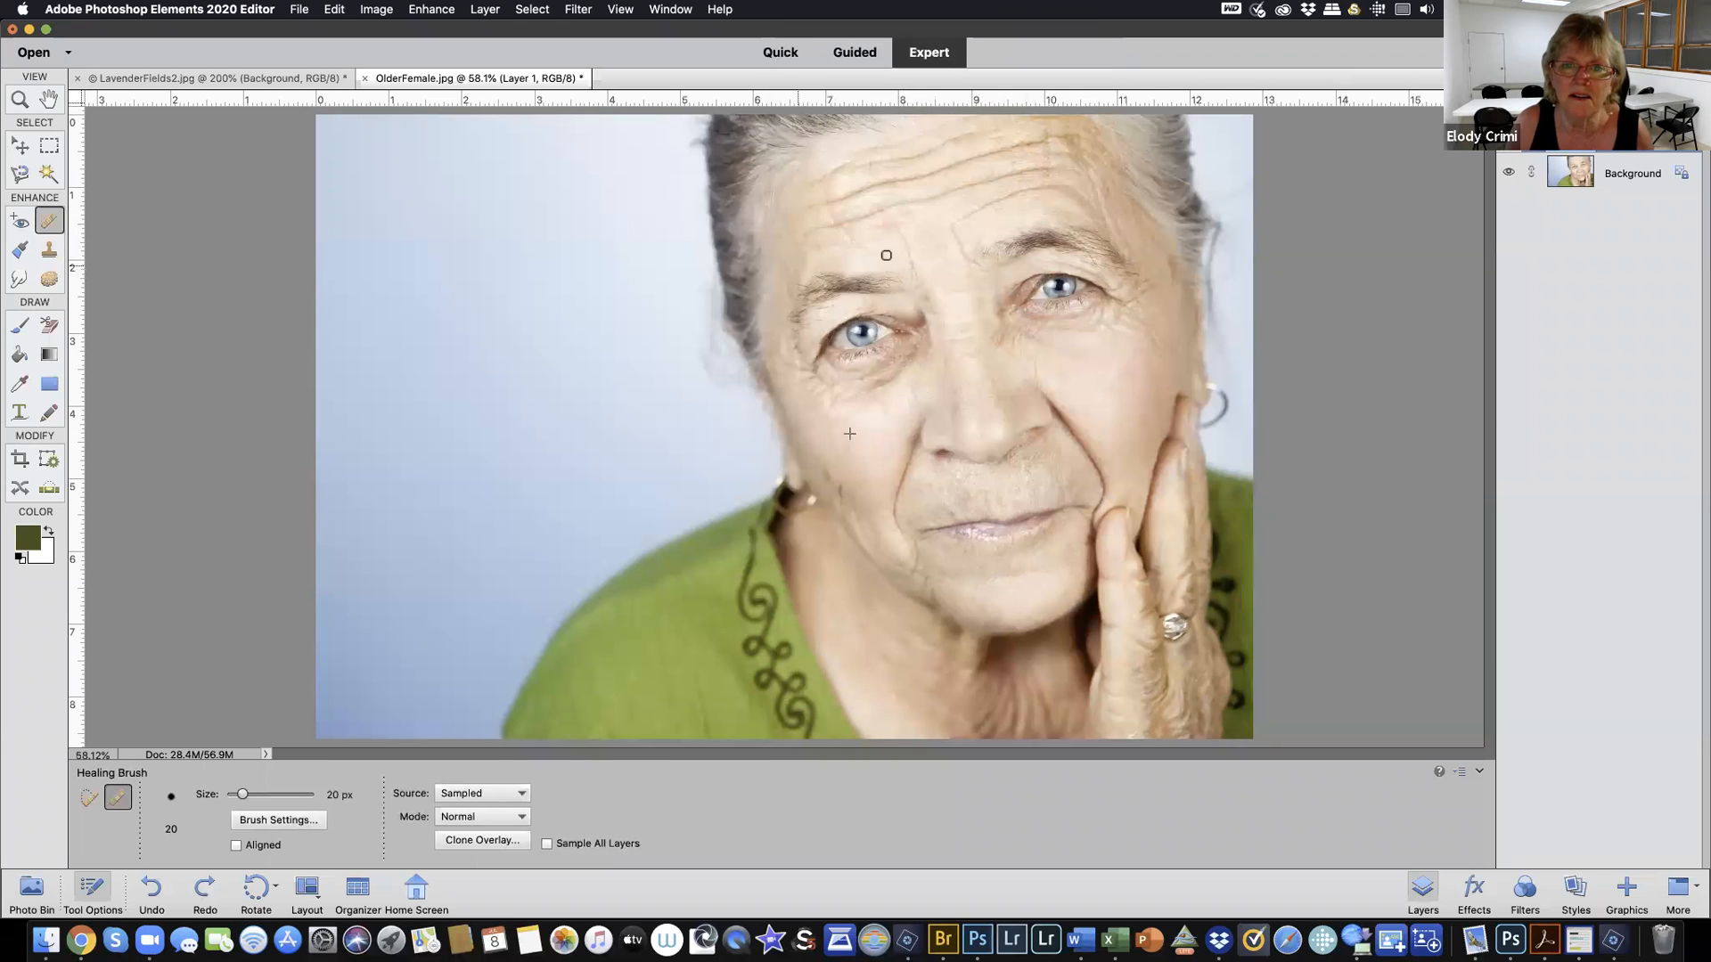
Heal the wrinkles at the middle of the forehead above the nose, sampling clear skin from the forehead and cheek
{"action": "left_click", "coordinate": [912, 217], "text": "alt"}
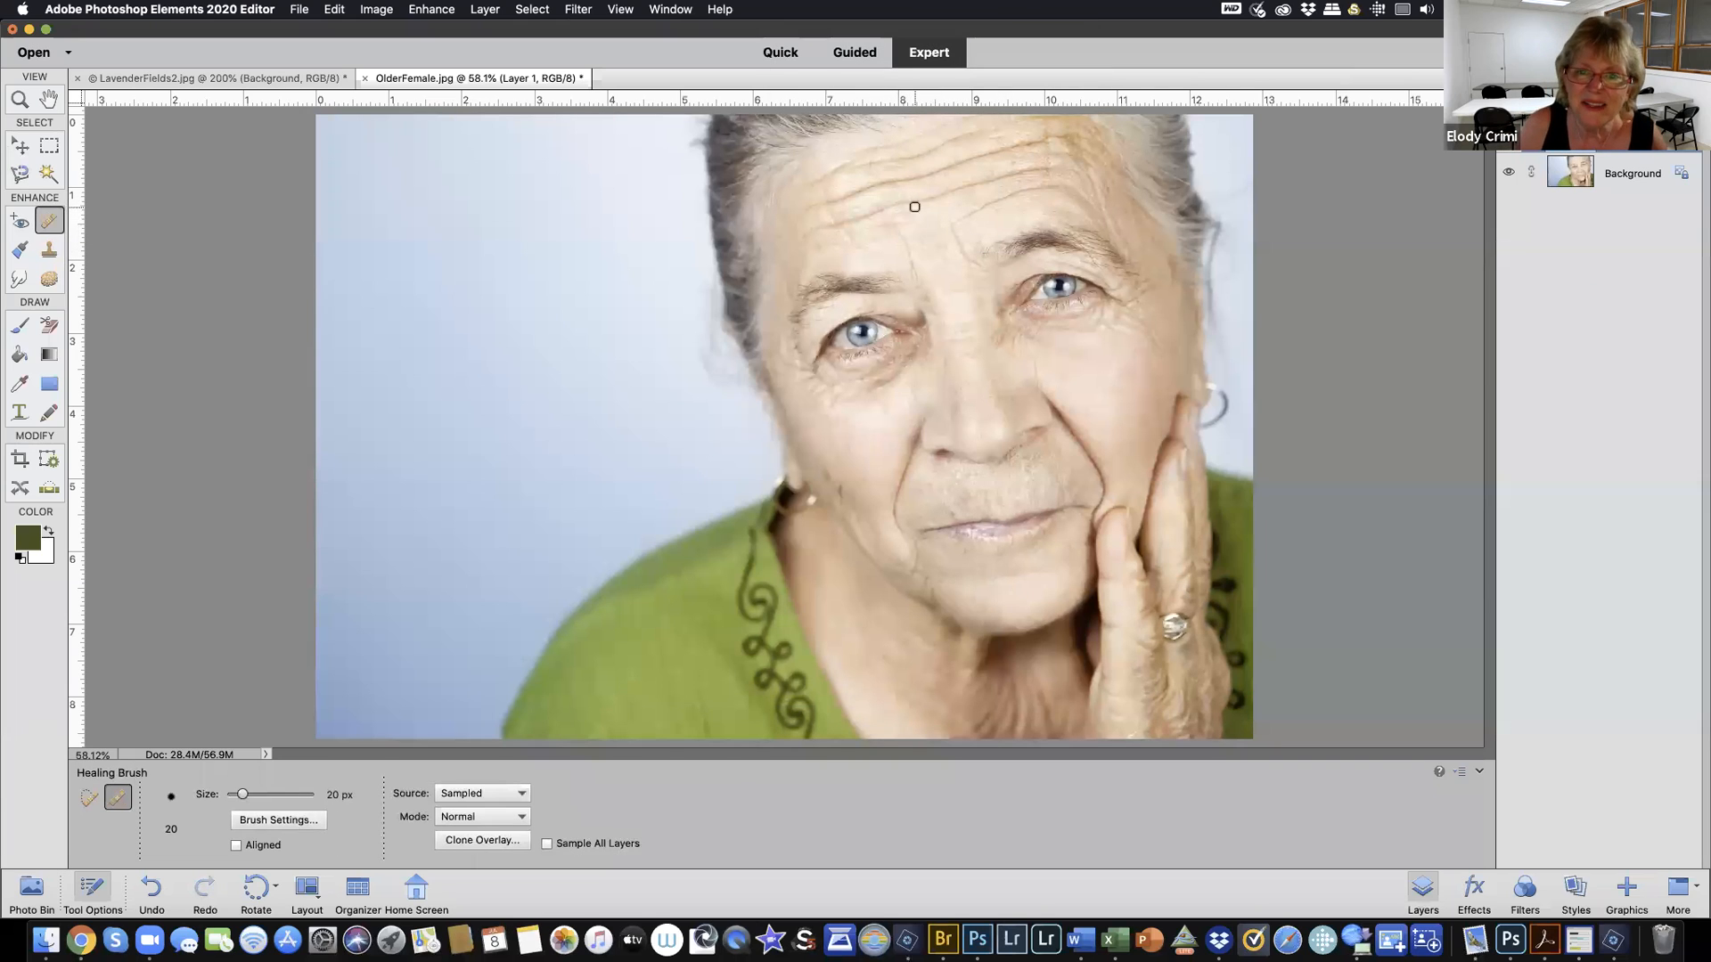
{"action": "left_click_drag", "start_coordinate": [927, 204], "coordinate": [909, 204]}
{"action": "left_click", "coordinate": [942, 211], "text": "alt"}
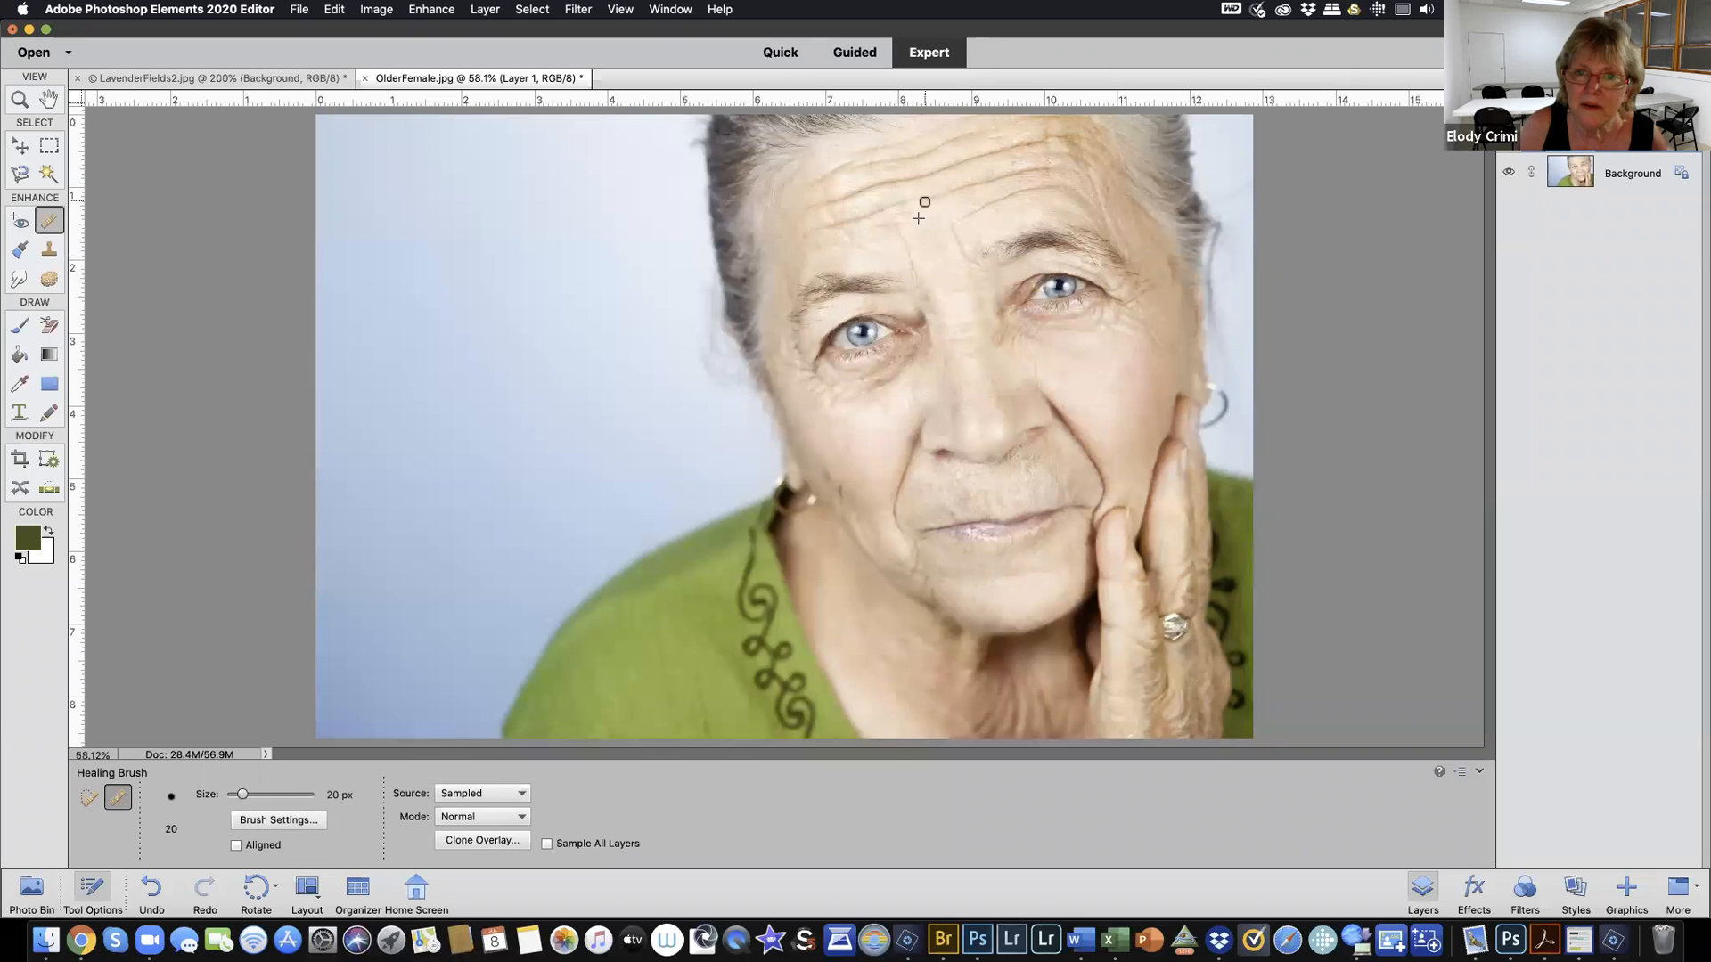
{"action": "left_click", "coordinate": [980, 192], "text": "alt"}
{"action": "left_click_drag", "start_coordinate": [986, 183], "coordinate": [950, 190]}
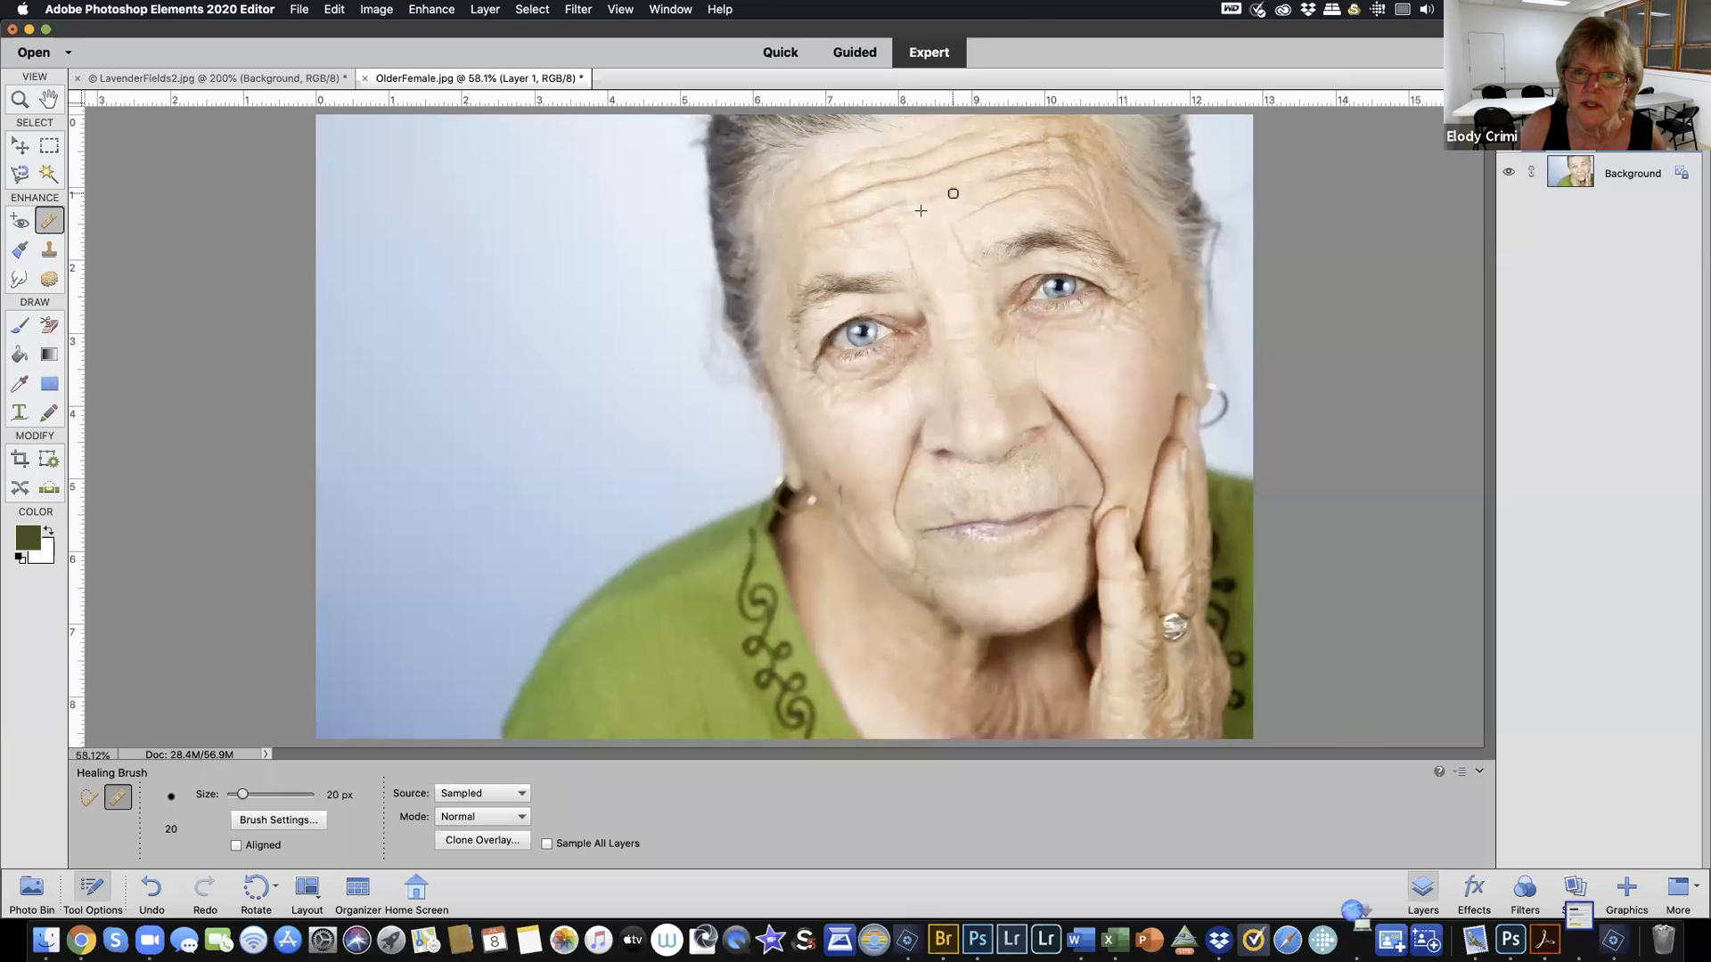
{"action": "left_click", "coordinate": [1084, 374], "text": "alt"}
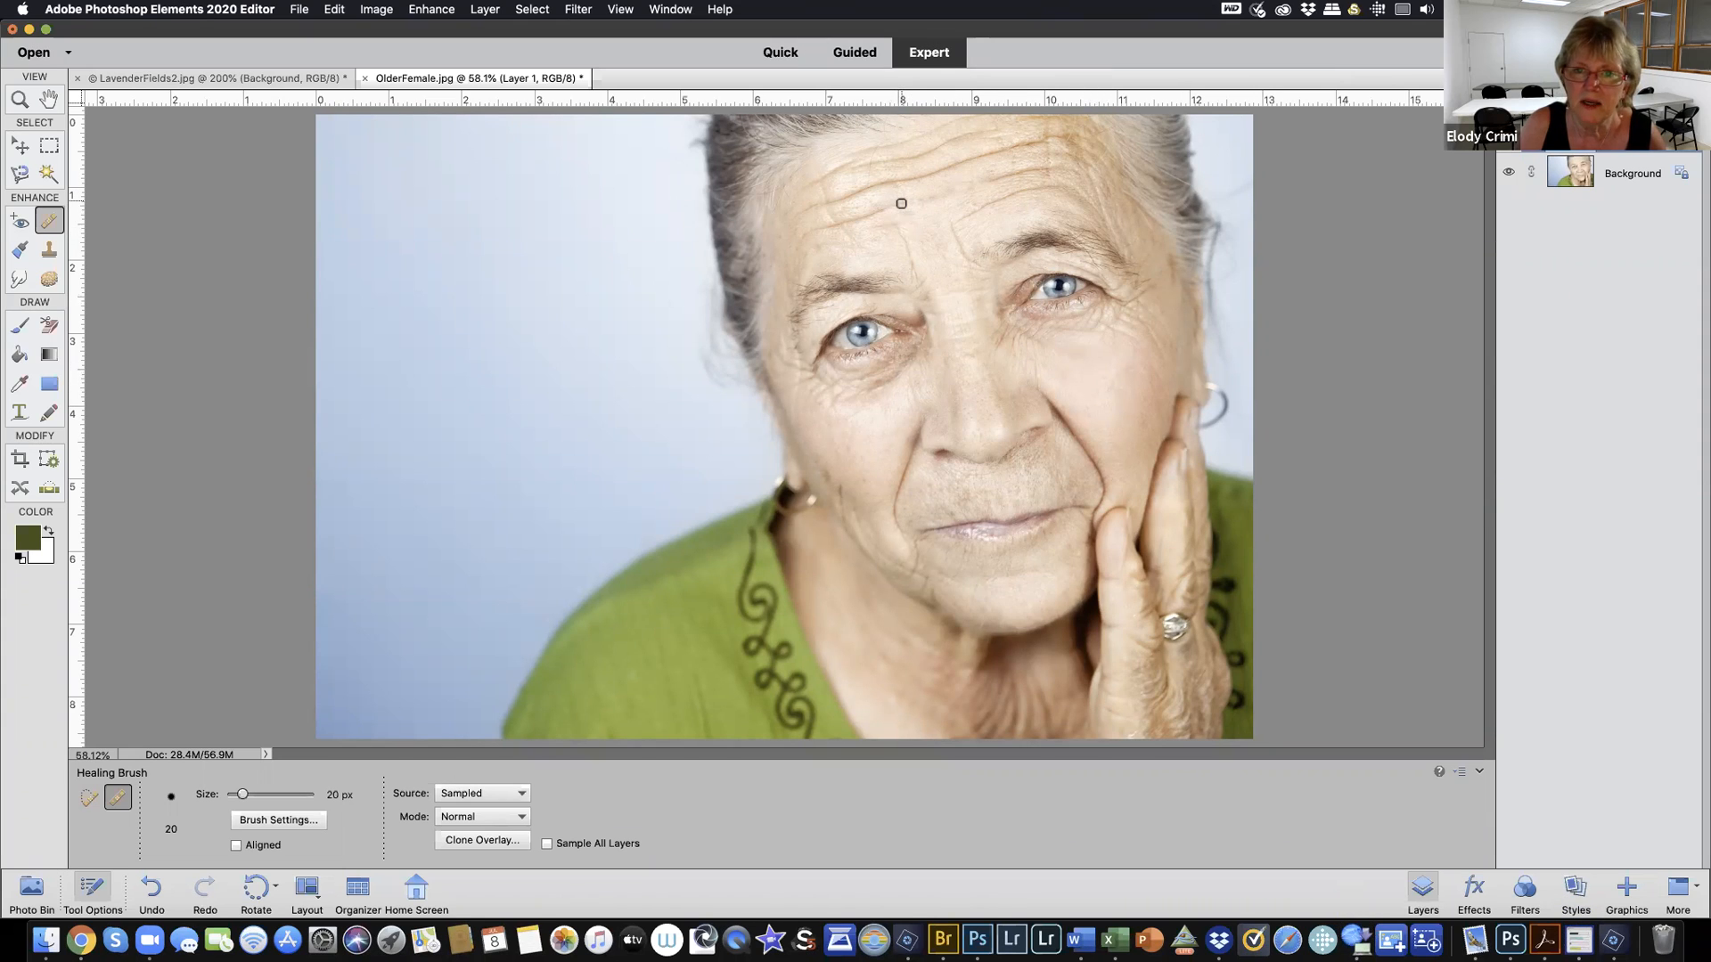
{"action": "left_click_drag", "start_coordinate": [893, 205], "coordinate": [944, 197]}
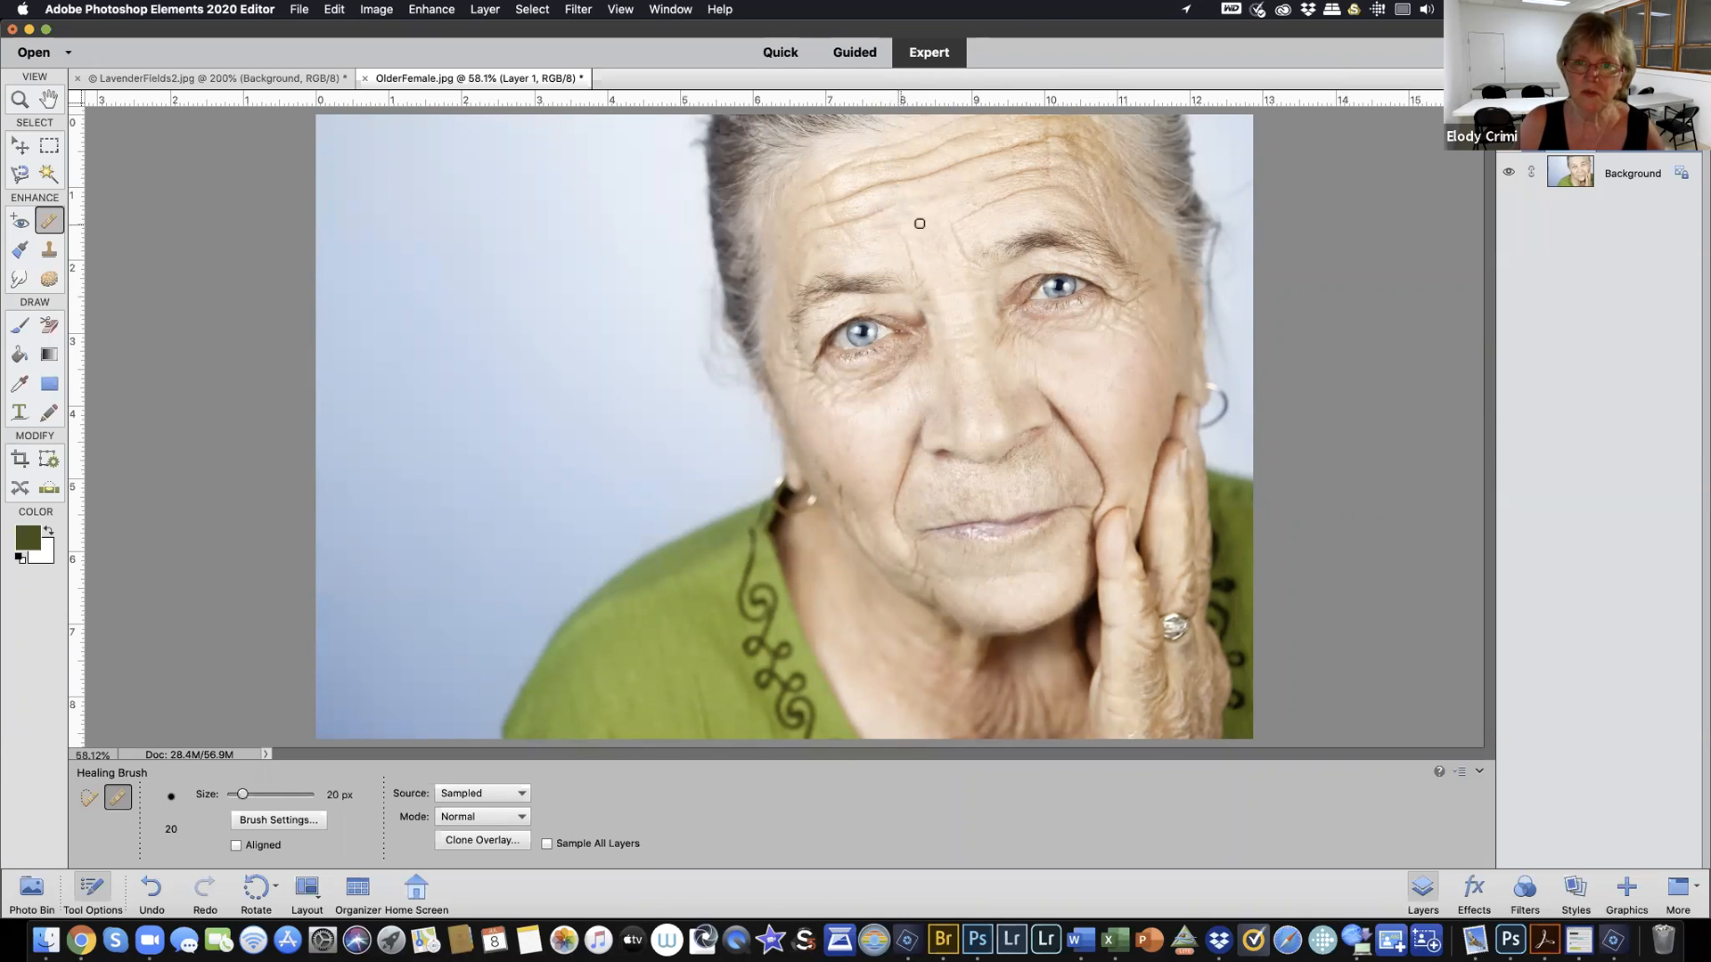
Heal the forehead wrinkle above the woman's left eyebrow, sampling smooth skin from her cheek and lower forehead
{"action": "left_click", "coordinate": [1118, 386], "text": "alt"}
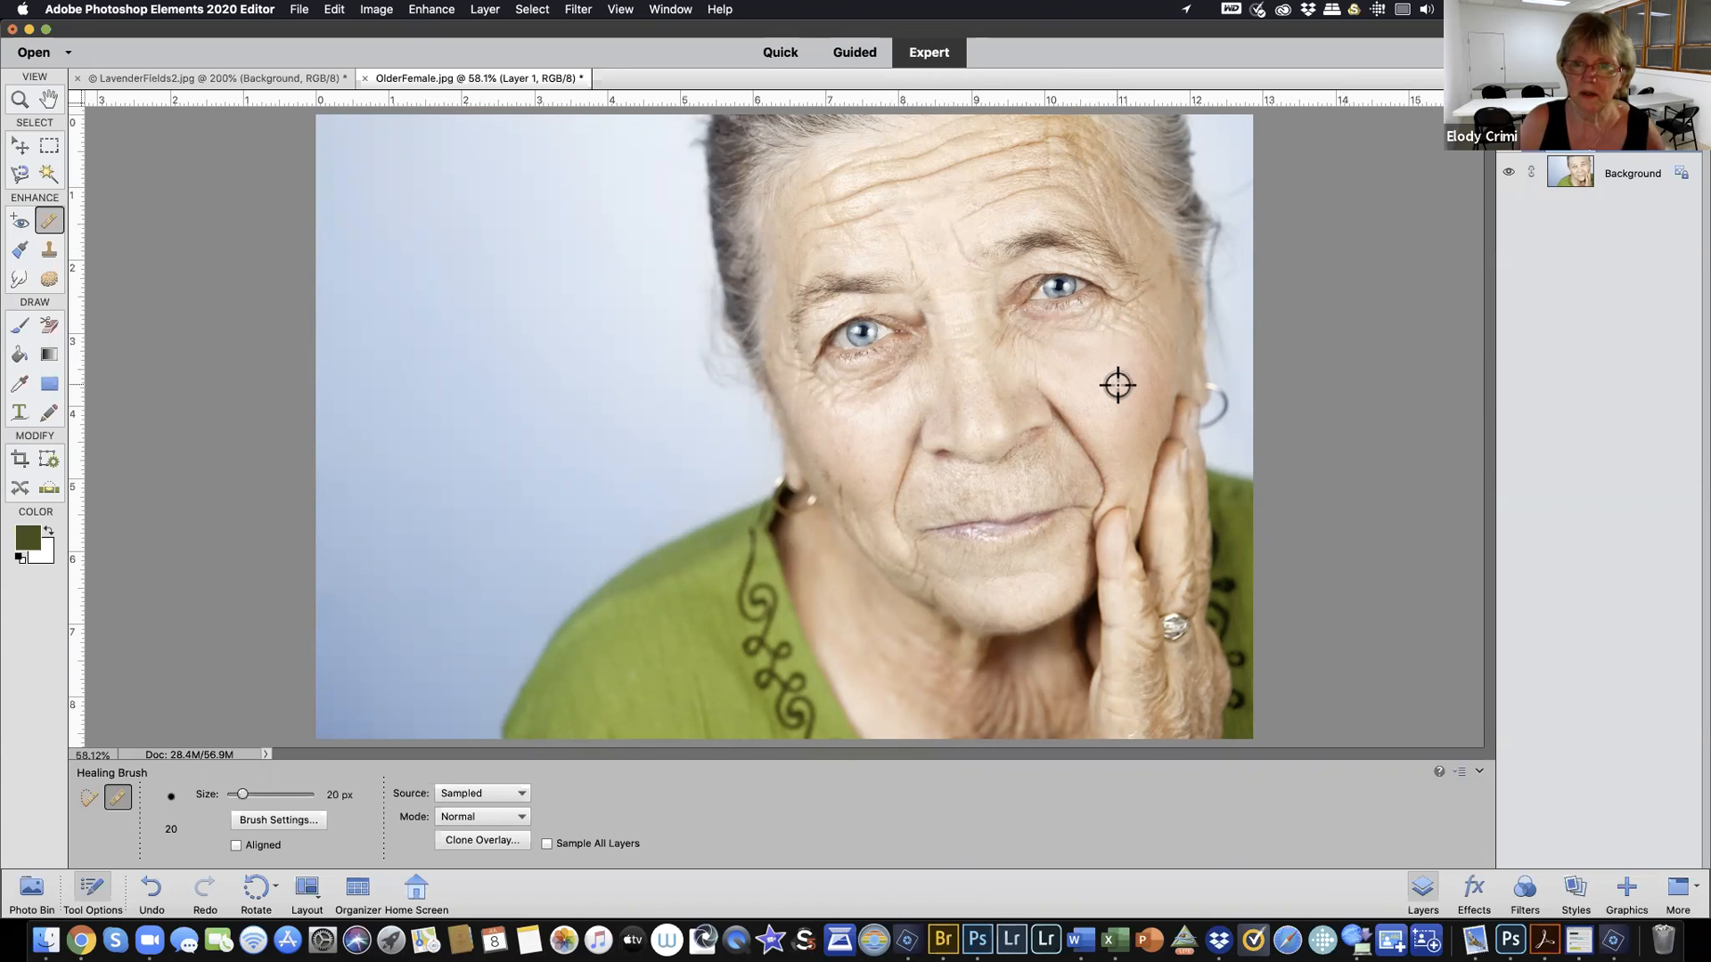
{"action": "left_click_drag", "start_coordinate": [1050, 169], "coordinate": [1022, 172]}
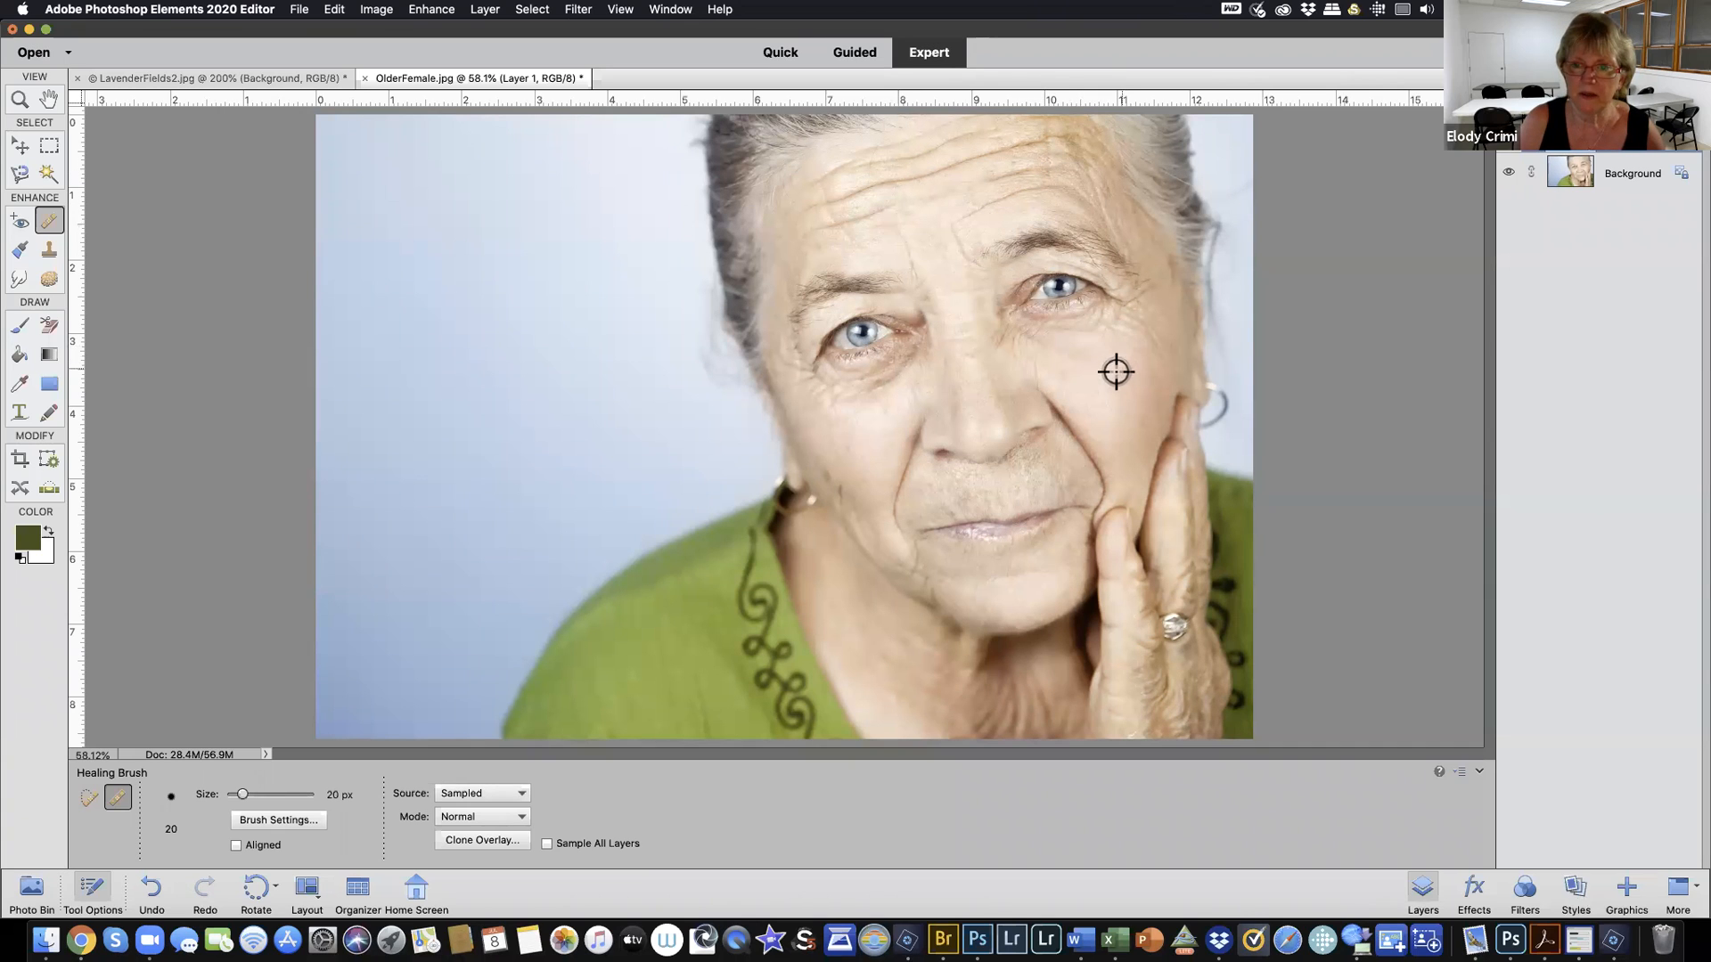
{"action": "left_click", "coordinate": [1023, 207], "text": "alt"}
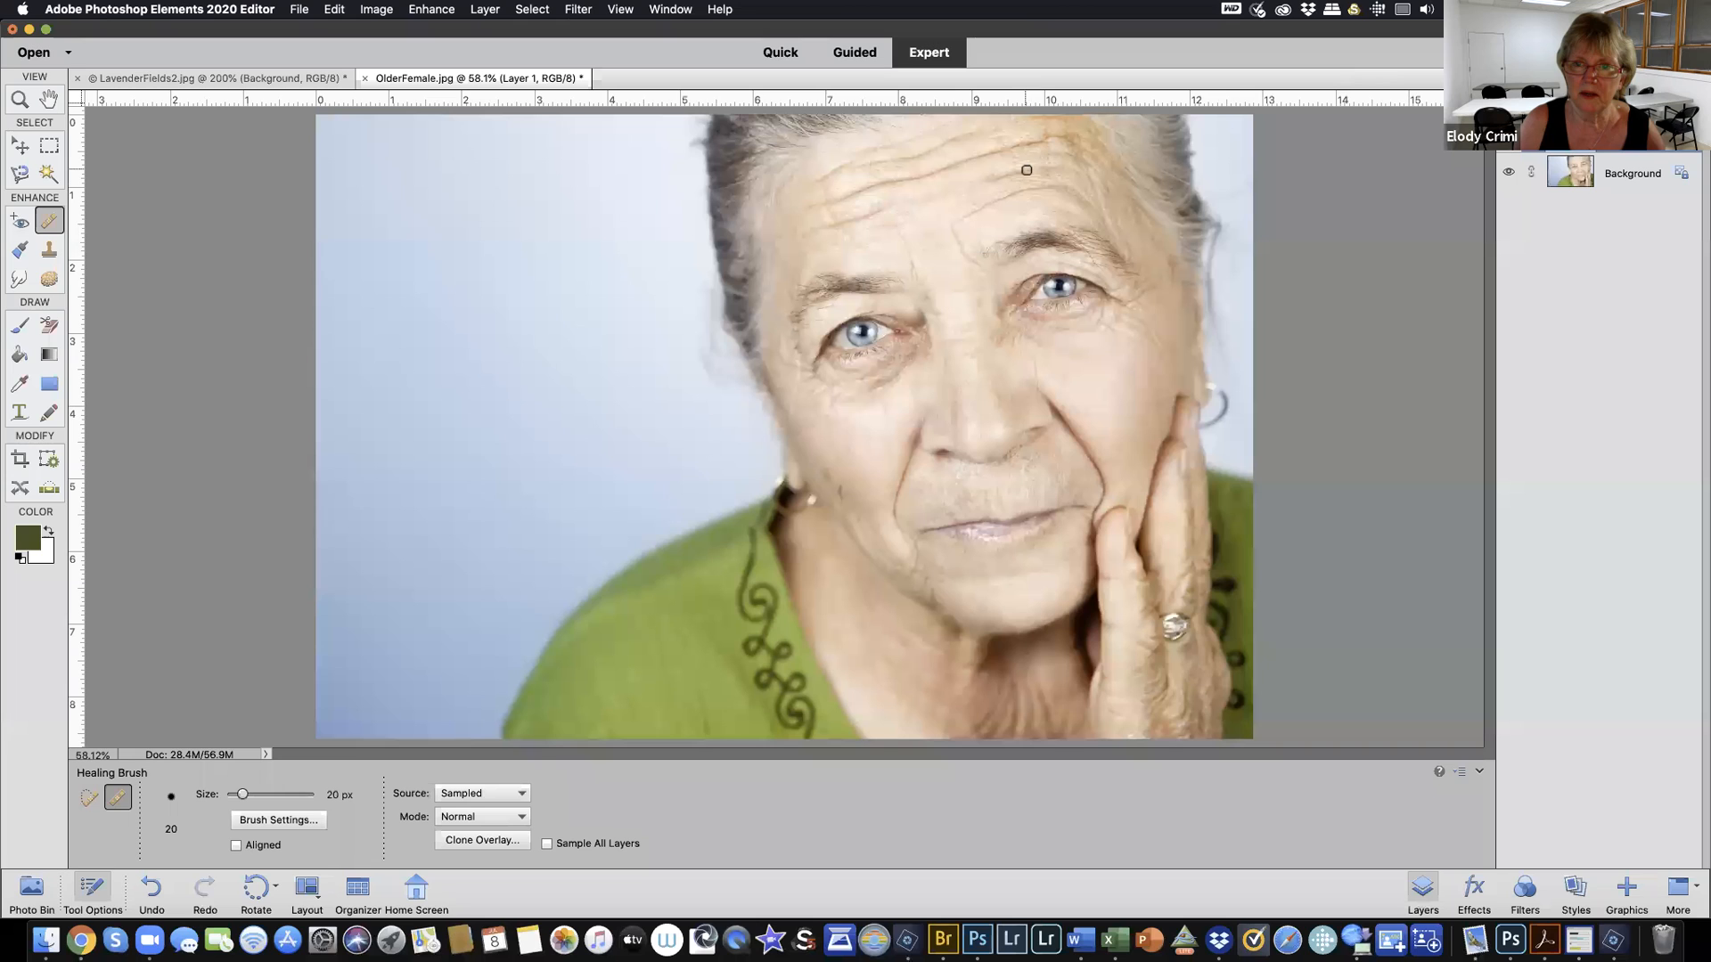
{"action": "mouse_move", "coordinate": [1008, 175]}
{"action": "left_mouse_down"}
{"action": "mouse_move", "coordinate": [992, 181]}
{"action": "mouse_move", "coordinate": [1029, 171]}
{"action": "mouse_move", "coordinate": [982, 185]}
{"action": "left_mouse_up"}
{"action": "left_click", "coordinate": [1019, 210], "text": "alt"}
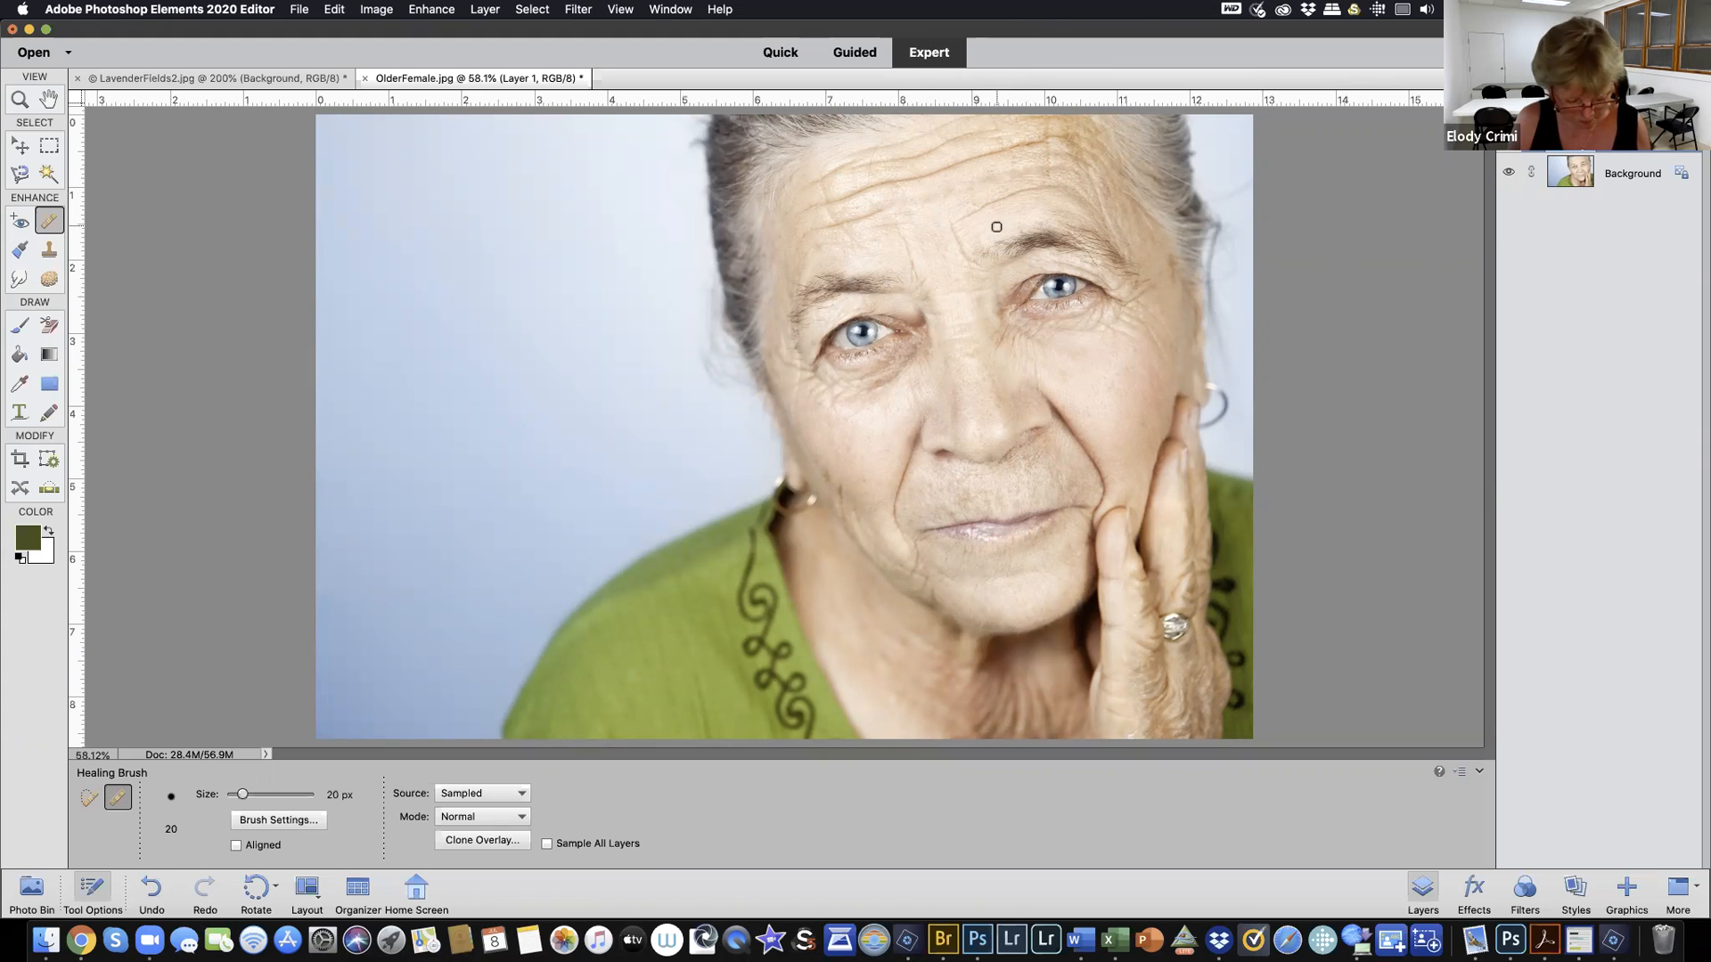
Enlarge the Healing Brush to 30 px and stroke again over the forehead wrinkle above her left eyebrow
{"action": "key", "text": "bracketright"}
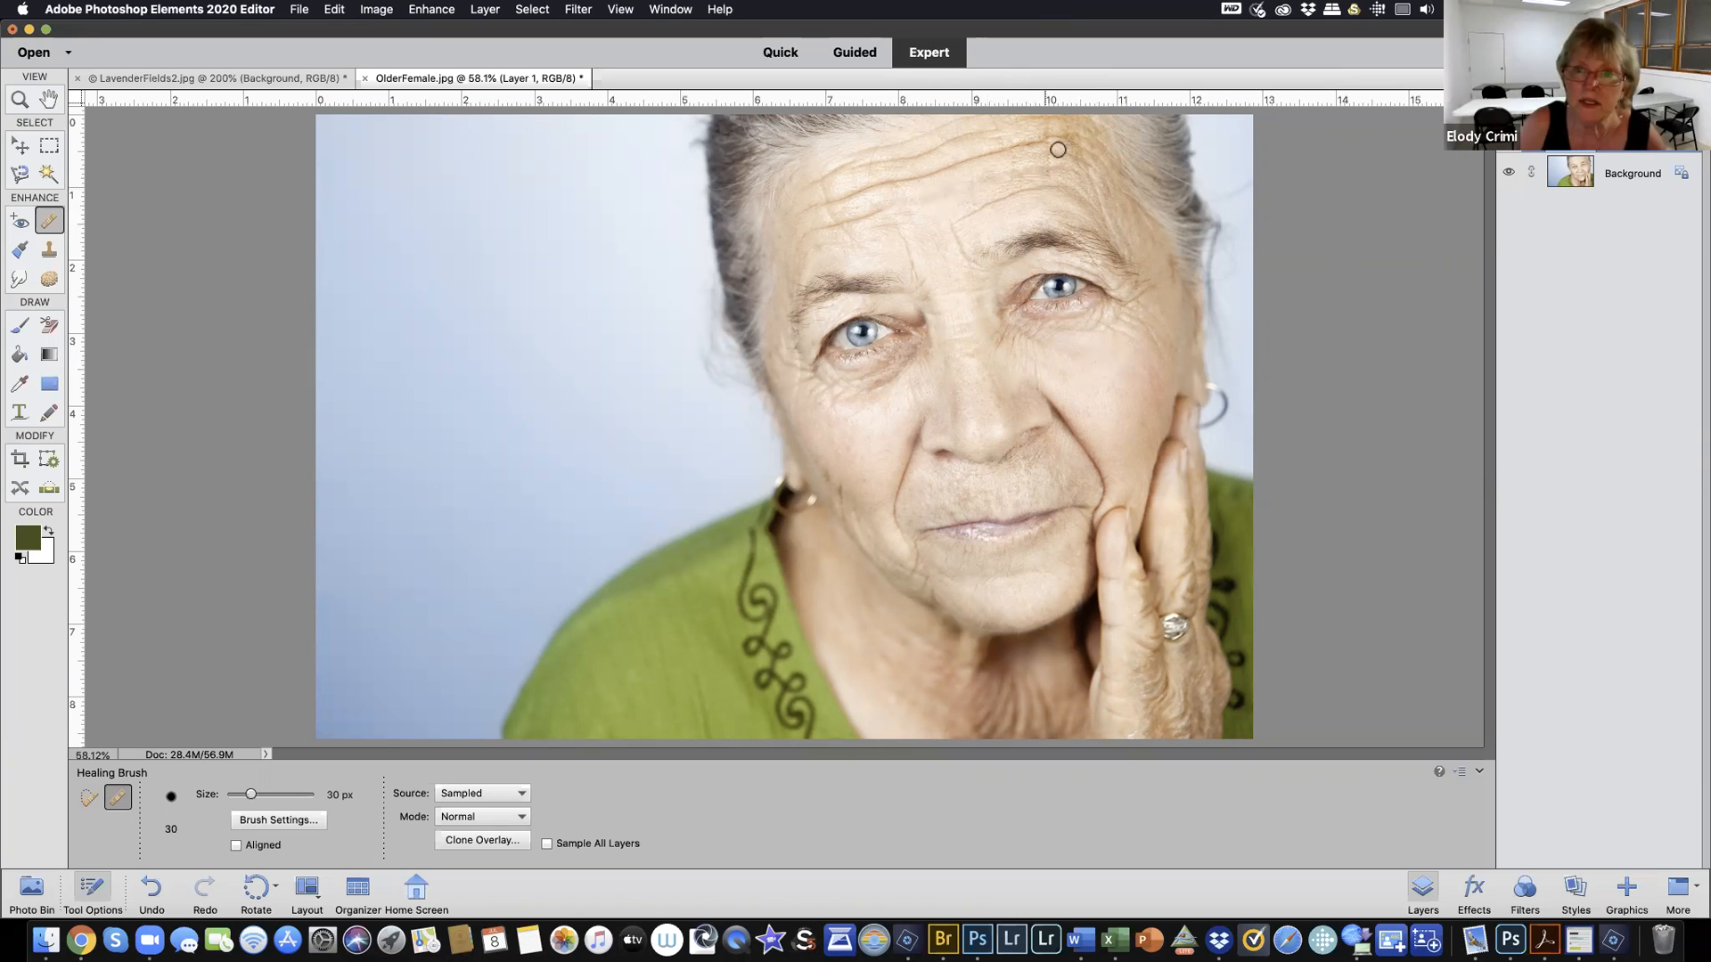
{"action": "left_click_drag", "start_coordinate": [1051, 171], "coordinate": [994, 178]}
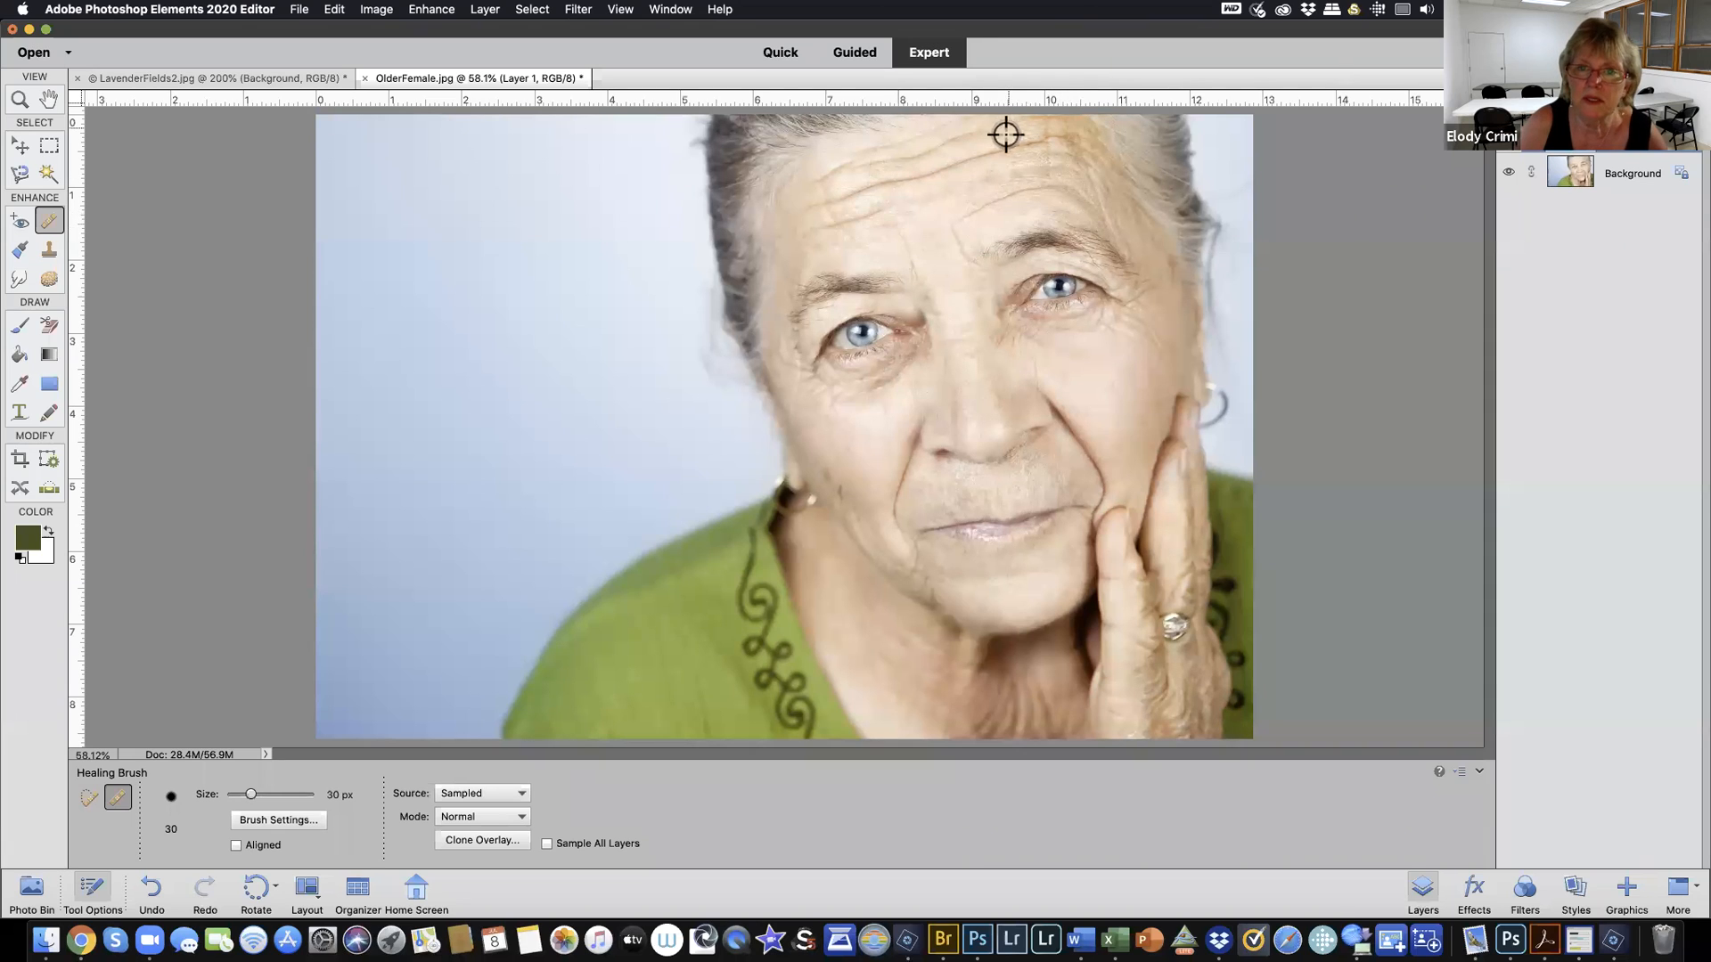
{"action": "left_click_drag", "start_coordinate": [1024, 176], "coordinate": [1031, 174]}
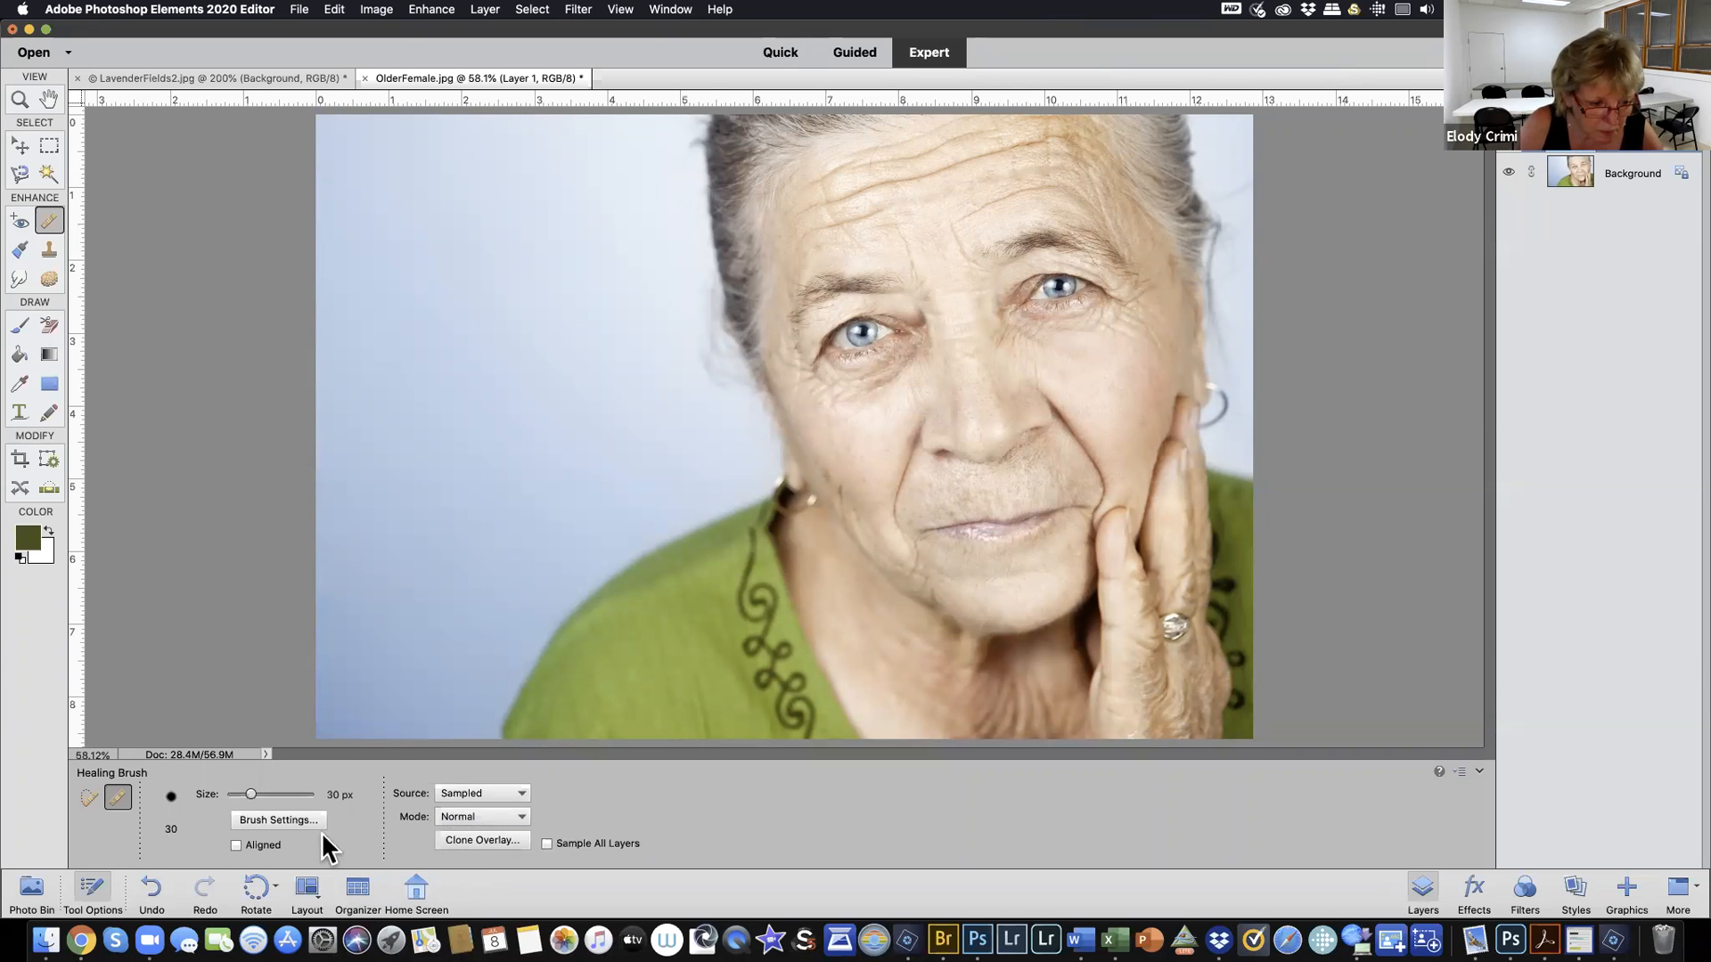
Soften the Healing Brush to 13% hardness and take a sample from the woman's left cheek
{"action": "left_click", "coordinate": [278, 819]}
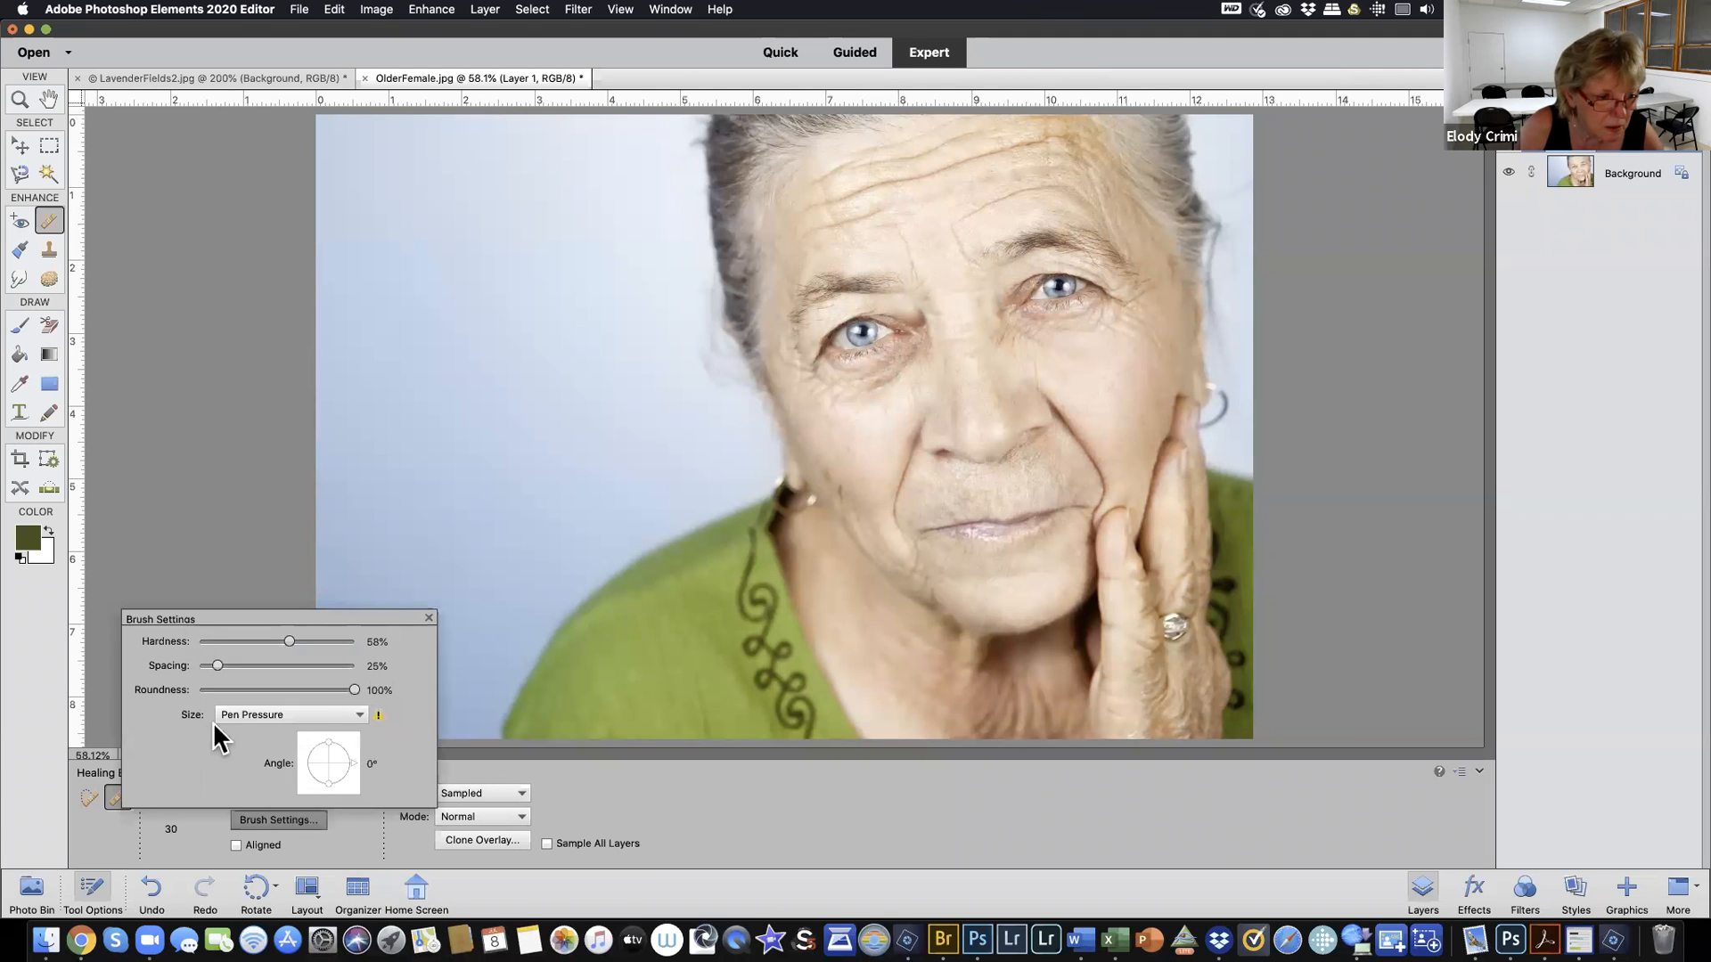
{"action": "left_click_drag", "start_coordinate": [286, 640], "coordinate": [220, 639]}
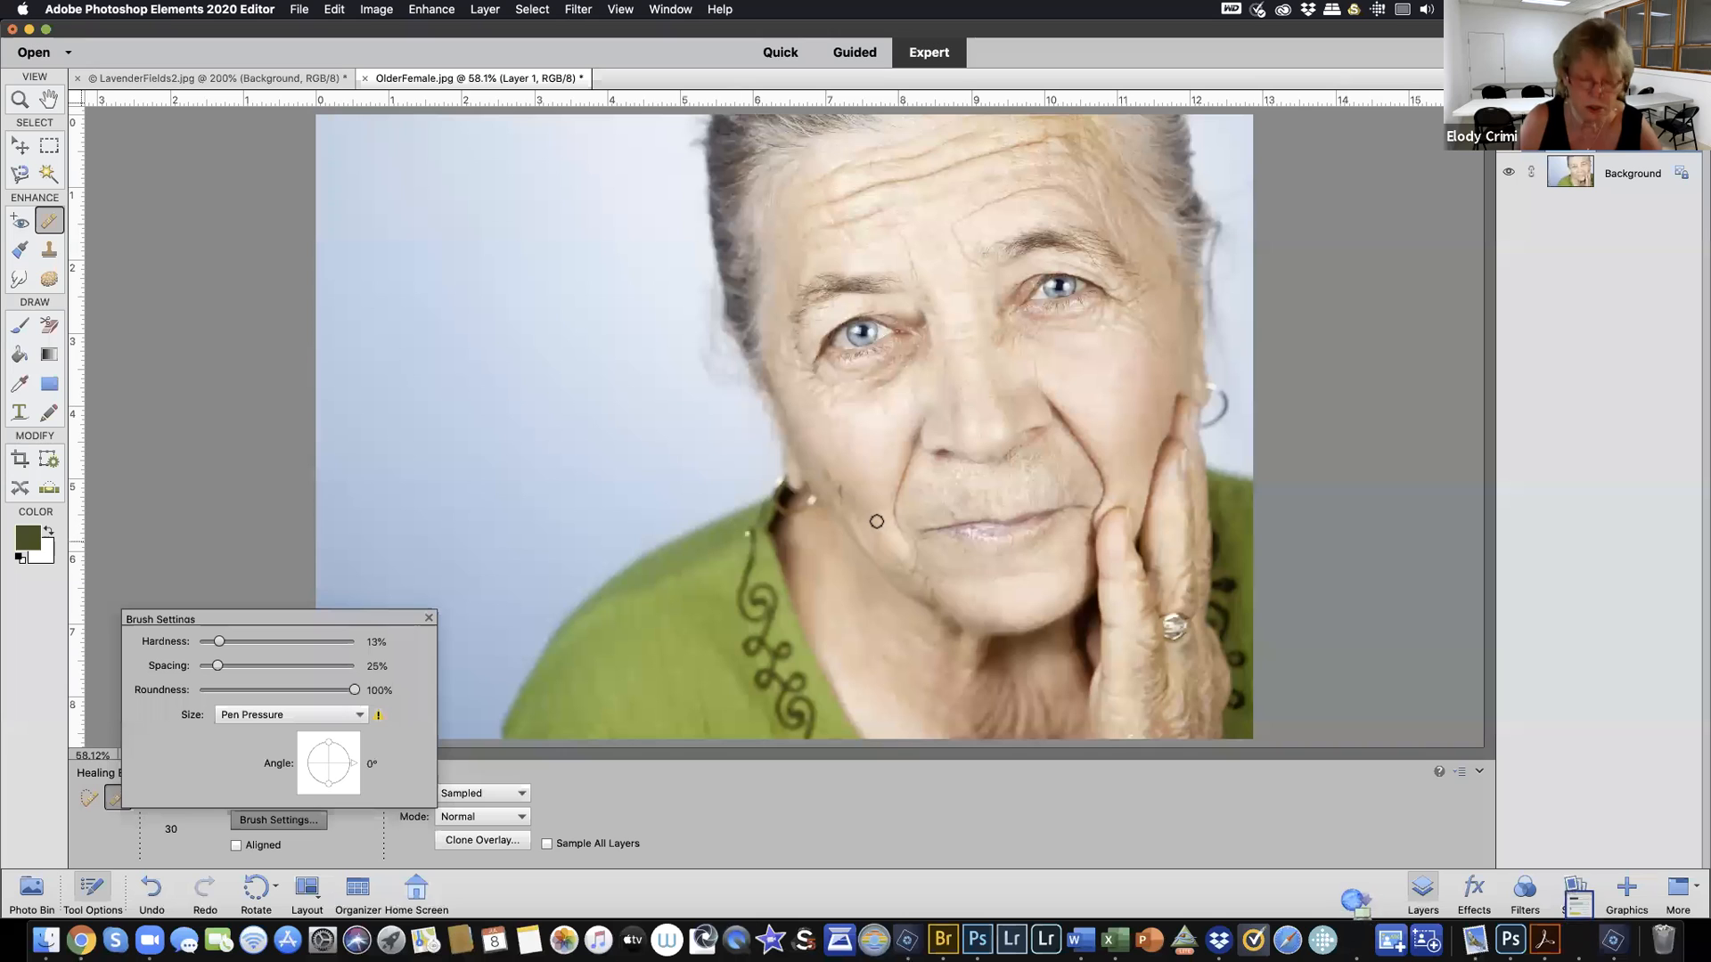
{"action": "left_click", "coordinate": [1112, 376]}
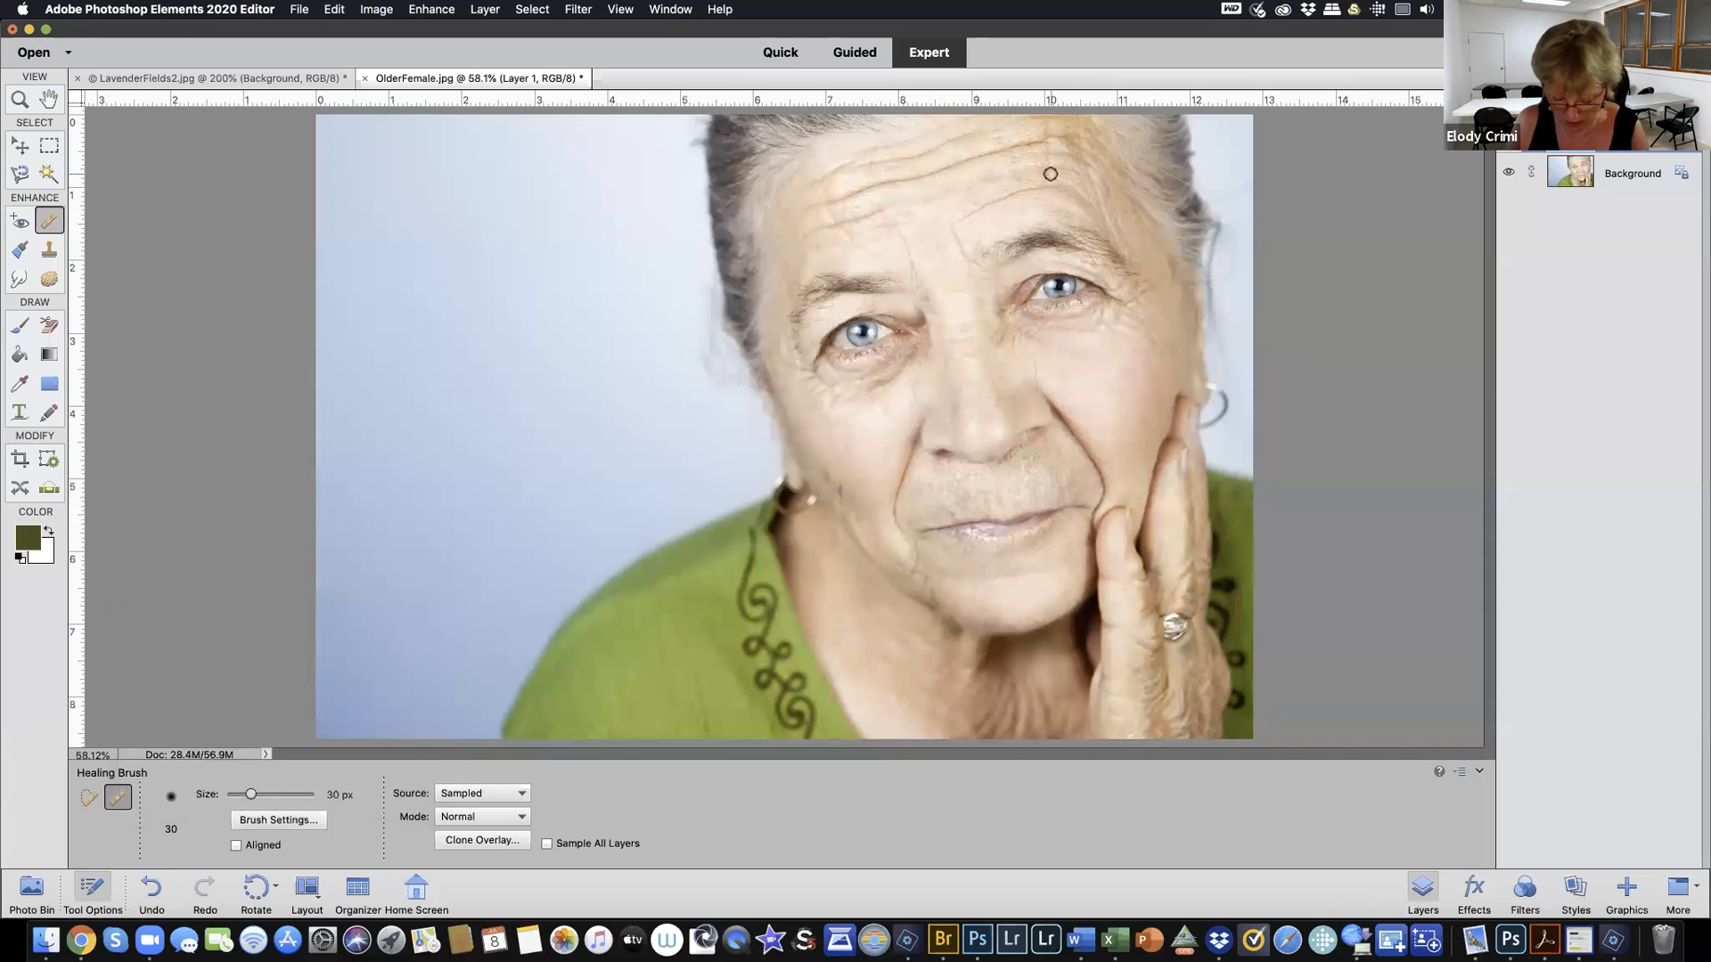
Heal the forehead lines from above the left eyebrow to the centre with a 40 px brush, resampling nearby skin
{"action": "key", "text": "bracketright"}
{"action": "left_click_drag", "start_coordinate": [1055, 170], "coordinate": [999, 177]}
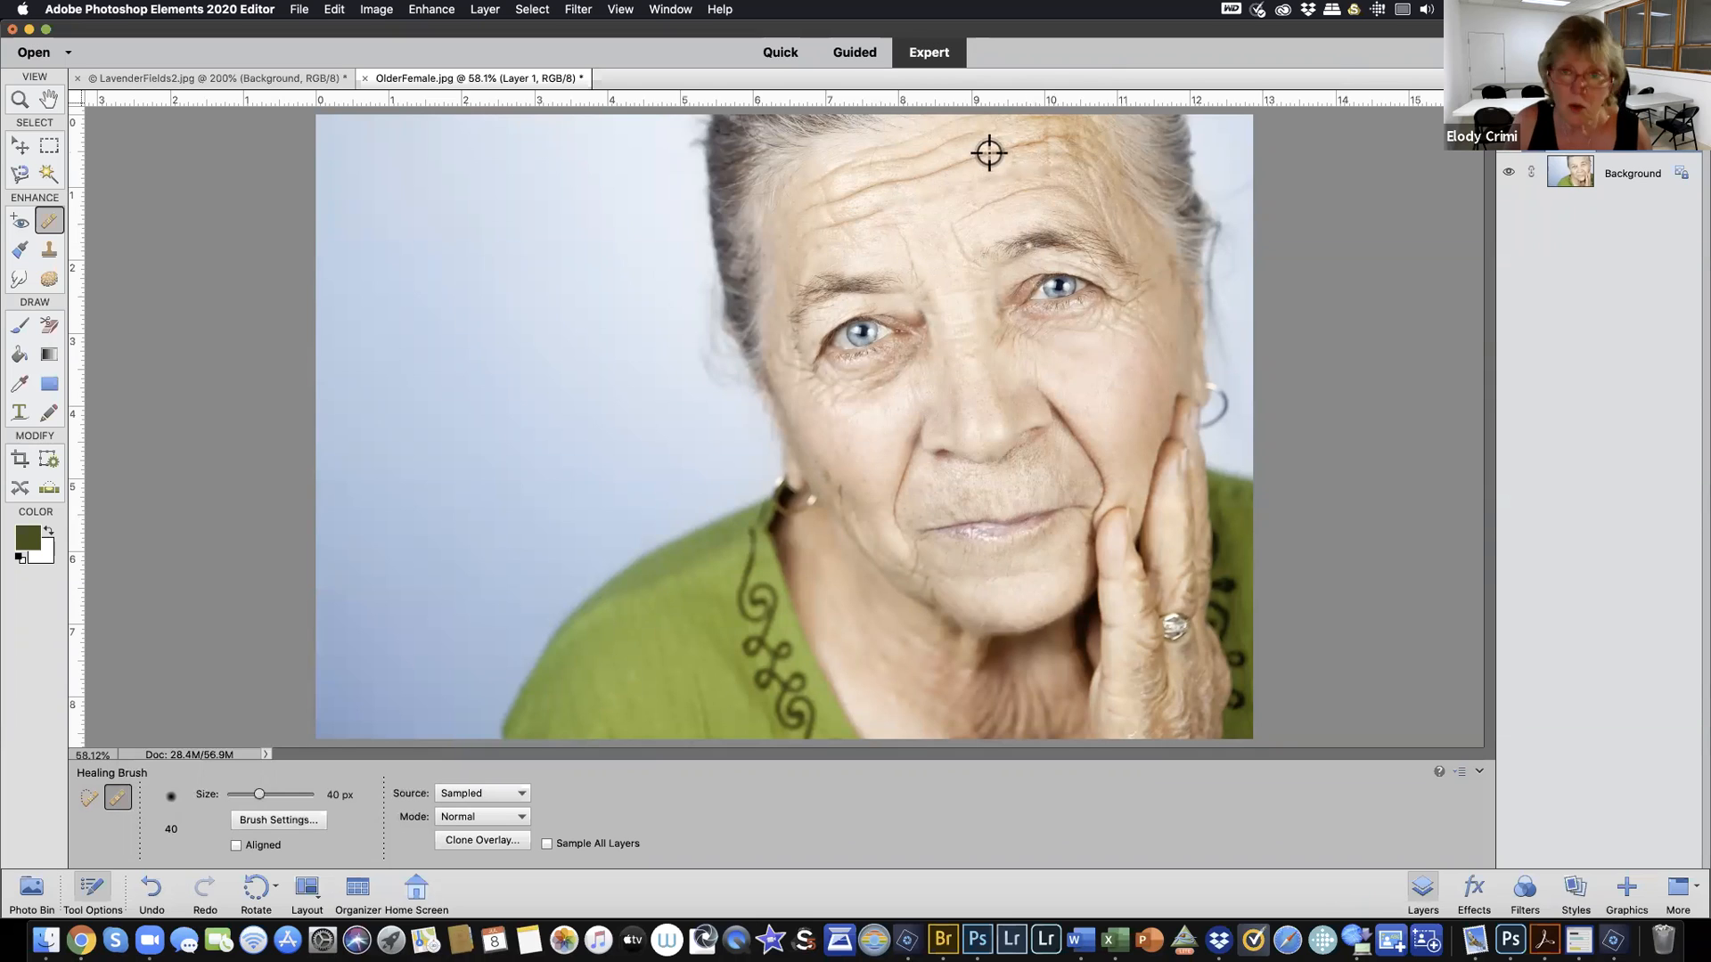
{"action": "left_click", "coordinate": [1015, 204], "text": "alt"}
{"action": "mouse_move", "coordinate": [1024, 168]}
{"action": "left_mouse_down"}
{"action": "mouse_move", "coordinate": [965, 184]}
{"action": "mouse_move", "coordinate": [980, 202]}
{"action": "mouse_move", "coordinate": [944, 201]}
{"action": "left_mouse_up"}
{"action": "left_click", "coordinate": [921, 228], "text": "alt"}
{"action": "left_click", "coordinate": [928, 218], "text": "alt"}
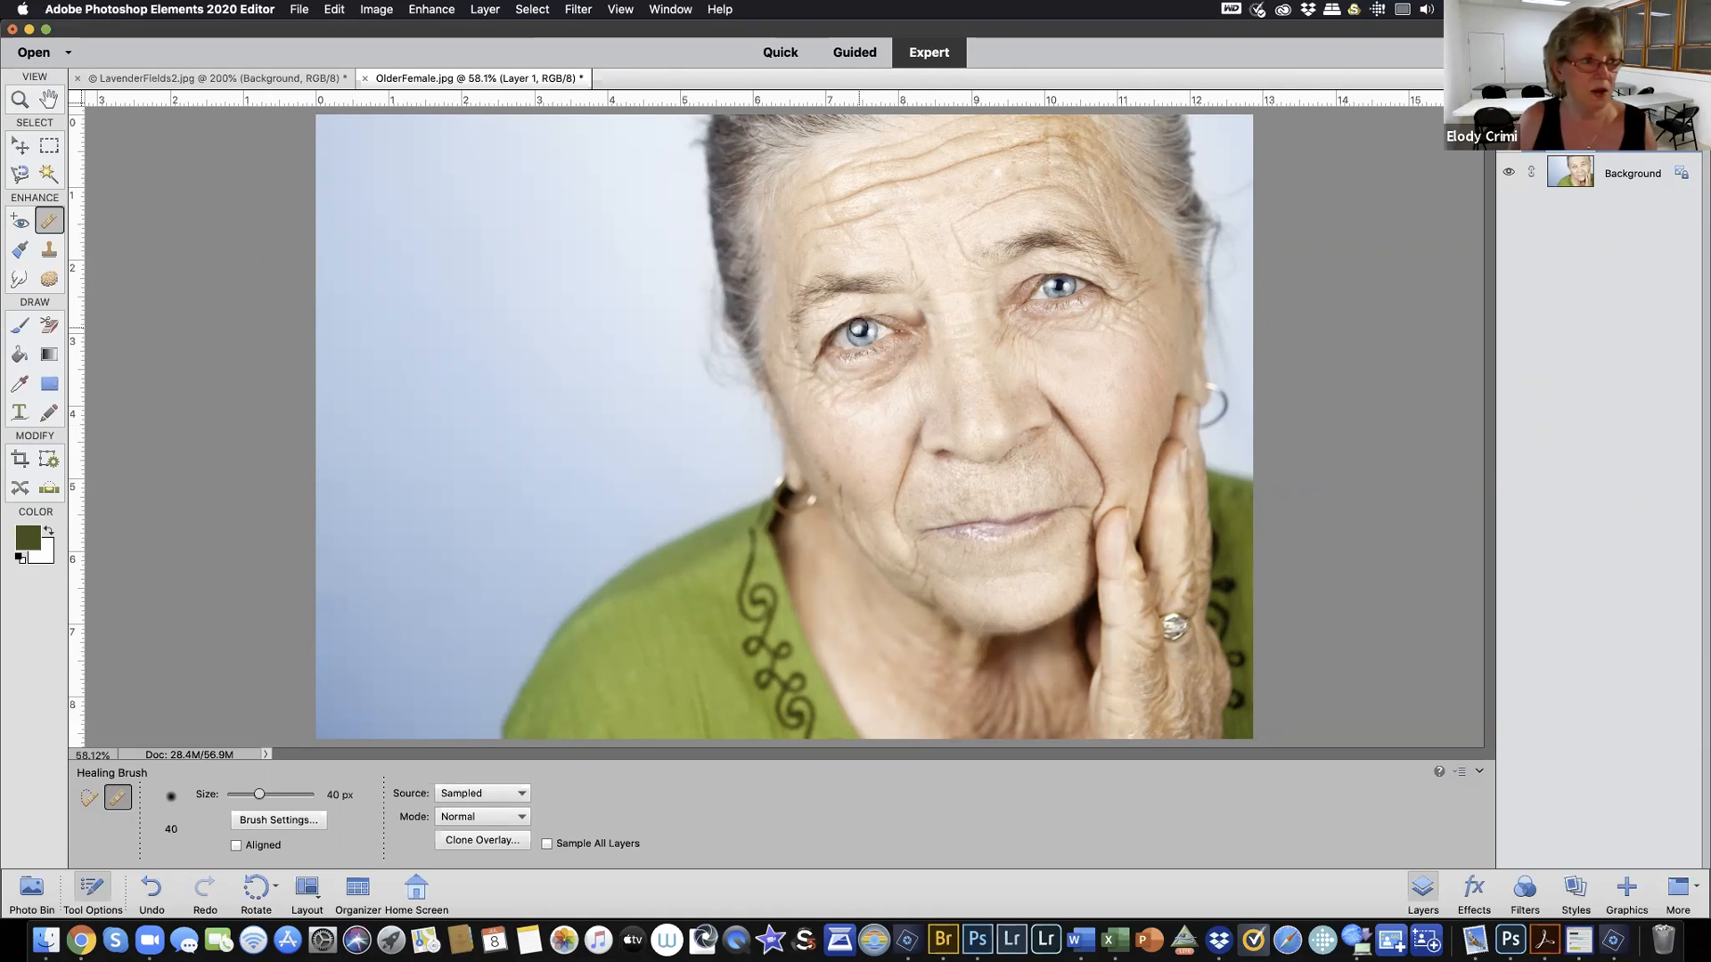
Select both blue irises together with the Elliptical Marquee, adding the second eye to the selection
{"action": "left_click", "coordinate": [37, 144]}
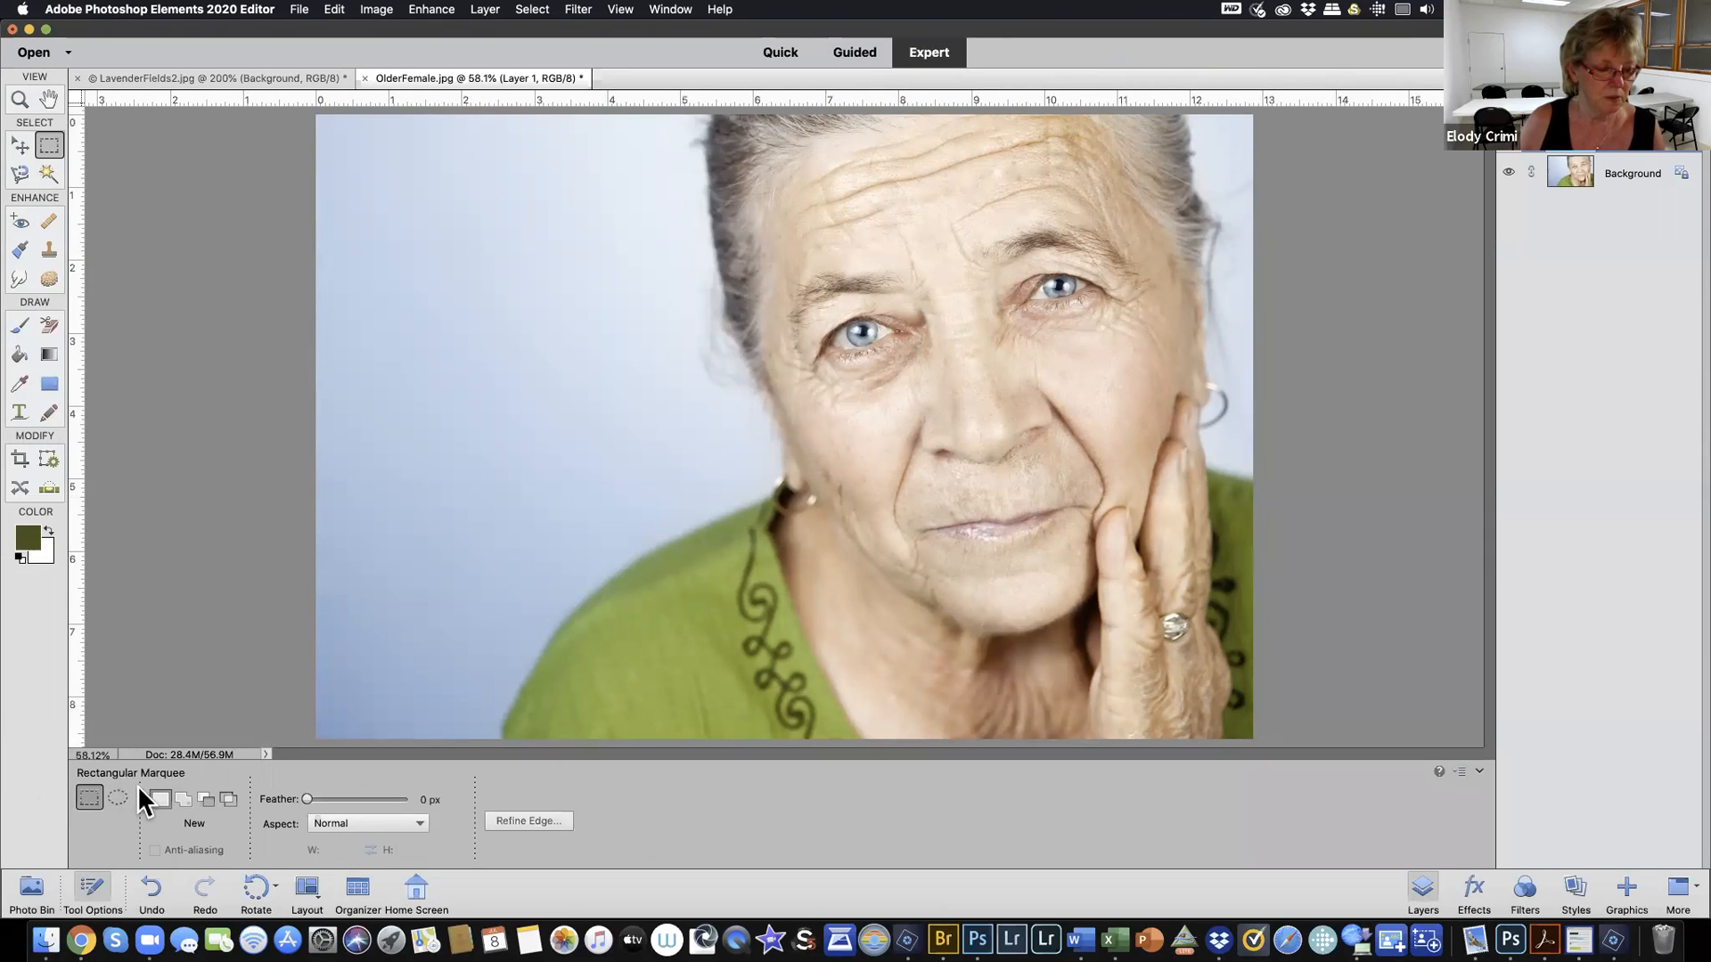
{"action": "left_click", "coordinate": [117, 796]}
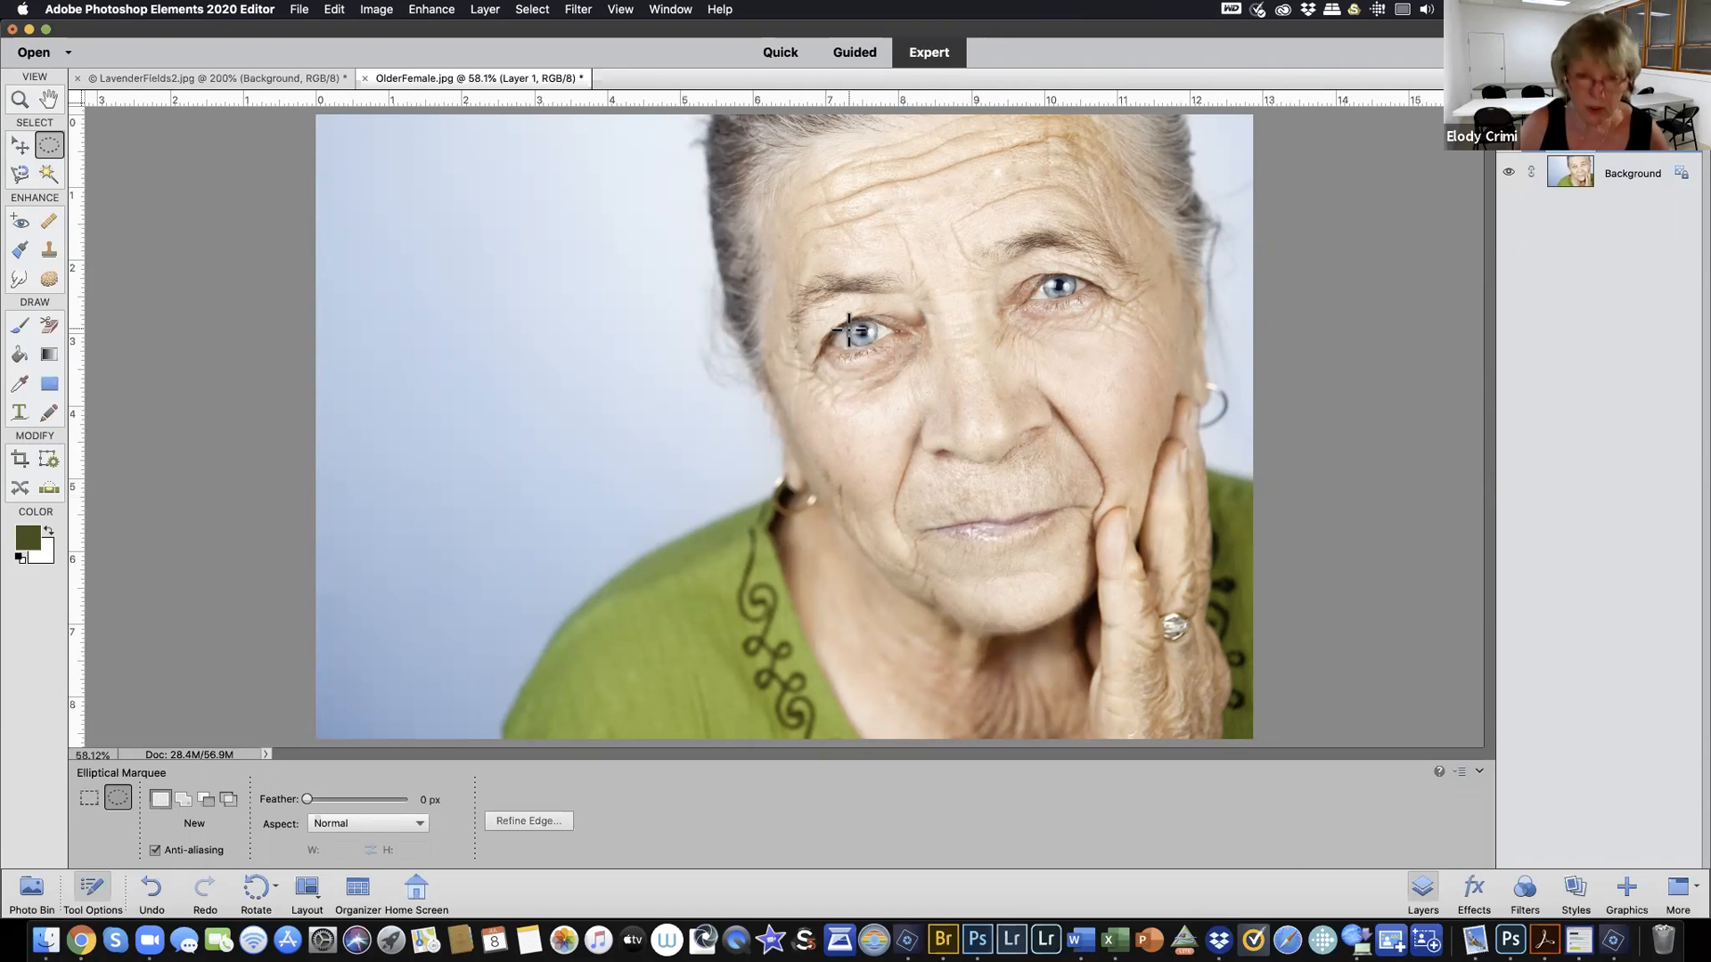
{"action": "left_click_drag", "start_coordinate": [852, 324], "coordinate": [869, 338]}
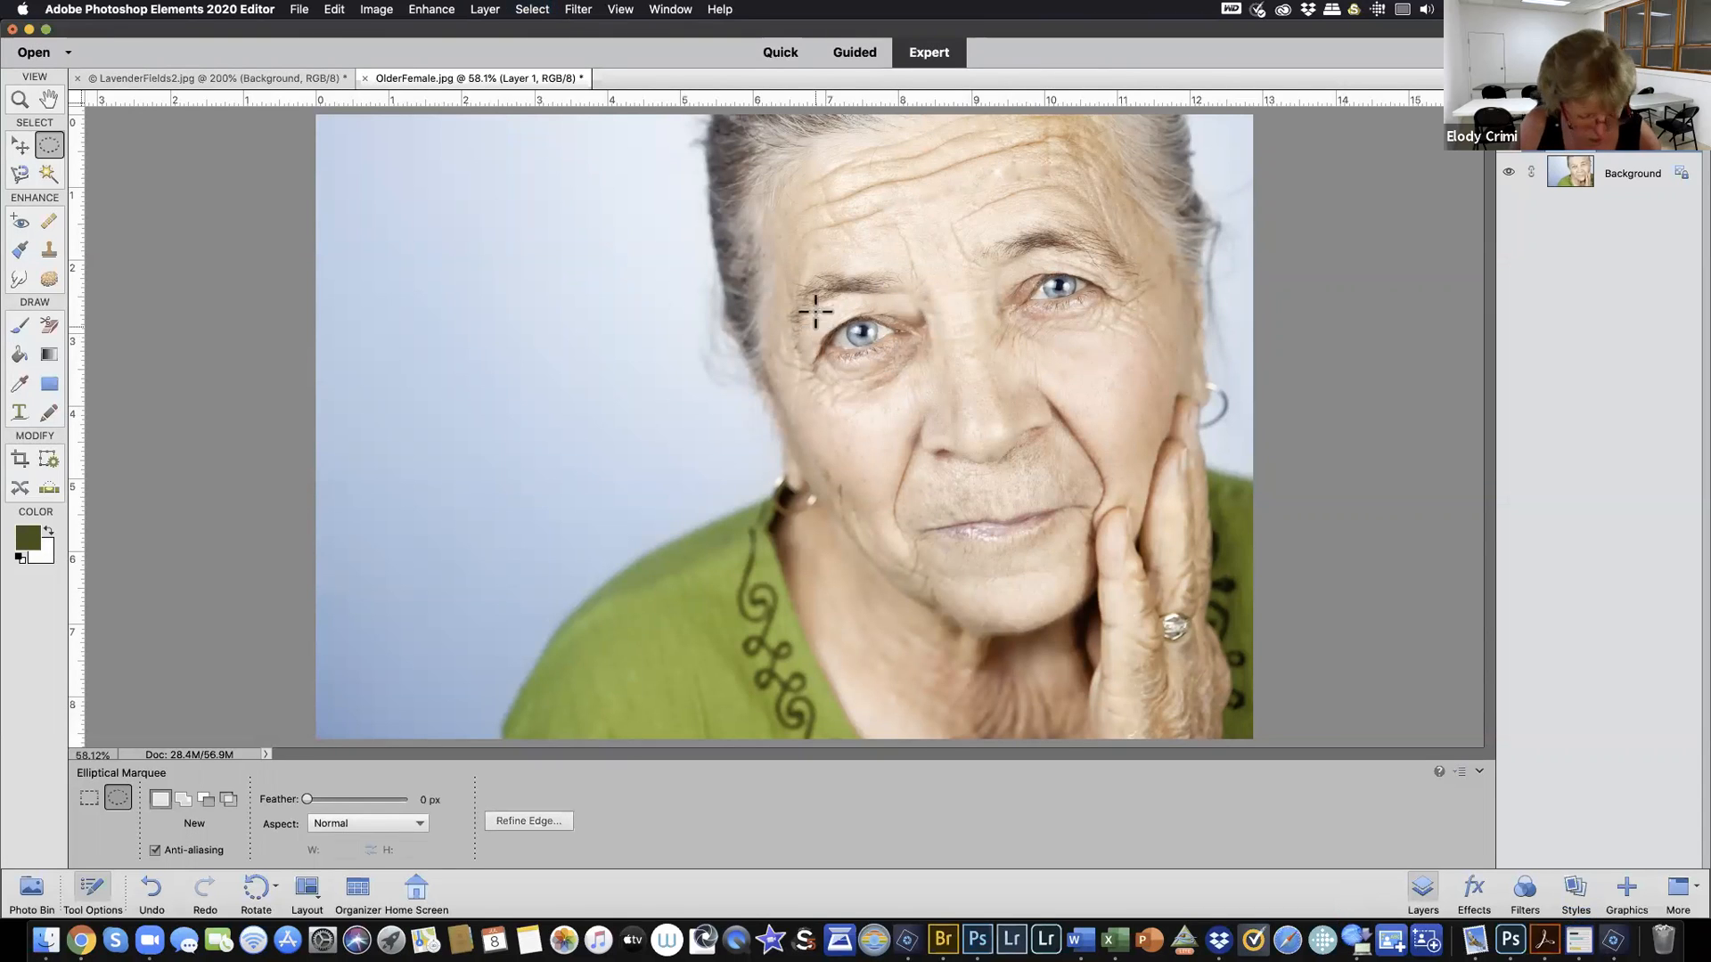
{"action": "mouse_move", "coordinate": [846, 325]}
{"action": "left_mouse_down"}
{"action": "mouse_move", "coordinate": [878, 353]}
{"action": "mouse_move", "coordinate": [870, 338]}
{"action": "left_mouse_up"}
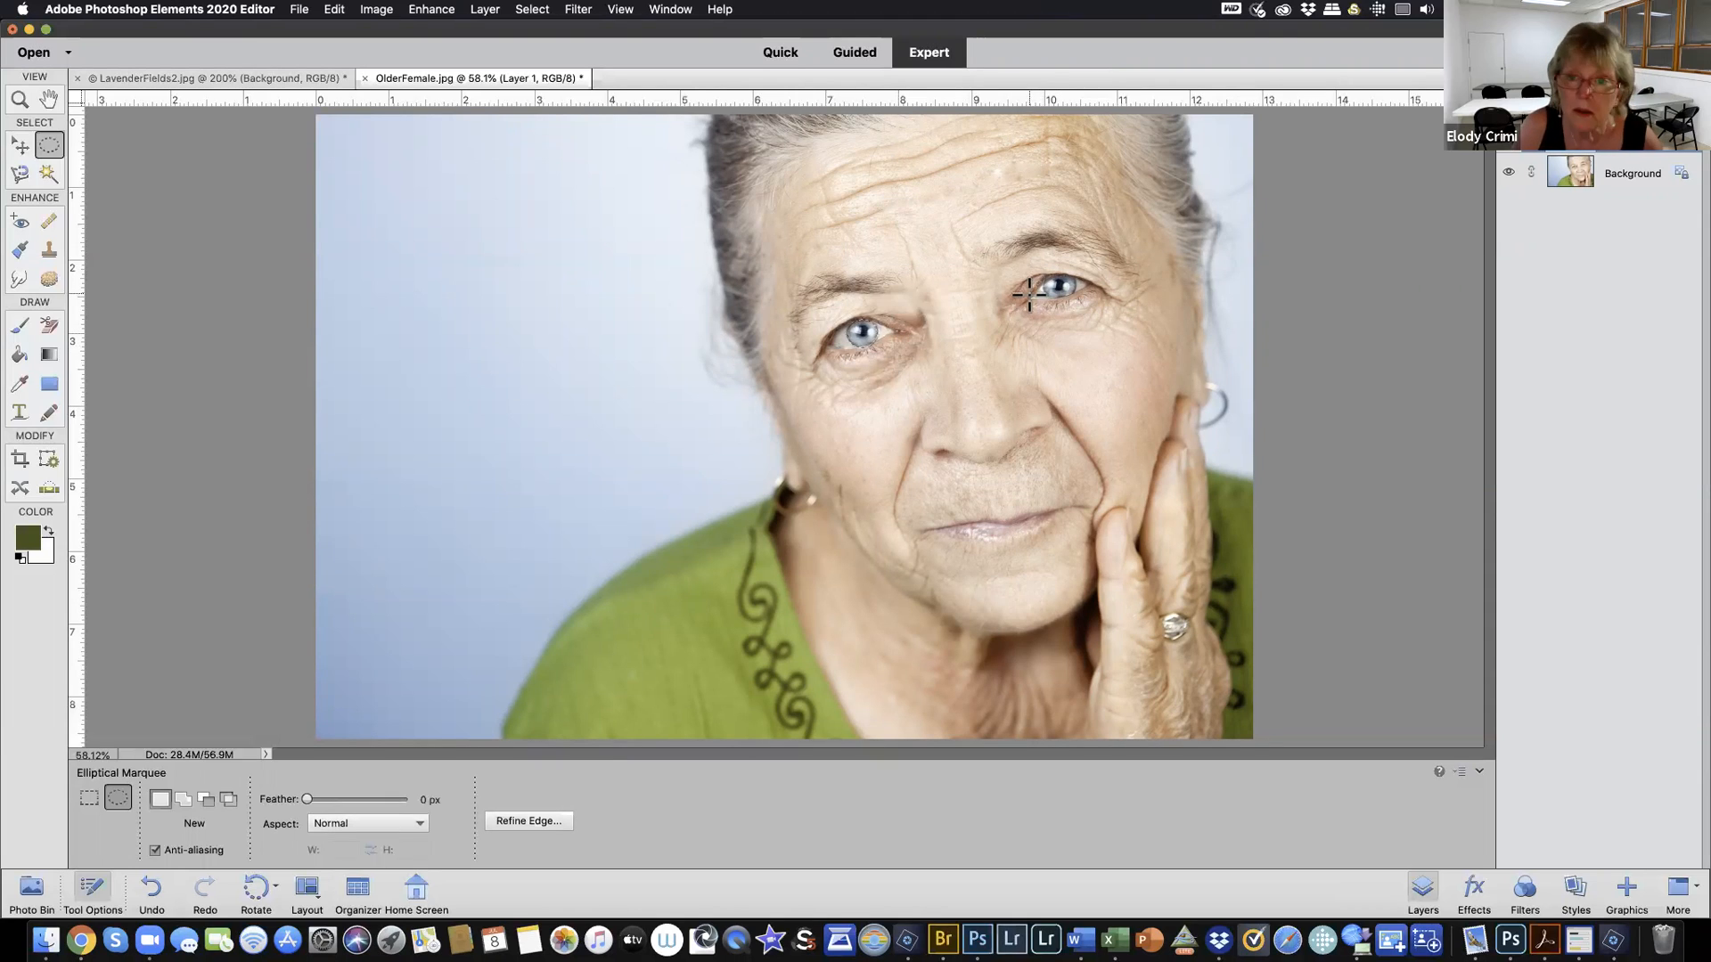
{"action": "key", "text": "shift"}
{"action": "mouse_move", "coordinate": [1042, 278]}
{"action": "left_mouse_down"}
{"action": "mouse_move", "coordinate": [1065, 311]}
{"action": "mouse_move", "coordinate": [1066, 294]}
{"action": "left_mouse_up"}
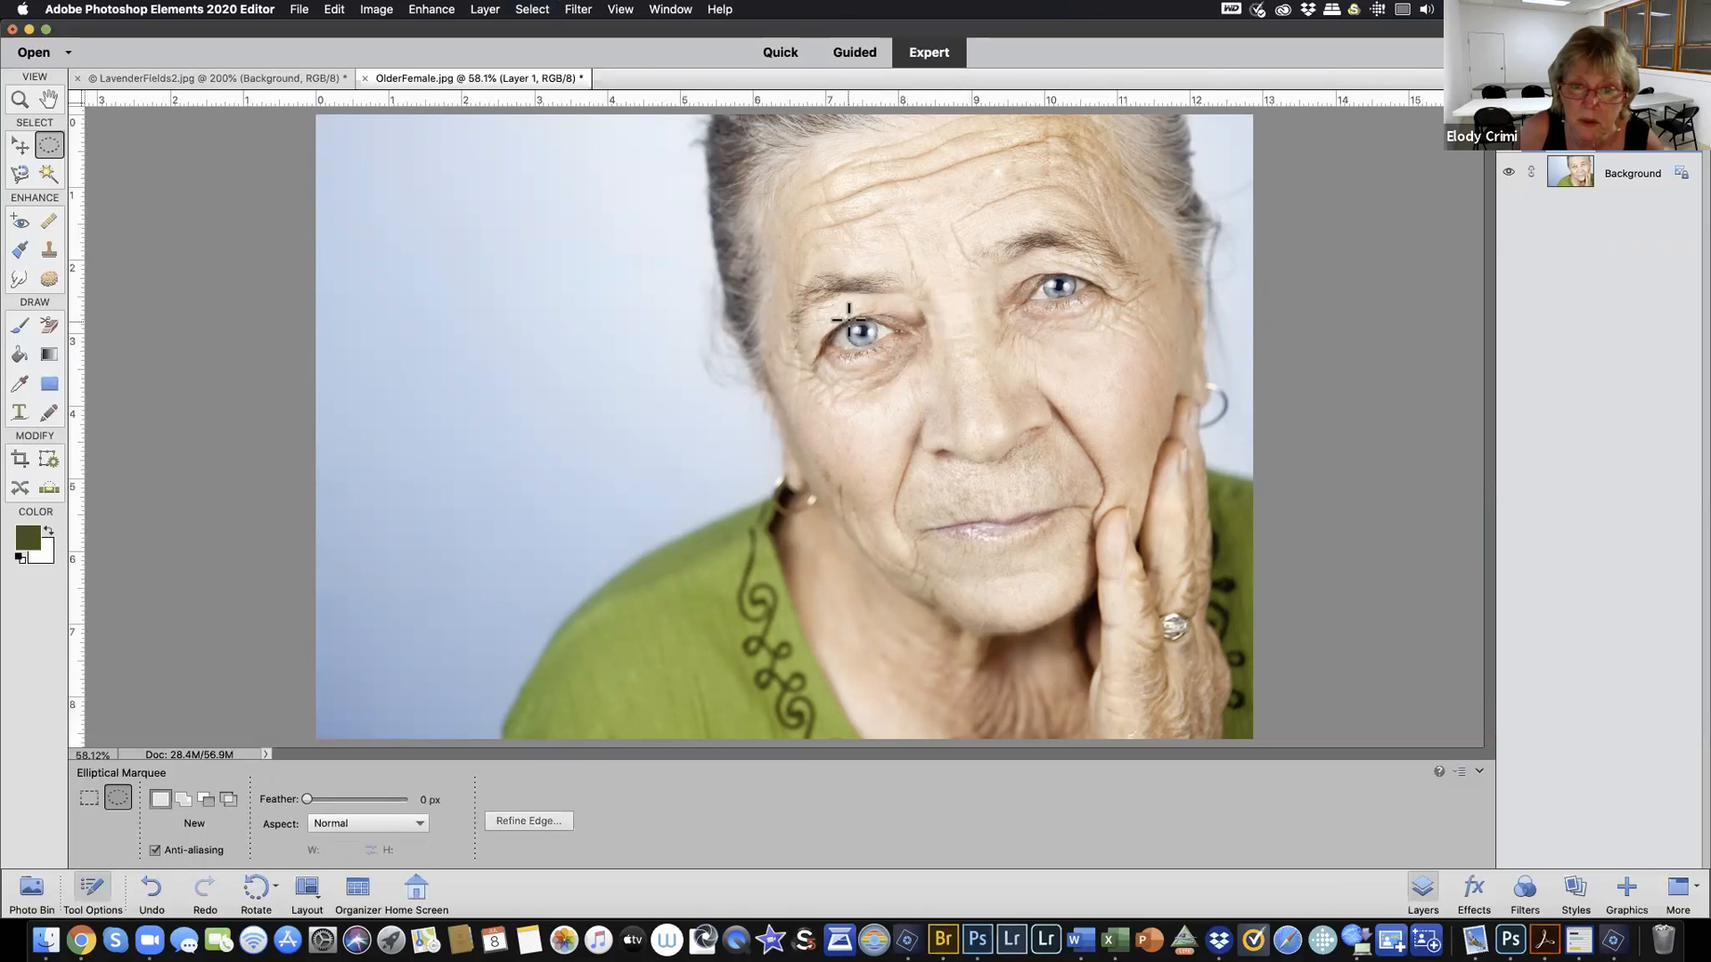
{"action": "left_click_drag", "start_coordinate": [847, 319], "coordinate": [878, 351]}
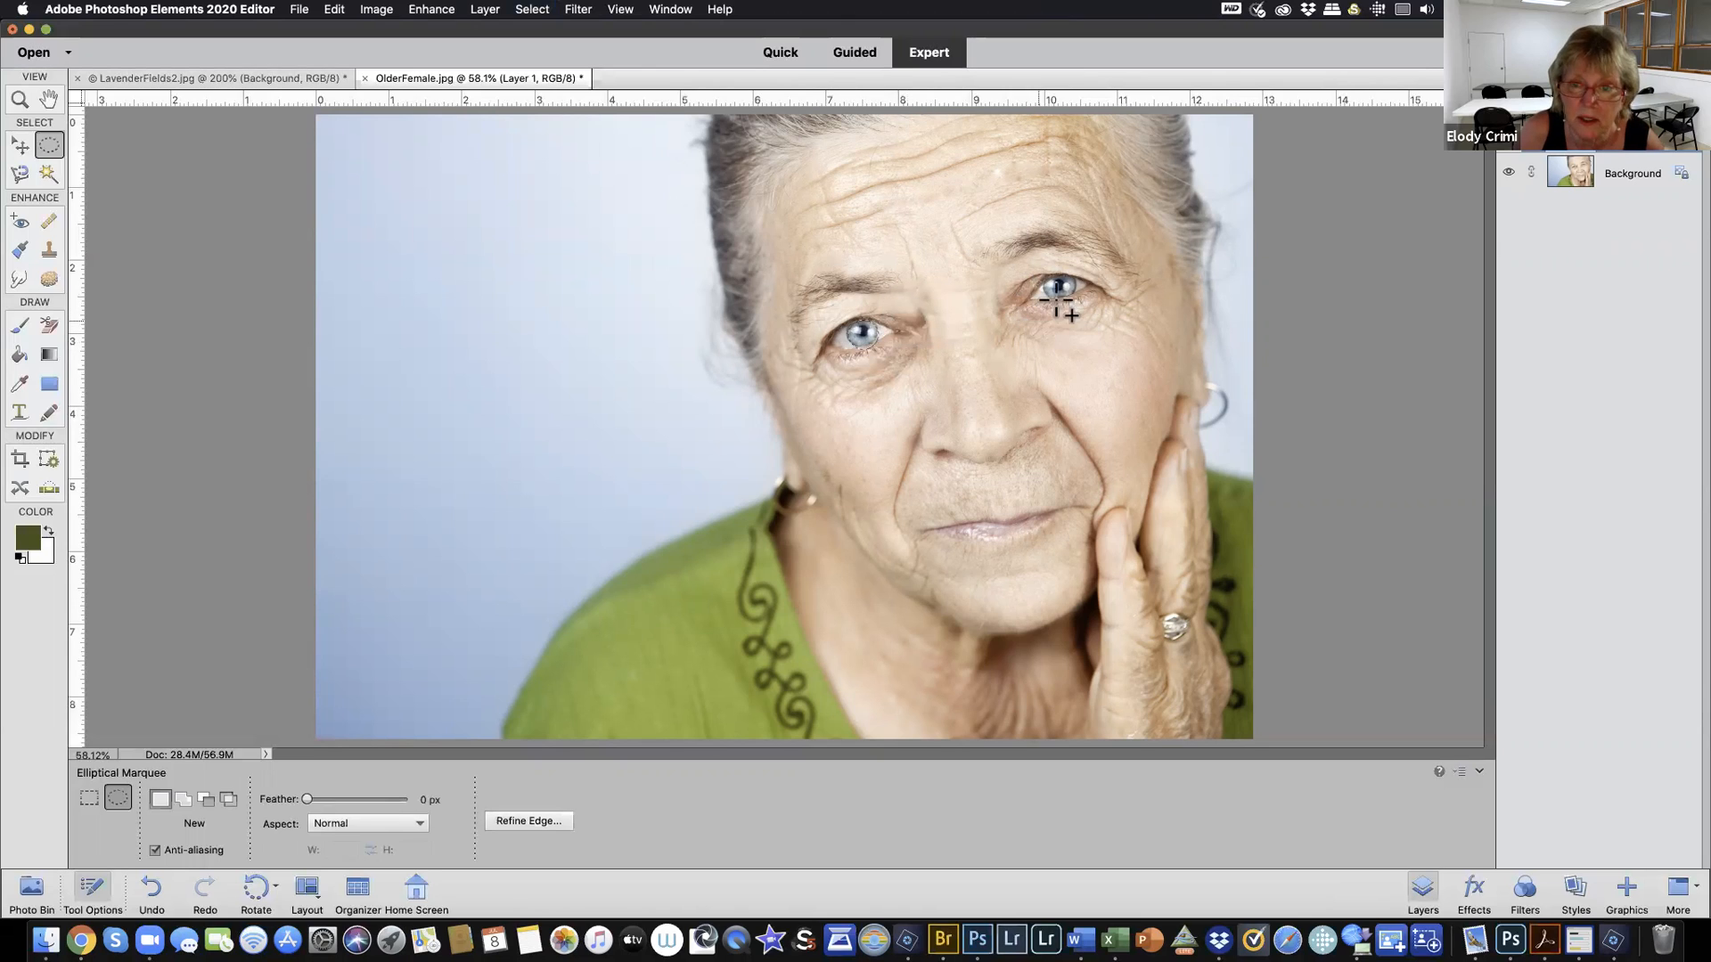
{"action": "left_click_drag", "start_coordinate": [1043, 277], "coordinate": [1082, 307]}
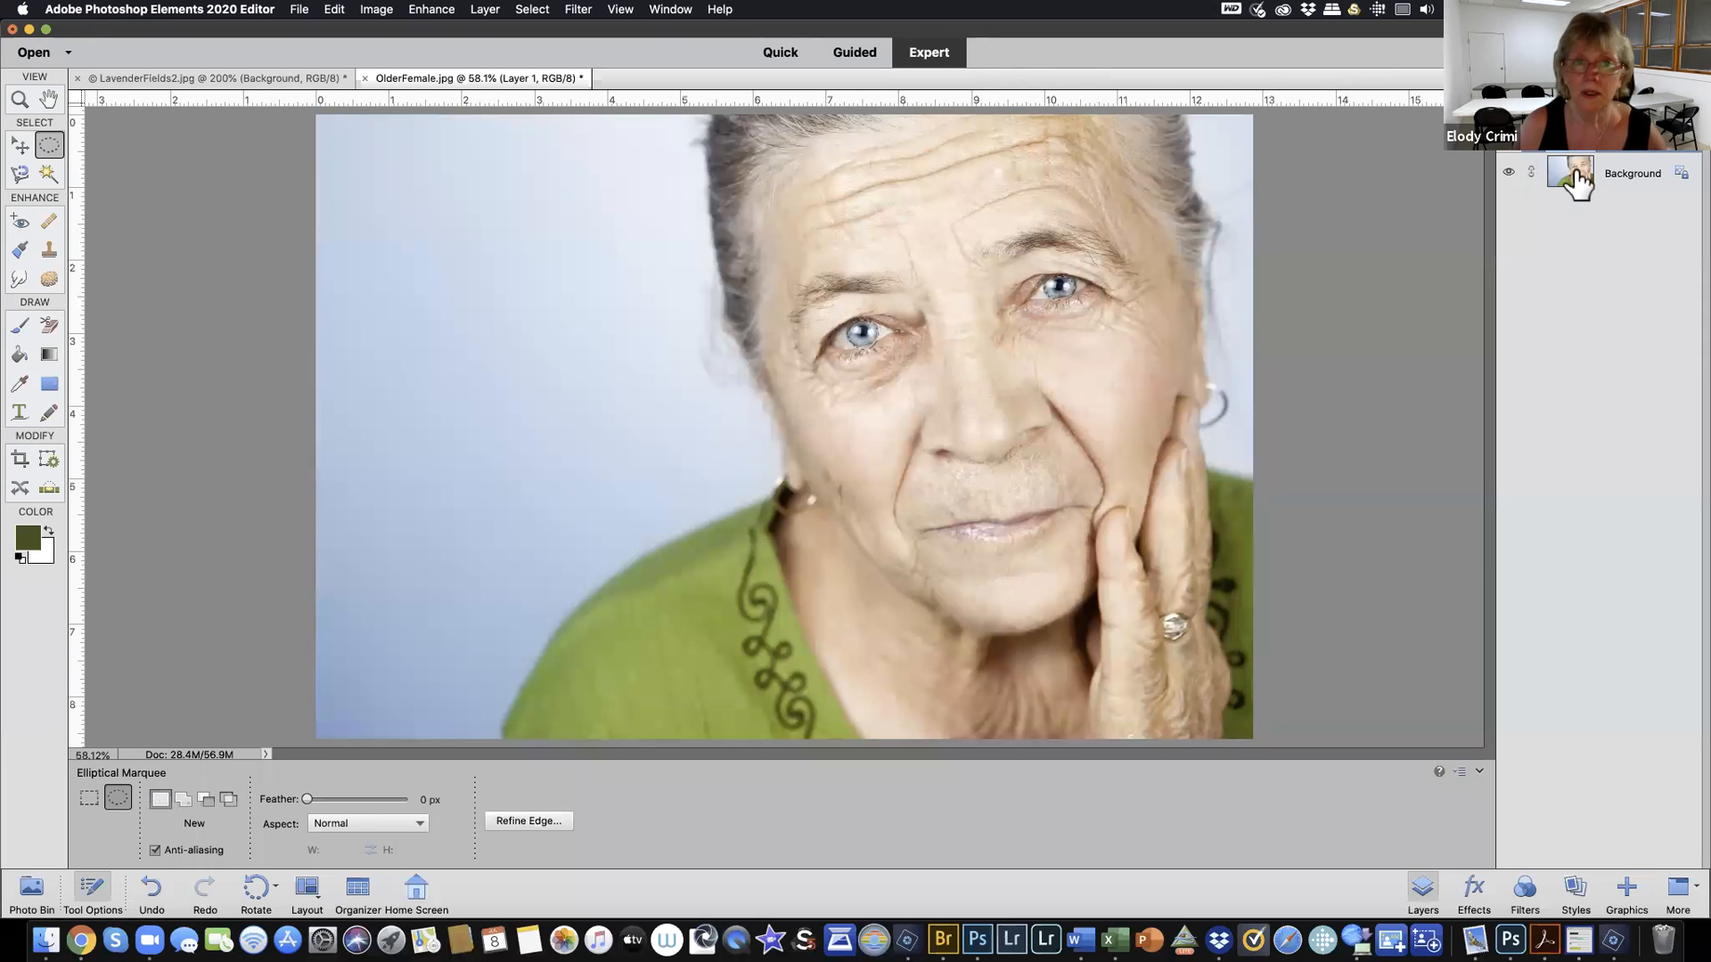
Add a Hue/Saturation adjustment layer for the selected irises with Hue +135 and Saturation +38
{"action": "left_click", "coordinate": [482, 8]}
{"action": "mouse_move", "coordinate": [602, 145]}
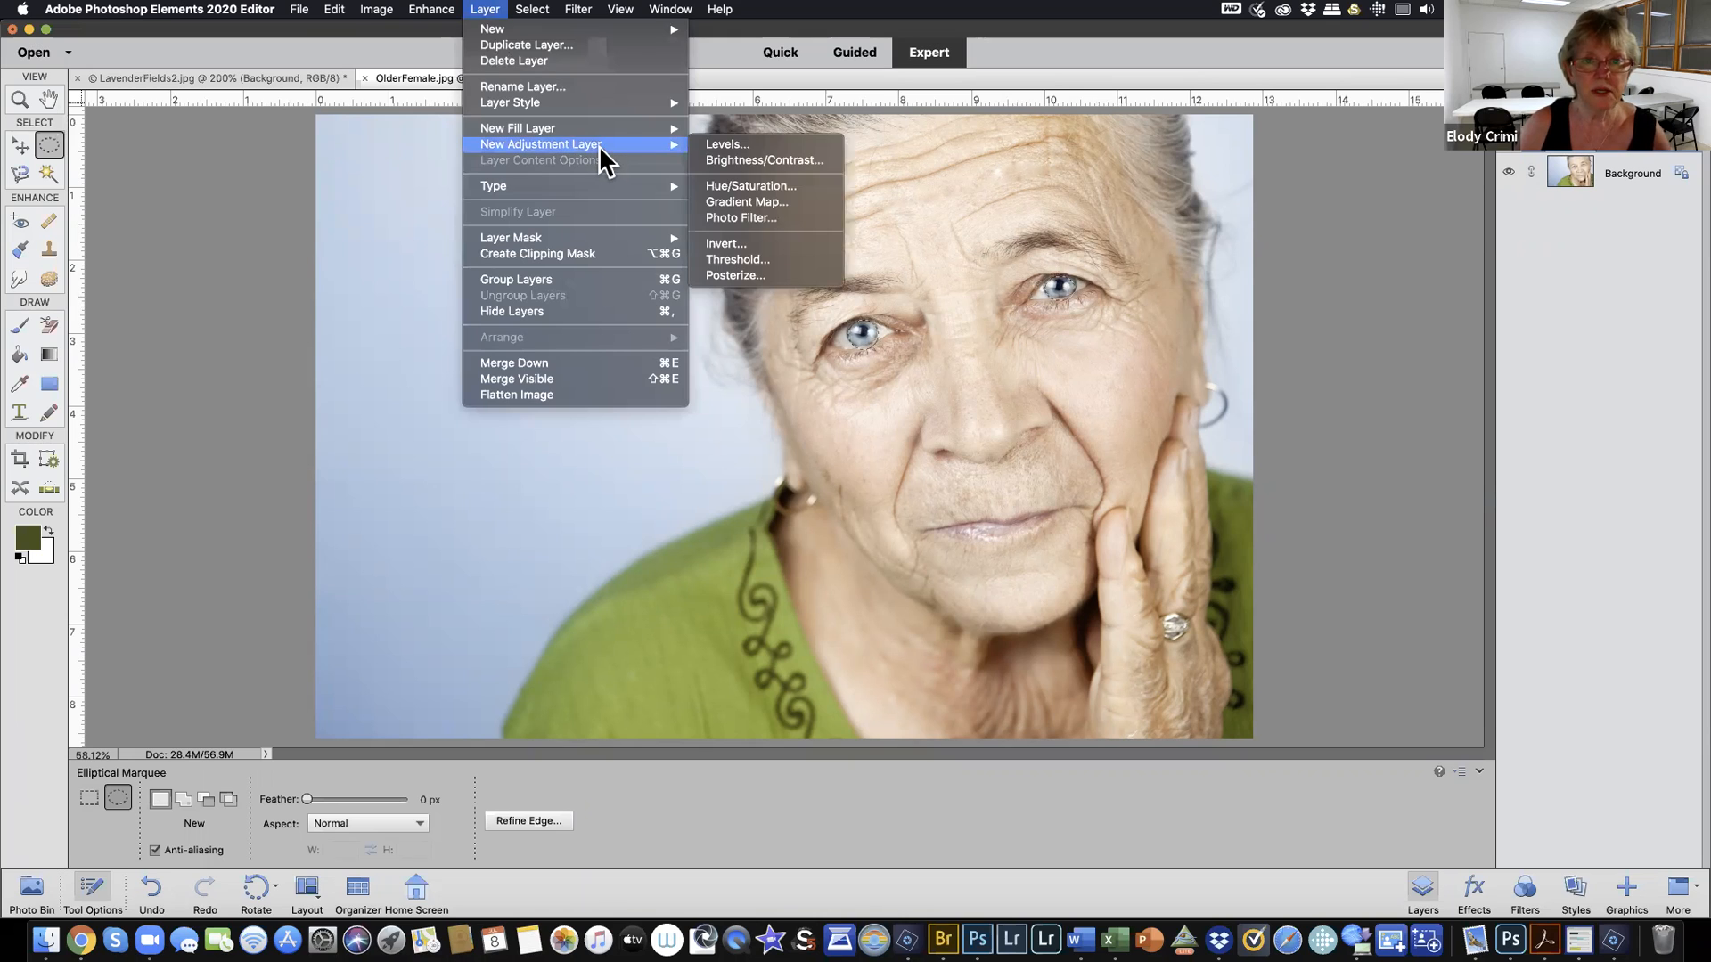
{"action": "left_click", "coordinate": [726, 185]}
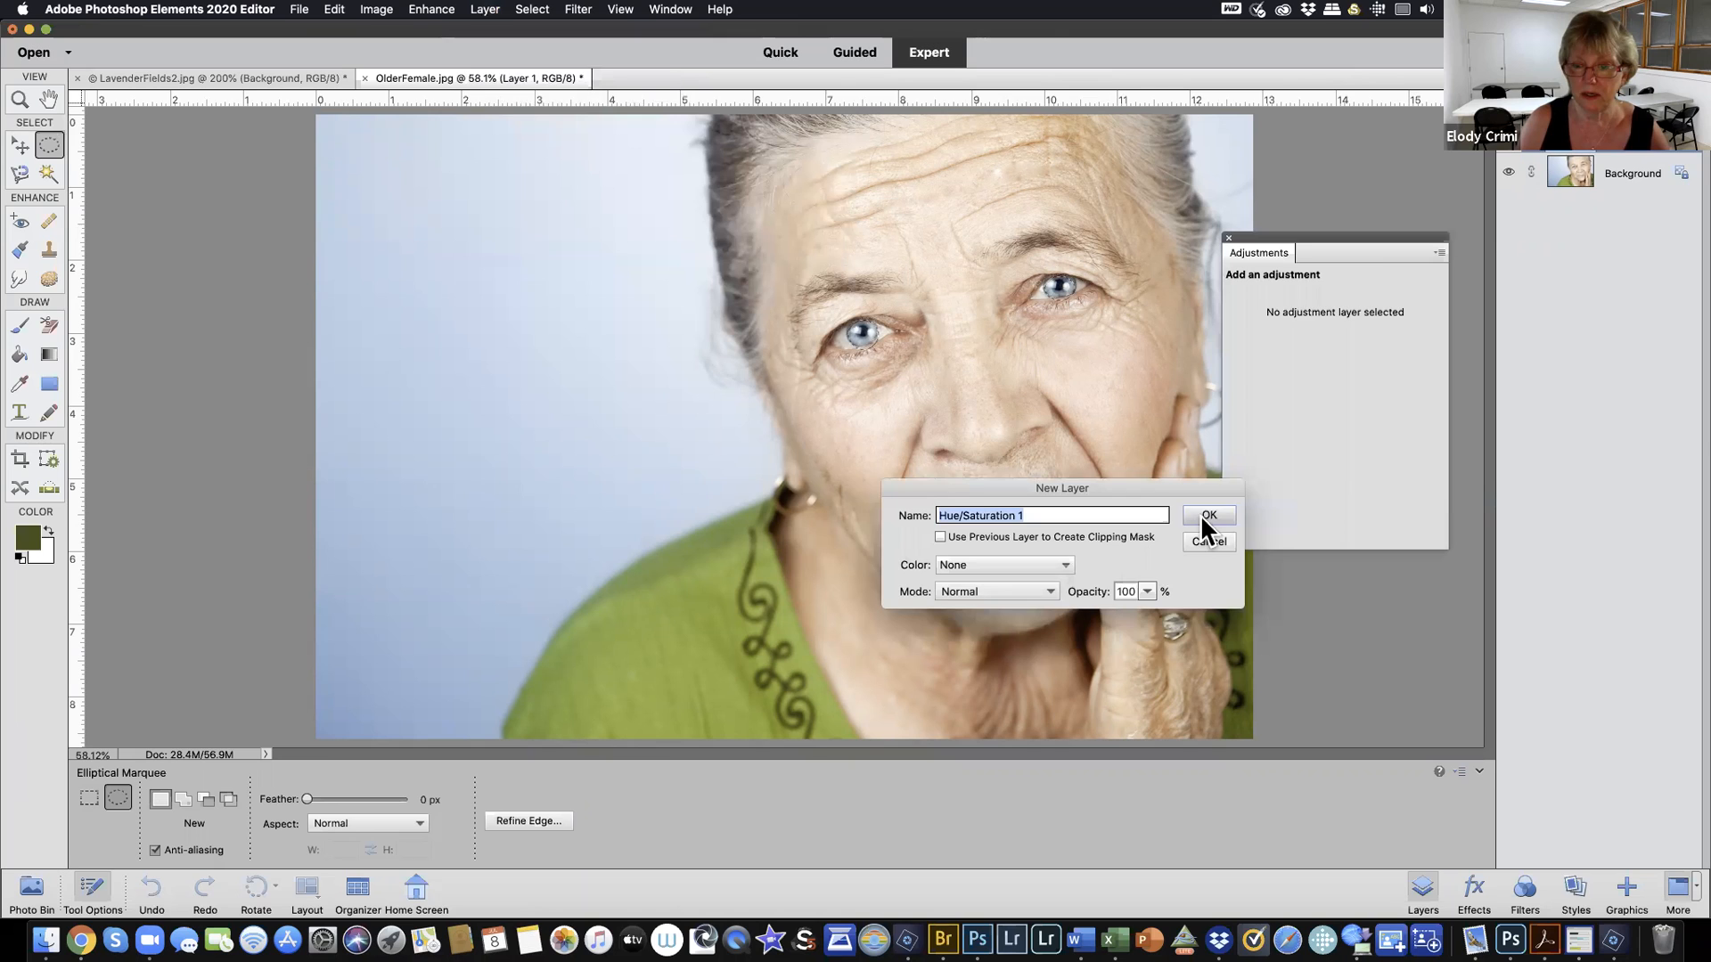
{"action": "left_click", "coordinate": [1207, 515]}
{"action": "left_click_drag", "start_coordinate": [1334, 301], "coordinate": [1361, 332]}
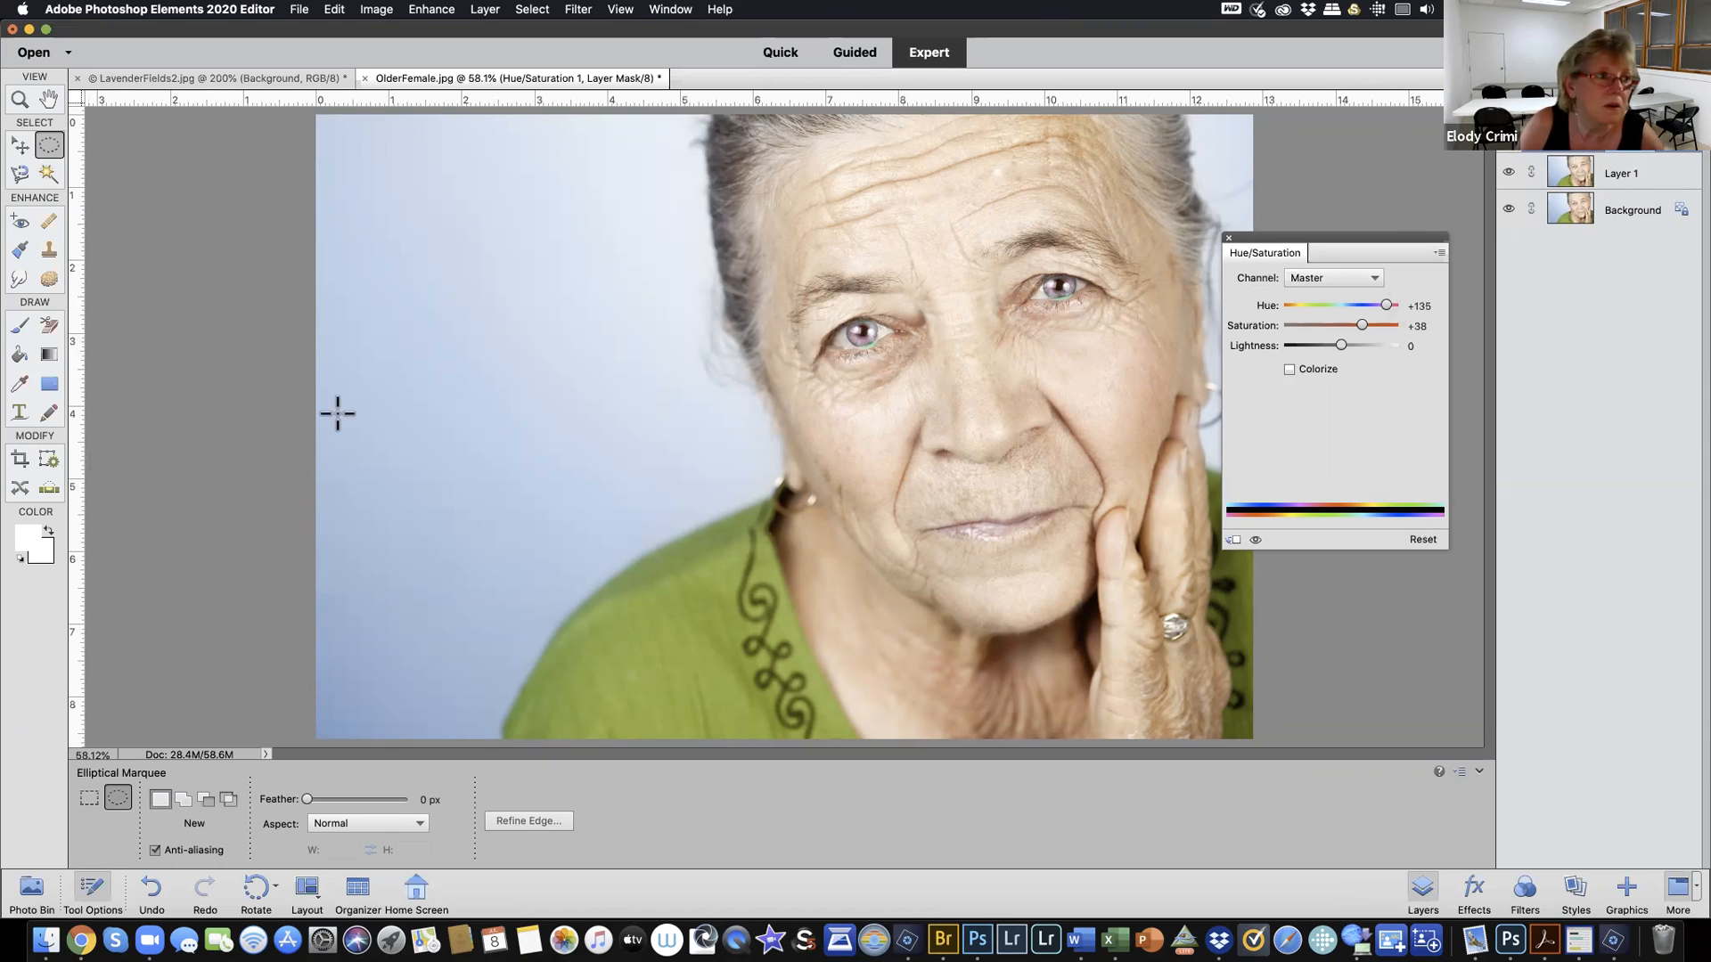
Switch to the Brush tool and set the foreground colour to black with RGB 0, 0, 0
{"action": "left_click", "coordinate": [20, 326]}
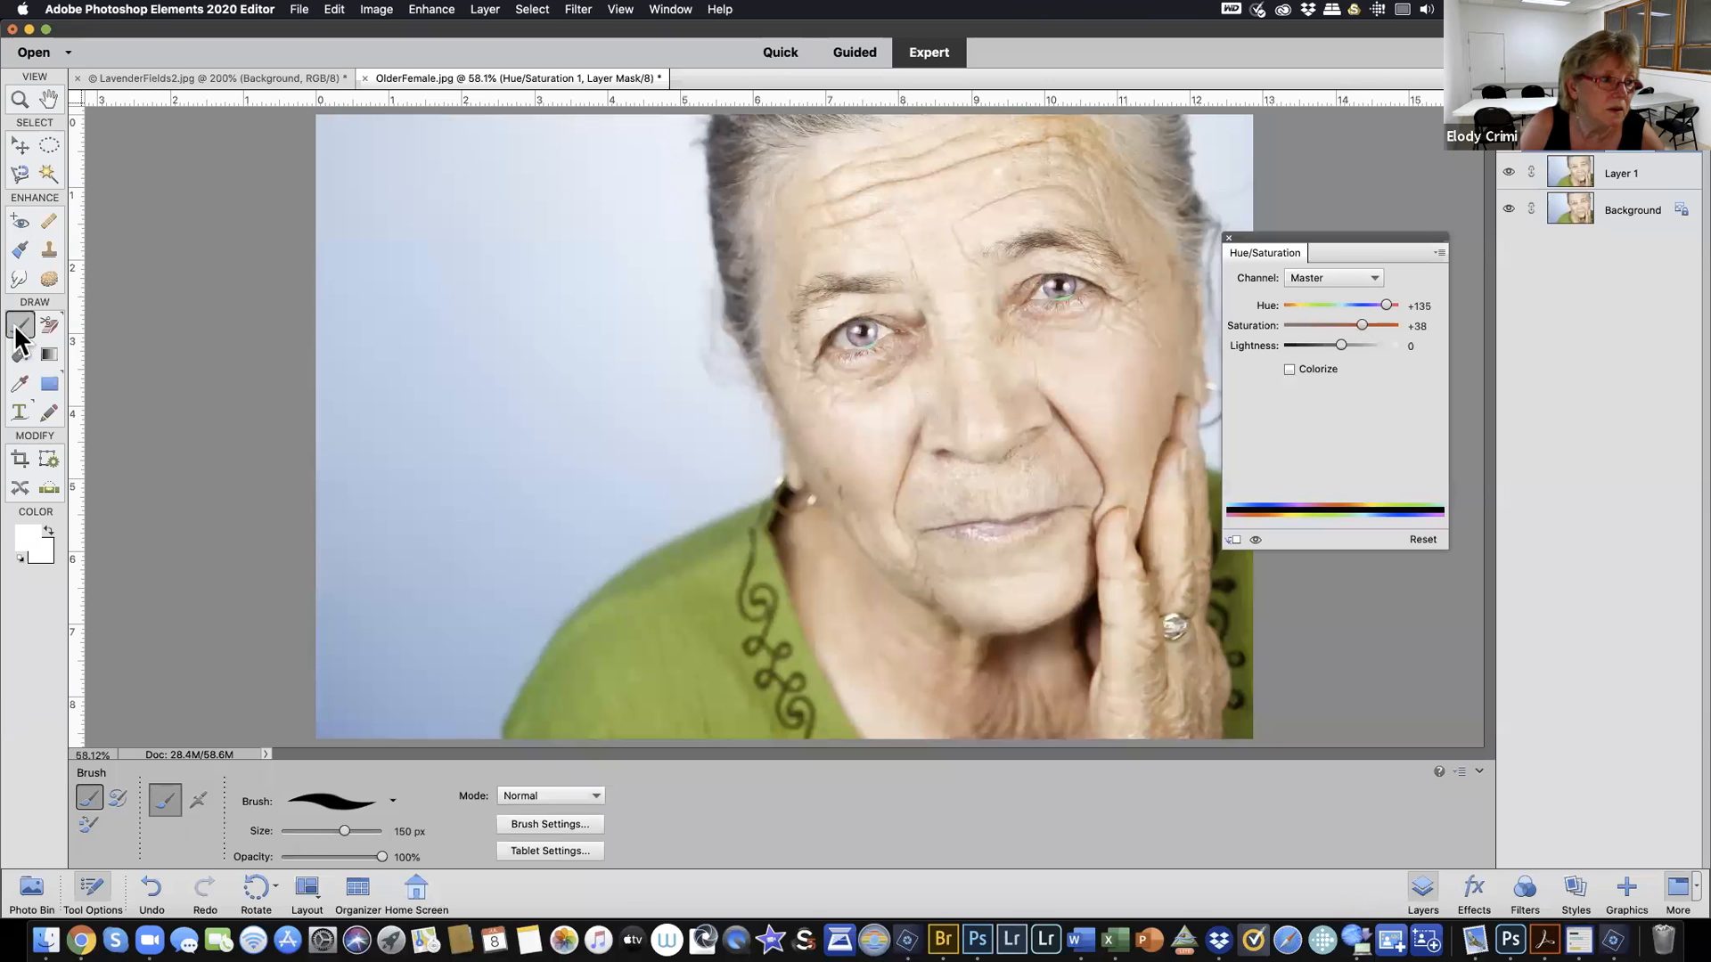
{"action": "left_click", "coordinate": [25, 541]}
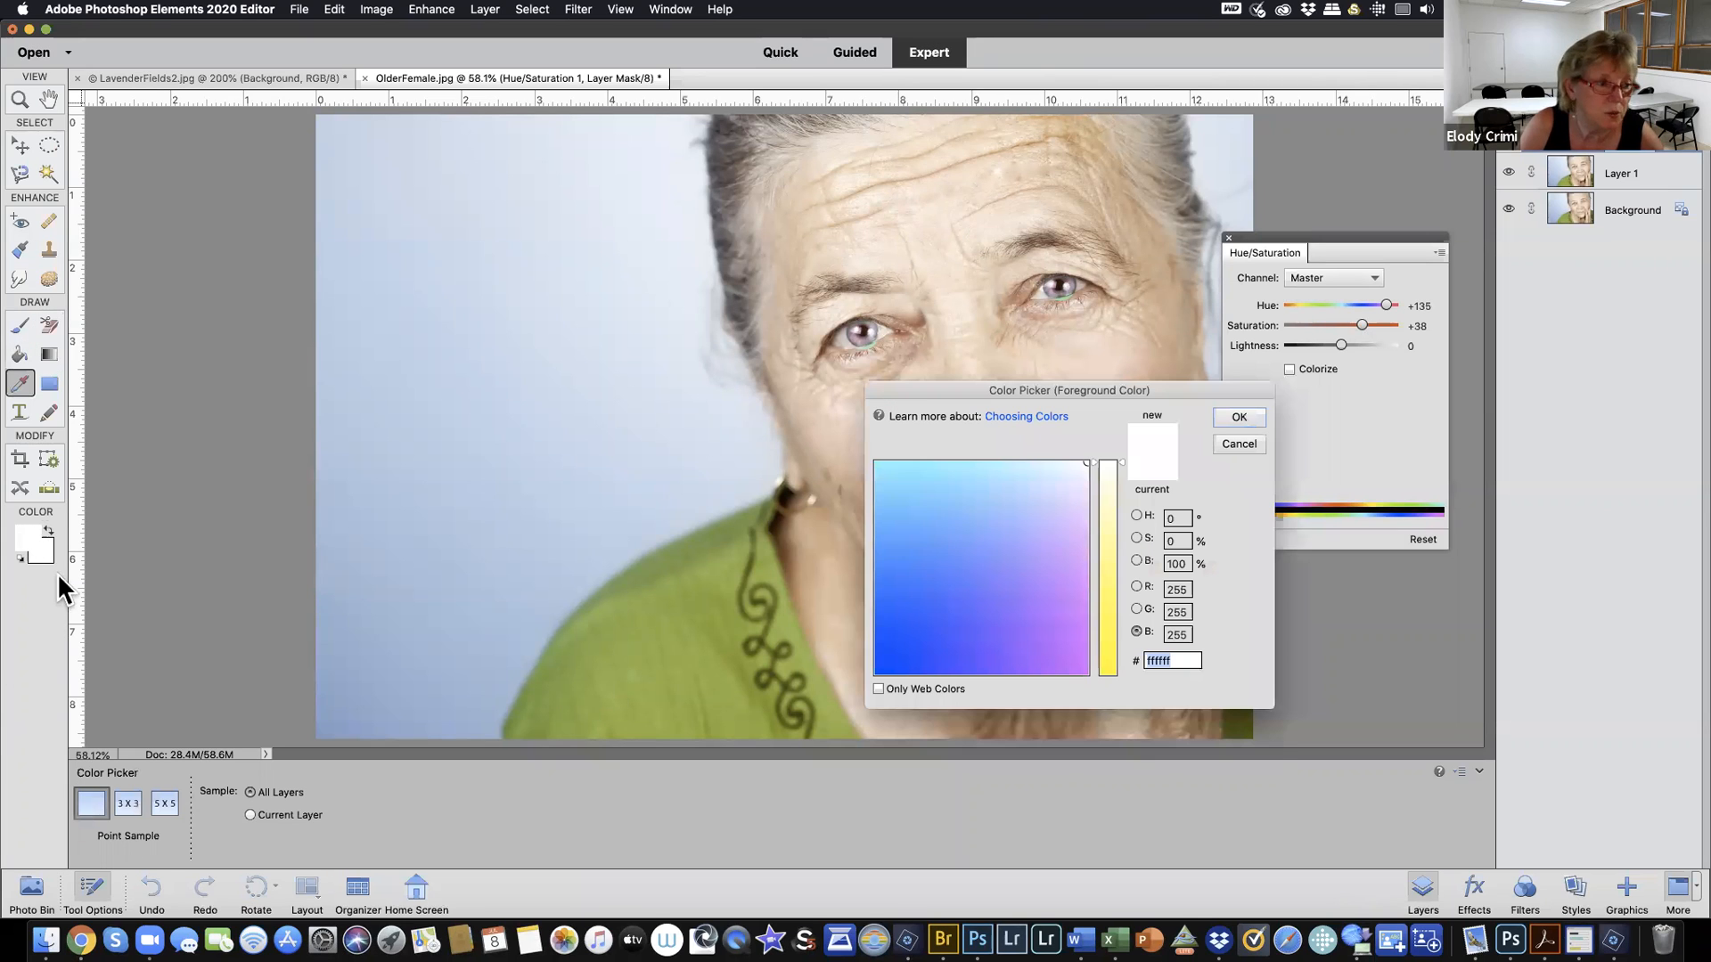
{"action": "left_click", "coordinate": [1176, 590]}
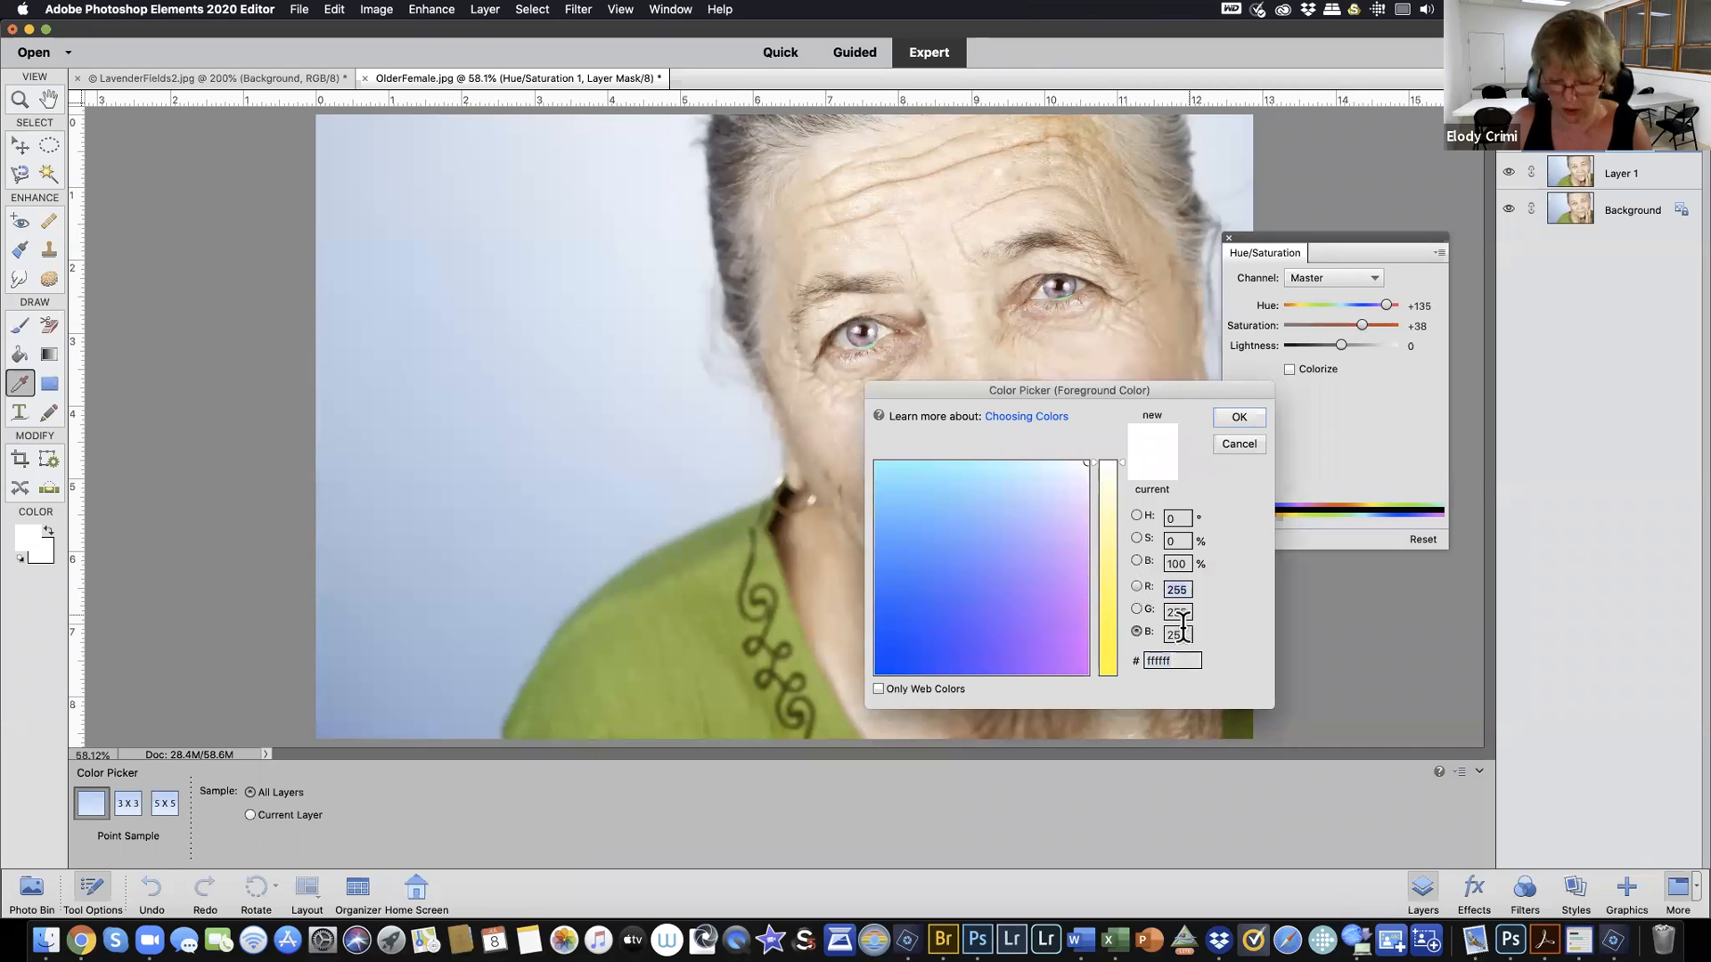
{"action": "type", "text": "0"}
{"action": "key", "text": "Tab"}
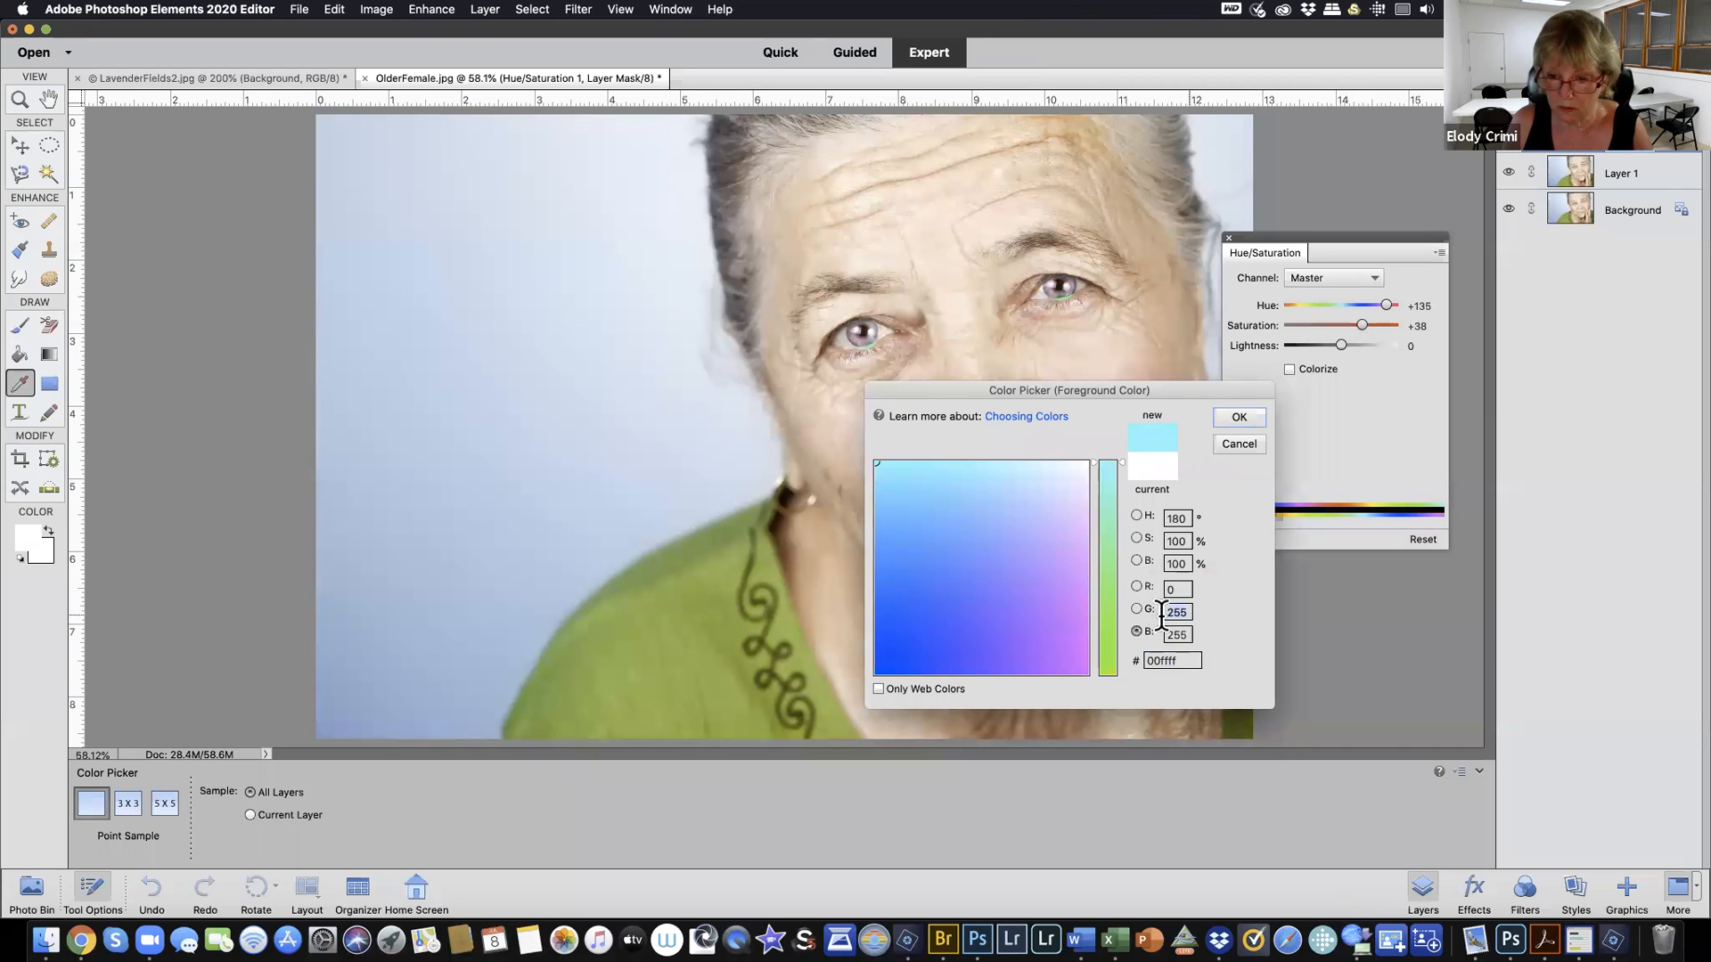
{"action": "type", "text": "0"}
{"action": "key", "text": "Tab"}
{"action": "type", "text": "0"}
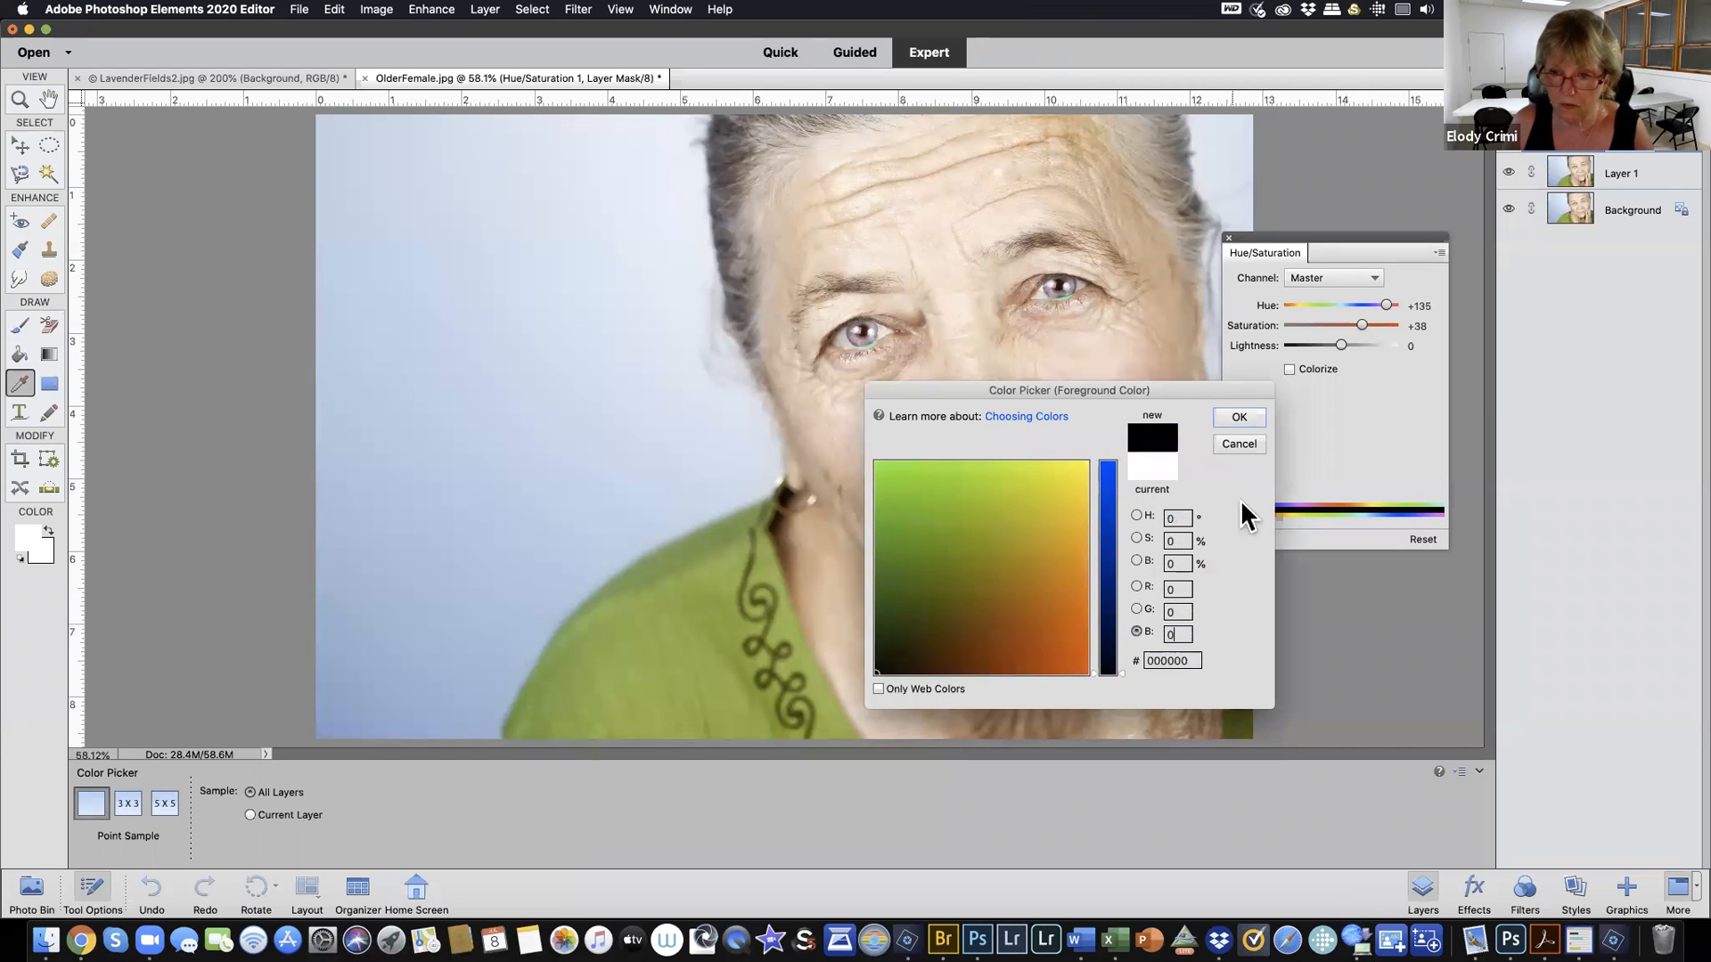
{"action": "left_click", "coordinate": [1239, 418]}
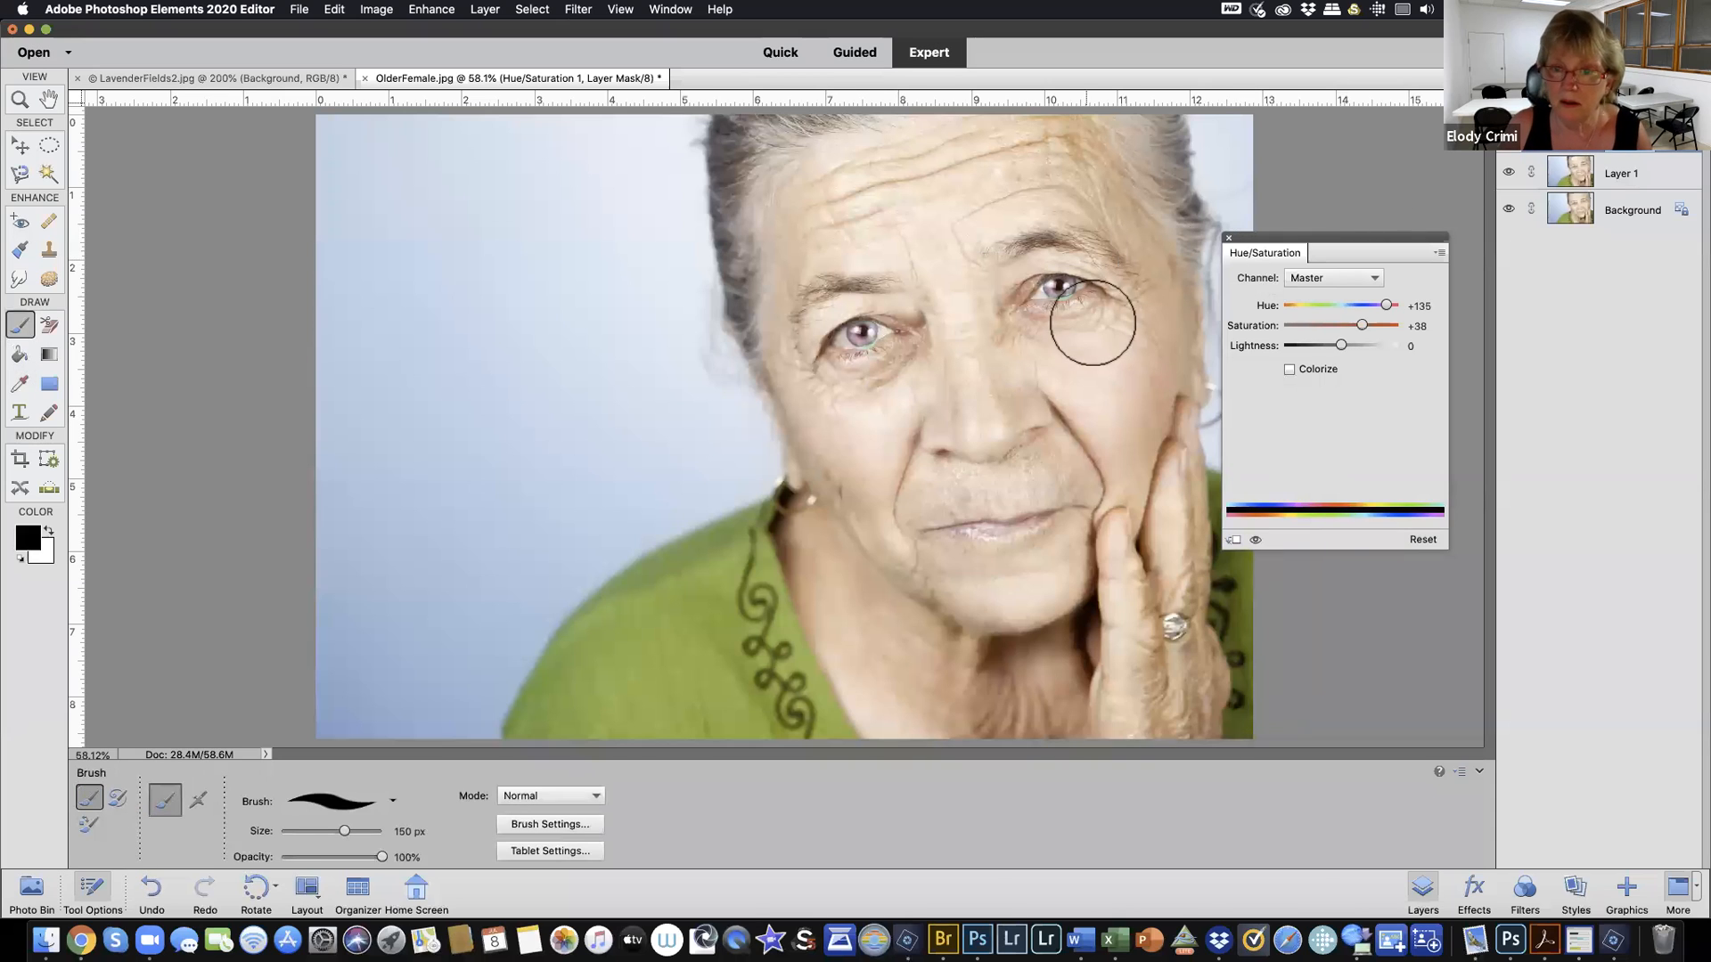
Reduce the brush size to 25 px for working around the irises
{"action": "key", "text": "bracketleft"}
{"action": "key", "text": "bracketleft"}
{"action": "key", "text": "bracketleft"}
{"action": "key", "text": "bracketleft"}
{"action": "key", "text": "bracketleft"}
{"action": "key", "text": "bracketleft"}
{"action": "key", "text": "bracketleft"}
{"action": "key", "text": "bracketleft"}
{"action": "key", "text": "bracketleft"}
{"action": "key", "text": "bracketleft"}
{"action": "key", "text": "bracketleft"}
{"action": "key", "text": "bracketleft"}
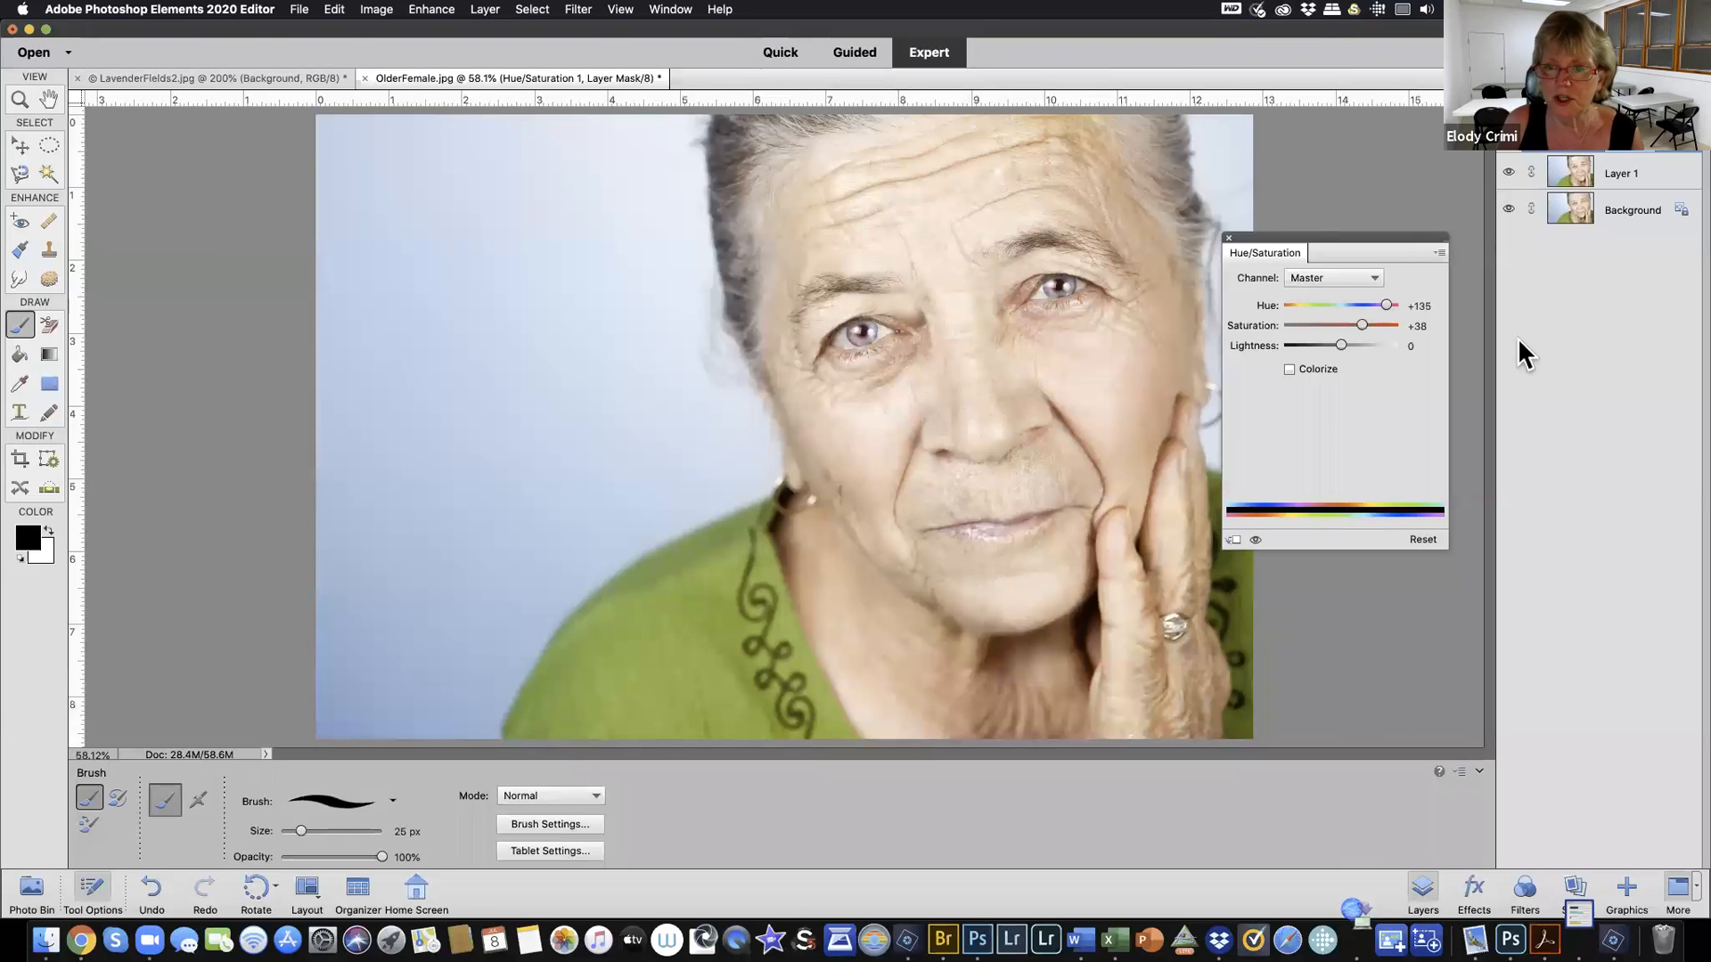
Set the eye Hue/Saturation adjustment to Saturation +3 and Lightness -15
{"action": "mouse_move", "coordinate": [1341, 345]}
{"action": "left_mouse_down"}
{"action": "mouse_move", "coordinate": [1320, 344]}
{"action": "mouse_move", "coordinate": [1373, 325]}
{"action": "mouse_move", "coordinate": [1342, 324]}
{"action": "left_mouse_up"}
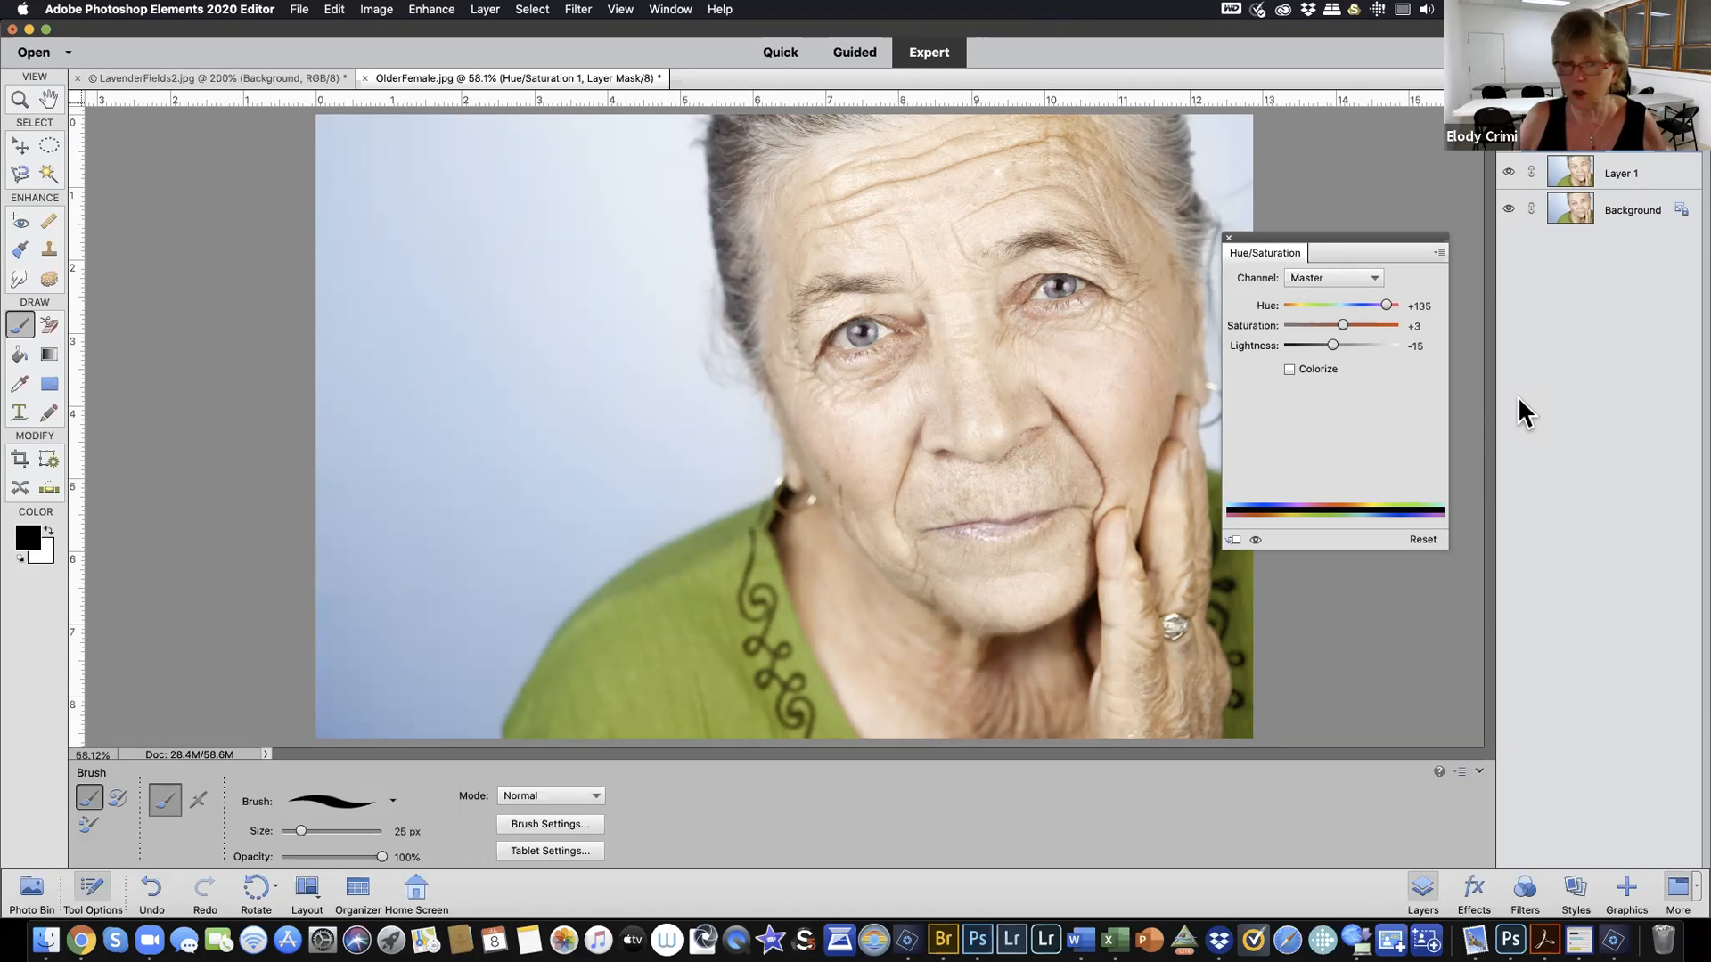
View the Basics edits in Guided mode and return to the portrait in Expert mode
{"action": "left_click", "coordinate": [851, 58]}
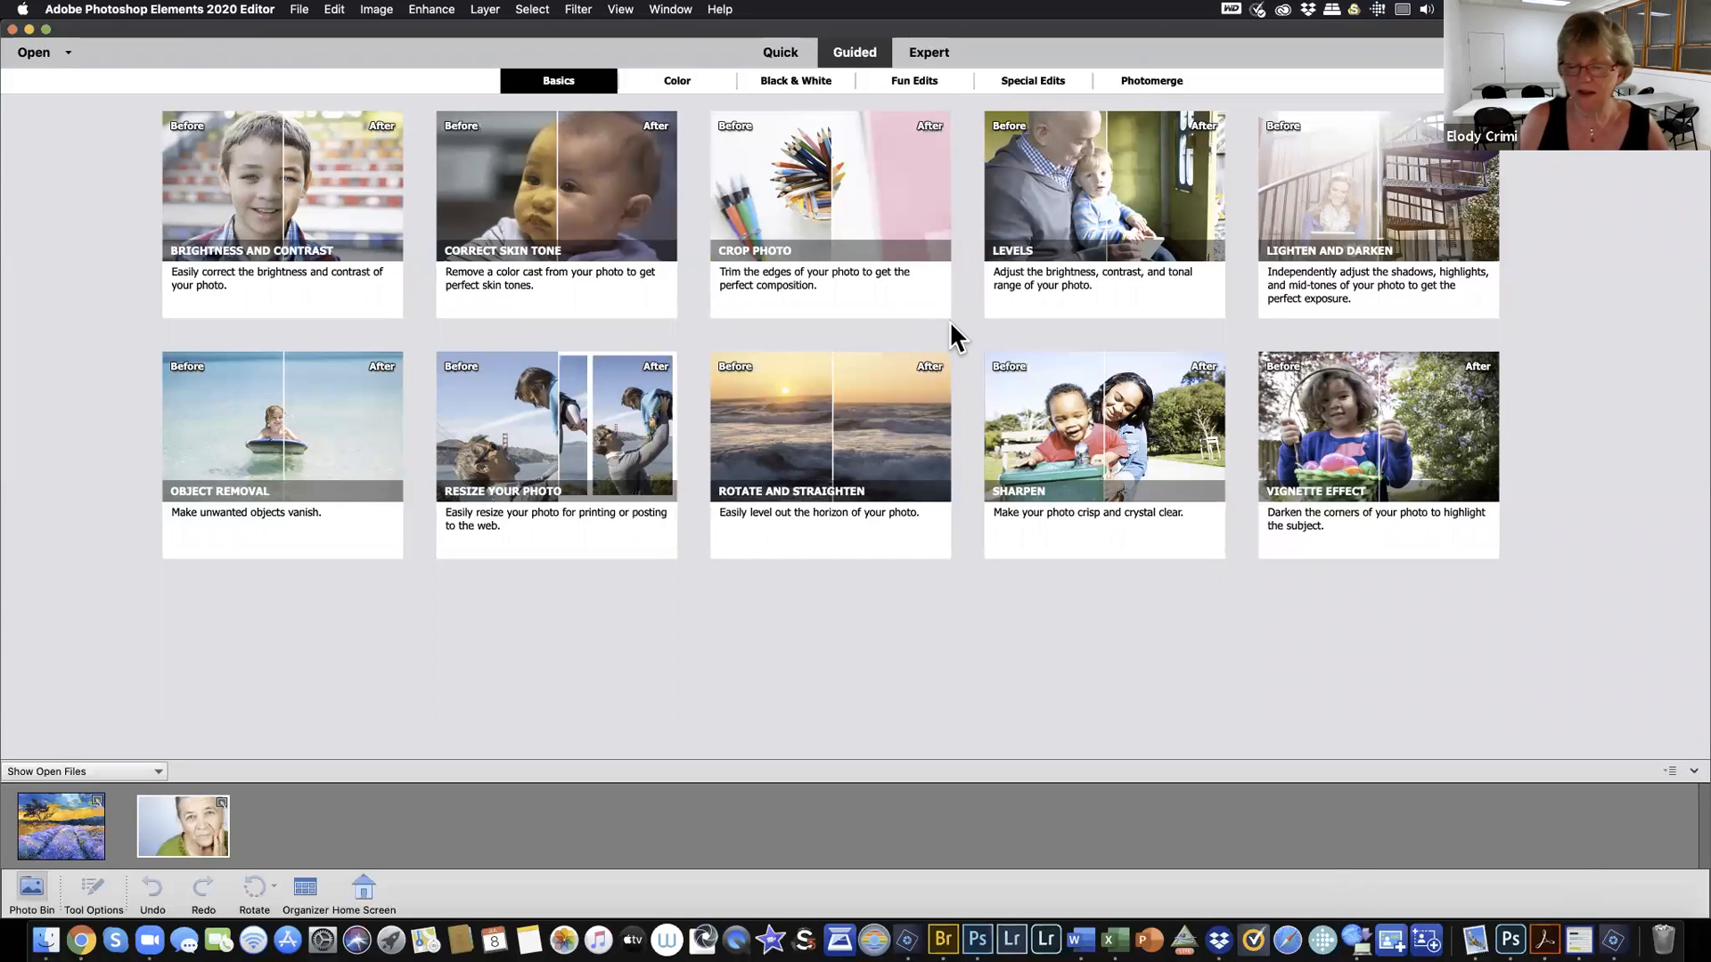
{"action": "left_click", "coordinate": [299, 11]}
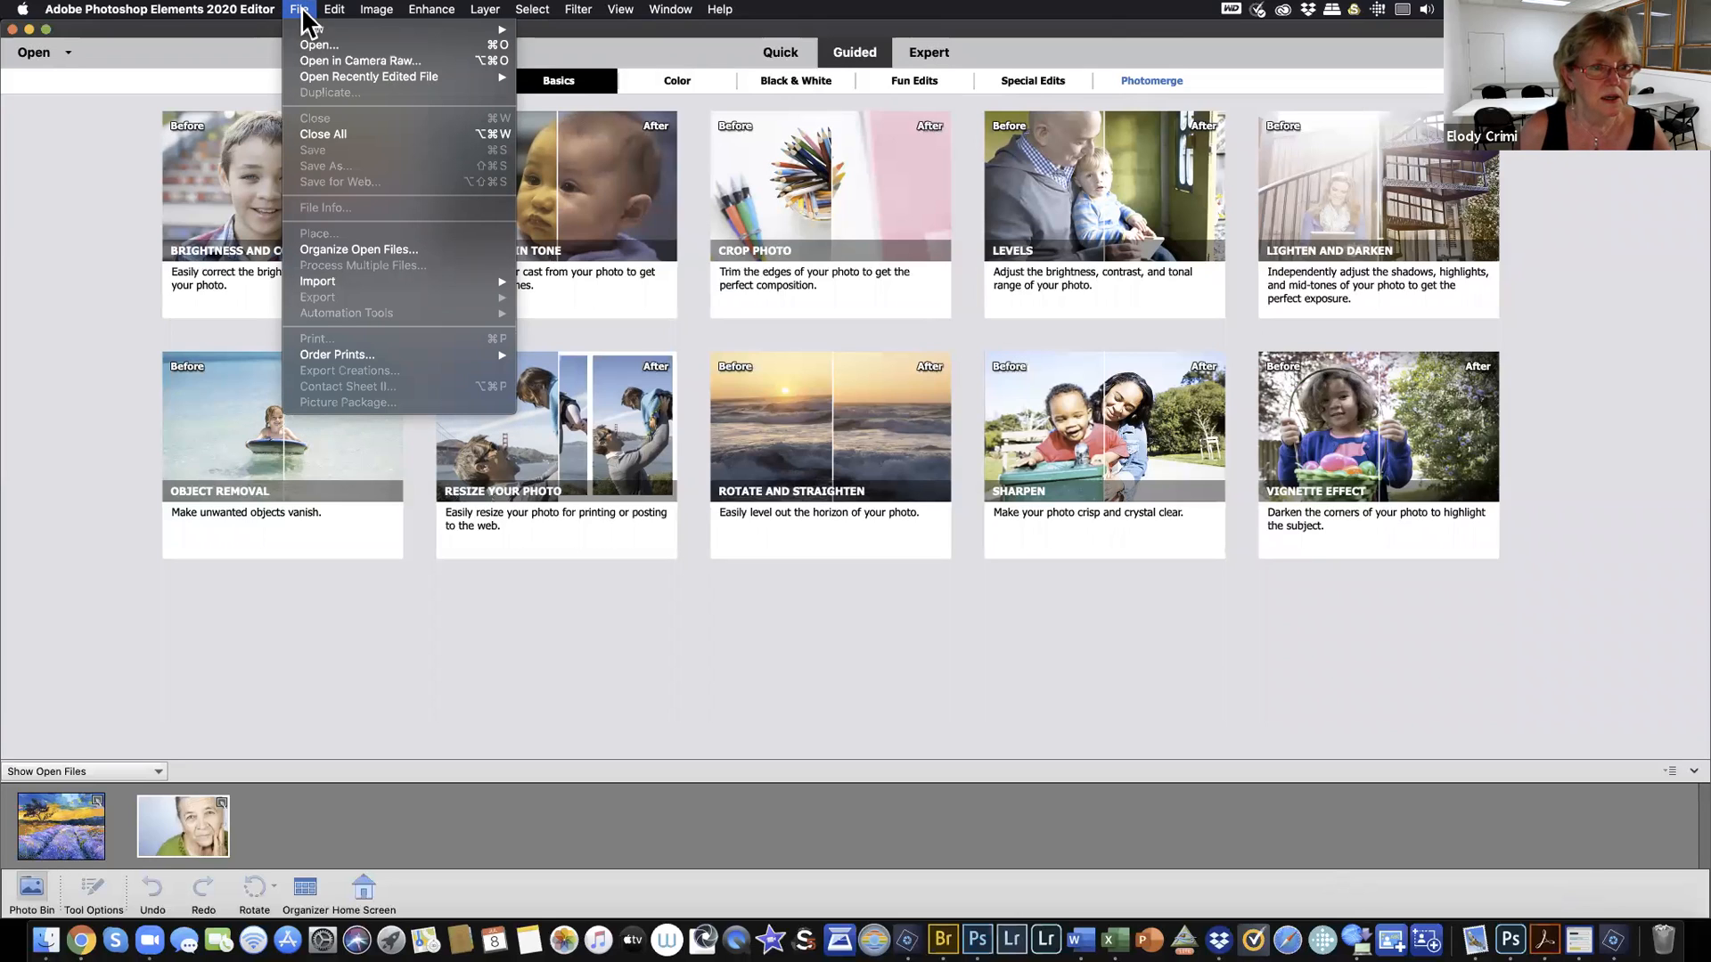
{"action": "left_click", "coordinate": [302, 10]}
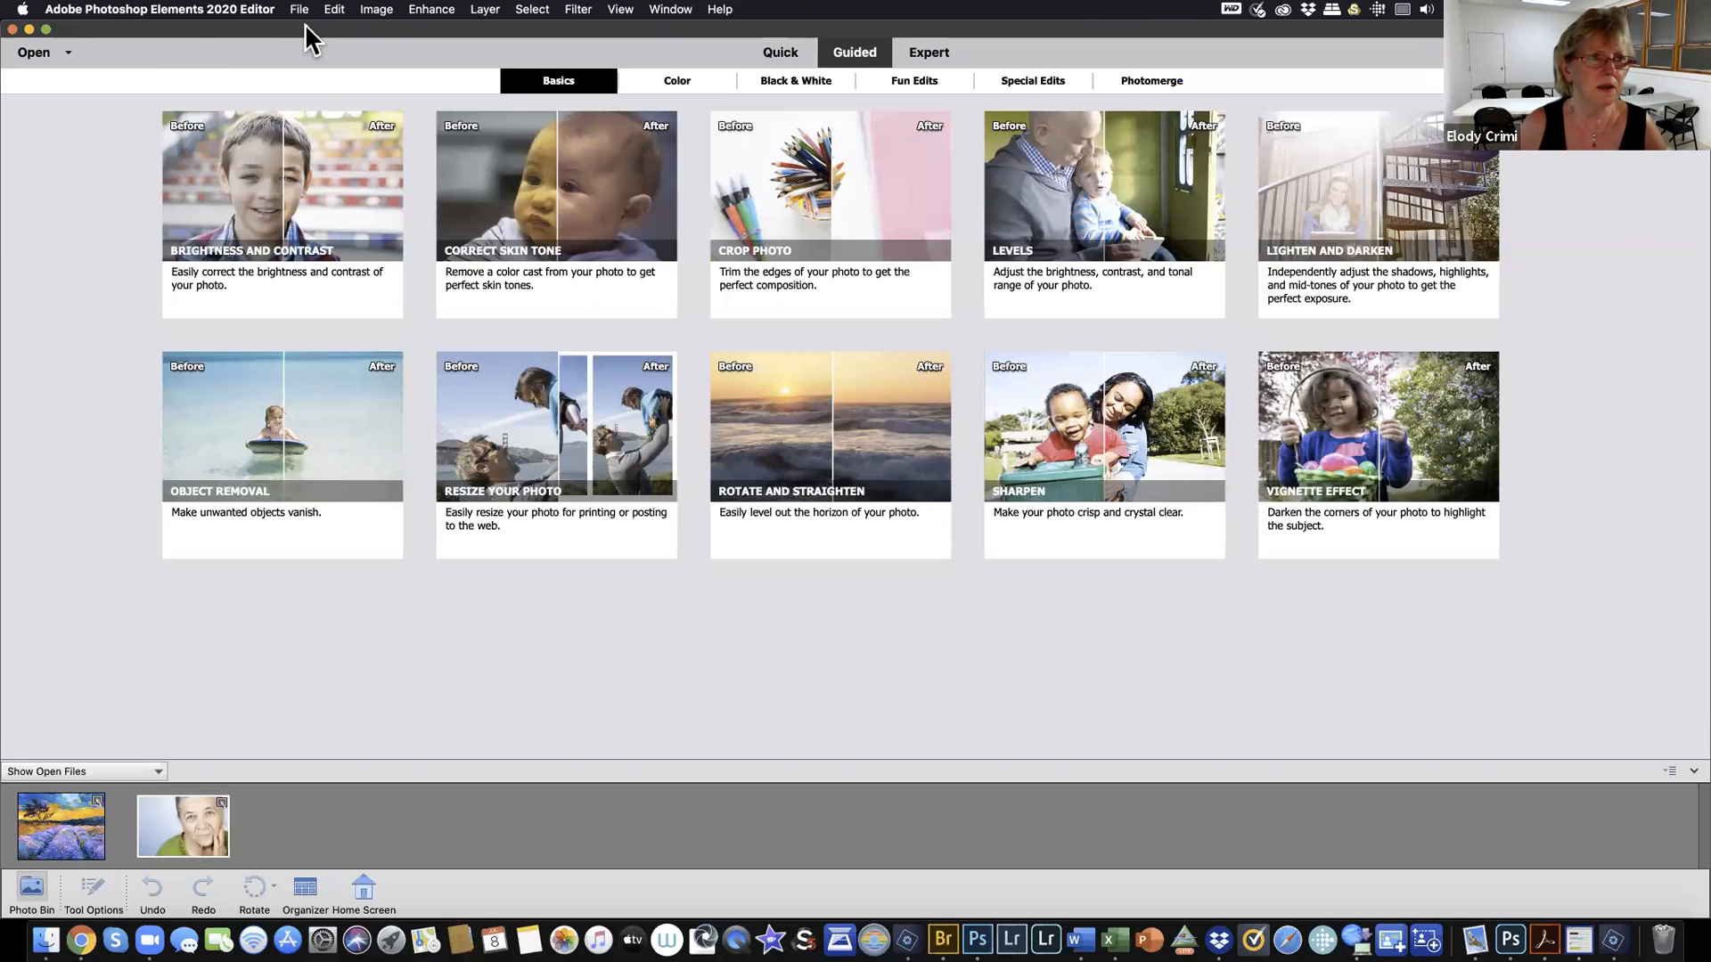
{"action": "left_click", "coordinate": [945, 52]}
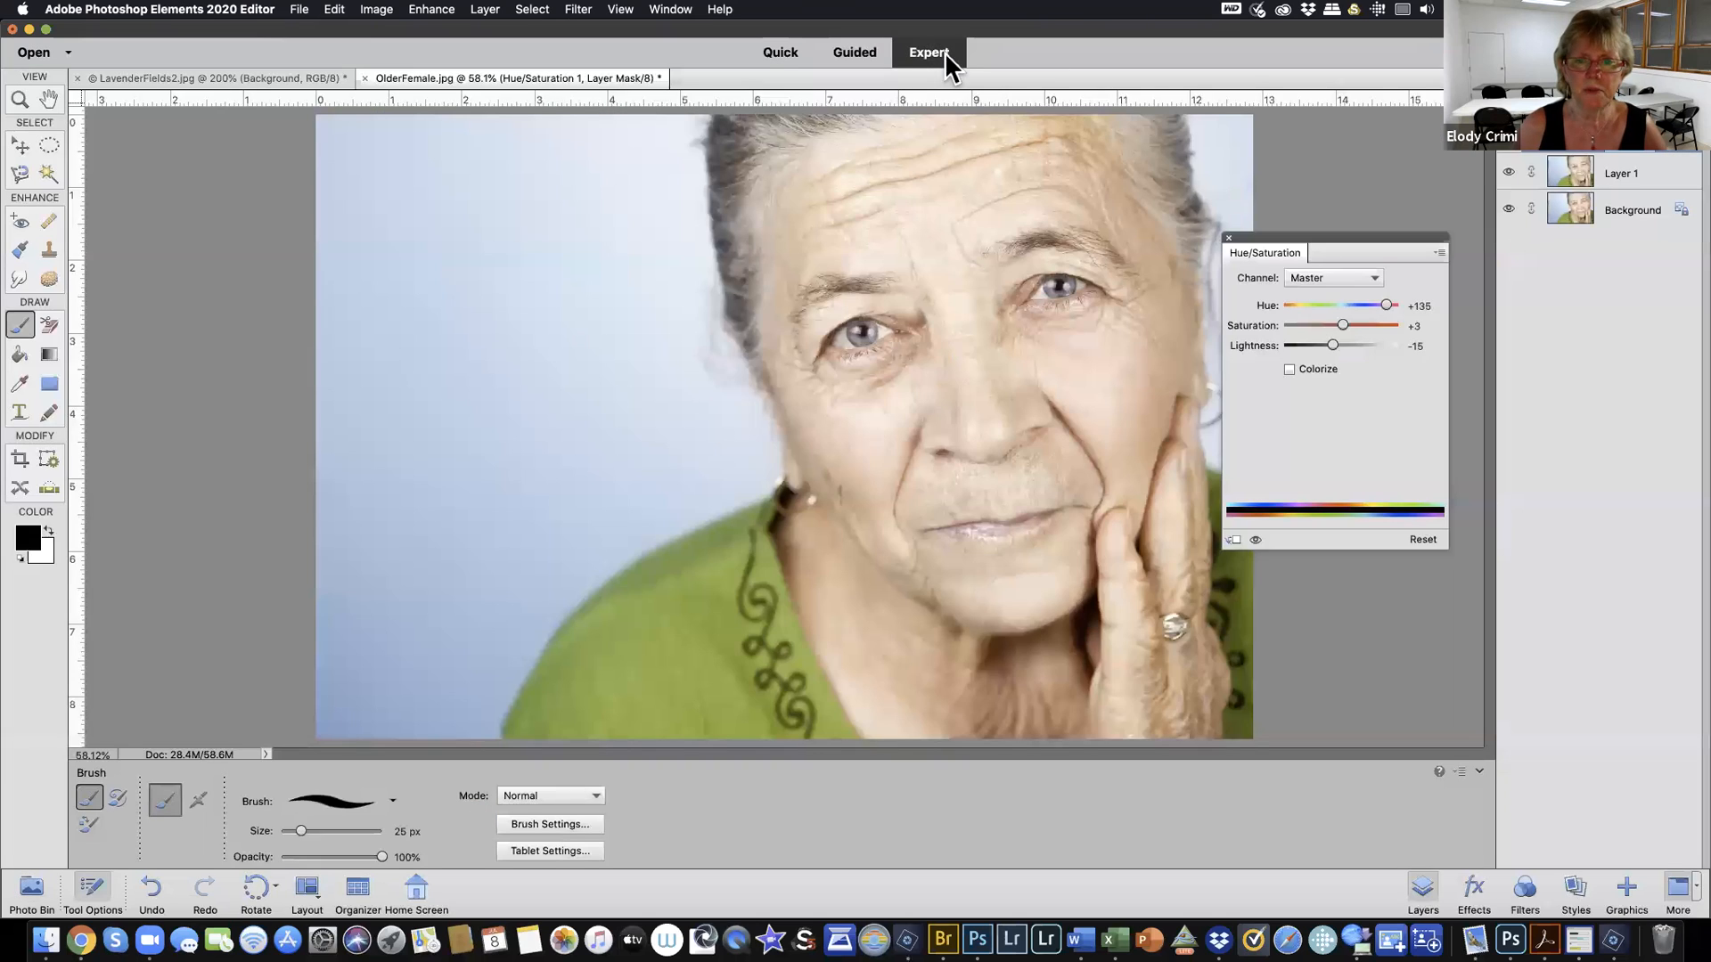
Close the Hue/Saturation settings and begin saving a copy of the portrait under the name OlderFemale1
{"action": "left_click", "coordinate": [1227, 238]}
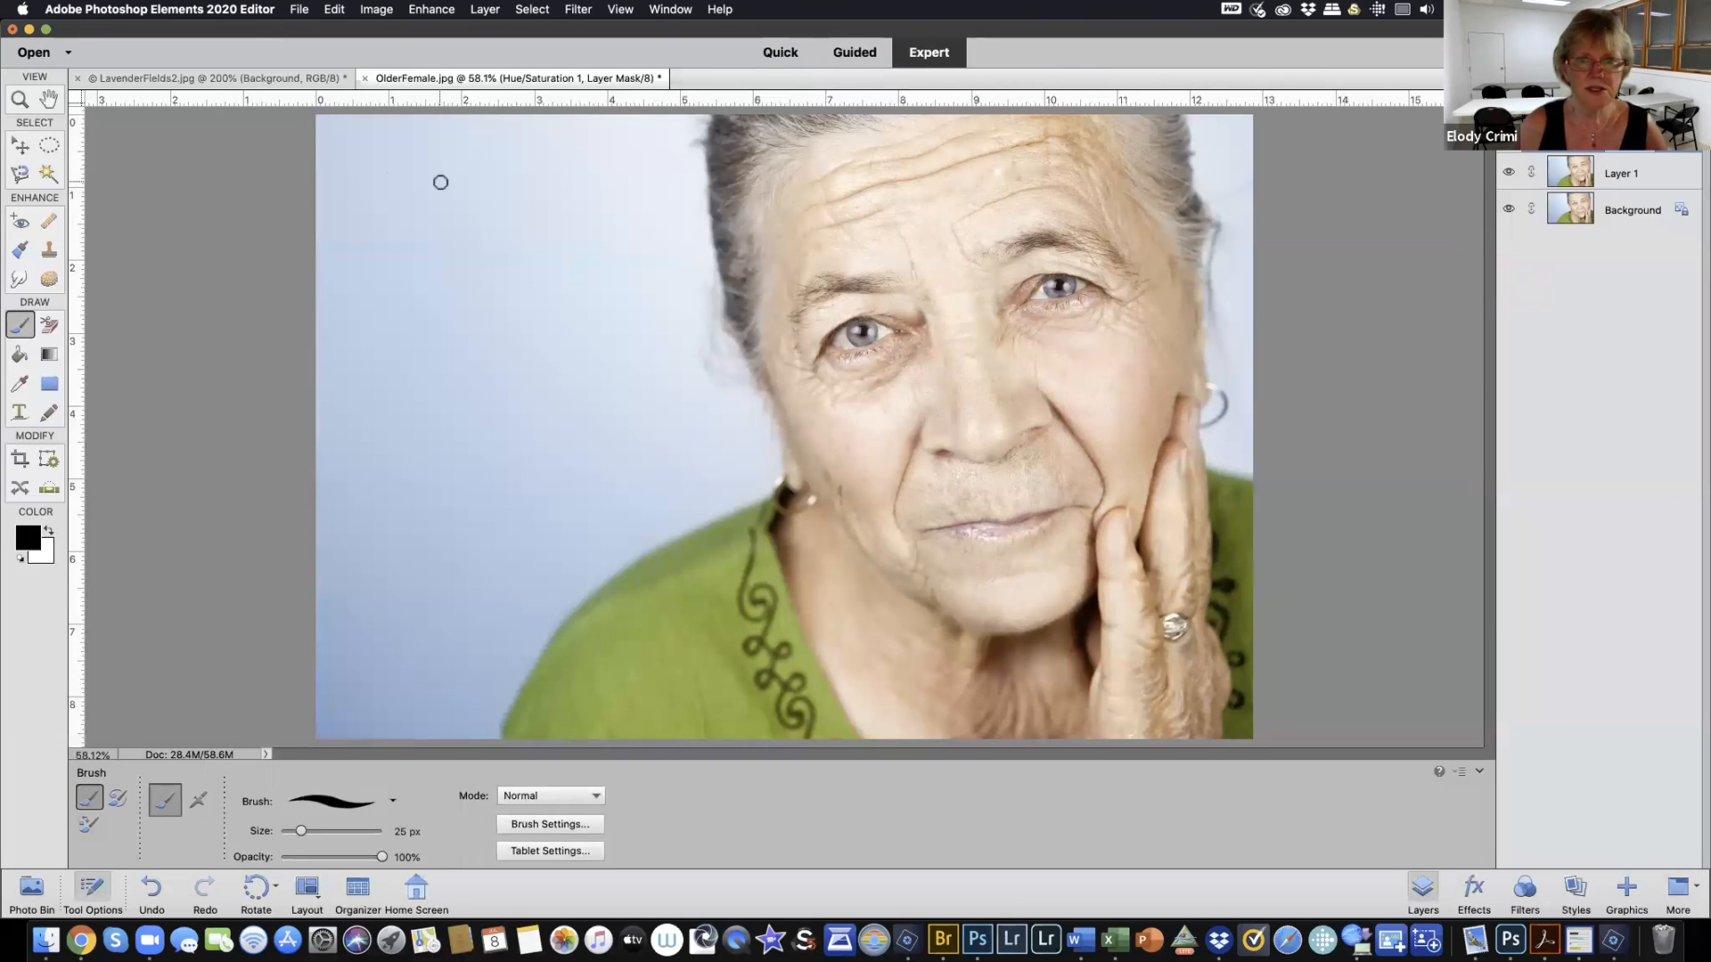
{"action": "left_click", "coordinate": [303, 9]}
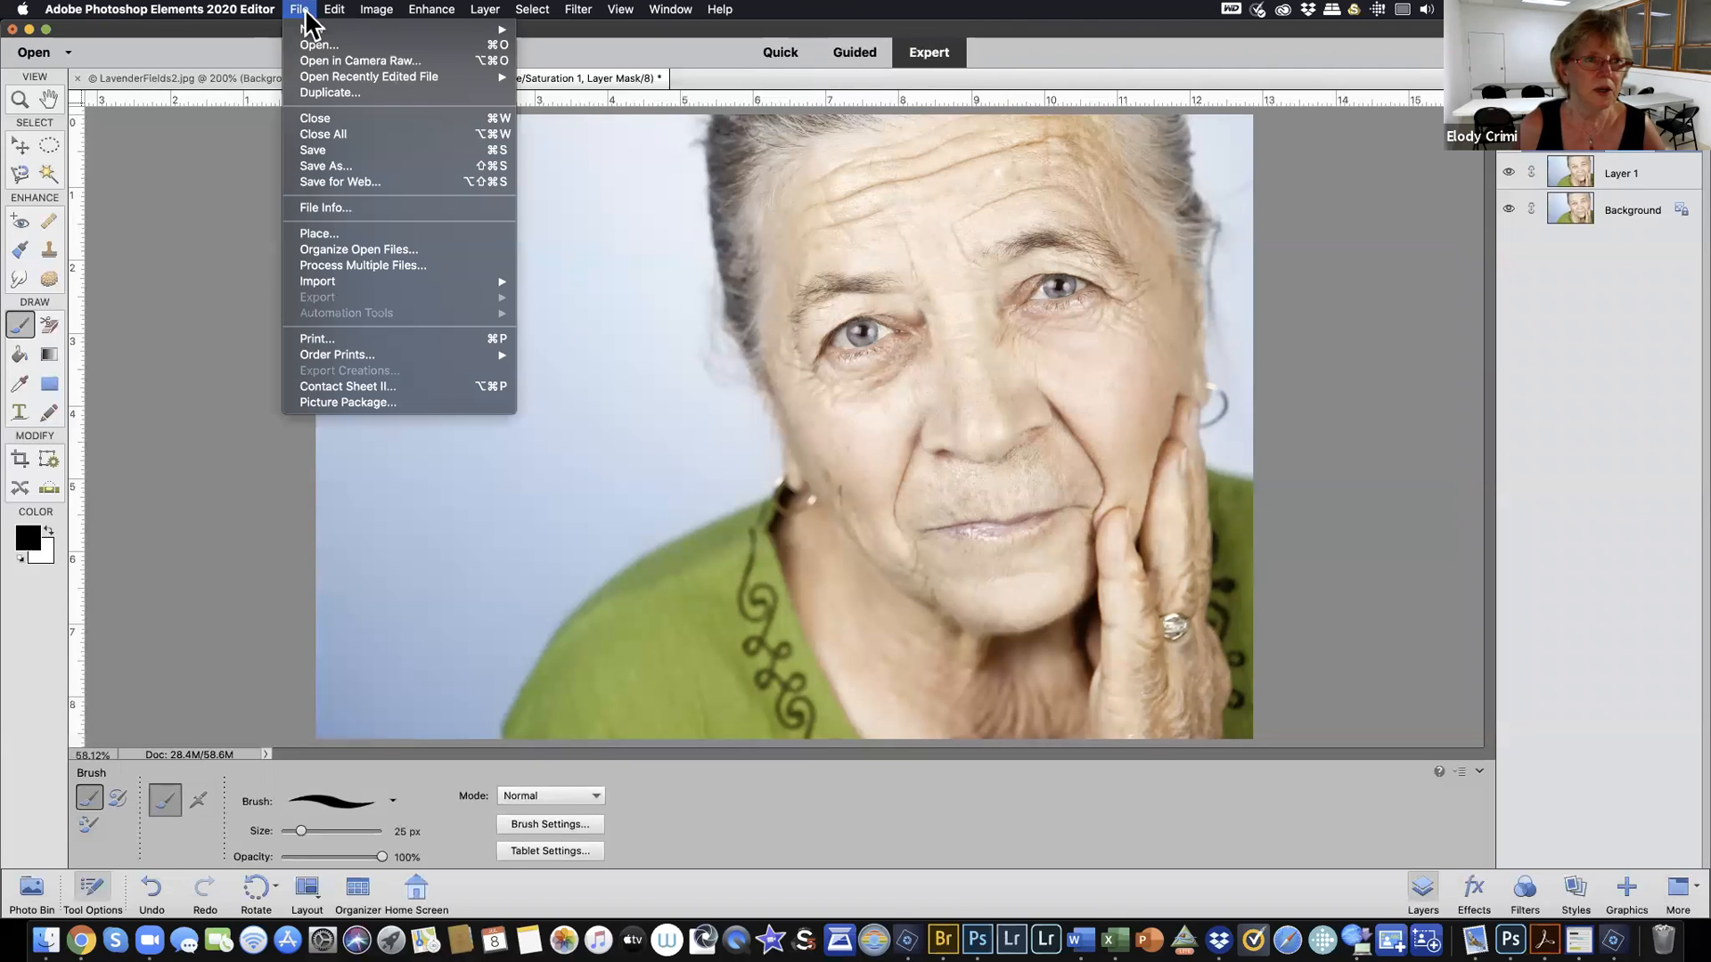
{"action": "left_click", "coordinate": [360, 166]}
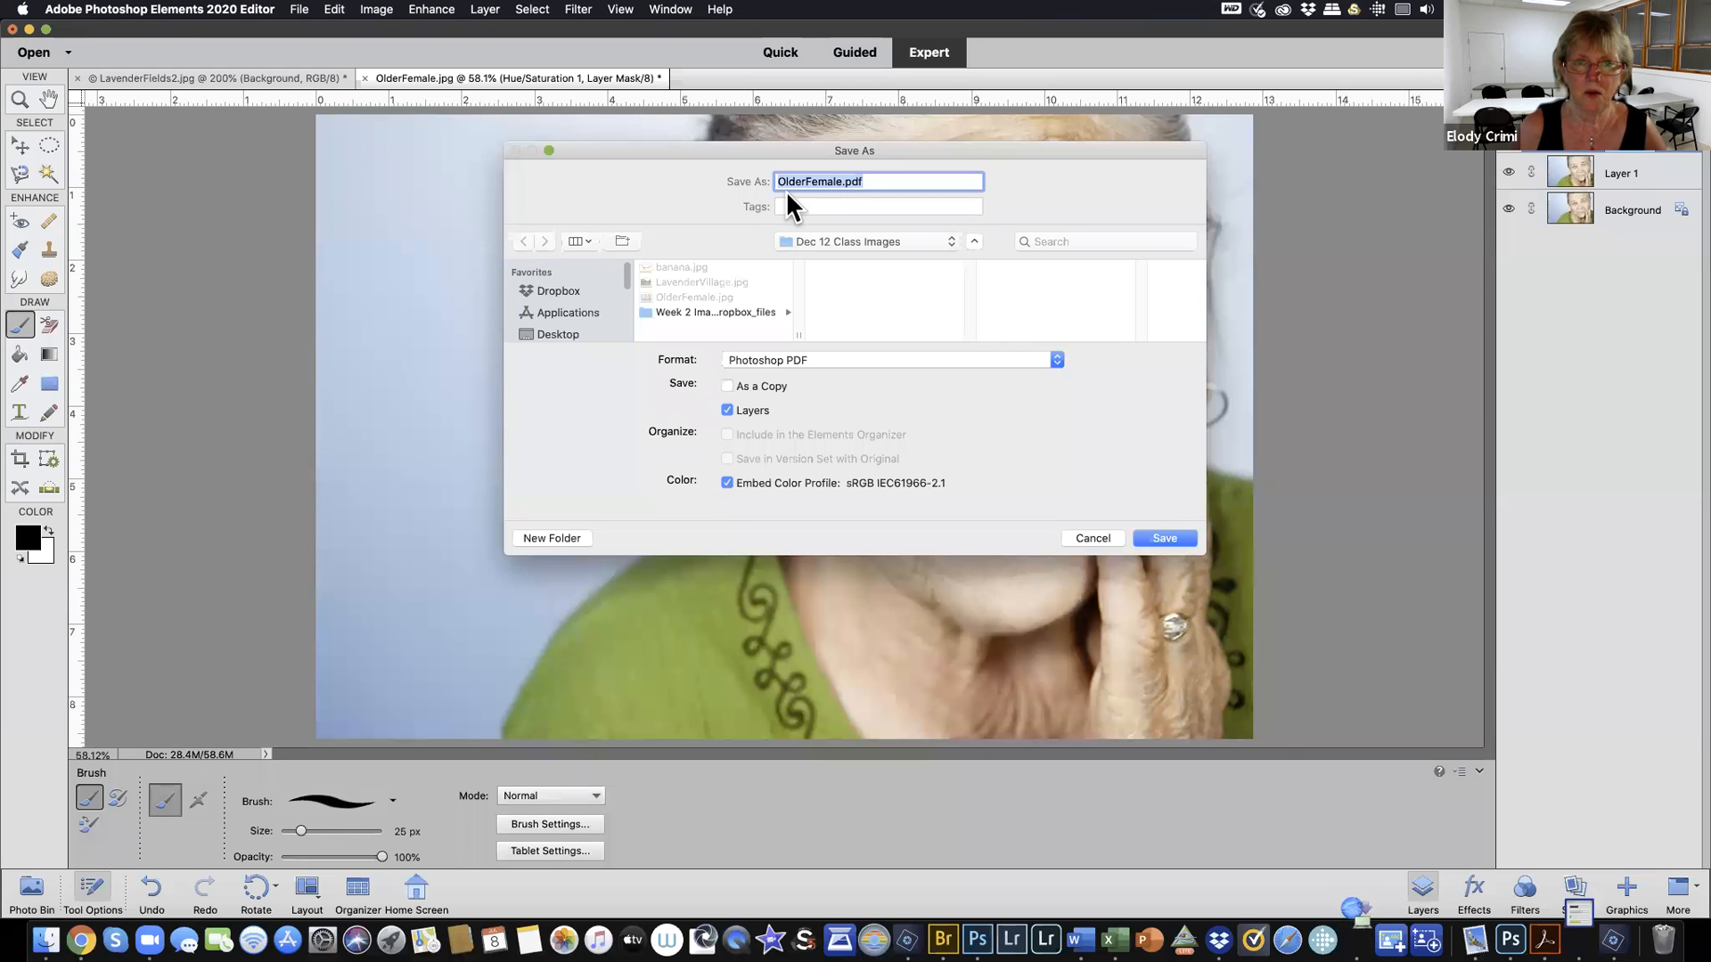
{"action": "left_click", "coordinate": [841, 182]}
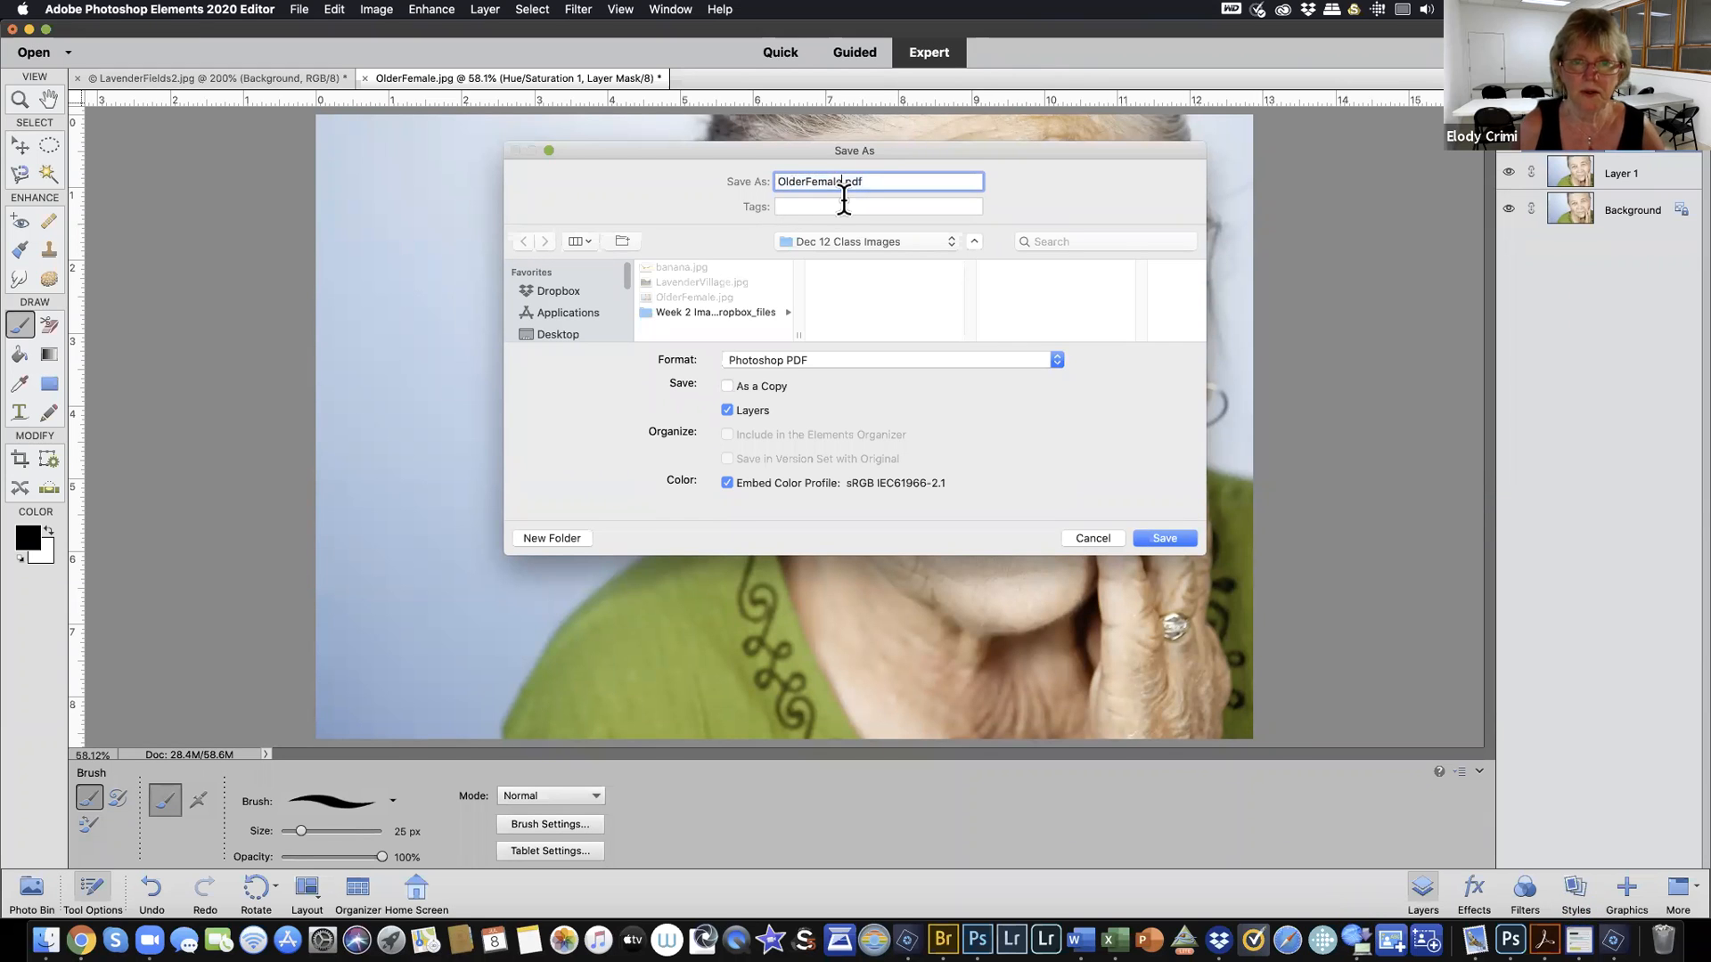
{"action": "type", "text": "1"}
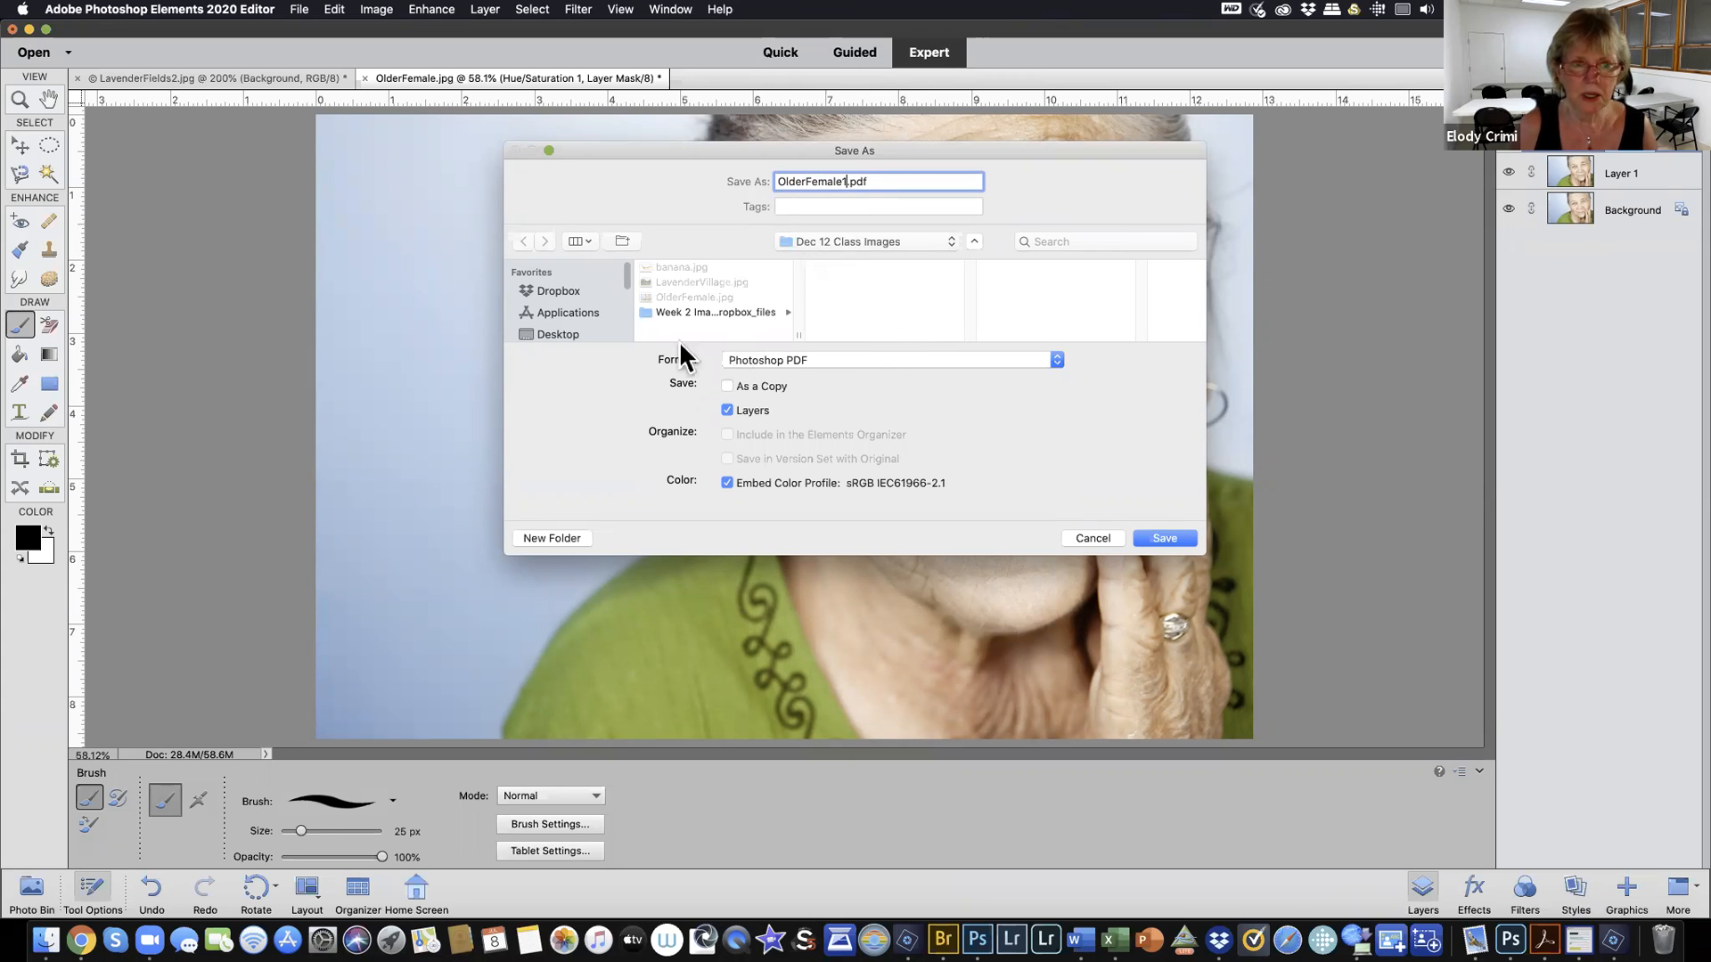
Create a folder named Older Woman on the Desktop as the save location
{"action": "left_click", "coordinate": [566, 334]}
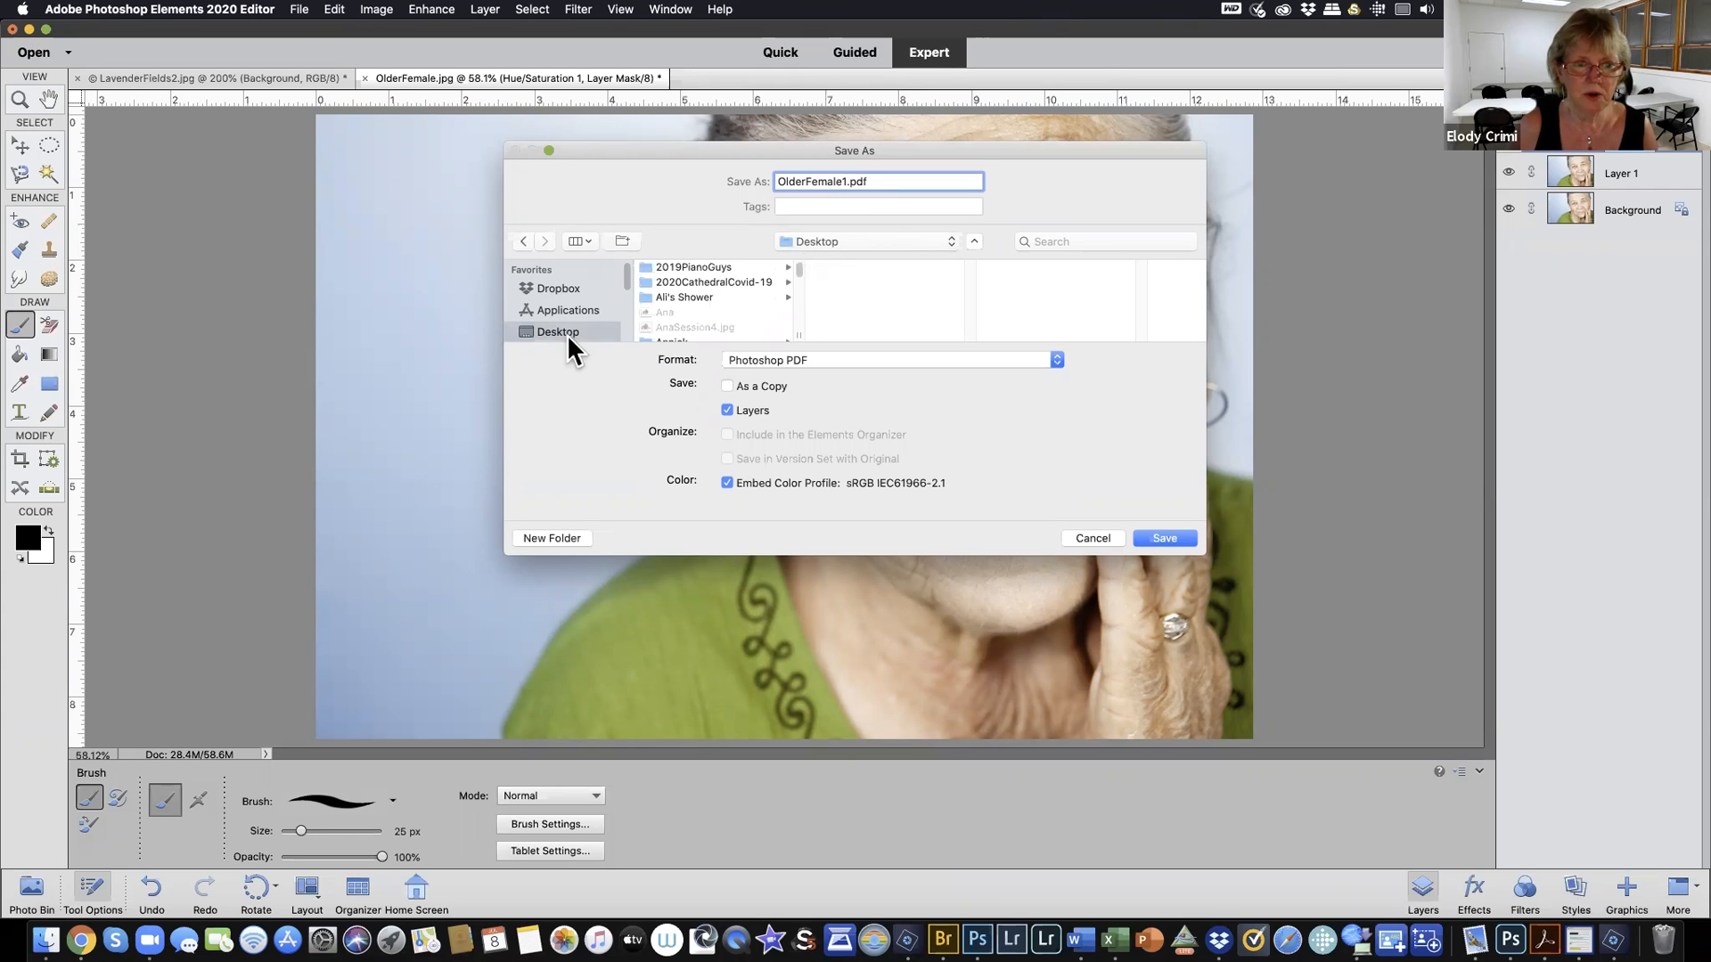
{"action": "left_click", "coordinate": [559, 538]}
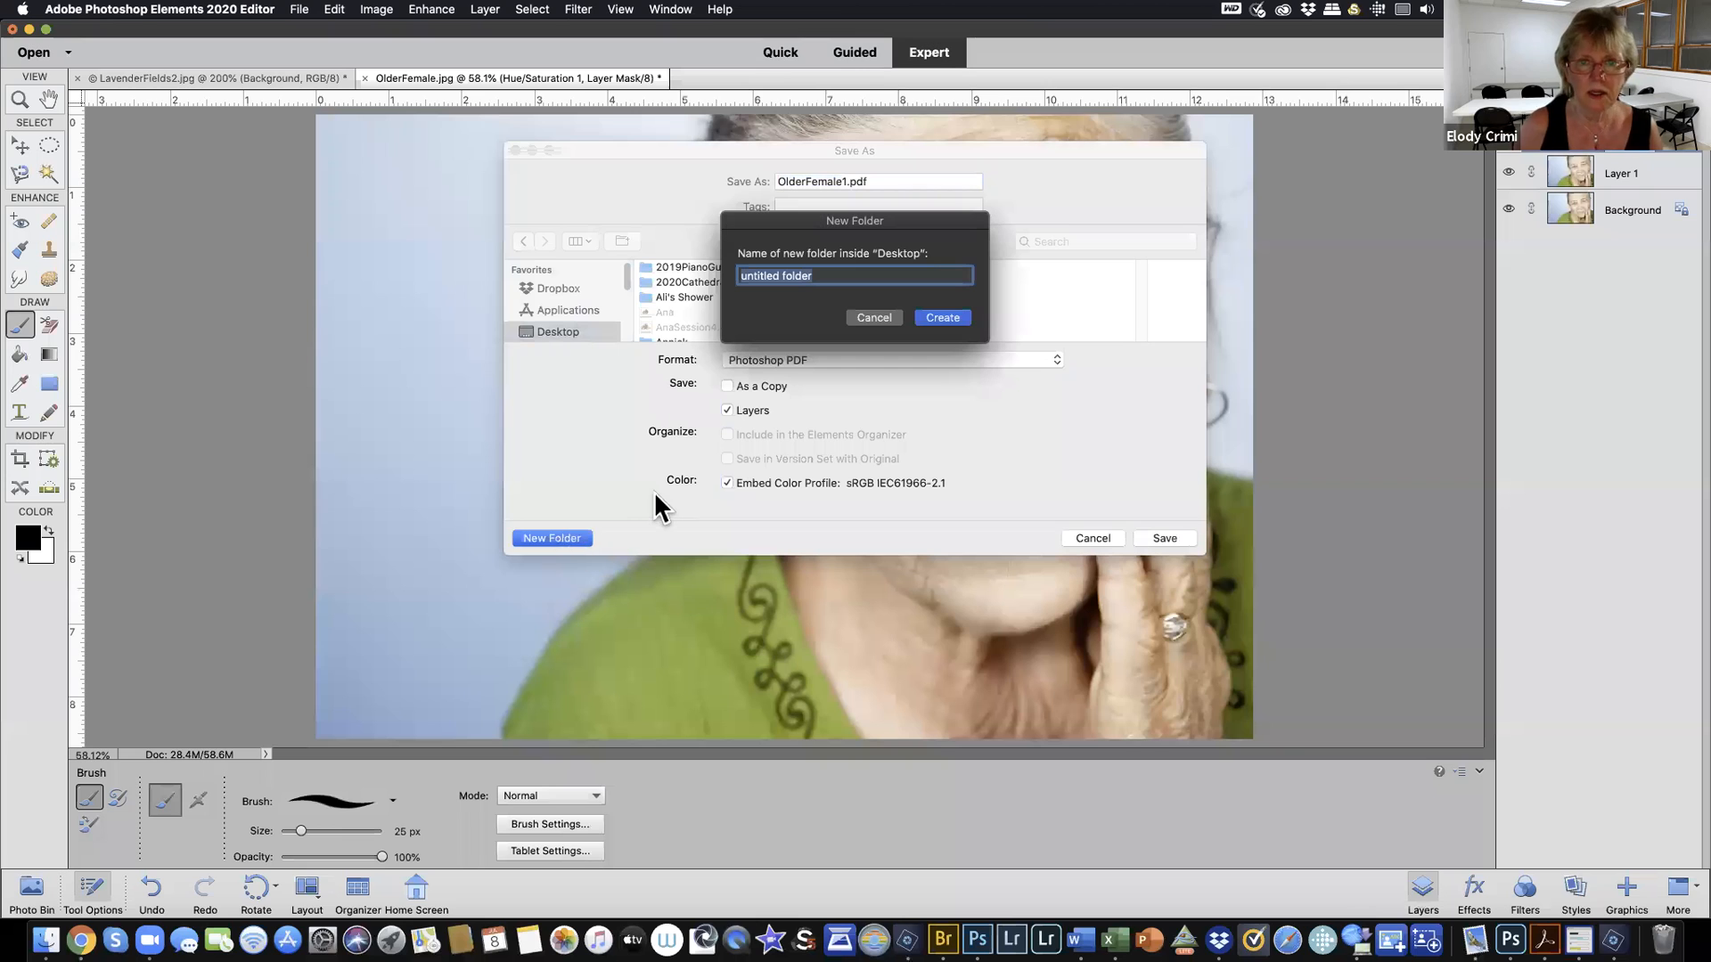
{"action": "type", "text": "Oldr"}
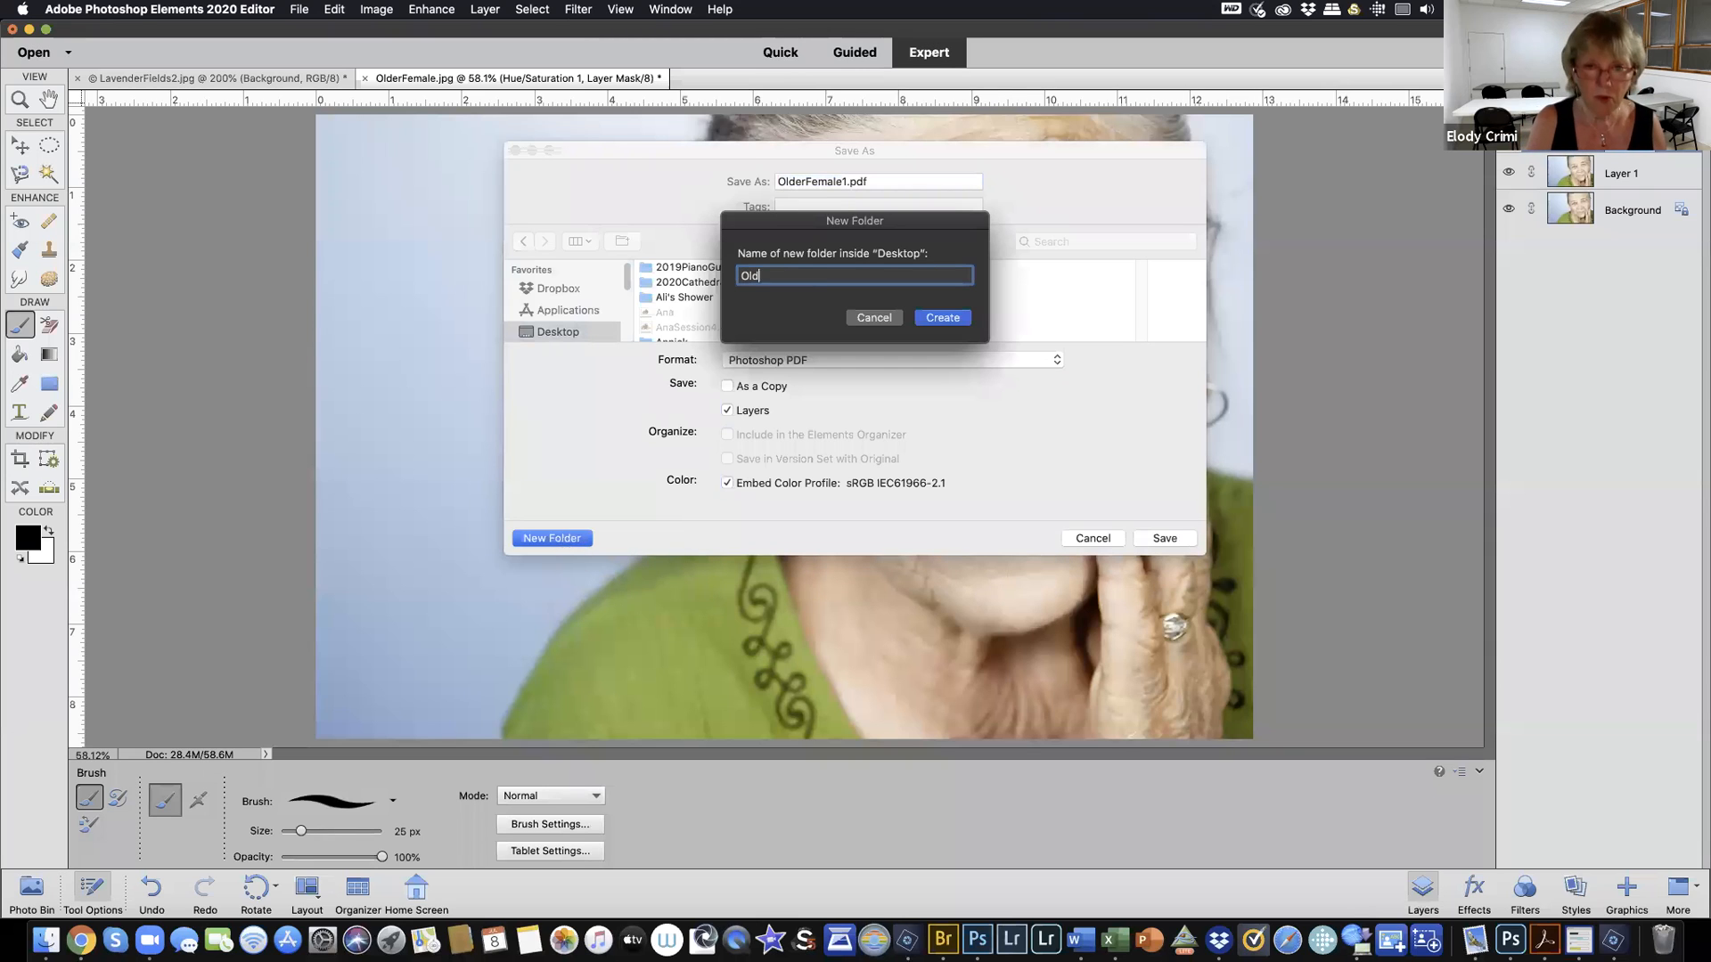
{"action": "key", "text": "BackSpace"}
{"action": "type", "text": "er "}
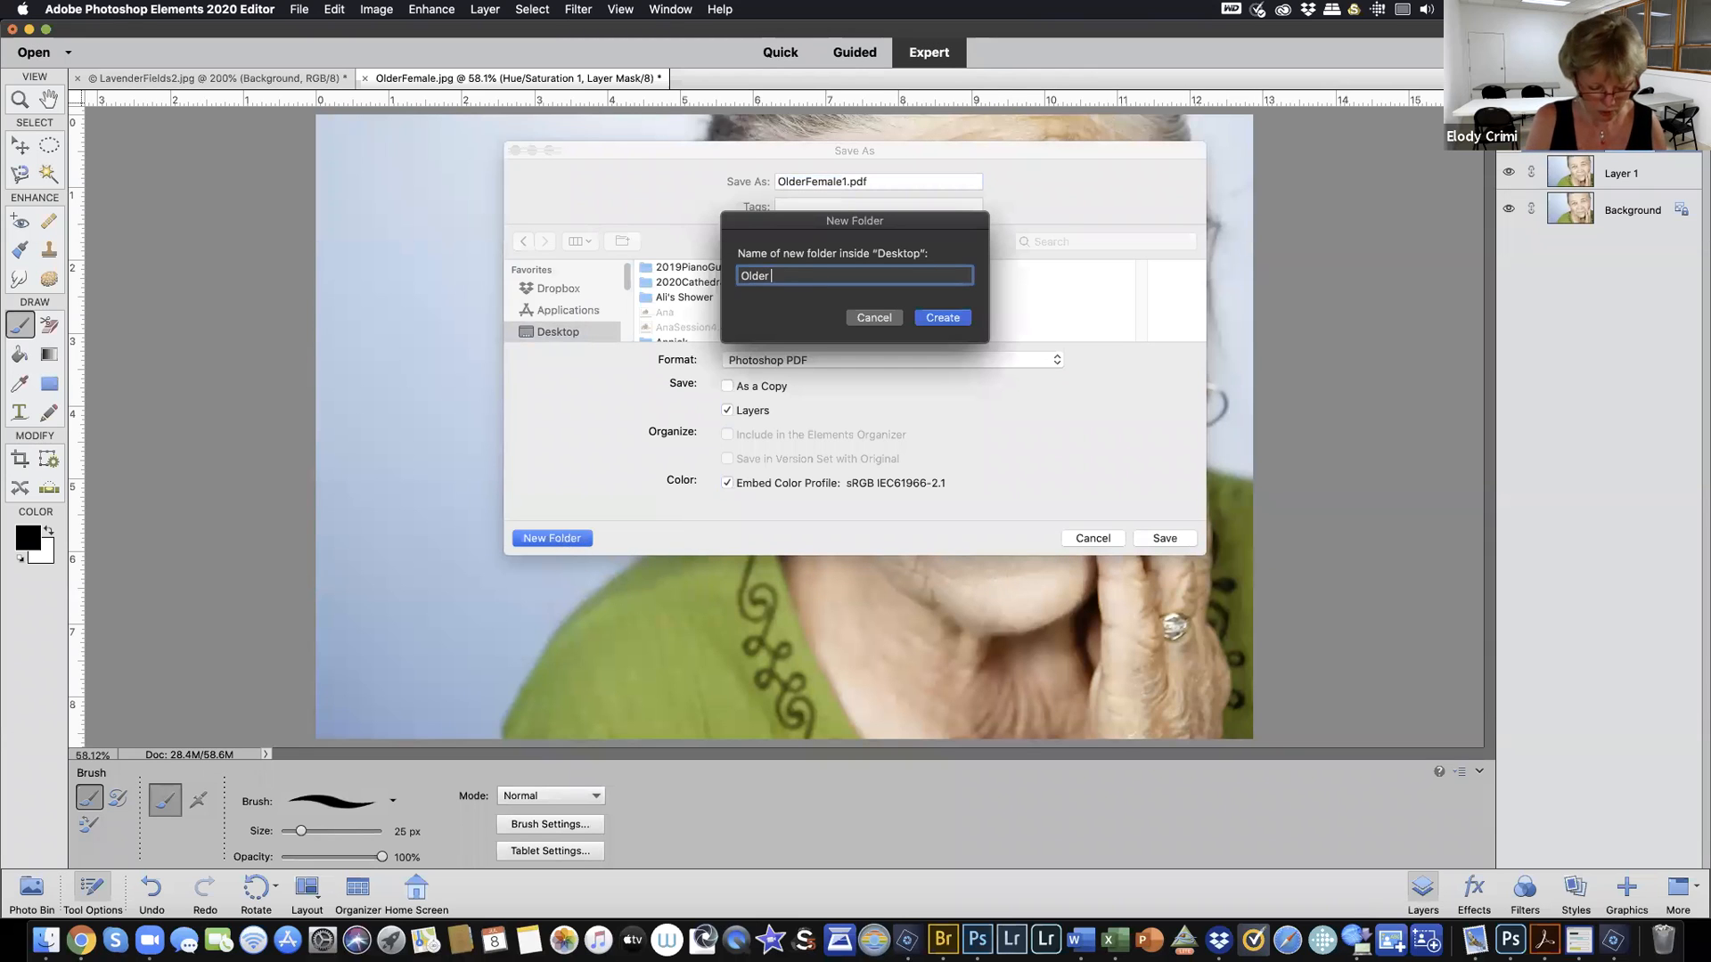
{"action": "type", "text": "Woman"}
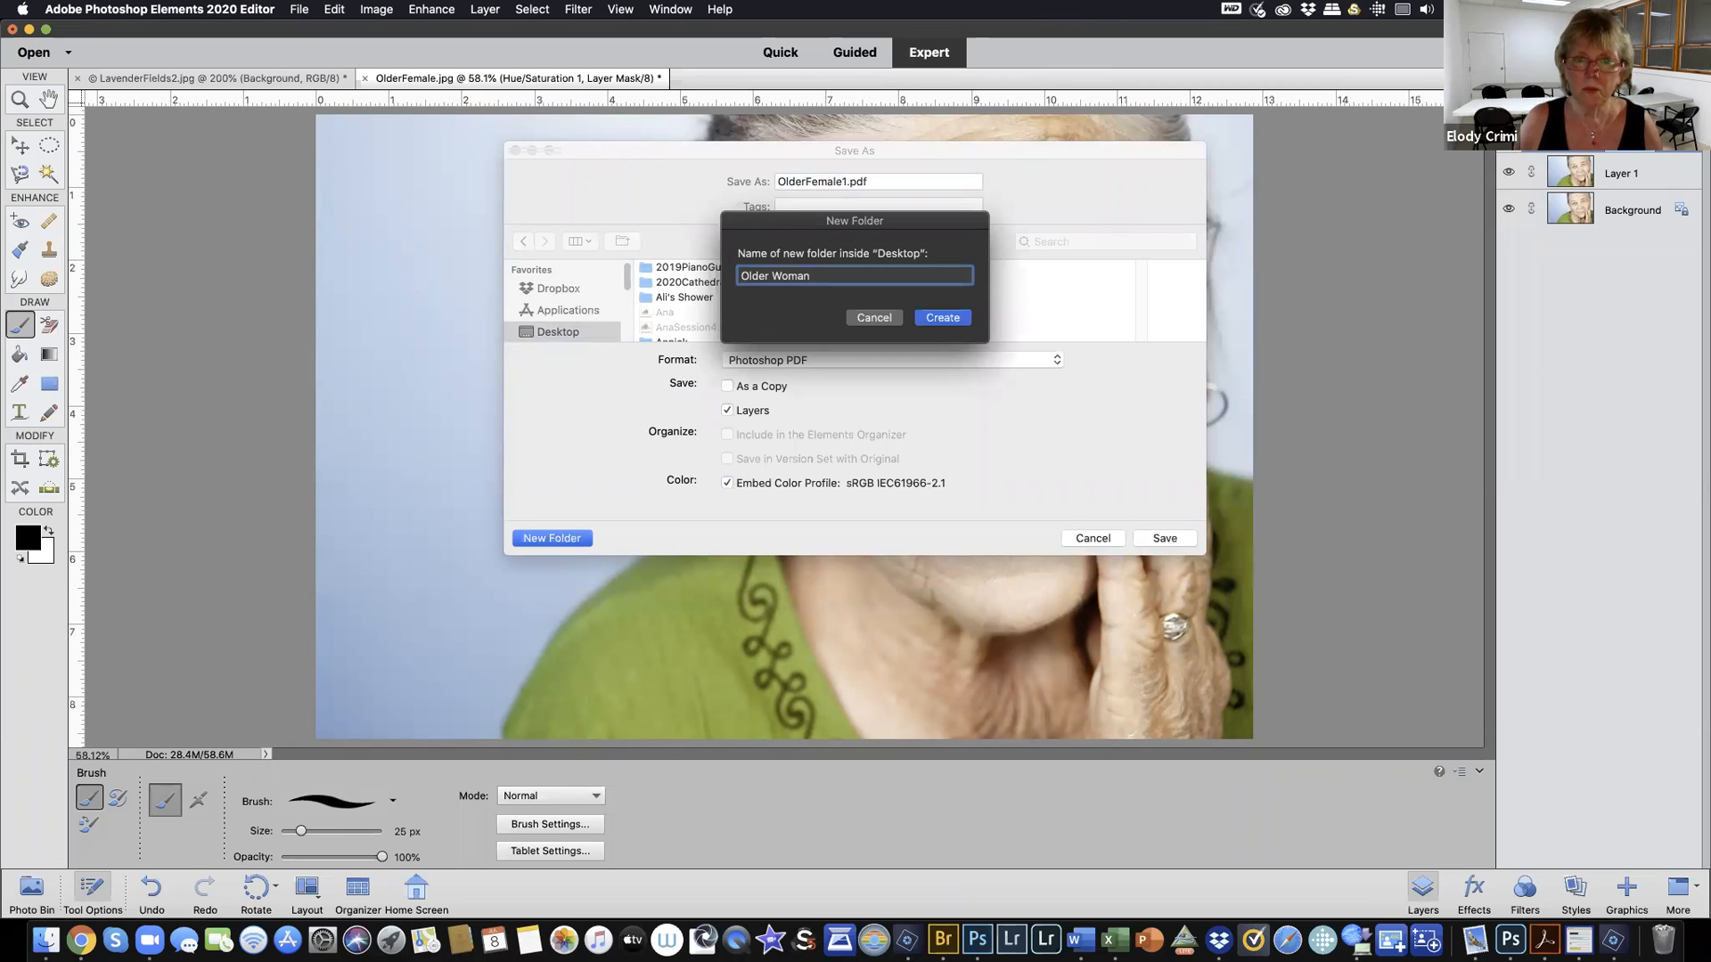
{"action": "left_click", "coordinate": [927, 319]}
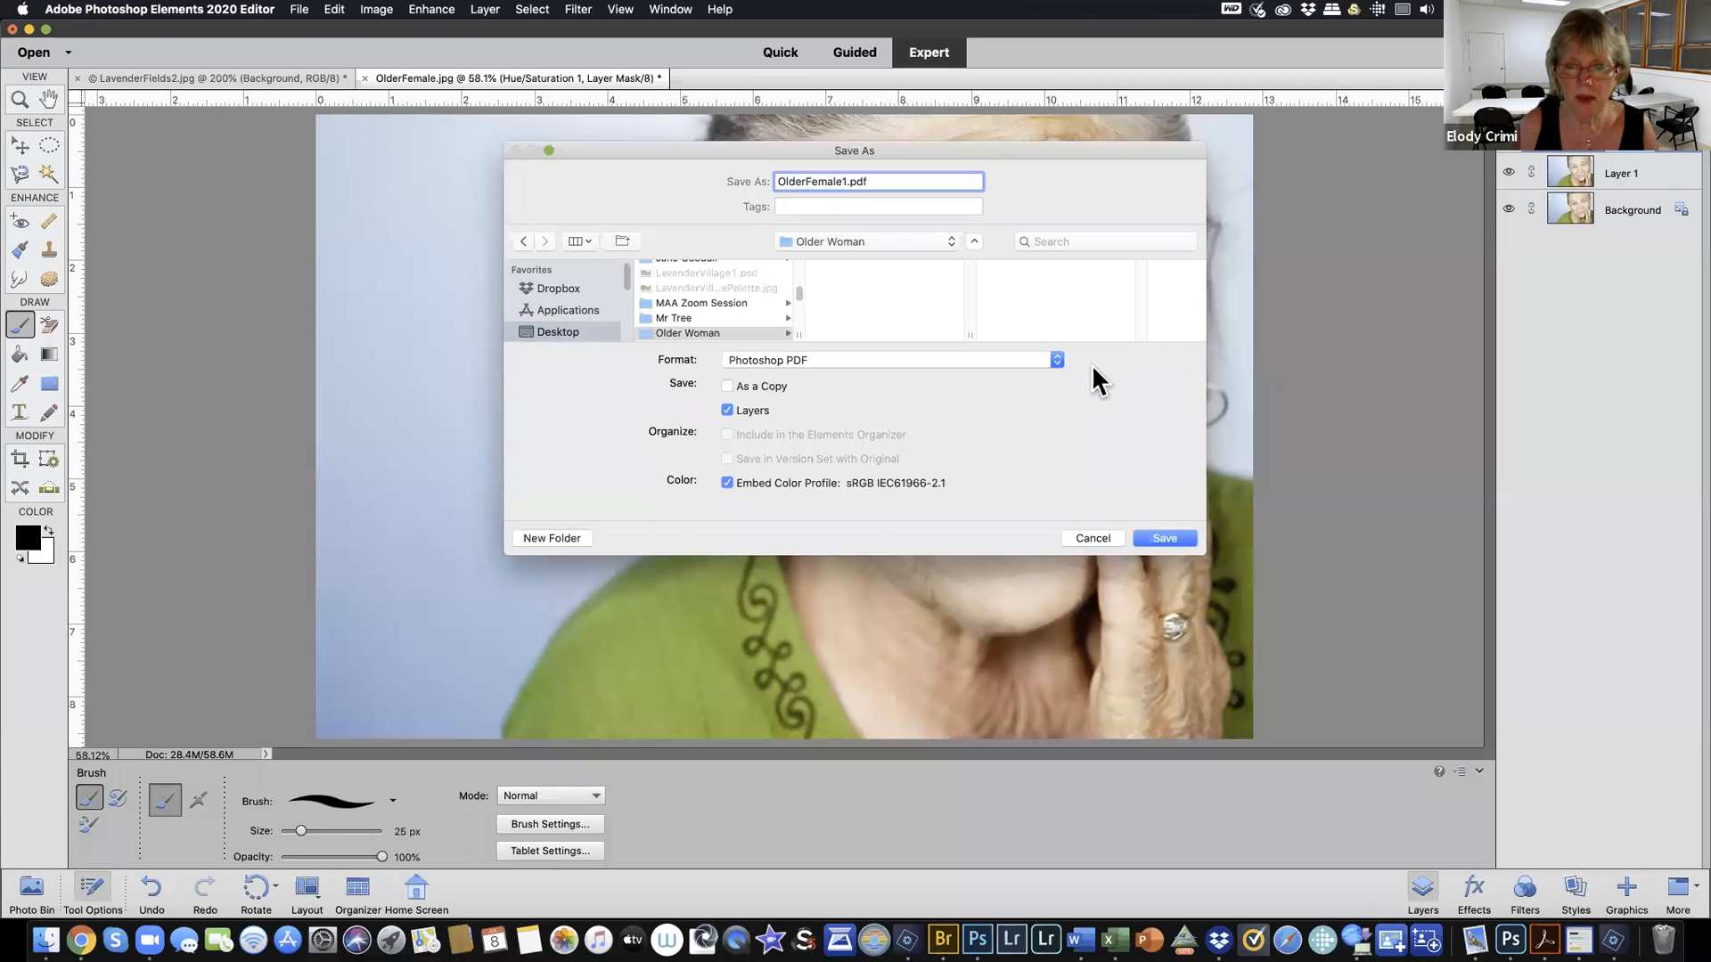
Save the portrait as a TIFF with its layers included and no image compression
{"action": "left_click", "coordinate": [1058, 360]}
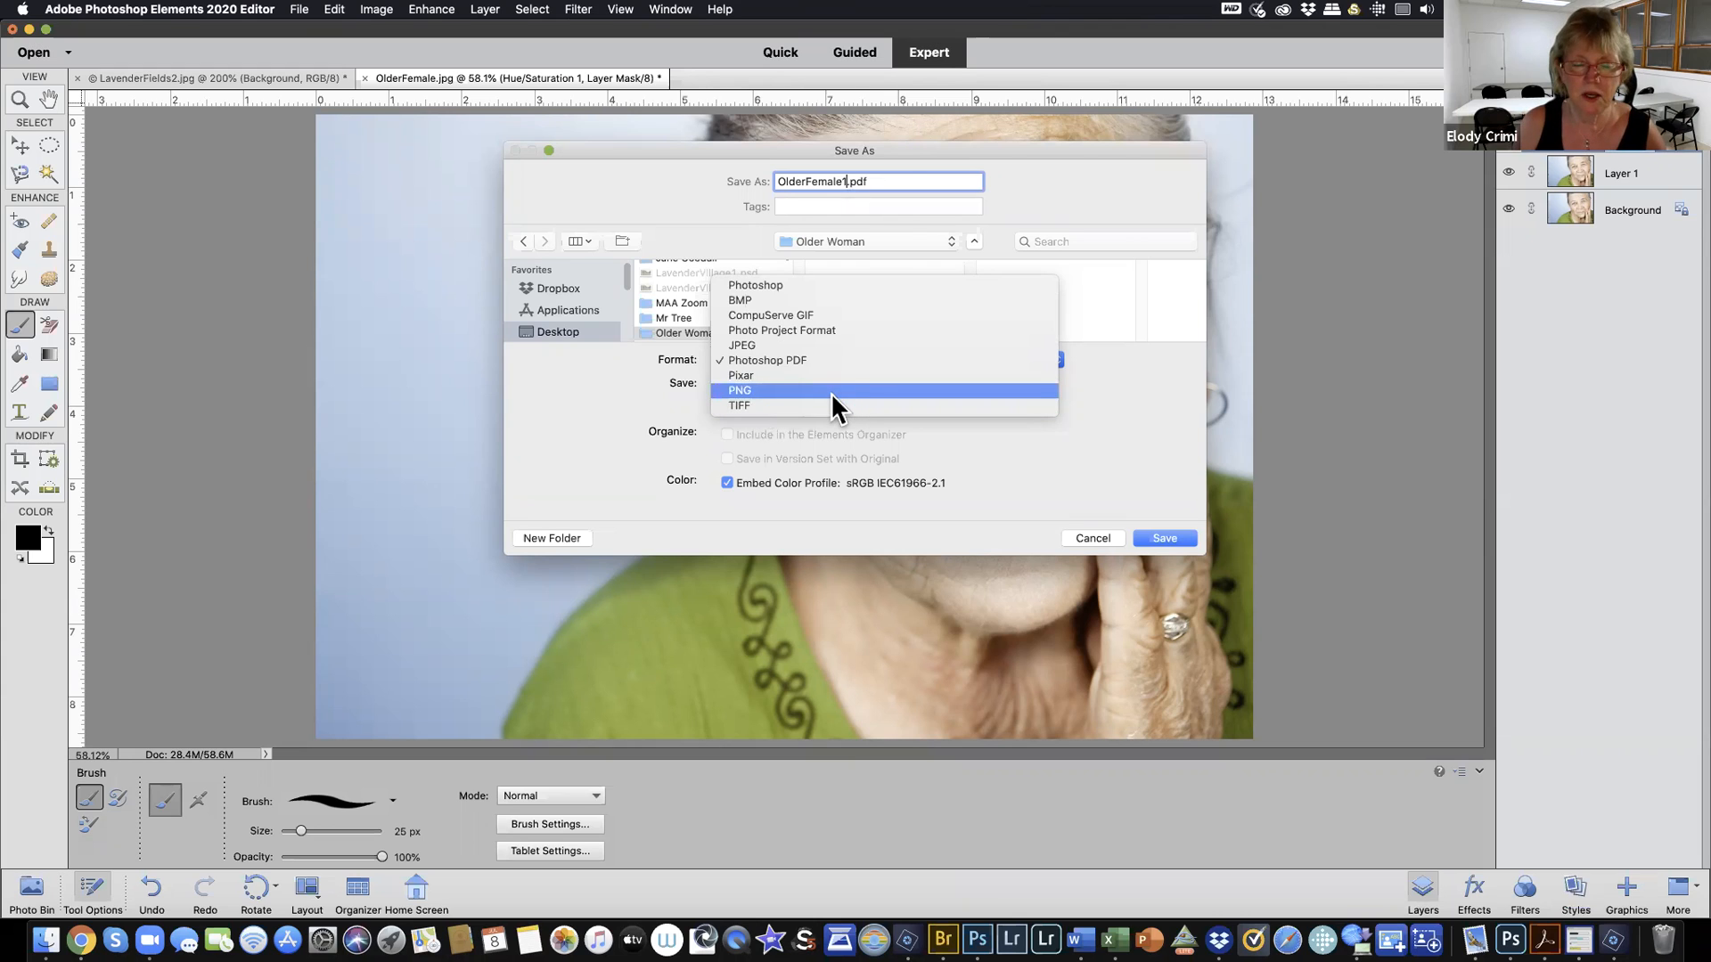
{"action": "left_click", "coordinate": [798, 406]}
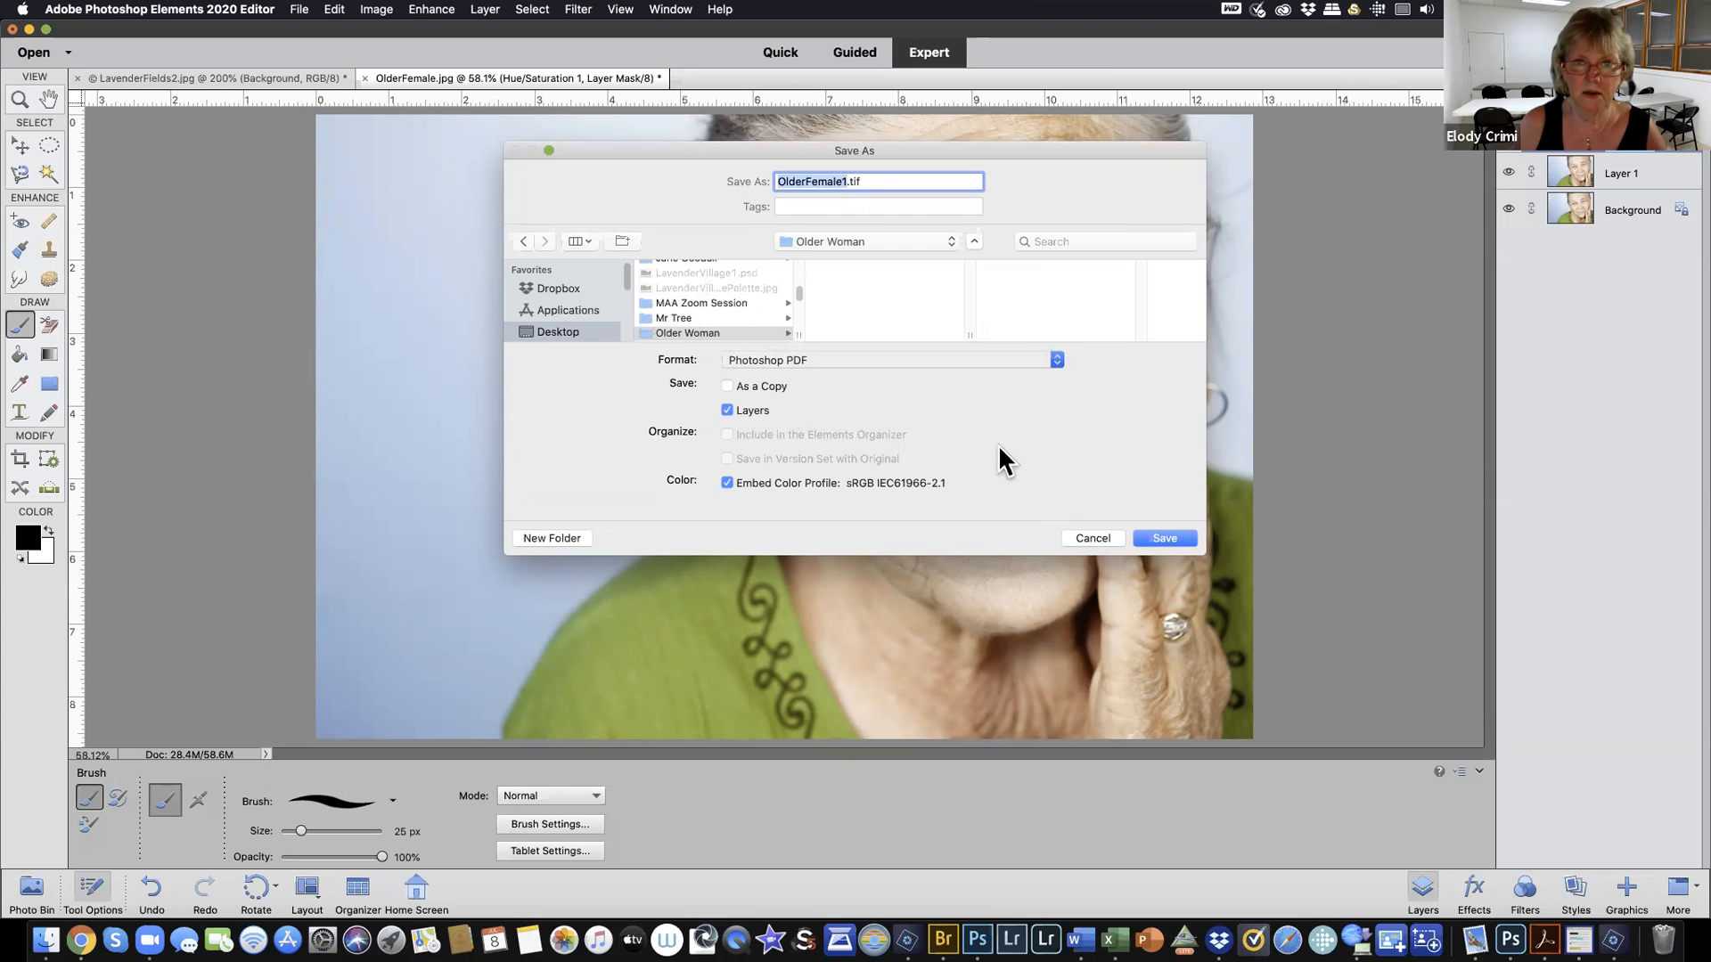
{"action": "left_click", "coordinate": [1158, 536]}
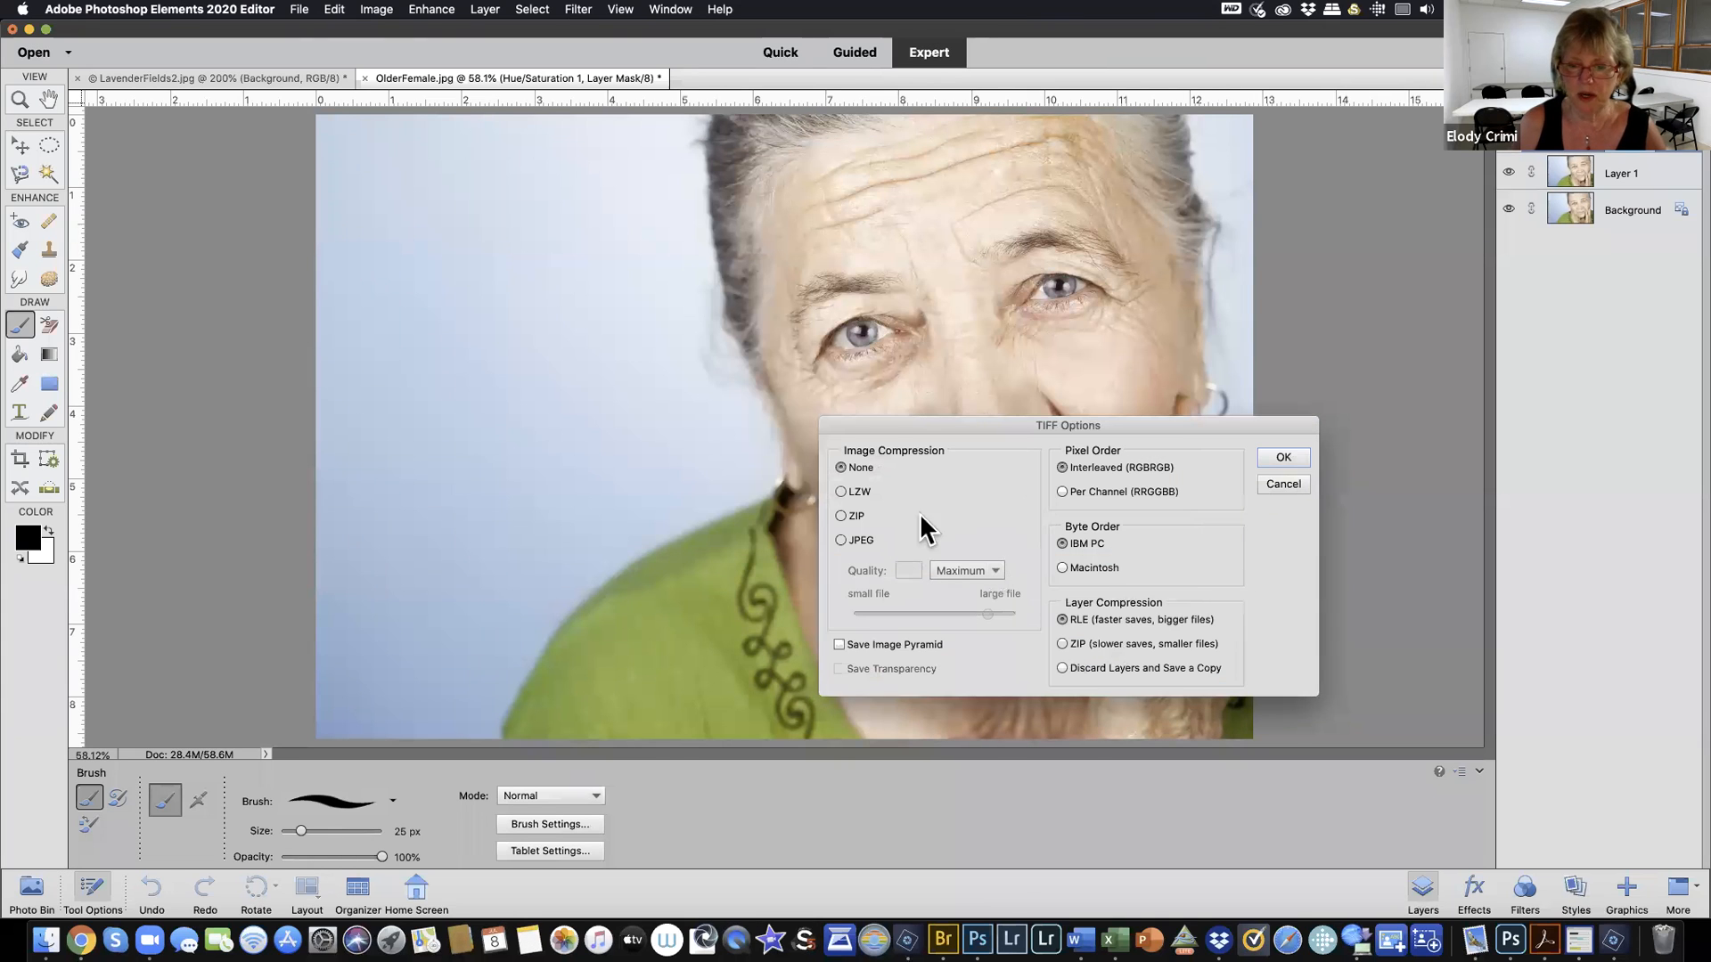
{"action": "left_click", "coordinate": [1281, 459]}
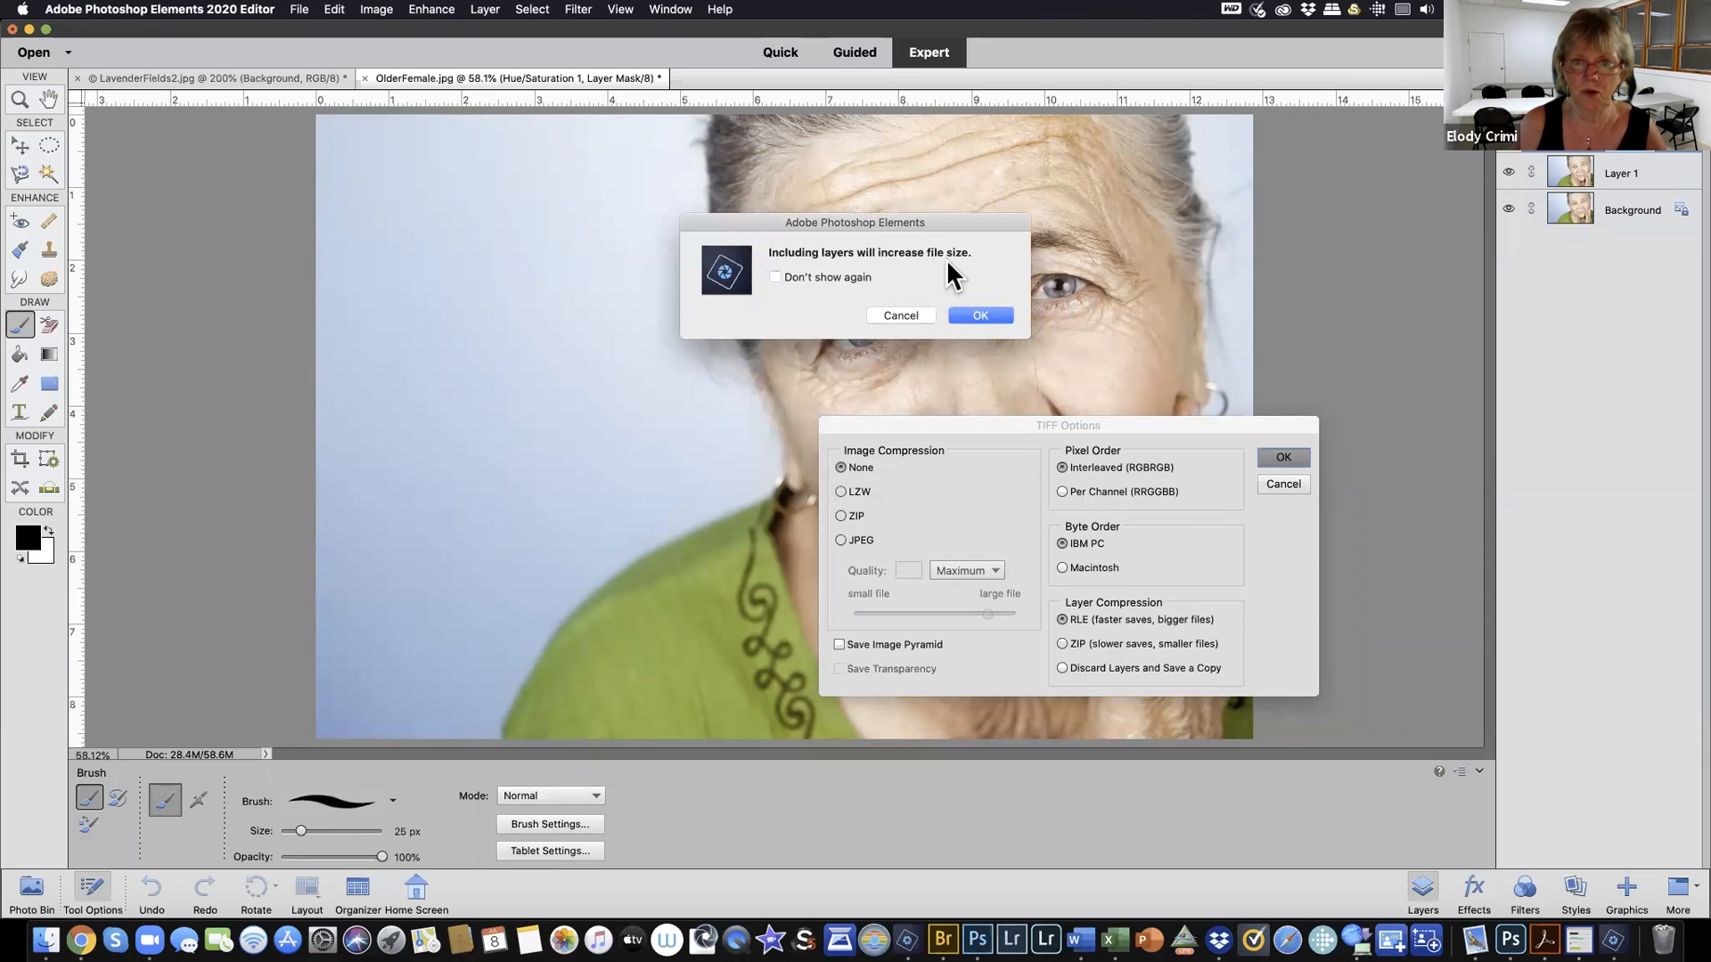
{"action": "left_click", "coordinate": [991, 316]}
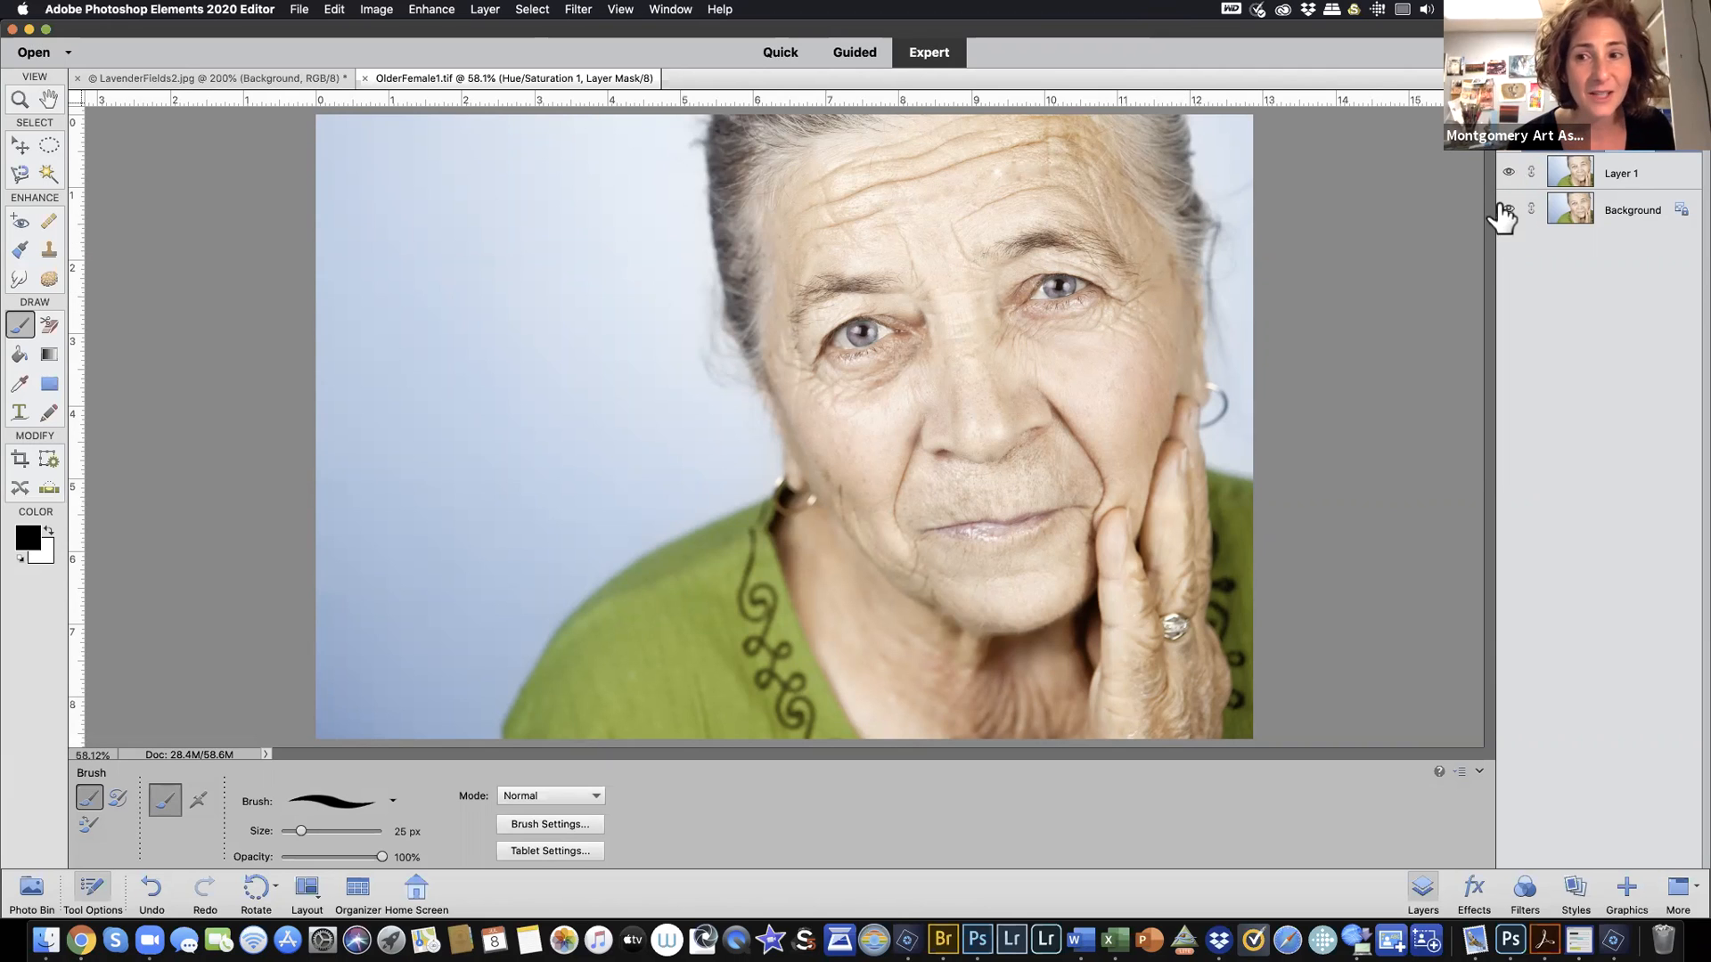
Hide and reshow Layer 1 to compare the retouched portrait with the original
{"action": "left_click", "coordinate": [1507, 173]}
{"action": "left_click", "coordinate": [1507, 173]}
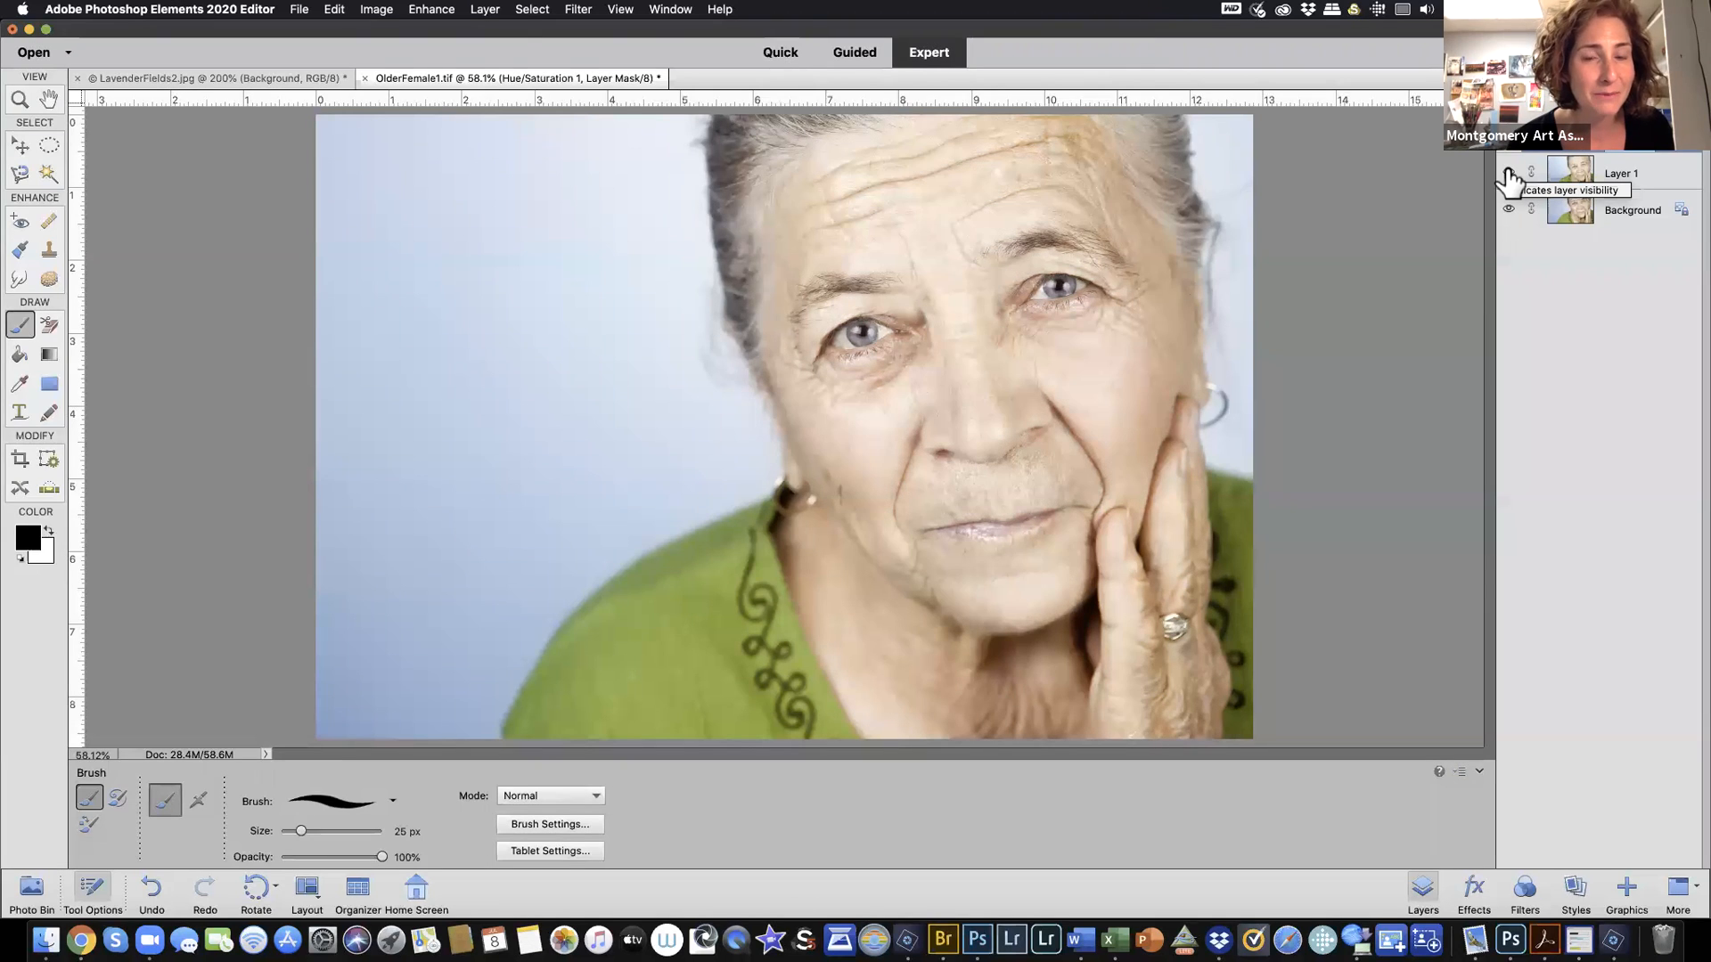